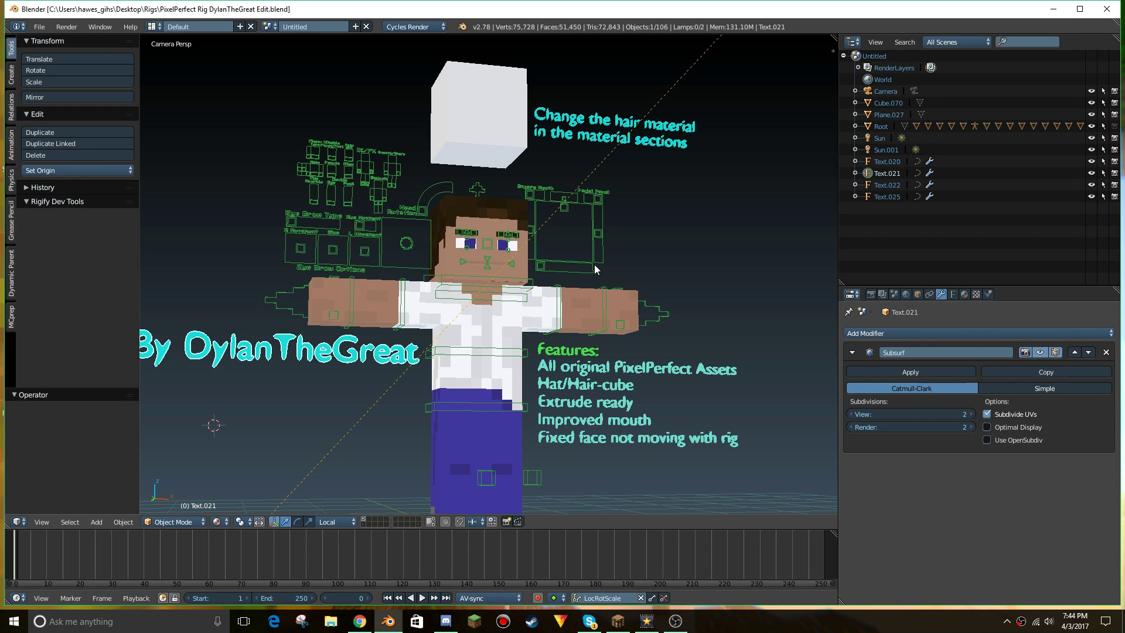
# Examine the character rig, its control panels and the feature text from several angles.
pyautogui.scroll(-2, 595, 269)
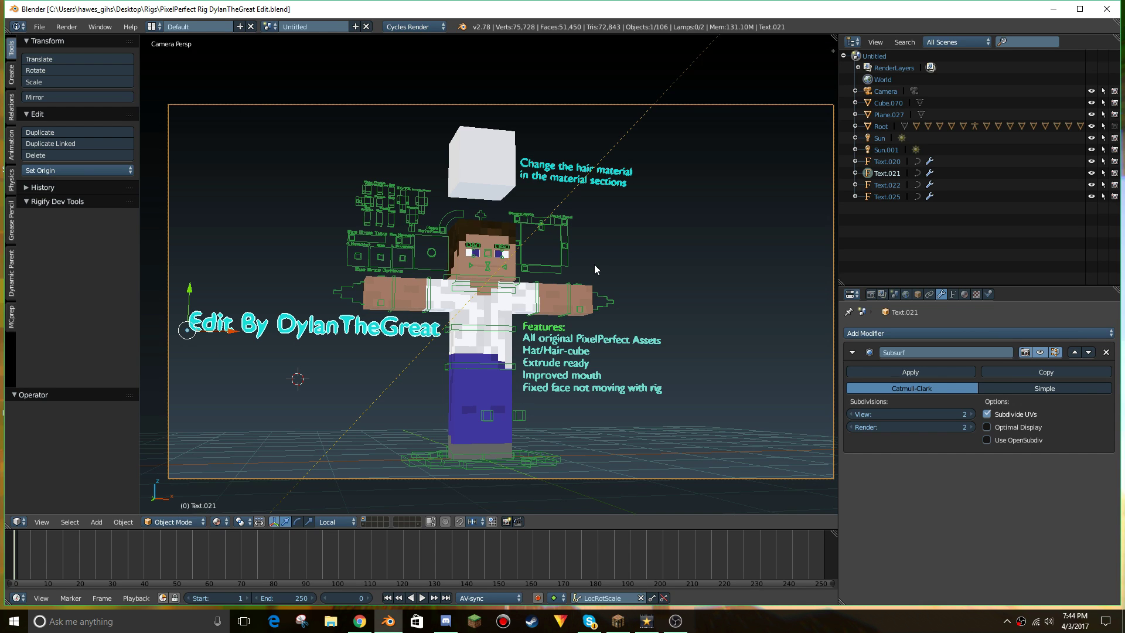
pyautogui.moveTo(592, 277); pyautogui.dragTo(554, 334, button='middle')
pyautogui.scroll(5, 545, 325)
pyautogui.hotkey('shift', 'f')
pyautogui.press('s')
pyautogui.press('w')
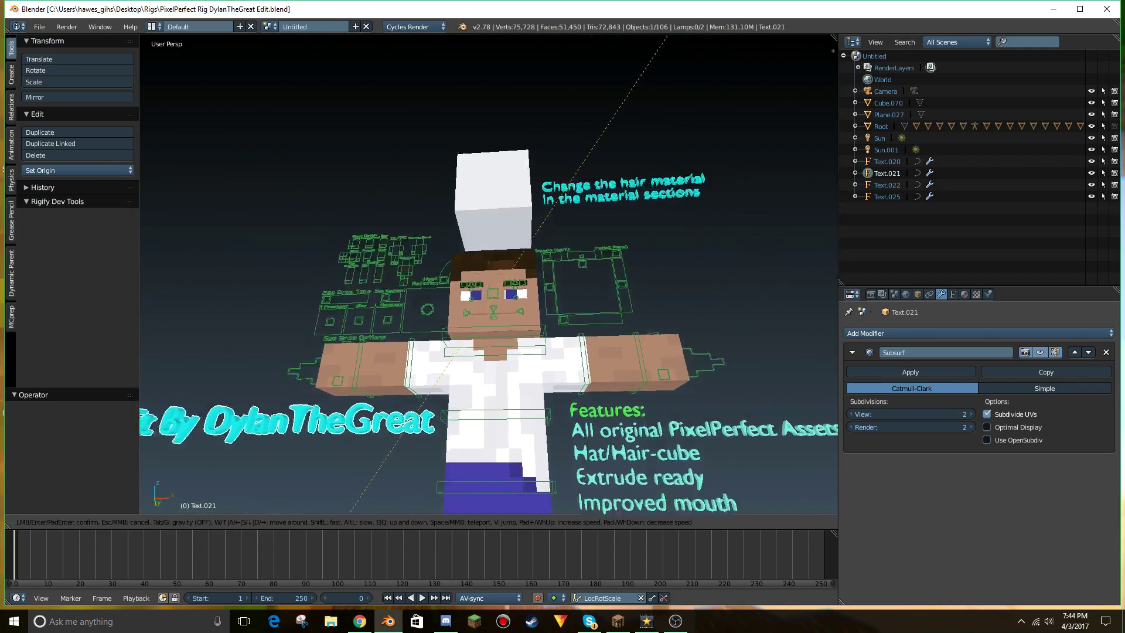
pyautogui.press('w')
pyautogui.press('a')
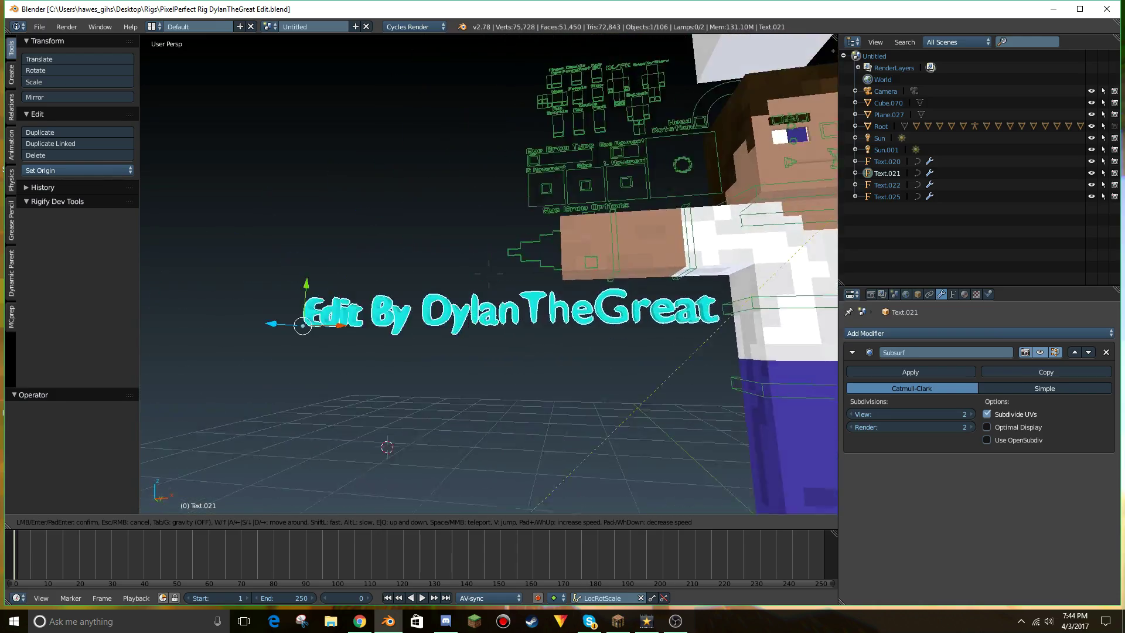
pyautogui.press('s')
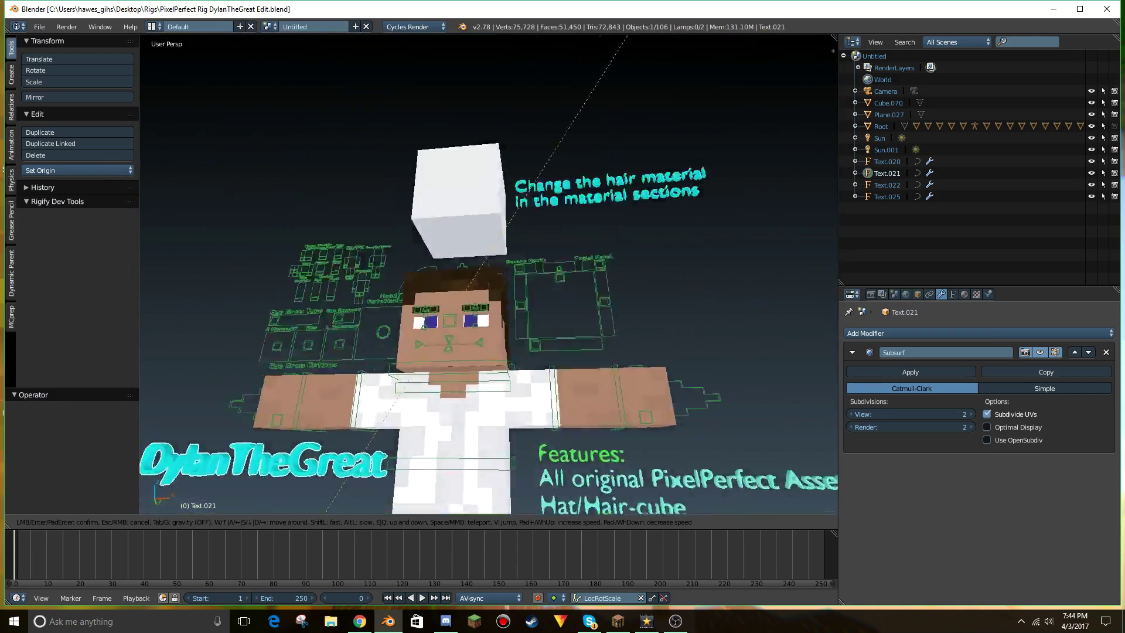
pyautogui.press('w')
pyautogui.press('s')
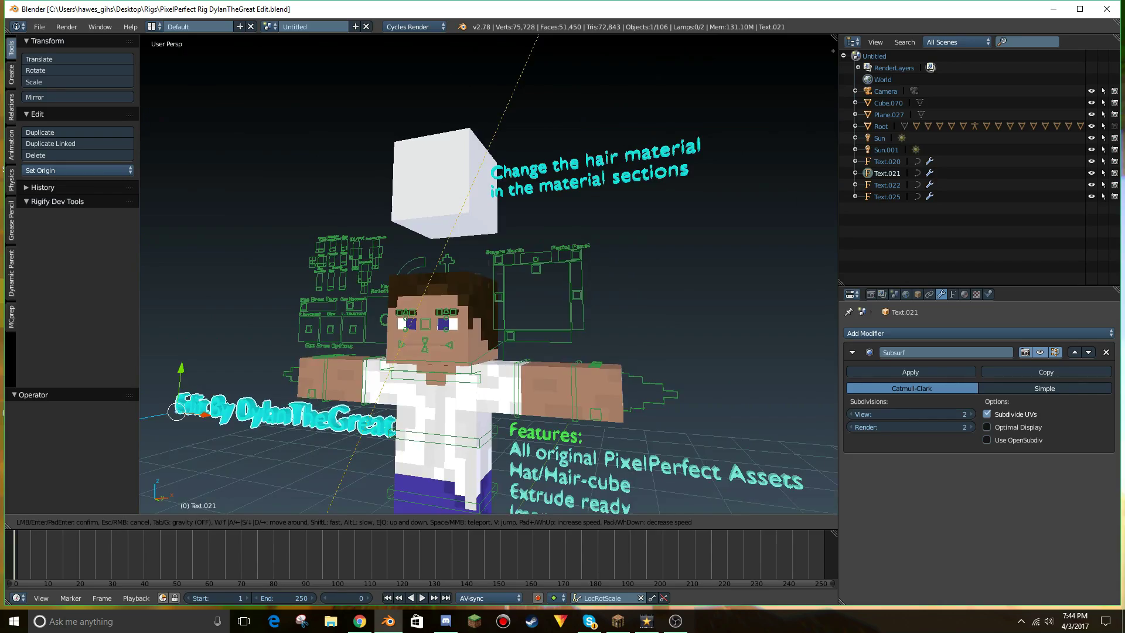
pyautogui.press('w')
pyautogui.press('s')
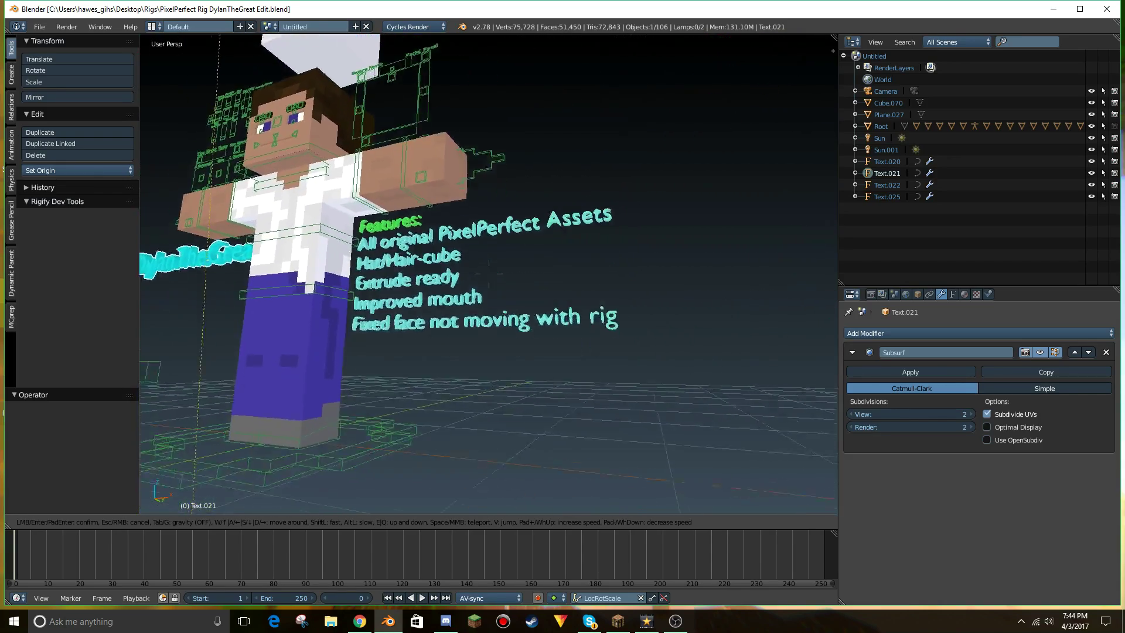
pyautogui.press('w')
pyautogui.press('s')
pyautogui.press('w')
pyautogui.press('s')
pyautogui.press('s')
pyautogui.press('w')
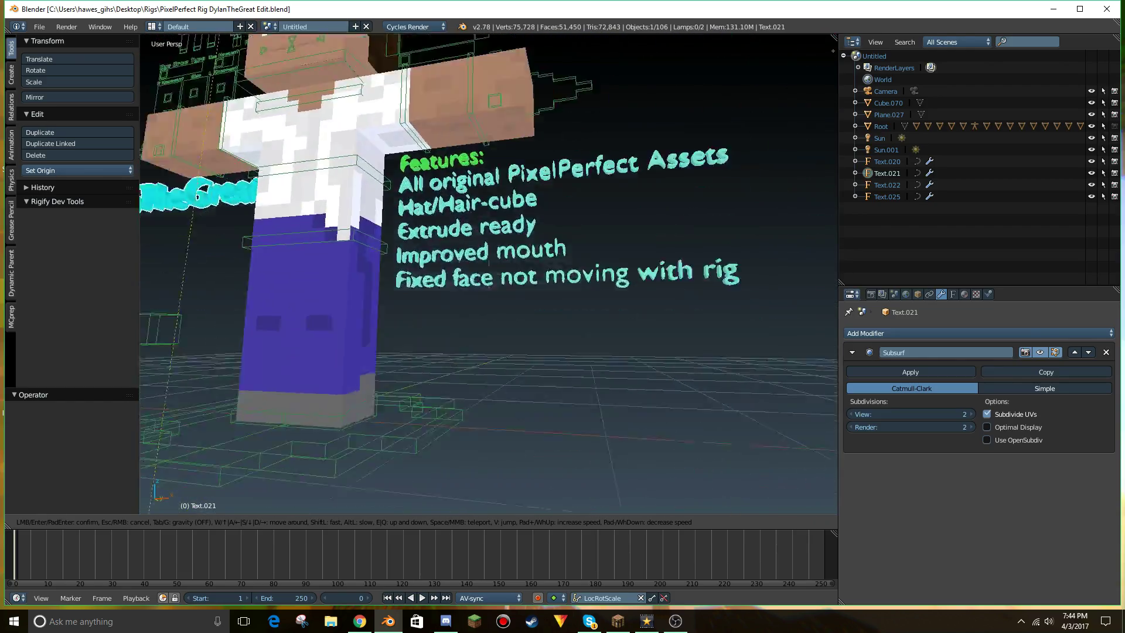
pyautogui.press('w')
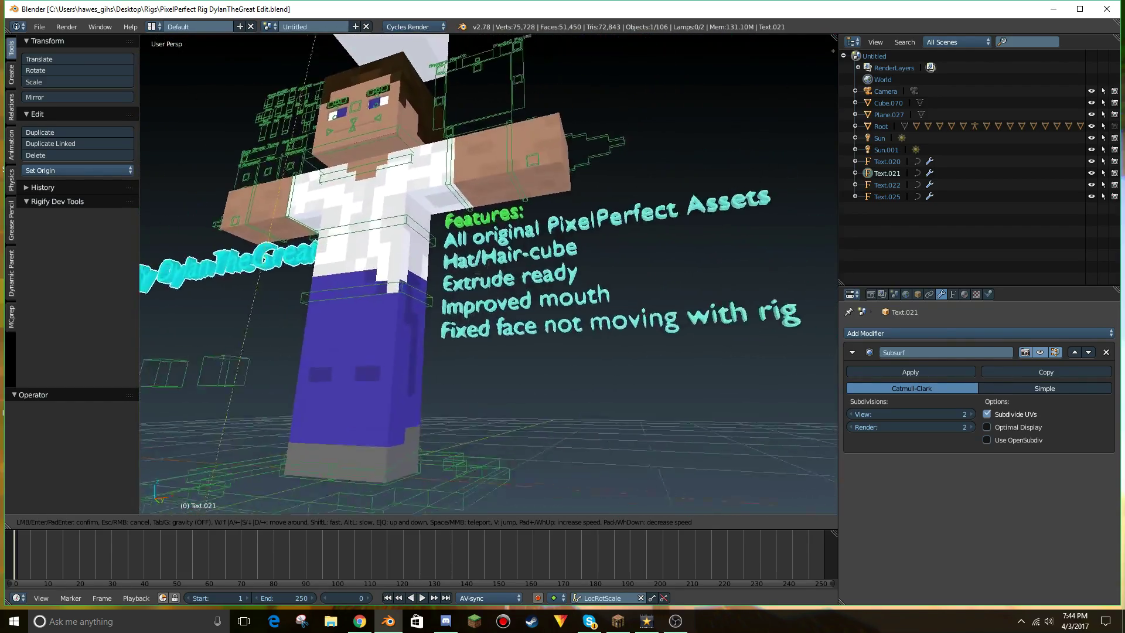
pyautogui.press('s')
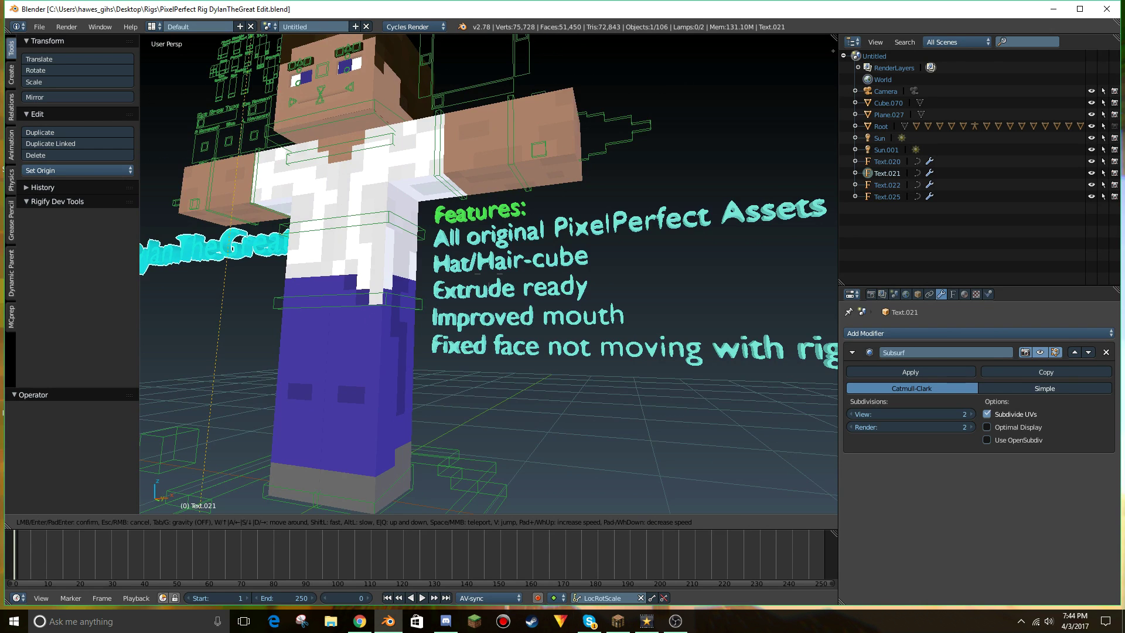
pyautogui.click(488, 273)
# Try extruding faces on the character's left leg mesh in Edit Mode.
pyautogui.rightClick(476, 285)
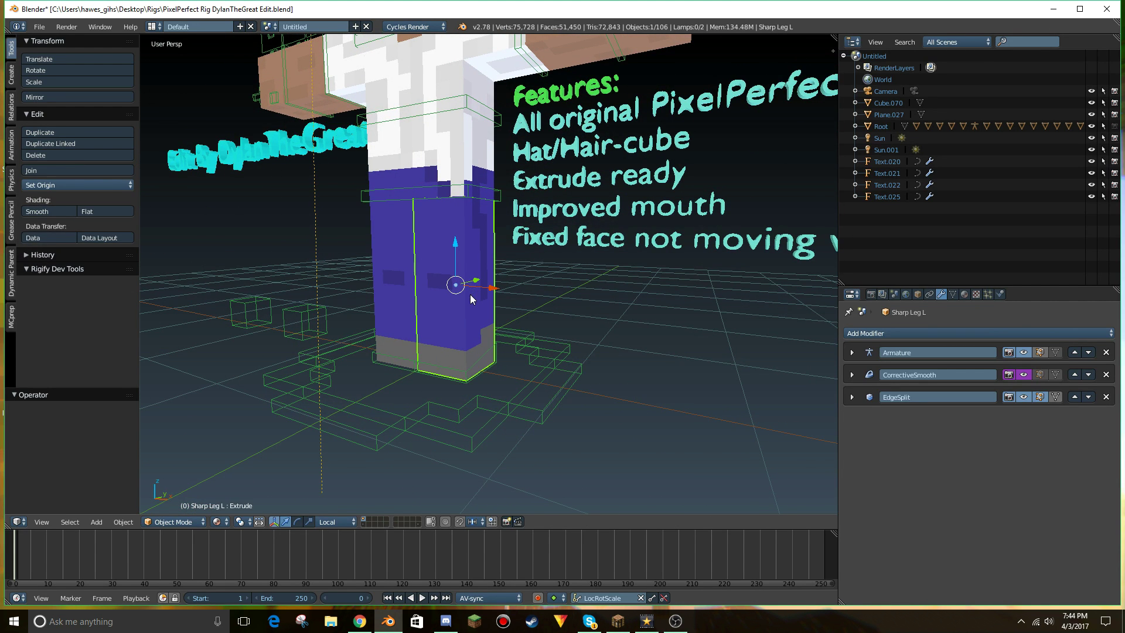
pyautogui.press('Tab')
pyautogui.rightClick(486, 308)
pyautogui.press('e')
pyautogui.press('Escape')
pyautogui.rightClick(444, 289)
pyautogui.press('e')
pyautogui.press('Escape')
pyautogui.press('g')
pyautogui.press('Escape')
# Extrude a lower front face of the left leg outward by about 0.98, undo it and return to Object Mode.
pyautogui.rightClick(443, 326)
pyautogui.press('e')
pyautogui.press('Escape')
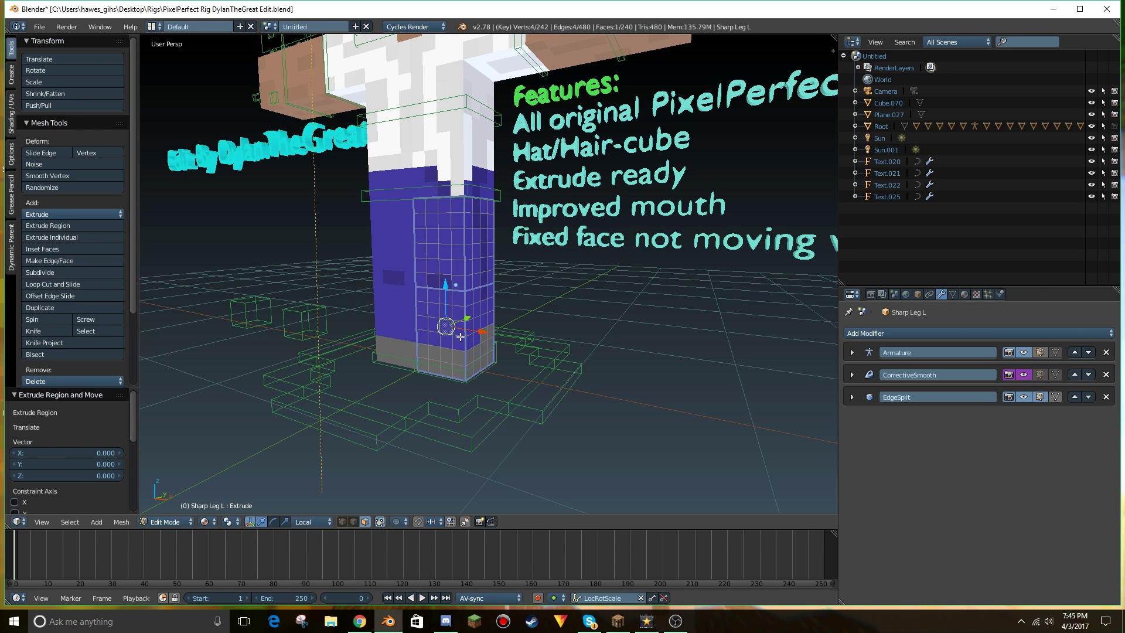
pyautogui.press('e')
pyautogui.press('Escape')
pyautogui.press('e')
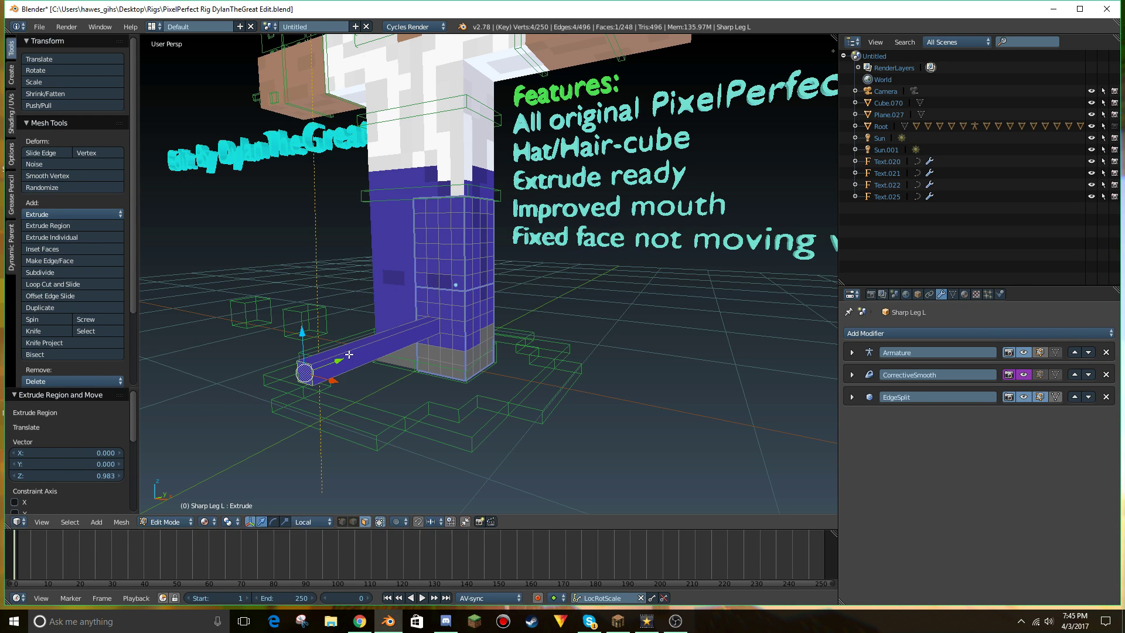
pyautogui.click(410, 325)
pyautogui.hotkey('ctrl', 'z')
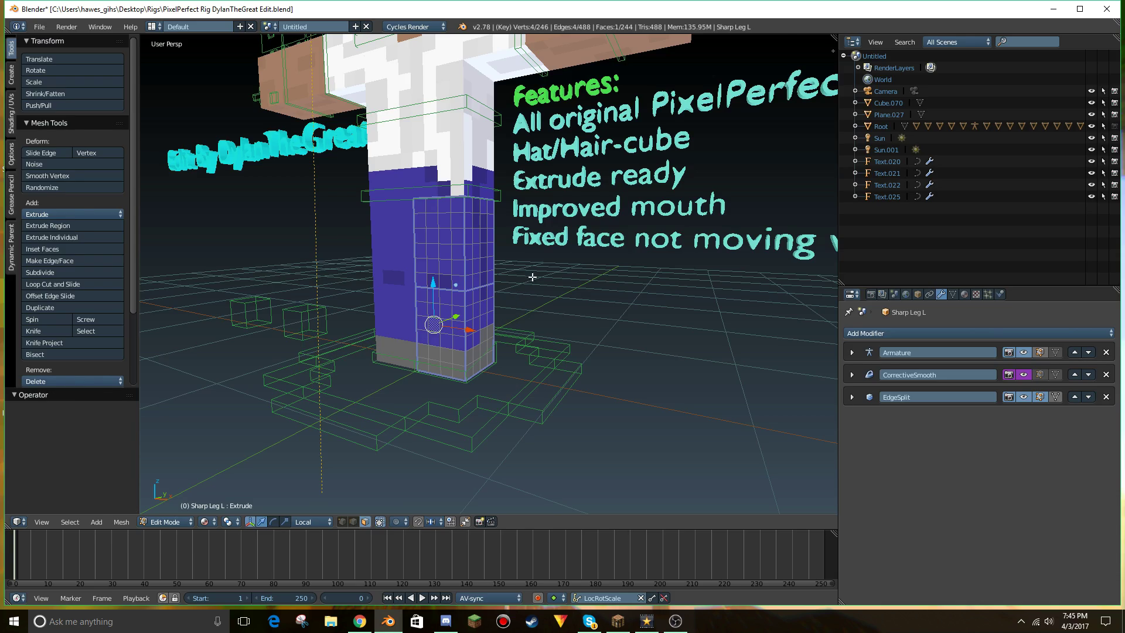
pyautogui.press('Tab')
# Select the Pixel Perfect Armature and switch it to Pose Mode.
pyautogui.keyDown('shift'); pyautogui.moveTo(575, 242); pyautogui.dragTo(553, 504, button='middle'); pyautogui.keyUp('shift')
pyautogui.keyDown('shift'); pyautogui.moveTo(565, 194); pyautogui.dragTo(570, 281, button='middle'); pyautogui.keyUp('shift')
pyautogui.scroll(2, 569, 281)
pyautogui.rightClick(571, 281)
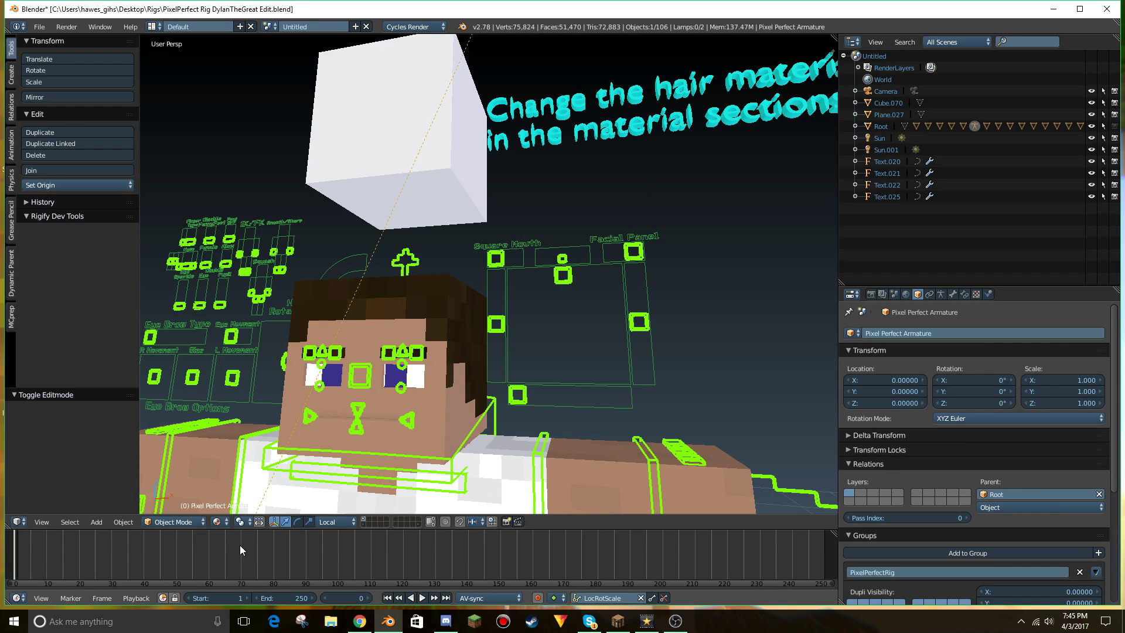
pyautogui.click(175, 521)
pyautogui.click(174, 482)
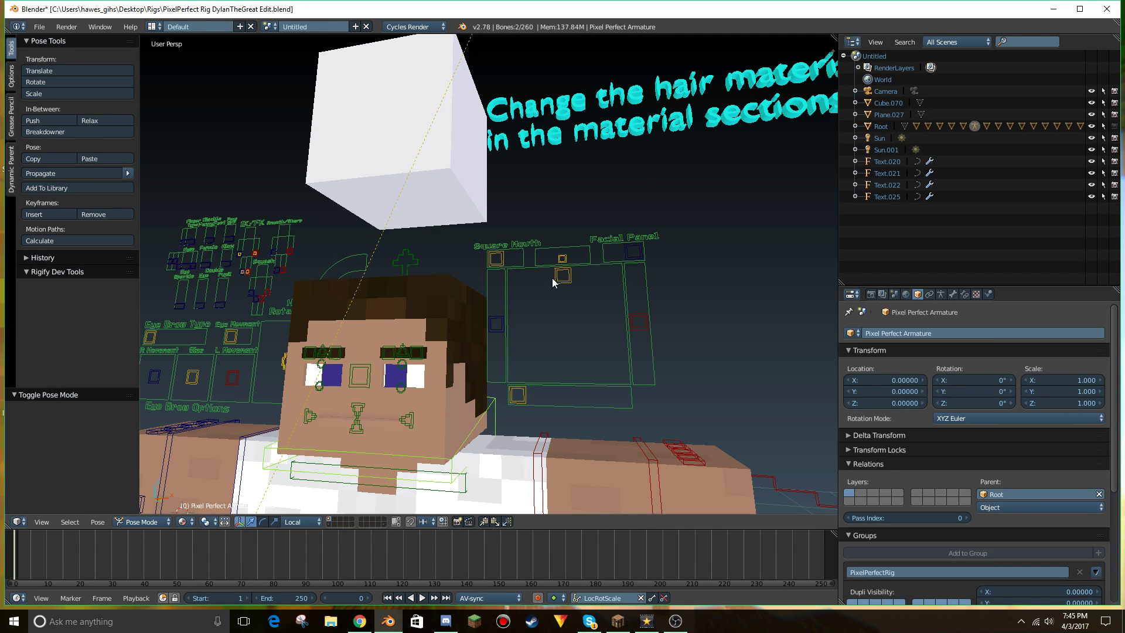
# Lower the Mouth control in the facial panel by about 0.51 to open the mouth, and inspect the mouth's interior.
pyautogui.rightClick(567, 279)
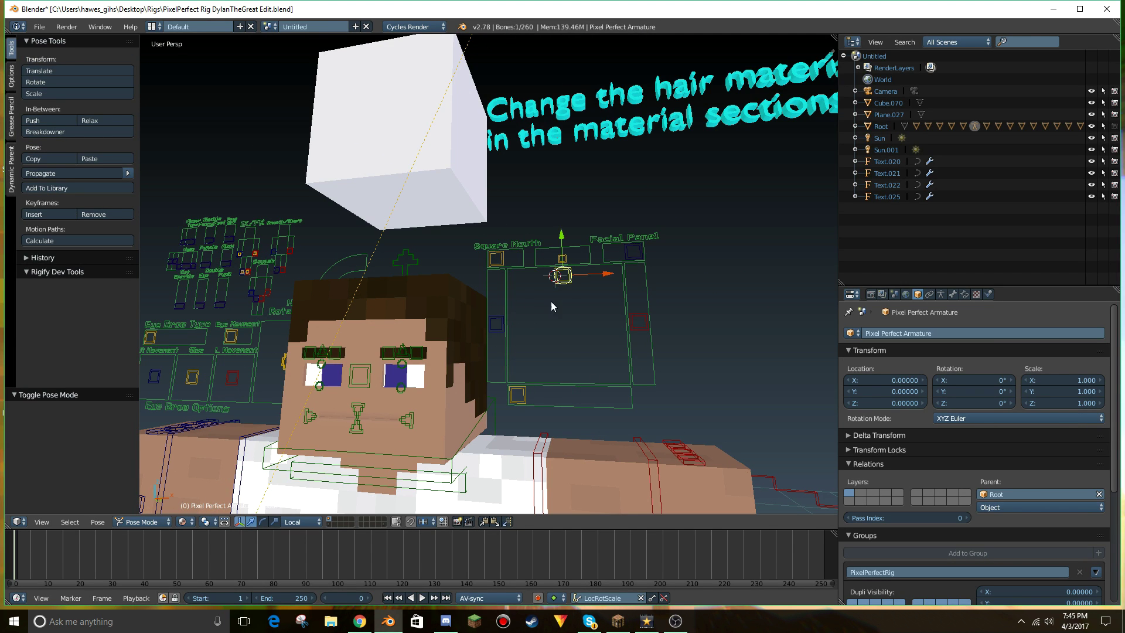
pyautogui.press('g')
pyautogui.click(578, 376)
pyautogui.hotkey('shift', 'f')
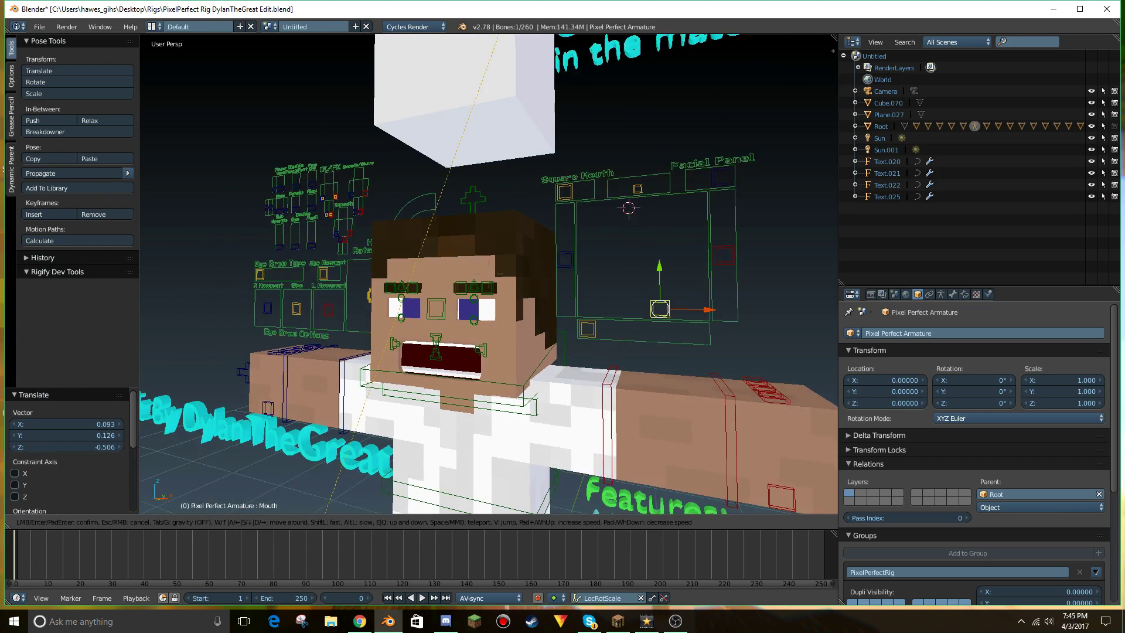
pyautogui.press('w')
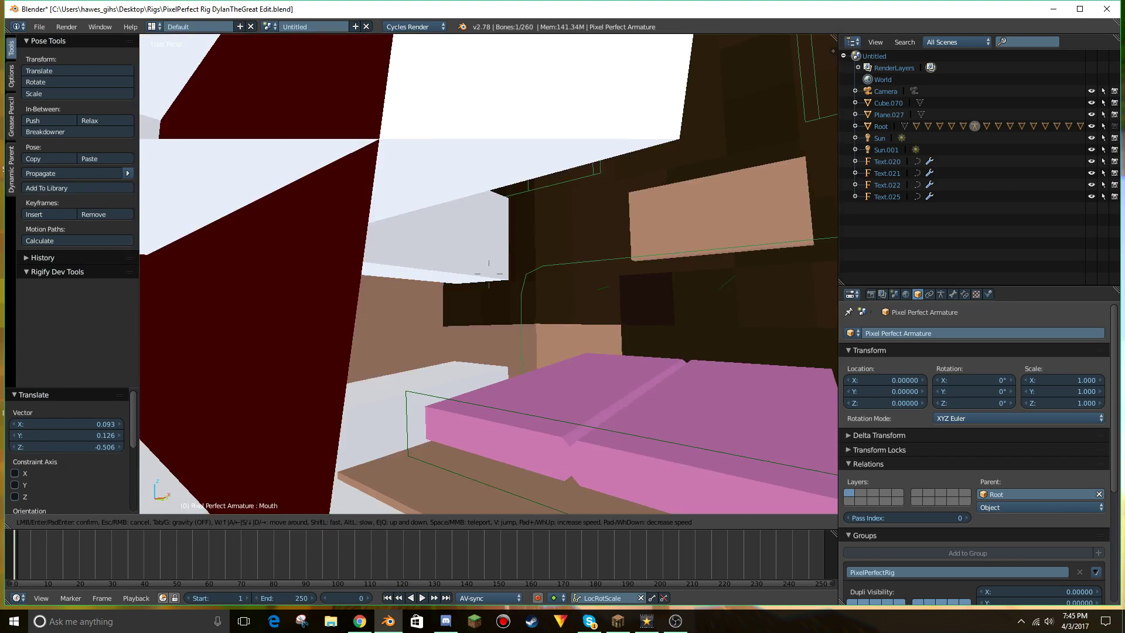
pyautogui.press('s')
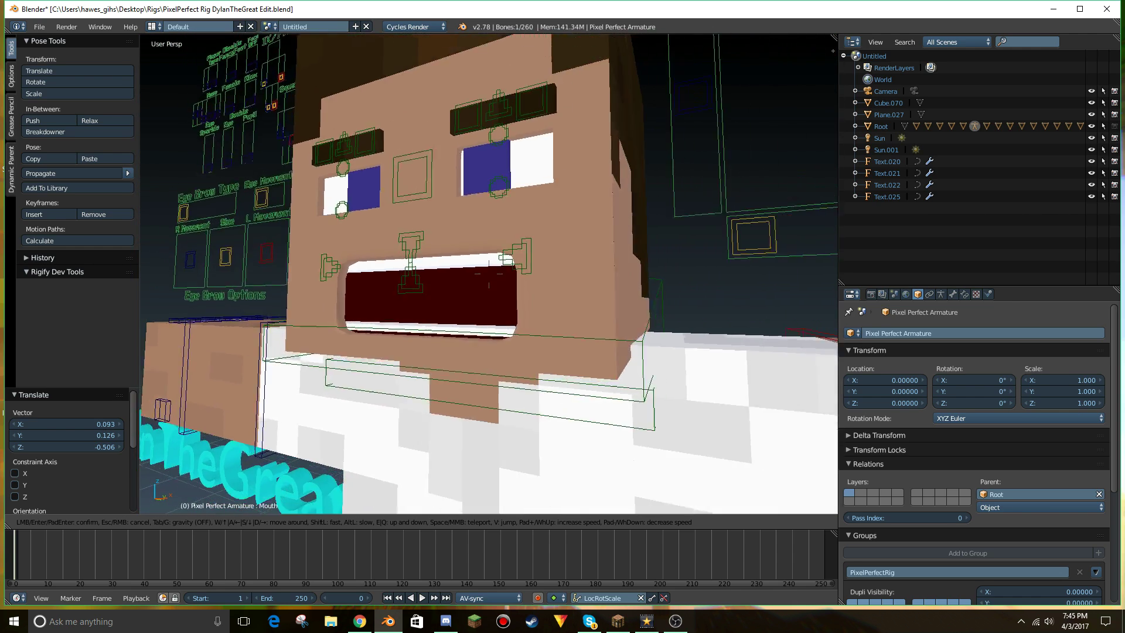
pyautogui.click(716, 374)
# Try another Mouth control position, and slide the Square Mouth control sideways along its track in the facial panel.
pyautogui.press('g')
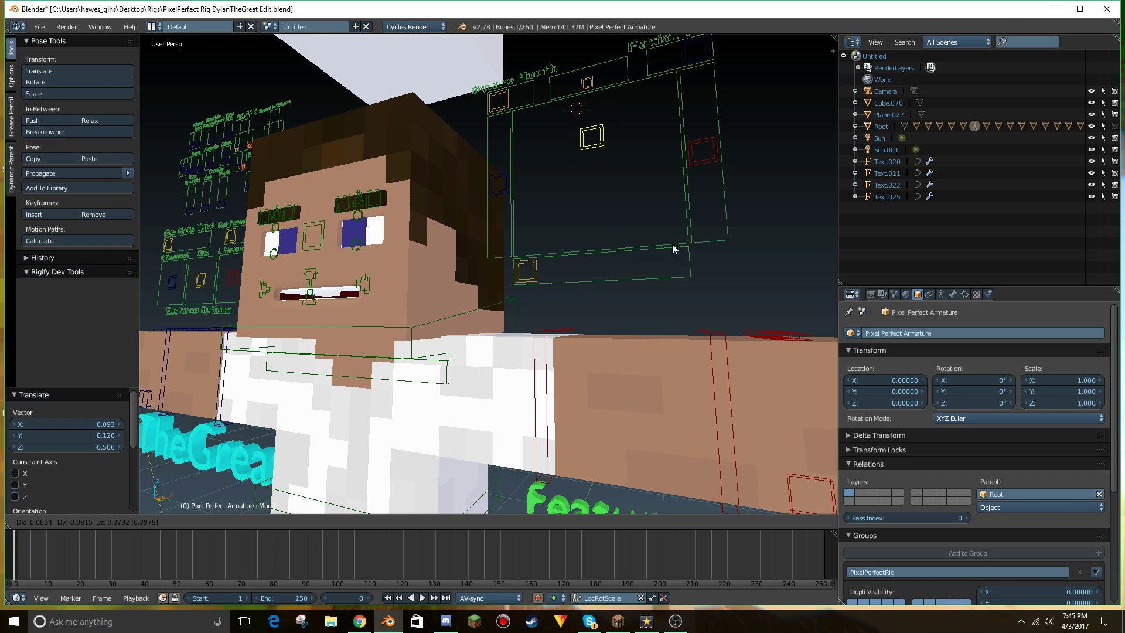
pyautogui.rightClick(666, 245)
pyautogui.rightClick(509, 99)
pyautogui.press('g')
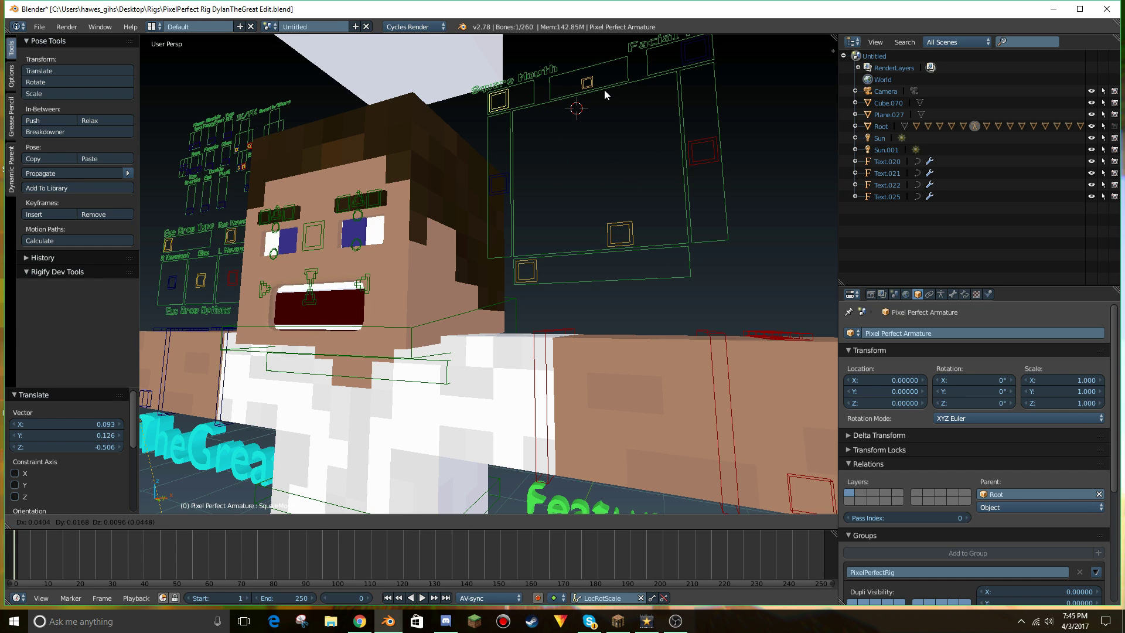
pyautogui.click(627, 104)
# Clear the Mouth control's pose location to close the mouth.
pyautogui.rightClick(600, 237)
pyautogui.hotkey('alt', 'g')
pyautogui.hotkey('shift', 'f')
pyautogui.press('q')
pyautogui.press('s')
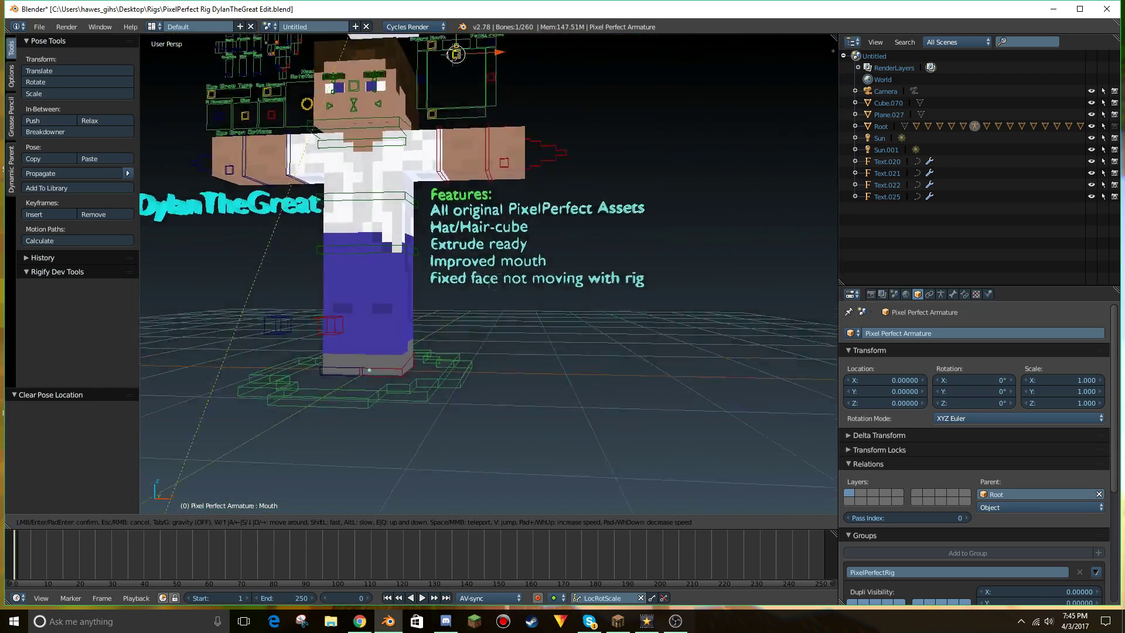
pyautogui.click(489, 274)
# Try moving the whole character by its Root ring to test that the face follows the rig.
pyautogui.rightClick(487, 407)
pyautogui.press('g')
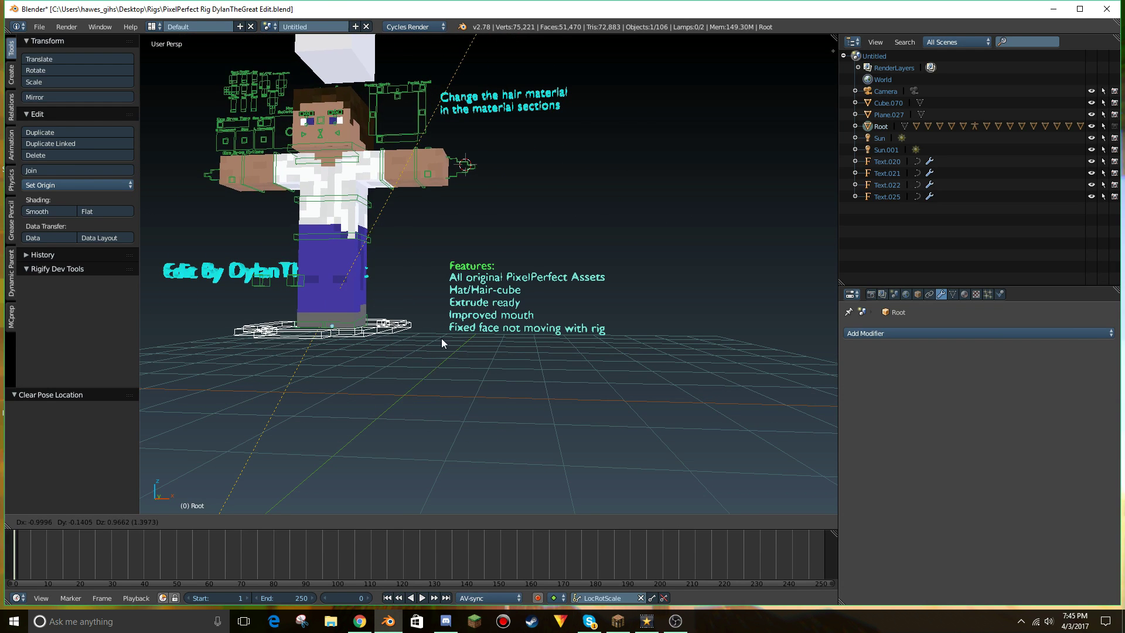
pyautogui.press('Escape')
pyautogui.press('g')
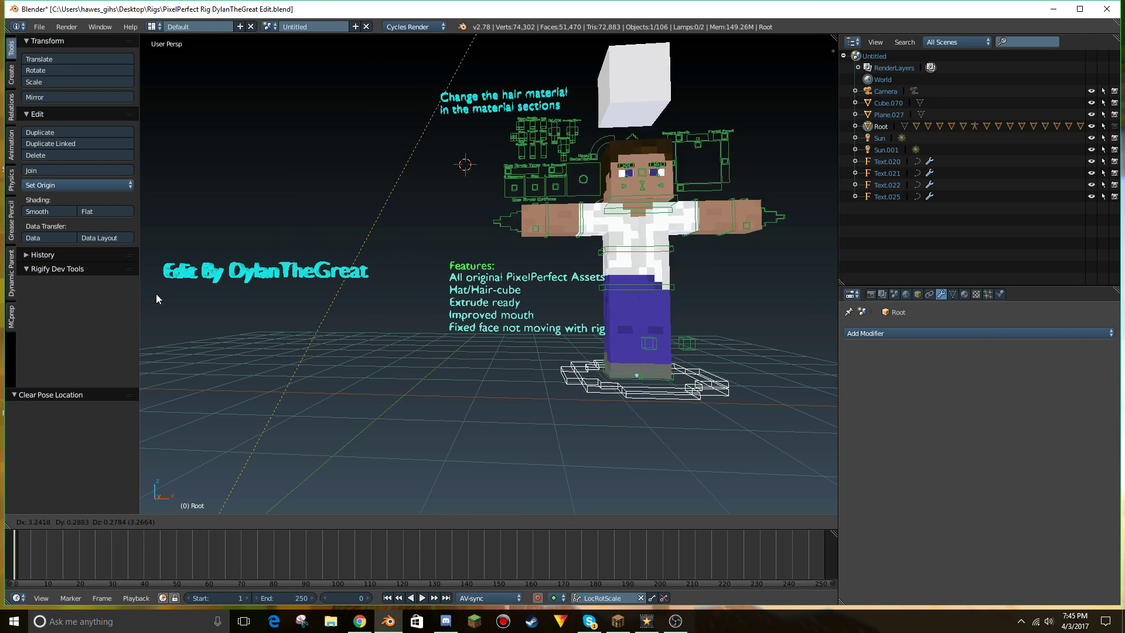
pyautogui.rightClick(791, 335)
pyautogui.moveTo(601, 354); pyautogui.dragTo(583, 381, button='middle')
pyautogui.press('g')
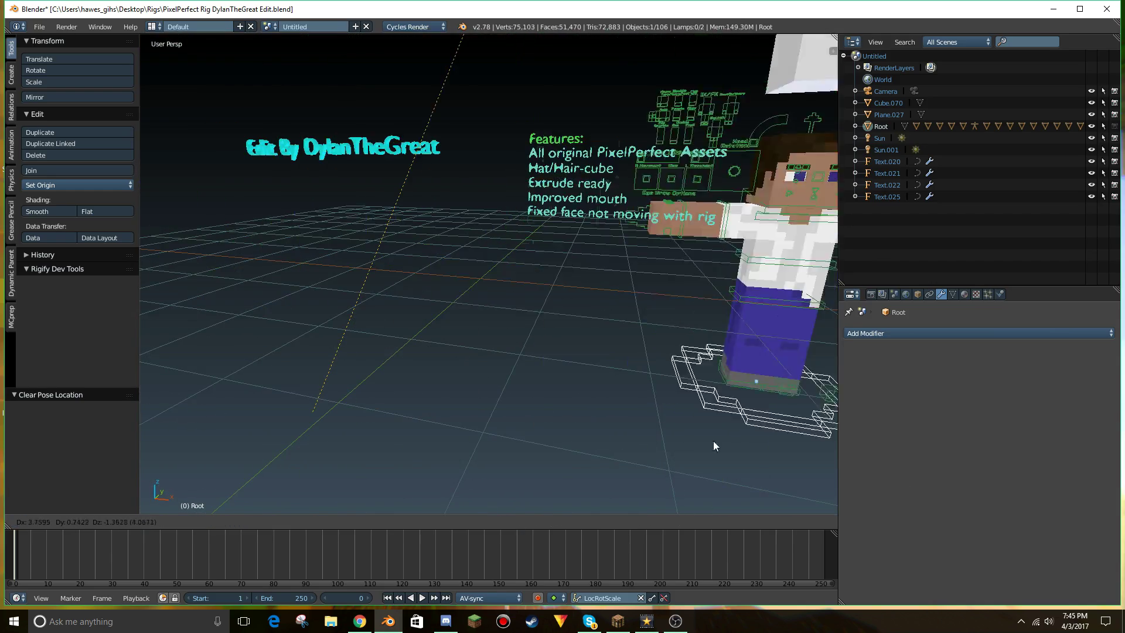
pyautogui.rightClick(145, 375)
# In the torso's Skin material, unpack the texture using the file from the current directory and load DylanTheGreatAnimating.png from Downloads.
pyautogui.hotkey('shift', 'f')
pyautogui.press('w')
pyautogui.click(489, 274)
pyautogui.rightClick(494, 271)
pyautogui.rightClick(516, 221)
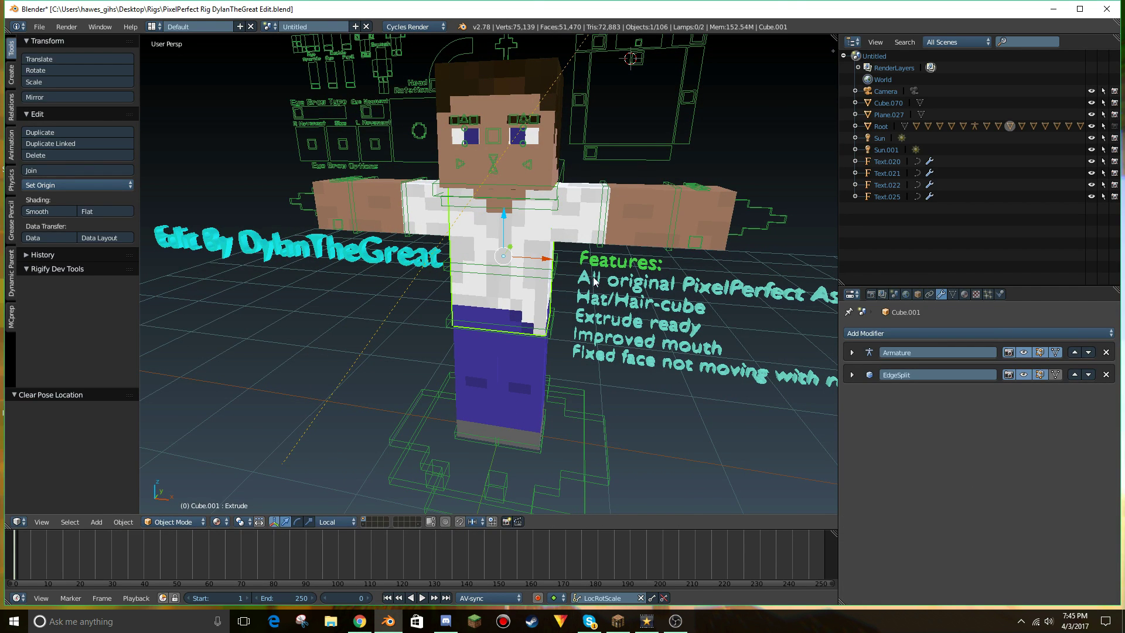
pyautogui.click(964, 294)
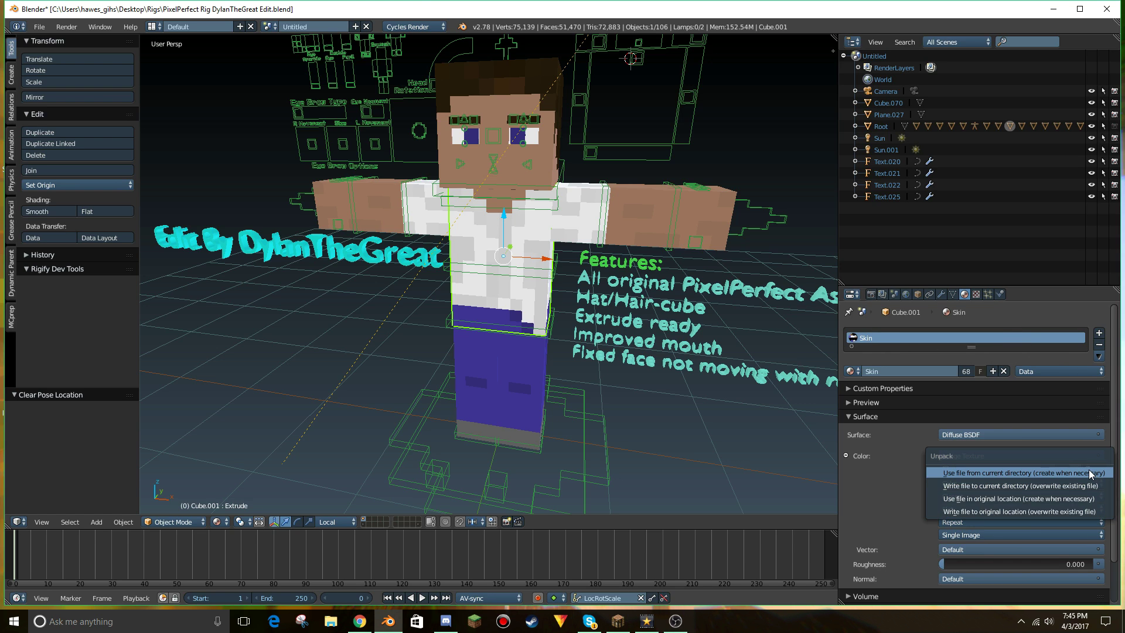
pyautogui.click(1089, 472)
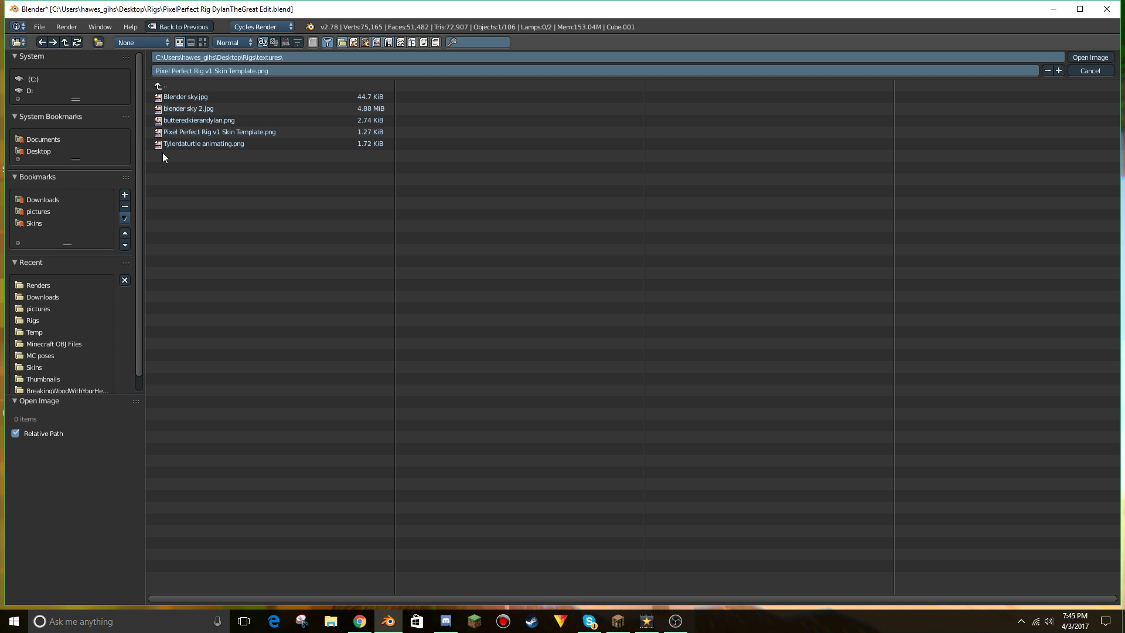
pyautogui.click(30, 200)
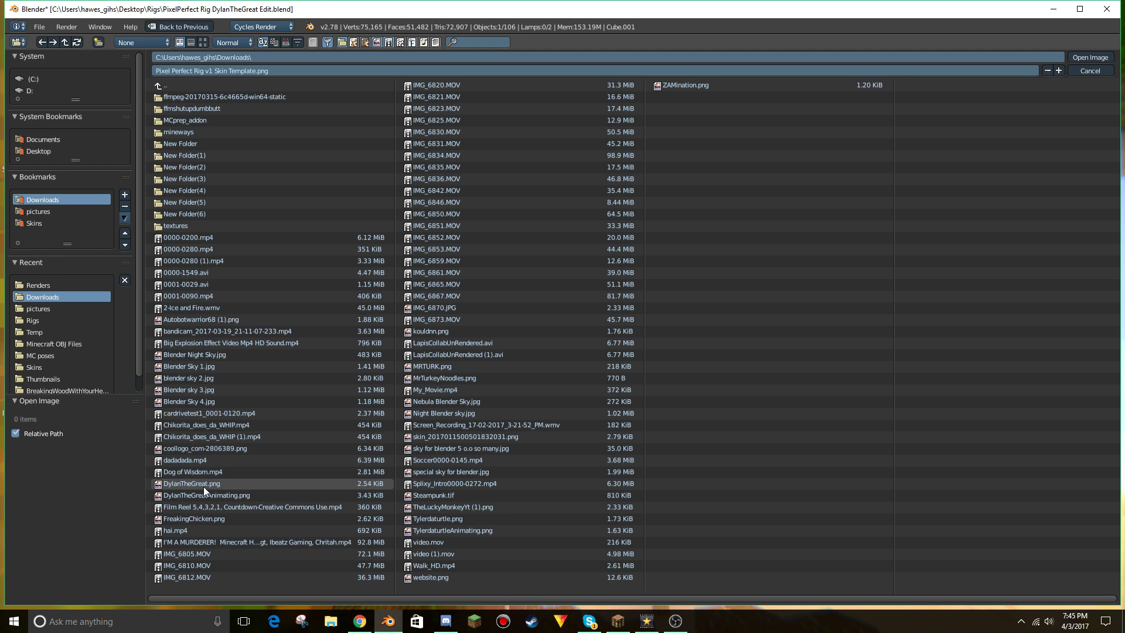
pyautogui.doubleClick(202, 495)
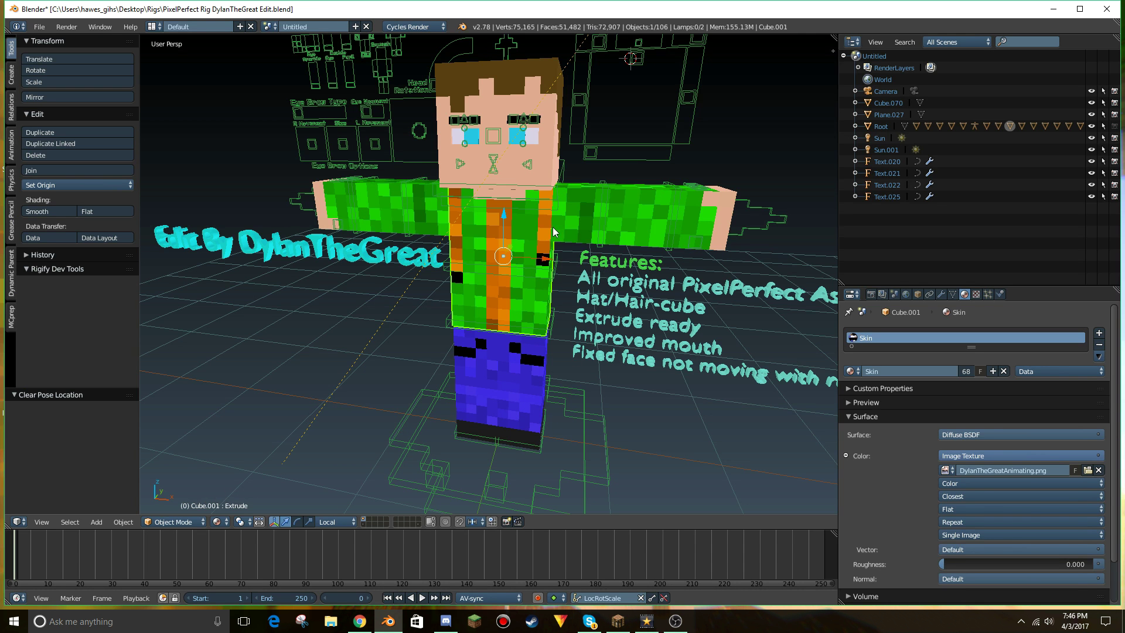
# Change the Properties area to a UV/Image Editor and enlarge it in height and width.
pyautogui.click(851, 294)
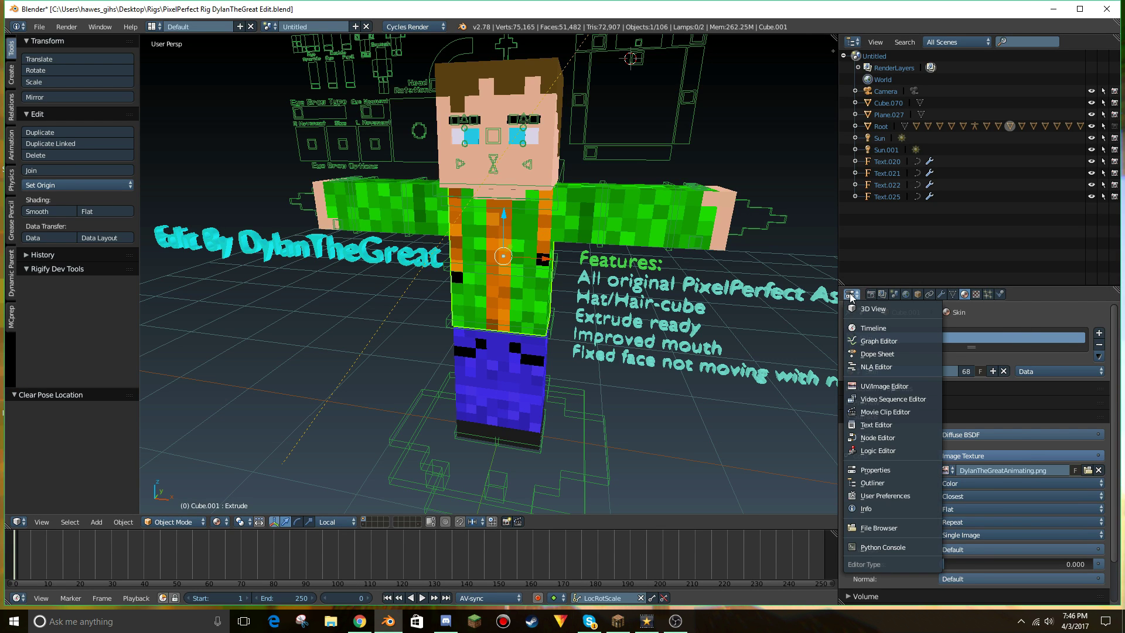
pyautogui.click(851, 296)
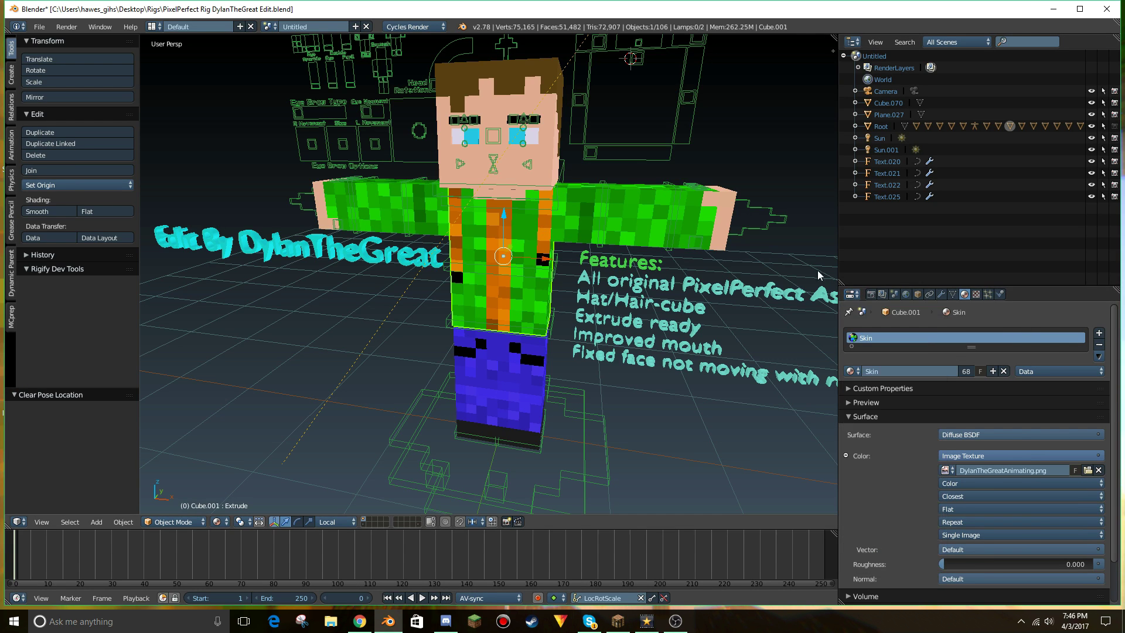
pyautogui.click(855, 297)
pyautogui.click(879, 381)
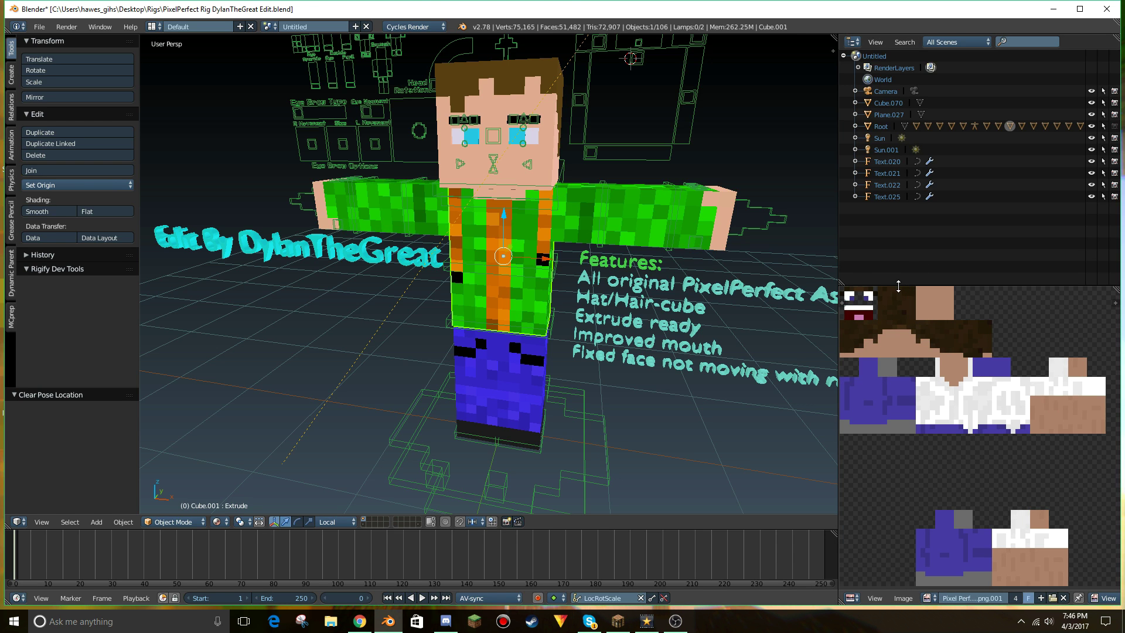
pyautogui.moveTo(898, 285); pyautogui.dragTo(898, 223)
pyautogui.moveTo(836, 264); pyautogui.dragTo(766, 264)
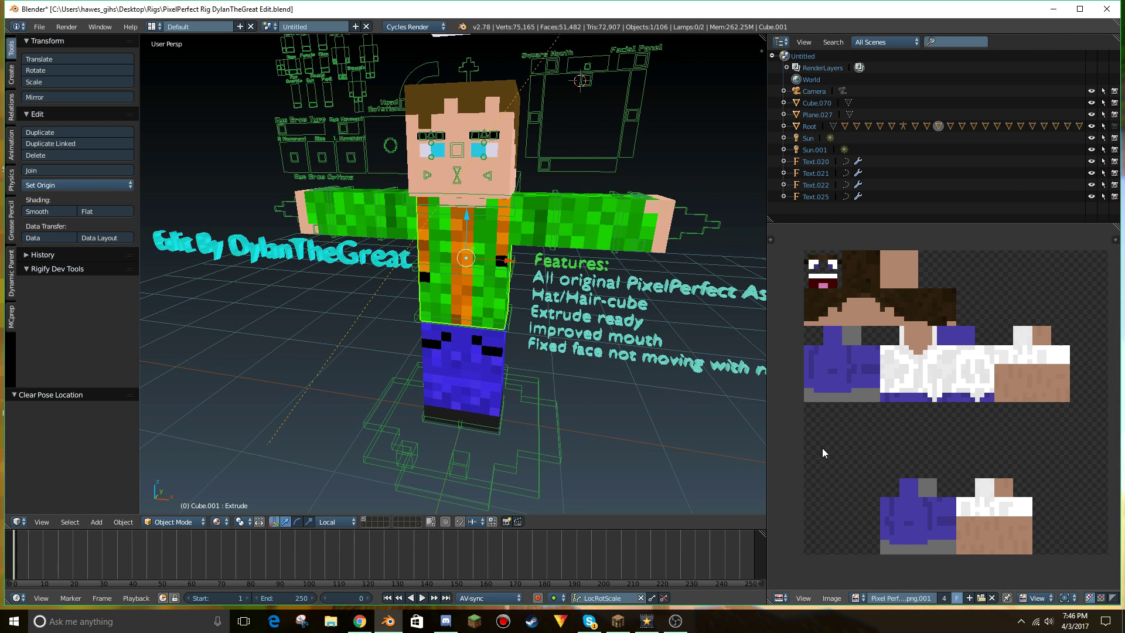
# Display DylanTheGreatAnimating.png in the image editor, framed on the face and hair part of the skin.
pyautogui.click(857, 598)
pyautogui.click(911, 490)
pyautogui.scroll(4, 887, 294)
pyautogui.moveTo(837, 531); pyautogui.dragTo(878, 524, button='middle')
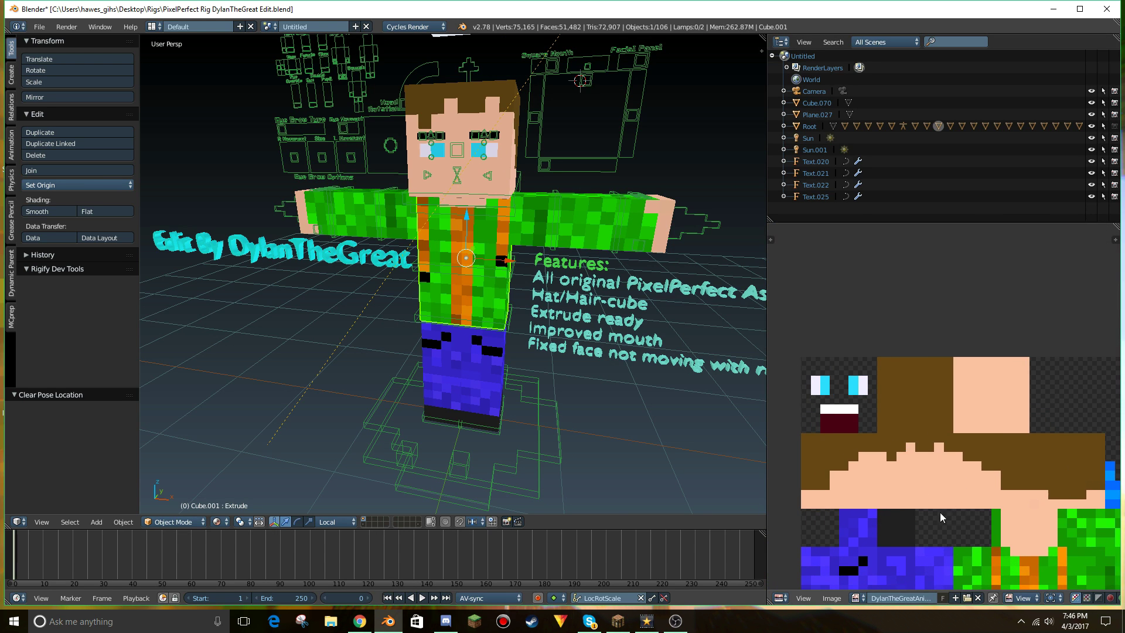
# Try opening the mouth with the Facial Panel's square mouth control, view it up close, and clear the control's location.
pyautogui.rightClick(463, 139)
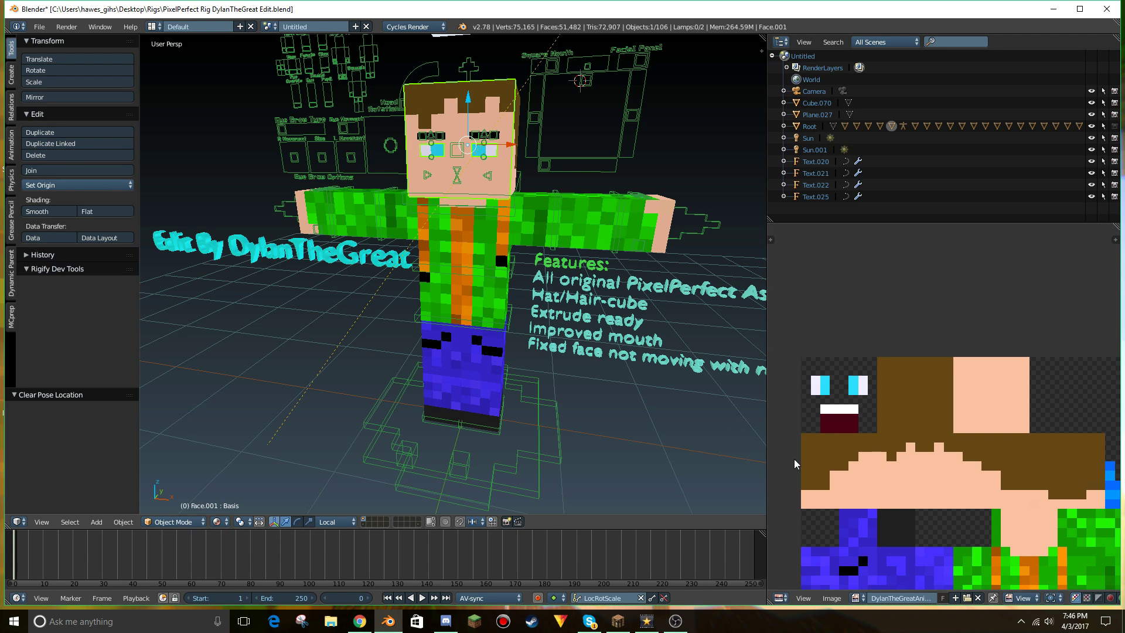
pyautogui.rightClick(590, 95)
pyautogui.press('g')
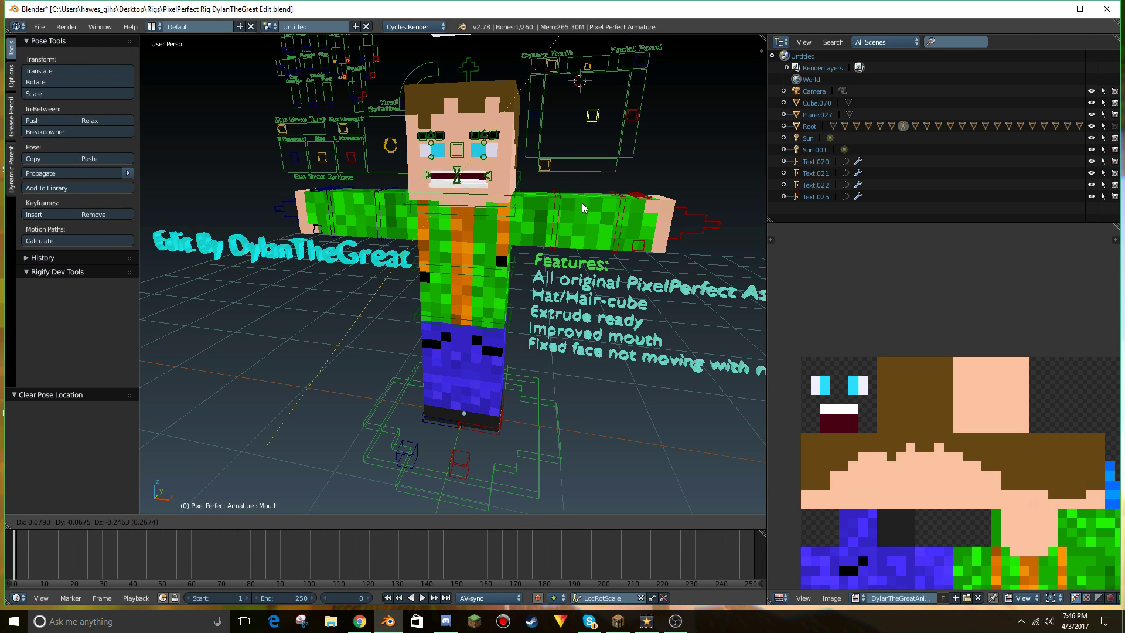
pyautogui.rightClick(559, 249)
pyautogui.press('g')
pyautogui.click(569, 251)
pyautogui.hotkey('shift', 'f')
pyautogui.press('w')
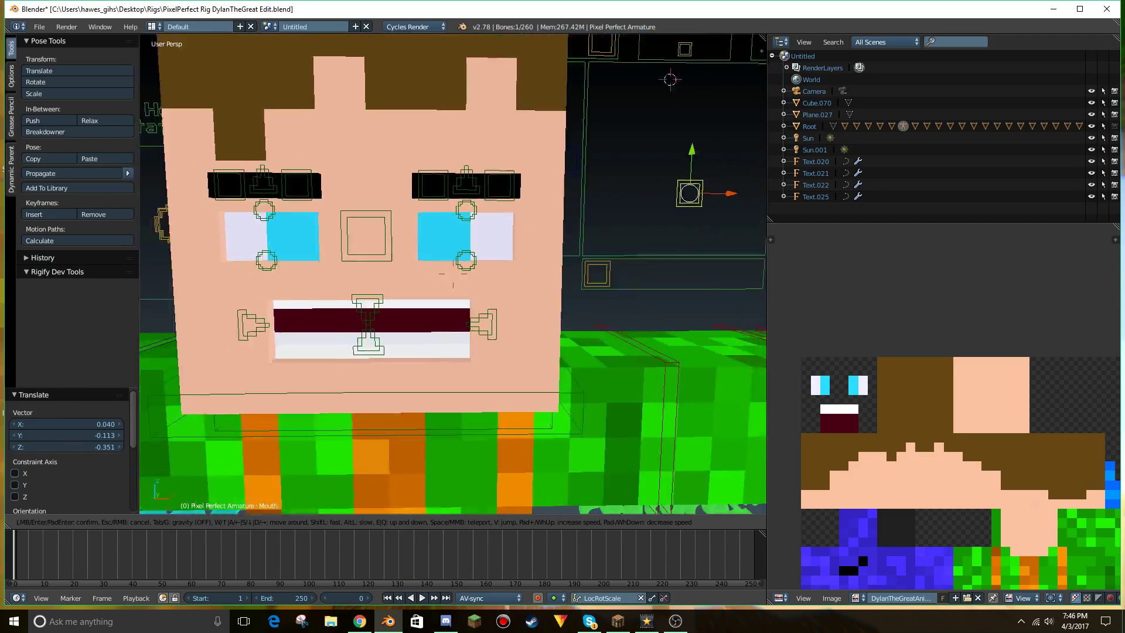
pyautogui.press('s')
pyautogui.click(453, 274)
pyautogui.hotkey('alt', 'g')
# Scale the eye whites' UV faces down to about 0.059 and place them on a white eye area of the skin.
pyautogui.hotkey('shift', 'f')
pyautogui.press('w')
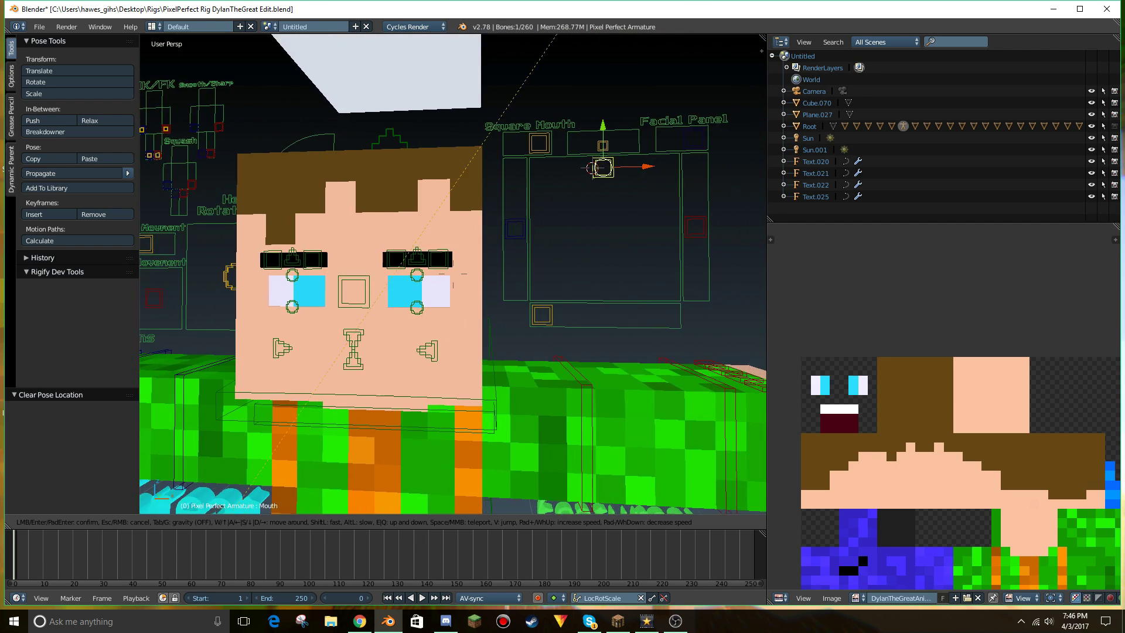
pyautogui.click(452, 273)
pyautogui.rightClick(431, 298)
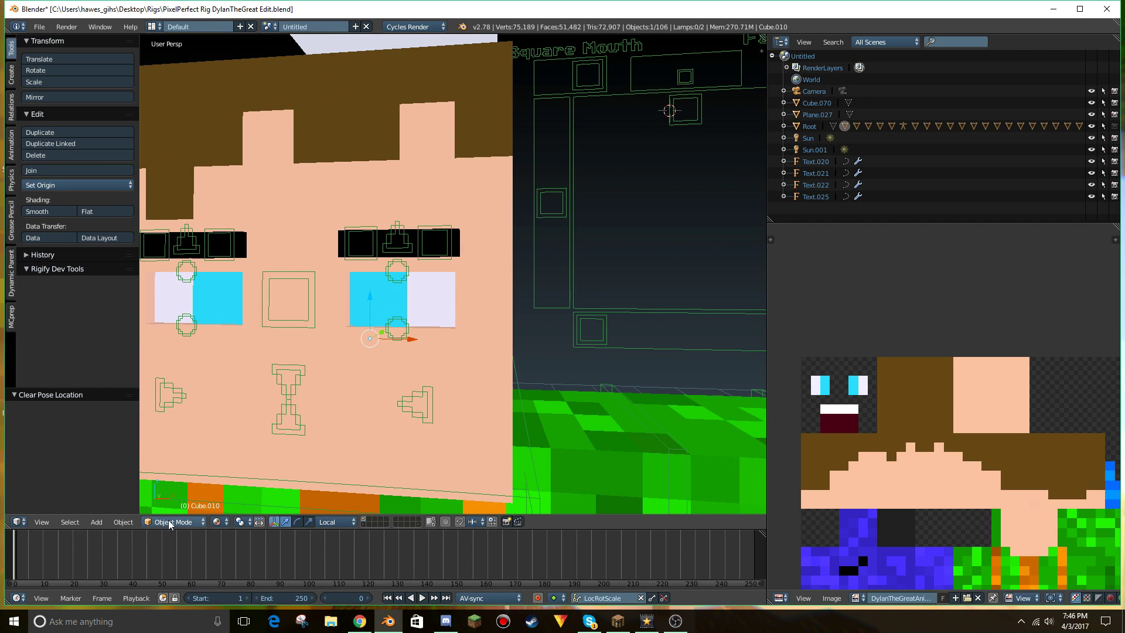
pyautogui.press('Tab')
pyautogui.press('a')
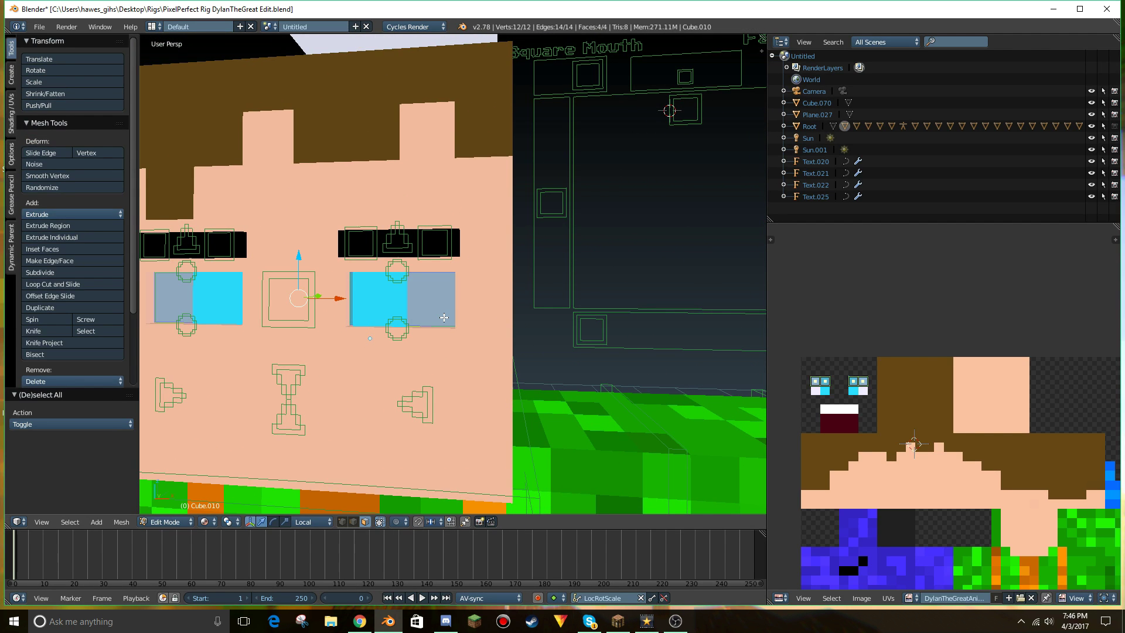
pyautogui.scroll(6, 906, 405)
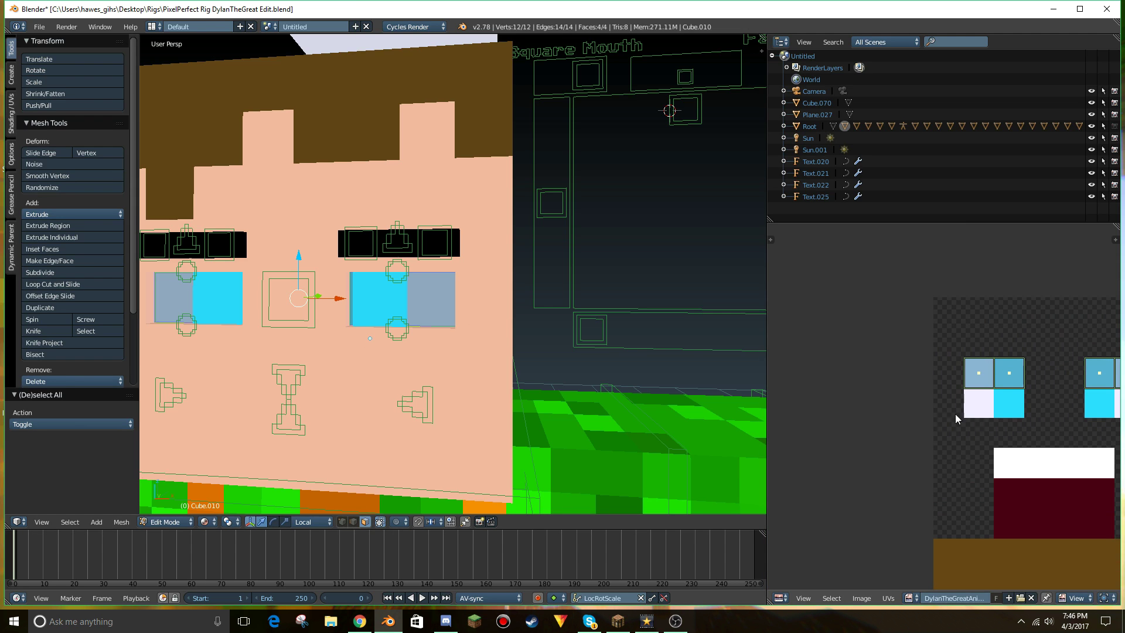
pyautogui.moveTo(996, 364); pyautogui.dragTo(887, 361, button='middle')
pyautogui.scroll(-3, 887, 360)
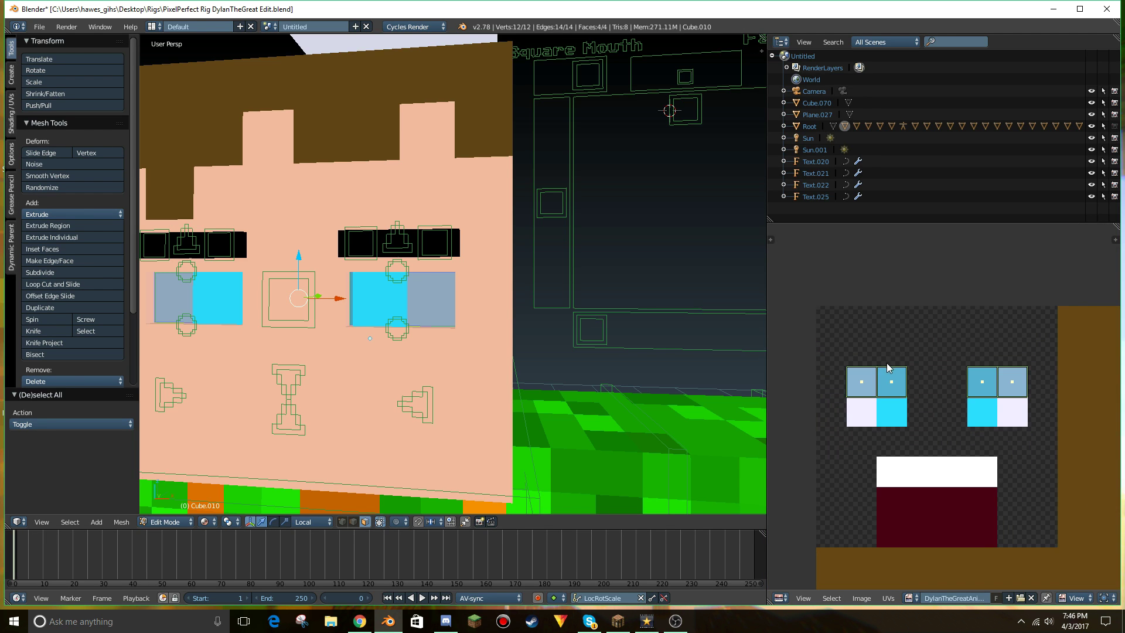
pyautogui.press('s')
pyautogui.click(943, 393)
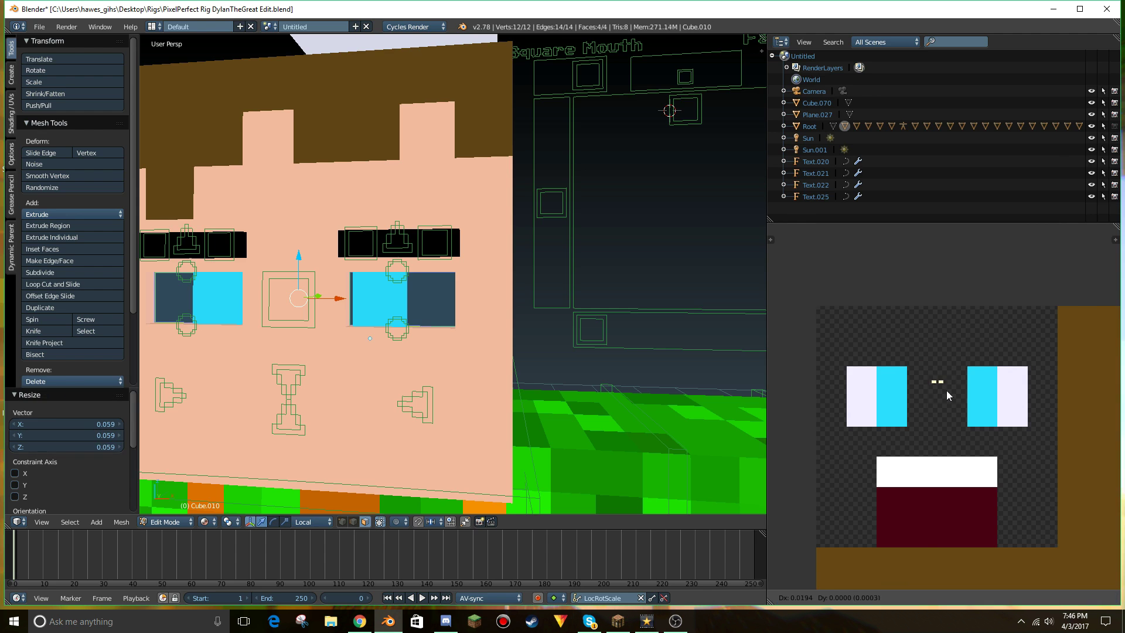
pyautogui.press('Tab')
pyautogui.press('Tab')
pyautogui.press('Tab')
pyautogui.press('Tab')
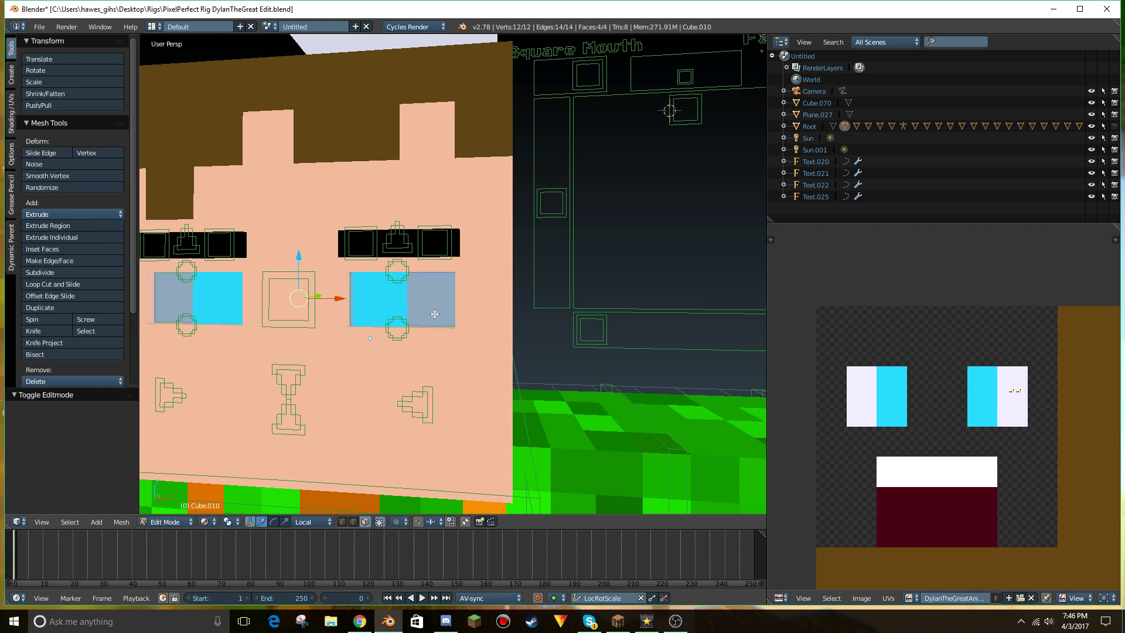
pyautogui.rightClick(434, 314)
pyautogui.press('Tab')
pyautogui.rightClick(434, 314)
pyautogui.press('Tab')
pyautogui.press('Tab')
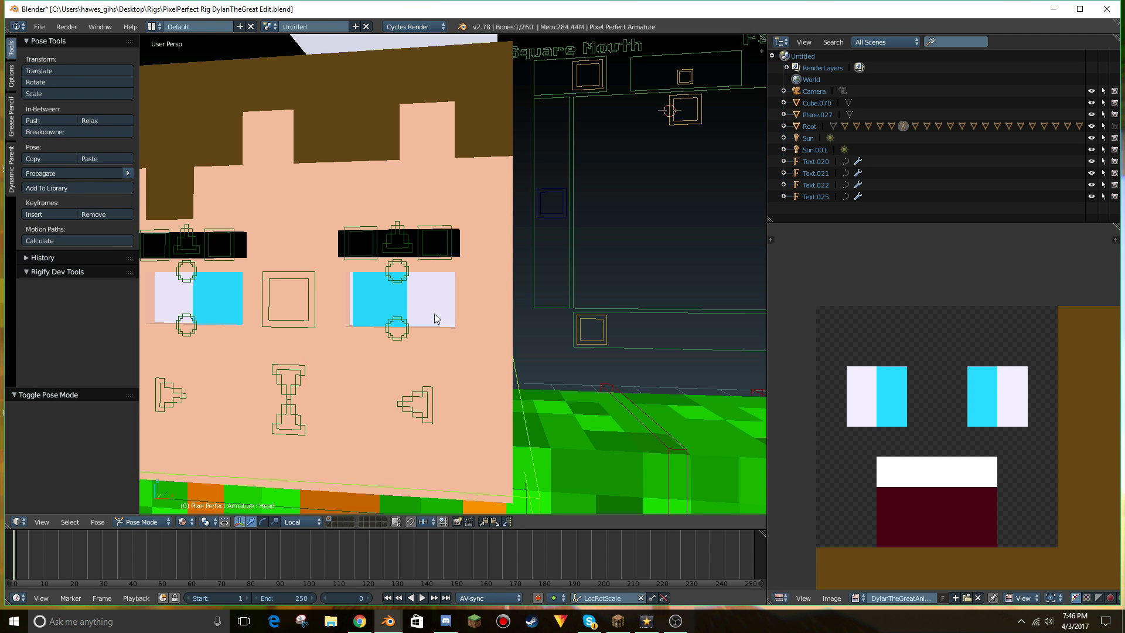
pyautogui.scroll(-5, 434, 314)
pyautogui.rightClick(440, 295)
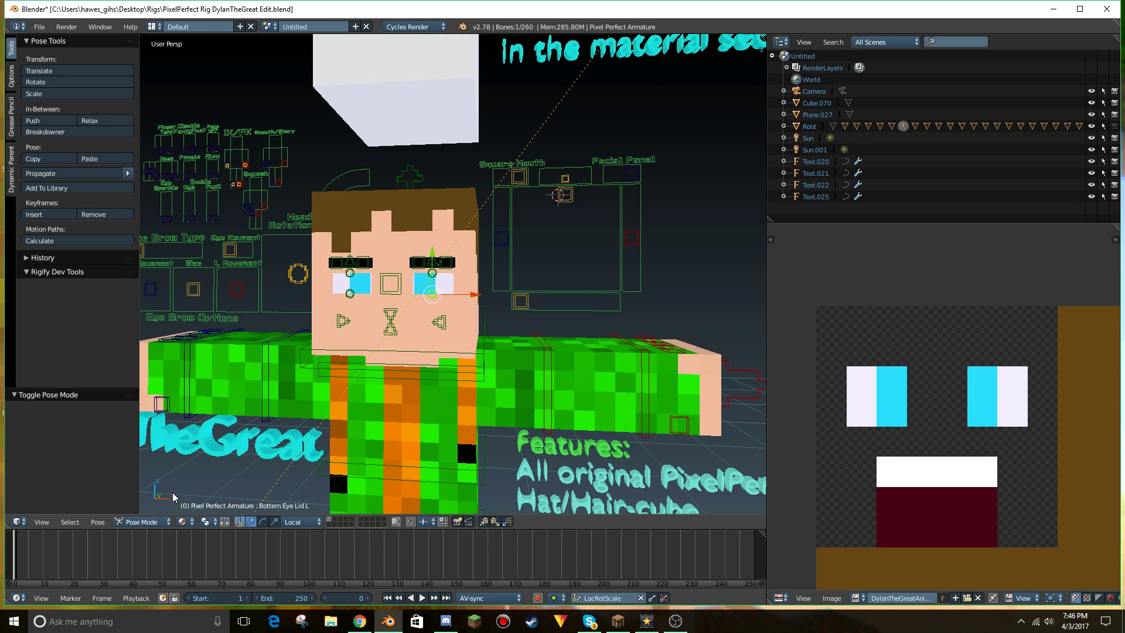
pyautogui.click(168, 507)
pyautogui.rightClick(448, 287)
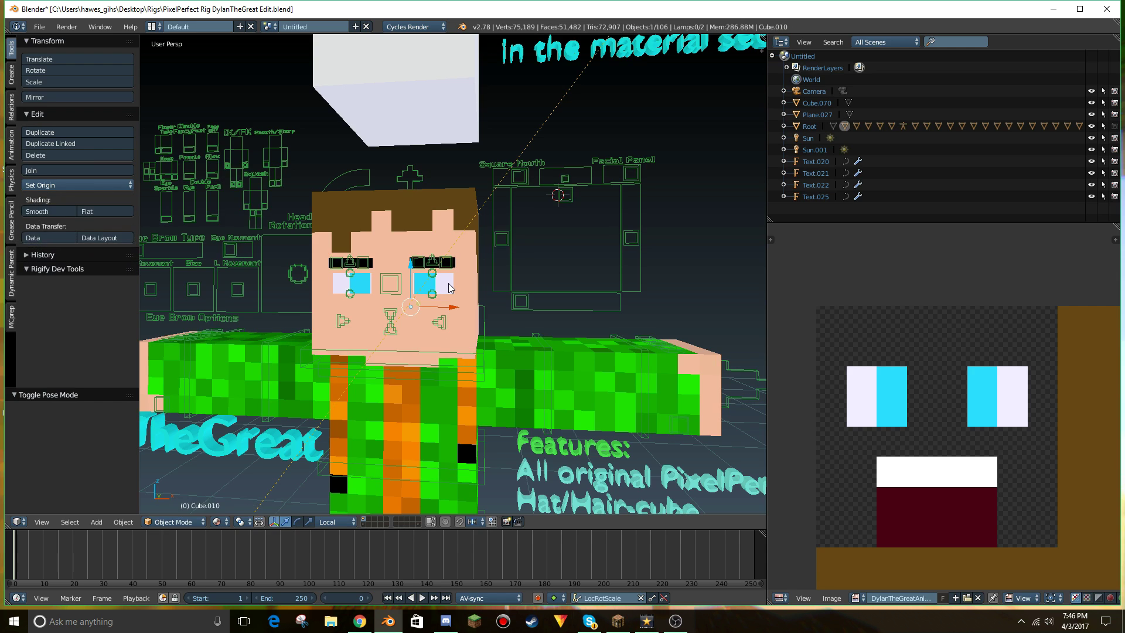
pyautogui.press('Tab')
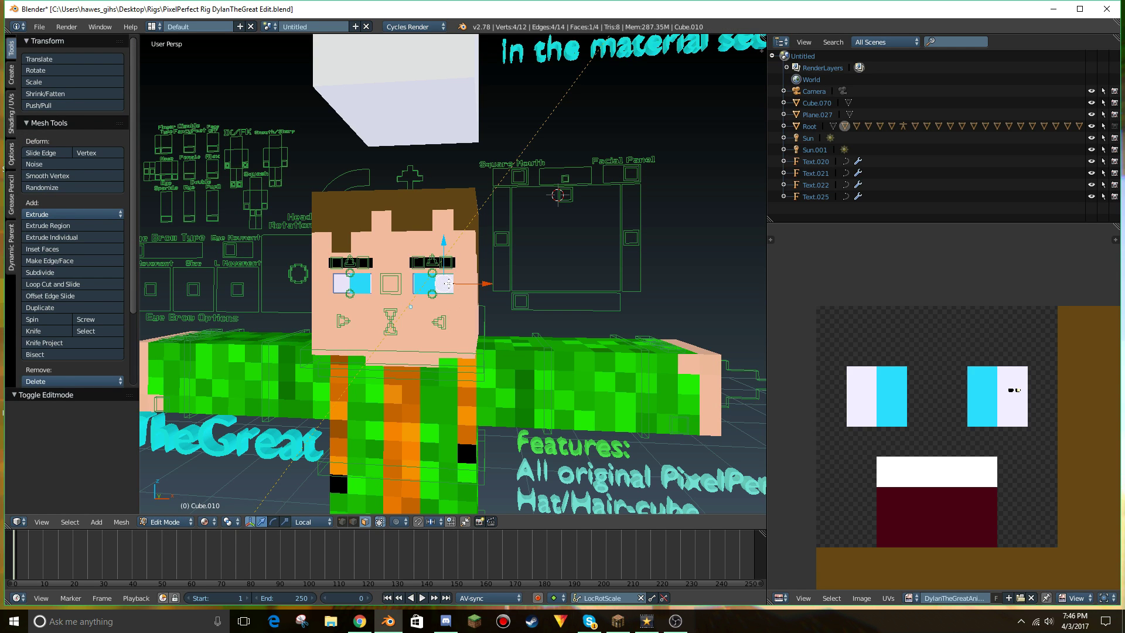
pyautogui.press('a')
pyautogui.press('Tab')
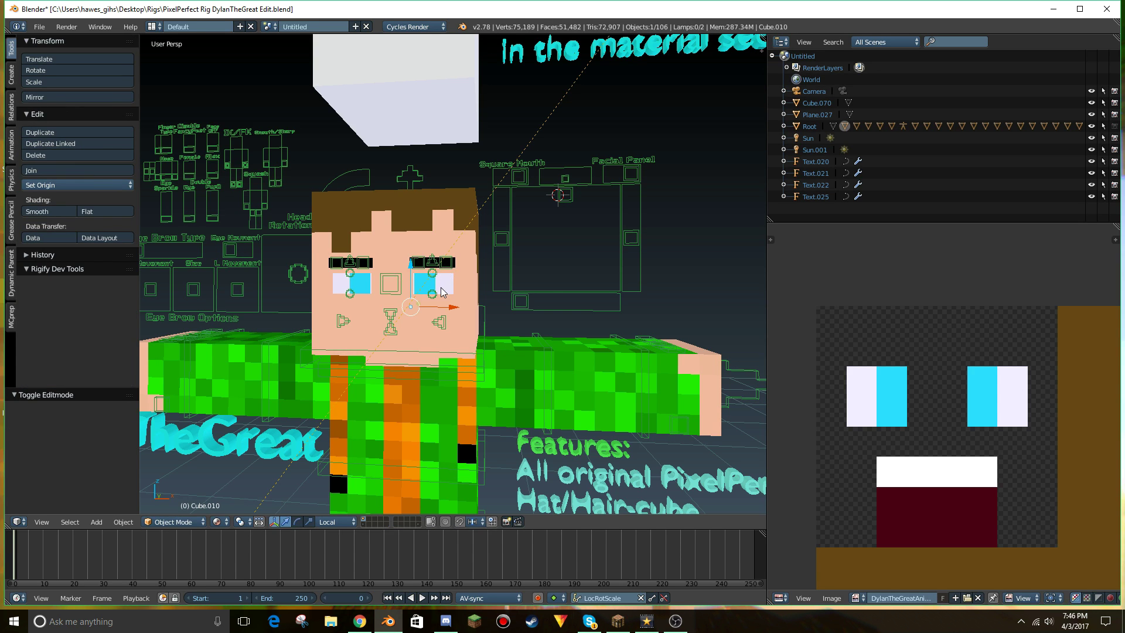
# Try moving and scaling all the irises' UV faces away from the blue eye pixels, and undo these changes.
pyautogui.rightClick(437, 288)
pyautogui.rightClick(437, 288)
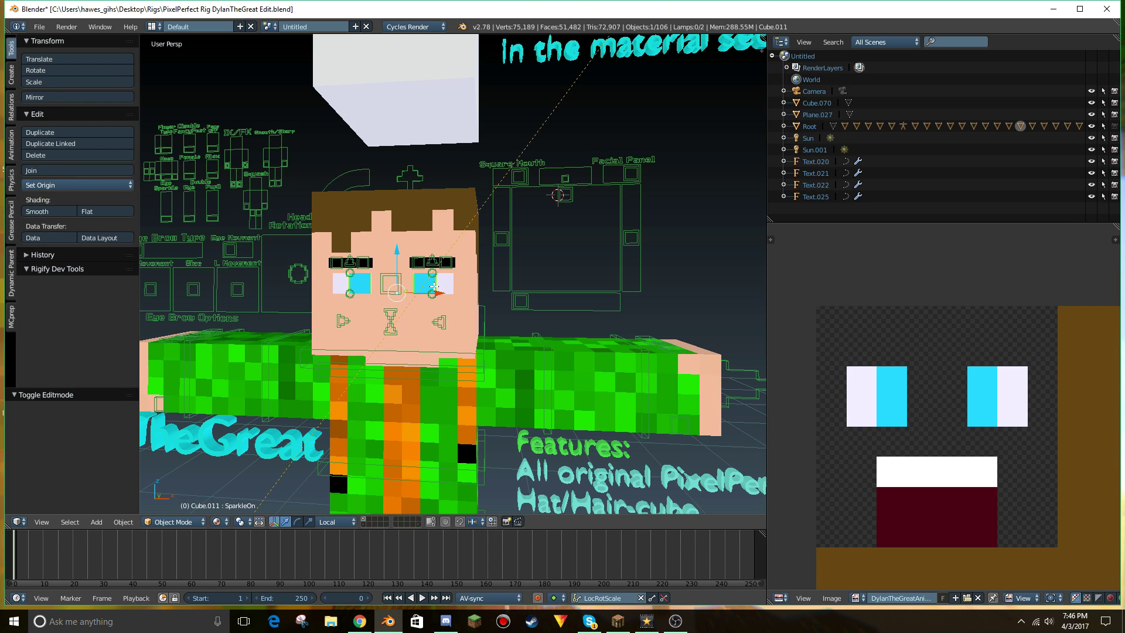
pyautogui.press('Tab')
pyautogui.press('a')
pyautogui.press('g')
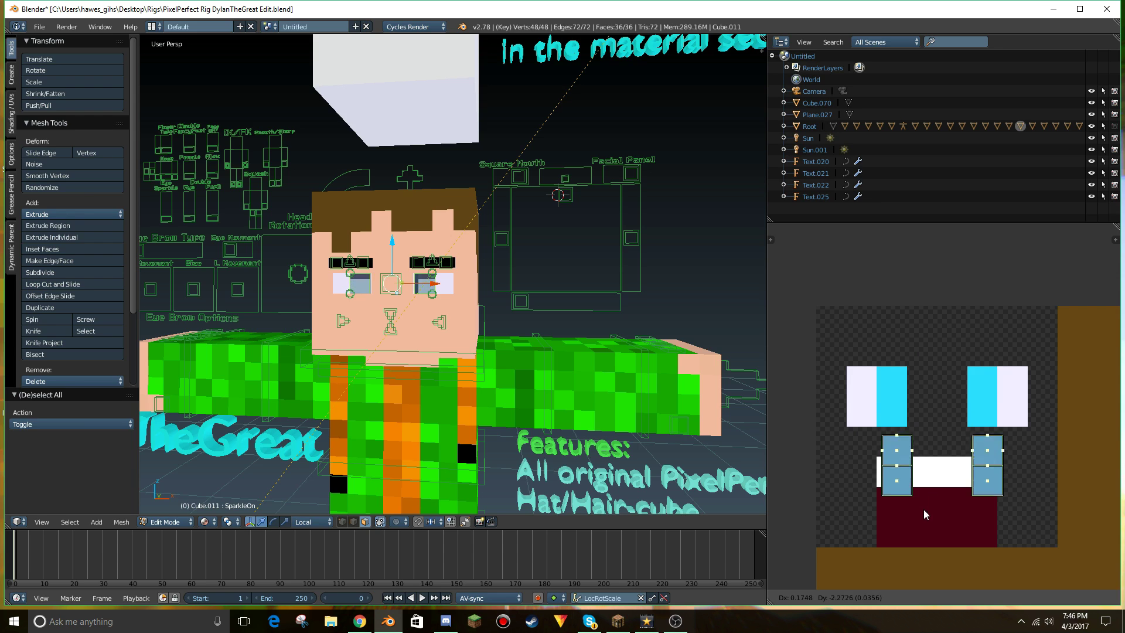
pyautogui.click(918, 550)
pyautogui.press('s')
pyautogui.click(951, 530)
pyautogui.press('g')
pyautogui.click(987, 575)
pyautogui.hotkey('ctrl', 'z')
pyautogui.hotkey('ctrl', 'z')
pyautogui.hotkey('ctrl', 'z')
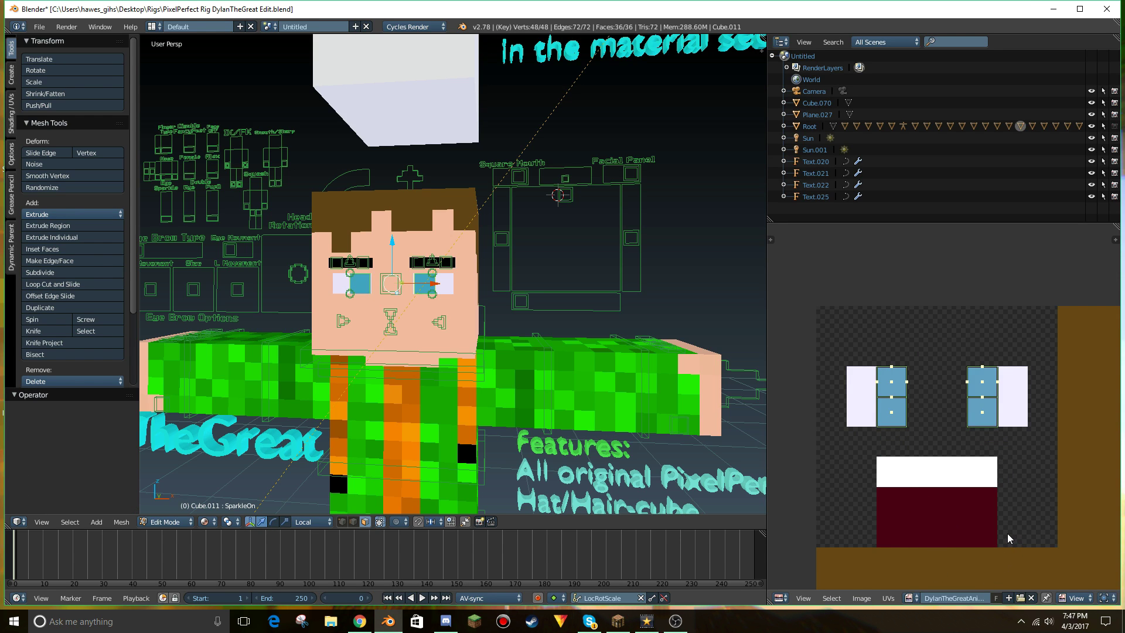
# Put the rig's armature in Pose Mode and open the mouth by moving its control to the Facial Panel's lower right corner.
pyautogui.press('Tab')
pyautogui.hotkey('shift', 'f')
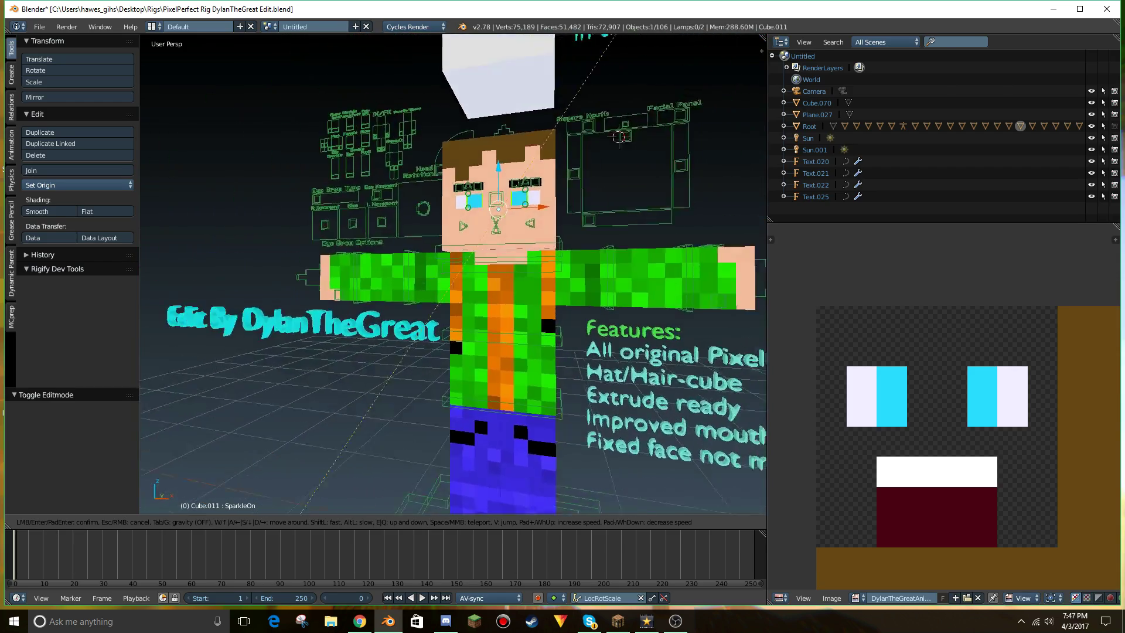
pyautogui.press('s')
pyautogui.click(453, 274)
pyautogui.rightClick(538, 208)
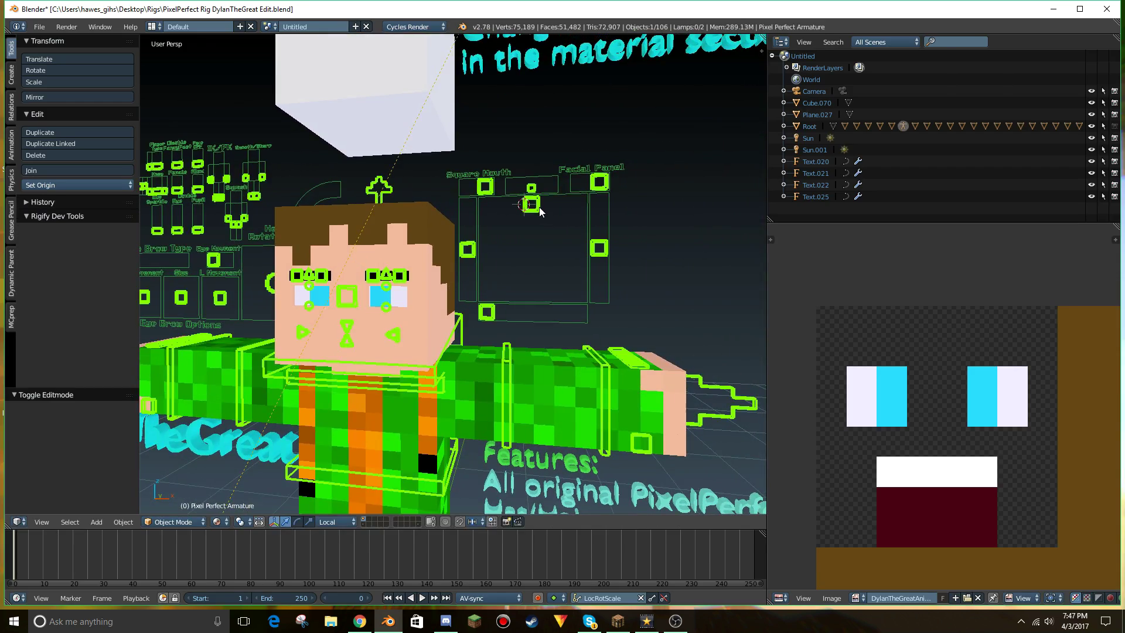
pyautogui.click(173, 521)
pyautogui.click(175, 482)
pyautogui.press('g')
pyautogui.click(582, 349)
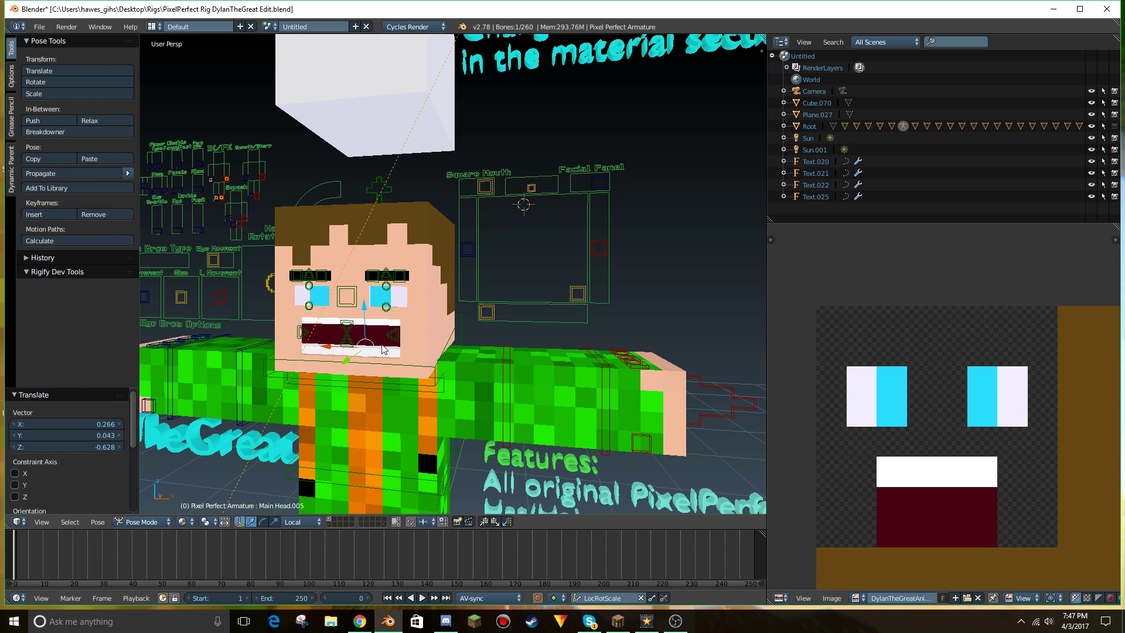
# In Object Mode, select the teeth mesh and position all its UVs over the white teeth strip of the skin.
pyautogui.click(122, 523)
pyautogui.click(141, 508)
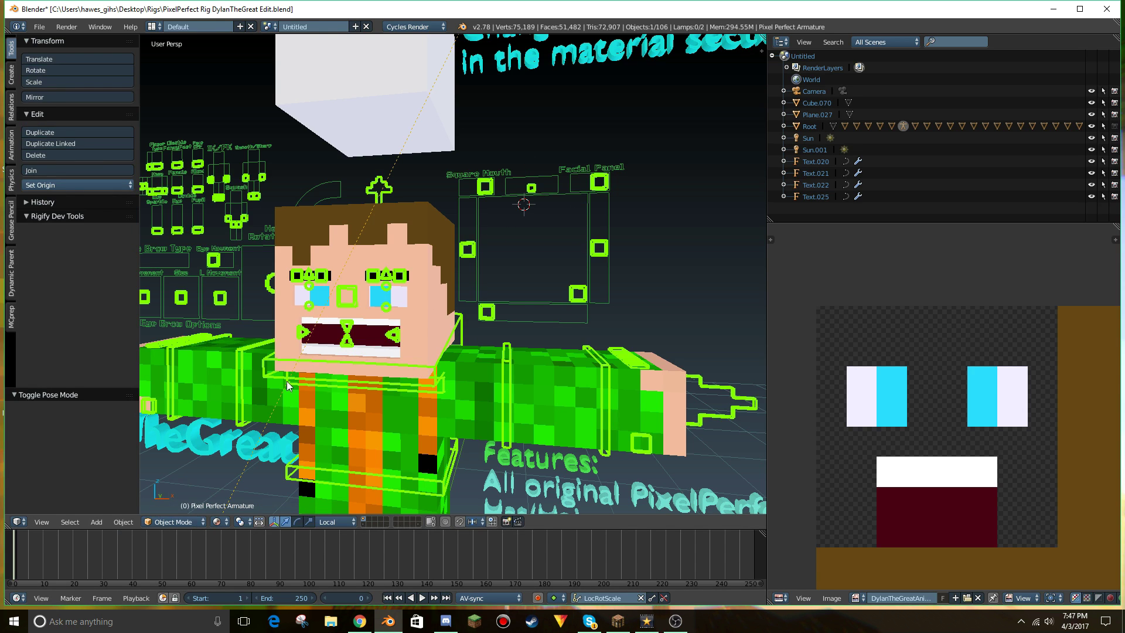
pyautogui.rightClick(364, 349)
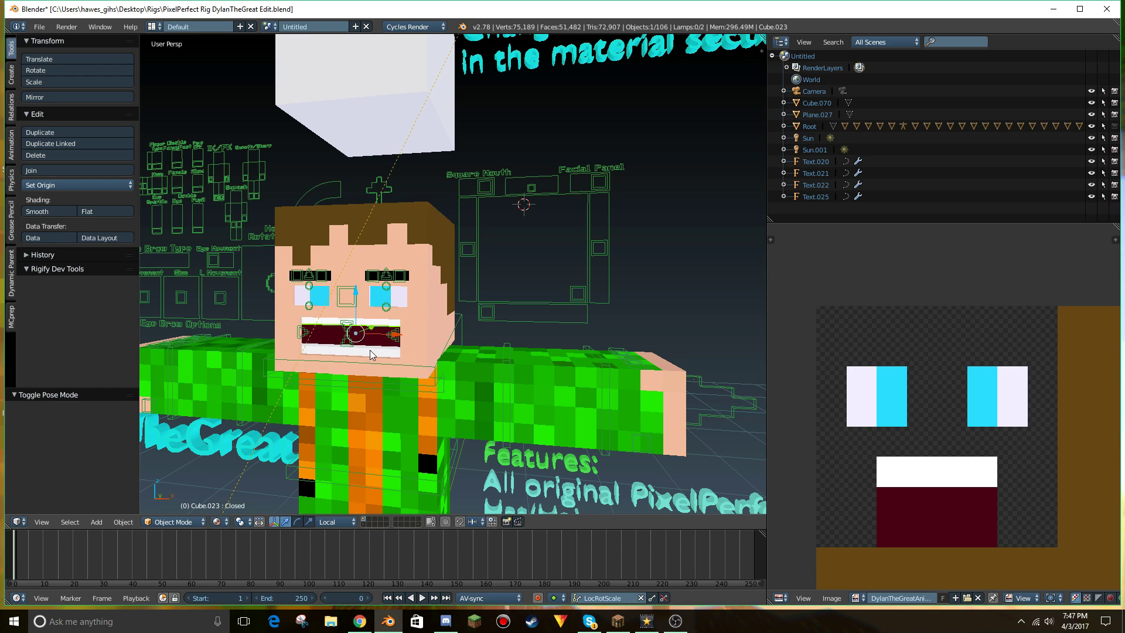
pyautogui.press('Tab')
pyautogui.press('a')
pyautogui.press('g')
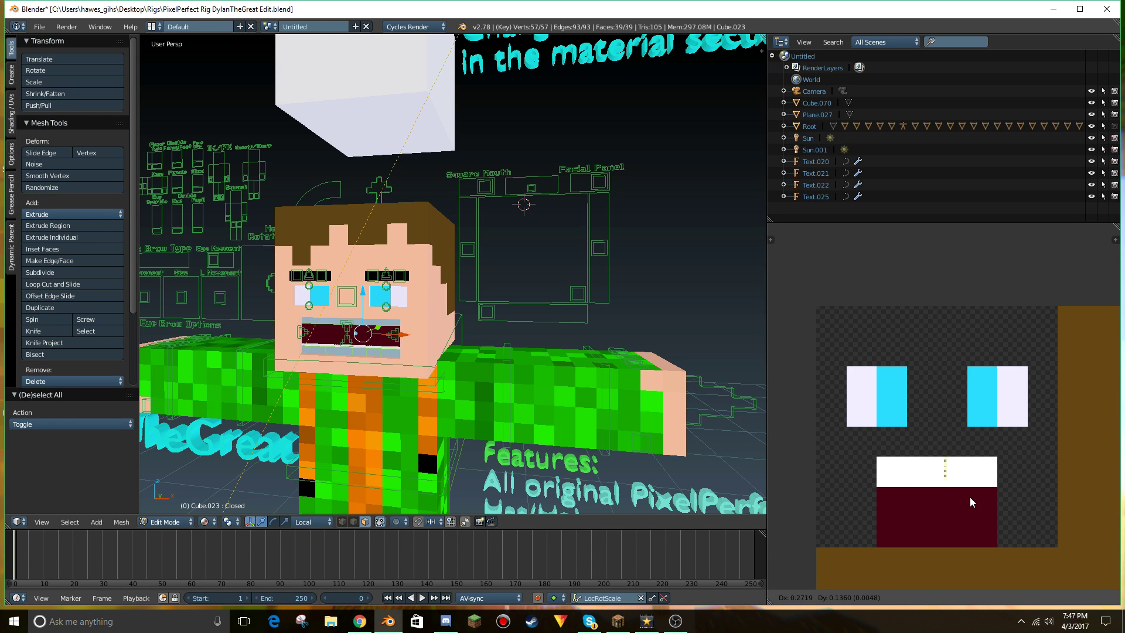
pyautogui.rightClick(970, 499)
pyautogui.scroll(-6, 970, 499)
pyautogui.moveTo(1032, 516); pyautogui.dragTo(971, 474, button='middle')
pyautogui.press('g')
pyautogui.click(1003, 493)
# Position all the UVs of the mouth interior mesh within the dark red mouth area of the skin.
pyautogui.press('Tab')
pyautogui.press('Tab')
pyautogui.press('Tab')
pyautogui.press('a')
pyautogui.press('a')
pyautogui.press('a')
pyautogui.press('Tab')
pyautogui.press('Tab')
pyautogui.press('Tab')
pyautogui.press('a')
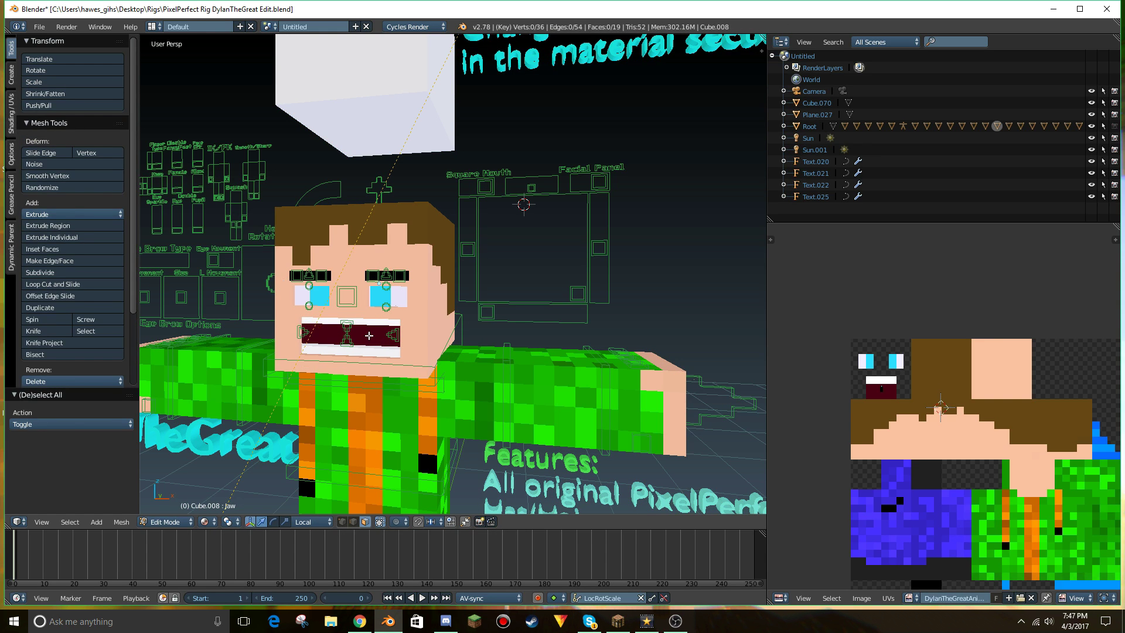
pyautogui.press('a')
pyautogui.scroll(6, 926, 417)
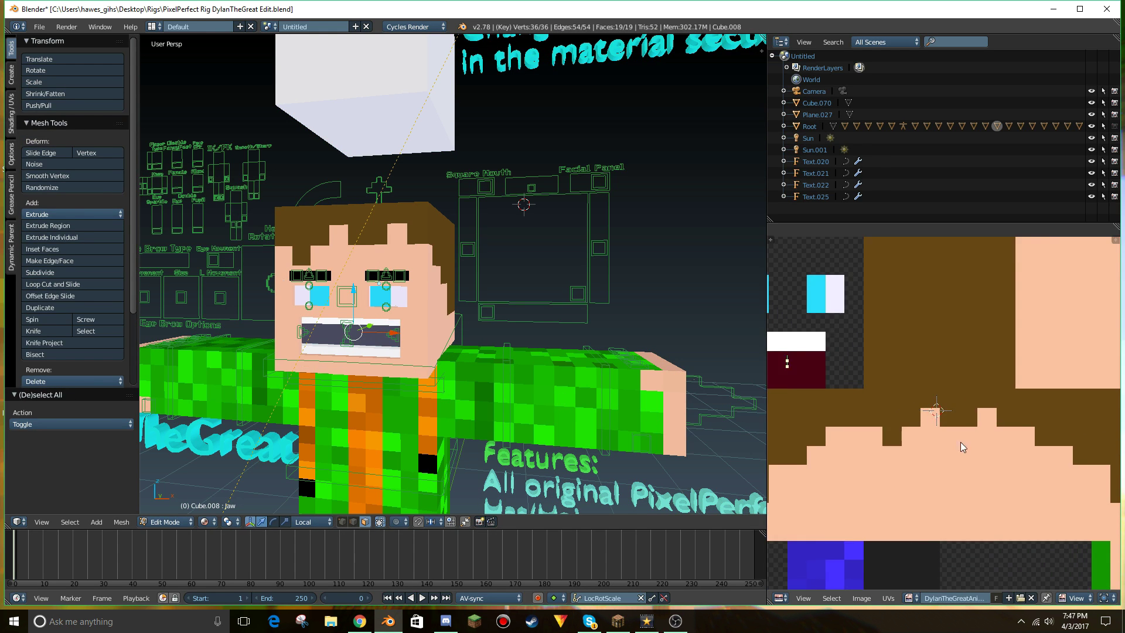
pyautogui.press('g')
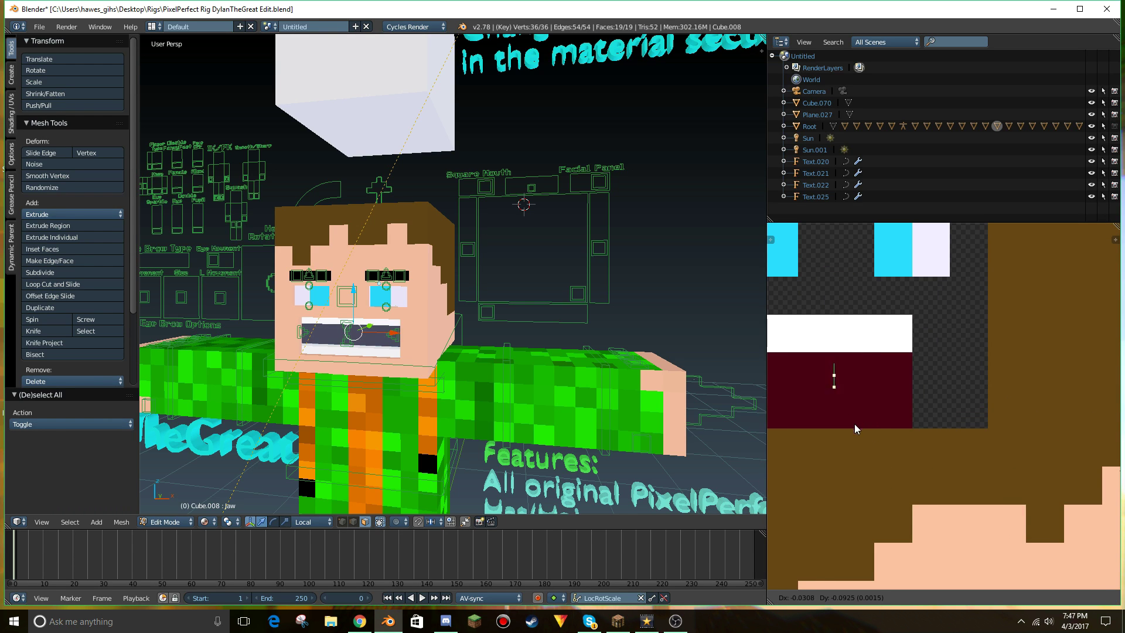
pyautogui.click(921, 451)
pyautogui.scroll(-6, 863, 490)
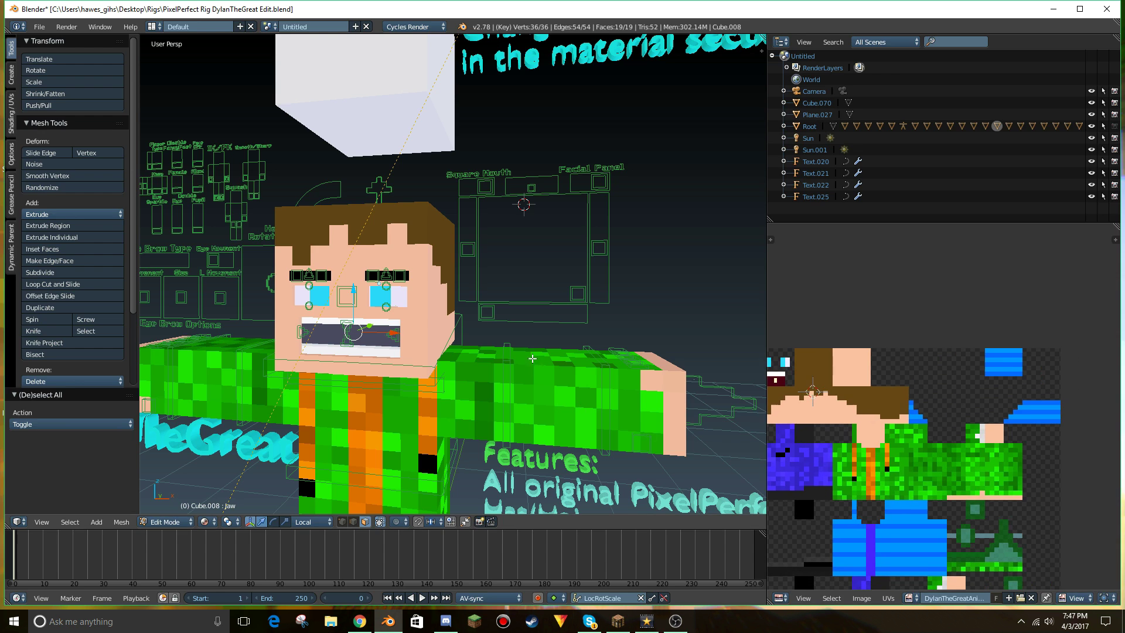
pyautogui.press('Tab')
# Switch the UV/Image Editor to Paint mode and set the TexDraw brush to radius 1 px and strength 1.000.
pyautogui.click(1013, 599)
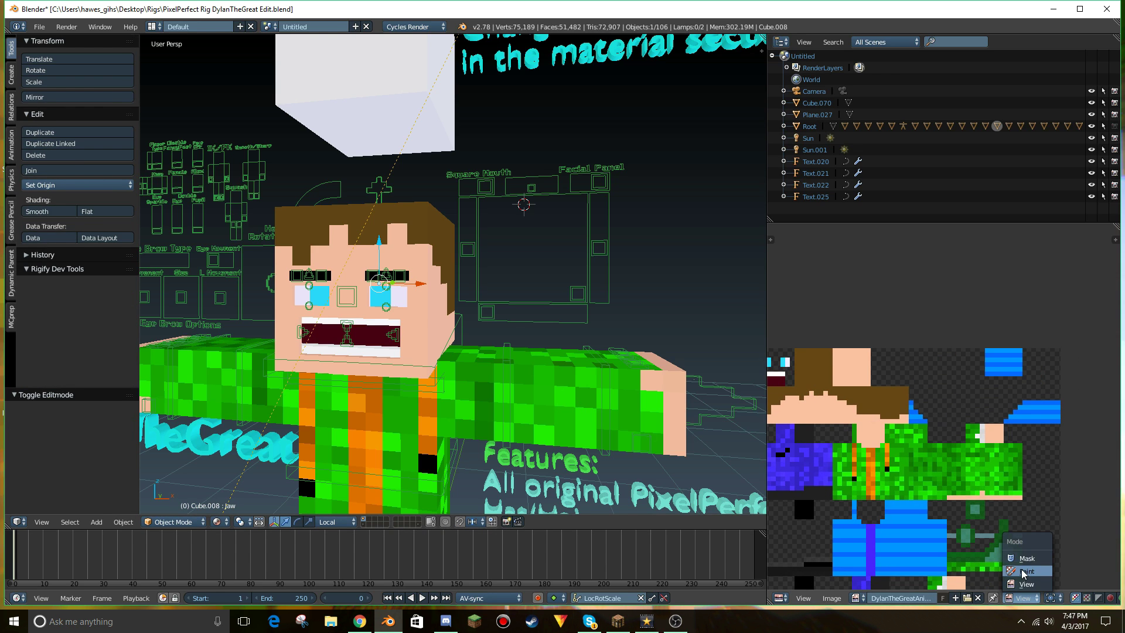
pyautogui.click(1025, 571)
pyautogui.scroll(1, 884, 429)
pyautogui.scroll(-5, 883, 429)
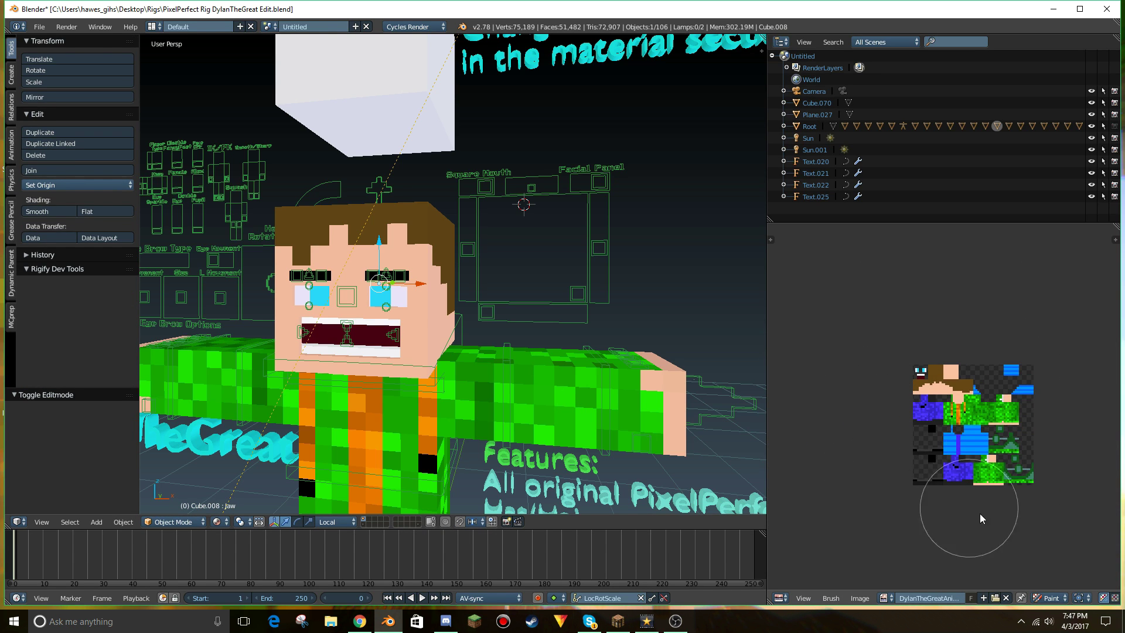
pyautogui.press('t')
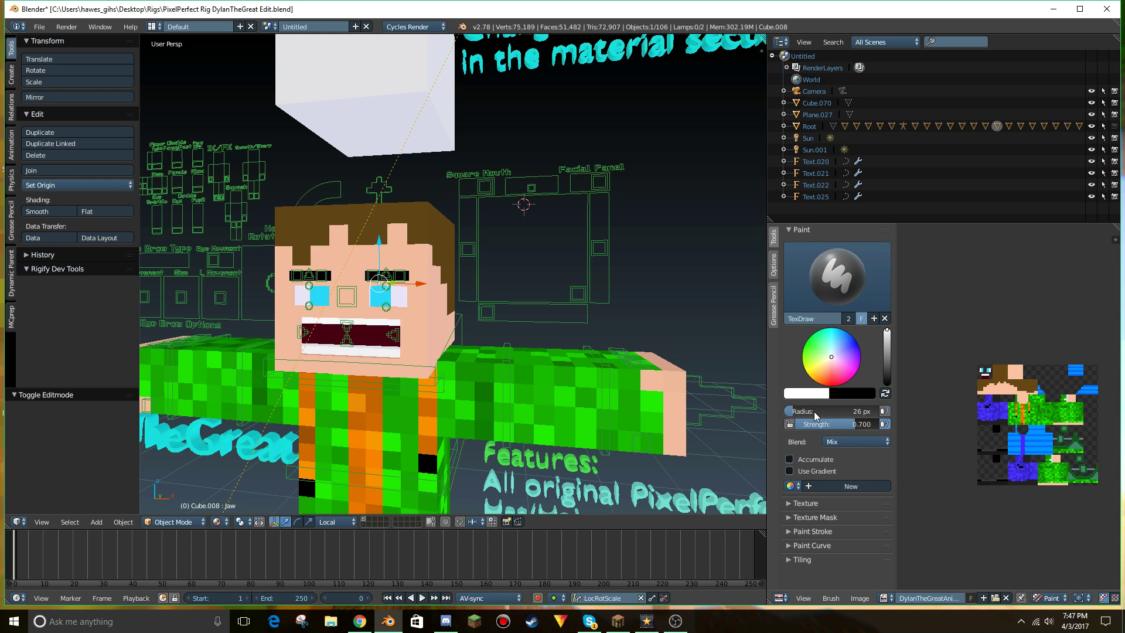
pyautogui.scroll(6, 988, 468)
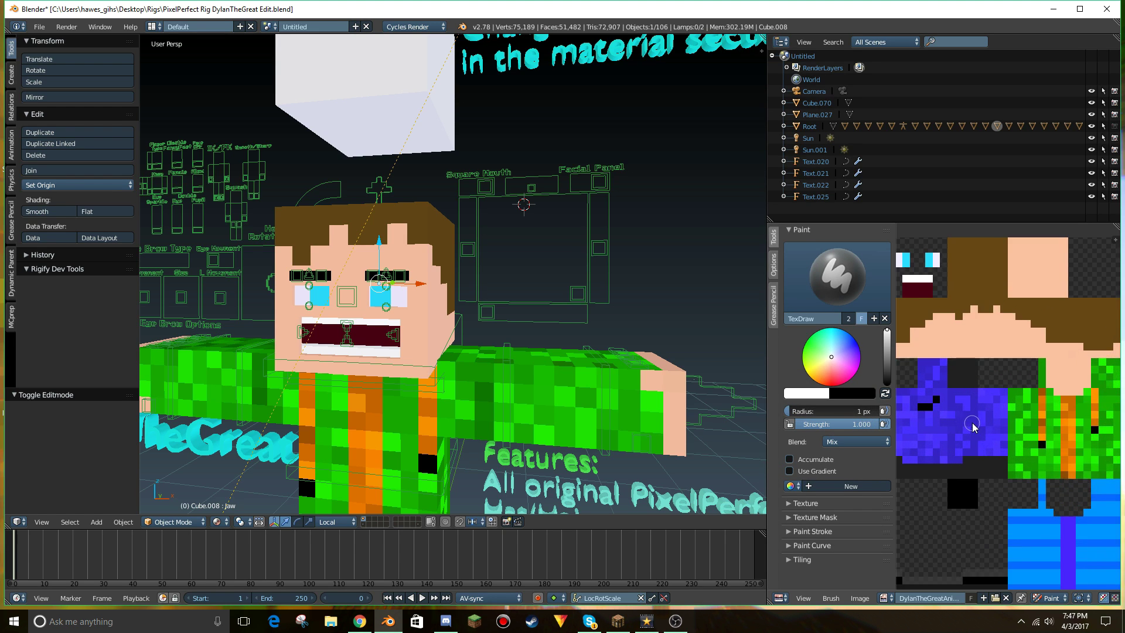
# Sample the peach skin tone from the face area of the texture as the brush colour.
pyautogui.click(820, 394)
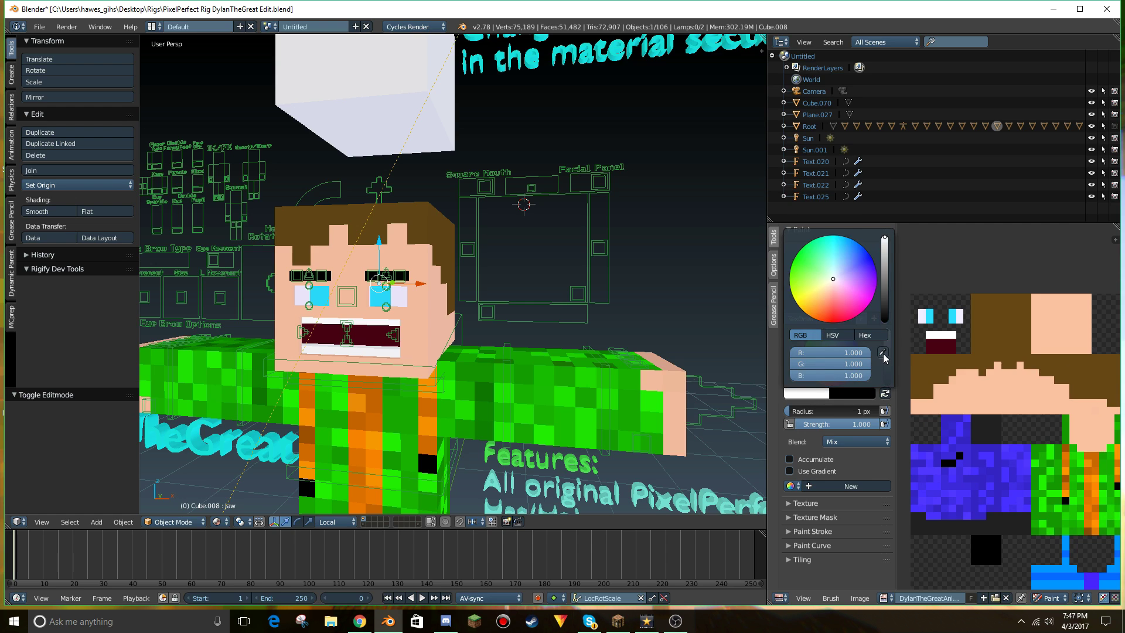
pyautogui.click(882, 352)
pyautogui.click(1015, 404)
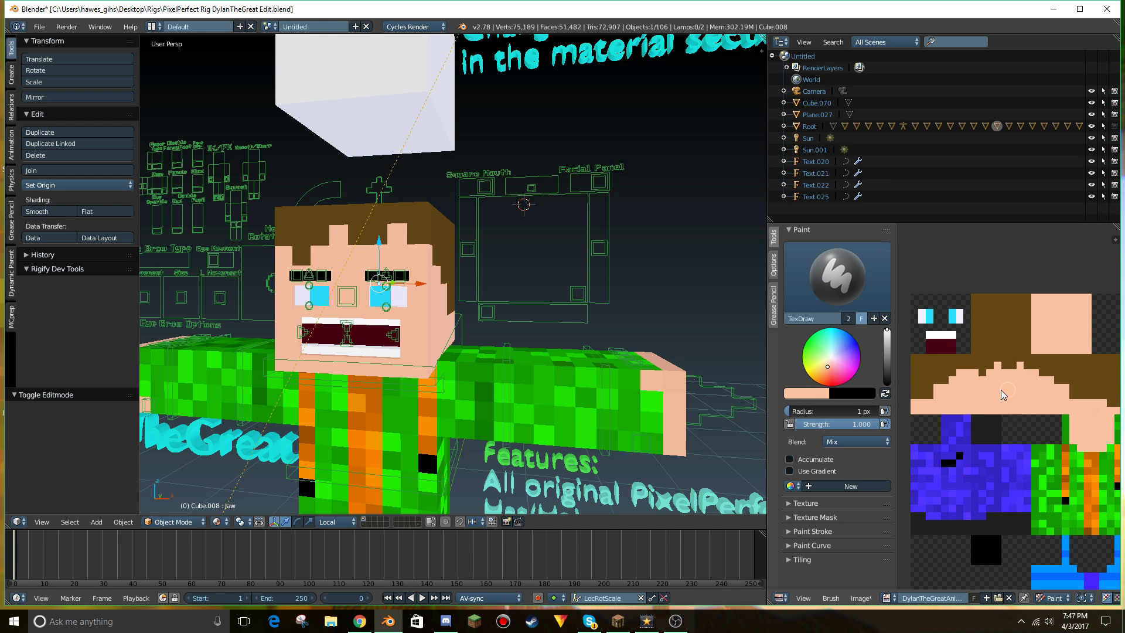
pyautogui.click(802, 396)
# Paint a few skin-coloured pixels on the brown hair square of the texture, undoing the misplaced first stroke.
pyautogui.moveTo(996, 357)
pyautogui.mouseDown()
pyautogui.moveTo(997, 334)
pyautogui.moveTo(994, 361)
pyautogui.mouseUp()
pyautogui.hotkey('ctrl', 'z')
pyautogui.moveTo(990, 344); pyautogui.dragTo(1005, 327)
pyautogui.click(1012, 304)
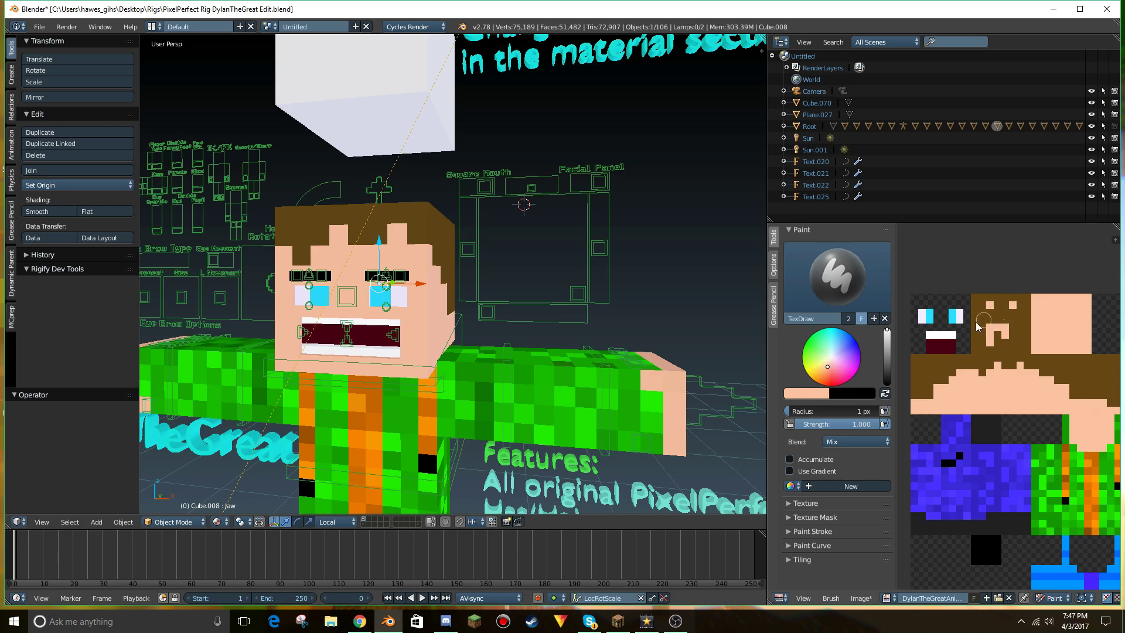
# Undo all the skin-coloured pixels painted on the brown hair square of the texture.
pyautogui.hotkey('shift', 'f')
pyautogui.press('e')
pyautogui.press('w')
pyautogui.click(452, 273)
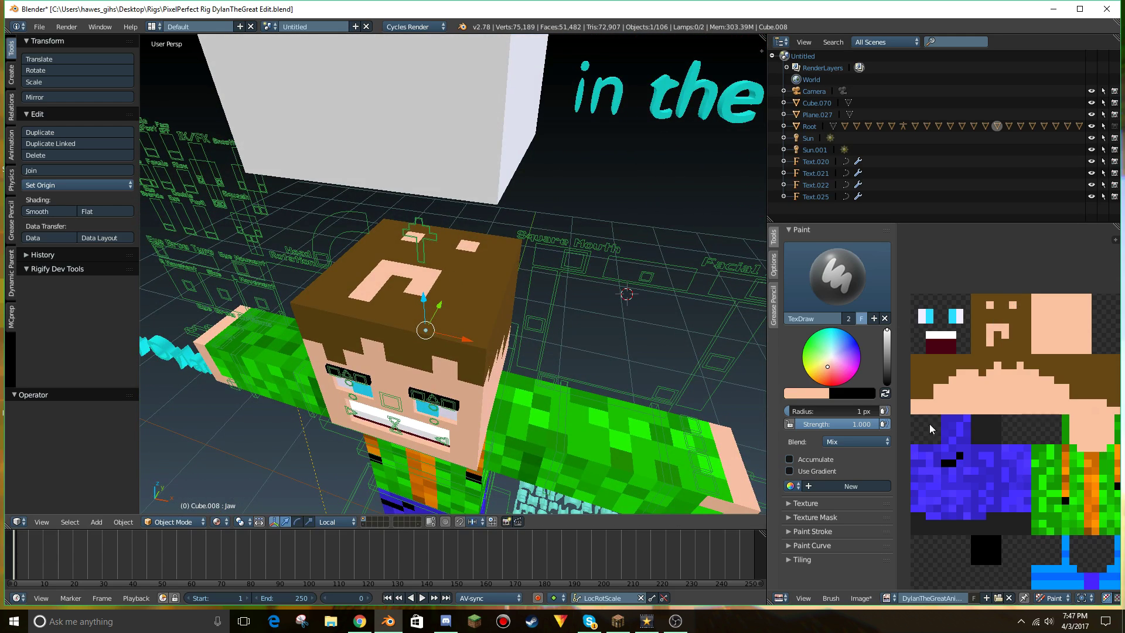
pyautogui.hotkey('ctrl', 'z')
pyautogui.hotkey('ctrl', 'z')
pyautogui.hotkey('ctrl', 'z')
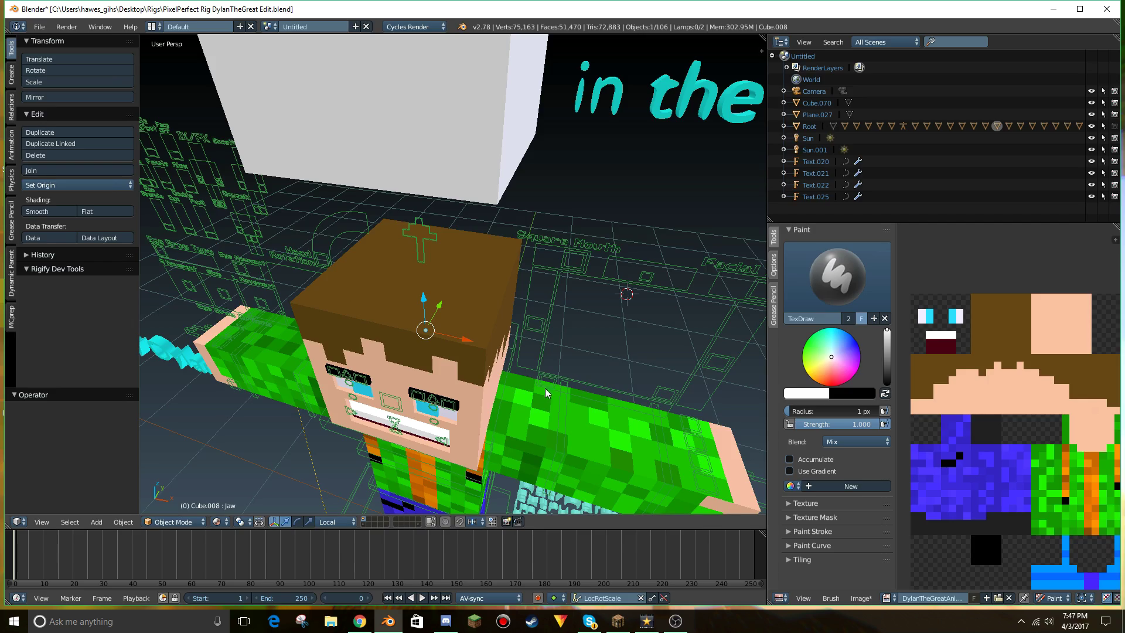
# Select the eyelashes mesh above the eyes and open it in Edit mode.
pyautogui.moveTo(498, 386); pyautogui.dragTo(484, 322, button='middle')
pyautogui.scroll(-4, 483, 322)
pyautogui.scroll(3, 440, 246)
pyautogui.press('Tab')
pyautogui.press('Tab')
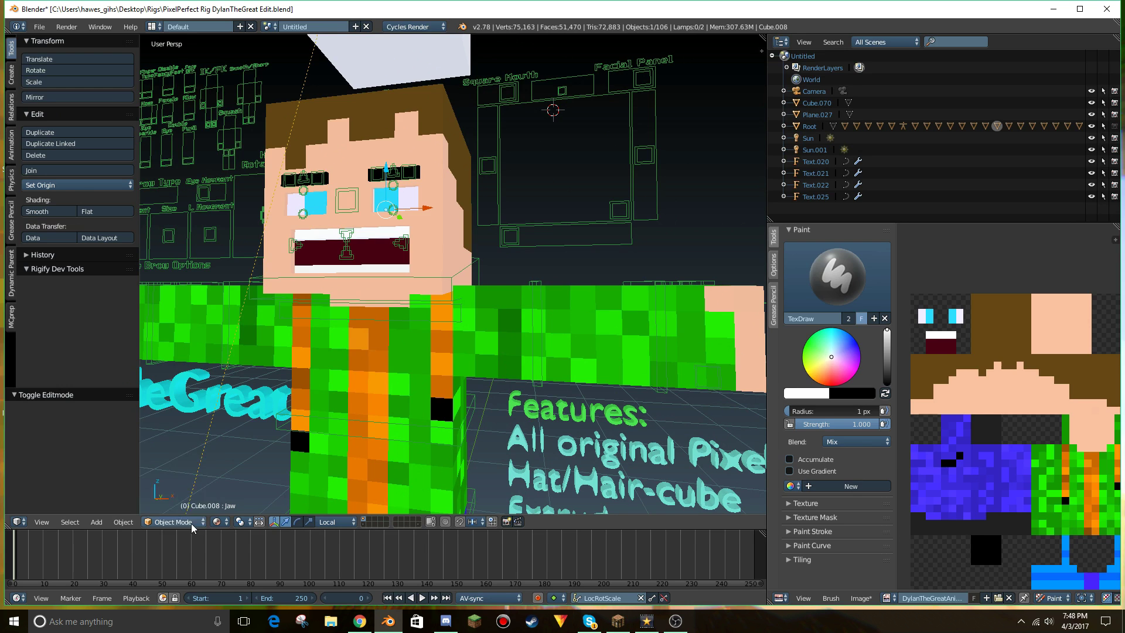
pyautogui.rightClick(400, 174)
pyautogui.rightClick(400, 173)
pyautogui.rightClick(402, 165)
pyautogui.rightClick(430, 176)
pyautogui.rightClick(419, 177)
pyautogui.rightClick(419, 177)
pyautogui.rightClick(418, 177)
pyautogui.rightClick(419, 178)
pyautogui.rightClick(419, 178)
pyautogui.press('Tab')
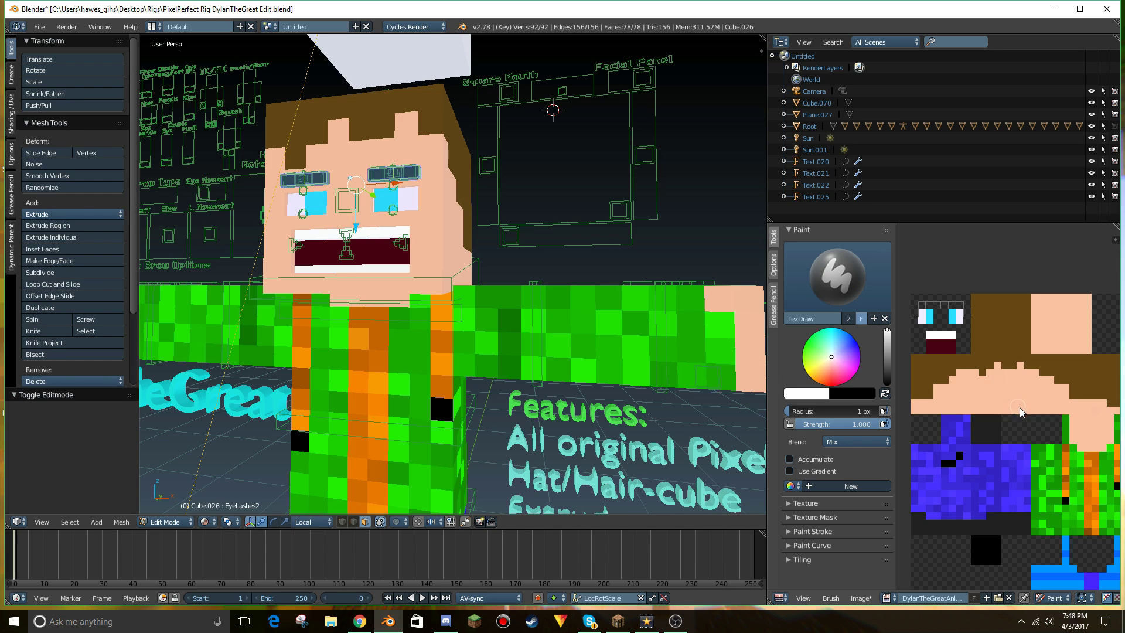
# Switch the UV/Image Editor to View mode and move all the eyelash UVs onto the brown hair area of the skin.
pyautogui.scroll(-2, 1029, 428)
pyautogui.click(1051, 597)
pyautogui.click(1051, 580)
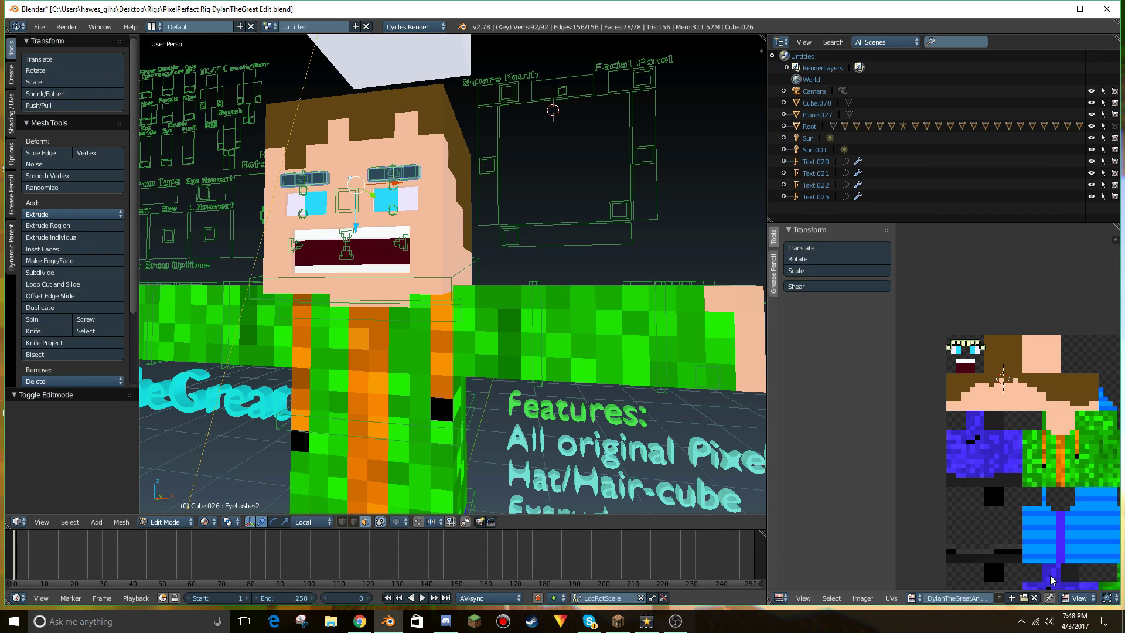
pyautogui.press('a')
pyautogui.press('a')
pyautogui.press('g')
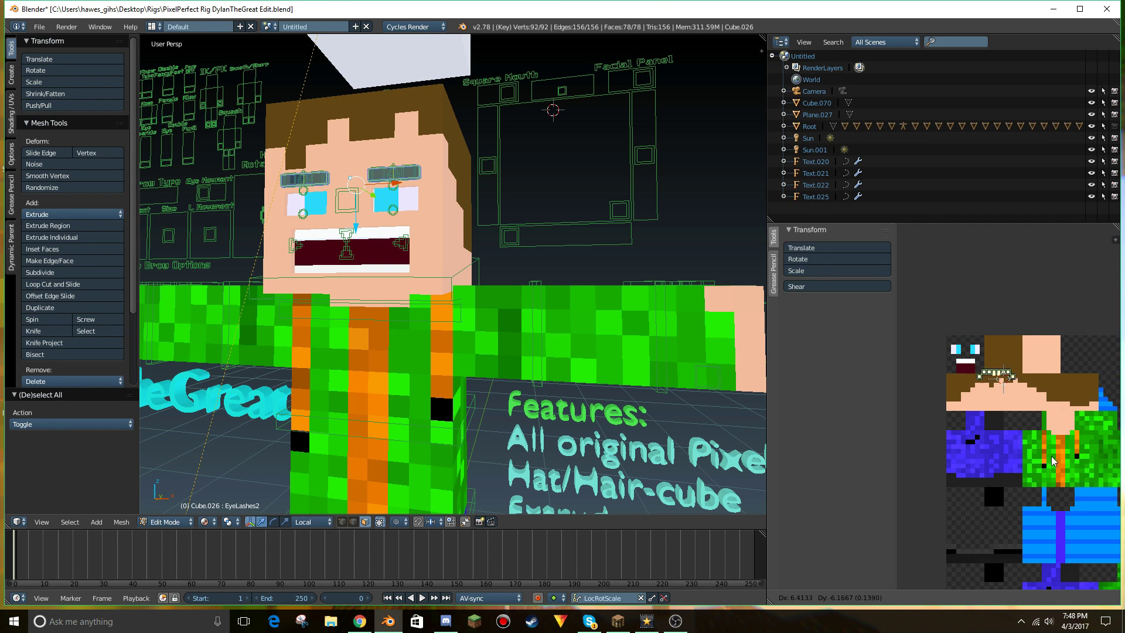
pyautogui.click(1057, 462)
# Snap the eyelash UVs to pixels, return to Object mode and hide the UV/Image Editor's tool shelf.
pyautogui.hotkey('shift', 's')
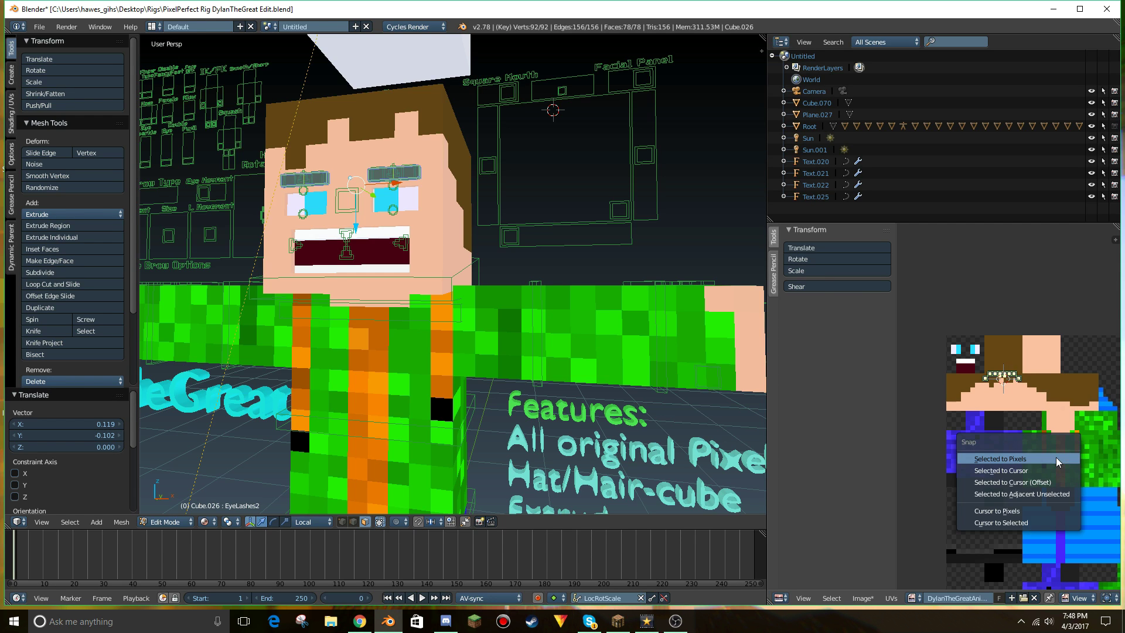
pyautogui.click(1057, 462)
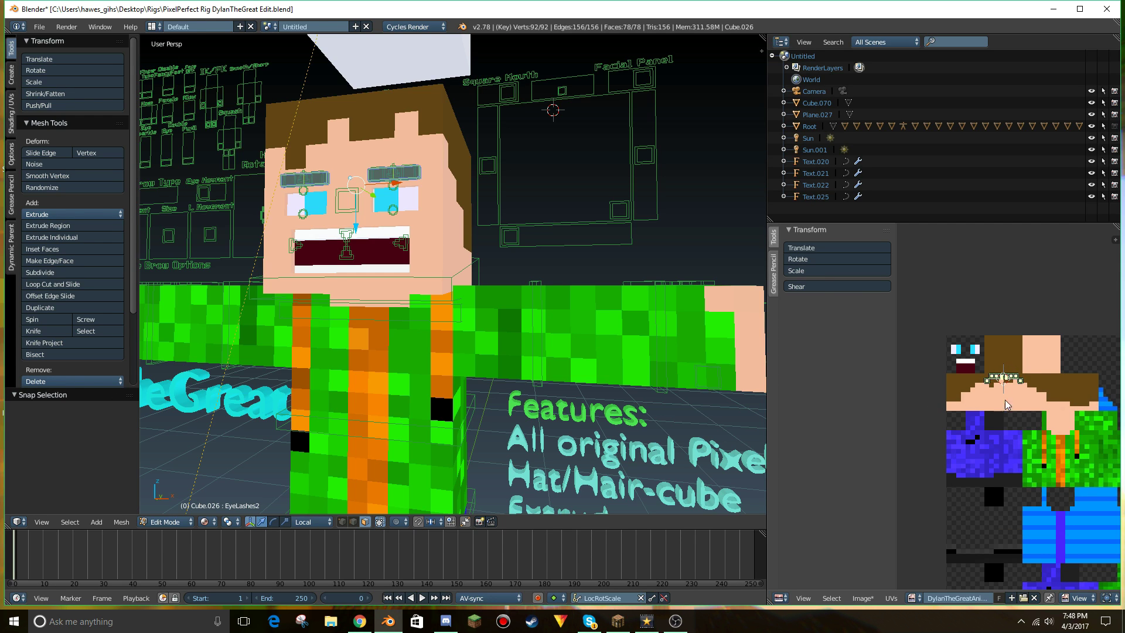
pyautogui.scroll(6, 1006, 404)
pyautogui.press('Tab')
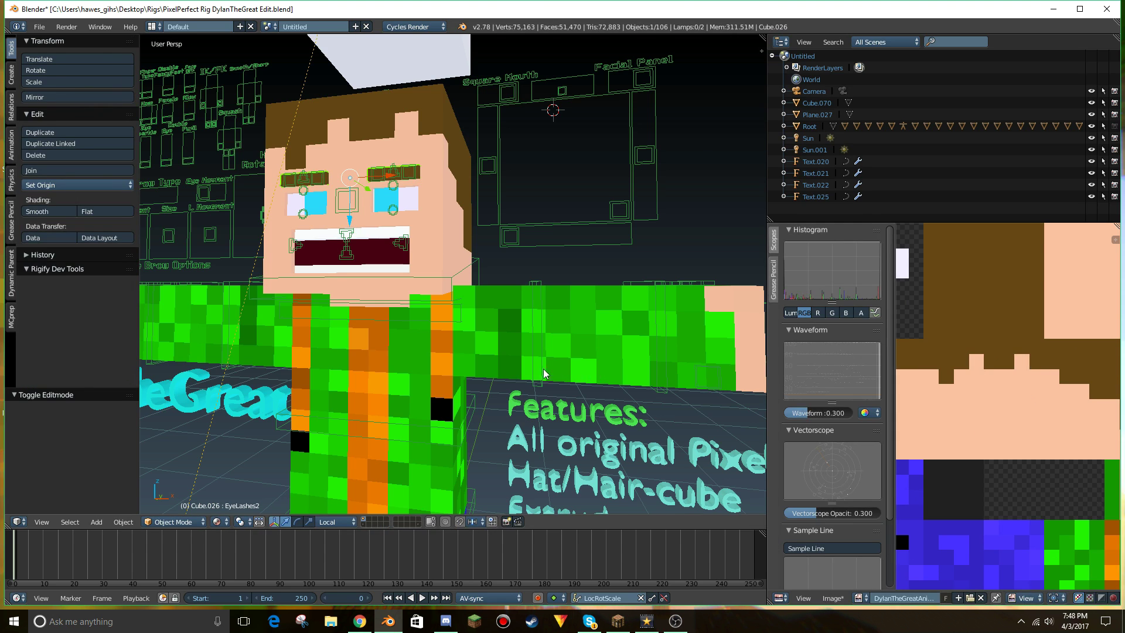
pyautogui.press('t')
pyautogui.scroll(-2, 526, 350)
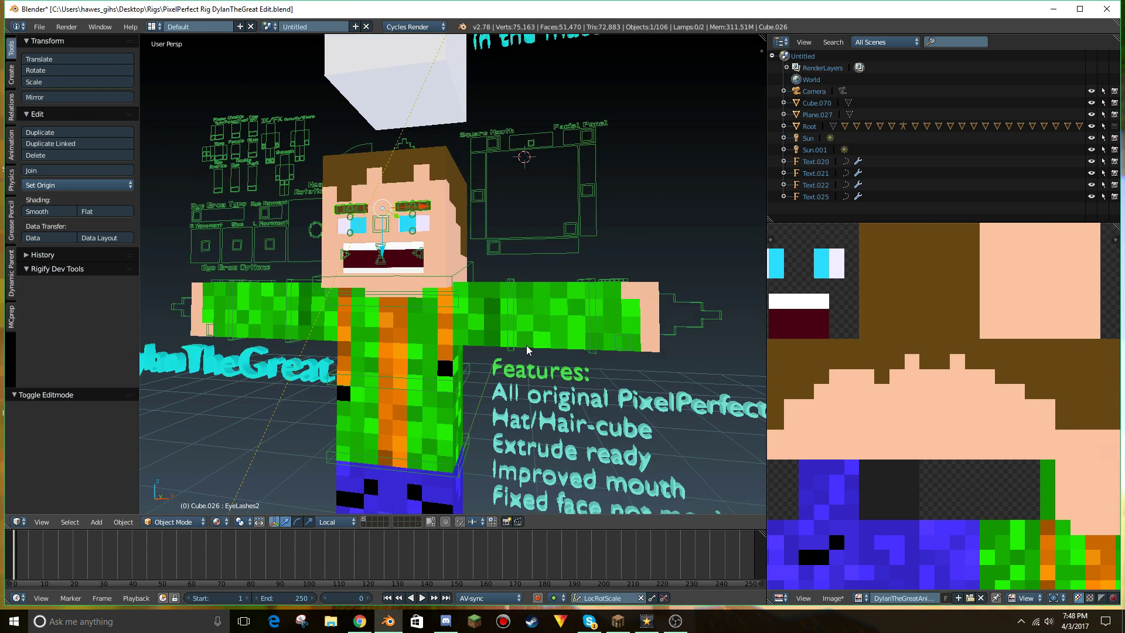
pyautogui.scroll(-2, 526, 349)
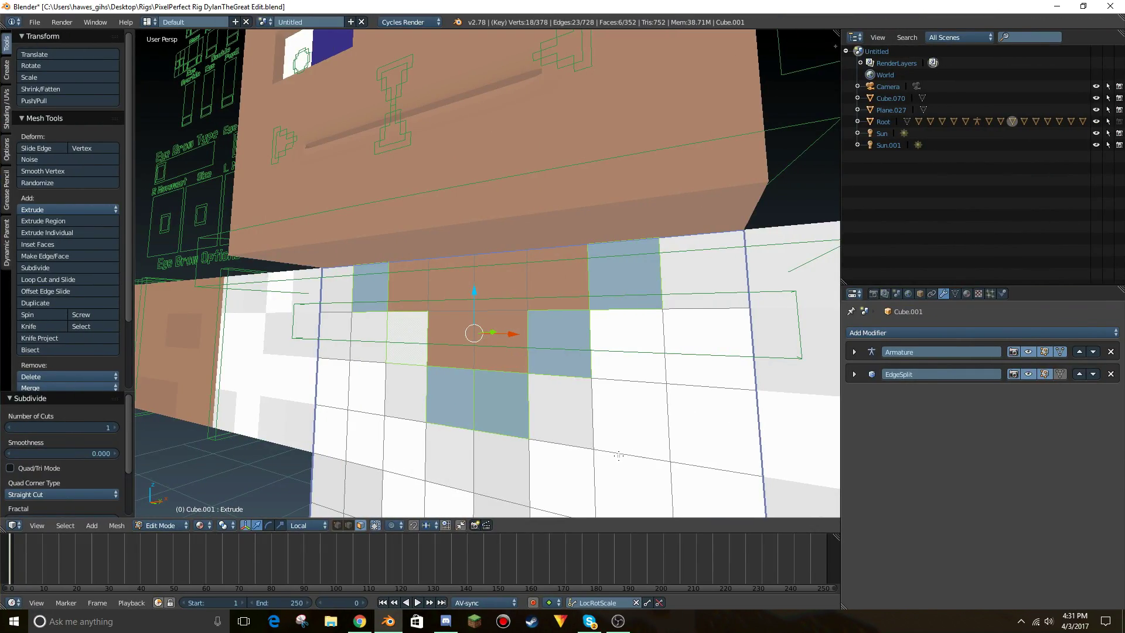
pyautogui.hotkey('shift', 'f')
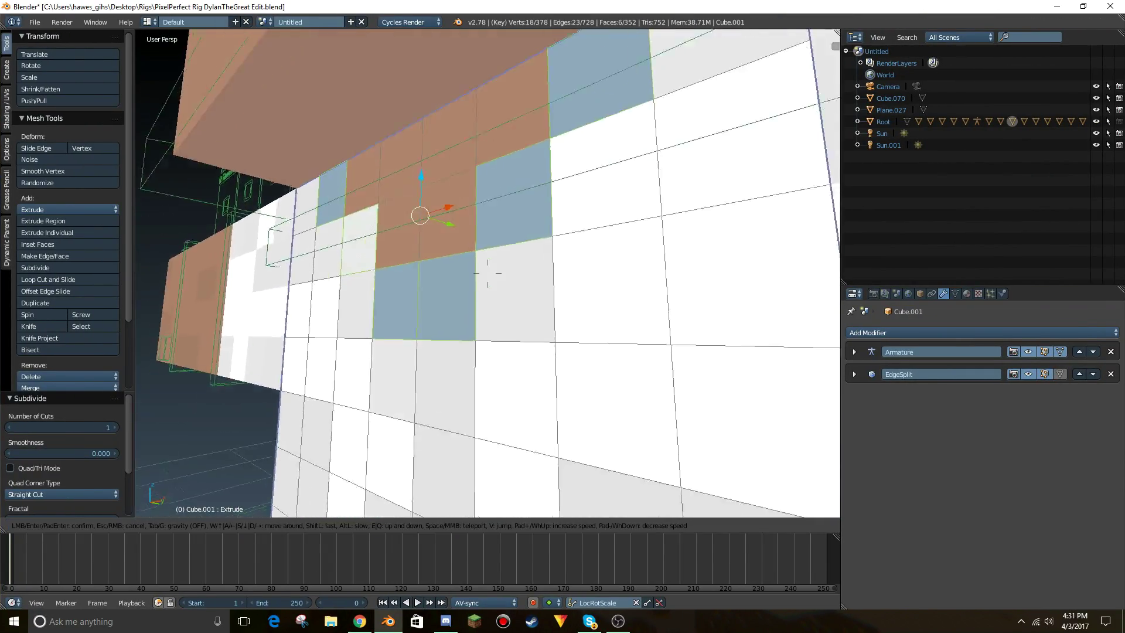
pyautogui.press('s')
pyautogui.click(487, 273)
pyautogui.press('Tab')
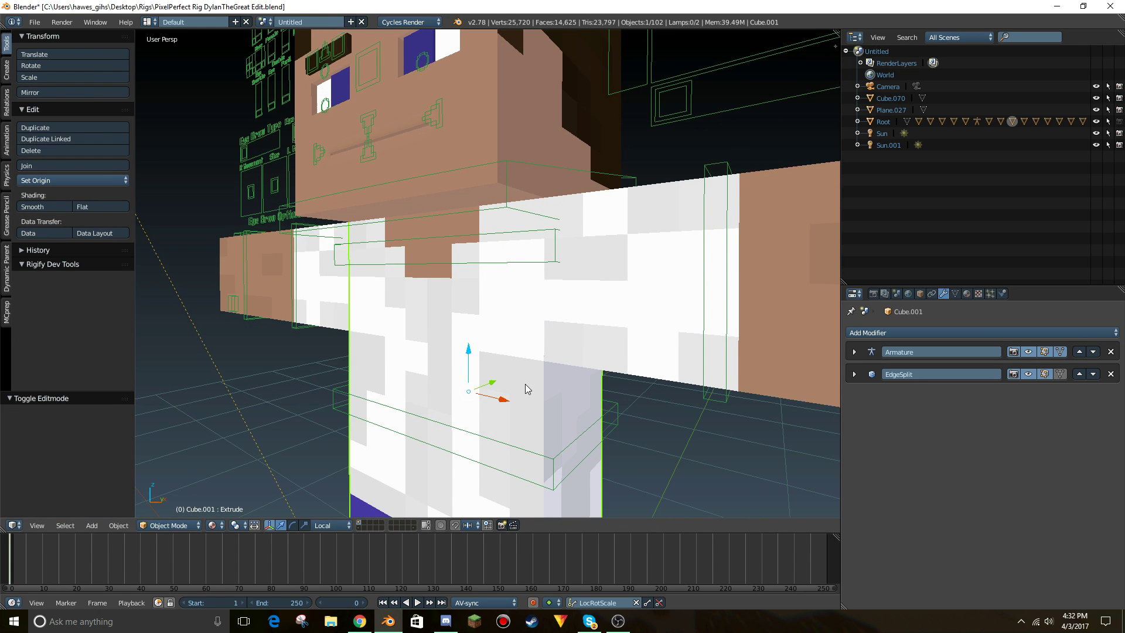
pyautogui.press('Tab')
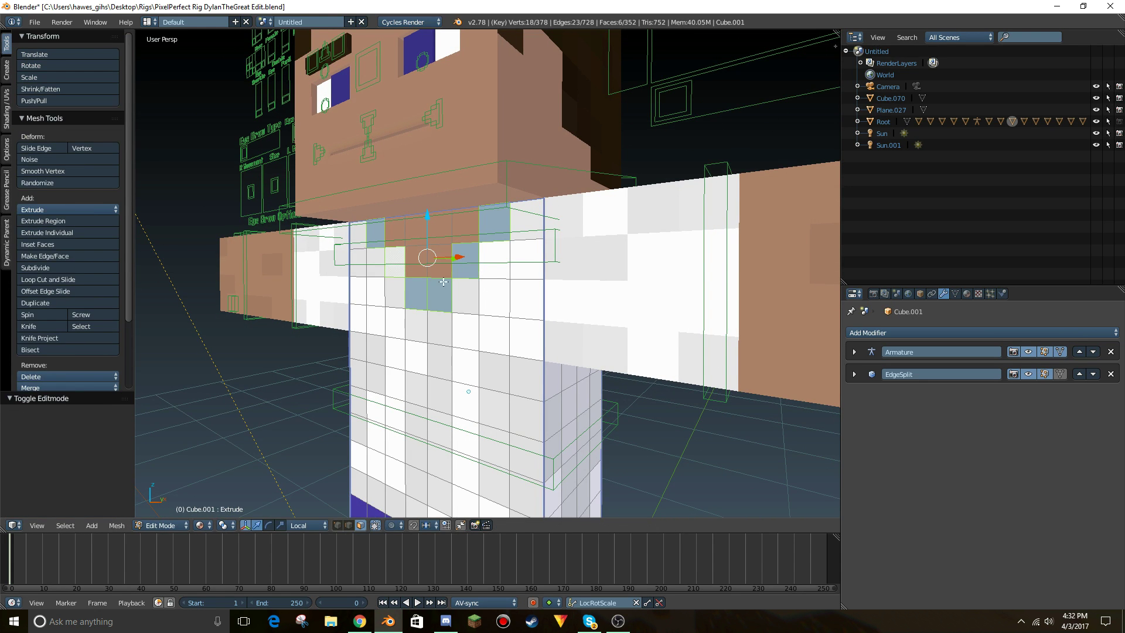
# Select the white shirt faces bordering the skin-coloured V neckline on the chest in Face select mode.
pyautogui.scroll(2, 401, 283)
pyautogui.rightClick(530, 191)
pyautogui.rightClick(502, 199)
pyautogui.keyDown('shift'); pyautogui.rightClick(452, 267); pyautogui.keyUp('shift')
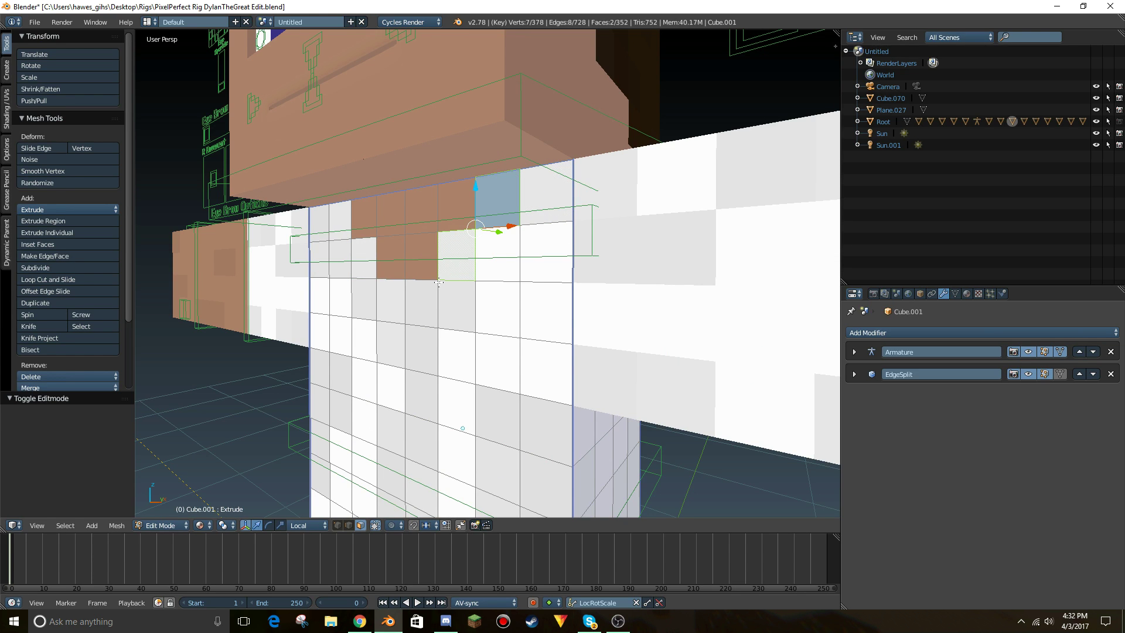
pyautogui.keyDown('shift'); pyautogui.rightClick(420, 300); pyautogui.keyUp('shift')
pyautogui.keyDown('shift'); pyautogui.rightClick(395, 298); pyautogui.keyUp('shift')
pyautogui.keyDown('shift'); pyautogui.rightClick(359, 257); pyautogui.keyUp('shift')
pyautogui.keyDown('shift'); pyautogui.rightClick(346, 215); pyautogui.keyUp('shift')
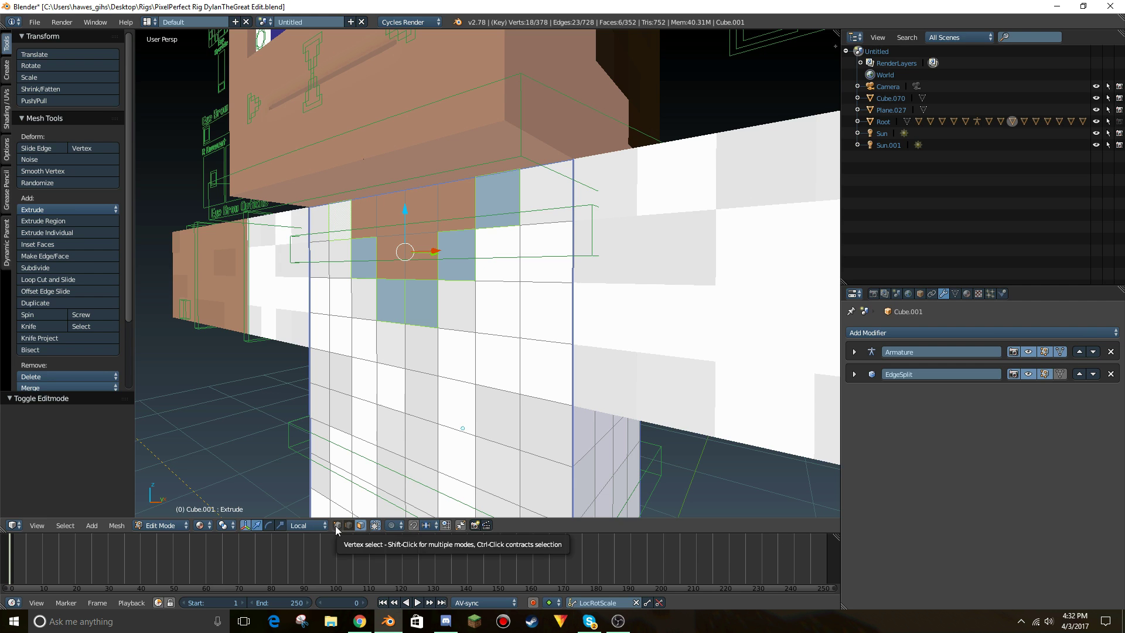
pyautogui.click(360, 525)
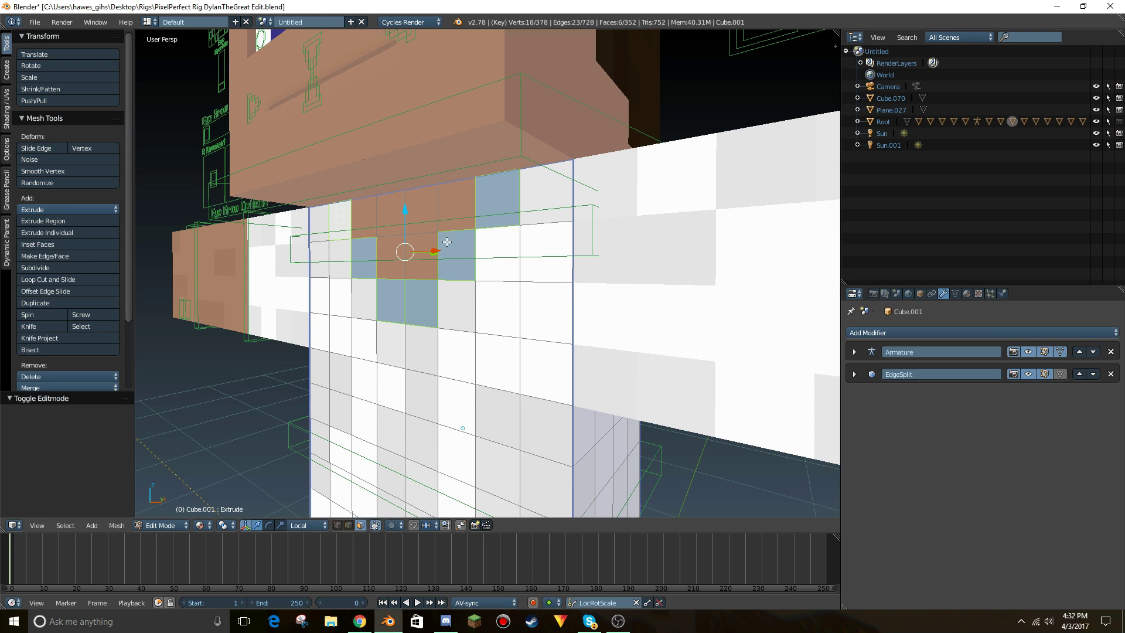
# Extrude the selected neckline faces slightly outward from the chest as a raised collar and return to Object mode.
pyautogui.moveTo(464, 229); pyautogui.dragTo(489, 234, button='middle')
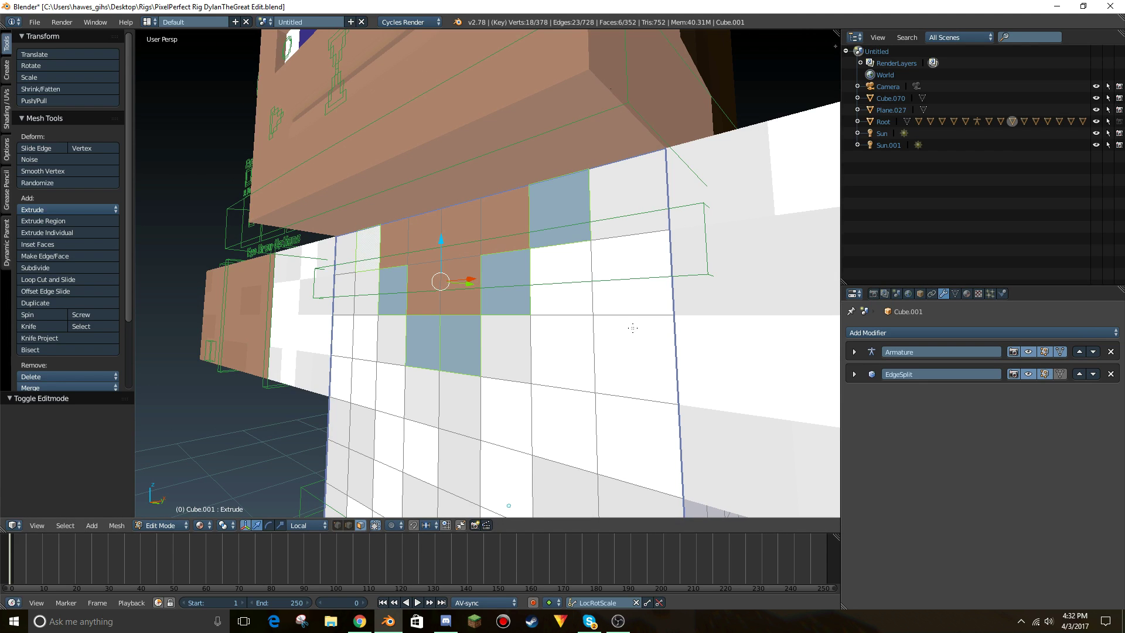
pyautogui.press('e')
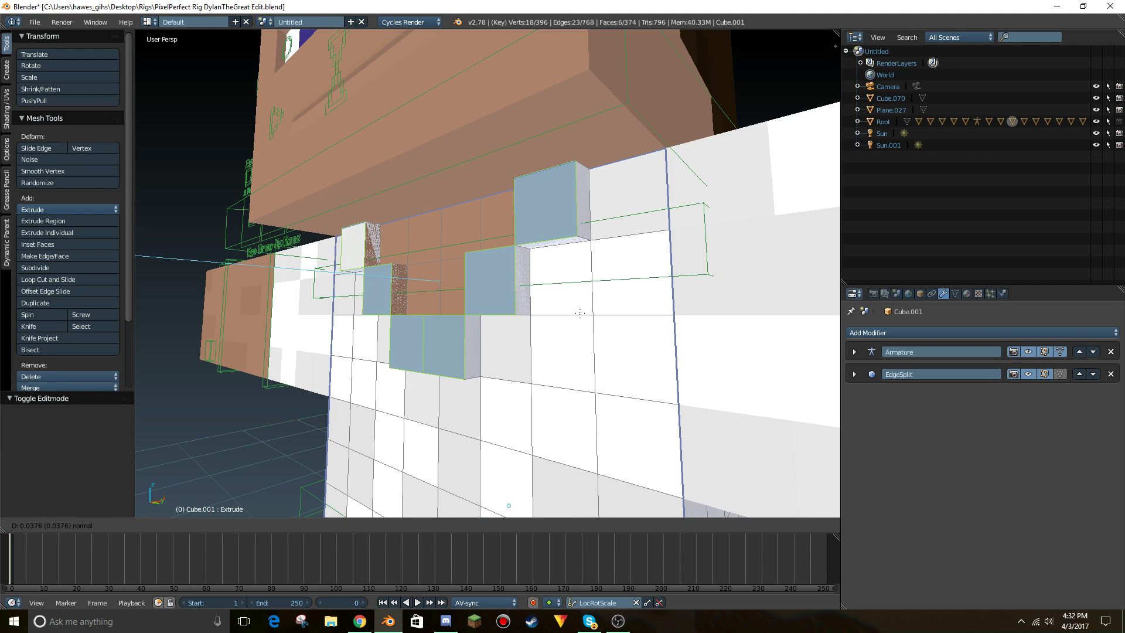
pyautogui.click(477, 289)
pyautogui.hotkey('shift', 'f')
pyautogui.press('w')
pyautogui.click(487, 273)
pyautogui.press('Tab')
# Examine the side faces of the extruded collar on the chest from several viewpoints.
pyautogui.hotkey('shift', 'f')
pyautogui.press('w')
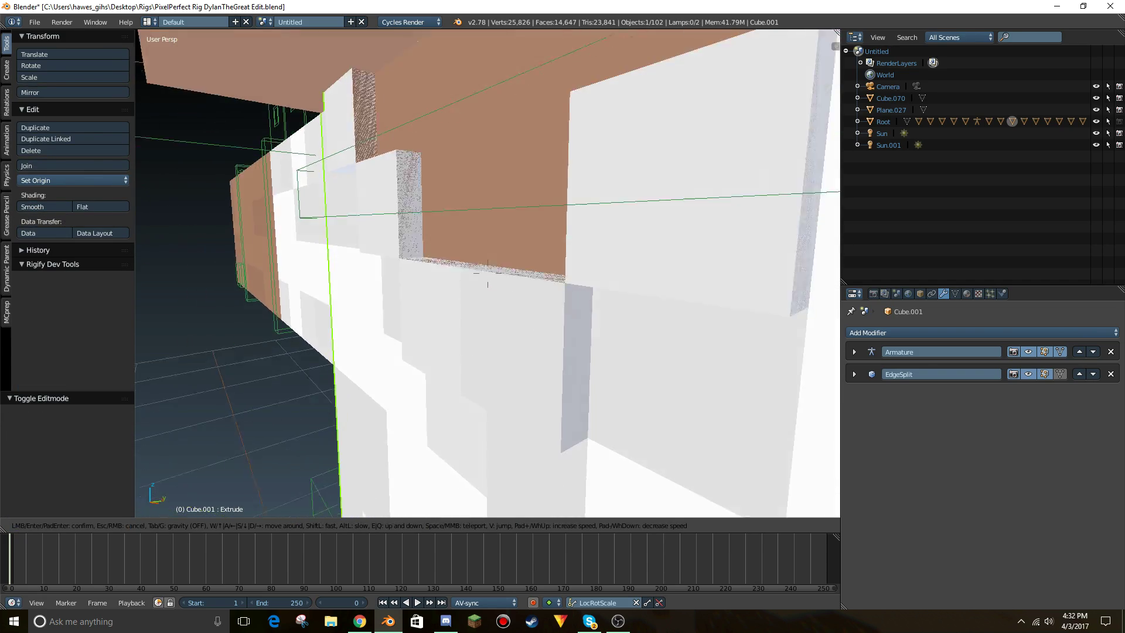
pyautogui.press('s')
pyautogui.press('e')
pyautogui.press('q')
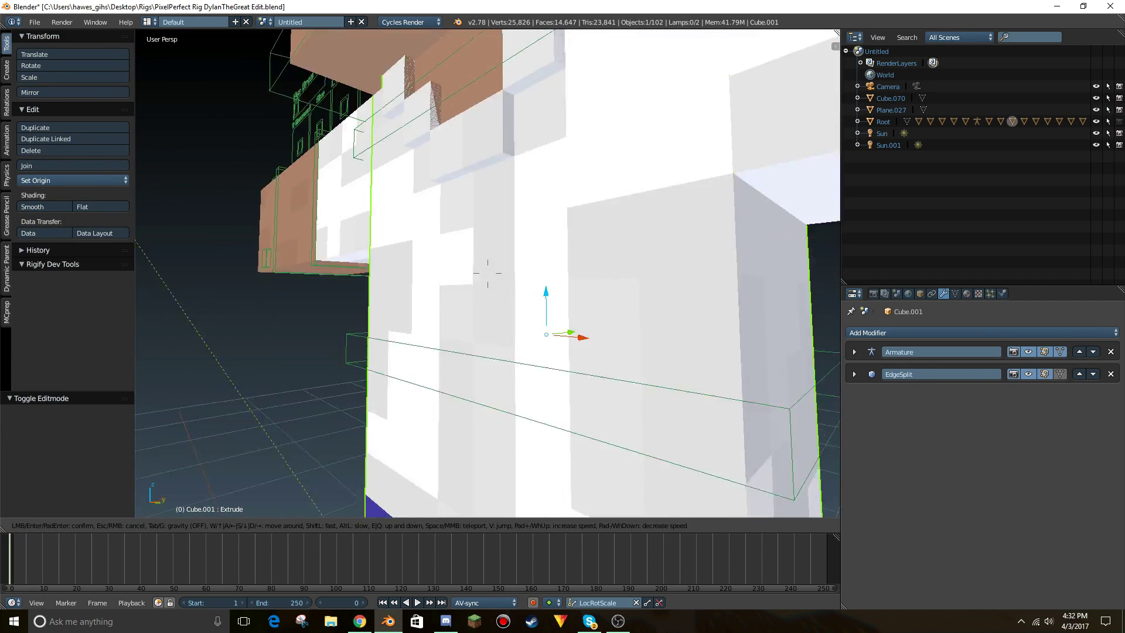
pyautogui.press('w')
pyautogui.press('s')
pyautogui.click(487, 273)
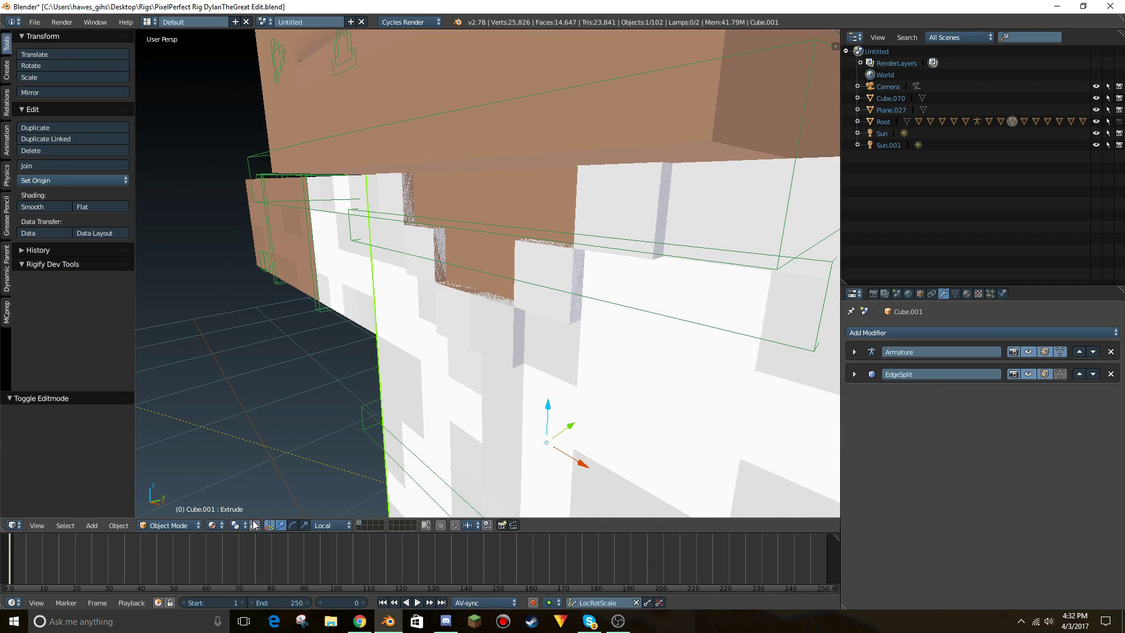
# Preview the collar in Rendered viewport shading and switch back to the previous shading.
pyautogui.click(218, 525)
pyautogui.click(226, 450)
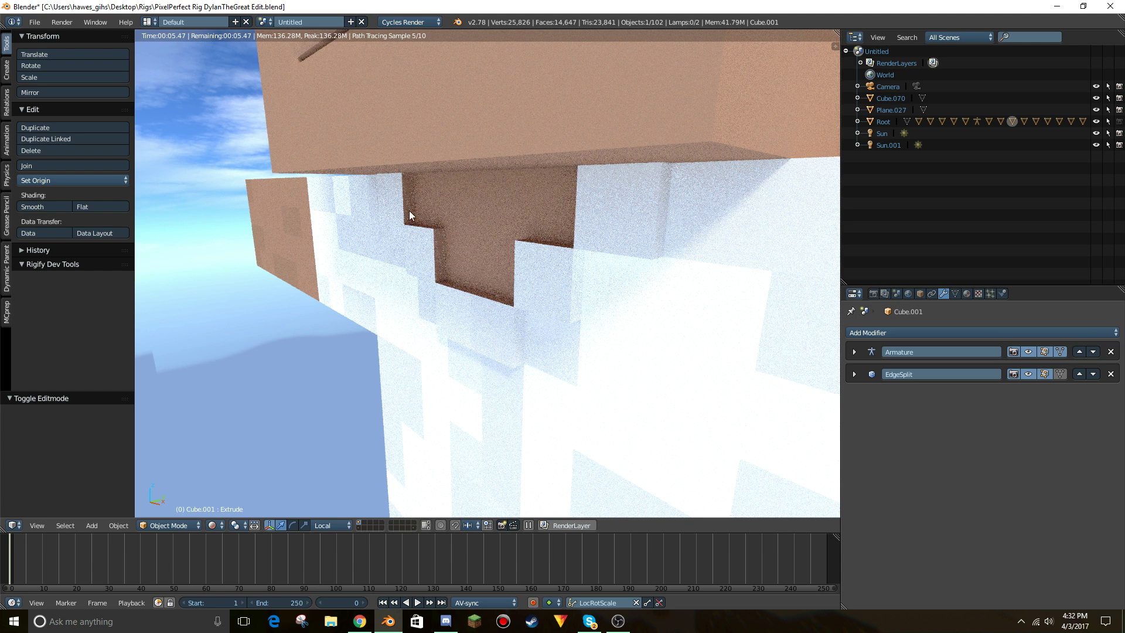
pyautogui.click(213, 526)
pyautogui.click(225, 471)
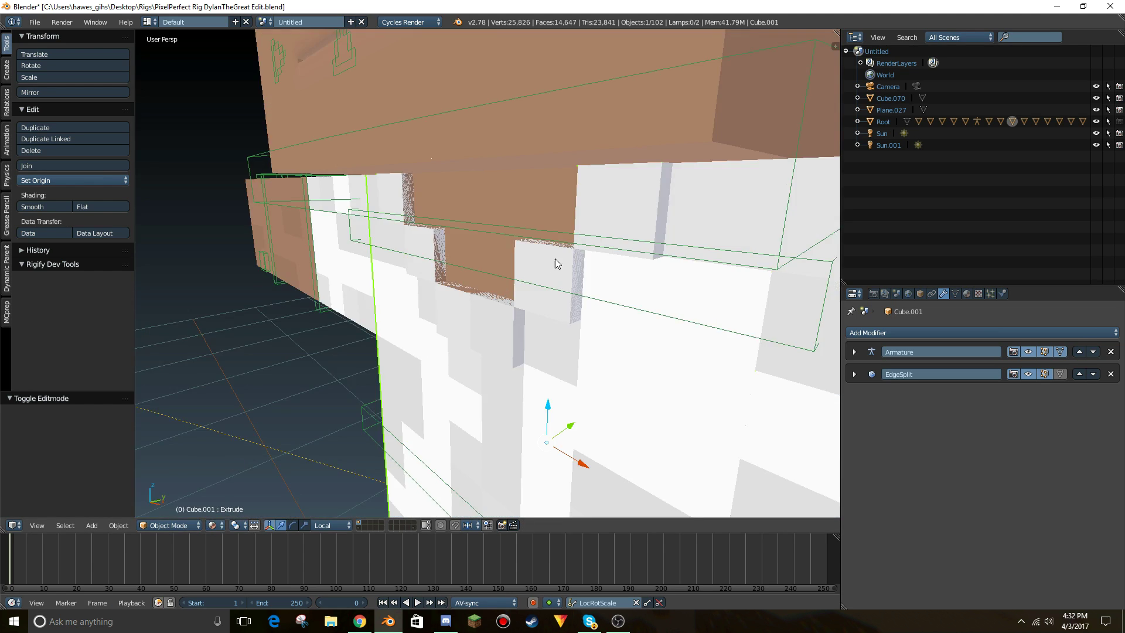
# Change the Properties area to the UV/Image Editor and open the torso mesh in Edit mode to show its UVs.
pyautogui.moveTo(554, 258); pyautogui.dragTo(550, 279, button='middle')
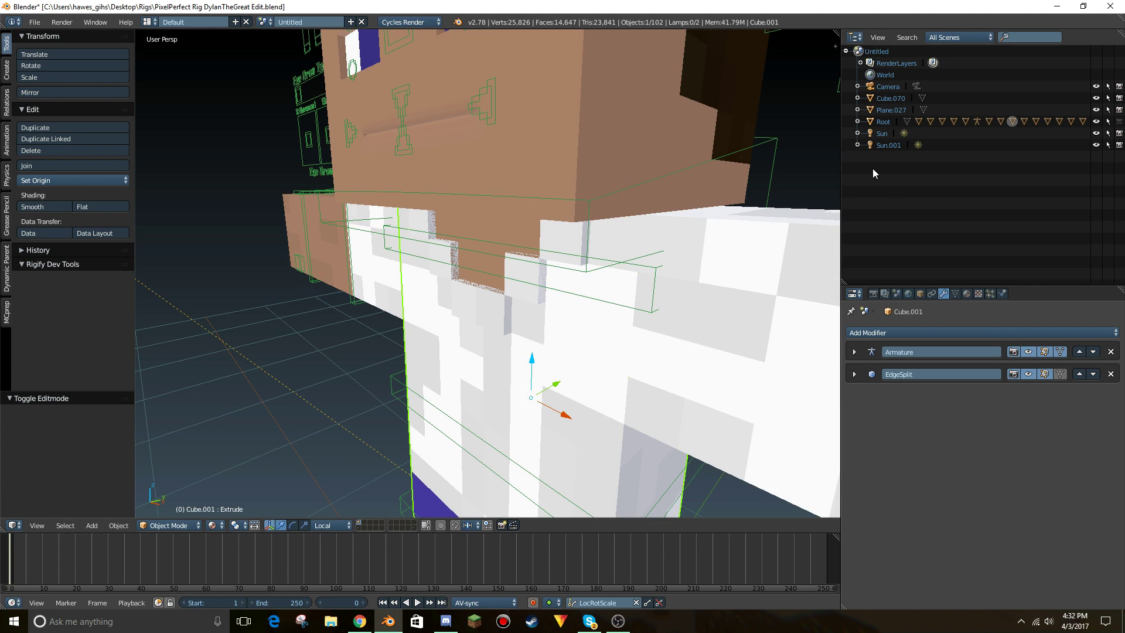
pyautogui.click(857, 294)
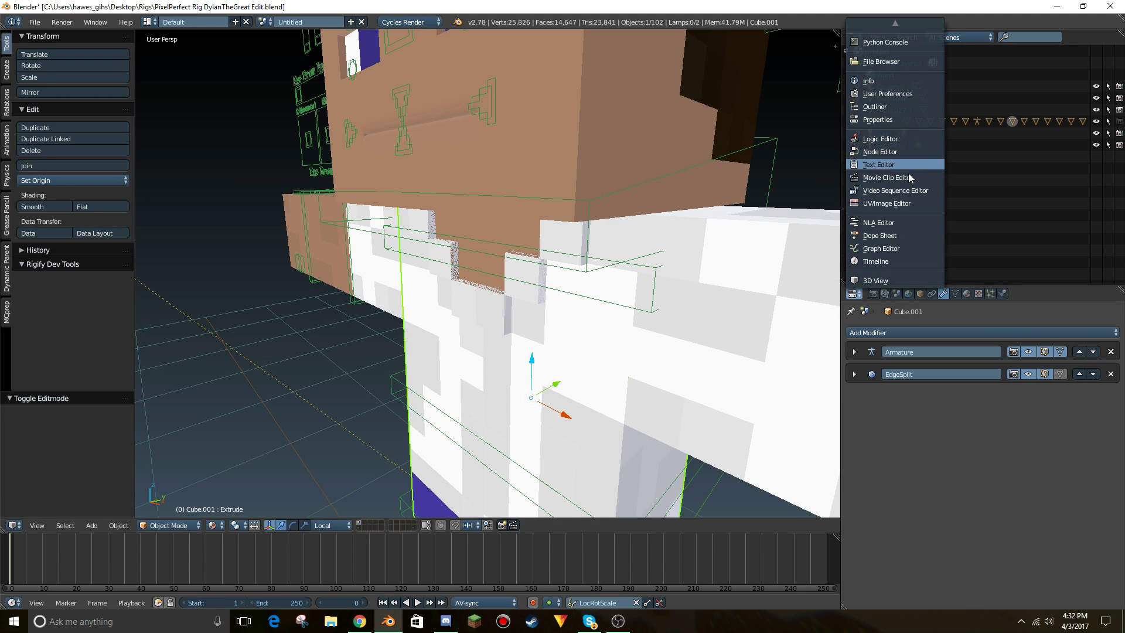
pyautogui.click(884, 202)
pyautogui.scroll(-1, 944, 388)
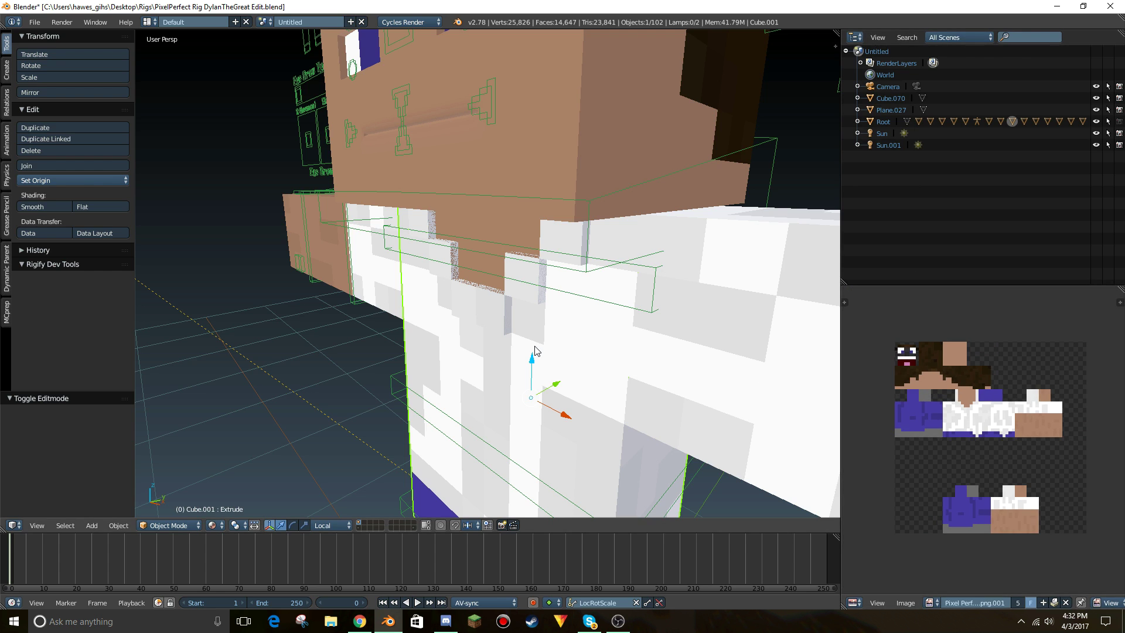
pyautogui.press('Tab')
# Select the collapsed side-face UVs on the outline of the two lowest extruded collar blocks.
pyautogui.scroll(7, 990, 419)
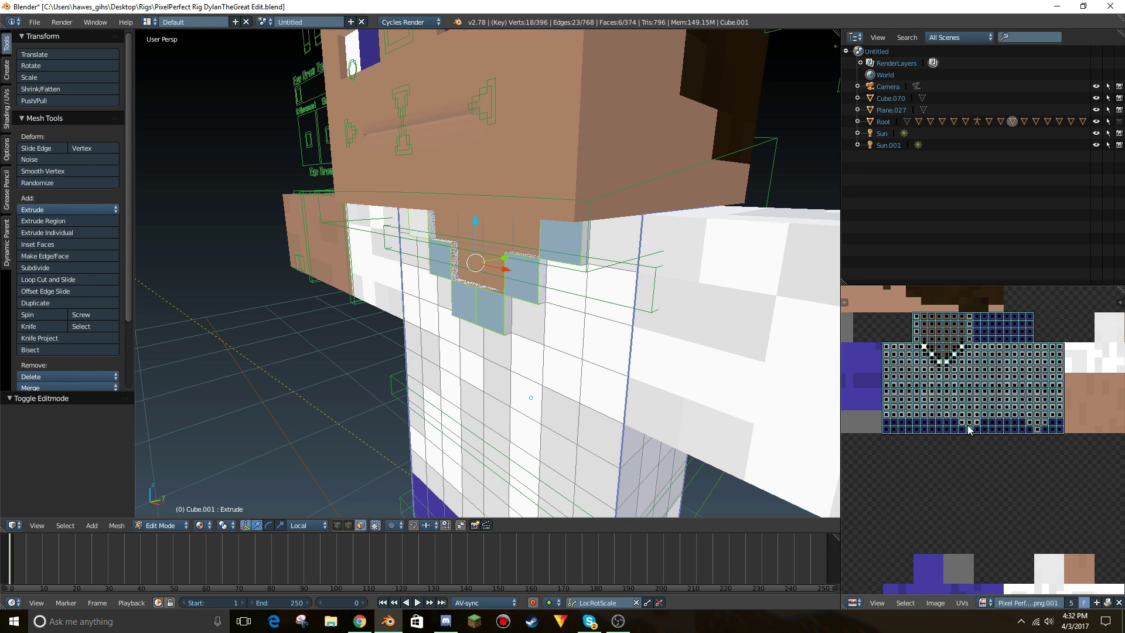
pyautogui.scroll(5, 990, 421)
pyautogui.rightClick(983, 465)
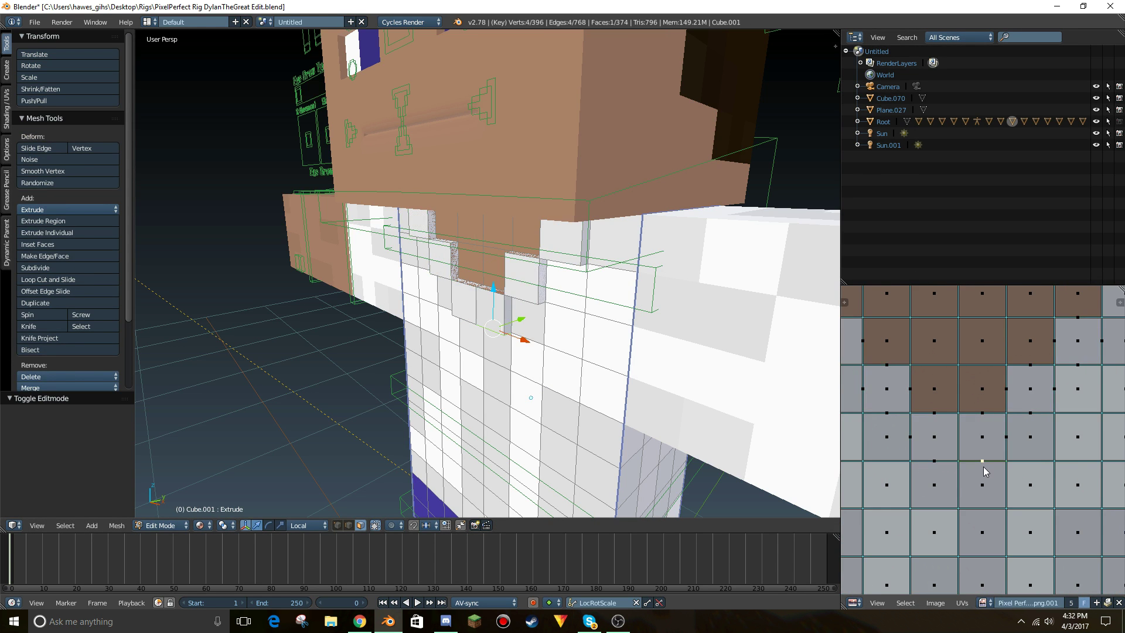
pyautogui.keyDown('shift'); pyautogui.rightClick(934, 463); pyautogui.keyUp('shift')
pyautogui.keyDown('shift'); pyautogui.rightClick(912, 437); pyautogui.keyUp('shift')
pyautogui.keyDown('shift'); pyautogui.rightClick(933, 413); pyautogui.keyUp('shift')
pyautogui.keyDown('shift'); pyautogui.rightClick(980, 411); pyautogui.keyUp('shift')
pyautogui.keyDown('shift'); pyautogui.rightClick(1007, 437); pyautogui.keyUp('shift')
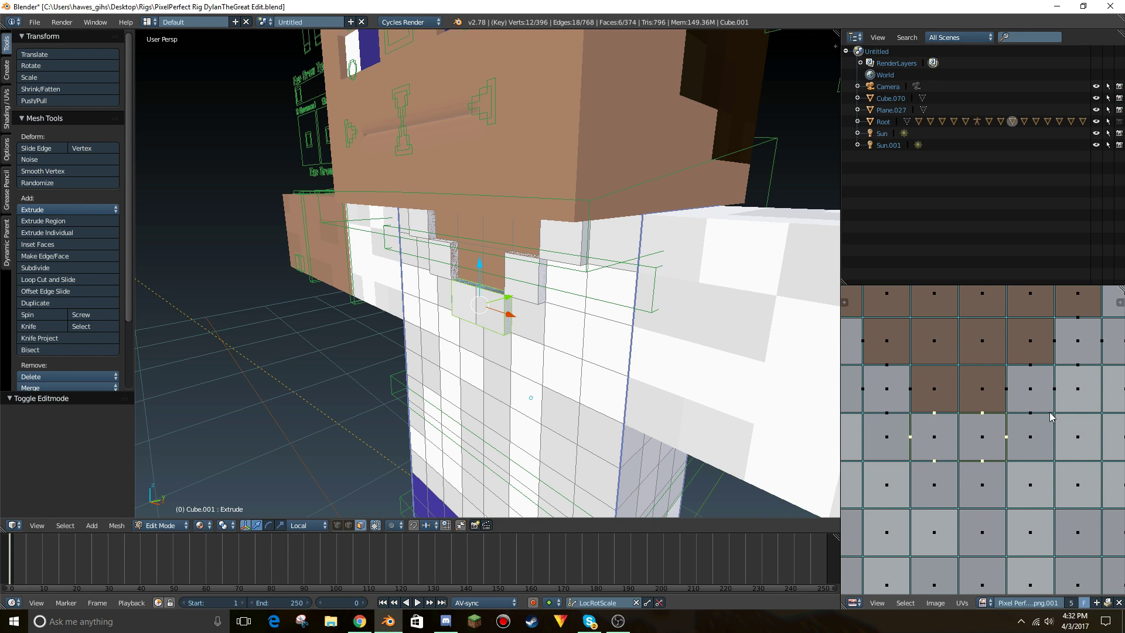
pyautogui.scroll(1, 1004, 434)
pyautogui.rightClick(1008, 435)
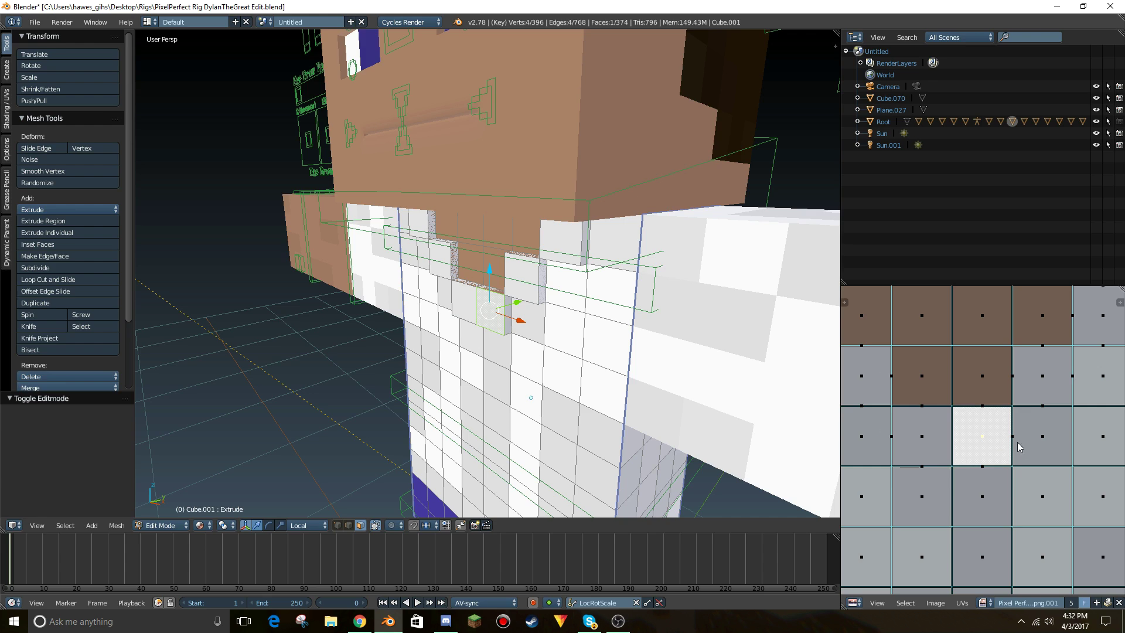
pyautogui.rightClick(1042, 445)
pyautogui.rightClick(1042, 502)
pyautogui.rightClick(988, 509)
pyautogui.scroll(6, 996, 477)
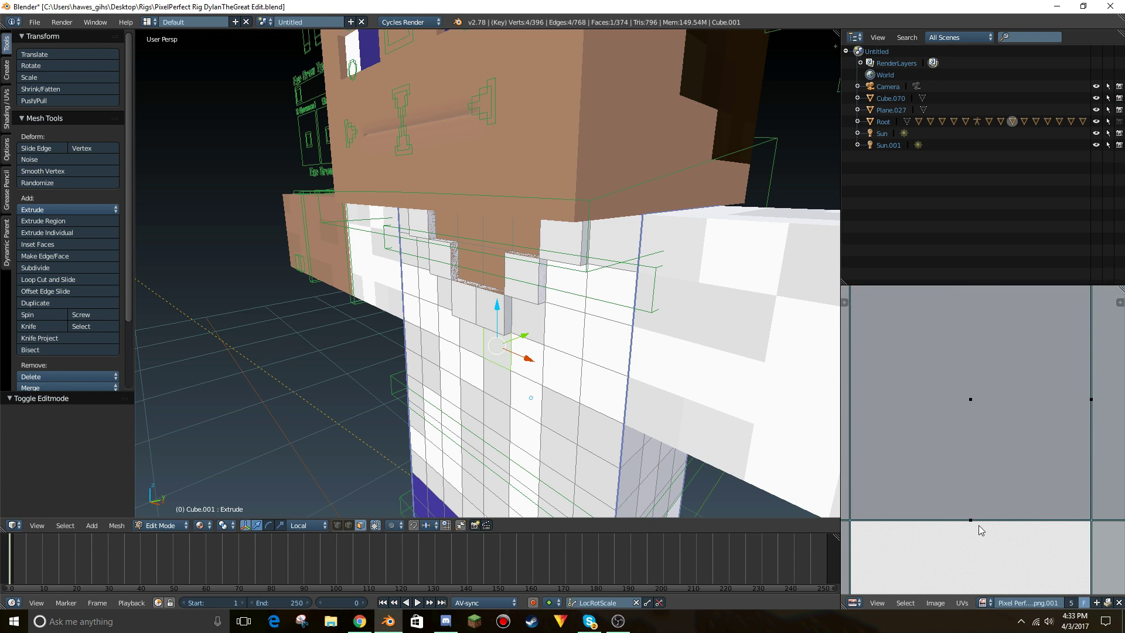
# Reselect the zero-width side-face UVs around the bottom collar blocks and check the matching faces on the model.
pyautogui.rightClick(969, 519)
pyautogui.scroll(-4, 990, 515)
pyautogui.keyDown('shift'); pyautogui.rightClick(999, 435); pyautogui.keyUp('shift')
pyautogui.keyDown('shift'); pyautogui.rightClick(982, 417); pyautogui.keyUp('shift')
pyautogui.keyDown('shift'); pyautogui.rightClick(943, 417); pyautogui.keyUp('shift')
pyautogui.keyDown('shift'); pyautogui.rightClick(925, 434); pyautogui.keyUp('shift')
pyautogui.keyDown('shift'); pyautogui.rightClick(944, 456); pyautogui.keyUp('shift')
pyautogui.hotkey('shift', 'f')
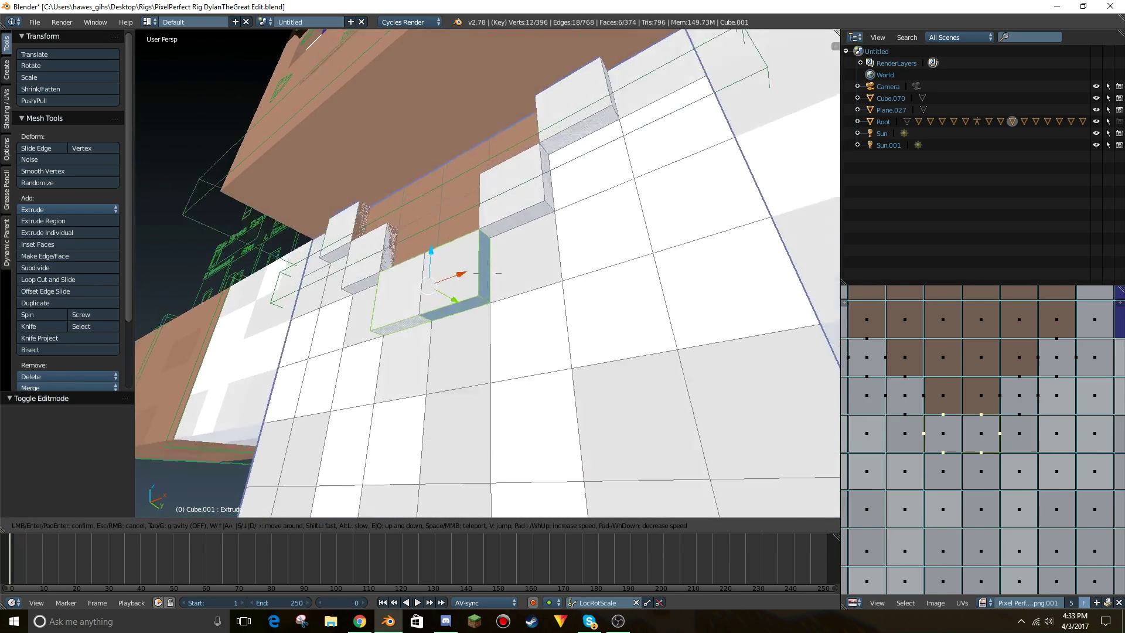
pyautogui.click(487, 273)
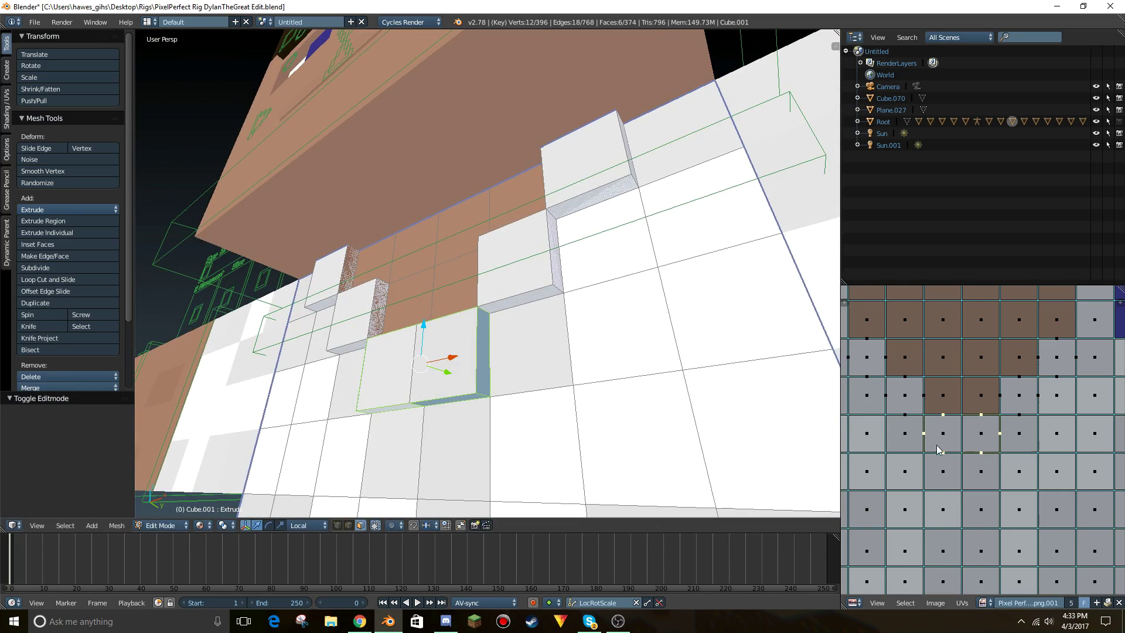
pyautogui.rightClick(978, 459)
pyautogui.keyDown('shift'); pyautogui.rightClick(1000, 436); pyautogui.keyUp('shift')
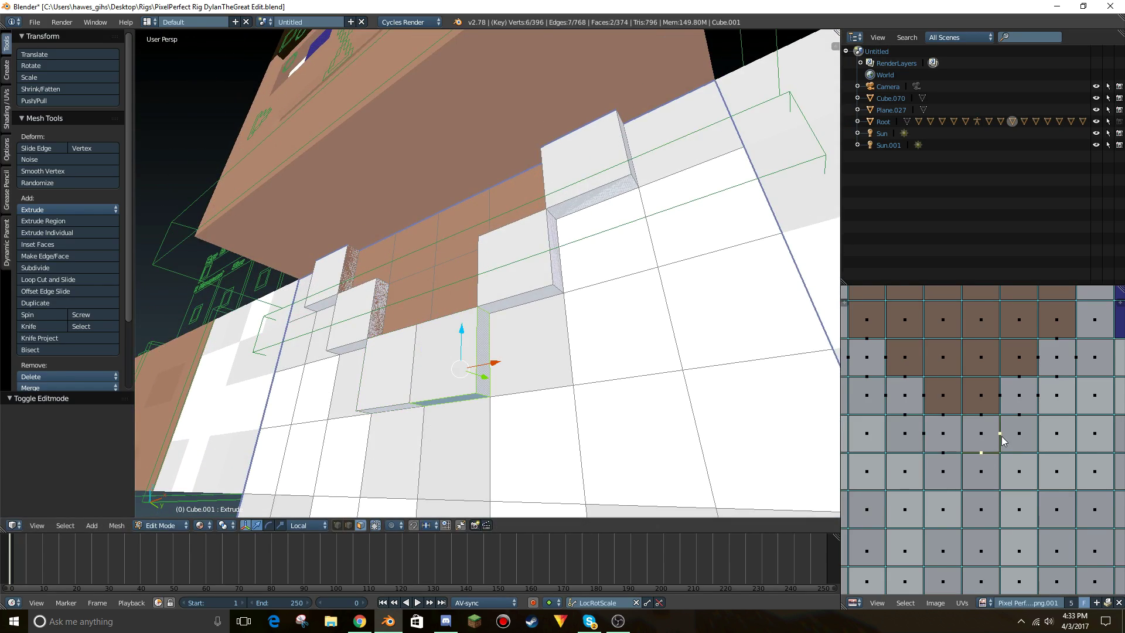
pyautogui.keyDown('shift'); pyautogui.rightClick(975, 409); pyautogui.keyUp('shift')
pyautogui.press('s')
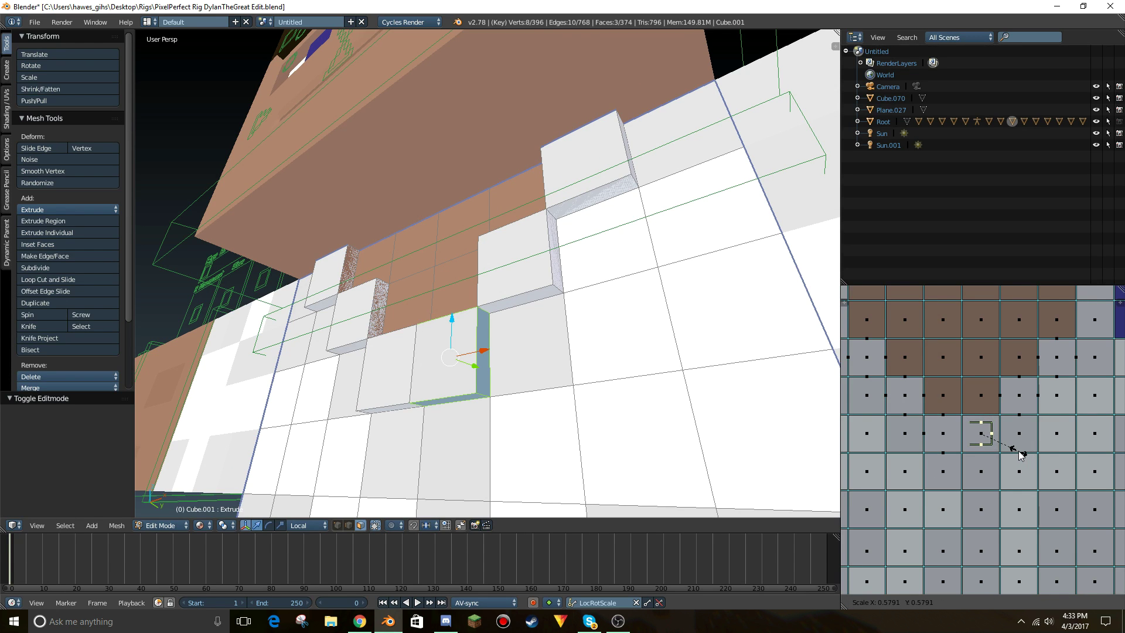
pyautogui.press('Escape')
# Examine the side faces of the lowest collar blocks on the model and their matching UVs up close.
pyautogui.hotkey('shift', 'f')
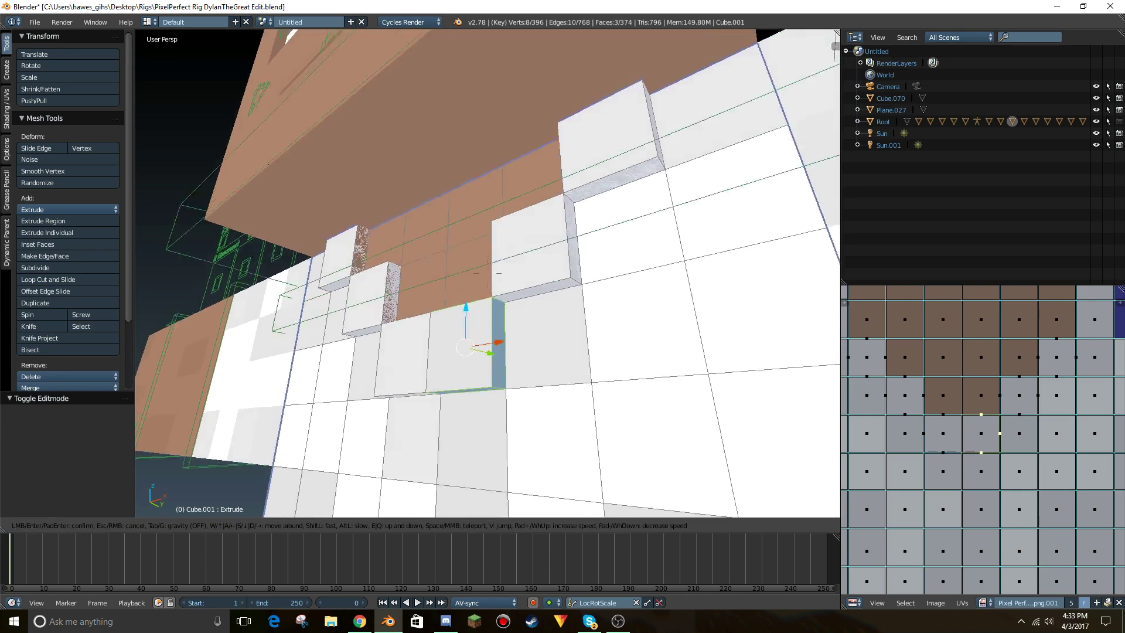
pyautogui.press('Return')
pyautogui.scroll(8, 990, 441)
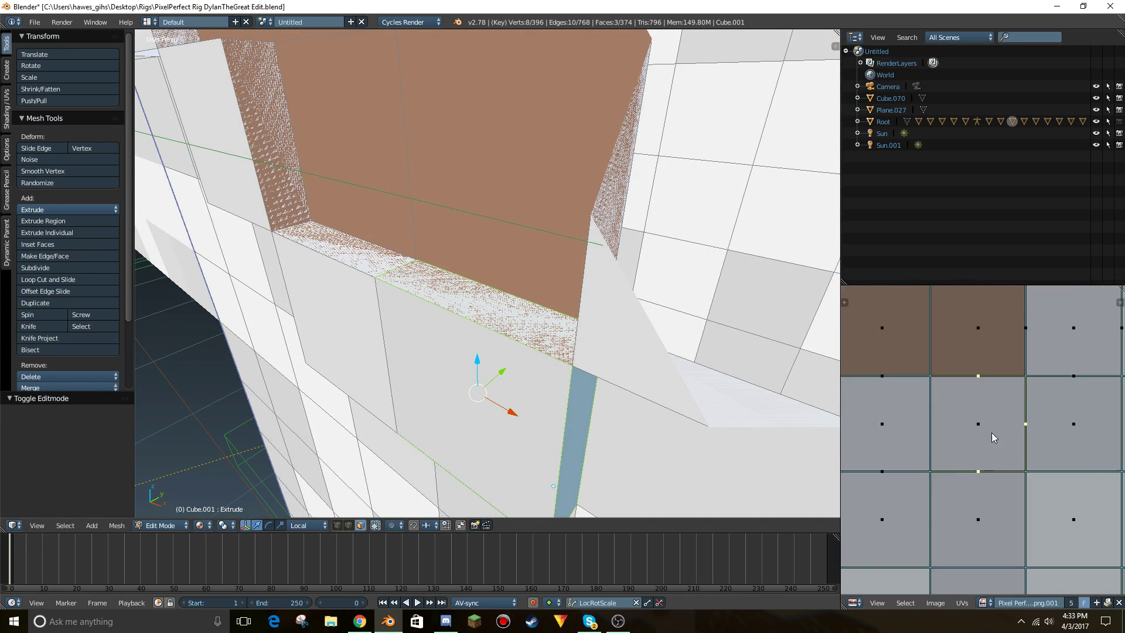
pyautogui.moveTo(972, 481); pyautogui.dragTo(973, 480, button='middle')
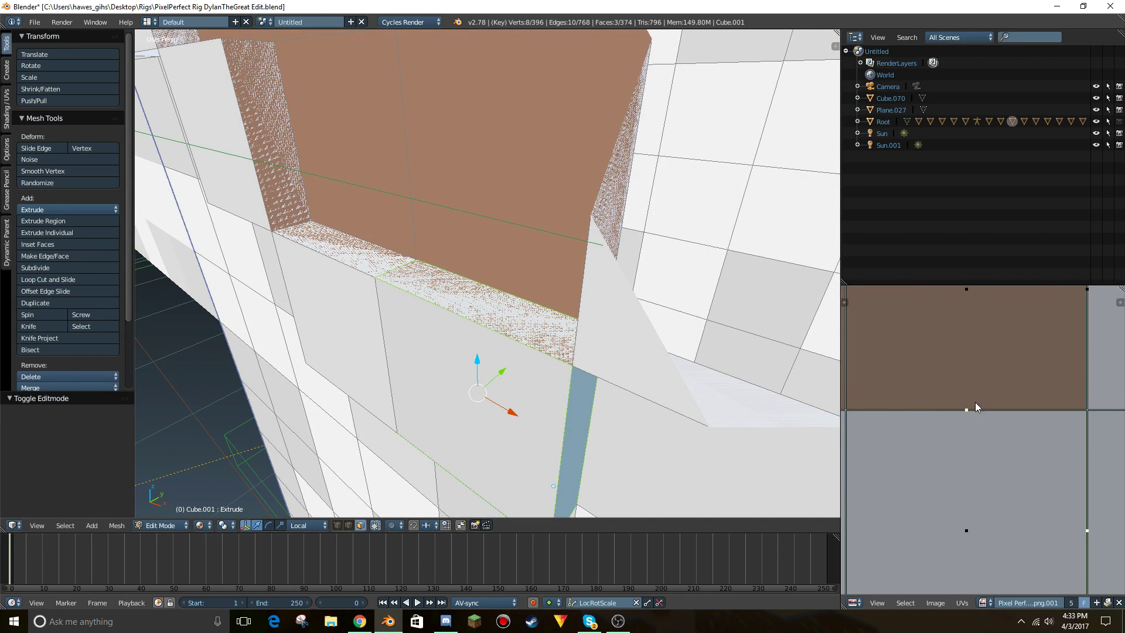
pyautogui.scroll(-9, 811, 417)
pyautogui.scroll(4, 812, 413)
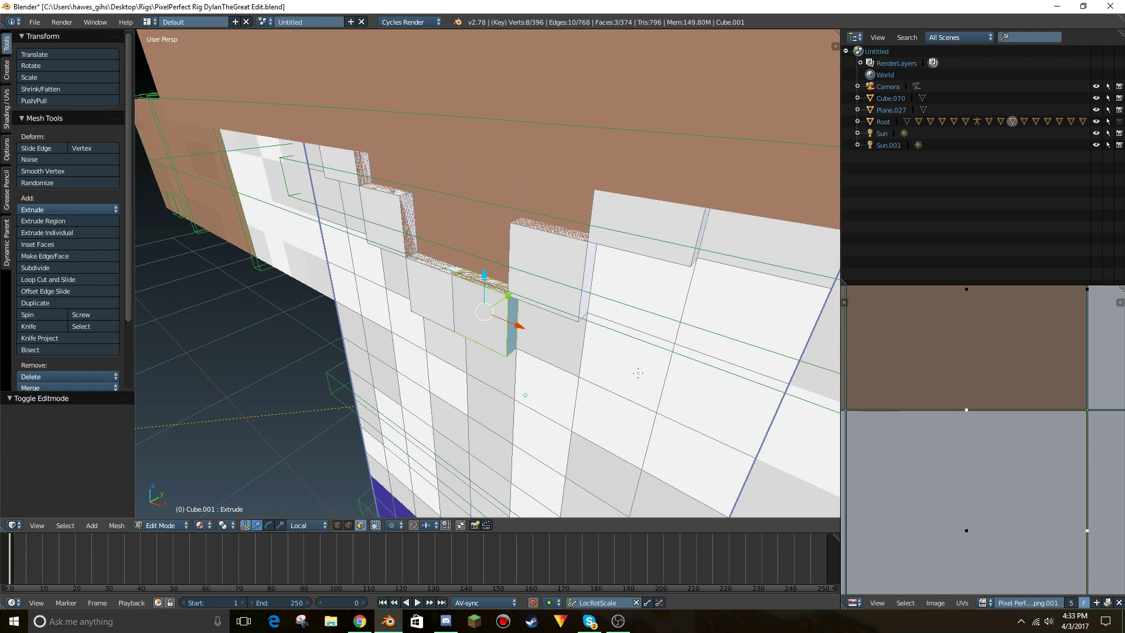
pyautogui.scroll(5, 811, 410)
pyautogui.scroll(-7, 964, 446)
pyautogui.scroll(-7, 761, 393)
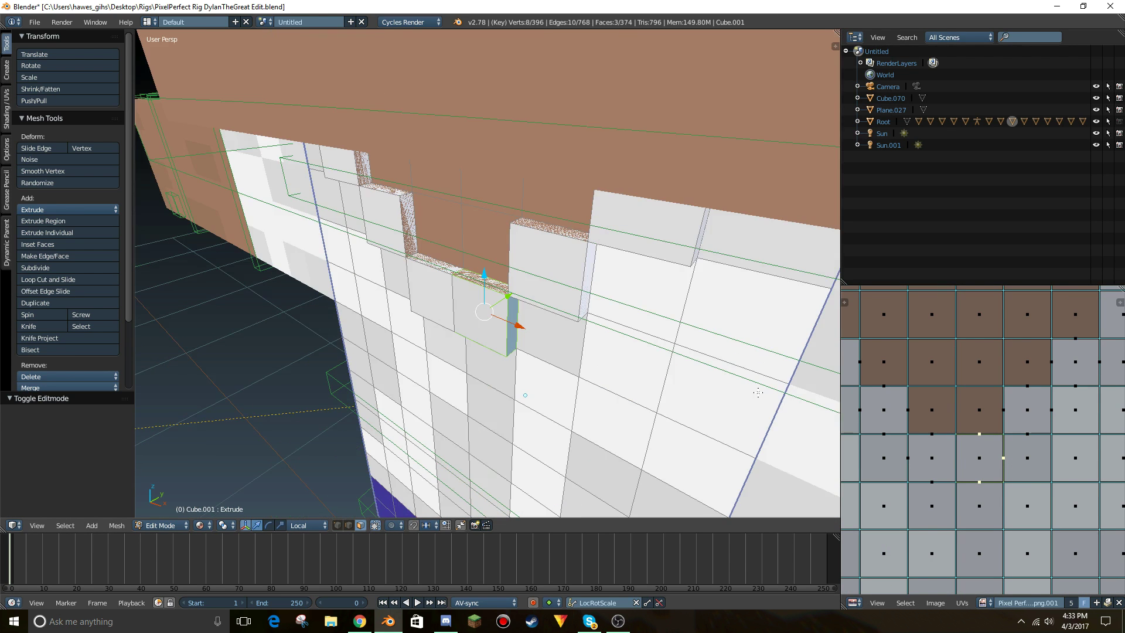
# Select all the side-face UVs around the two lowest collar blocks and scale them inward into the grey pixels.
pyautogui.rightClick(1007, 461)
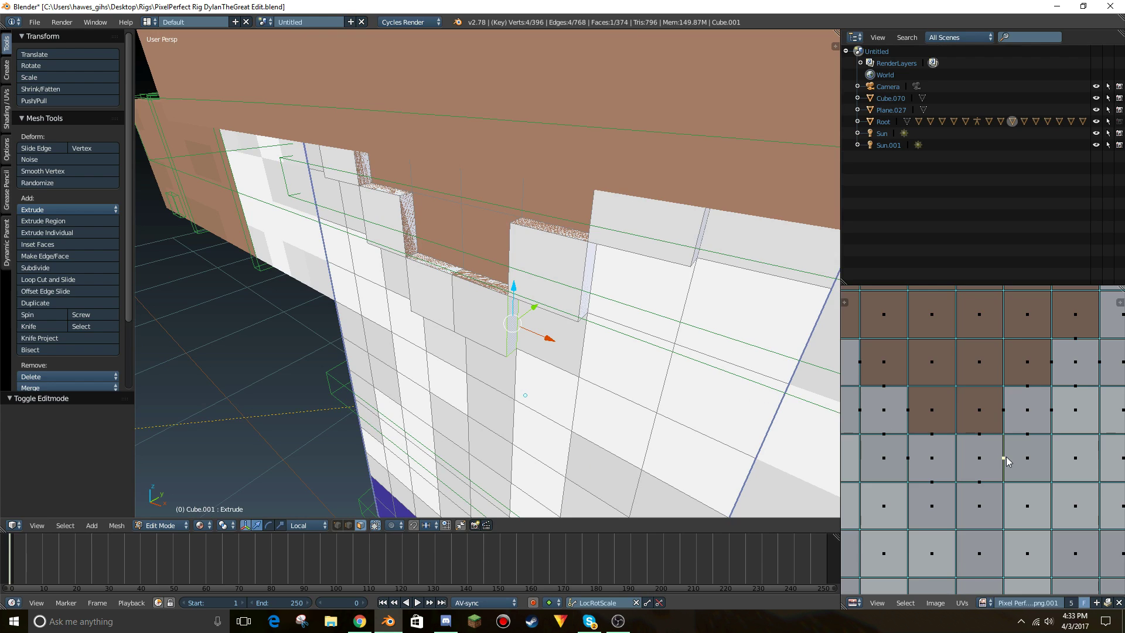
pyautogui.press('s')
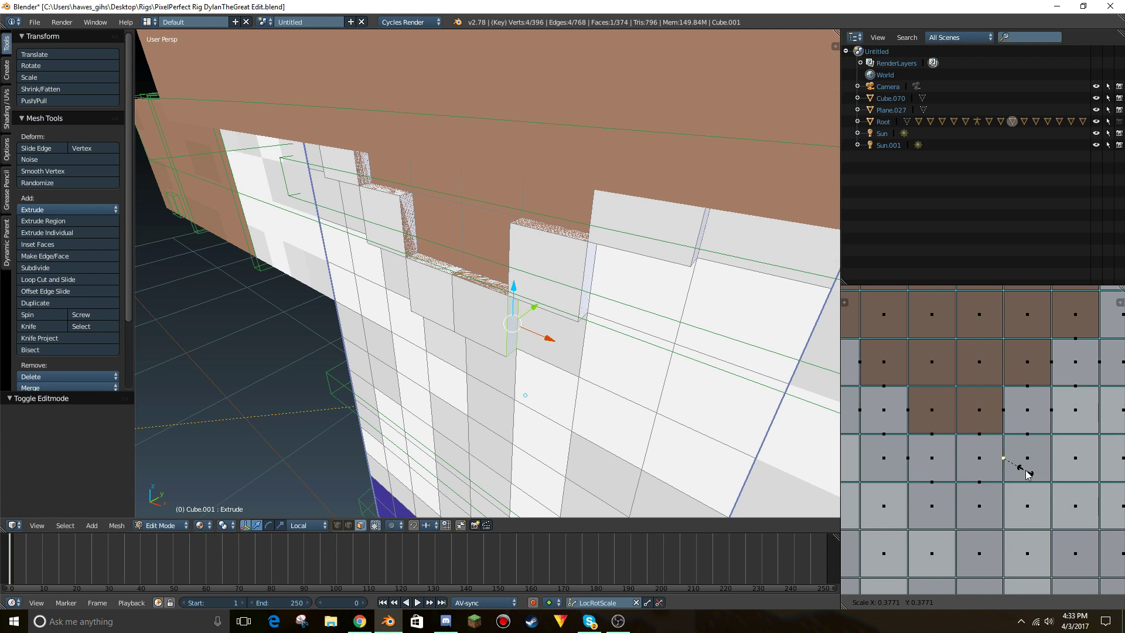
pyautogui.rightClick(1025, 470)
pyautogui.keyDown('shift'); pyautogui.rightClick(980, 481); pyautogui.keyUp('shift')
pyautogui.keyDown('shift'); pyautogui.rightClick(976, 437); pyautogui.keyUp('shift')
pyautogui.keyDown('shift'); pyautogui.rightClick(932, 438); pyautogui.keyUp('shift')
pyautogui.keyDown('shift'); pyautogui.rightClick(907, 460); pyautogui.keyUp('shift')
pyautogui.hotkey('shift', 'f')
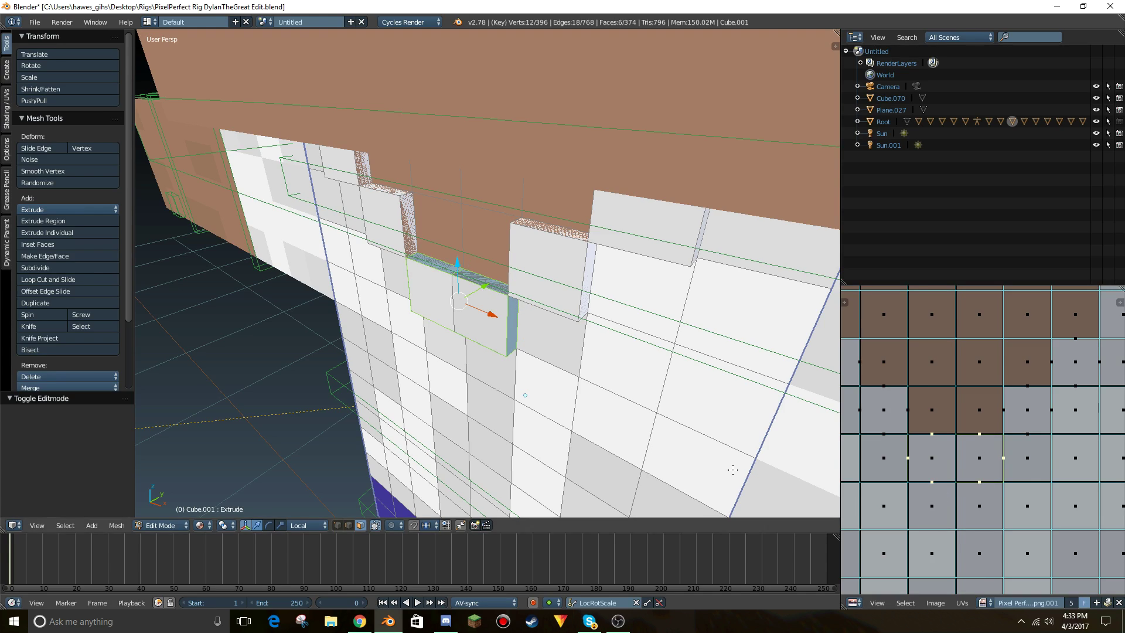
pyautogui.press('a')
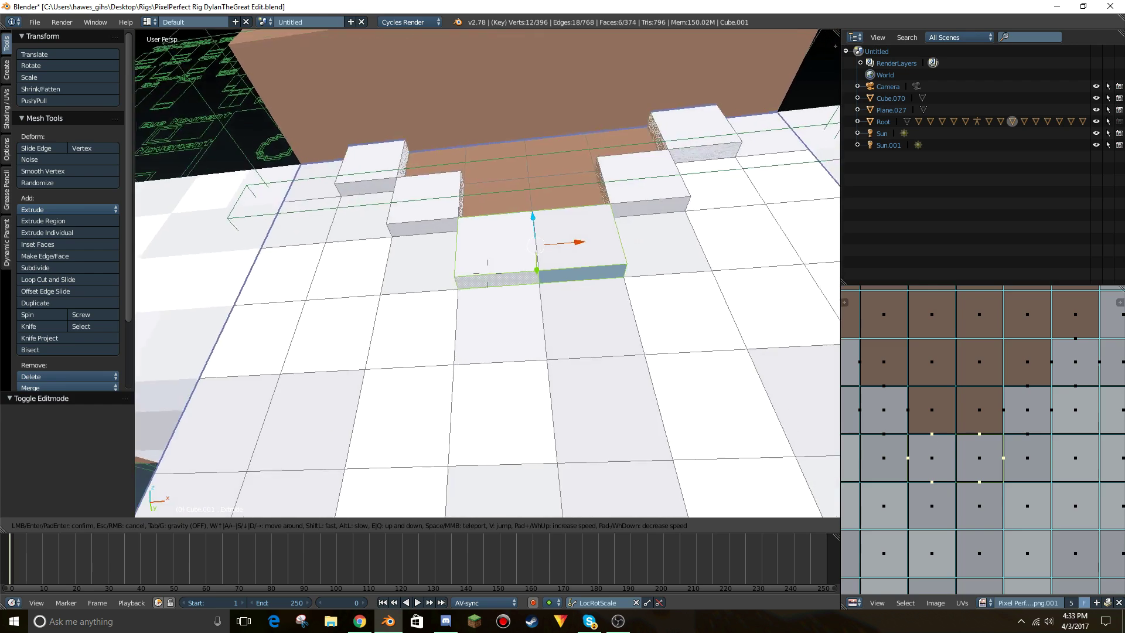
pyautogui.press('s')
pyautogui.press('w')
pyautogui.press('Return')
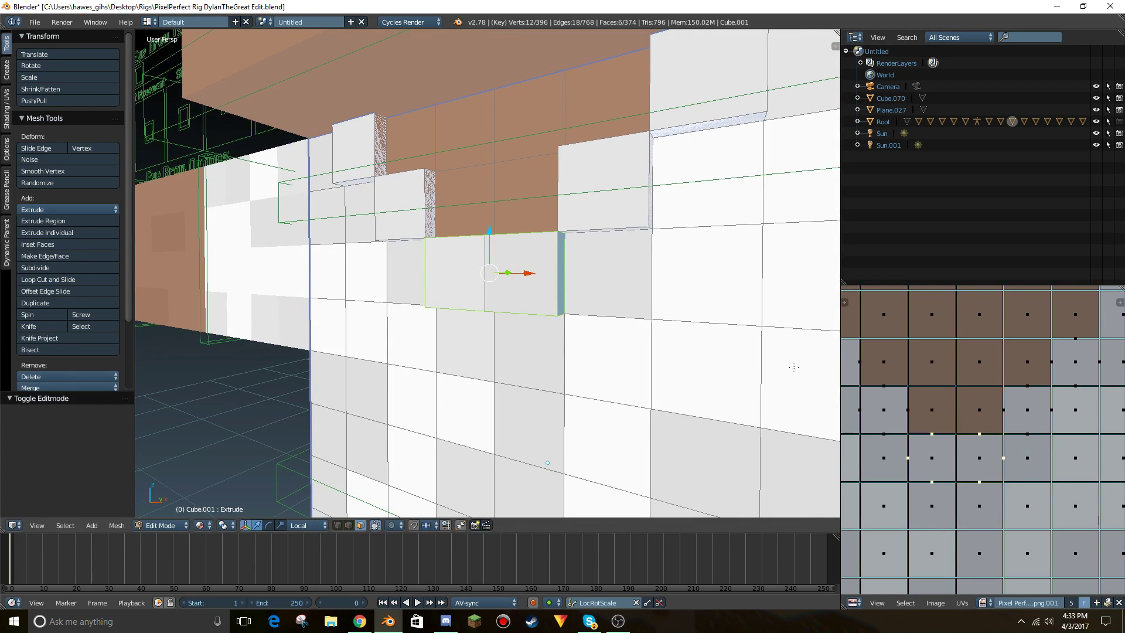
pyautogui.press('s')
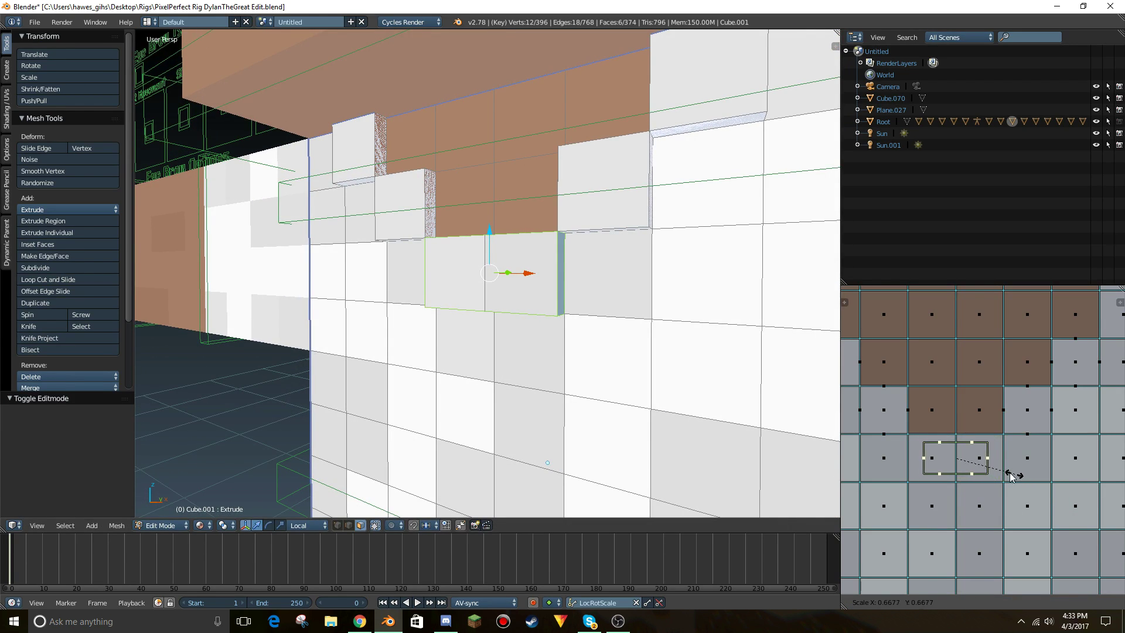
pyautogui.click(1012, 472)
# Check the bottom collar blocks' side faces in Object mode from several angles and return to Edit mode.
pyautogui.press('Tab')
pyautogui.hotkey('shift', 'f')
pyautogui.press('s')
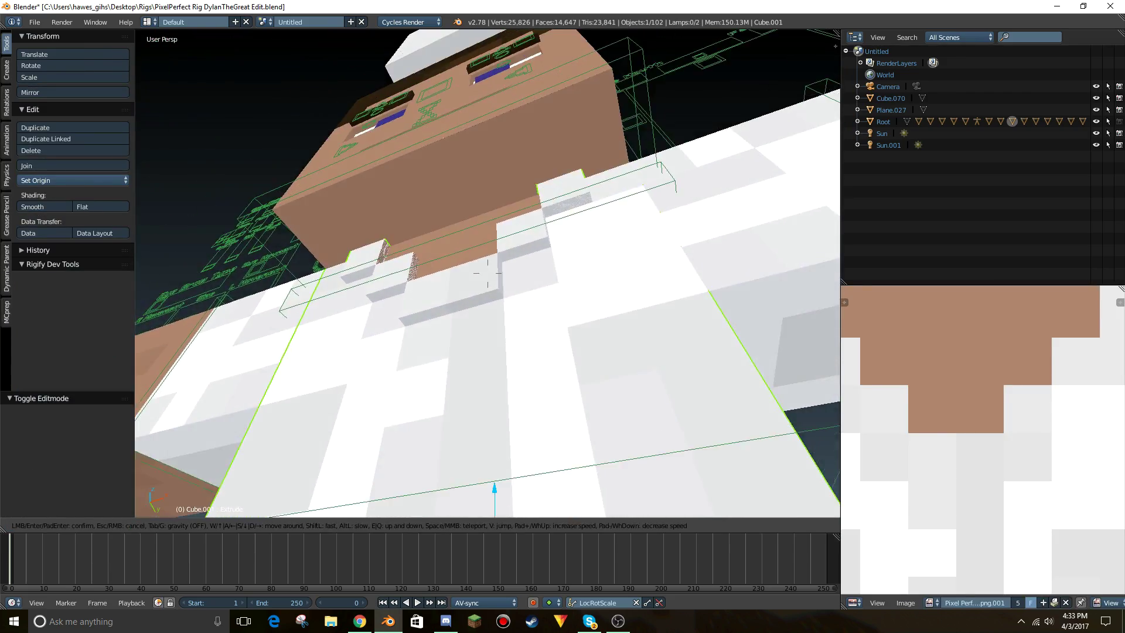
pyautogui.press('w')
pyautogui.press('s')
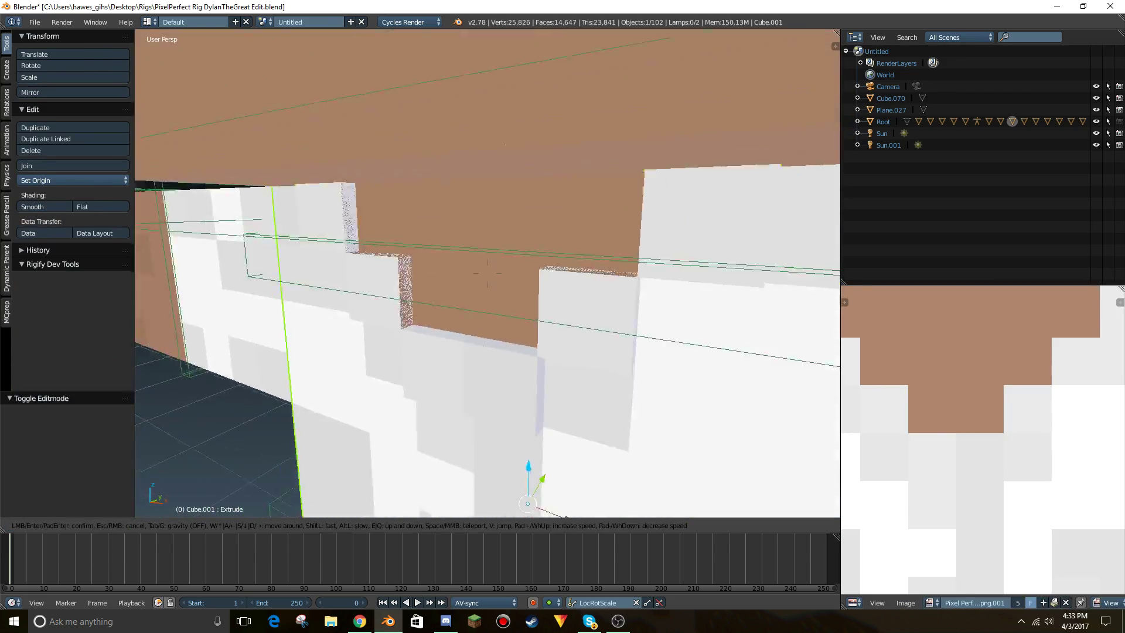
pyautogui.press('w')
pyautogui.click(488, 274)
pyautogui.press('Tab')
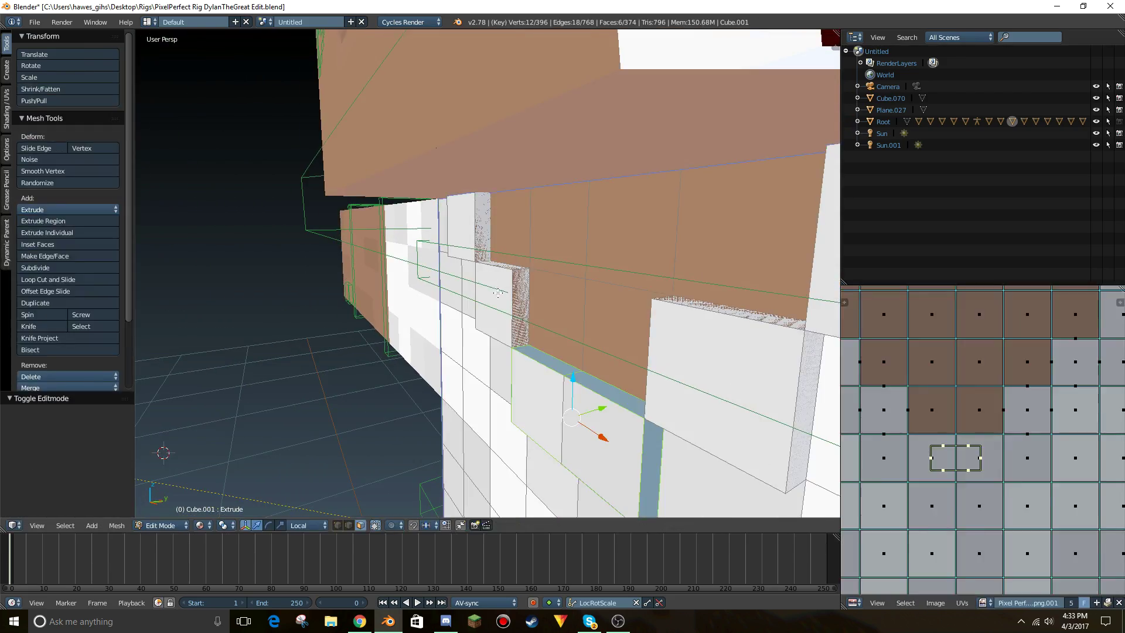
# Scale the side-face UVs of the collar block left of the lowest pair to 0.740.
pyautogui.rightClick(520, 305)
pyautogui.keyDown('shift'); pyautogui.rightClick(890, 388); pyautogui.keyUp('shift')
pyautogui.keyDown('shift'); pyautogui.rightClick(864, 408); pyautogui.keyUp('shift')
pyautogui.keyDown('shift'); pyautogui.rightClick(894, 431); pyautogui.keyUp('shift')
pyautogui.press('s')
pyautogui.click(953, 396)
pyautogui.moveTo(974, 404); pyautogui.dragTo(1089, 444, button='middle')
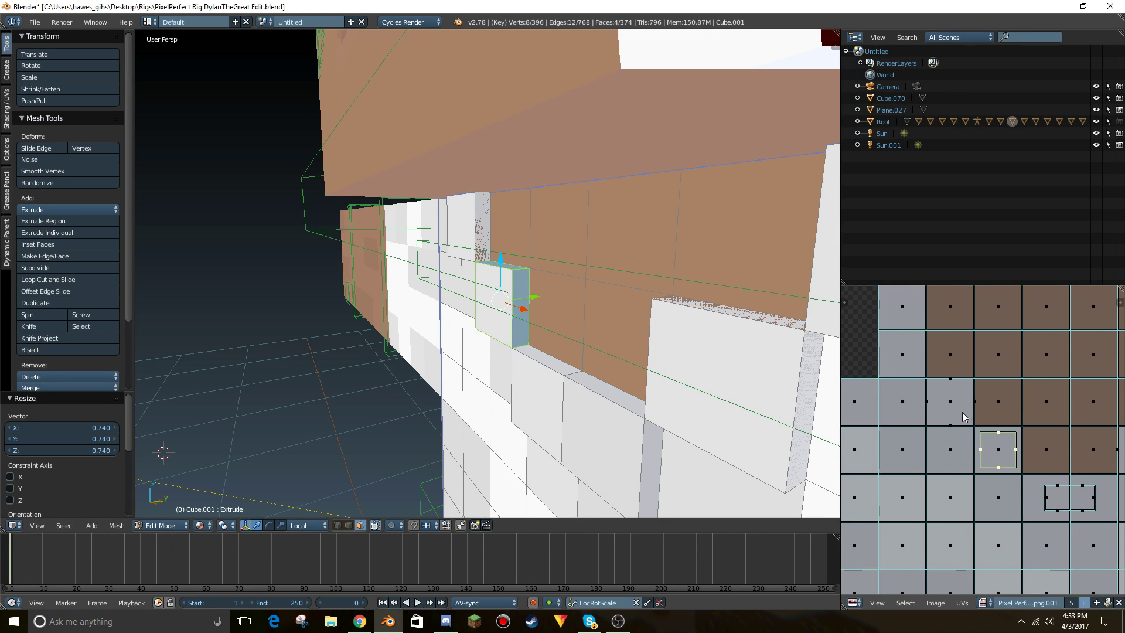
pyautogui.rightClick(948, 394)
pyautogui.keyDown('shift'); pyautogui.rightClick(947, 373); pyautogui.keyUp('shift')
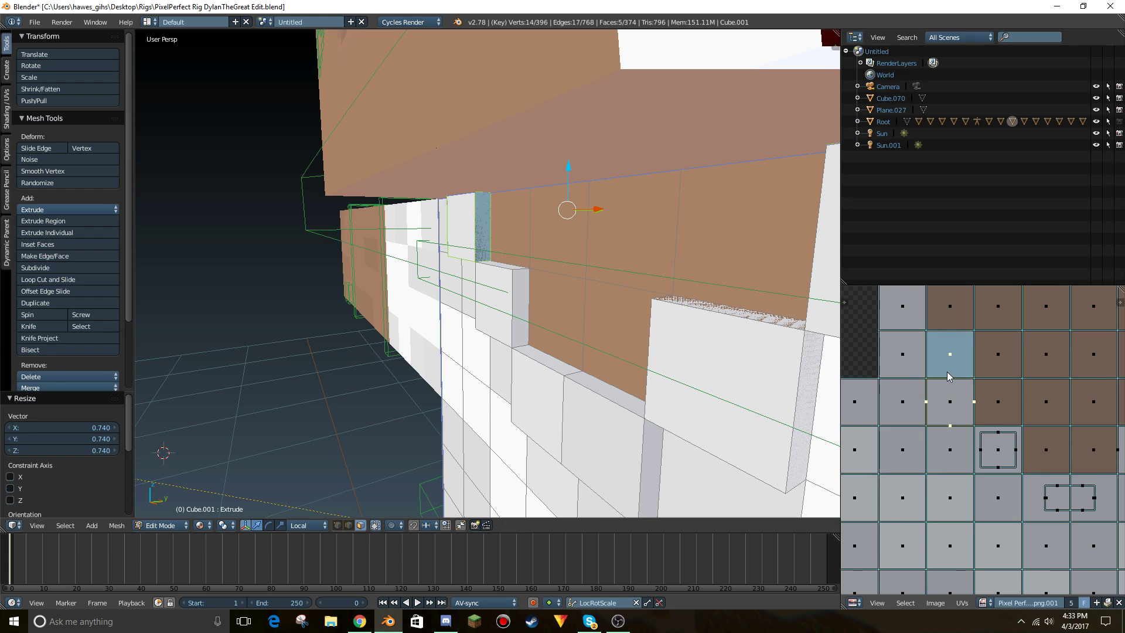
pyautogui.press('s')
pyautogui.rightClick(976, 402)
pyautogui.press('a')
# Select the side-face UVs around the upper-left collar block and scale them inward.
pyautogui.rightClick(970, 402)
pyautogui.keyDown('shift'); pyautogui.rightClick(944, 416); pyautogui.keyUp('shift')
pyautogui.keyDown('shift'); pyautogui.rightClick(930, 404); pyautogui.keyUp('shift')
pyautogui.keyDown('shift'); pyautogui.rightClick(949, 382); pyautogui.keyUp('shift')
pyautogui.press('s')
pyautogui.click(996, 395)
# Scale the side-face UVs of the collar block right of the lowest pair to 0.682.
pyautogui.moveTo(1022, 406); pyautogui.dragTo(1080, 396, button='middle')
pyautogui.rightClick(925, 461)
pyautogui.keyDown('shift'); pyautogui.rightClick(937, 440); pyautogui.keyUp('shift')
pyautogui.keyDown('shift'); pyautogui.rightClick(925, 418); pyautogui.keyUp('shift')
pyautogui.keyDown('shift'); pyautogui.rightClick(888, 436); pyautogui.keyUp('shift')
pyautogui.press('s')
pyautogui.click(956, 439)
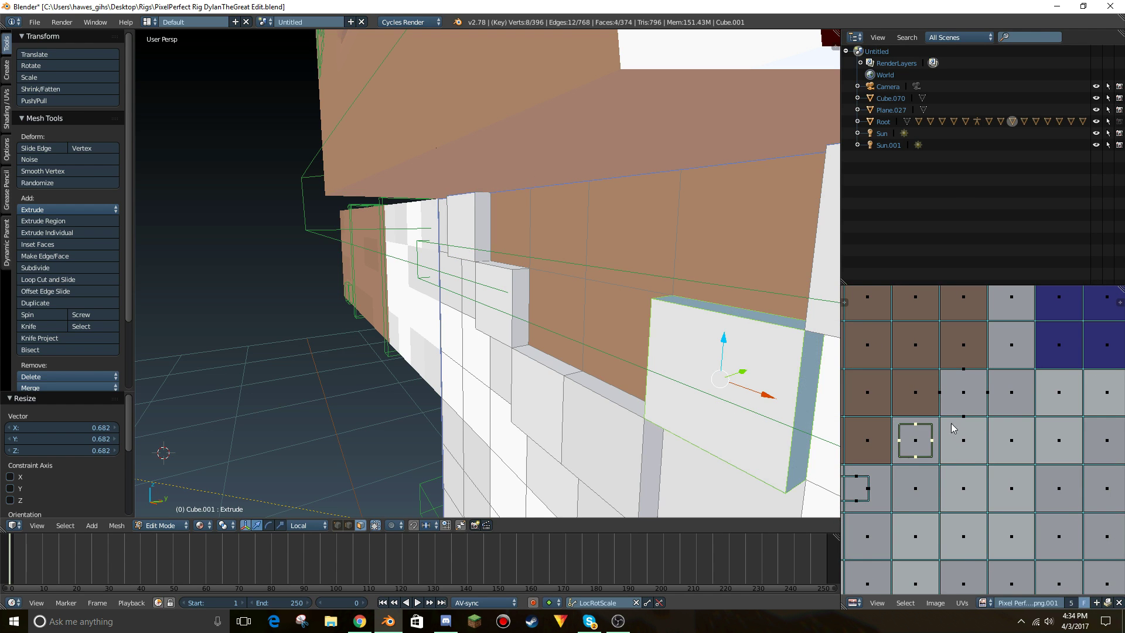
# Select the side-face UVs around the upper-right collar block and scale them inward.
pyautogui.rightClick(952, 413)
pyautogui.keyDown('shift'); pyautogui.rightClick(941, 391); pyautogui.keyUp('shift')
pyautogui.keyDown('shift'); pyautogui.rightClick(970, 365); pyautogui.keyUp('shift')
pyautogui.keyDown('shift'); pyautogui.rightClick(991, 391); pyautogui.keyUp('shift')
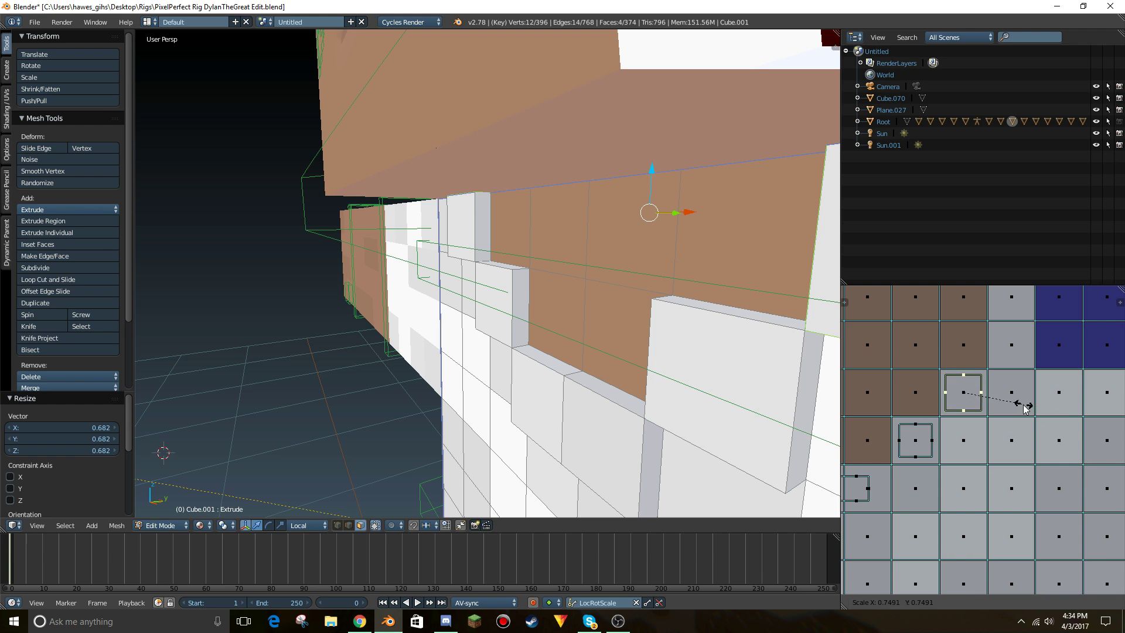
# Leave Edit mode, preview the collar in Rendered viewport shading and restore the previous shading.
pyautogui.press('Tab')
pyautogui.hotkey('shift', 'f')
pyautogui.press('a')
pyautogui.press('e')
pyautogui.press('q')
pyautogui.click(487, 300)
pyautogui.click(213, 525)
pyautogui.click(248, 443)
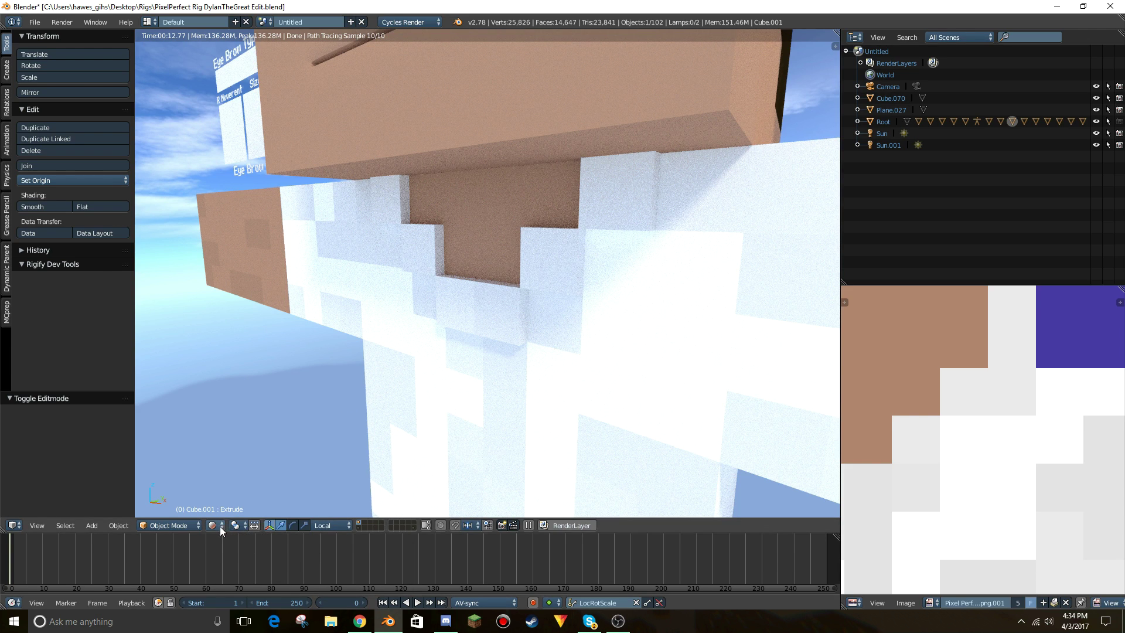
pyautogui.click(222, 528)
pyautogui.click(233, 462)
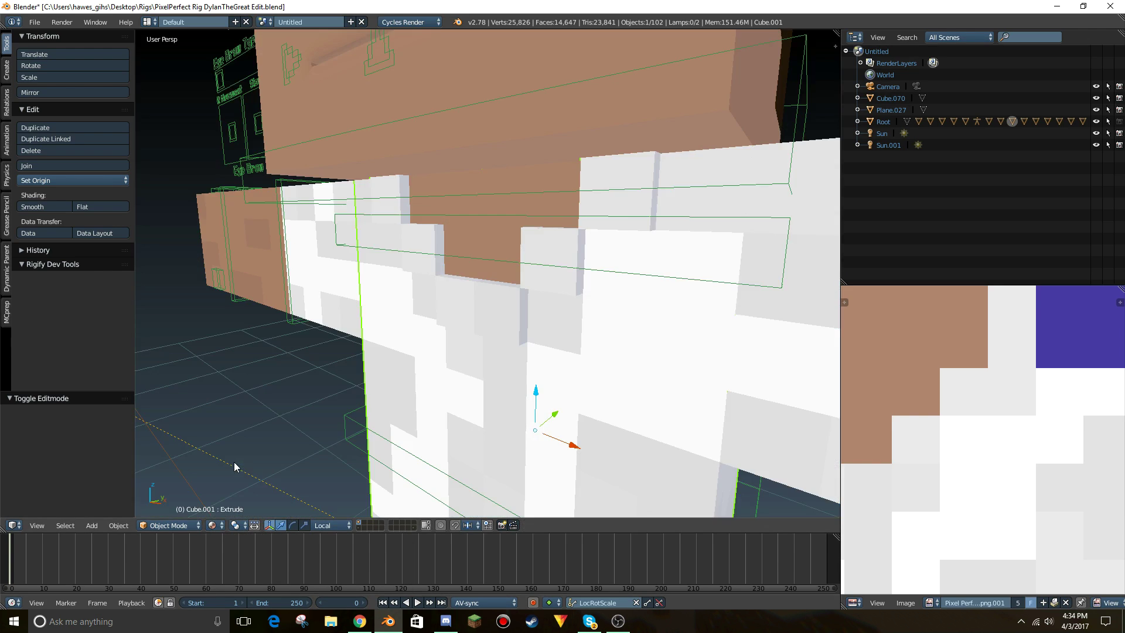
# Select the character's left arm mesh and open it in Edit mode.
pyautogui.hotkey('shift', 'f')
pyautogui.press('s')
pyautogui.press('d')
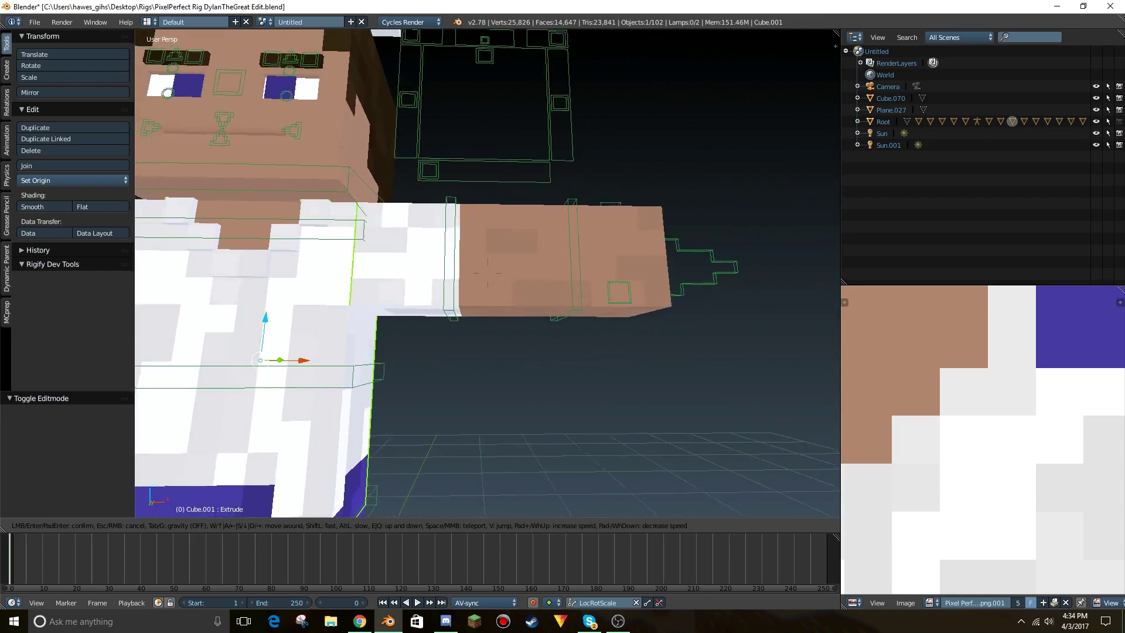
pyautogui.press('w')
pyautogui.click(487, 273)
pyautogui.rightClick(452, 276)
pyautogui.press('Tab')
# Select the white sleeve faces on the front of the left arm and extrude them slightly outward.
pyautogui.hotkey('shift', 'f')
pyautogui.press('s')
pyautogui.press('w')
pyautogui.press('d')
pyautogui.press('e')
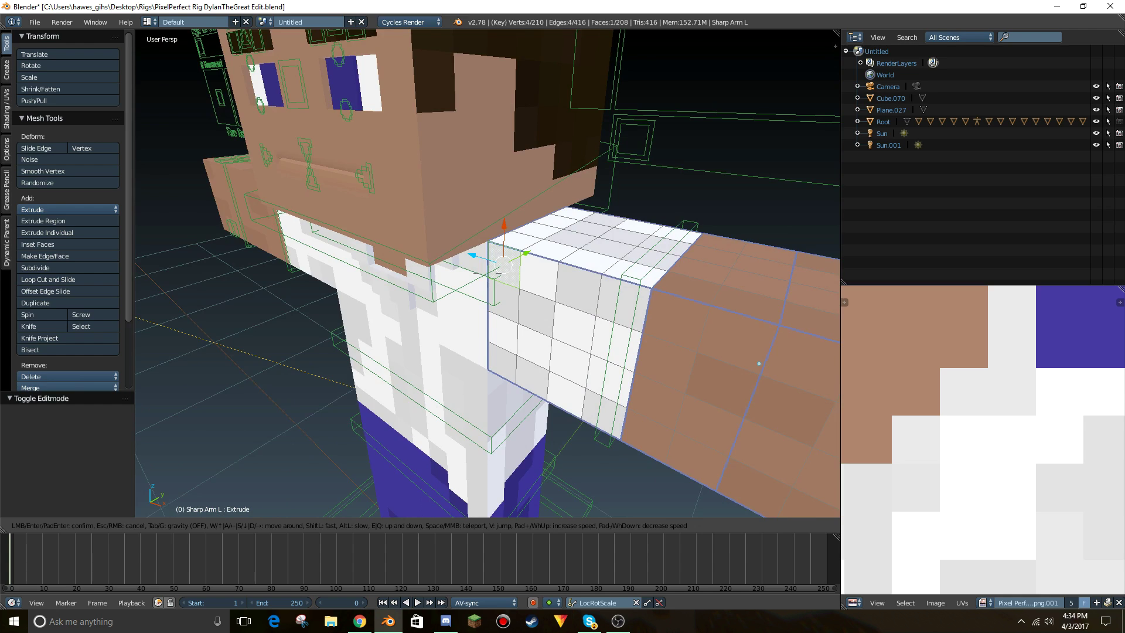
pyautogui.click(487, 273)
pyautogui.keyDown('shift'); pyautogui.rightClick(488, 273); pyautogui.keyUp('shift')
pyautogui.moveTo(490, 296)
pyautogui.mouseDown()
pyautogui.moveTo(462, 346)
pyautogui.moveTo(486, 377)
pyautogui.moveTo(542, 313)
pyautogui.mouseUp()
pyautogui.moveTo(512, 299); pyautogui.dragTo(499, 307, button='middle')
pyautogui.press('e')
pyautogui.click(600, 317)
# Move the extruded front sleeve faces 0.017 along the Y axis.
pyautogui.moveTo(600, 317); pyautogui.dragTo(472, 253, button='middle')
pyautogui.moveTo(482, 261); pyautogui.dragTo(490, 260)
pyautogui.moveTo(490, 260); pyautogui.dragTo(457, 266, button='middle')
pyautogui.hotkey('shift', 'f')
pyautogui.click(452, 233)
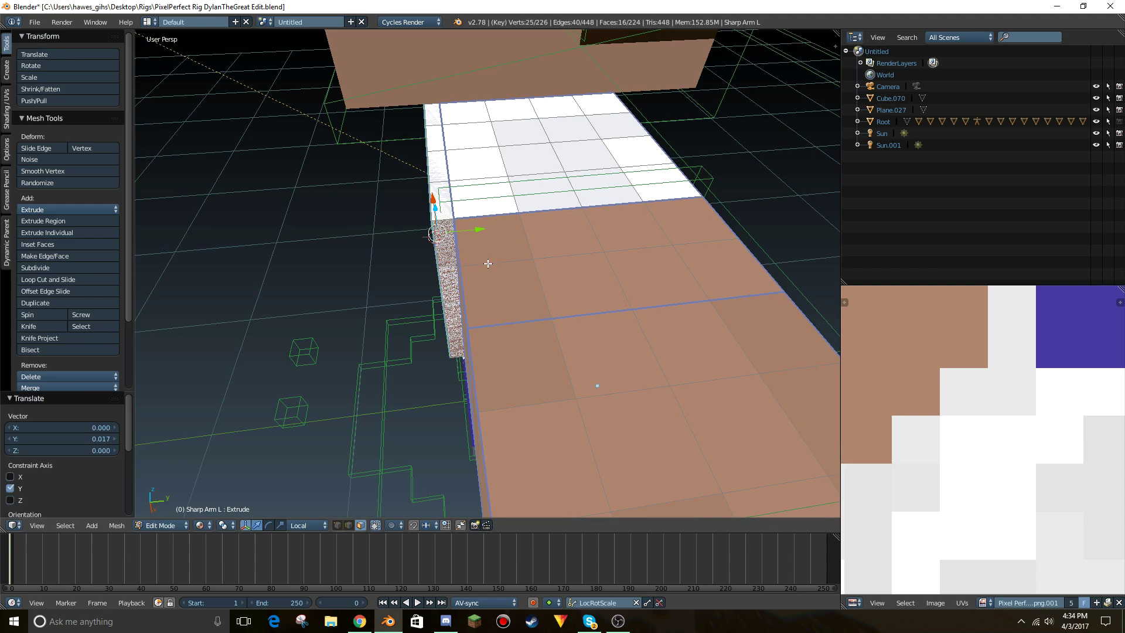
# Try pulling the extruded sleeve faces far out along Y, undo it, and move them 0.009 along Y instead.
pyautogui.moveTo(452, 233); pyautogui.dragTo(368, 241)
pyautogui.press('e')
pyautogui.rightClick(331, 278)
pyautogui.hotkey('ctrl', 'z')
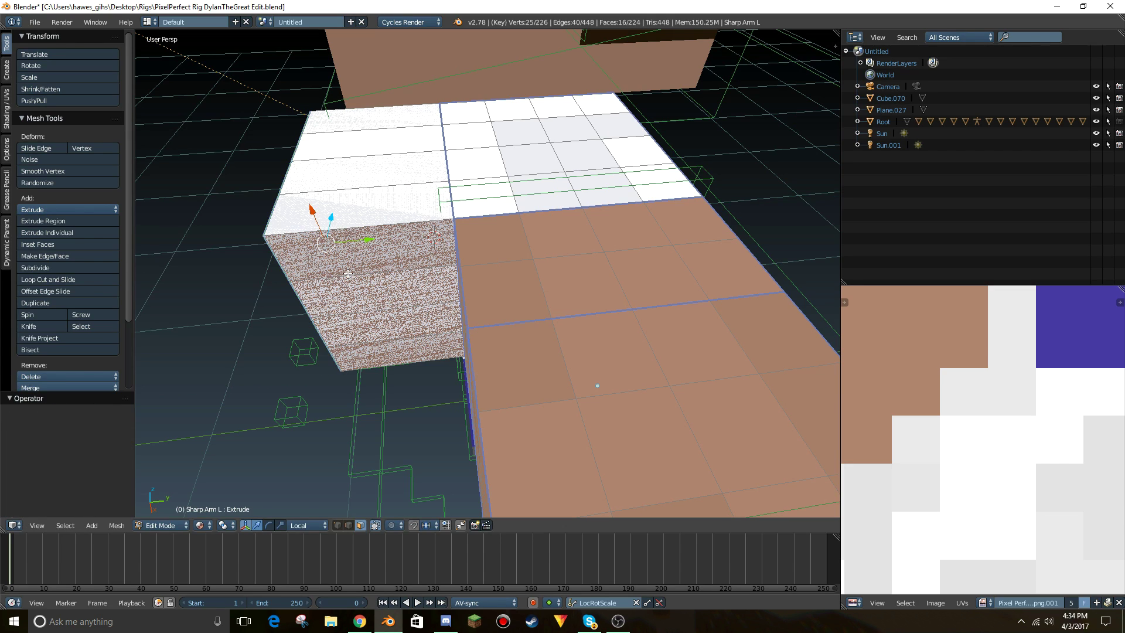
pyautogui.hotkey('ctrl', 'z')
pyautogui.moveTo(469, 228); pyautogui.dragTo(463, 235)
# Select the top faces of the left sleeve and extrude them upward by about 0.045.
pyautogui.rightClick(438, 192)
pyautogui.moveTo(455, 157)
pyautogui.mouseDown()
pyautogui.moveTo(527, 188)
pyautogui.moveTo(615, 147)
pyautogui.moveTo(537, 145)
pyautogui.mouseUp()
pyautogui.click(624, 174)
pyautogui.rightClick(625, 173)
pyautogui.moveTo(571, 333); pyautogui.dragTo(615, 301, button='middle')
pyautogui.press('e')
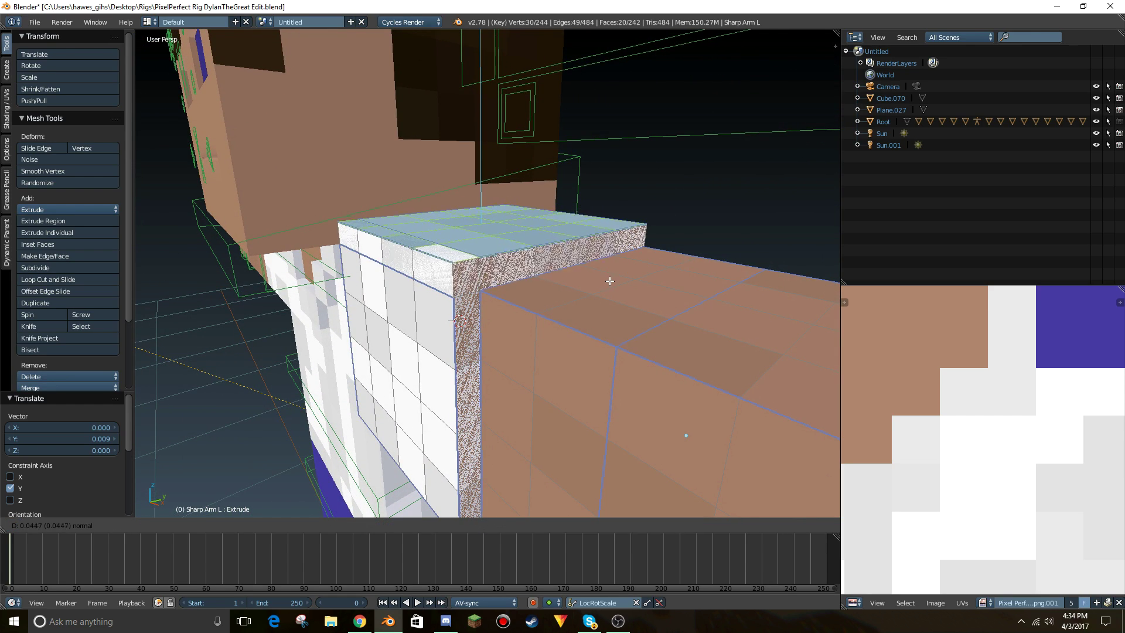
pyautogui.click(610, 283)
# Select the back faces of the left sleeve and extrude them outward by 0.040.
pyautogui.moveTo(610, 283); pyautogui.dragTo(505, 211, button='middle')
pyautogui.press('a')
pyautogui.press('c')
pyautogui.moveTo(505, 210)
pyautogui.mouseDown()
pyautogui.moveTo(484, 212)
pyautogui.moveTo(492, 362)
pyautogui.moveTo(366, 375)
pyautogui.moveTo(440, 256)
pyautogui.moveTo(401, 219)
pyautogui.mouseUp()
pyautogui.keyDown('shift'); pyautogui.rightClick(336, 398); pyautogui.keyUp('shift')
pyautogui.keyDown('shift'); pyautogui.rightClick(334, 363); pyautogui.keyUp('shift')
pyautogui.moveTo(361, 349); pyautogui.dragTo(577, 293, button='middle')
pyautogui.press('e')
pyautogui.click(591, 297)
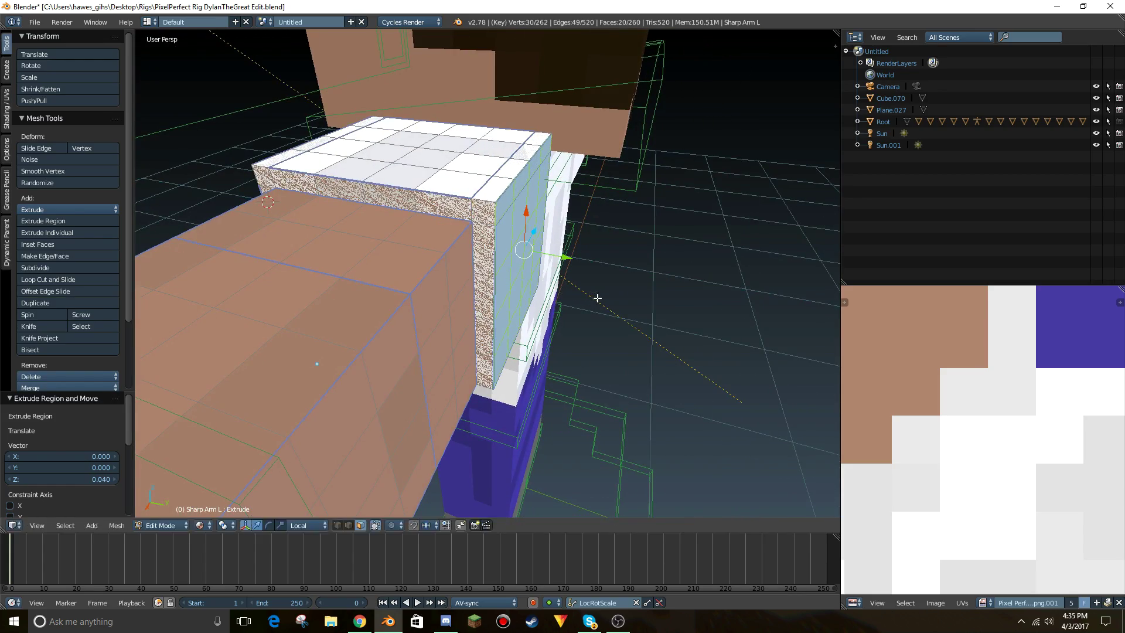
# Leave Edit mode, try placing a duplicate of the left arm below the original, and delete the copy.
pyautogui.hotkey('shift', 'f')
pyautogui.press('s')
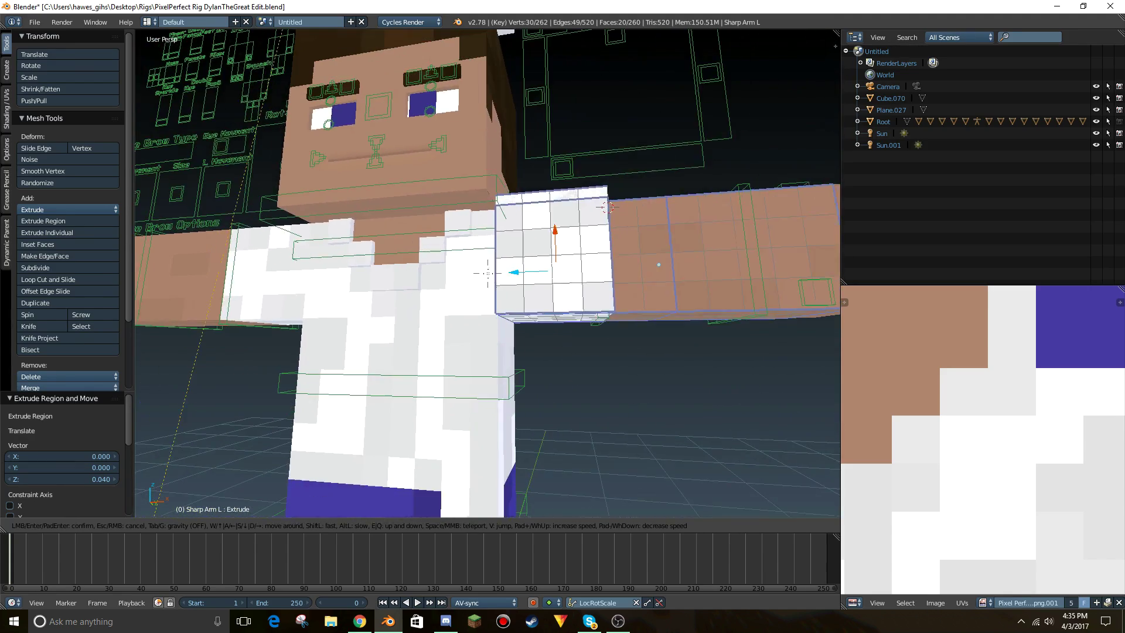
pyautogui.click(488, 278)
pyautogui.press('Tab')
pyautogui.press('x')
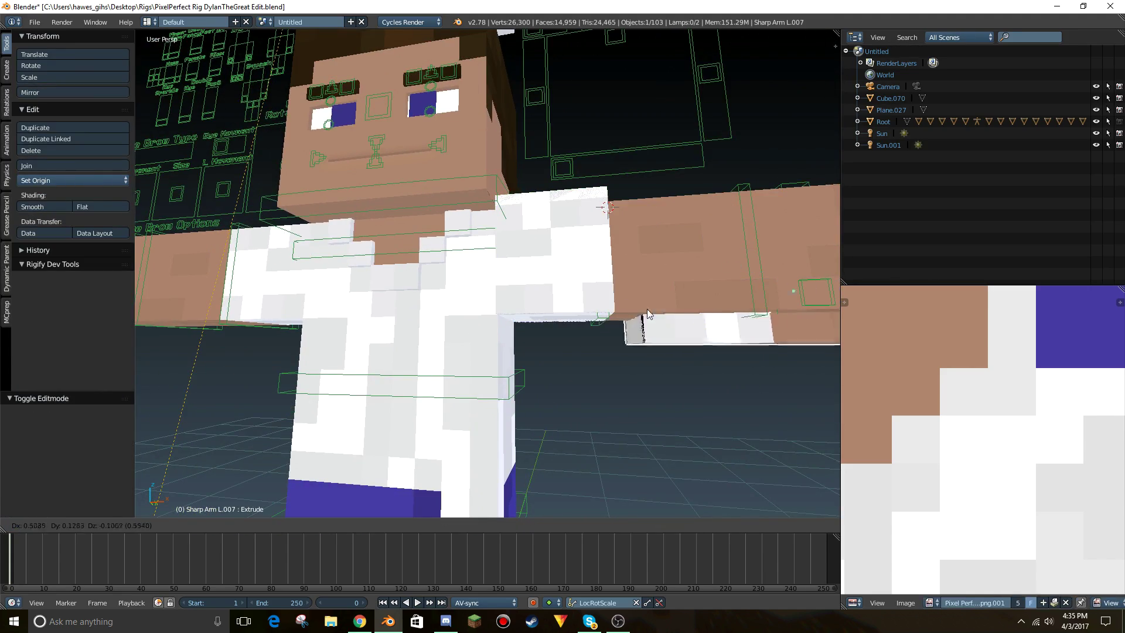
pyautogui.click(631, 410)
# Reopen the left arm in Edit mode and undo all the sleeve extrusions.
pyautogui.hotkey('shift', 'f')
pyautogui.press('w')
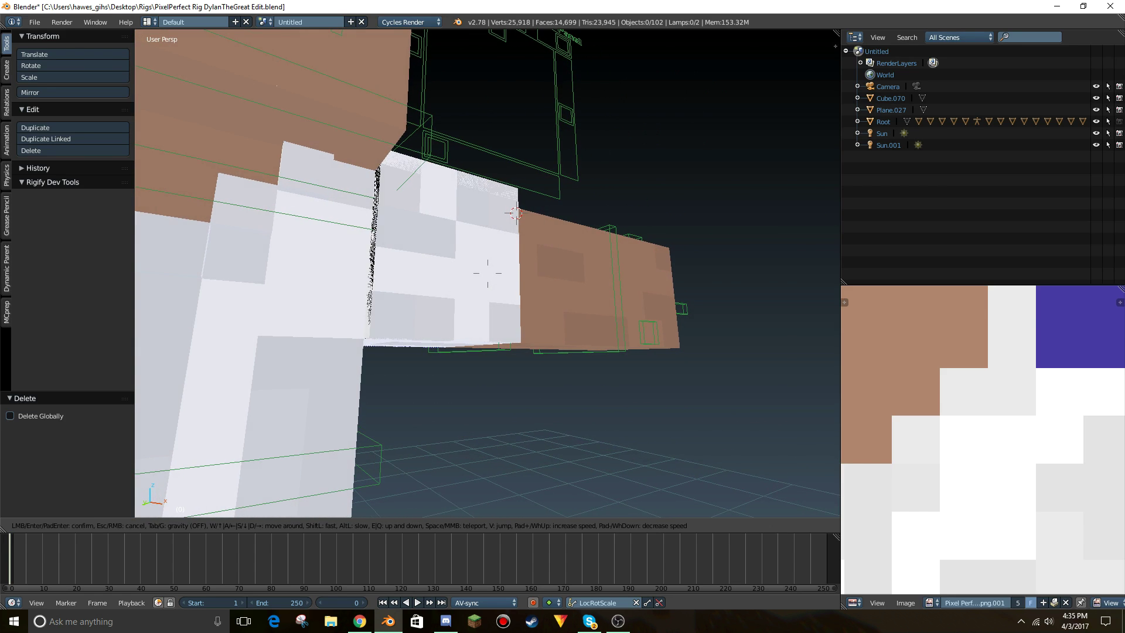
pyautogui.click(481, 276)
pyautogui.rightClick(482, 276)
pyautogui.press('Tab')
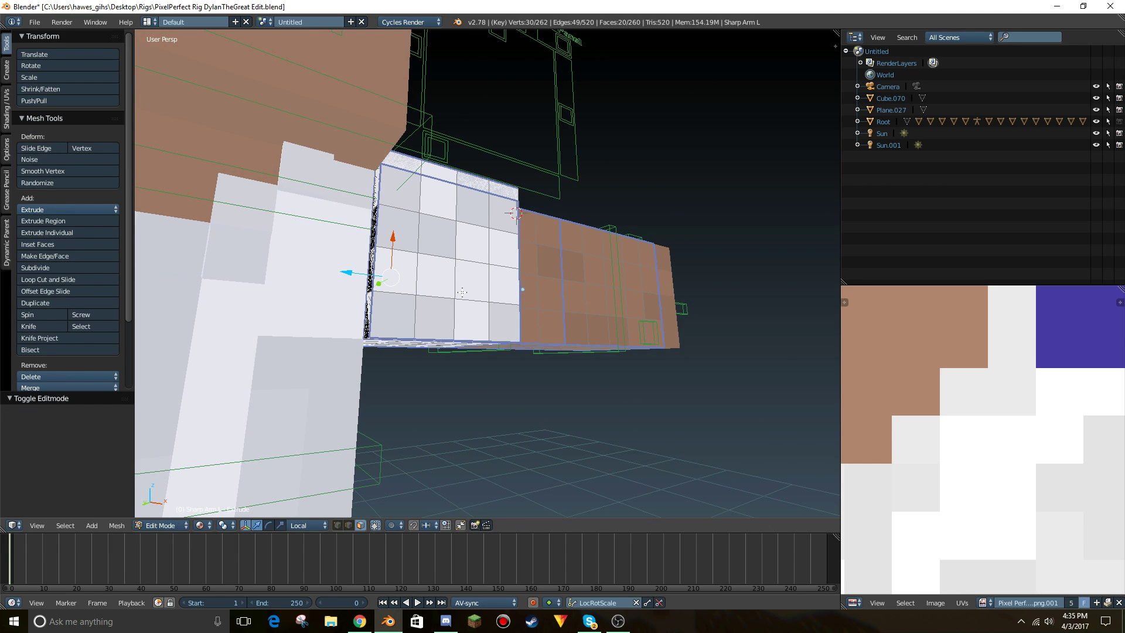
pyautogui.hotkey('ctrl', 'z')
pyautogui.hotkey('ctrl', 'z')
pyautogui.hotkey('ctrl', 'z')
pyautogui.hotkey('ctrl', 'z')
pyautogui.hotkey('ctrl', 'z')
pyautogui.hotkey('ctrl', 'z')
pyautogui.hotkey('ctrl', 'z')
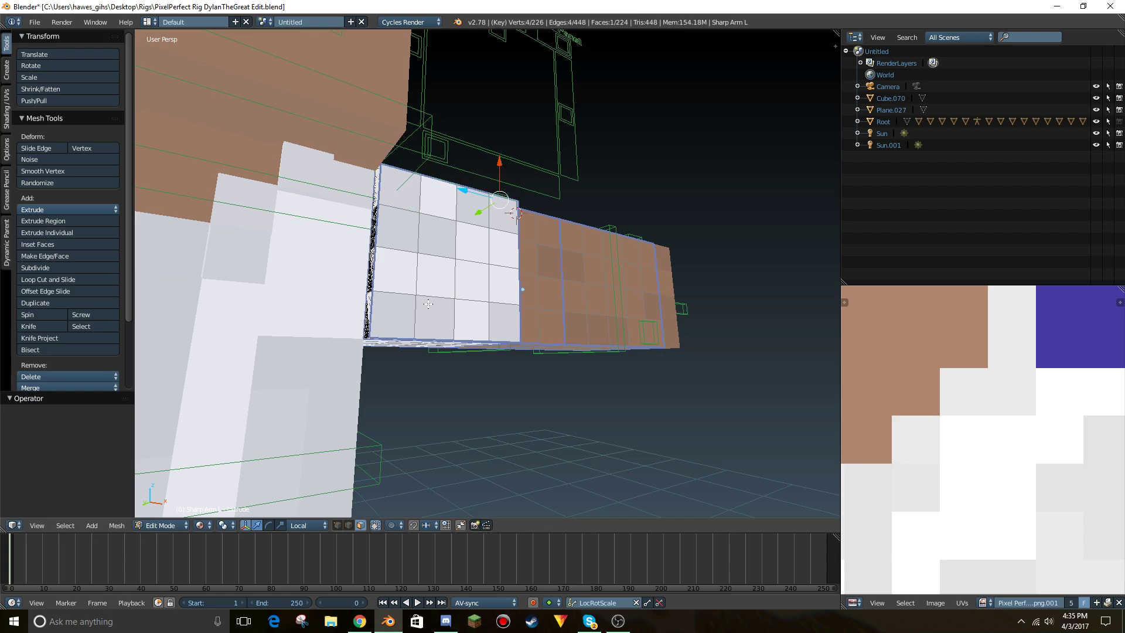
pyautogui.hotkey('ctrl', 'z')
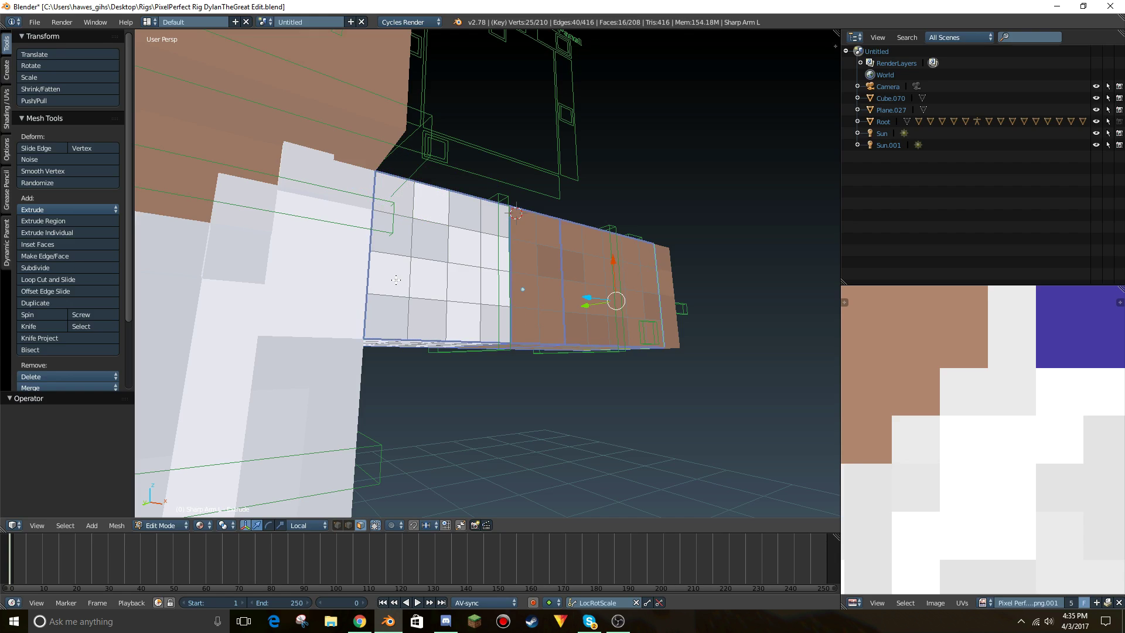
# Leave Edit mode and examine the left sleeve and the collar from the front.
pyautogui.hotkey('shift', 'f')
pyautogui.press('d')
pyautogui.press('s')
pyautogui.press('q')
pyautogui.click(487, 273)
pyautogui.press('Tab')
pyautogui.hotkey('shift', 'f')
pyautogui.press('w')
pyautogui.press('d')
pyautogui.click(488, 274)
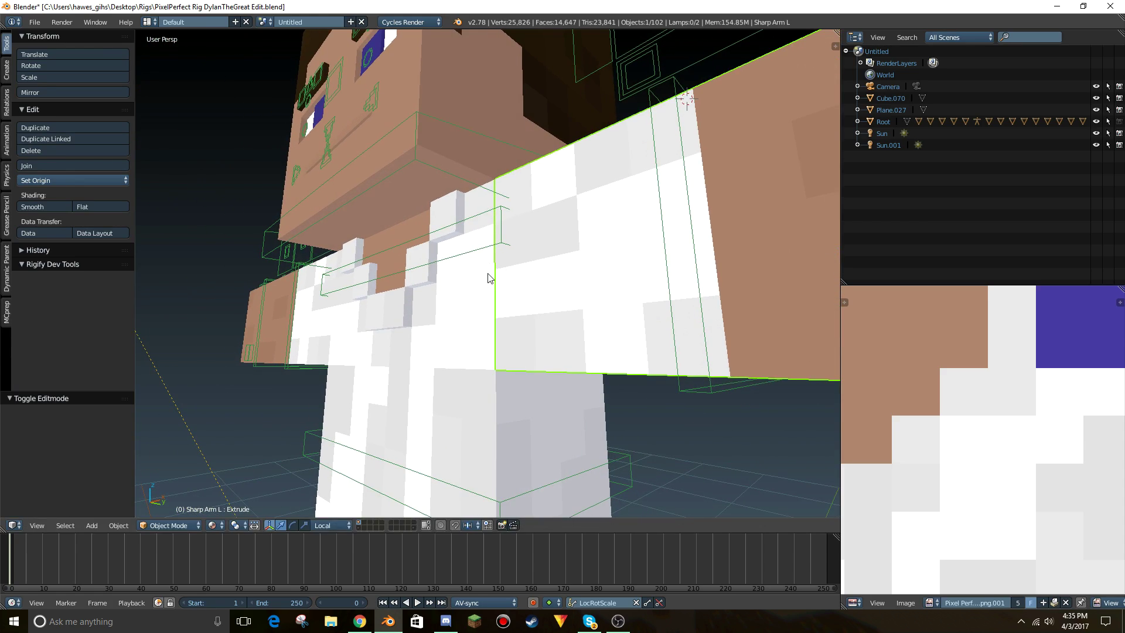
# Reopen the left arm in Edit mode, select the front faces along the sleeve's cuff and extrude them outward by 0.024.
pyautogui.press('Tab')
pyautogui.rightClick(632, 322)
pyautogui.rightClick(679, 330)
pyautogui.keyDown('shift'); pyautogui.rightClick(673, 264); pyautogui.keyUp('shift')
pyautogui.keyDown('shift'); pyautogui.rightClick(664, 194); pyautogui.keyUp('shift')
pyautogui.keyDown('shift'); pyautogui.rightClick(654, 119); pyautogui.keyUp('shift')
pyautogui.hotkey('shift', 'f')
pyautogui.press('e')
pyautogui.press('d')
pyautogui.click(487, 273)
pyautogui.press('e')
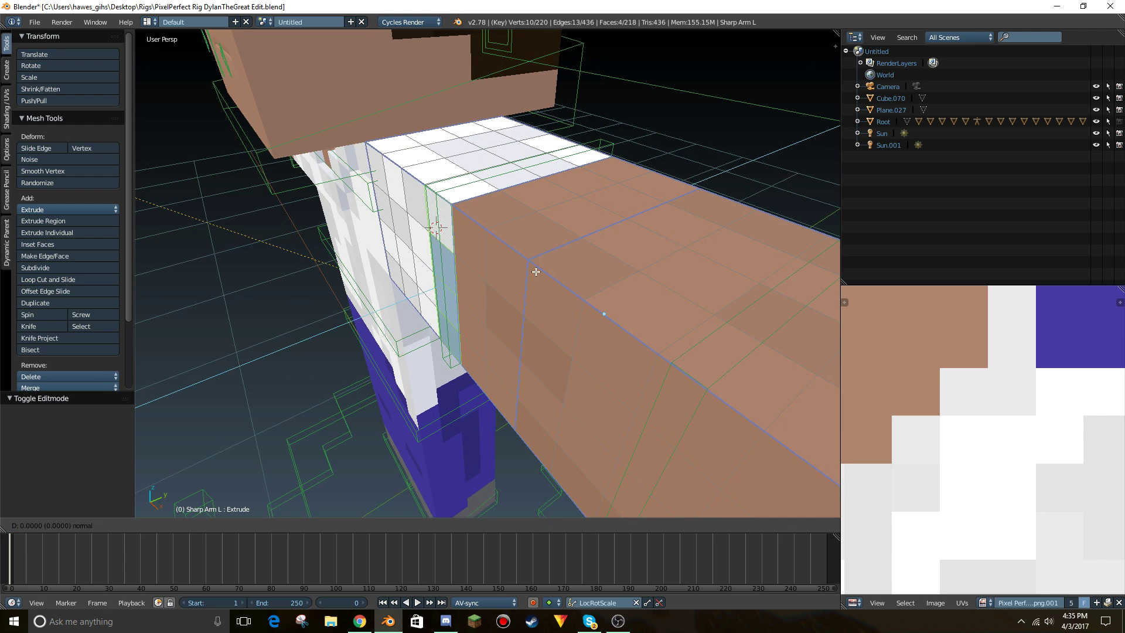
pyautogui.click(527, 281)
# Select the row of top faces along the left sleeve's cuff and extrude them upward by 0.023.
pyautogui.rightClick(434, 196)
pyautogui.keyDown('shift'); pyautogui.rightClick(473, 184); pyautogui.keyUp('shift')
pyautogui.keyDown('shift'); pyautogui.rightClick(508, 174); pyautogui.keyUp('shift')
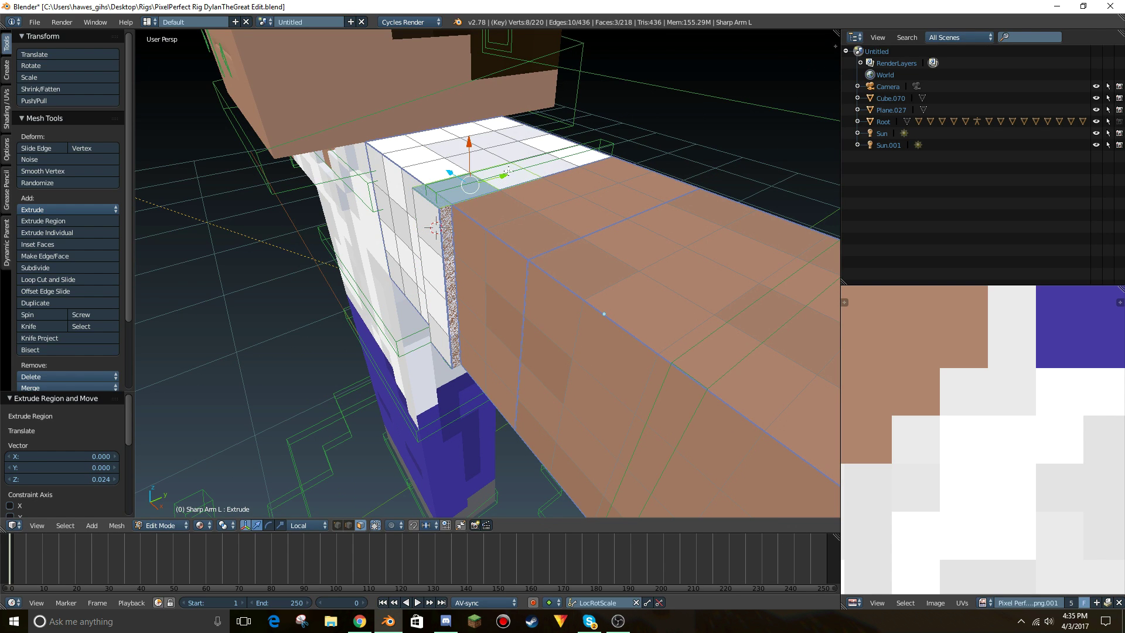
pyautogui.keyDown('shift'); pyautogui.rightClick(548, 165); pyautogui.keyUp('shift')
pyautogui.keyDown('shift'); pyautogui.rightClick(580, 157); pyautogui.keyUp('shift')
pyautogui.press('e')
pyautogui.click(595, 130)
# Select the row of underside faces along the left sleeve's cuff and extrude them downward by 0.028.
pyautogui.moveTo(596, 129); pyautogui.dragTo(464, 188, button='middle')
pyautogui.rightClick(498, 298)
pyautogui.keyDown('shift'); pyautogui.rightClick(464, 264); pyautogui.keyUp('shift')
pyautogui.keyDown('shift'); pyautogui.rightClick(448, 246); pyautogui.keyUp('shift')
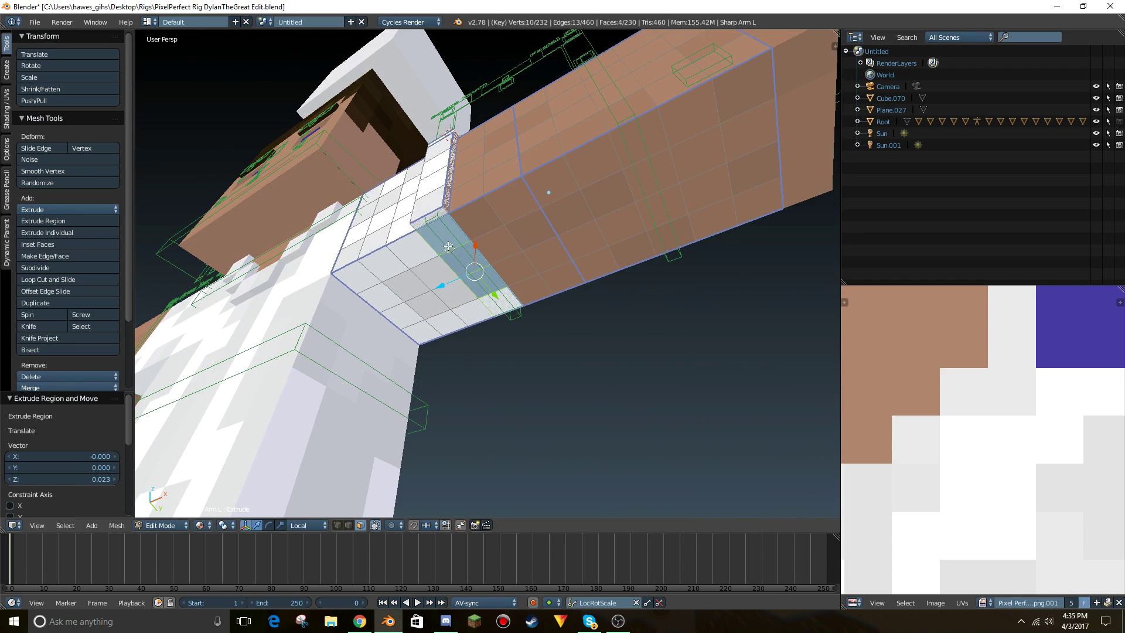
pyautogui.moveTo(468, 245); pyautogui.dragTo(487, 284, button='middle')
pyautogui.press('e')
pyautogui.click(485, 297)
# Select the column of back faces along the left sleeve's cuff and extrude it outward to close the raised band.
pyautogui.hotkey('shift', 'f')
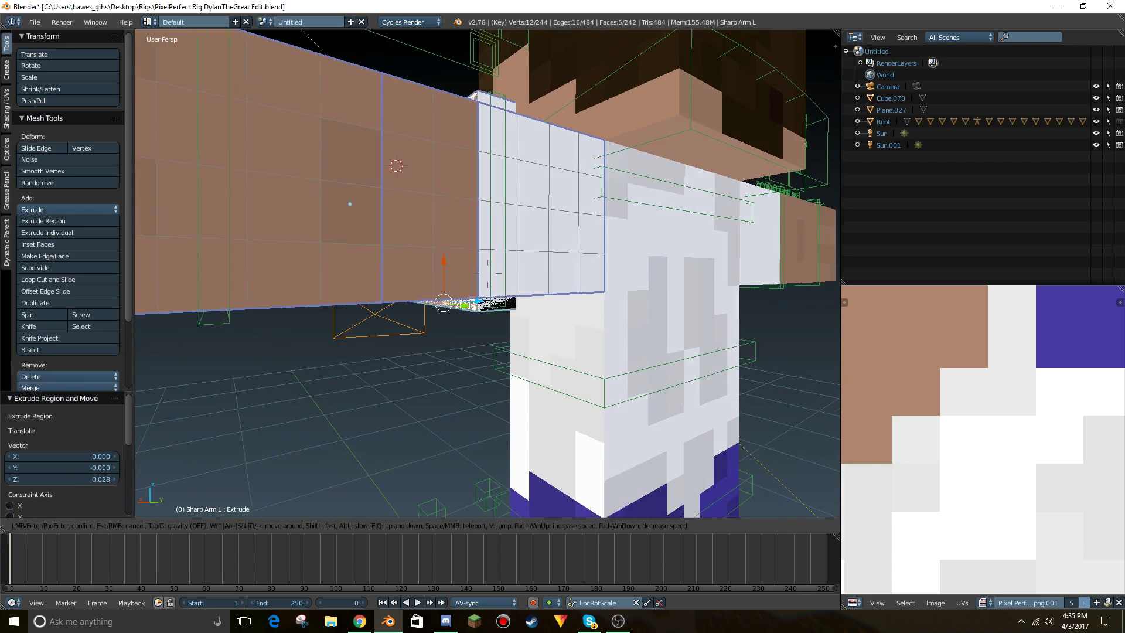
pyautogui.click(487, 274)
pyautogui.rightClick(495, 304)
pyautogui.keyDown('shift'); pyautogui.rightClick(495, 275); pyautogui.keyUp('shift')
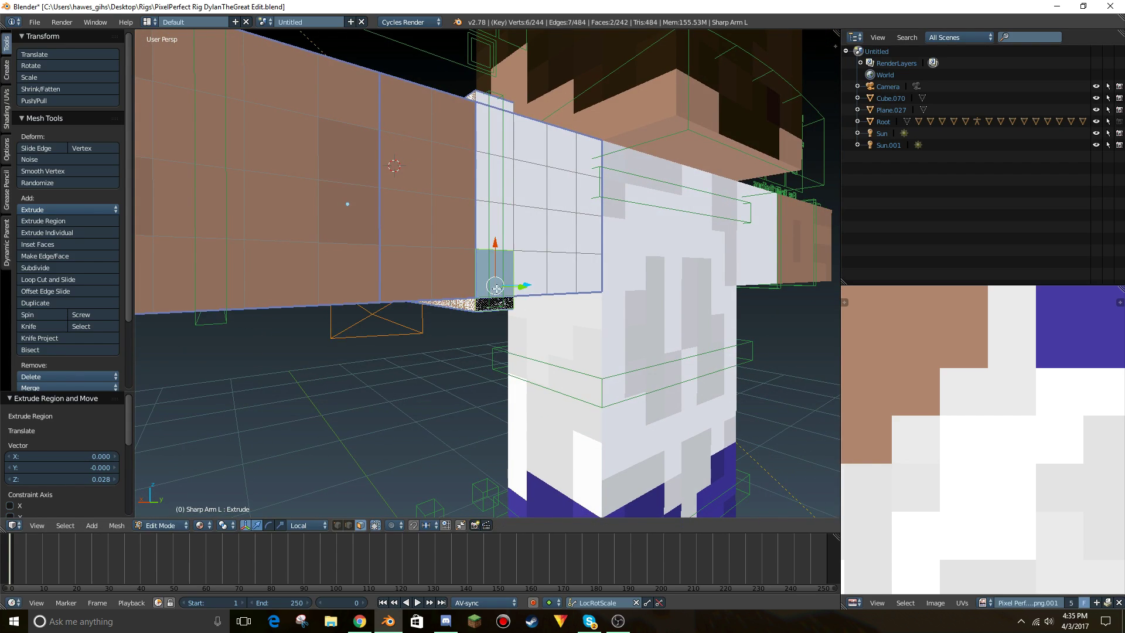
pyautogui.keyDown('shift'); pyautogui.rightClick(495, 232); pyautogui.keyUp('shift')
pyautogui.keyDown('shift'); pyautogui.rightClick(494, 185); pyautogui.keyUp('shift')
pyautogui.keyDown('shift'); pyautogui.rightClick(493, 144); pyautogui.keyUp('shift')
pyautogui.moveTo(495, 112); pyautogui.dragTo(592, 275, button='middle')
pyautogui.press('e')
pyautogui.click(599, 291)
# Examine the extruded left cuff from the front in Object mode and reopen the arm in Edit mode.
pyautogui.hotkey('shift', 'f')
pyautogui.press('s')
pyautogui.click(487, 273)
pyautogui.press('Tab')
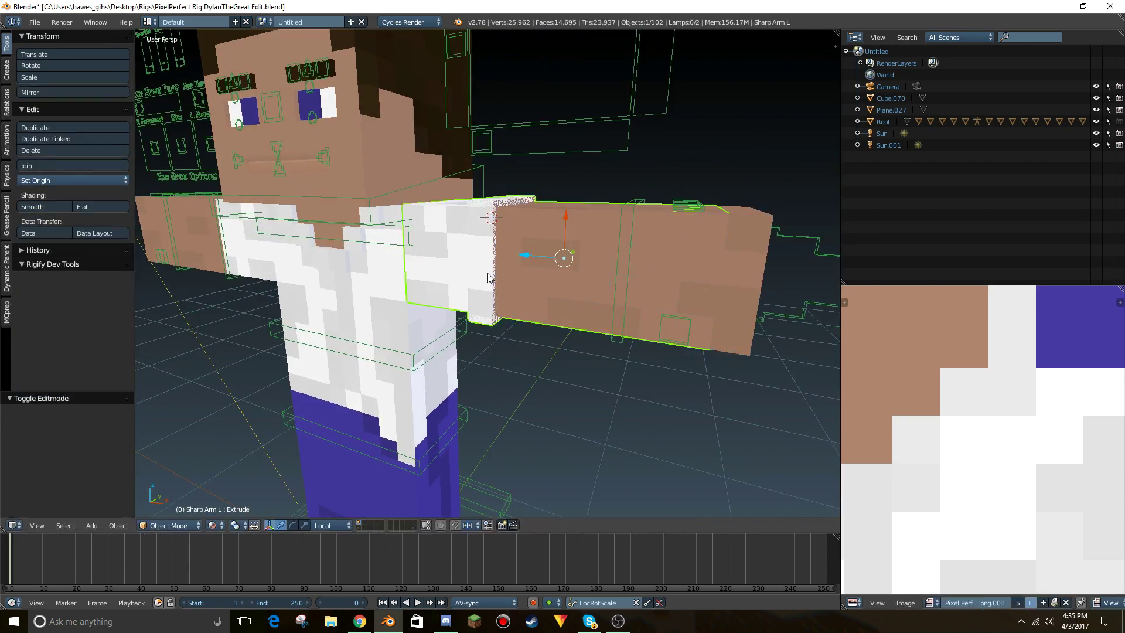
pyautogui.hotkey('shift', 'f')
pyautogui.press('q')
pyautogui.click(488, 274)
pyautogui.press('Tab')
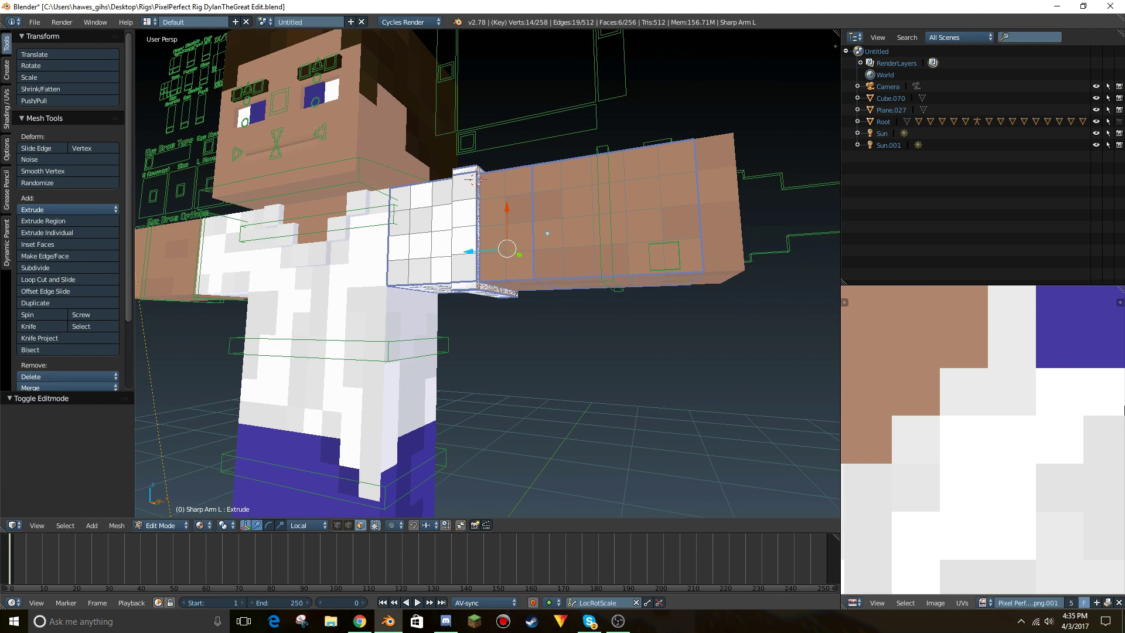
# Select the full row of collapsed UVs on the cuff's shoulder side and move it down along Y by about 0.19.
pyautogui.scroll(-5, 987, 502)
pyautogui.scroll(6, 1012, 486)
pyautogui.moveTo(1057, 374); pyautogui.dragTo(1053, 341, button='middle')
pyautogui.moveTo(913, 451); pyautogui.dragTo(1015, 417, button='middle')
pyautogui.scroll(1, 1016, 417)
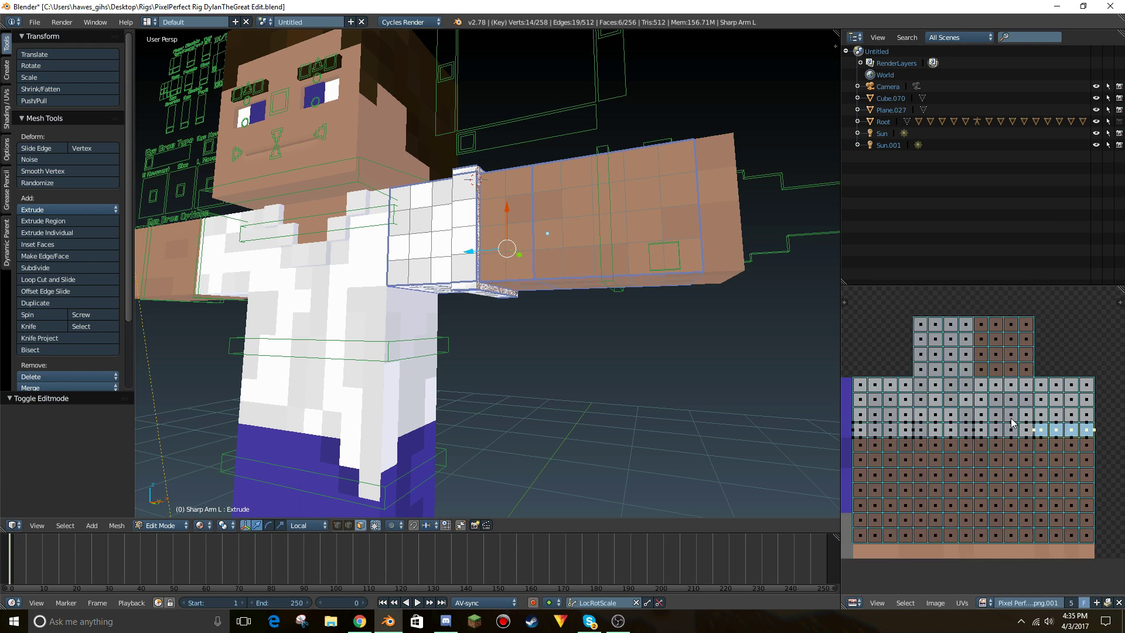
pyautogui.rightClick(1089, 428)
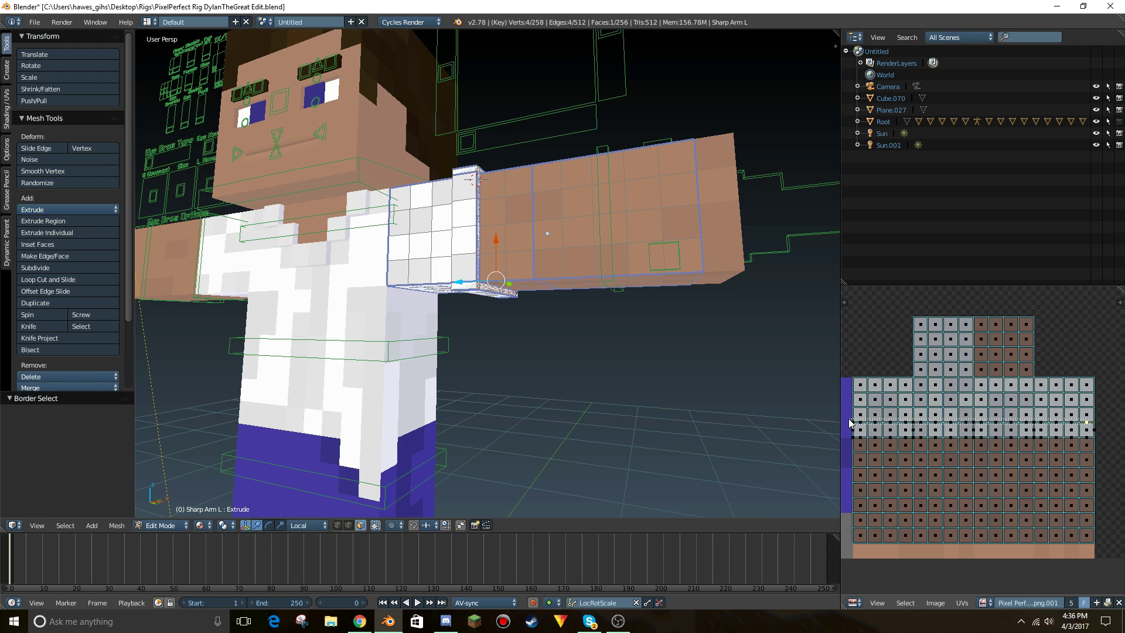
pyautogui.moveTo(850, 422); pyautogui.dragTo(850, 422)
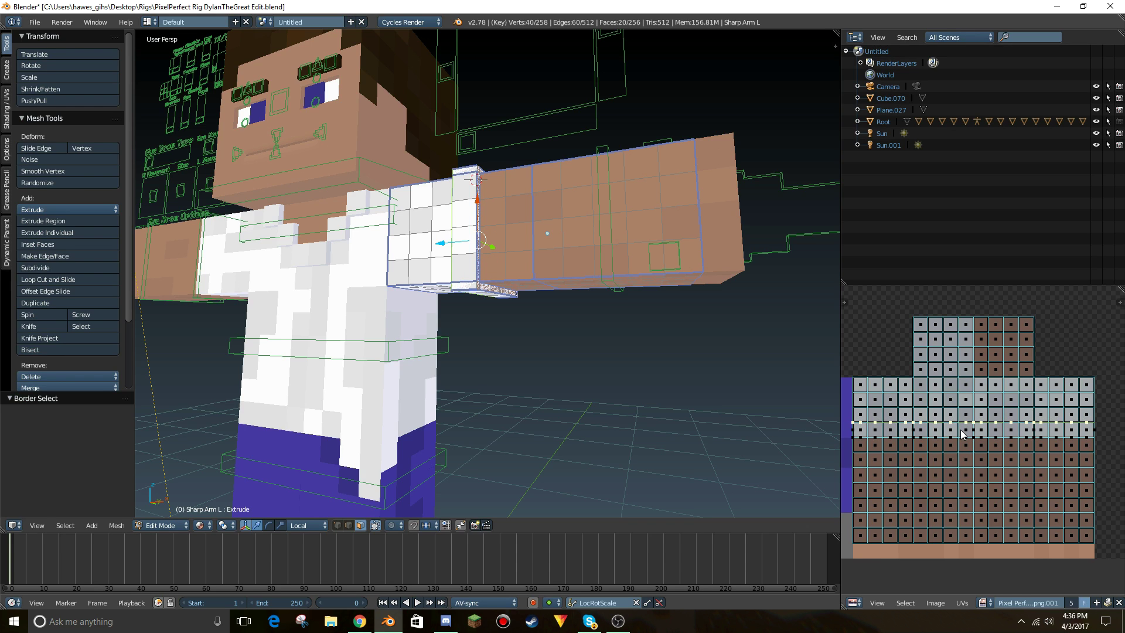
pyautogui.press('g')
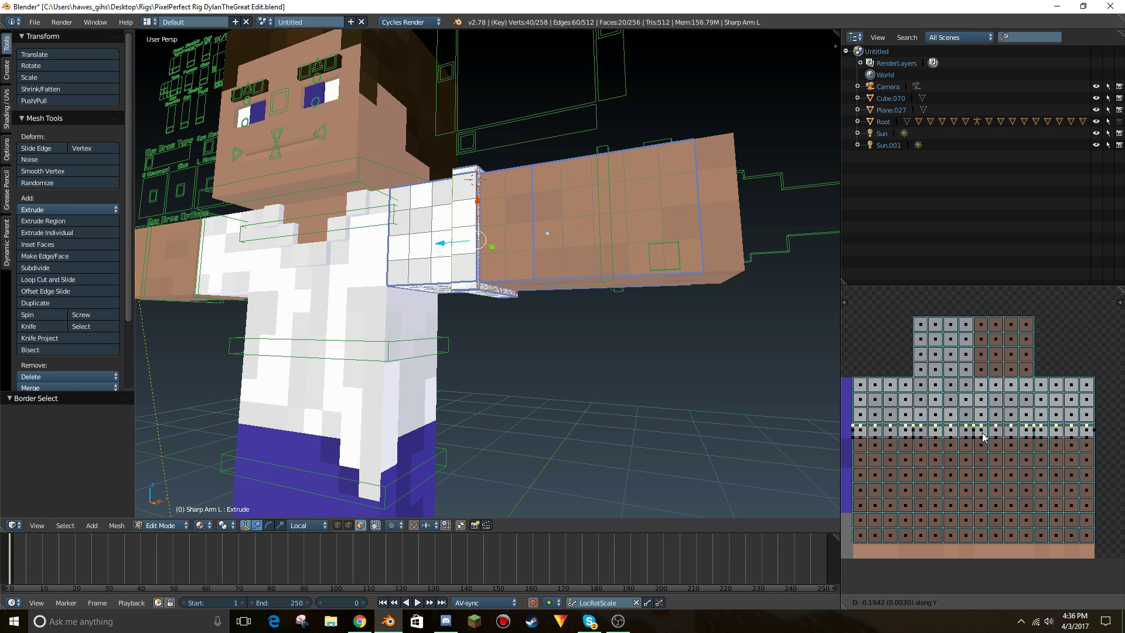
pyautogui.click(982, 438)
# Inspect the left cuff's side faces from the front and from below in Object mode.
pyautogui.press('Tab')
pyautogui.hotkey('shift', 'f')
pyautogui.press('a')
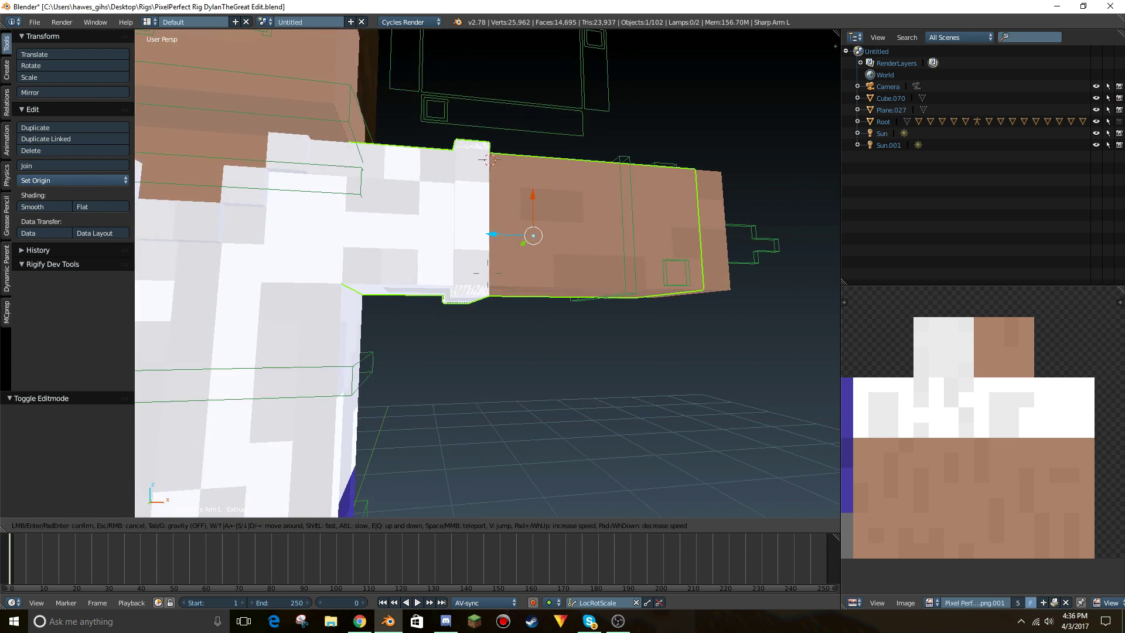
pyautogui.press('w')
pyautogui.press('d')
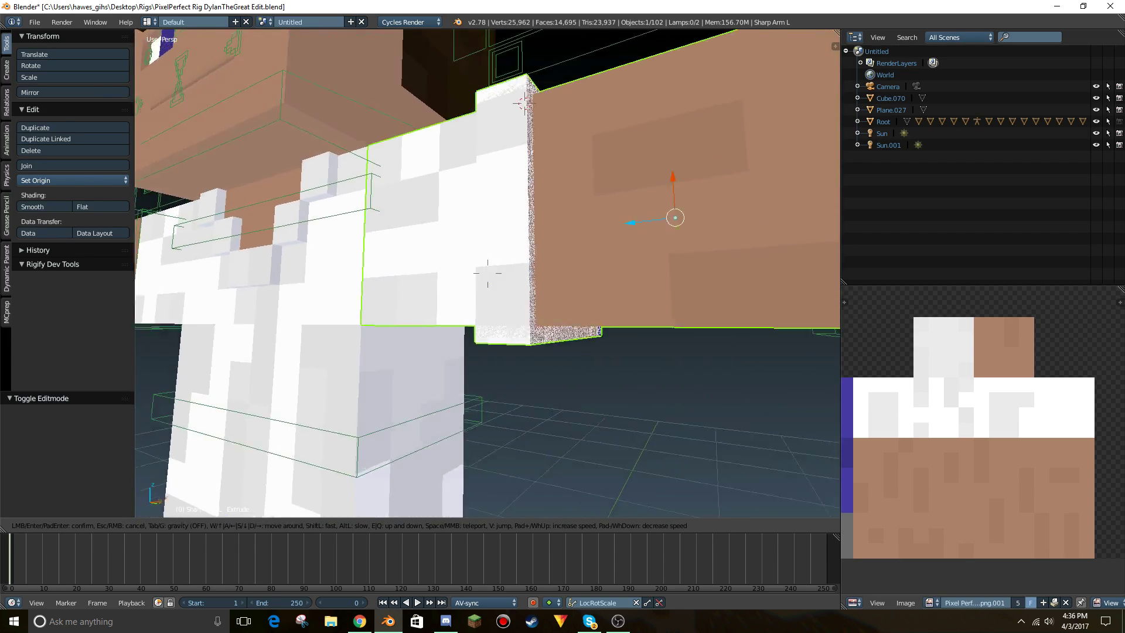
pyautogui.press('s')
pyautogui.press('q')
pyautogui.press('w')
pyautogui.click(487, 273)
pyautogui.press('Tab')
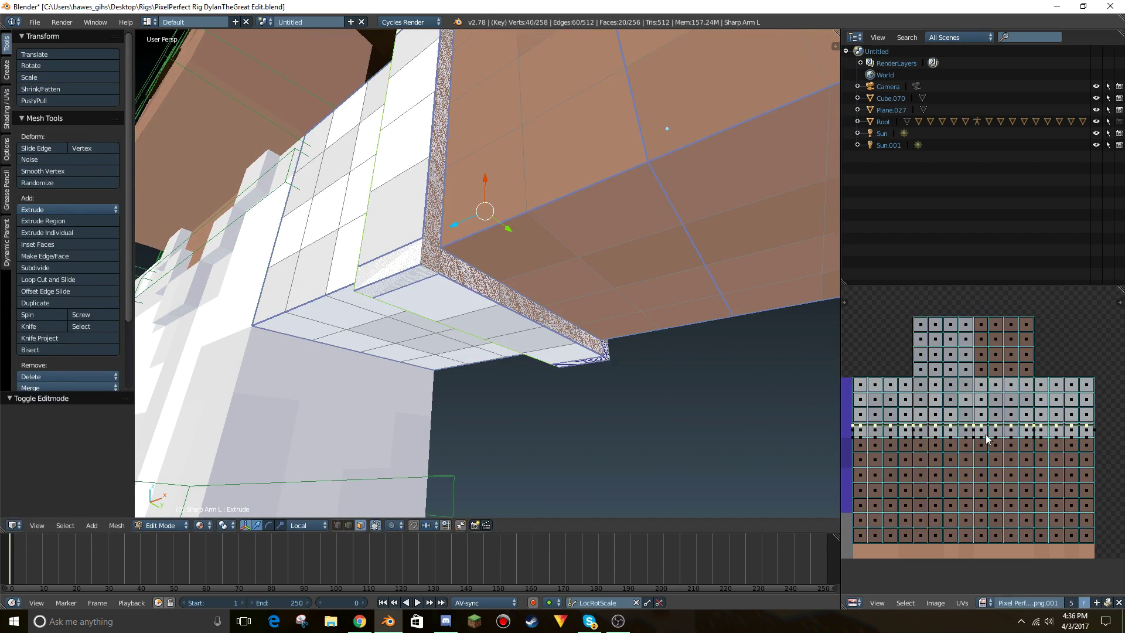
# Select the row of collapsed UVs on the cuff's hand side, move it along Y onto the white pixels, and leave Edit mode.
pyautogui.rightClick(859, 440)
pyautogui.press('n')
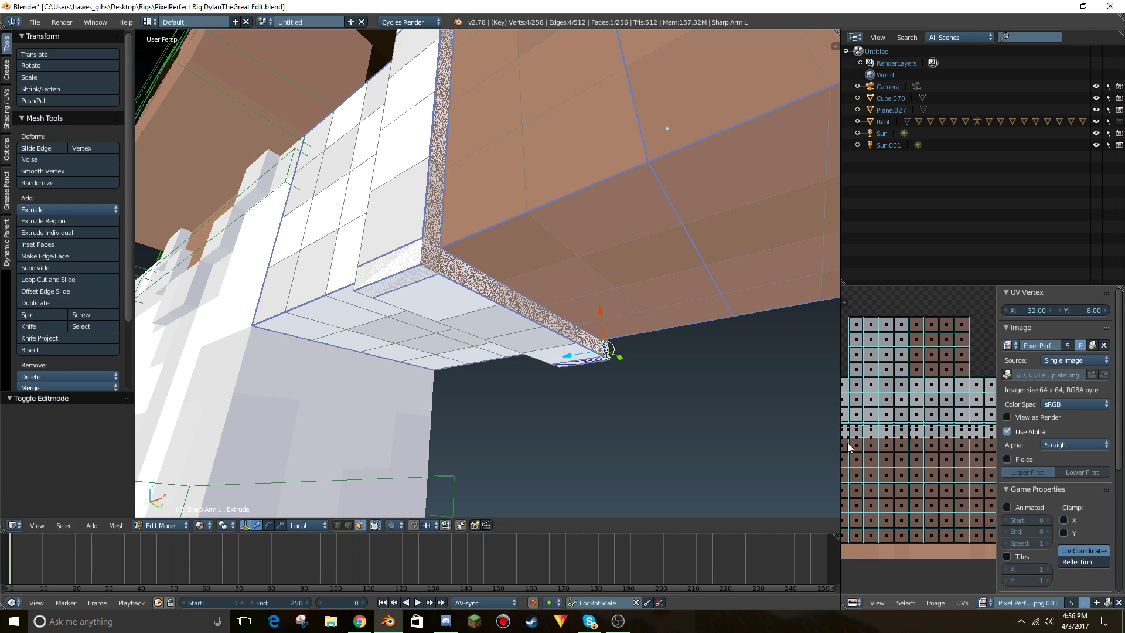
pyautogui.press('n')
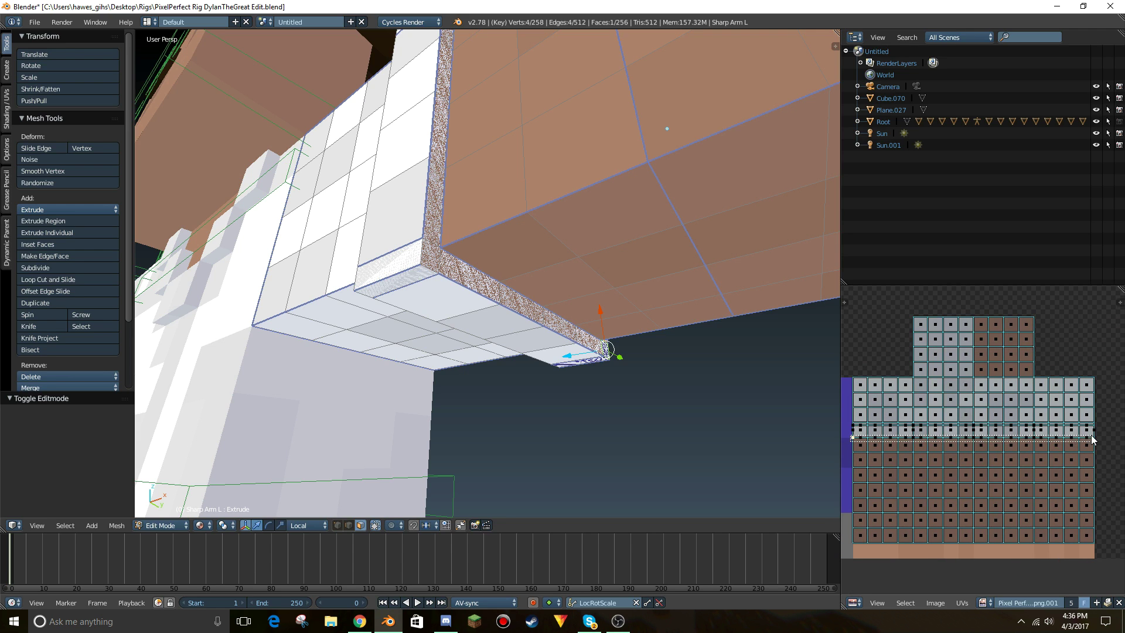
pyautogui.moveTo(1096, 439); pyautogui.dragTo(1096, 439)
pyautogui.press('g')
pyautogui.press('y')
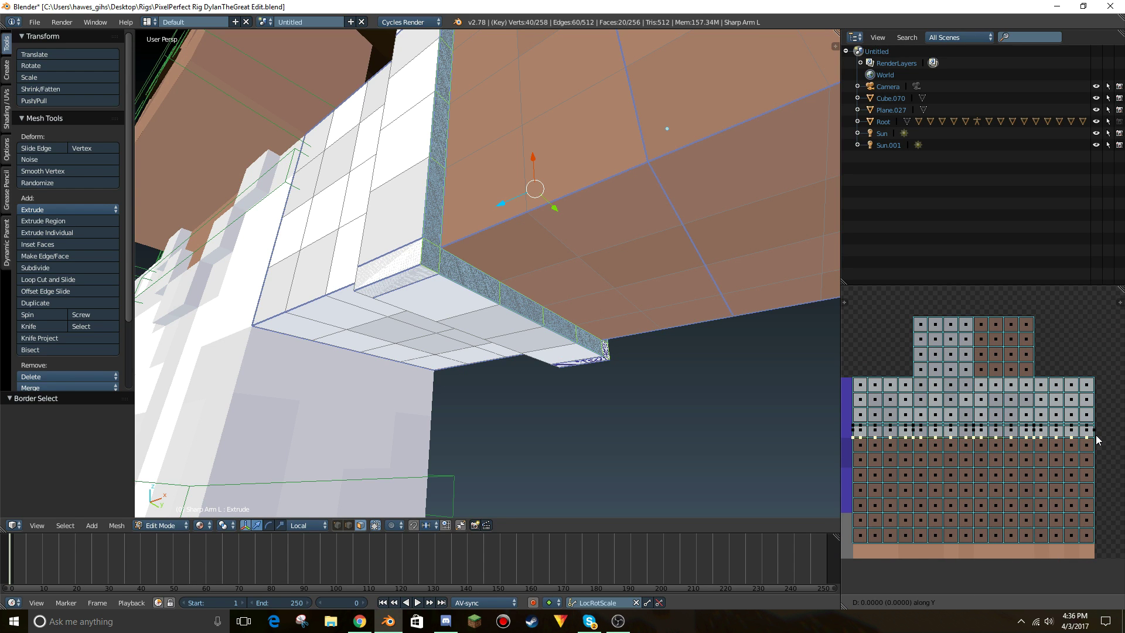
pyautogui.click(1100, 438)
pyautogui.press('Tab')
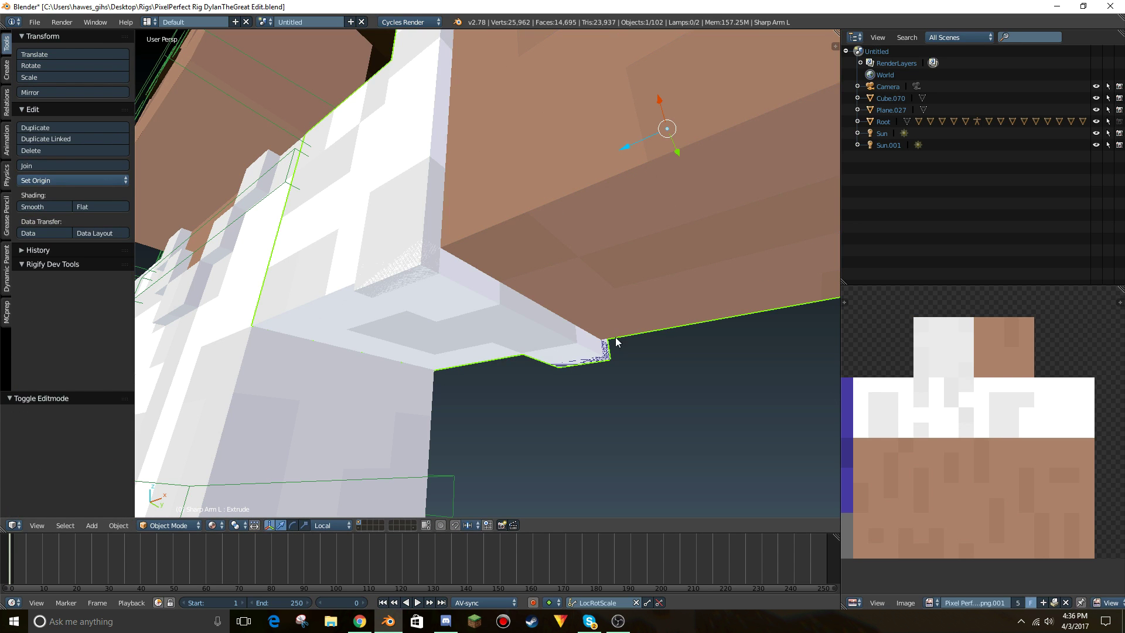
# Reopen the left arm in Edit mode and shift the collapsed UVs at the cuff's lower front corner by 0.003 along X.
pyautogui.press('Tab')
pyautogui.rightClick(420, 267)
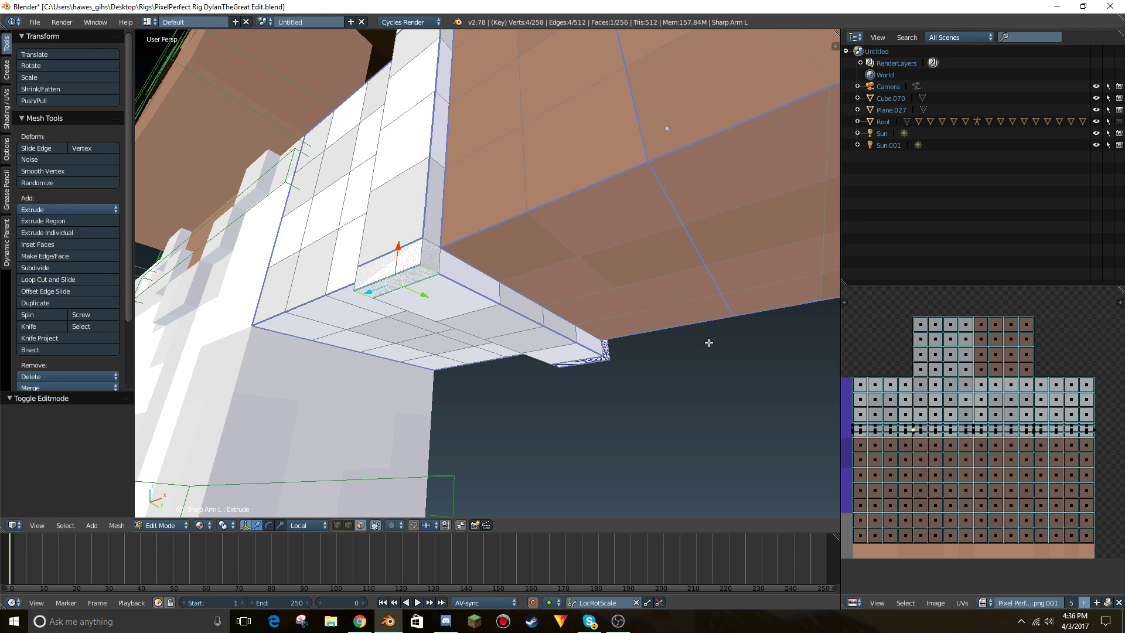
pyautogui.scroll(8, 1043, 440)
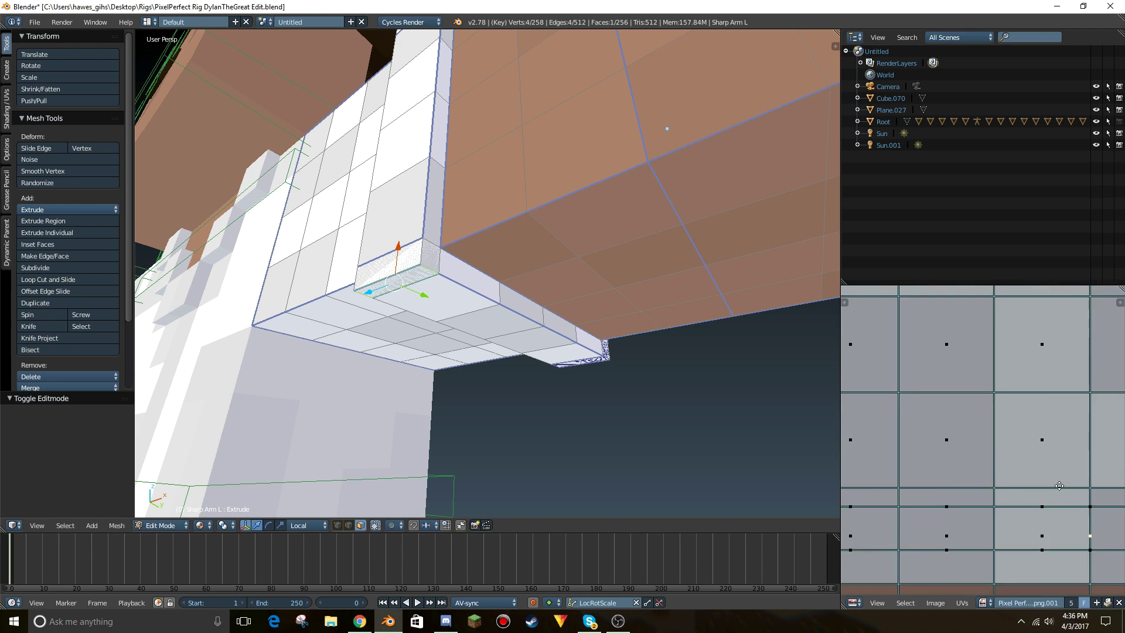
pyautogui.moveTo(1059, 485); pyautogui.dragTo(973, 423, button='middle')
pyautogui.scroll(1, 974, 476)
pyautogui.keyDown('shift'); pyautogui.rightClick(1010, 508); pyautogui.keyUp('shift')
pyautogui.keyDown('shift'); pyautogui.rightClick(1011, 455); pyautogui.keyUp('shift')
pyautogui.press('g')
pyautogui.press('x')
pyautogui.click(1039, 448)
# Shift the remaining collapsed UVs at this corner and those at the adjacent cuff corner along X.
pyautogui.rightClick(1006, 478)
pyautogui.press('g')
pyautogui.press('x')
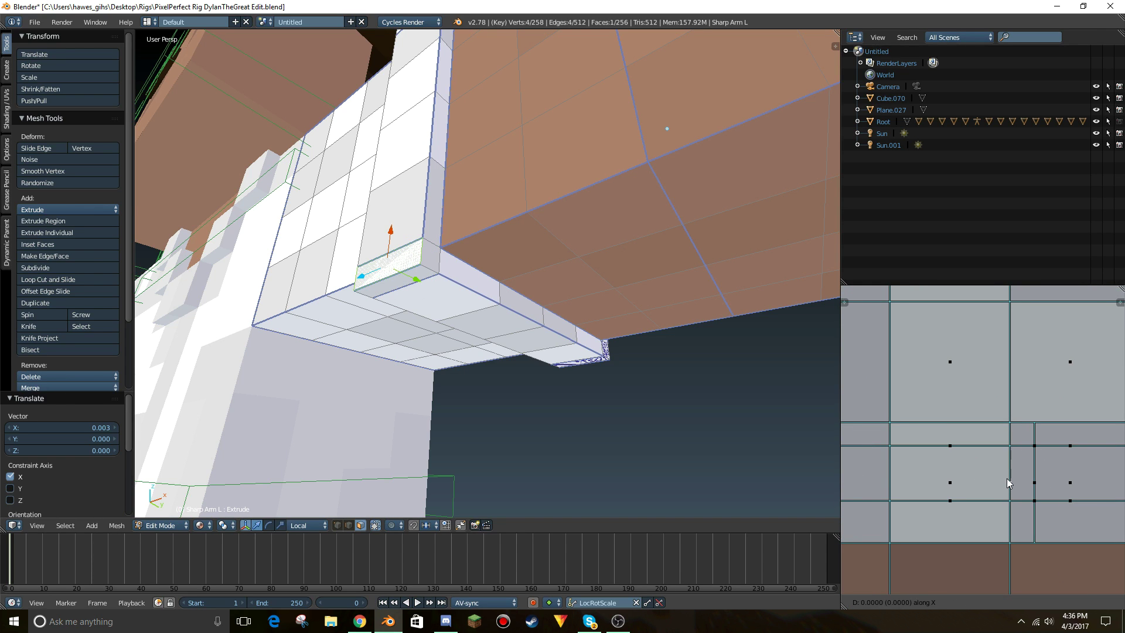
pyautogui.click(1020, 476)
pyautogui.scroll(-2, 1013, 481)
pyautogui.moveTo(1013, 482); pyautogui.dragTo(1124, 473, button='middle')
pyautogui.scroll(-3, 915, 455)
pyautogui.keyDown('shift'); pyautogui.rightClick(917, 439); pyautogui.keyUp('shift')
pyautogui.press('g')
pyautogui.press('x')
pyautogui.click(940, 470)
# Shift the collapsed UVs on both sides of the next cuff corner along X to give them width.
pyautogui.moveTo(944, 481); pyautogui.dragTo(971, 468, button='middle')
pyautogui.scroll(-2, 996, 471)
pyautogui.rightClick(955, 472)
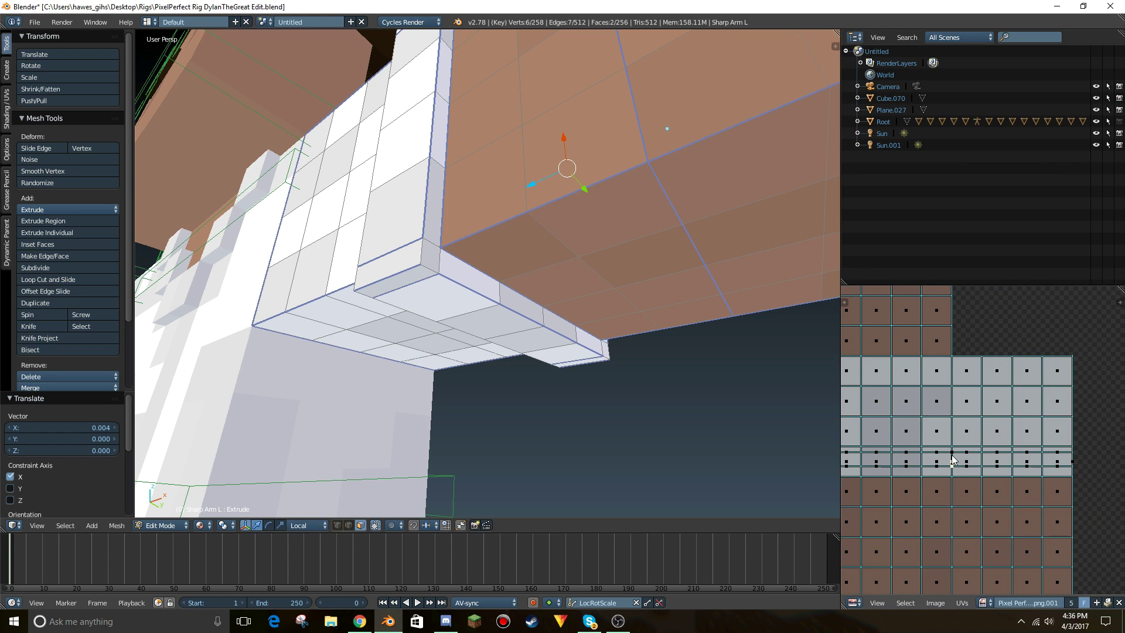
pyautogui.press('g')
pyautogui.press('x')
pyautogui.click(990, 468)
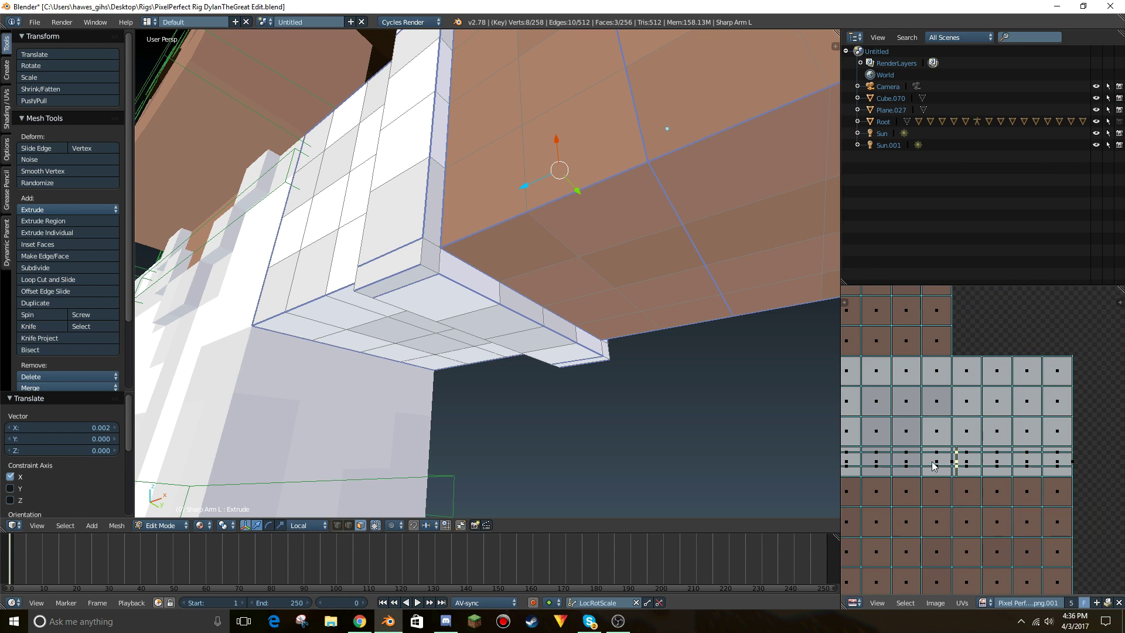
pyautogui.press('g')
pyautogui.press('x')
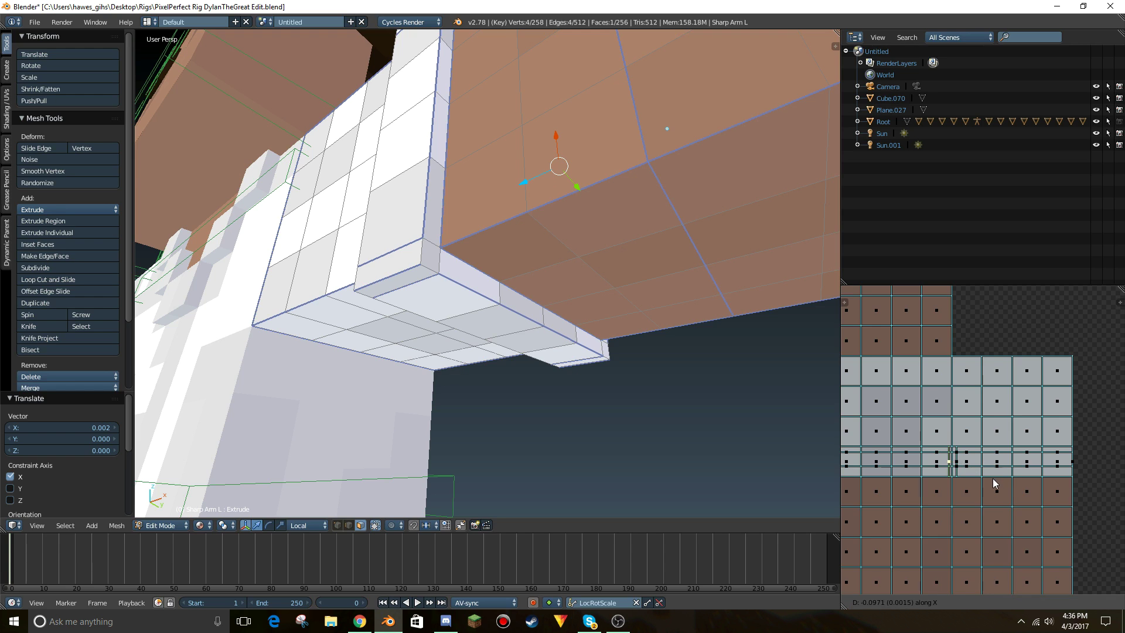
pyautogui.click(993, 477)
# Shift the last collapsed cuff UVs, at the outer end and the remaining corners of the layout, along X.
pyautogui.press('g')
pyautogui.press('x')
pyautogui.click(1070, 464)
pyautogui.moveTo(1020, 508); pyautogui.dragTo(1124, 501, button='middle')
pyautogui.press('g')
pyautogui.press('x')
pyautogui.click(994, 464)
pyautogui.press('g')
pyautogui.press('x')
pyautogui.click(1010, 469)
pyautogui.press('g')
pyautogui.press('x')
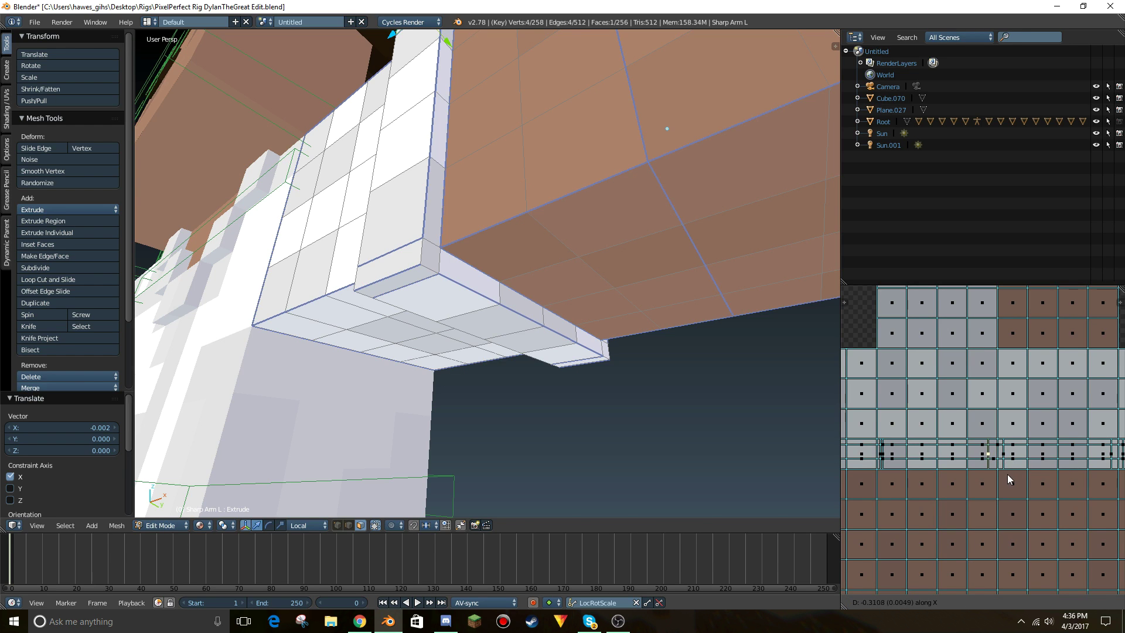
pyautogui.click(996, 449)
# Leave Edit mode and examine the textured left cuff from above, below and the front.
pyautogui.press('Tab')
pyautogui.hotkey('shift', 'f')
pyautogui.press('s')
pyautogui.press('e')
pyautogui.press('w')
pyautogui.press('e')
pyautogui.press('s')
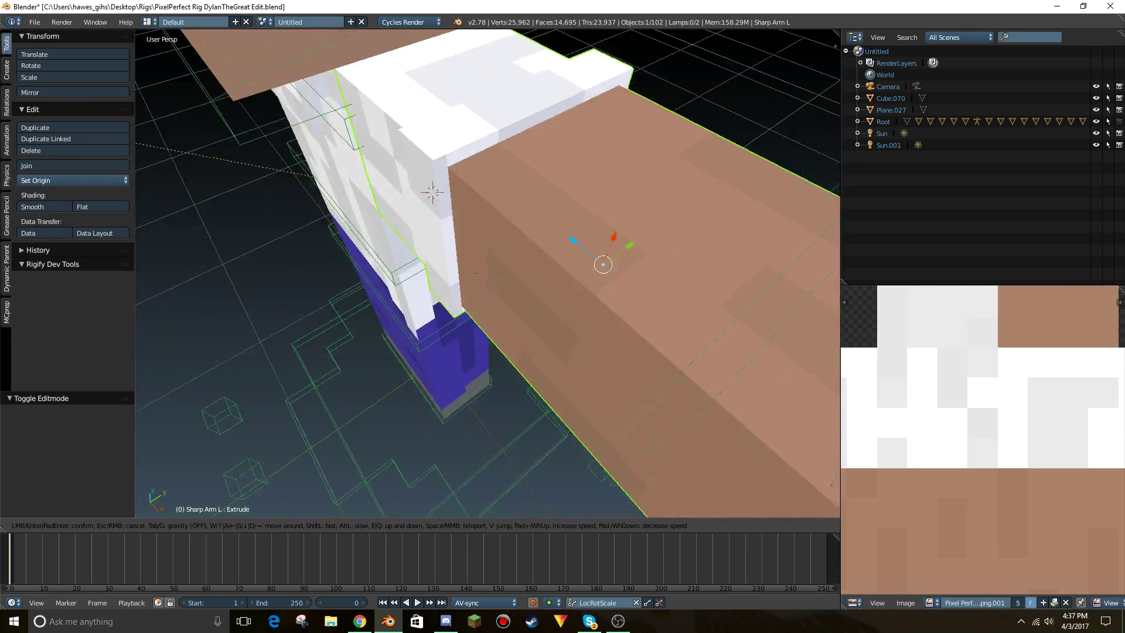
pyautogui.press('a')
pyautogui.press('q')
pyautogui.press('s')
pyautogui.press('a')
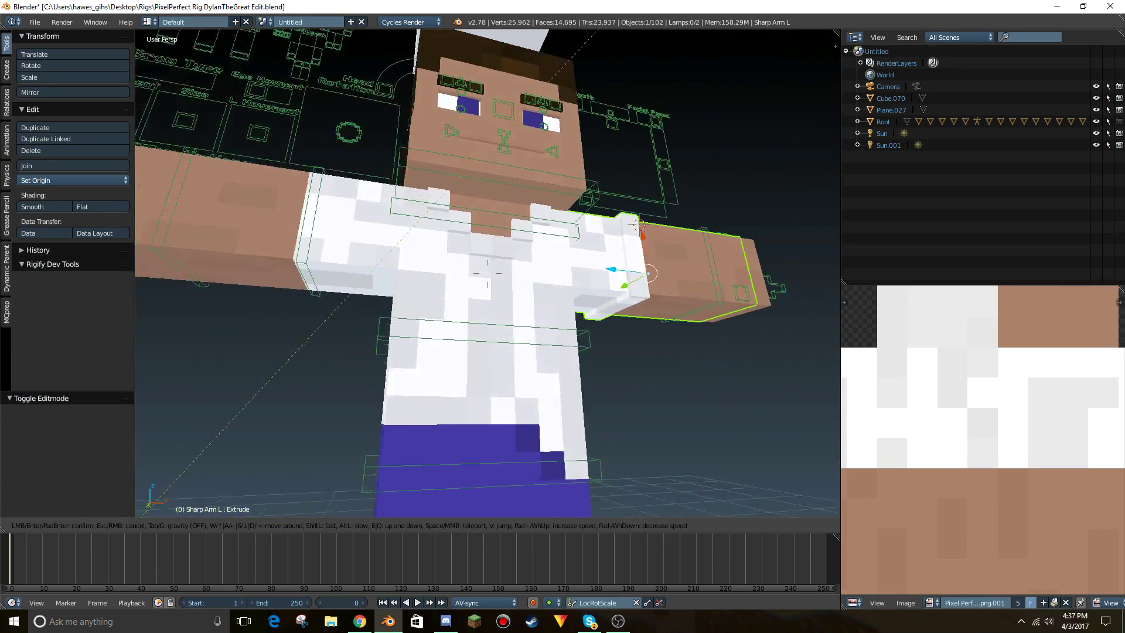
pyautogui.click(487, 273)
# Select the right arm, open it in Edit mode and bring its sleeve into close view.
pyautogui.rightClick(498, 267)
pyautogui.press('Tab')
pyautogui.hotkey('shift', 'f')
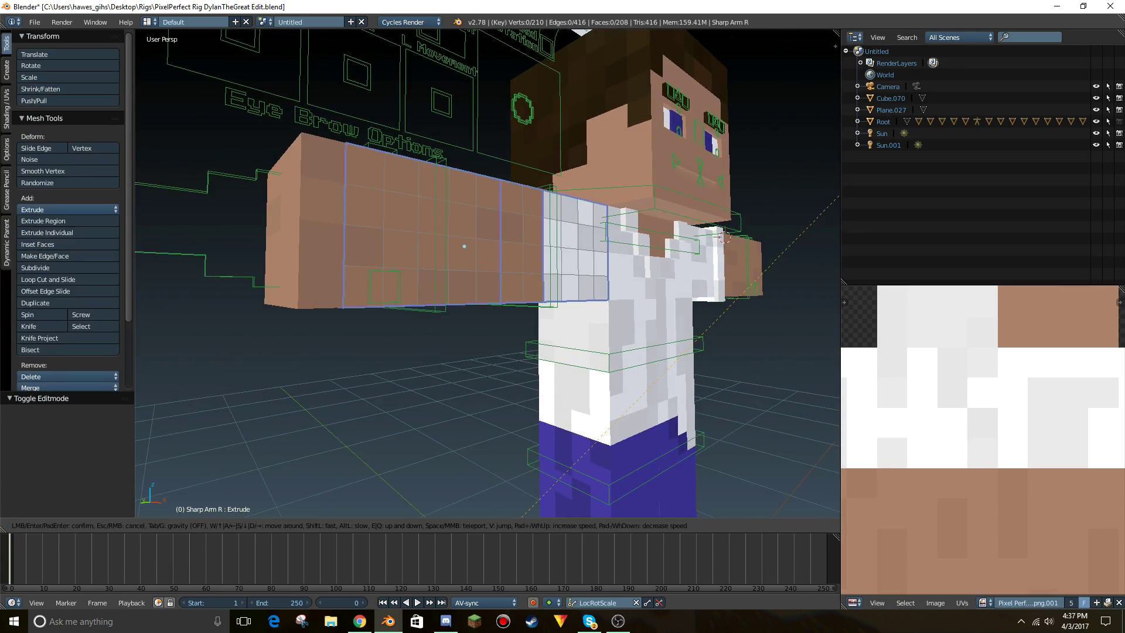
pyautogui.press('w')
pyautogui.press('e')
pyautogui.click(488, 273)
# Select the right cuff's front faces, enable vertex snapping and extrude them by 0.024, snapped to the left cuff.
pyautogui.rightClick(484, 278)
pyautogui.keyDown('shift'); pyautogui.rightClick(482, 243); pyautogui.keyUp('shift')
pyautogui.keyDown('shift'); pyautogui.rightClick(483, 199); pyautogui.keyUp('shift')
pyautogui.keyDown('shift'); pyautogui.rightClick(484, 155); pyautogui.keyUp('shift')
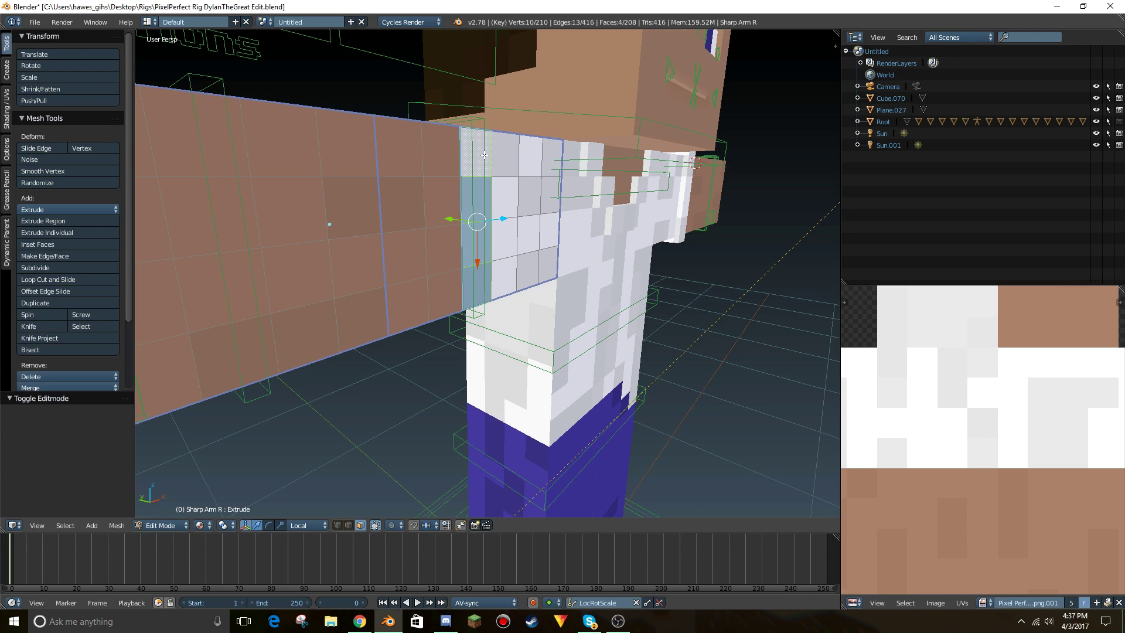
pyautogui.click(413, 525)
pyautogui.click(425, 525)
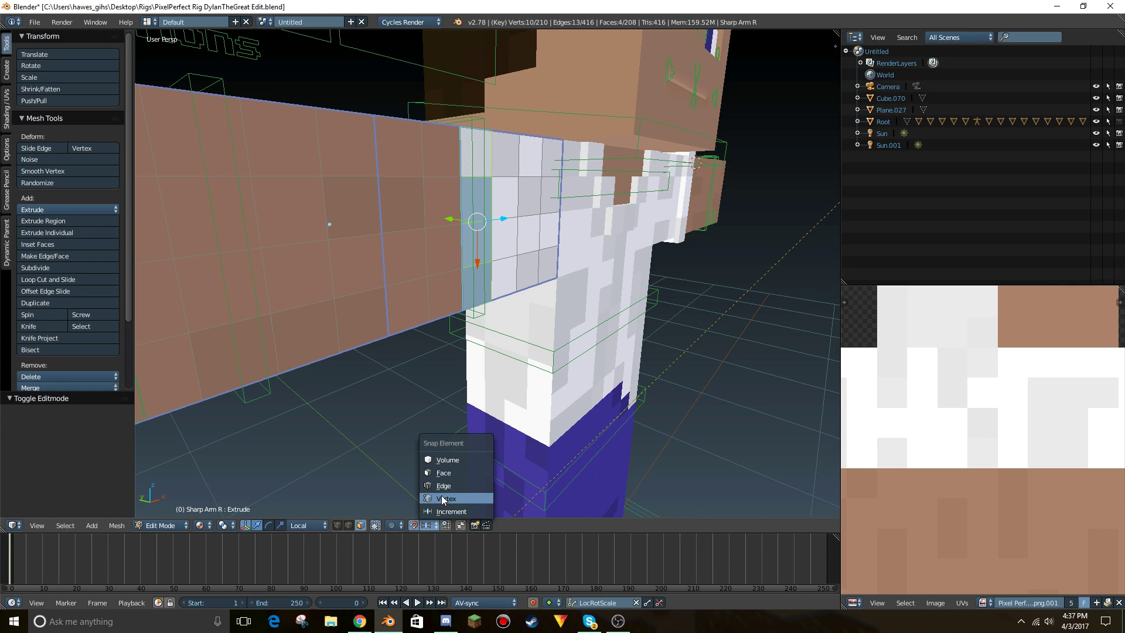
pyautogui.click(465, 497)
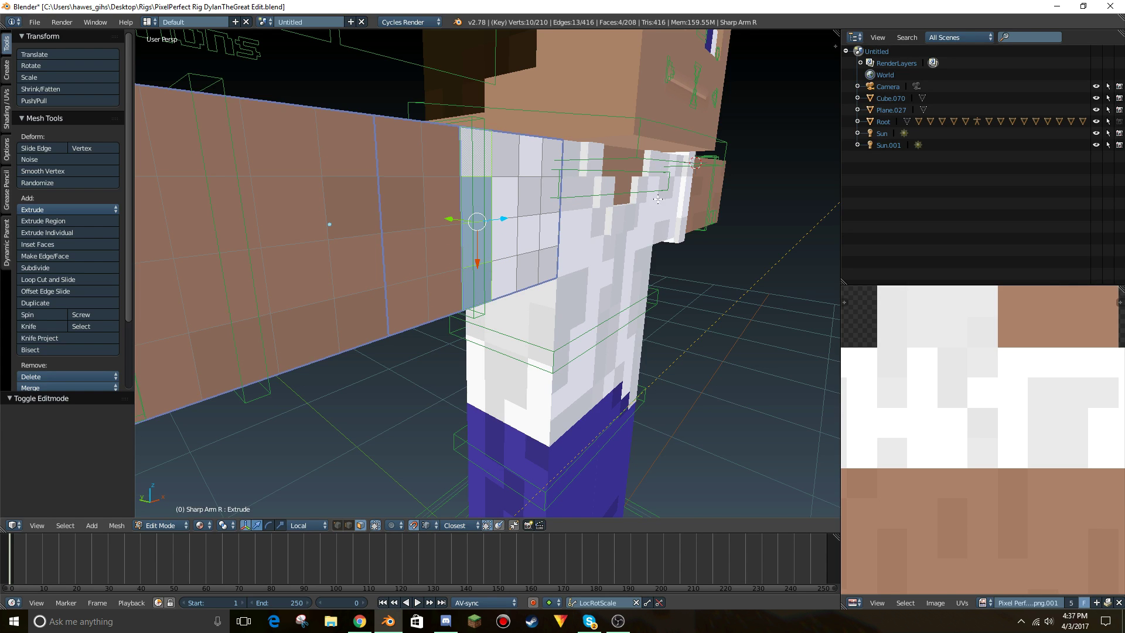
pyautogui.click(436, 525)
pyautogui.click(444, 497)
pyautogui.press('e')
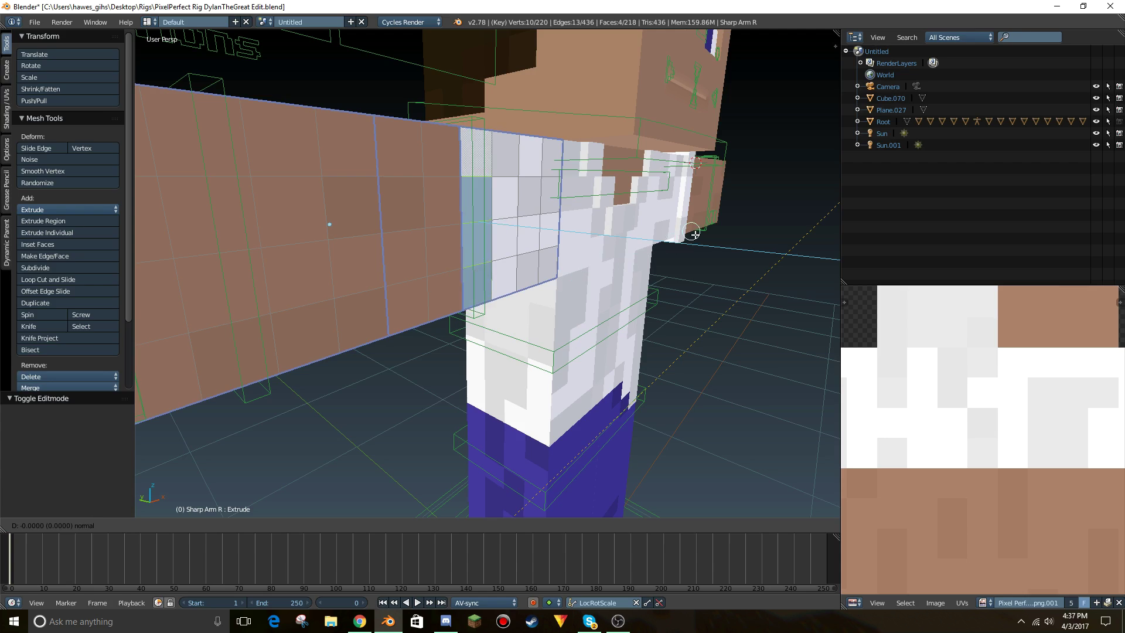
pyautogui.click(678, 244)
# Select the row of top faces along the right cuff and extrude them by 0.023, snapped to the left cuff.
pyautogui.moveTo(678, 245); pyautogui.dragTo(479, 273, button='middle')
pyautogui.rightClick(477, 274)
pyautogui.keyDown('shift'); pyautogui.rightClick(493, 296); pyautogui.keyUp('shift')
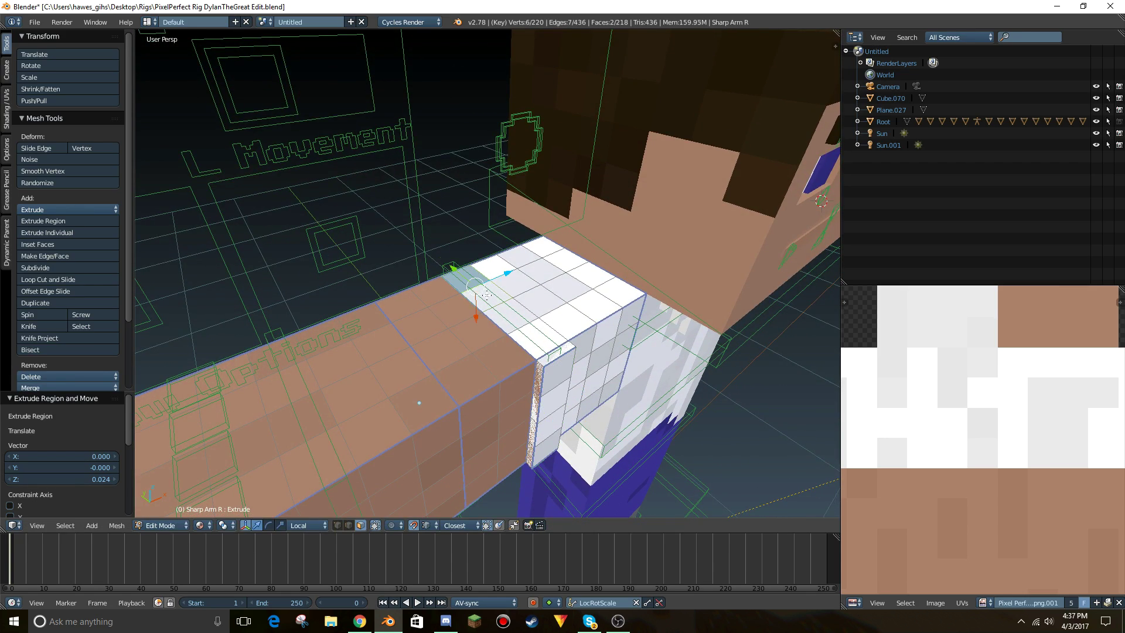
pyautogui.keyDown('shift'); pyautogui.rightClick(515, 318); pyautogui.keyUp('shift')
pyautogui.keyDown('shift'); pyautogui.rightClick(537, 338); pyautogui.keyUp('shift')
pyautogui.keyDown('shift'); pyautogui.rightClick(564, 354); pyautogui.keyUp('shift')
pyautogui.moveTo(564, 354); pyautogui.dragTo(509, 275, button='middle')
pyautogui.press('e')
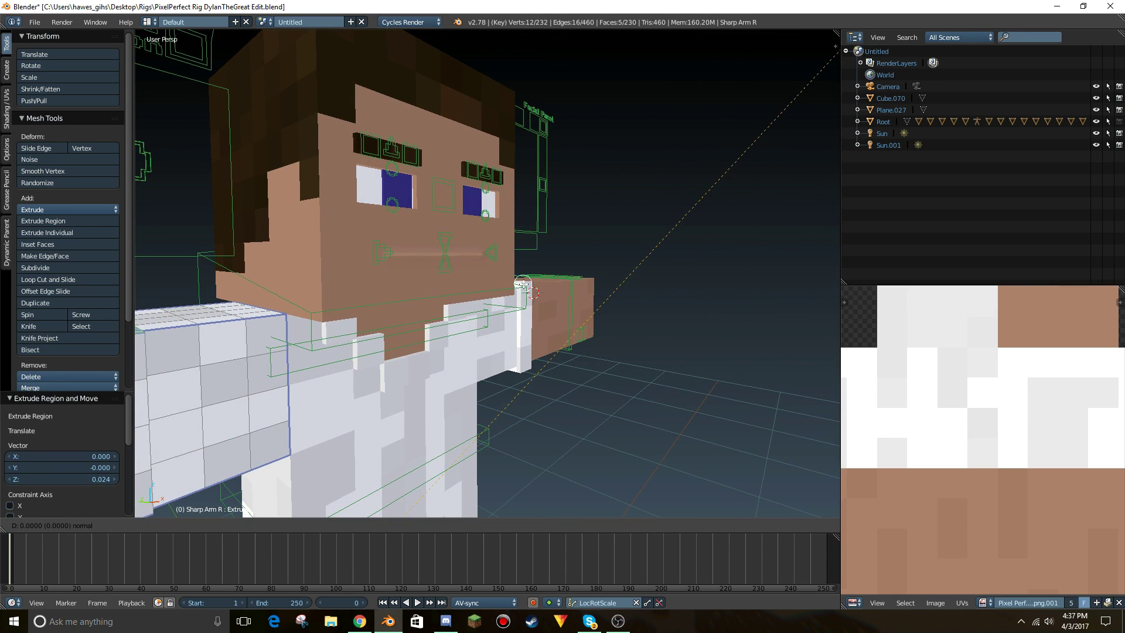
pyautogui.click(528, 282)
pyautogui.hotkey('shift', 'f')
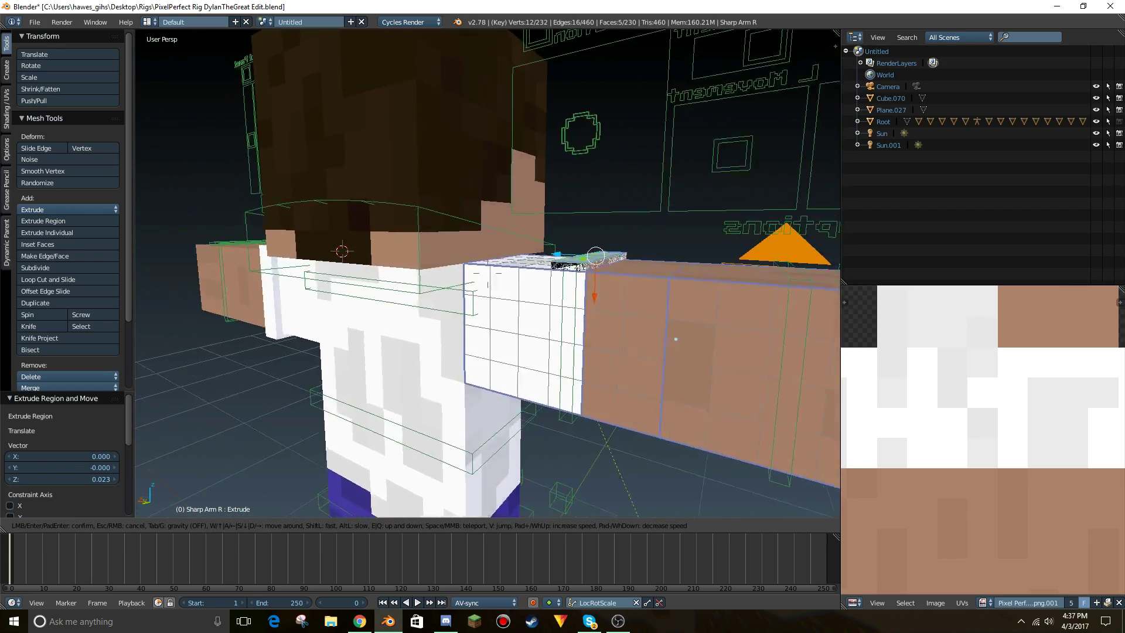
# Select the column of back faces along the right cuff and extrude them by 0.030, snapped to the left cuff.
pyautogui.click(487, 273)
pyautogui.rightClick(546, 195)
pyautogui.keyDown('shift'); pyautogui.rightClick(545, 224); pyautogui.keyUp('shift')
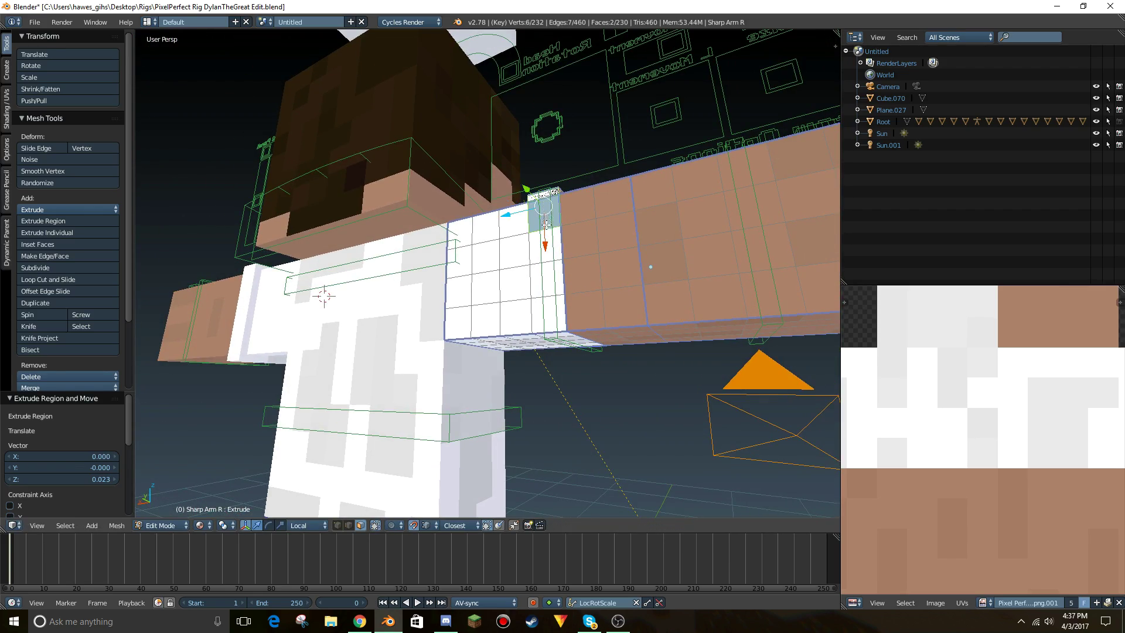
pyautogui.keyDown('ctrl'); pyautogui.rightClick(544, 306); pyautogui.keyUp('ctrl')
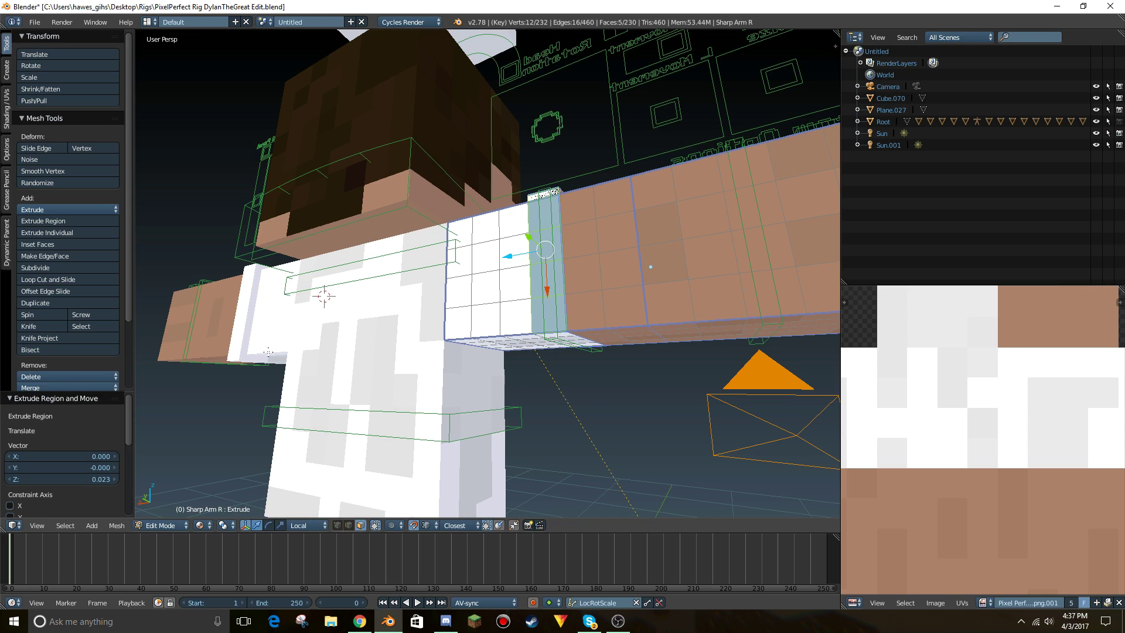
pyautogui.press('e')
pyautogui.click(225, 354)
# Select the row of underside faces along the right cuff and extrude them.
pyautogui.hotkey('shift', 'f')
pyautogui.press('d')
pyautogui.press('q')
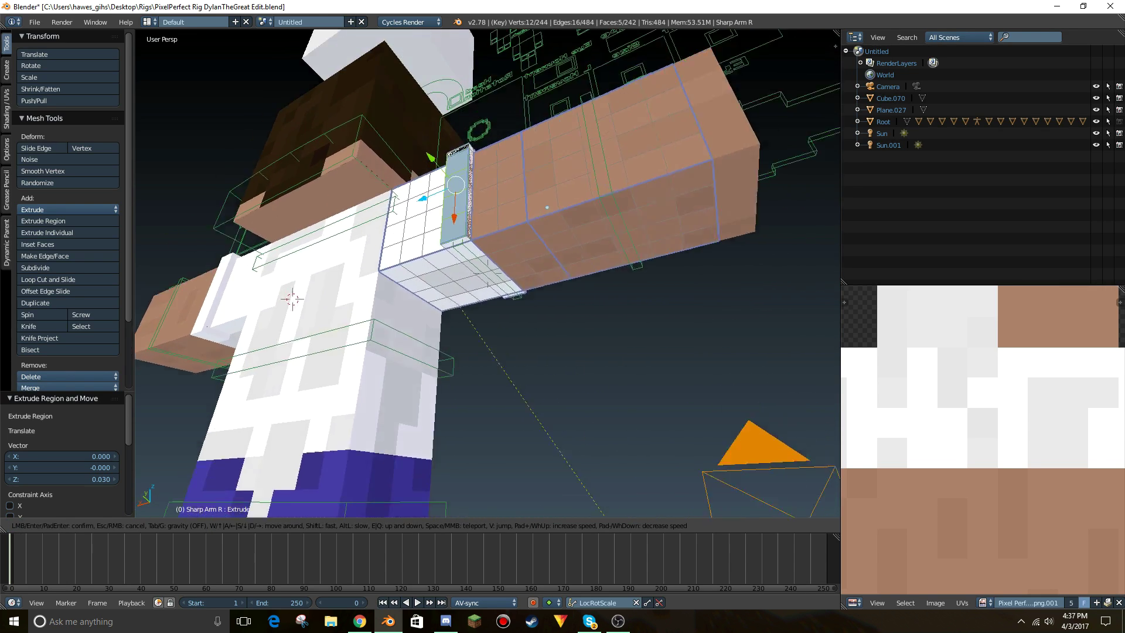
pyautogui.press('Return')
pyautogui.rightClick(494, 274)
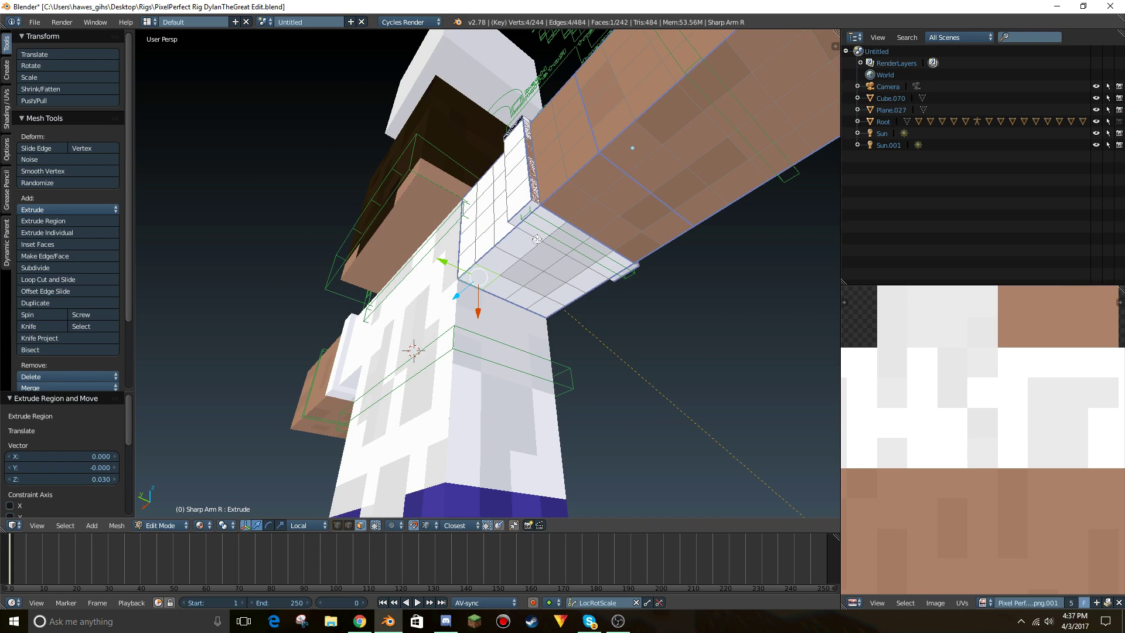
pyautogui.press('v')
pyautogui.press('v')
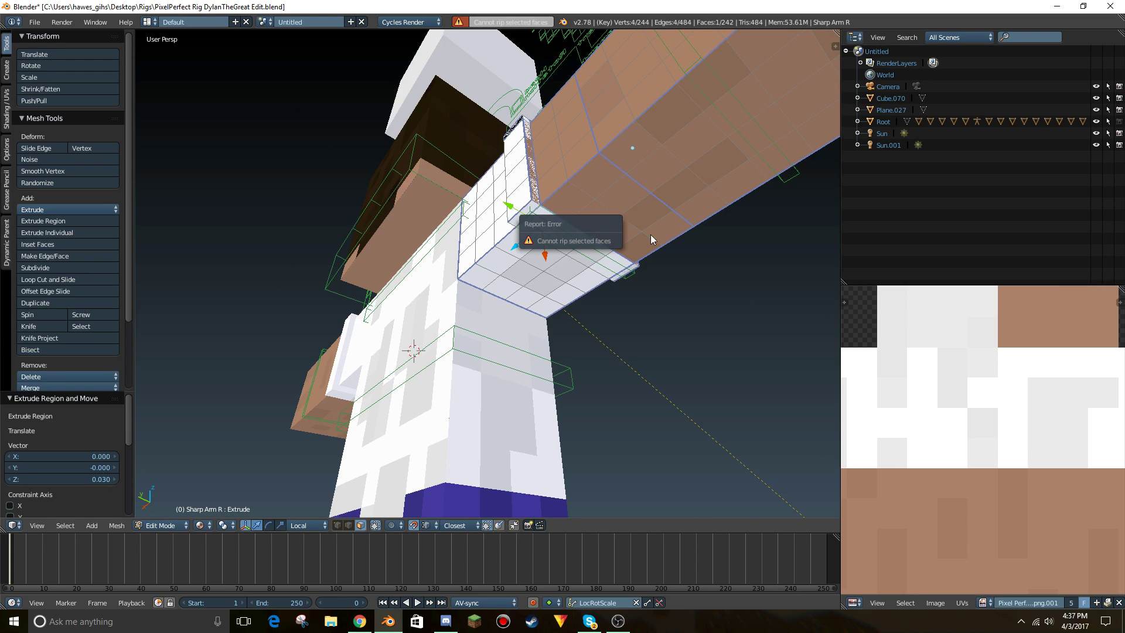
pyautogui.moveTo(527, 218); pyautogui.dragTo(621, 270)
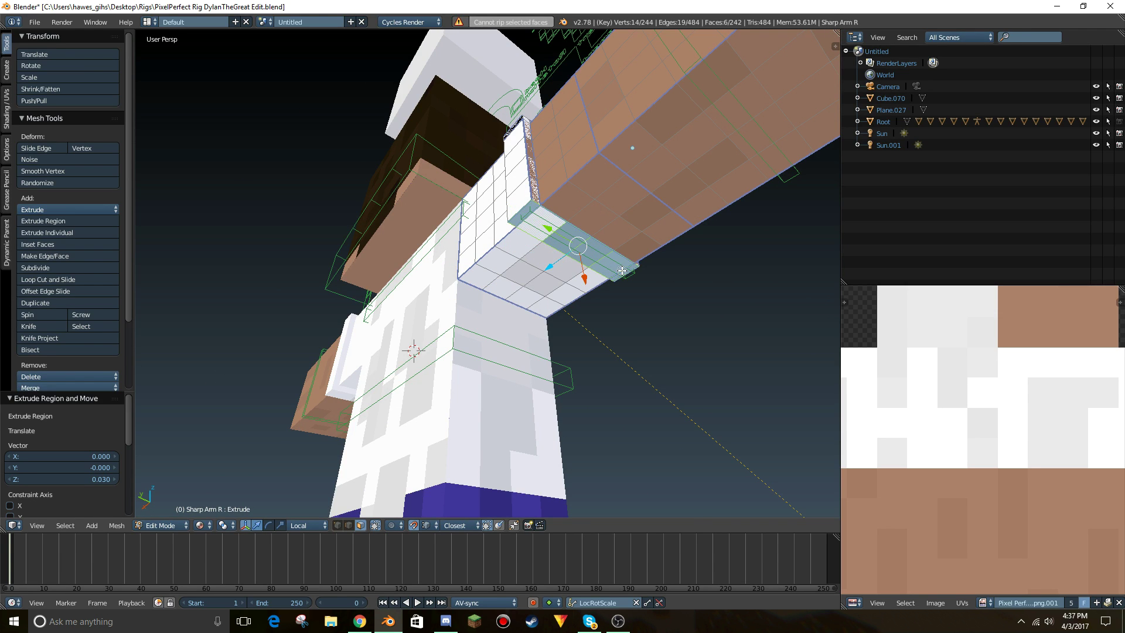
pyautogui.press('e')
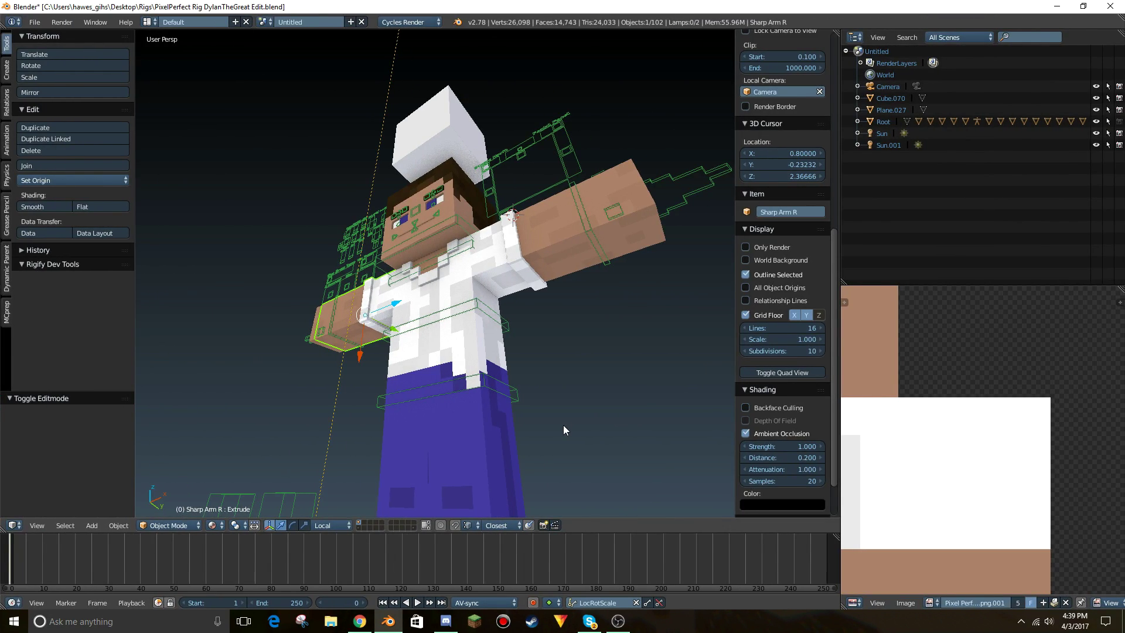
# Examine the sleeve cuffs on both arms and the shirt collar from the front, the sides and below.
pyautogui.hotkey('shift', 'f')
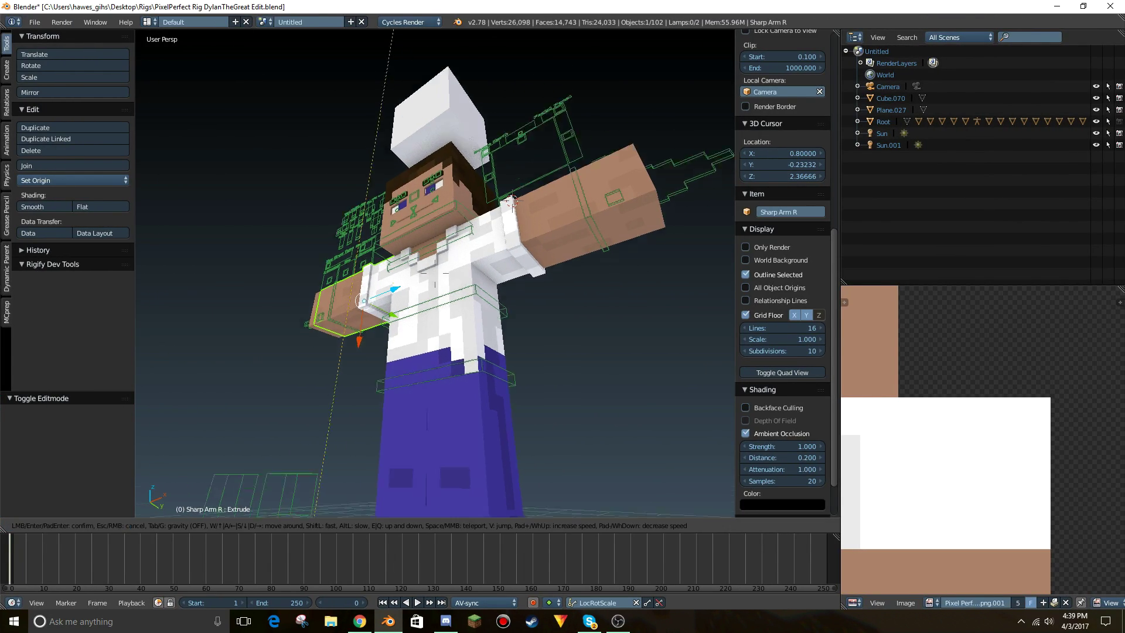
pyautogui.press('e')
pyautogui.press('w')
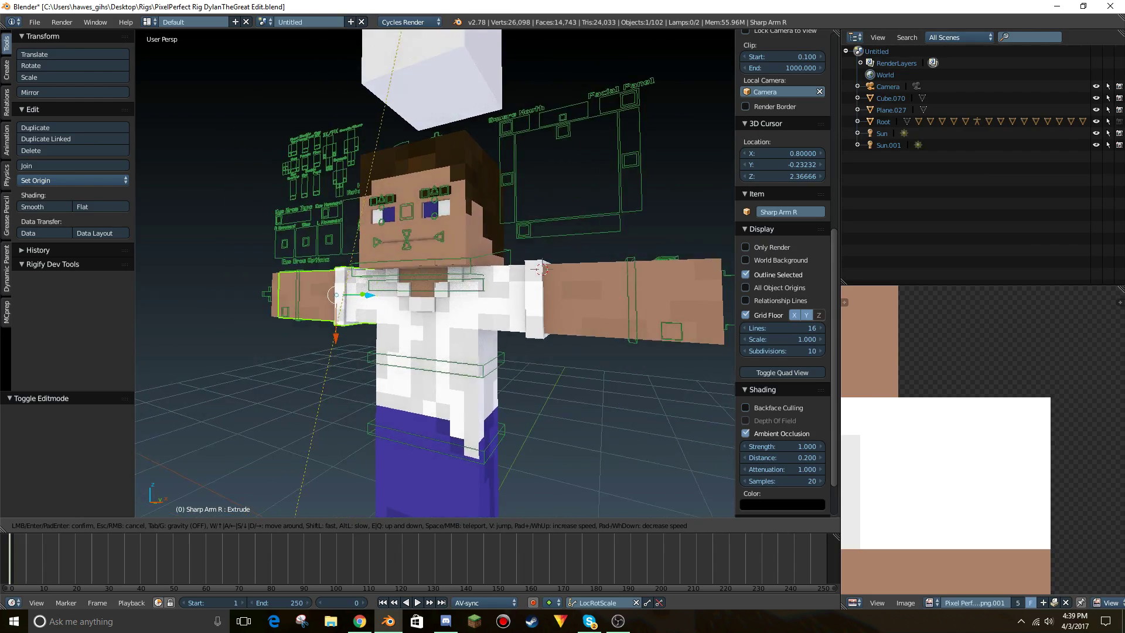
pyautogui.press('w')
pyautogui.press('a')
pyautogui.press('q')
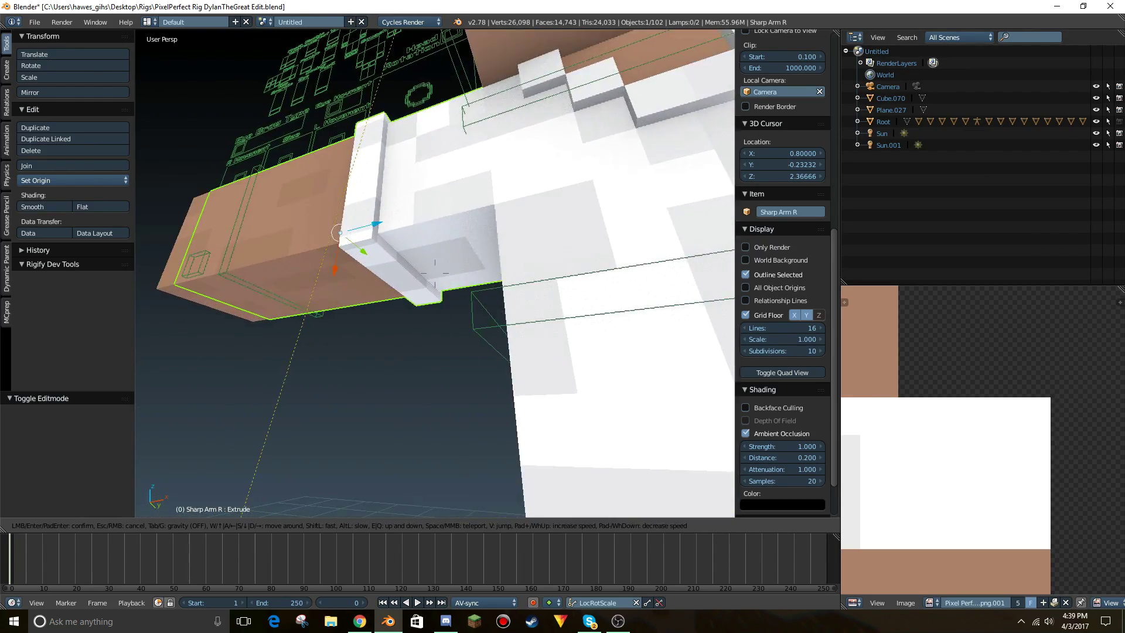
pyautogui.press('s')
pyautogui.press('d')
pyautogui.press('e')
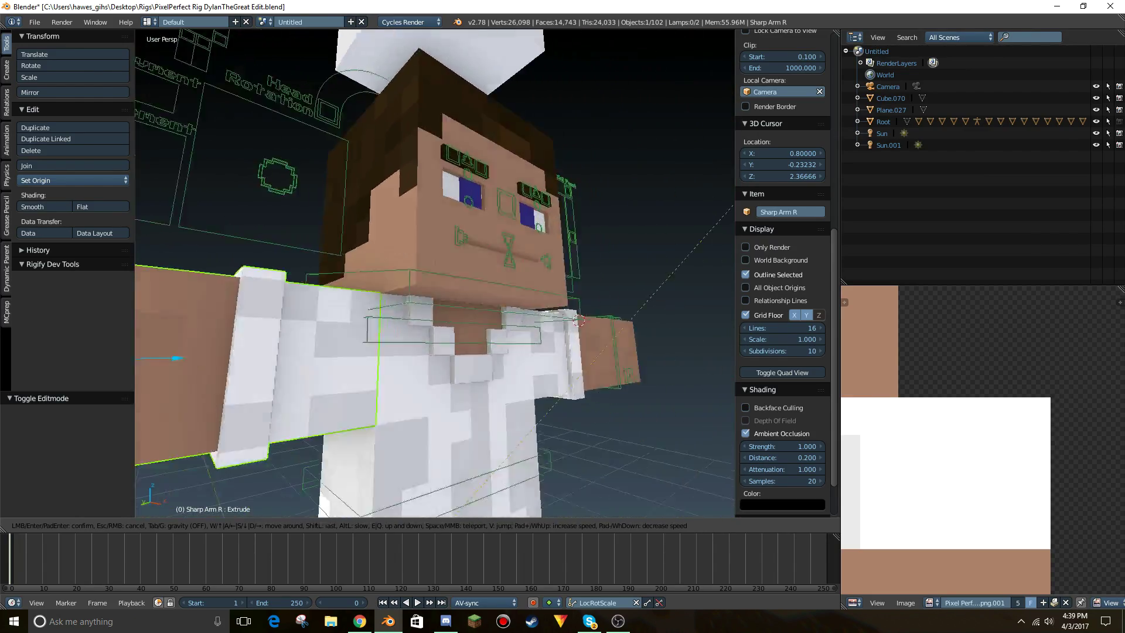
pyautogui.press('d')
pyautogui.press('q')
pyautogui.press('w')
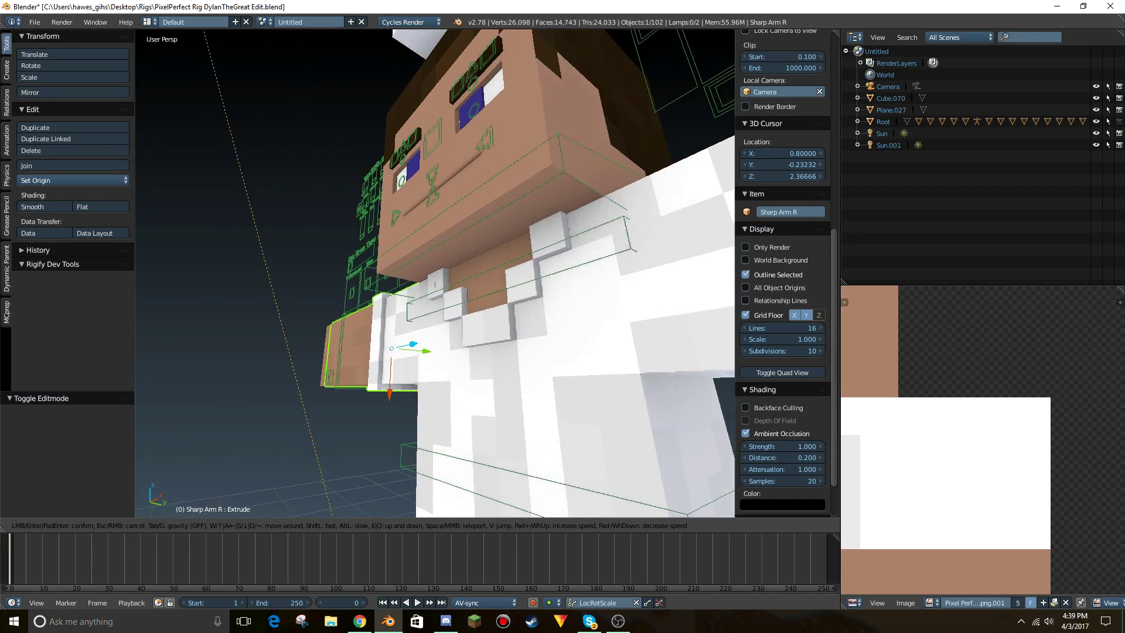
pyautogui.press('s')
pyautogui.press('Escape')
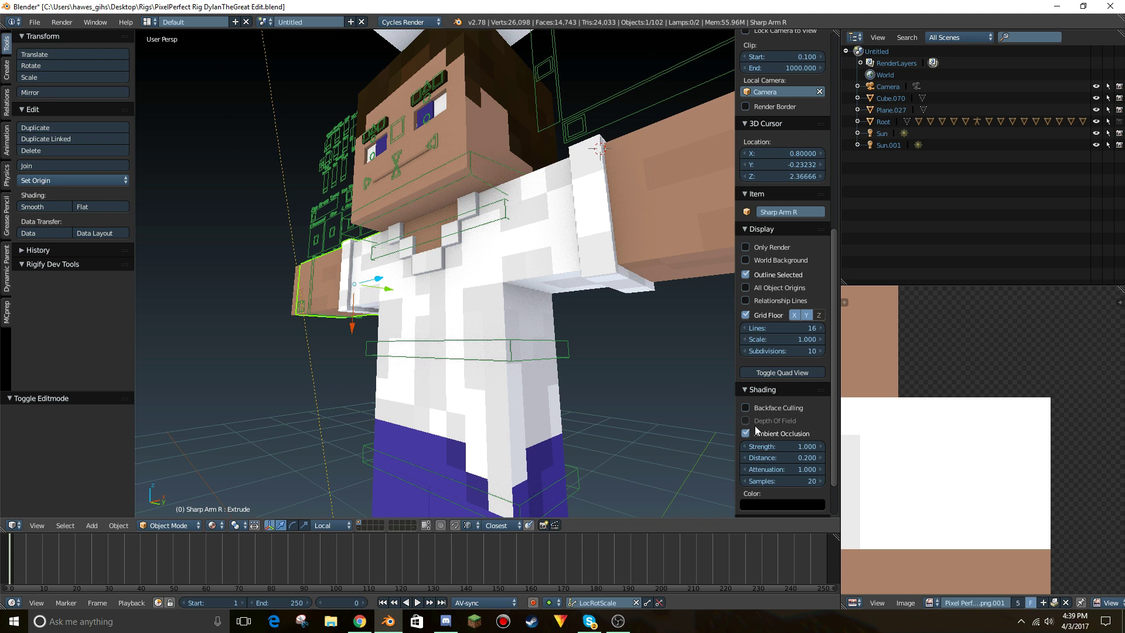
# Toggle the viewport's Ambient Occlusion off and on, and examine the face and the extruded shirt collar up close.
pyautogui.click(751, 432)
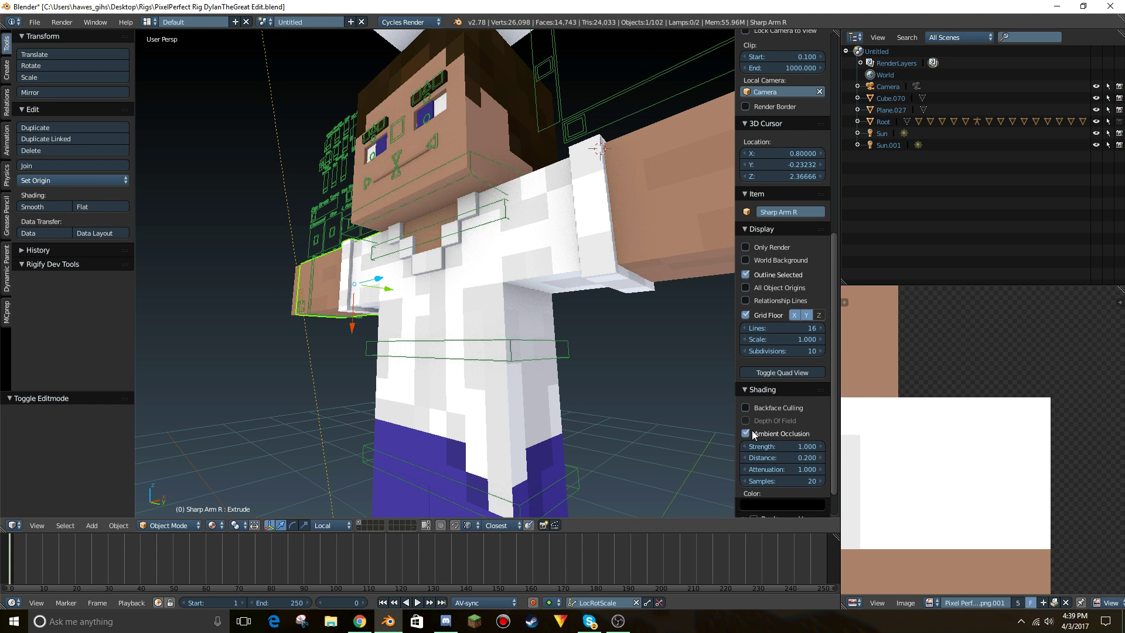
pyautogui.click(746, 432)
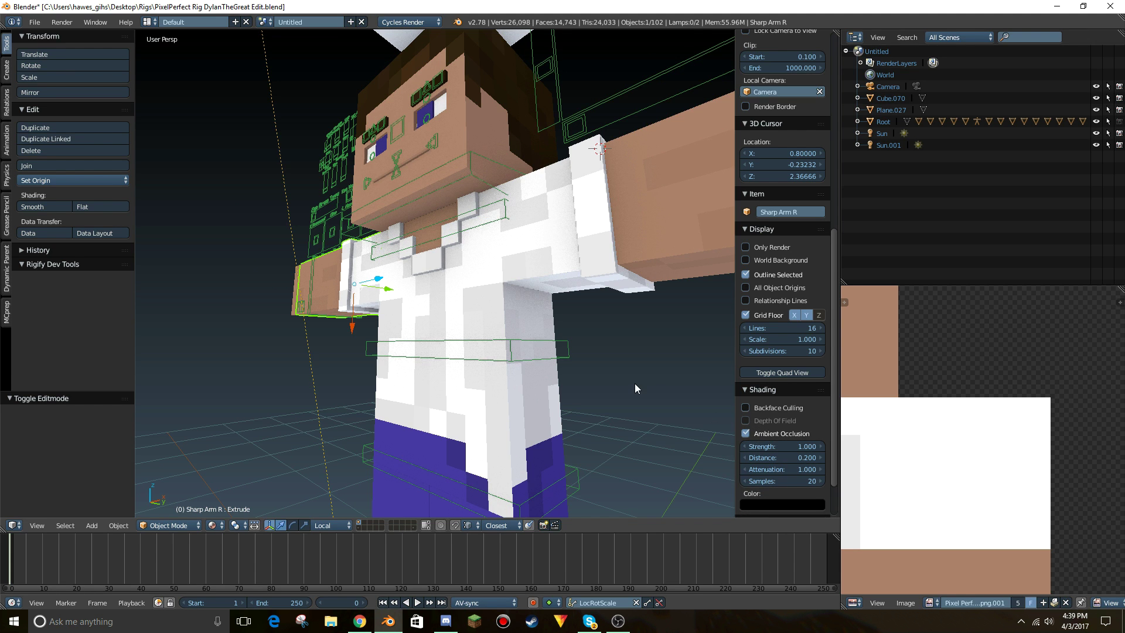
pyautogui.hotkey('shift', 'f')
pyautogui.press('s')
pyautogui.press('w')
pyautogui.press('a')
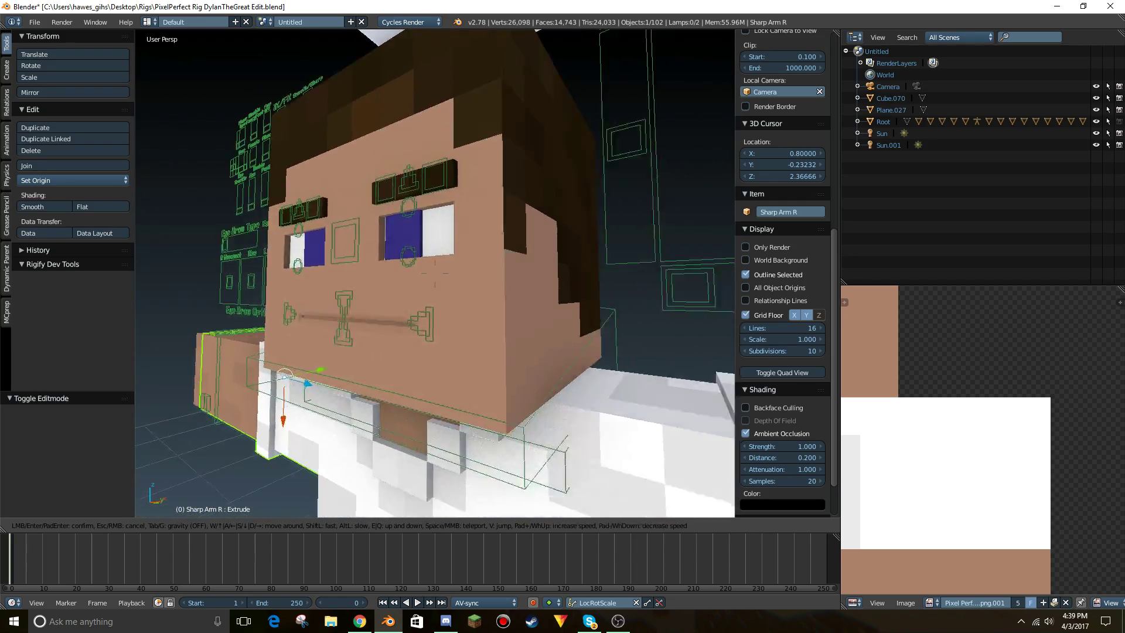
pyautogui.press('s')
pyautogui.press('w')
pyautogui.press('a')
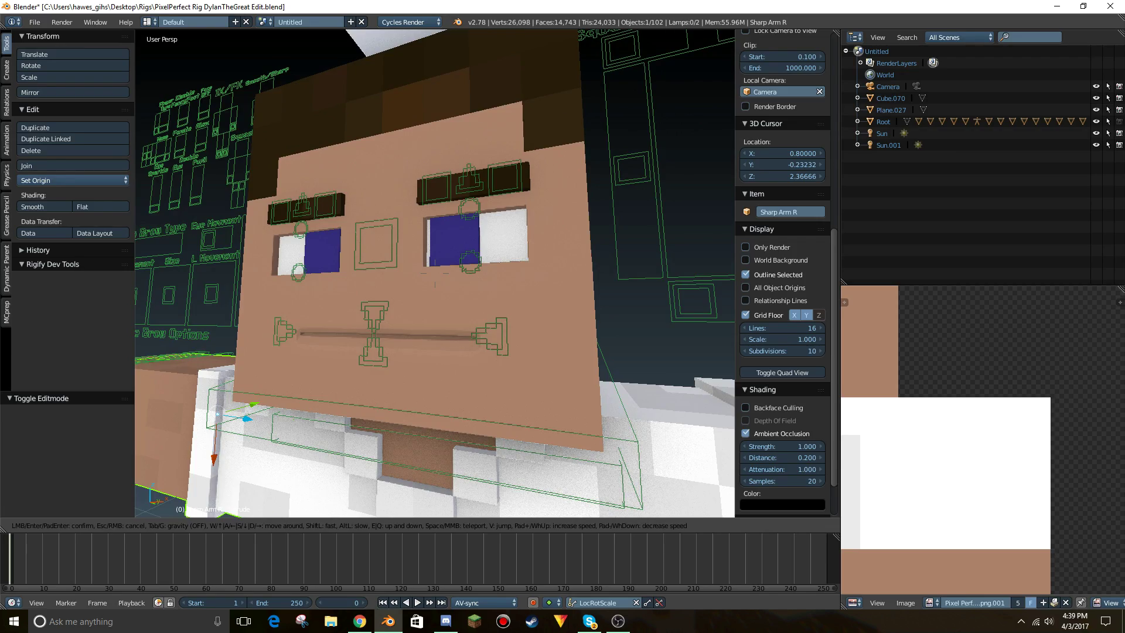
pyautogui.press('q')
pyautogui.press('w')
pyautogui.press('d')
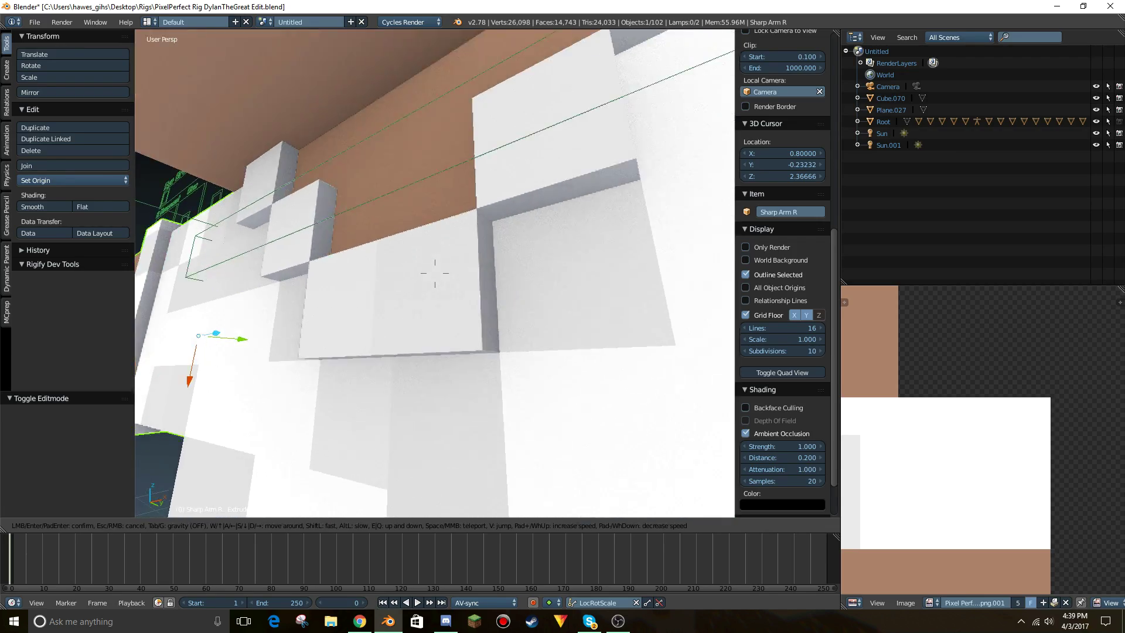
pyautogui.press('s')
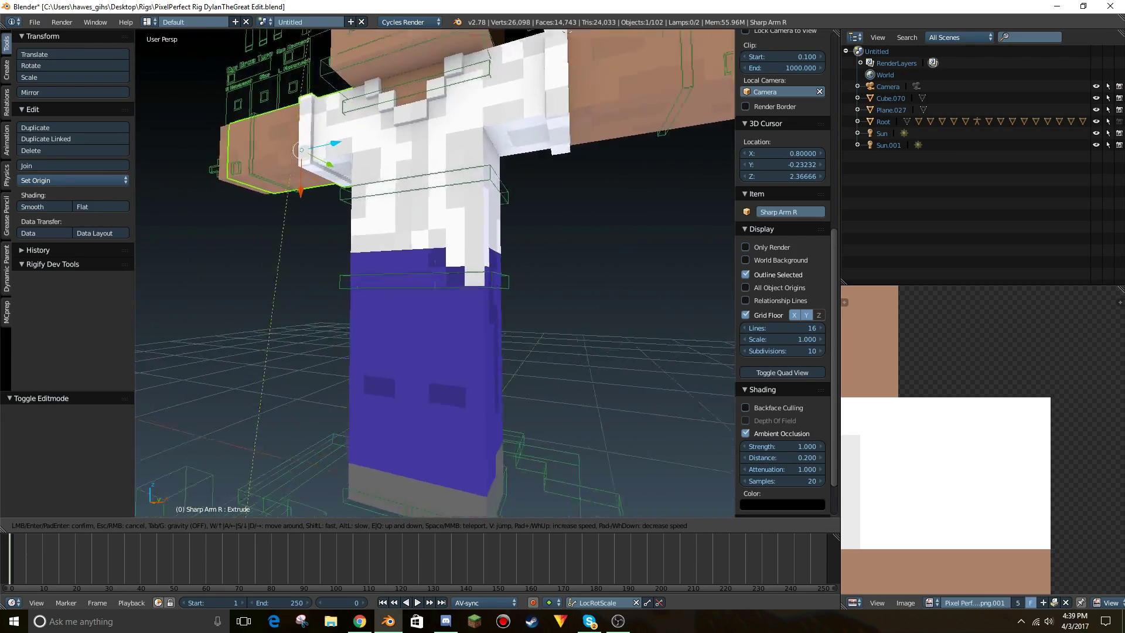
# Examine the lower legs and grey shoes from the front and the side.
pyautogui.press('q')
pyautogui.press('w')
pyautogui.press('s')
pyautogui.press('w')
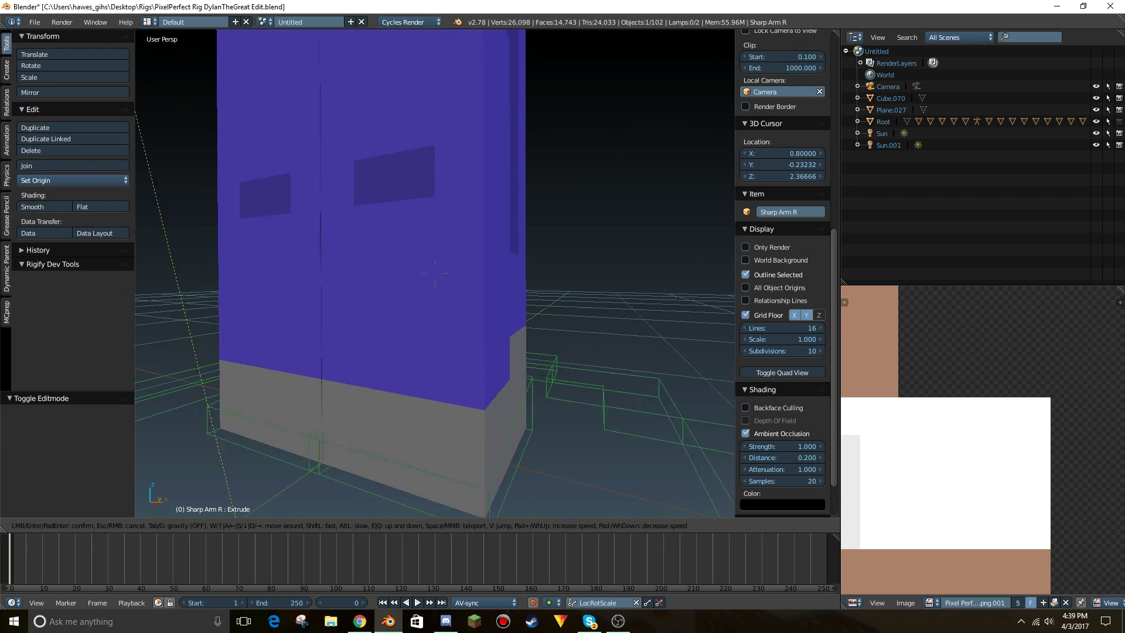
pyautogui.press('a')
pyautogui.press('d')
pyautogui.press('a')
pyautogui.press('d')
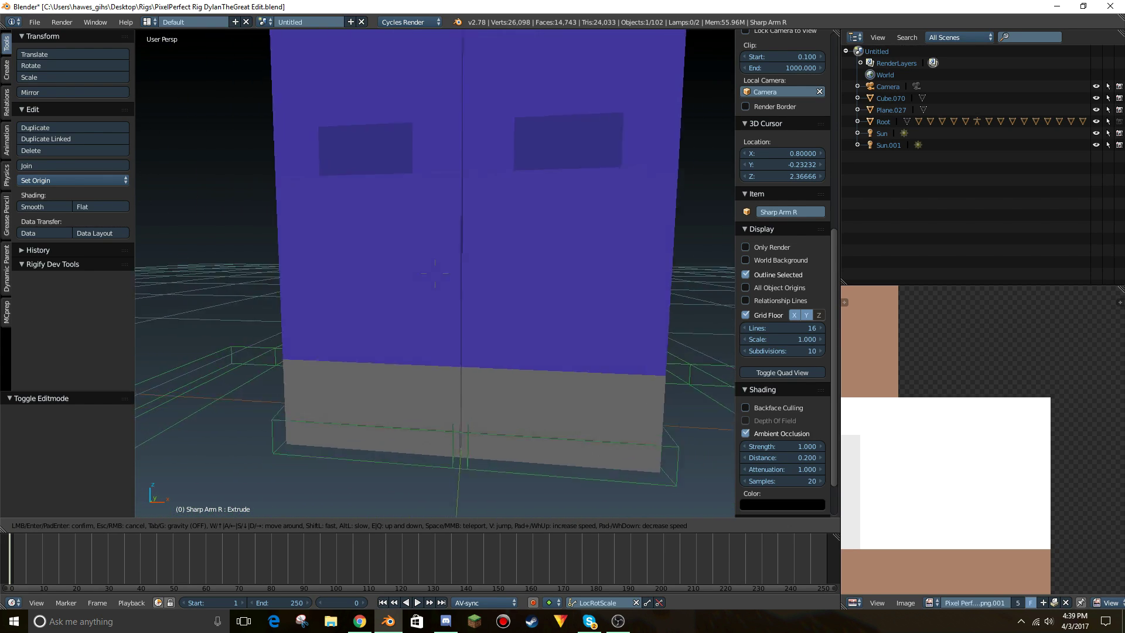
pyautogui.press('d')
pyautogui.press('a')
pyautogui.press('d')
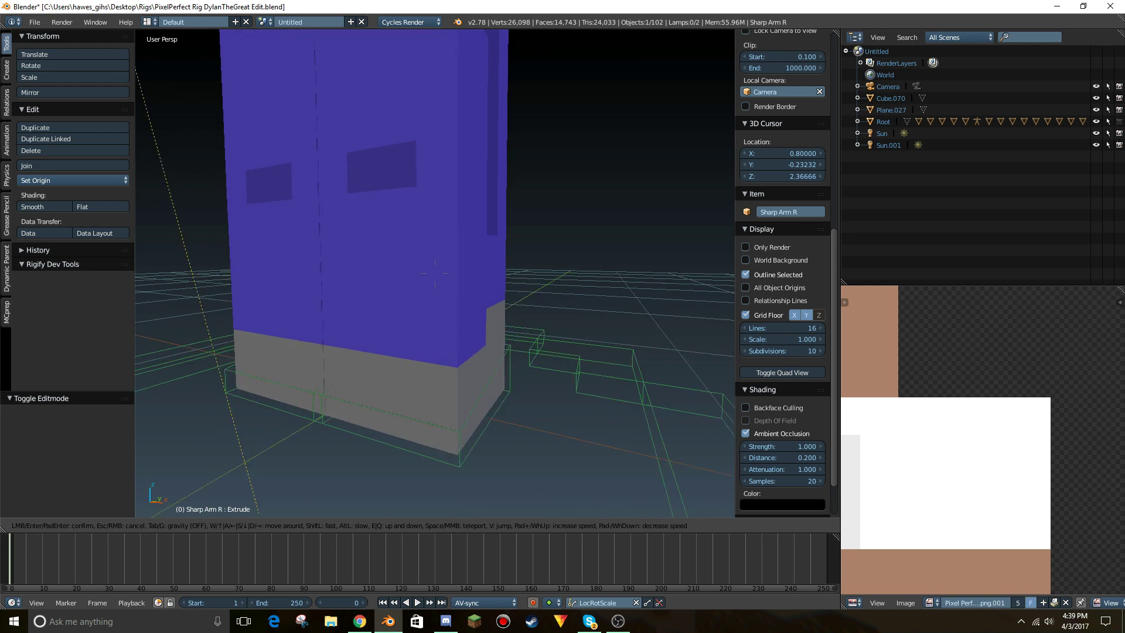
pyautogui.press('a')
pyautogui.click(435, 273)
# Open the left leg in Edit mode, extrude its front shoe faces and shift them 0.013 along the local Y axis.
pyautogui.rightClick(442, 273)
pyautogui.press('Tab')
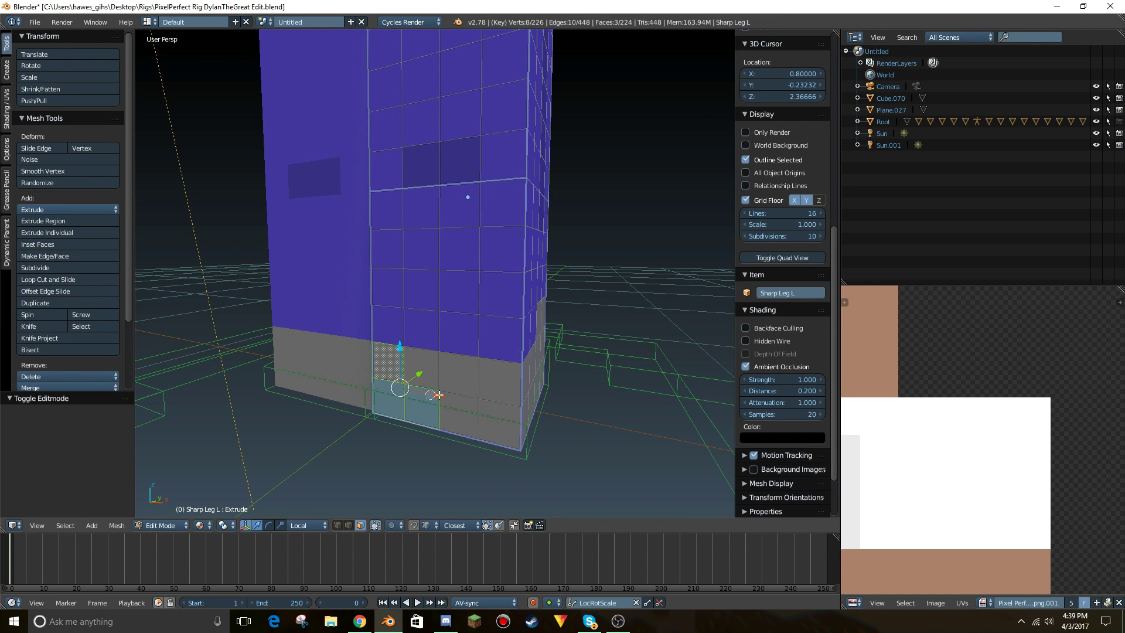
pyautogui.moveTo(492, 407); pyautogui.dragTo(381, 314, button='middle')
pyautogui.press('e')
pyautogui.click(484, 355)
pyautogui.moveTo(409, 261); pyautogui.dragTo(416, 262)
# Select the grey shoe faces on the left leg's outer side and extrude them by 0.035.
pyautogui.click(420, 311)
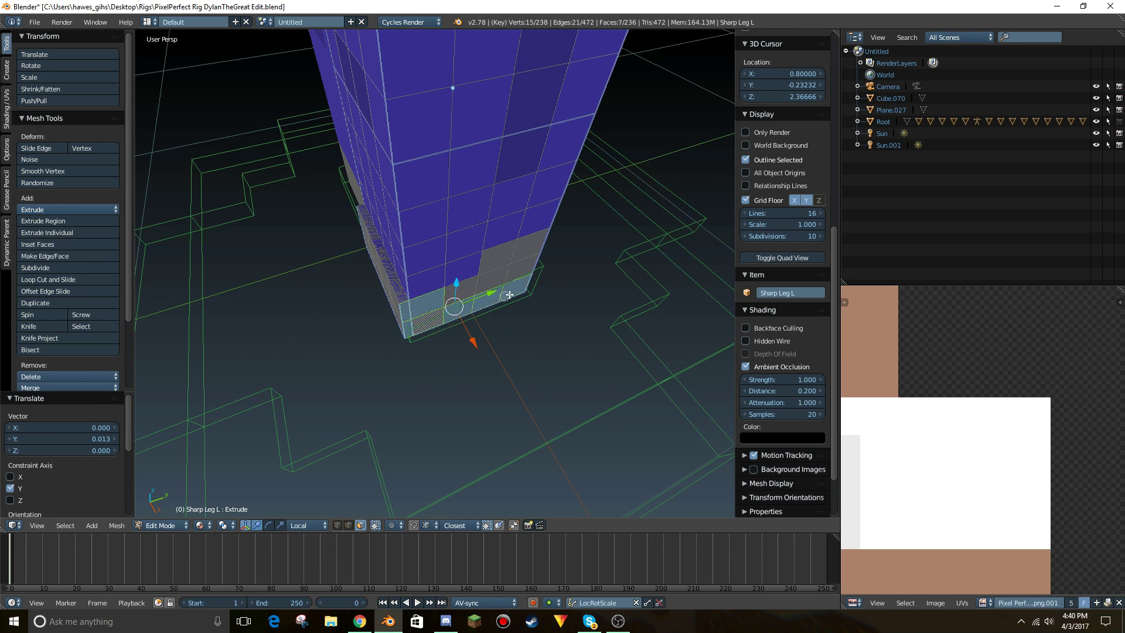
pyautogui.moveTo(513, 264); pyautogui.dragTo(444, 396, button='middle')
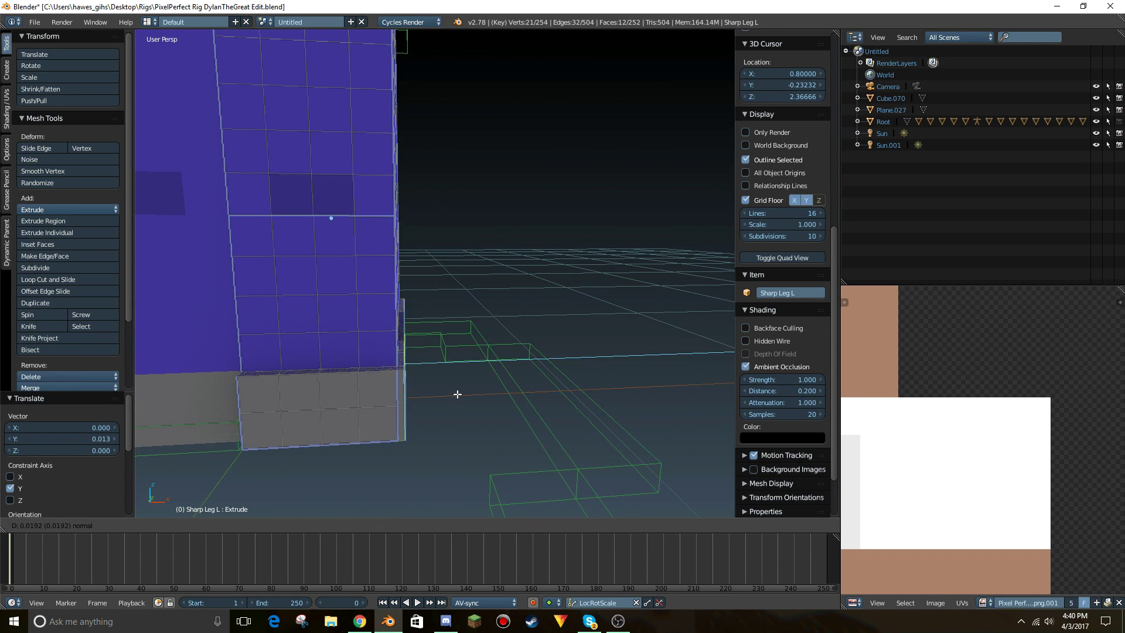
pyautogui.click(461, 392)
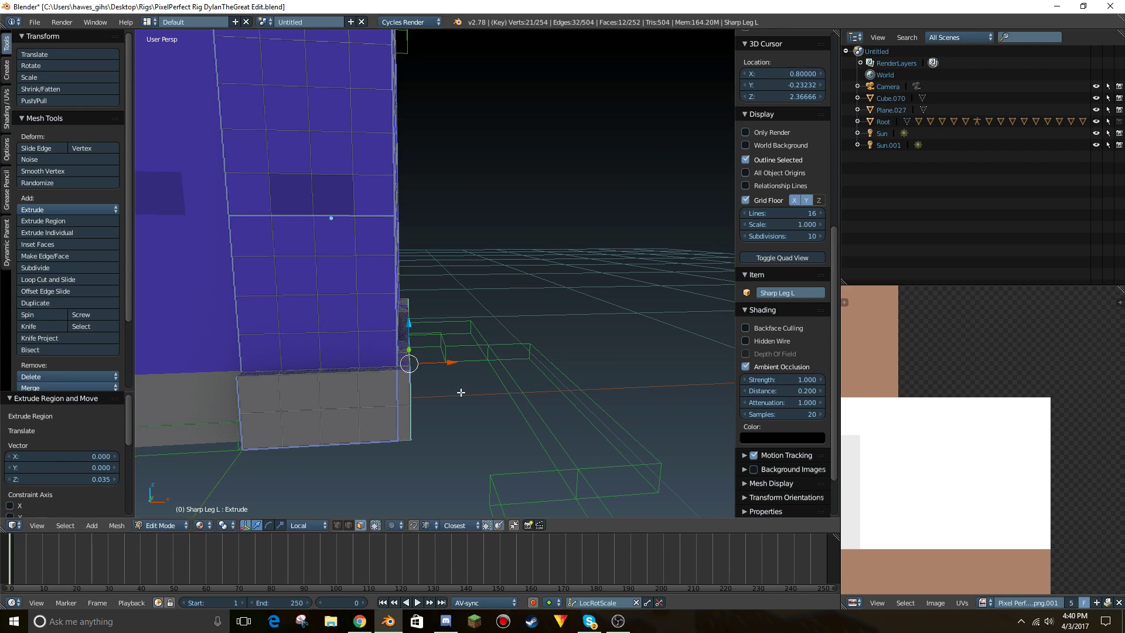
# Examine the extruded left shoe, the arms and the whole character from several angles, ending close to the shoe.
pyautogui.hotkey('shift', 'f')
pyautogui.press('w')
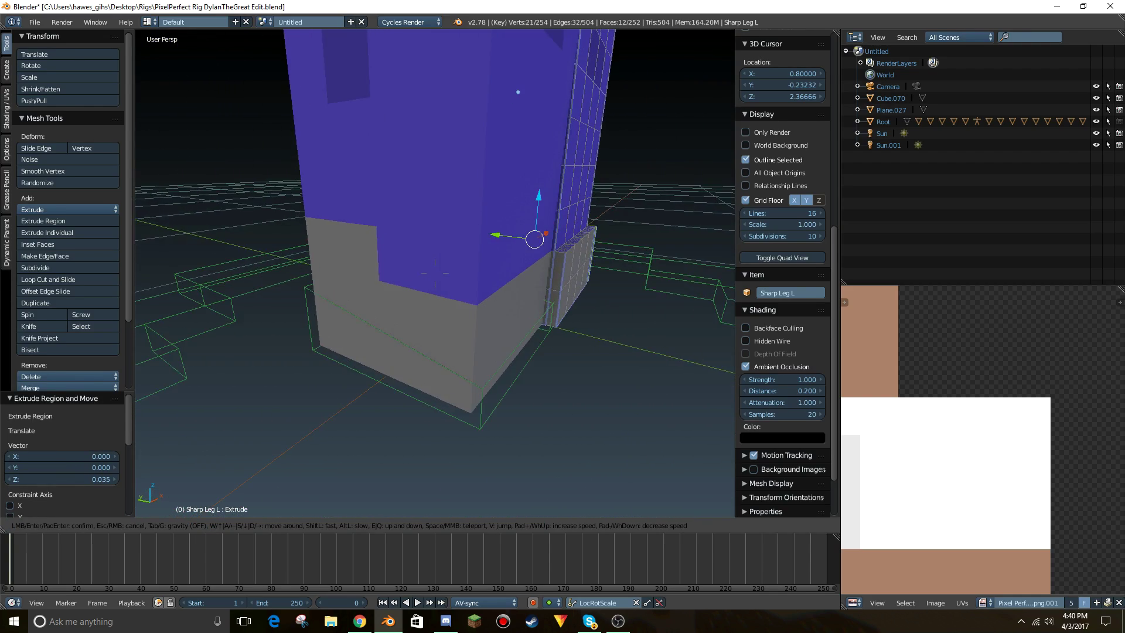
pyautogui.press('d')
pyautogui.press('s')
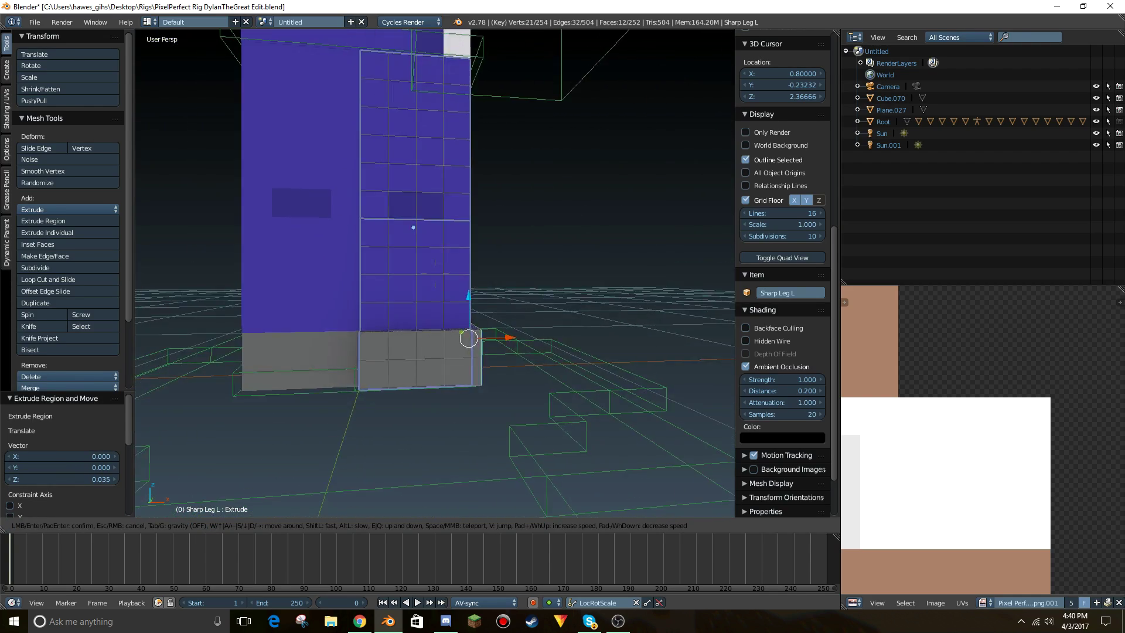
pyautogui.press('d')
pyautogui.press('w')
pyautogui.press('s')
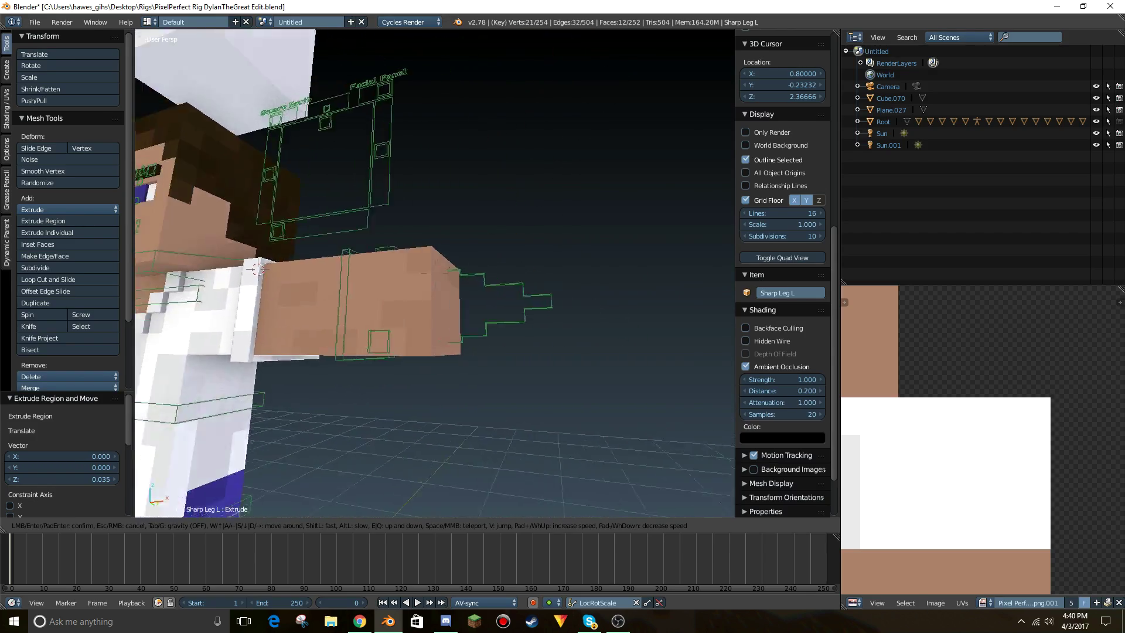
pyautogui.press('w')
pyautogui.press('a')
pyautogui.press('w')
pyautogui.press('a')
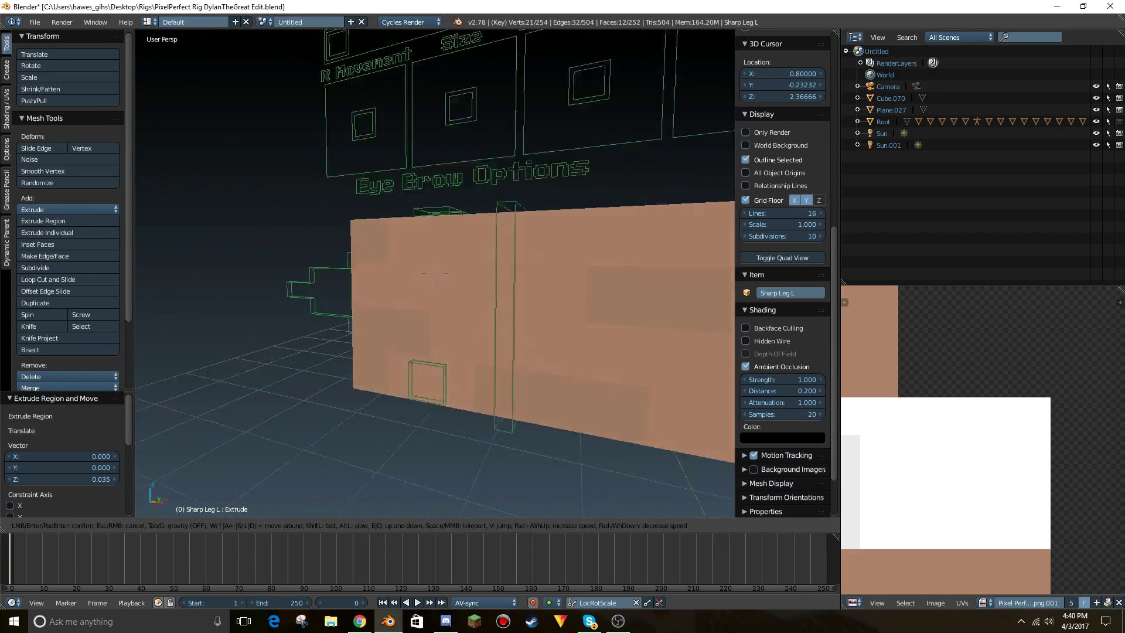
pyautogui.press('d')
pyautogui.press('d')
pyautogui.press('w')
pyautogui.press('s')
pyautogui.press('w')
pyautogui.press('a')
pyautogui.press('s')
pyautogui.press('w')
pyautogui.press('q')
pyautogui.press('e')
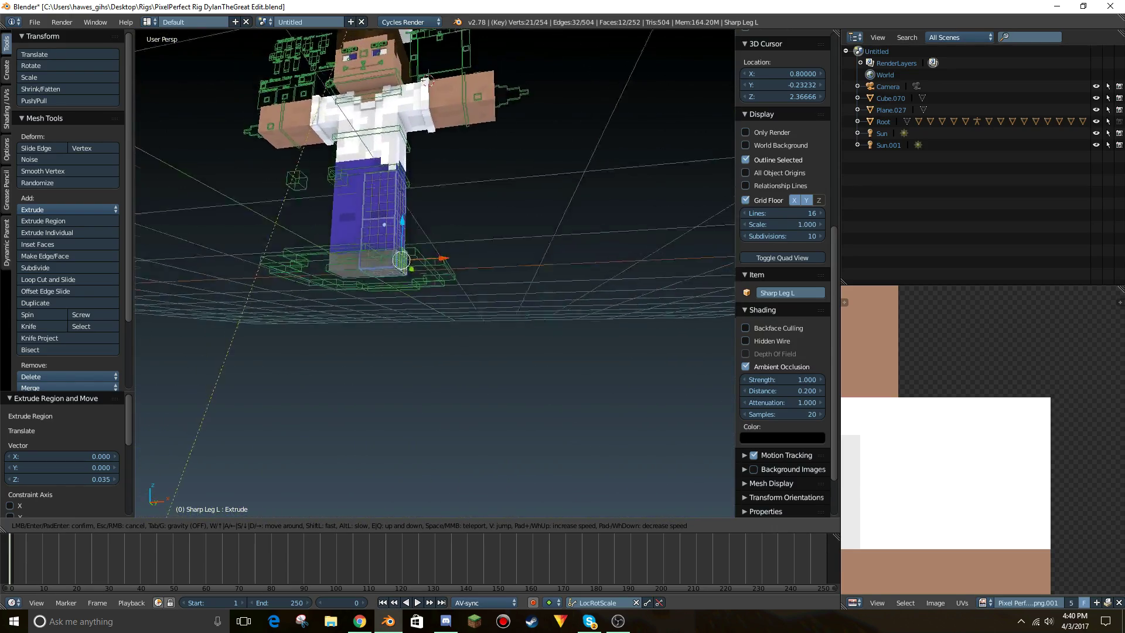
pyautogui.press('w')
pyautogui.press('w')
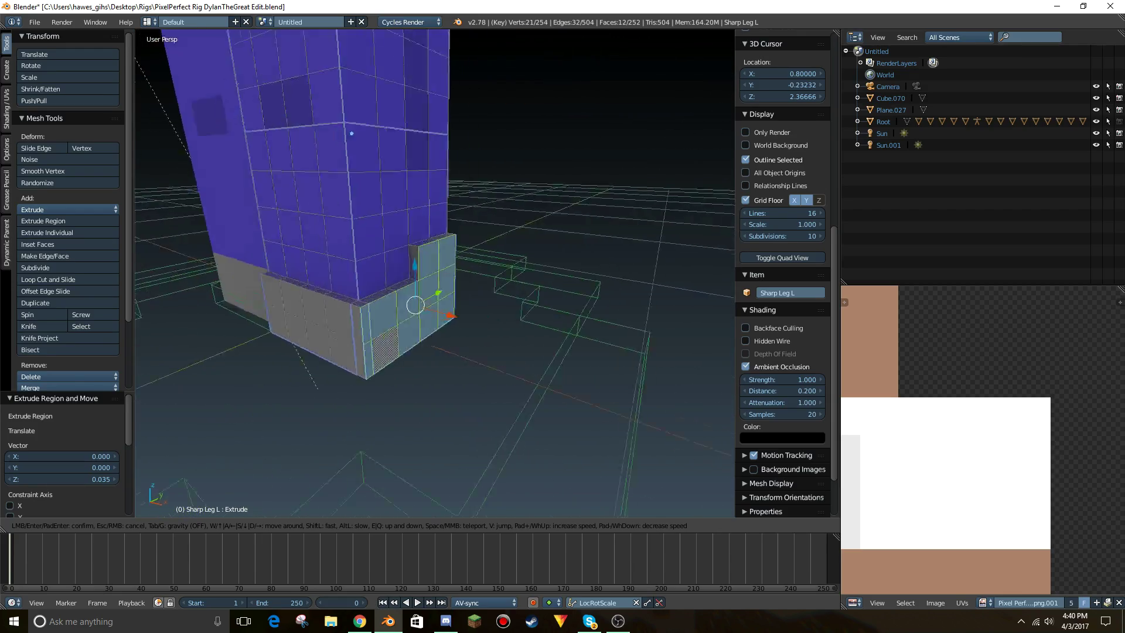
pyautogui.click(414, 284)
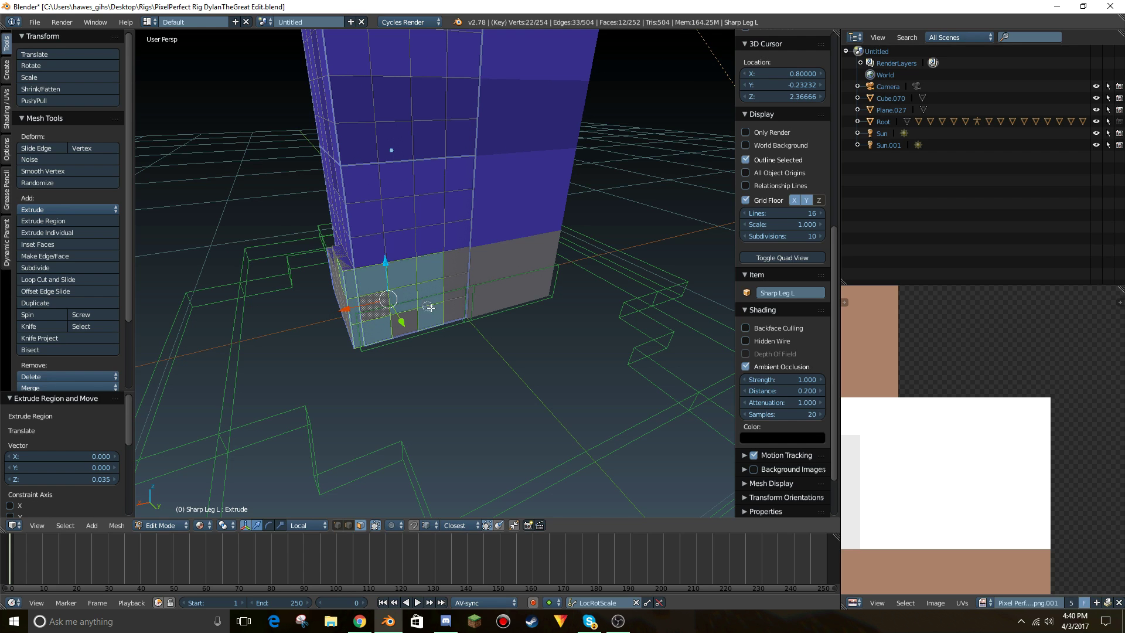
# Select the grey shoe faces on the back of the left leg and merge them into a single face with Make Edge/Face.
pyautogui.hotkey('shift', 'f')
pyautogui.press('w')
pyautogui.press('a')
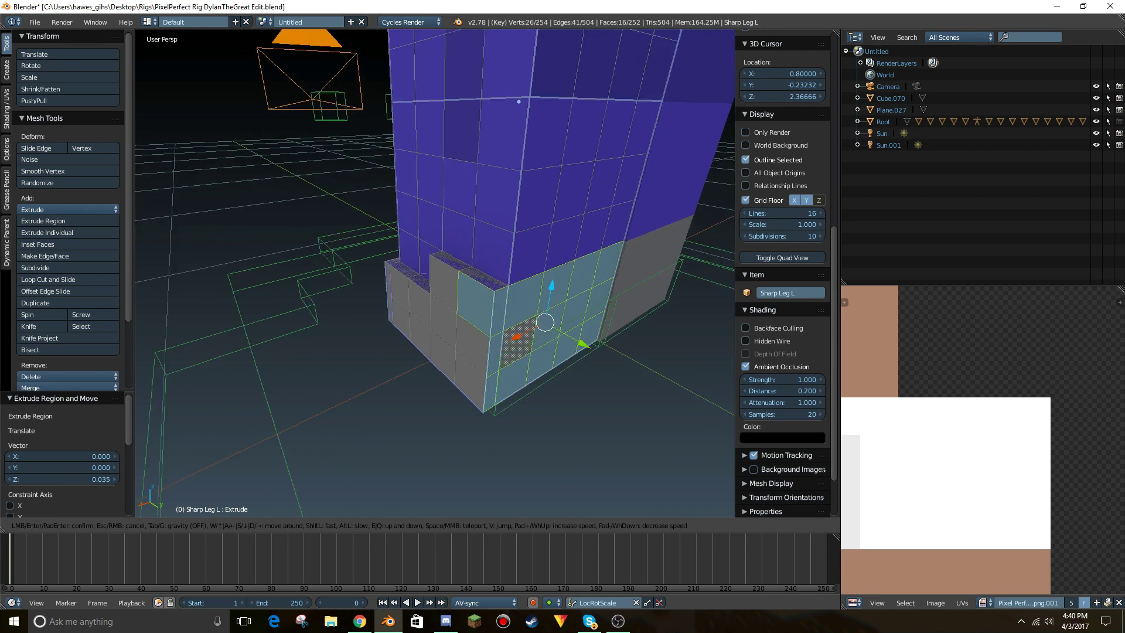
pyautogui.click(435, 274)
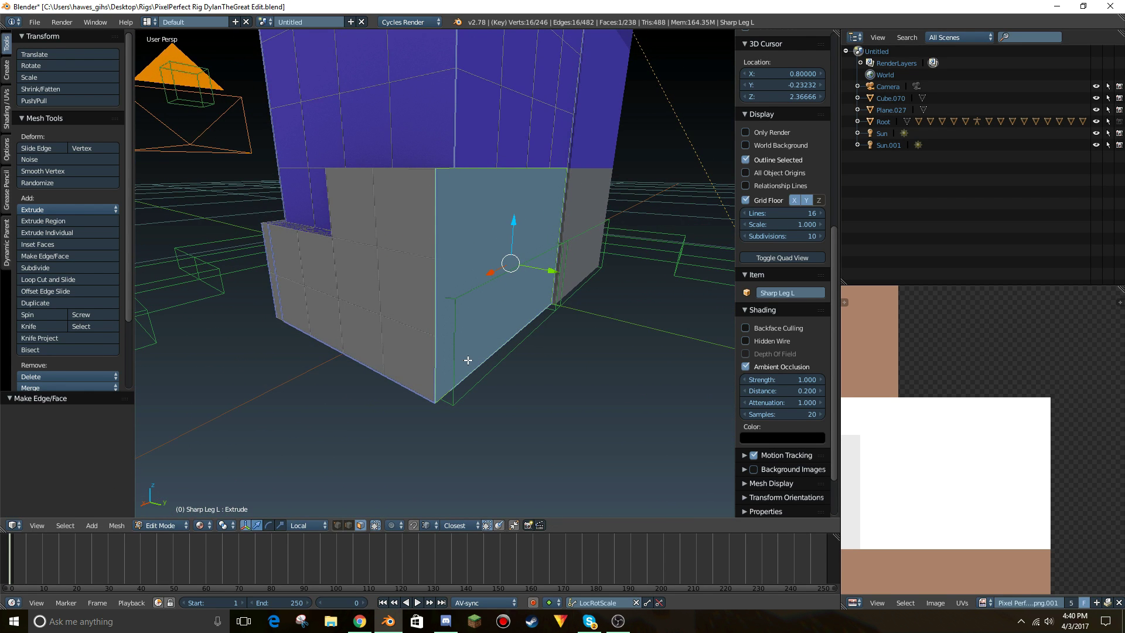
pyautogui.press('e')
pyautogui.click(559, 282)
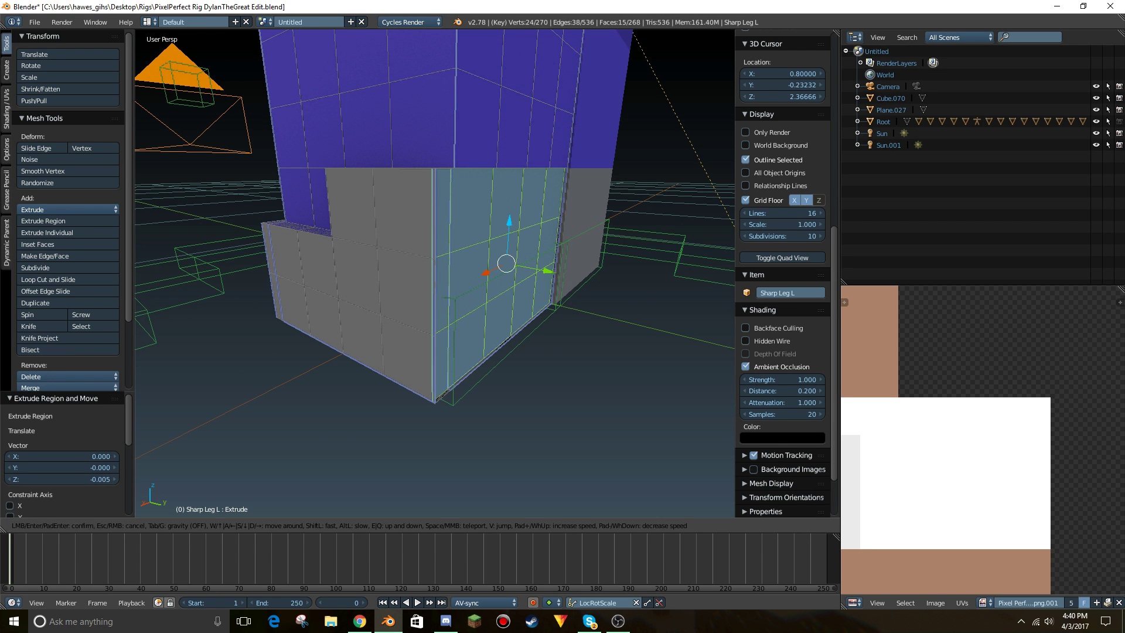
pyautogui.hotkey('shift', 'f')
pyautogui.click(435, 273)
pyautogui.press('e')
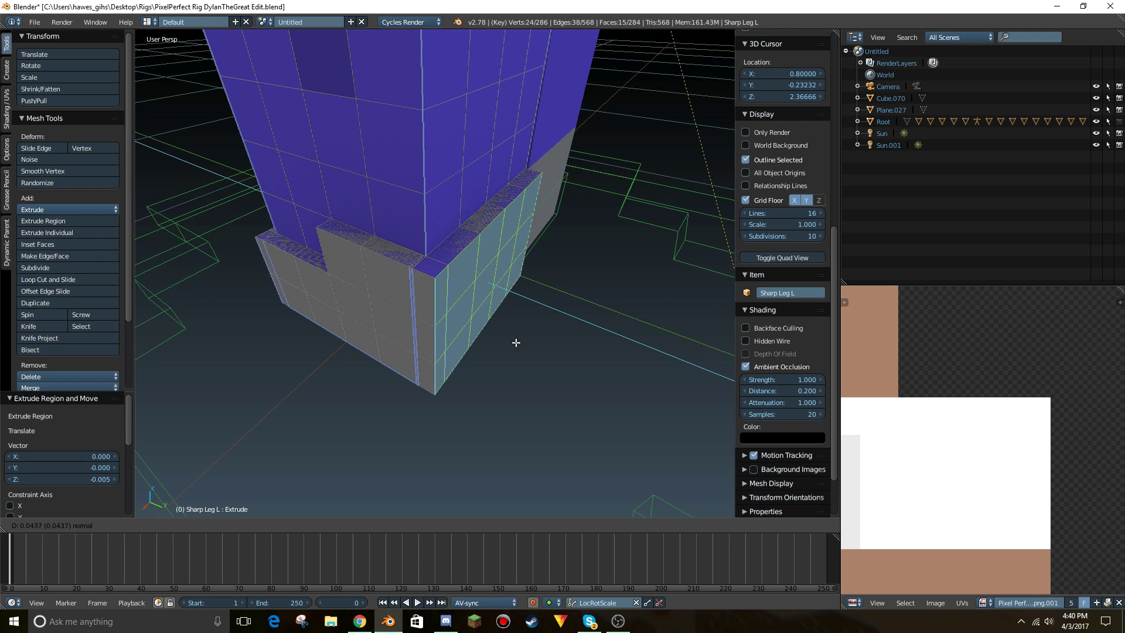
pyautogui.click(515, 343)
pyautogui.hotkey('ctrl', 'z')
pyautogui.hotkey('ctrl', 'z')
# Extrude the selected grey shoe faces on the back of the left leg by 0.032.
pyautogui.press('e')
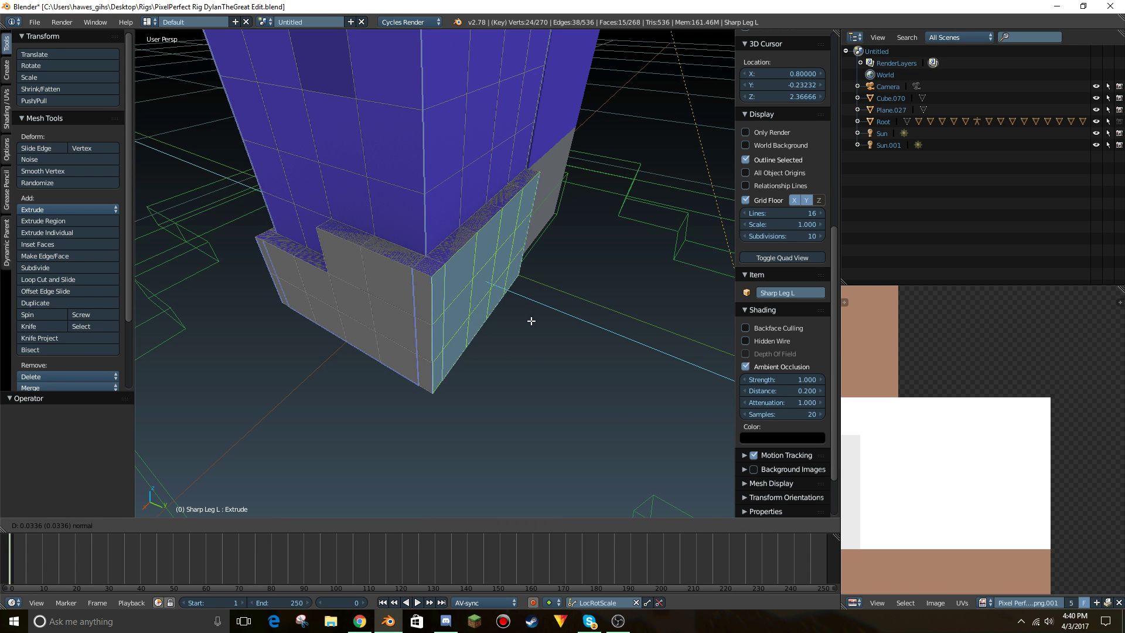
pyautogui.click(530, 322)
pyautogui.hotkey('shift', 'f')
pyautogui.press('d')
pyautogui.click(436, 273)
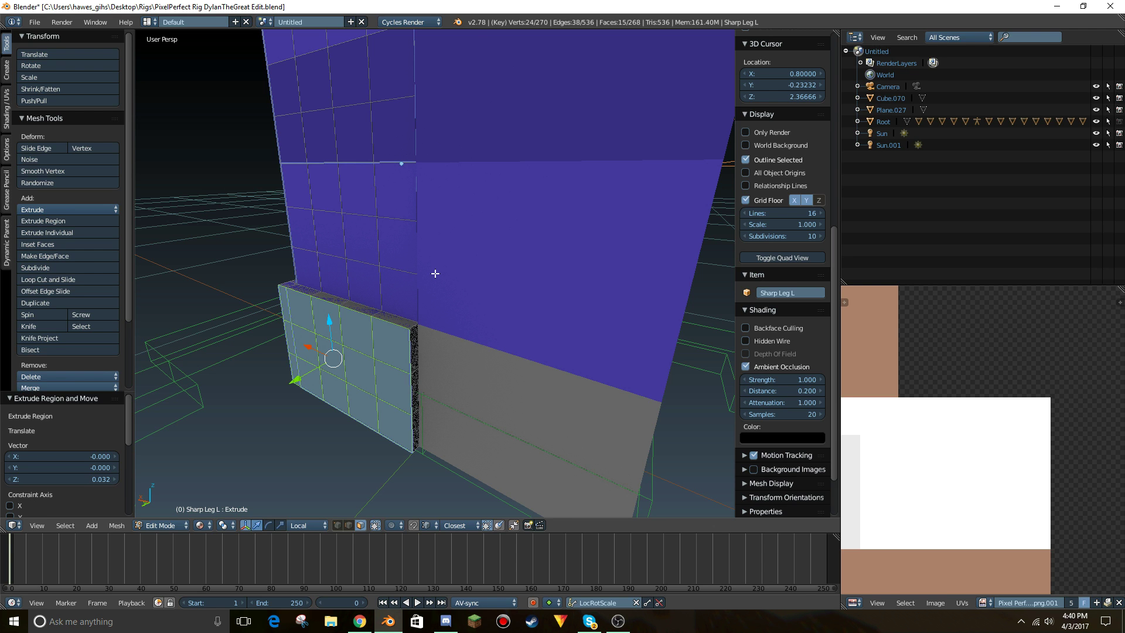
# Isolate the left leg in Local View with its inner shoe side exposed.
pyautogui.press('KP_Divide')
pyautogui.click(435, 273)
pyautogui.hotkey('shift', 'f')
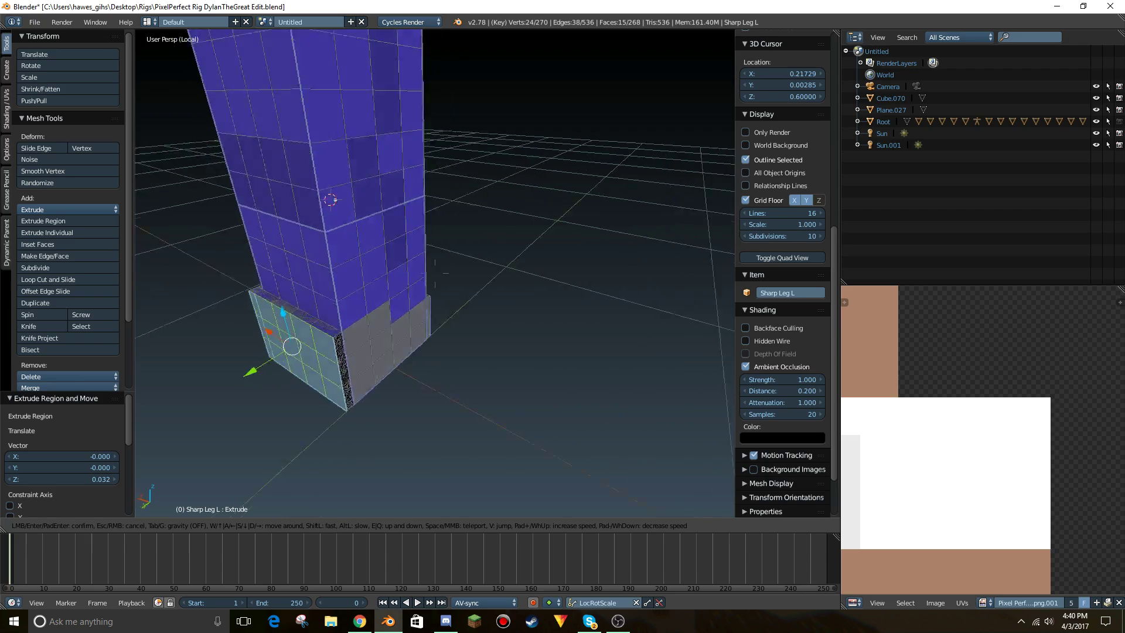
pyautogui.click(435, 273)
# Select the grey shoe faces on the left leg's inner side, including the back rim strip, and extrude them by about 0.03.
pyautogui.rightClick(480, 277)
pyautogui.hotkey('shift', 'f')
pyautogui.press('w')
pyautogui.press('d')
pyautogui.press('s')
pyautogui.press('a')
pyautogui.click(435, 273)
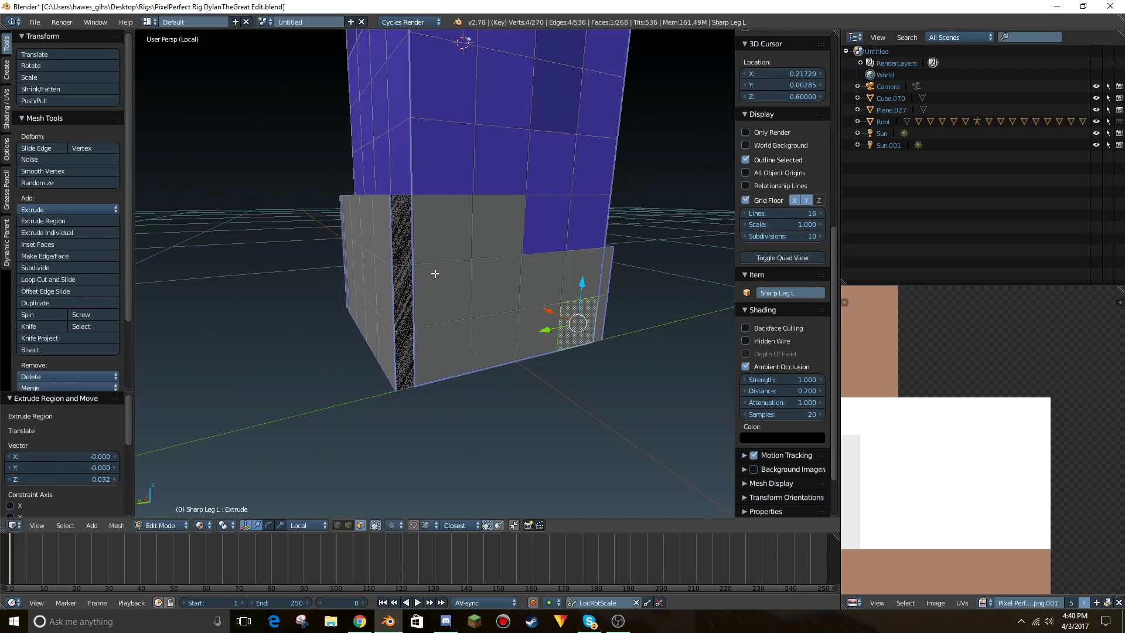
pyautogui.moveTo(418, 328); pyautogui.dragTo(420, 260)
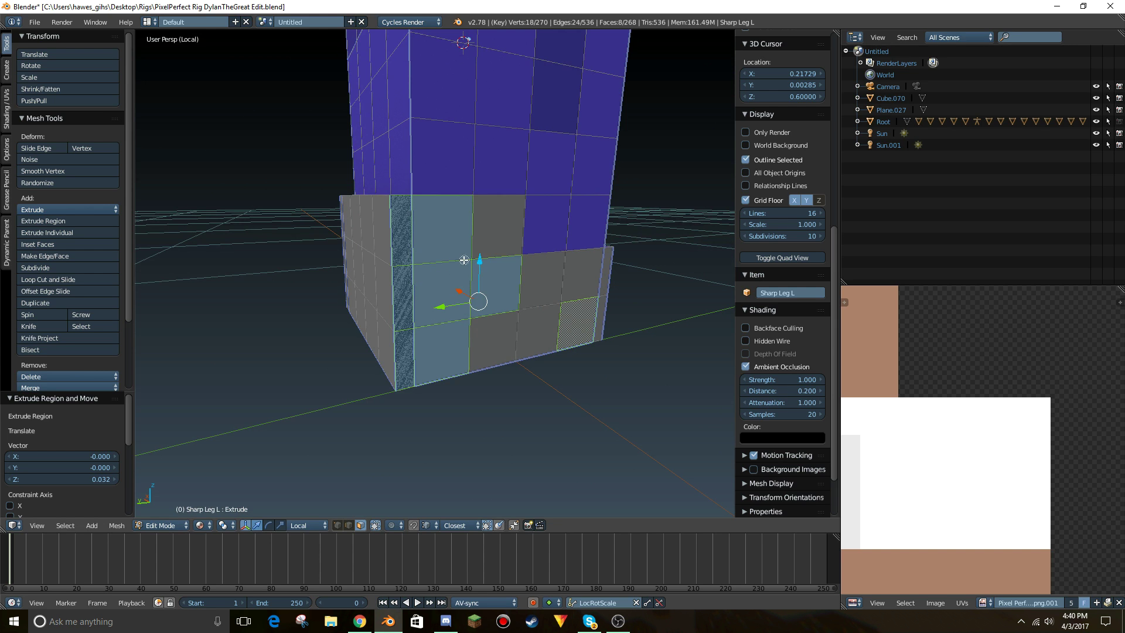
pyautogui.moveTo(540, 295); pyautogui.dragTo(466, 340, button='middle')
pyautogui.press('e')
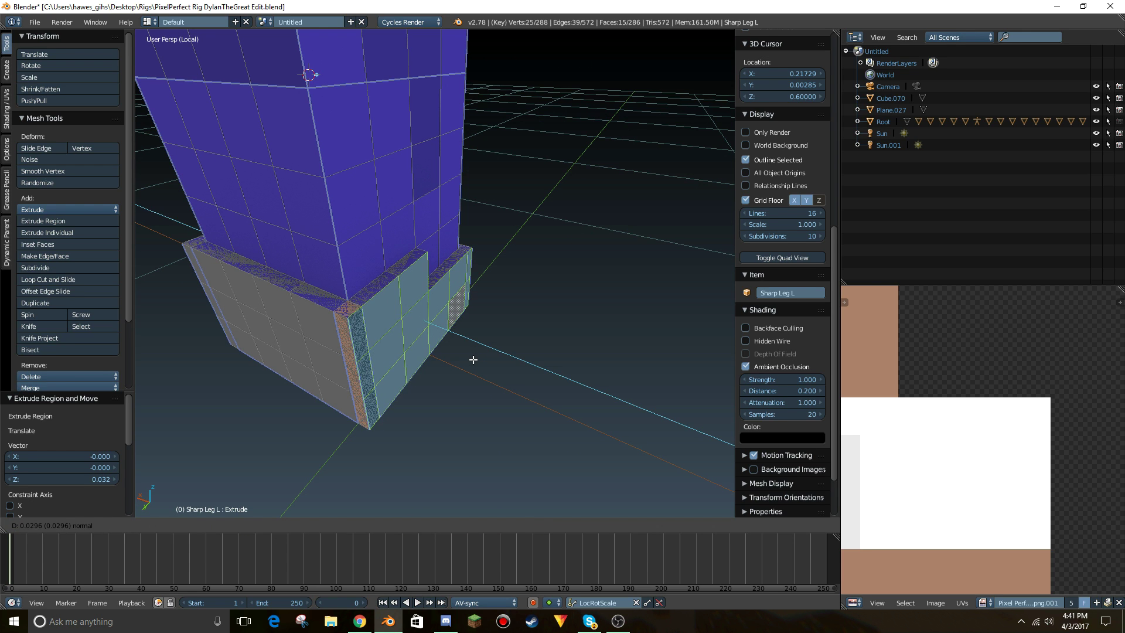
pyautogui.click(472, 359)
# Leave Local View and reopen the left leg in Edit mode beside the rest of the rig.
pyautogui.press('KP_Divide')
pyautogui.press('Tab')
pyautogui.rightClick(505, 298)
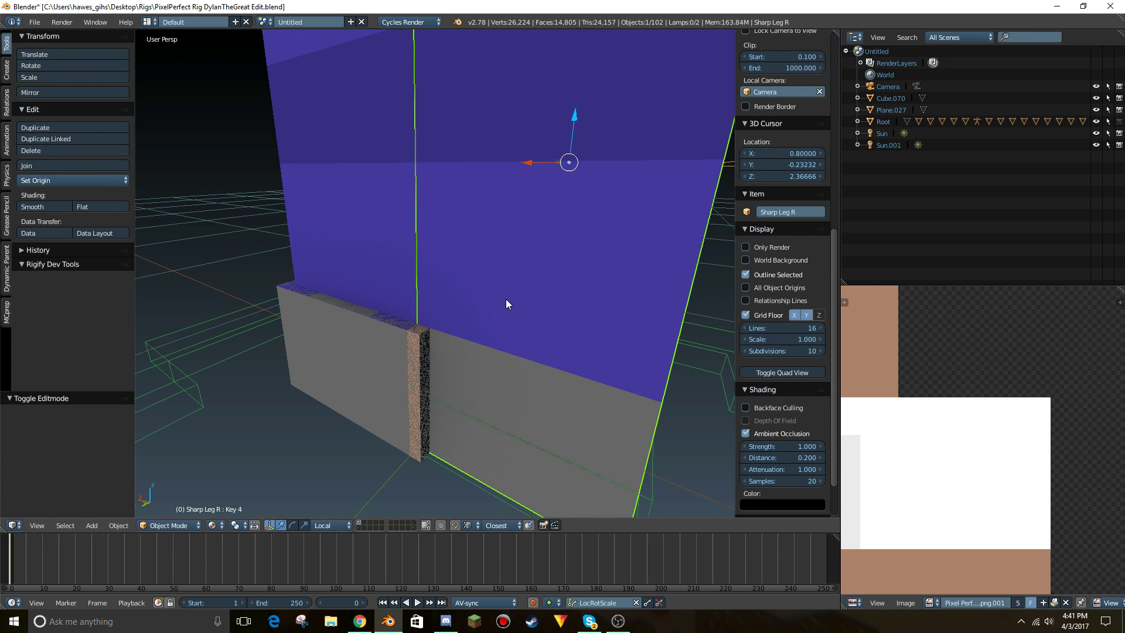
pyautogui.press('Tab')
pyautogui.press('Tab')
pyautogui.rightClick(343, 227)
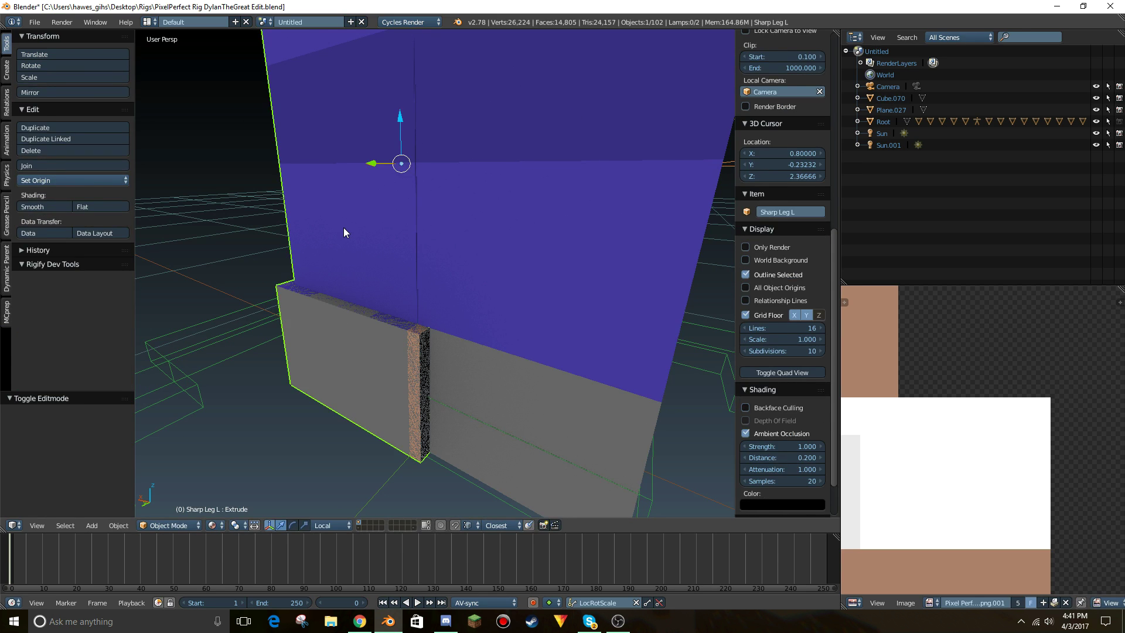
pyautogui.press('Tab')
# Select the left shoe's side UVs along the lower leg texture, shrink them and move them 0.021, -0.005 inside the grey area.
pyautogui.scroll(-9, 940, 424)
pyautogui.moveTo(915, 432); pyautogui.dragTo(1024, 416, button='middle')
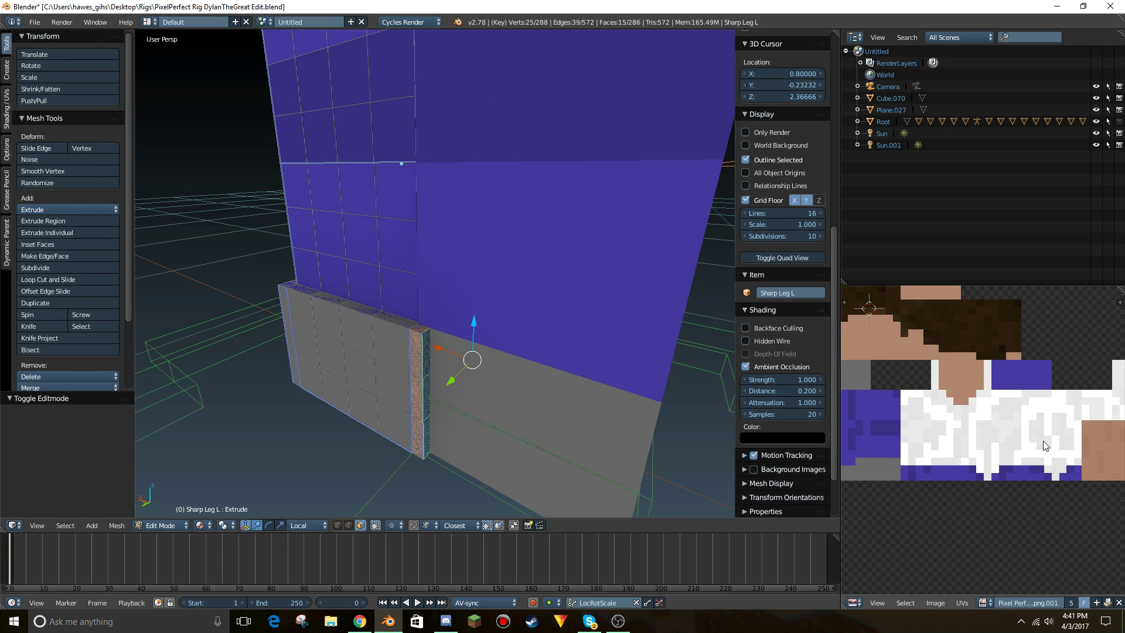
pyautogui.scroll(5, 1024, 416)
pyautogui.moveTo(1012, 485); pyautogui.dragTo(978, 496, button='middle')
pyautogui.rightClick(908, 449)
pyautogui.press('n')
pyautogui.press('n')
pyautogui.press('b')
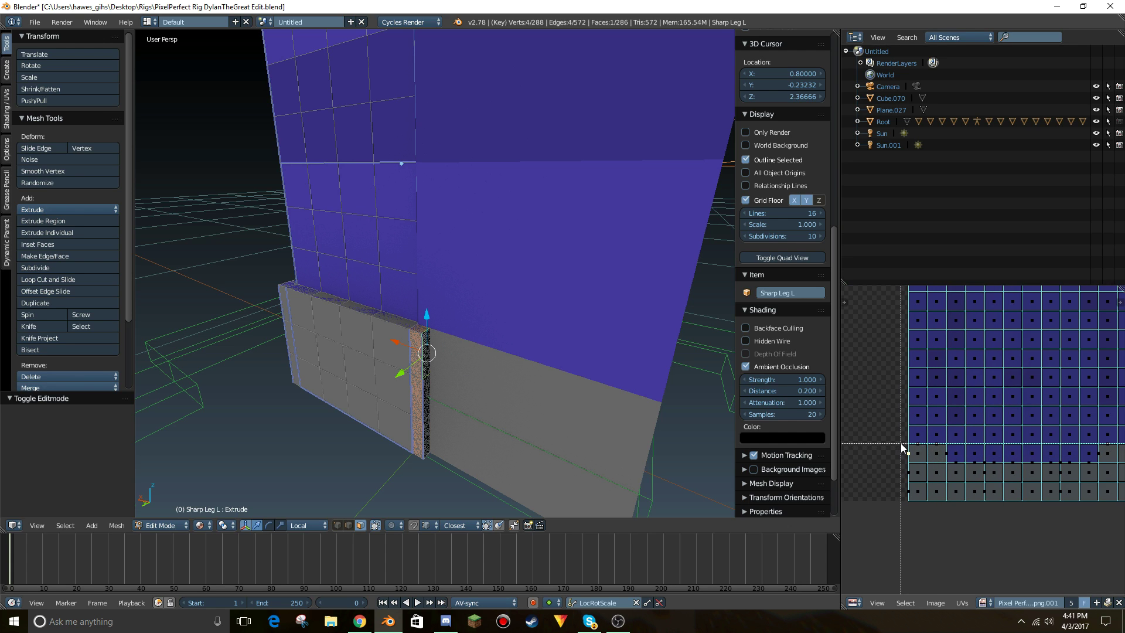
pyautogui.moveTo(904, 439); pyautogui.dragTo(1102, 463)
pyautogui.press('b')
pyautogui.moveTo(1068, 500); pyautogui.dragTo(925, 530, button='middle')
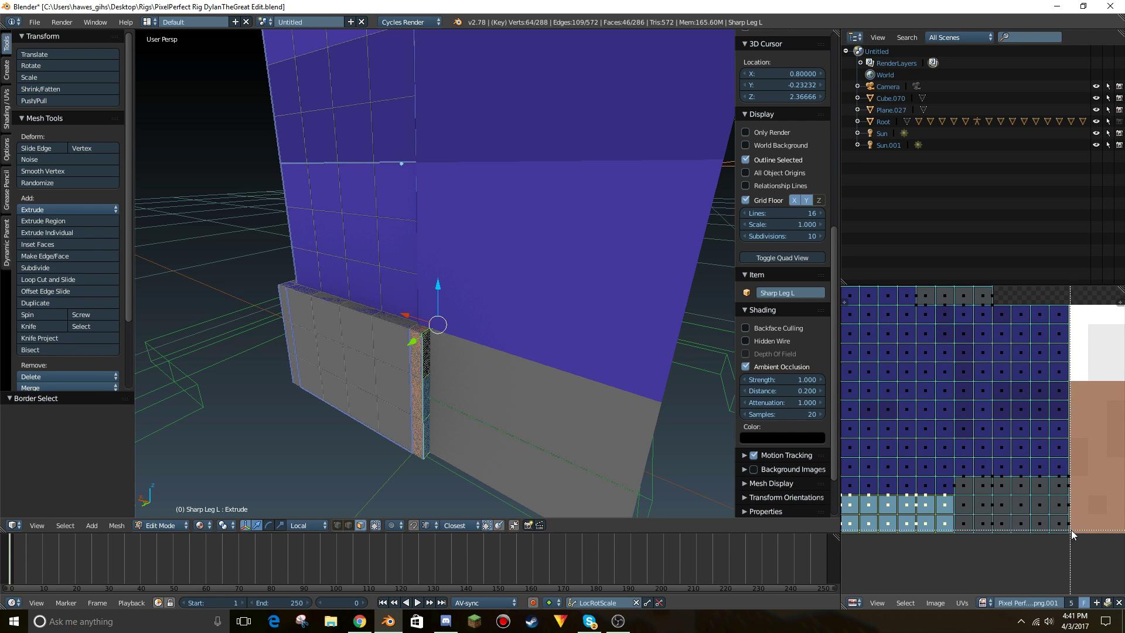
pyautogui.moveTo(950, 479); pyautogui.dragTo(950, 479)
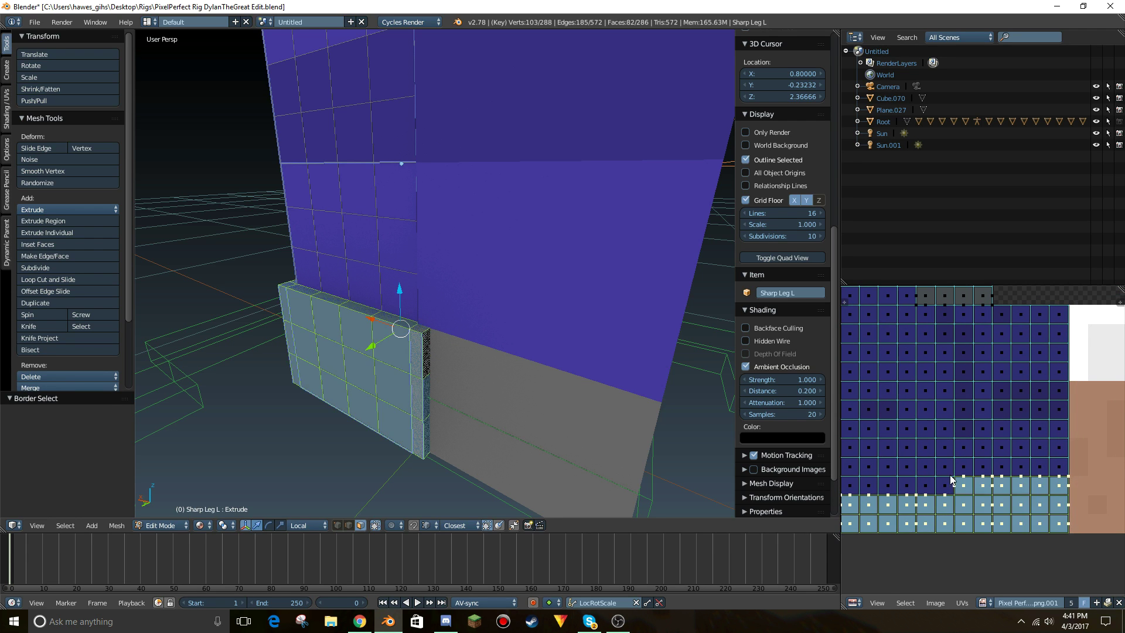
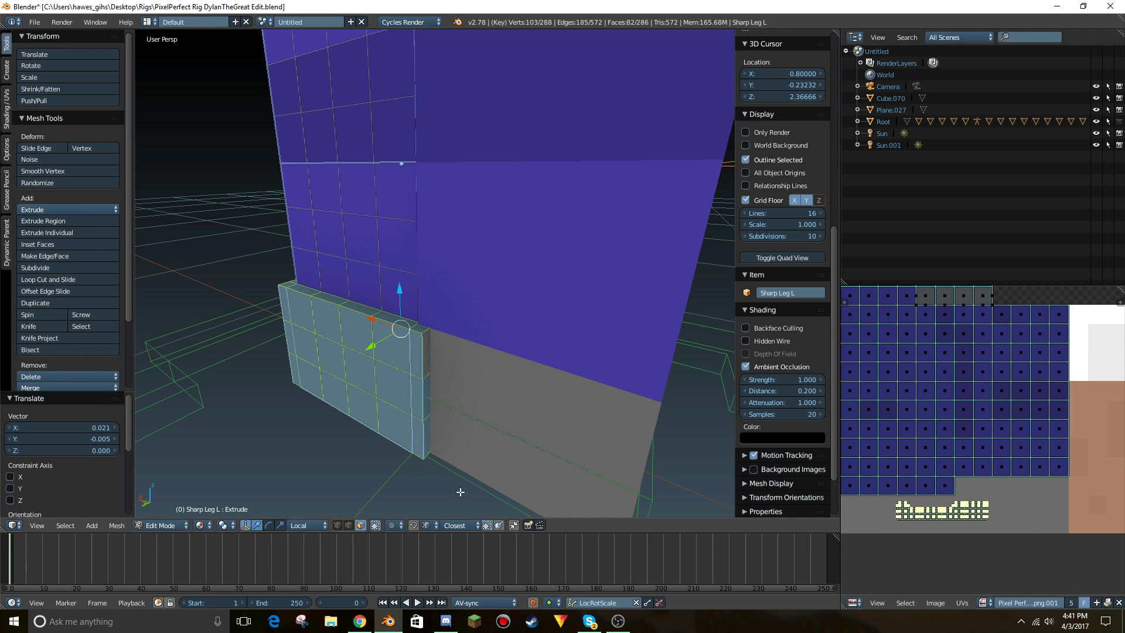
pyautogui.press('Tab')
# Select the left shoe's sole UVs in the grey texture square and shrink them within the grey.
pyautogui.moveTo(403, 474); pyautogui.dragTo(502, 249, button='middle')
pyautogui.press('Tab')
pyautogui.rightClick(477, 236)
pyautogui.moveTo(970, 403); pyautogui.dragTo(1028, 538, button='middle')
pyautogui.moveTo(1053, 459); pyautogui.dragTo(1021, 490, button='middle')
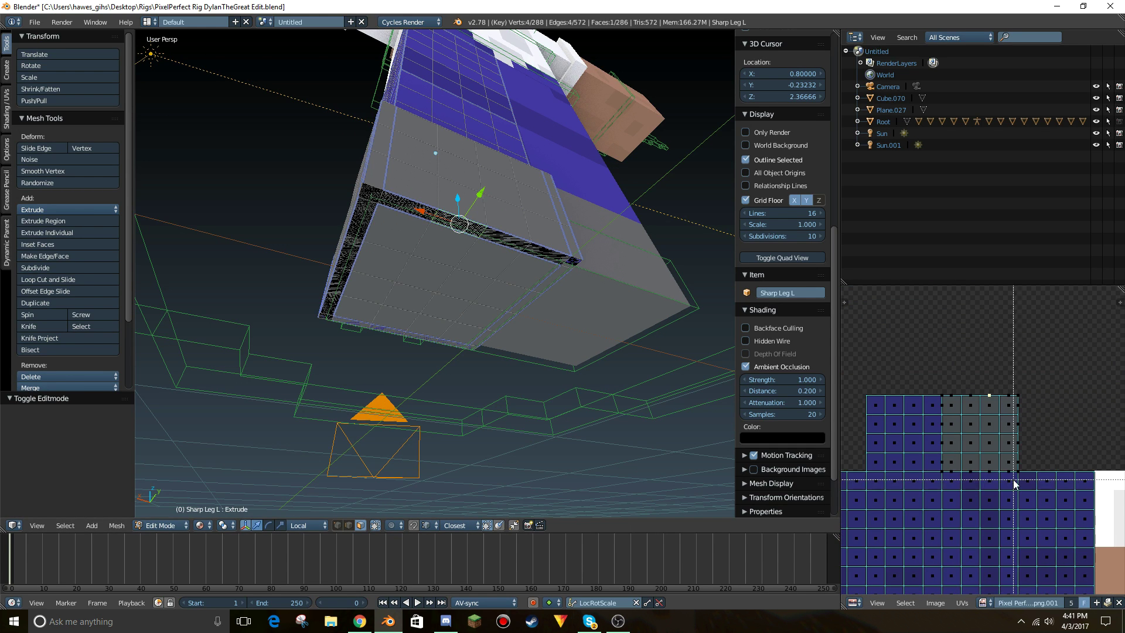
pyautogui.moveTo(933, 392); pyautogui.dragTo(939, 388)
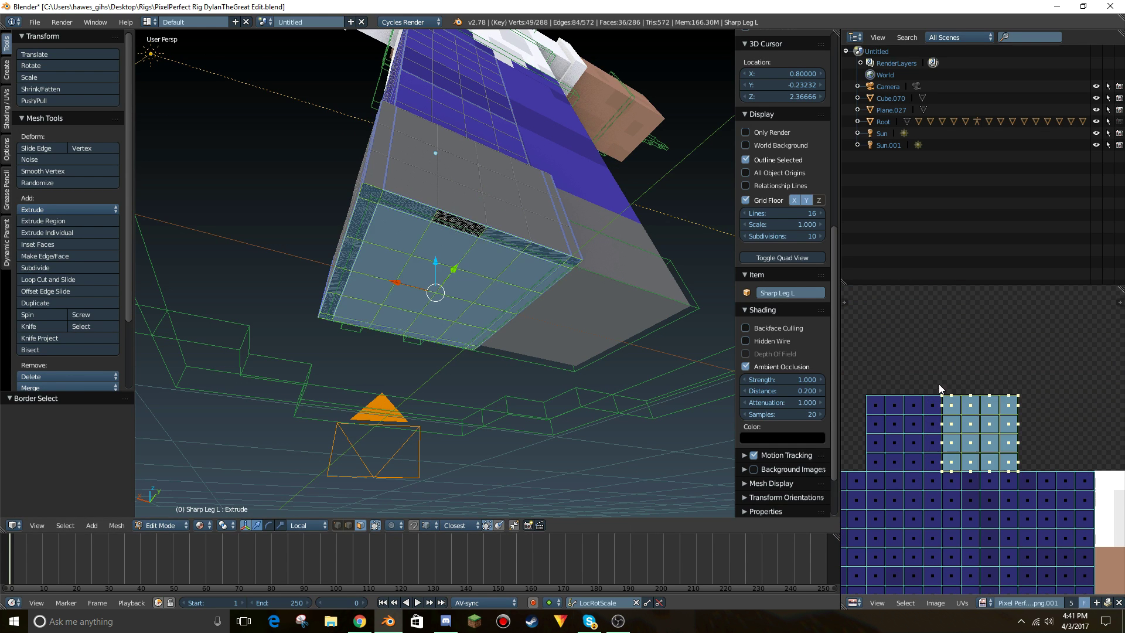
pyautogui.press('Tab')
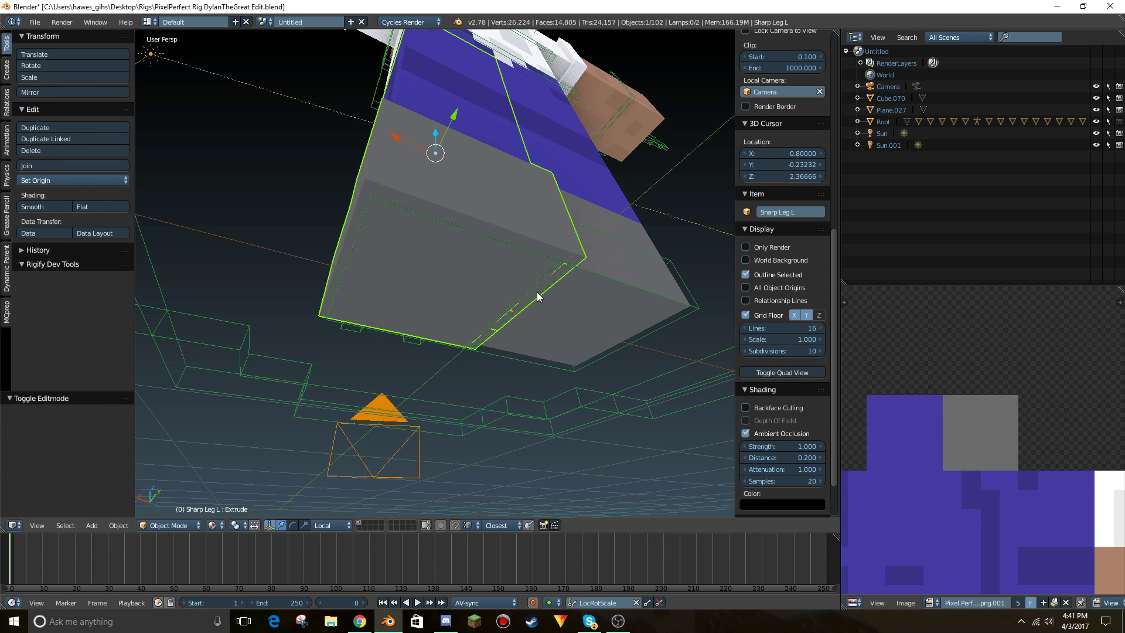
# Select the right leg and open it in Edit mode.
pyautogui.rightClick(628, 224)
pyautogui.hotkey('shift', 'f')
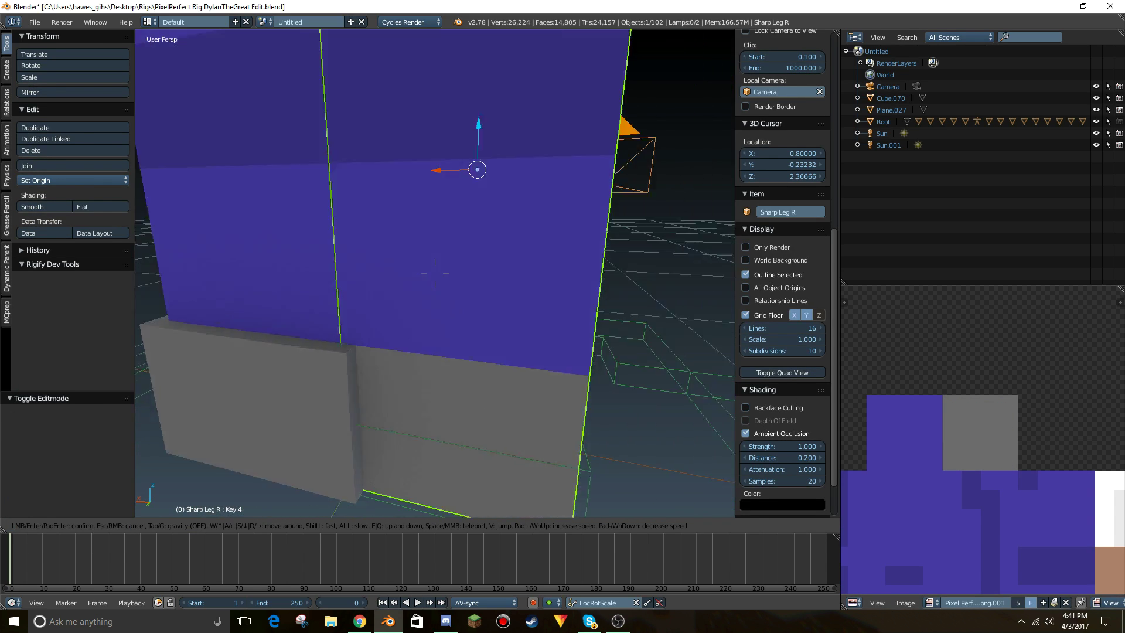
pyautogui.press('Return')
pyautogui.press('Tab')
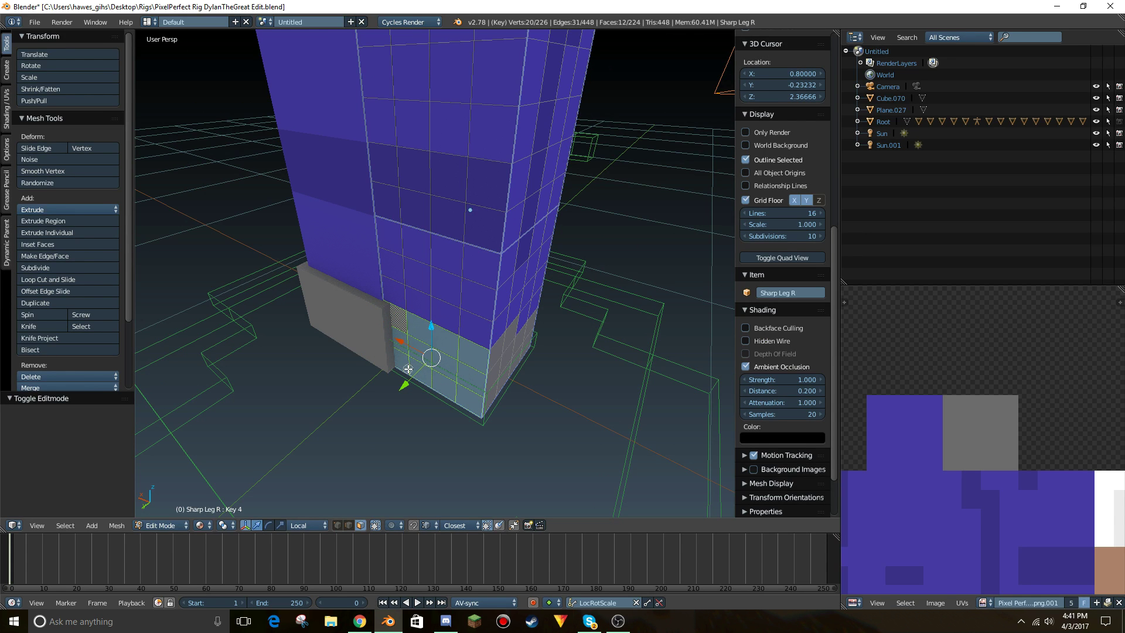
# Extrude the grey shoe faces on the front of the right leg by 0.041.
pyautogui.press('e')
pyautogui.click(389, 375)
pyautogui.hotkey('shift', 'f')
pyautogui.press('w')
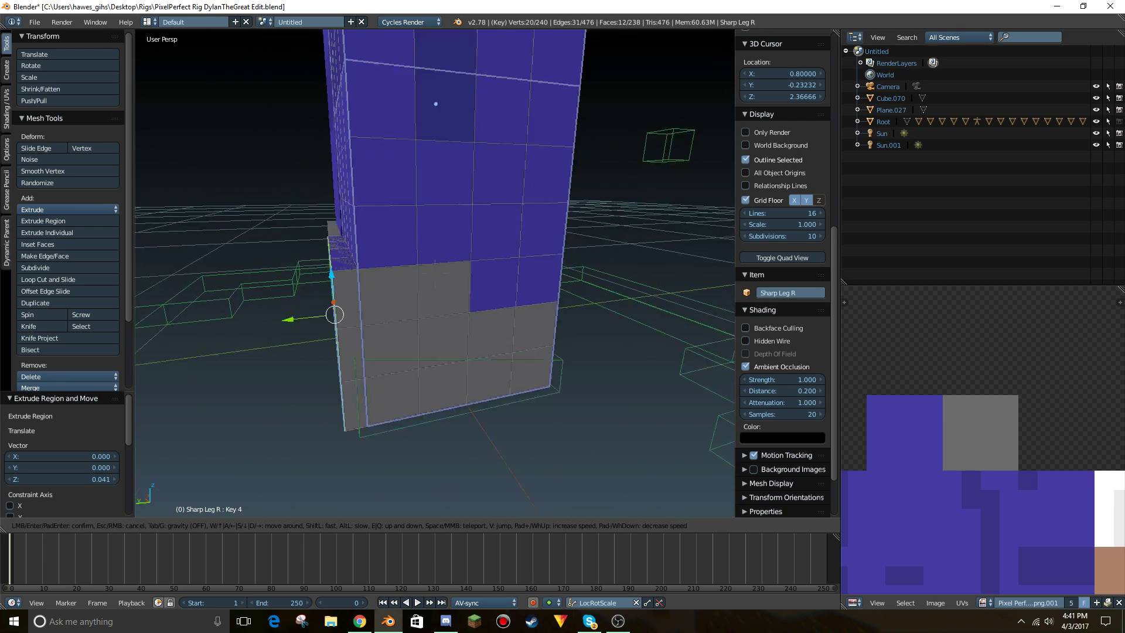
pyautogui.click(354, 410)
# Circle-select the grey shoe faces on the right leg's outer side and try to extrude them.
pyautogui.rightClick(354, 410)
pyautogui.press('c')
pyautogui.moveTo(336, 392)
pyautogui.mouseDown()
pyautogui.moveTo(326, 331)
pyautogui.moveTo(427, 319)
pyautogui.moveTo(511, 345)
pyautogui.mouseUp()
pyautogui.hotkey('shift', 'f')
pyautogui.press('a')
pyautogui.click(436, 274)
pyautogui.press('e')
pyautogui.rightClick(586, 366)
# Extrude the right leg's outer shoe faces inward across both shoes, and return to Object mode.
pyautogui.scroll(-7, 586, 366)
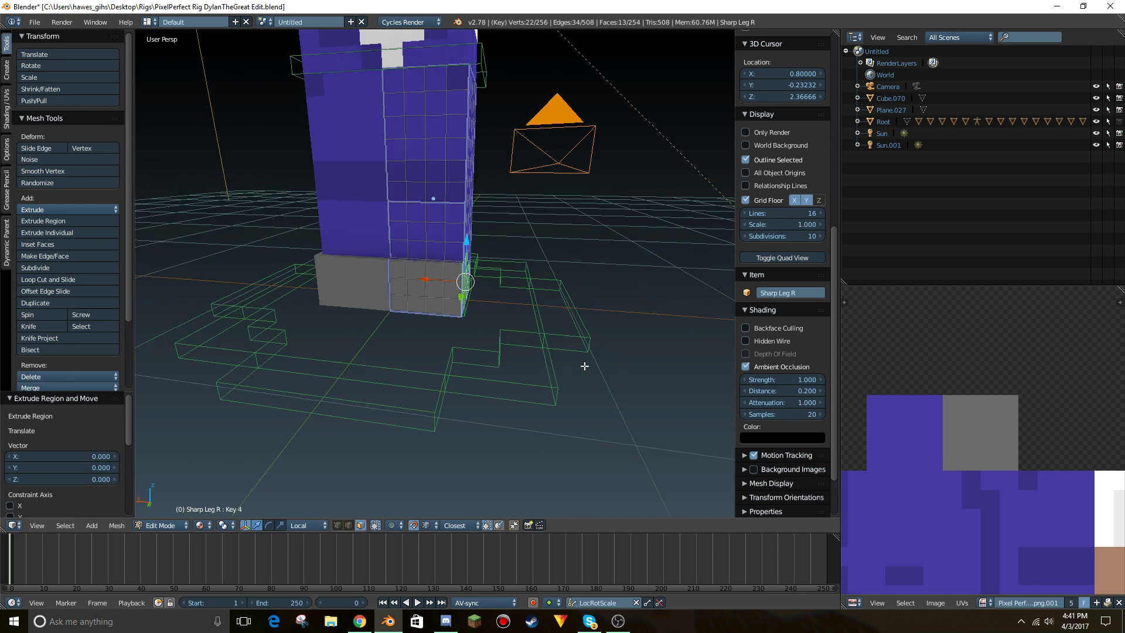
pyautogui.moveTo(585, 366); pyautogui.dragTo(457, 357, button='middle')
pyautogui.press('e')
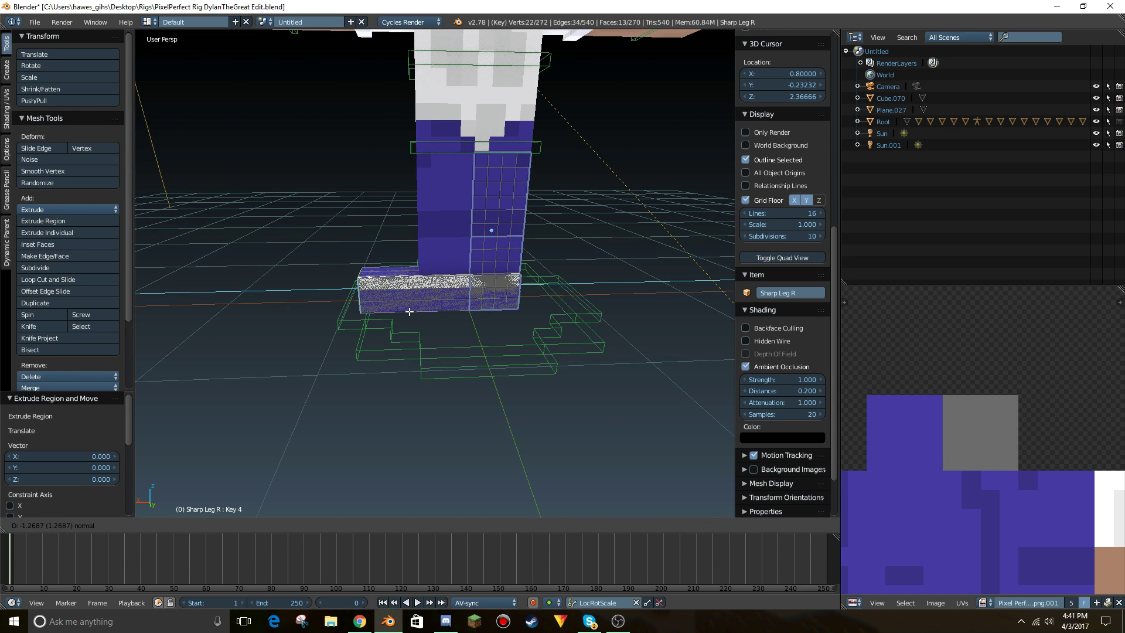
pyautogui.rightClick(414, 317)
pyautogui.scroll(3, 445, 310)
pyautogui.press('Tab')
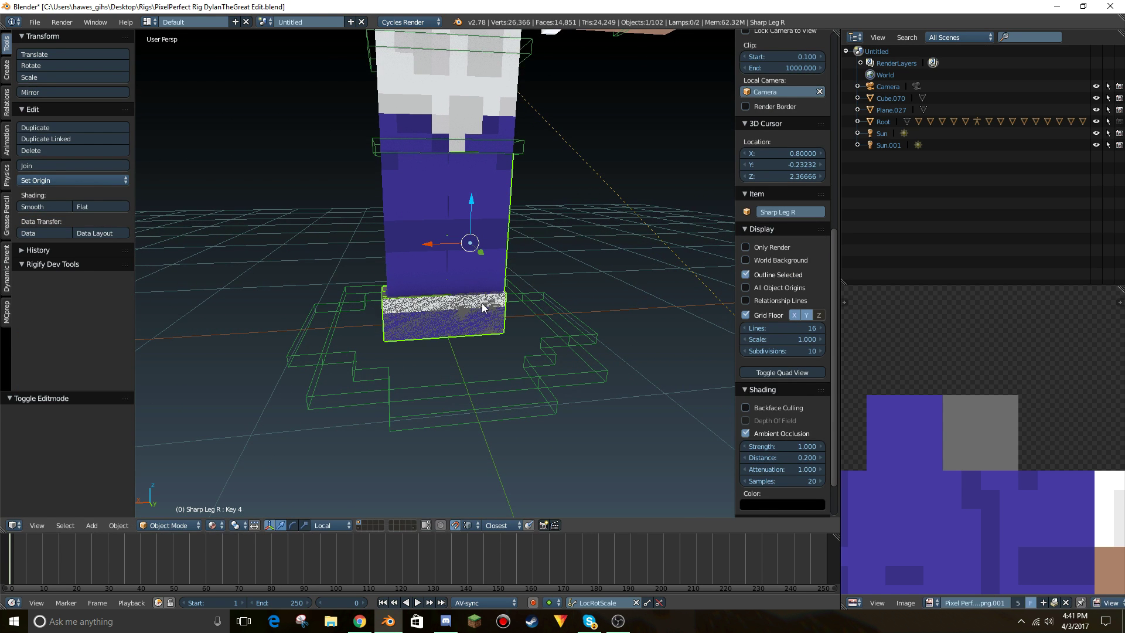
# Put the armature in Pose mode and move the Right Leg IK bone by -1.142, 0.053, 0.336.
pyautogui.rightClick(507, 331)
pyautogui.click(169, 525)
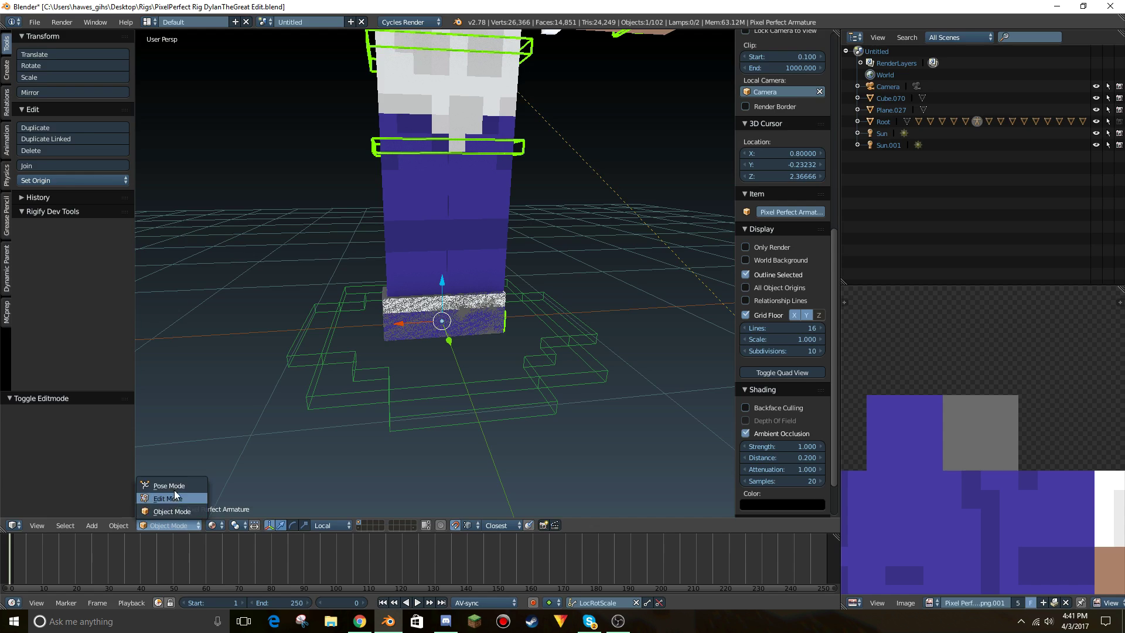
pyautogui.click(167, 484)
pyautogui.rightClick(495, 334)
pyautogui.rightClick(503, 336)
pyautogui.press('g')
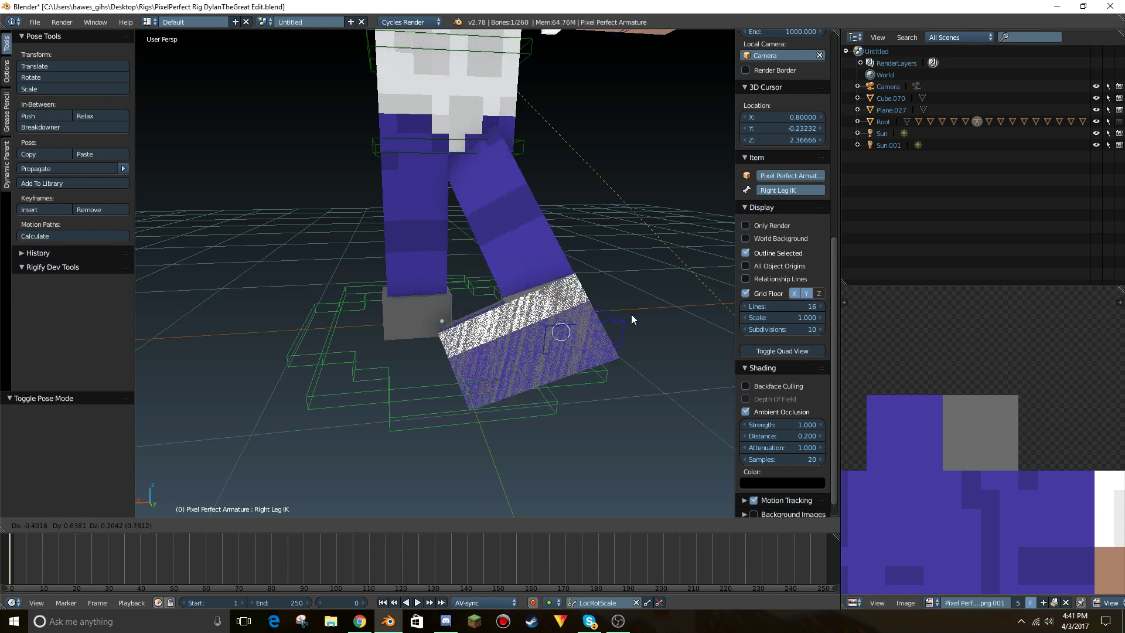
pyautogui.click(648, 296)
# Examine the bent right leg and its extruded shoe from the front, below and behind.
pyautogui.hotkey('shift', 'f')
pyautogui.press('w')
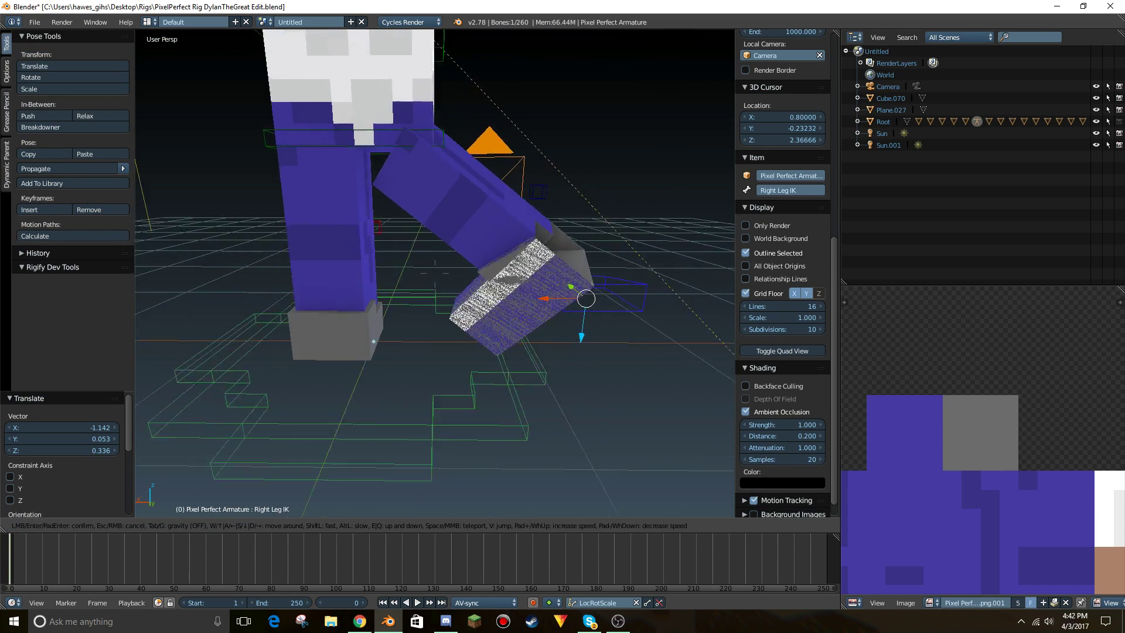
pyautogui.press('s')
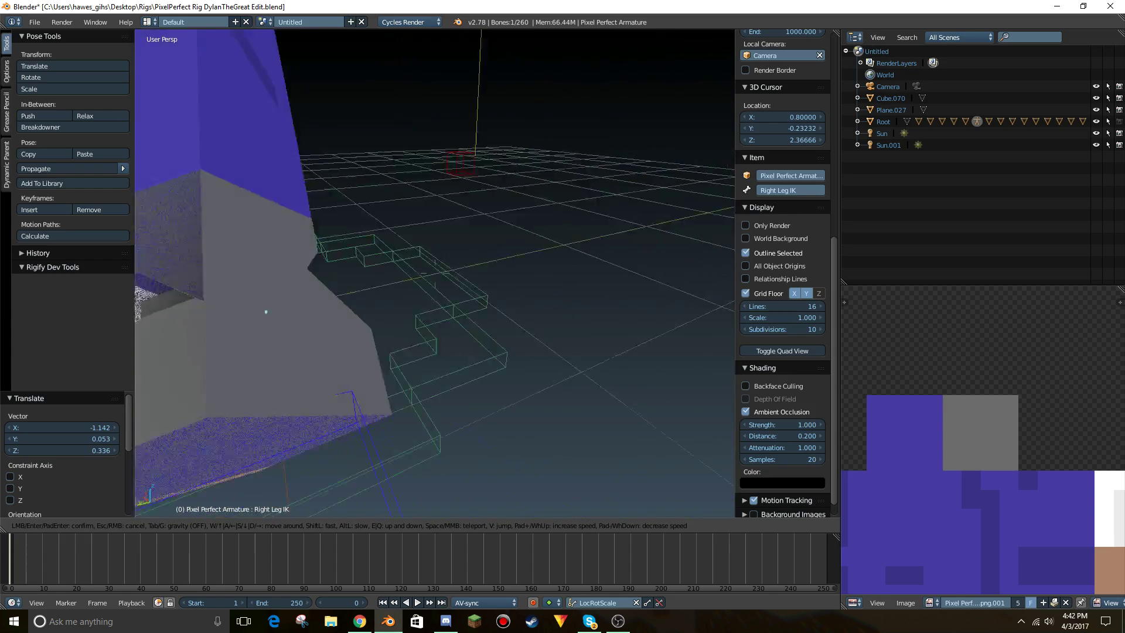
pyautogui.press('s')
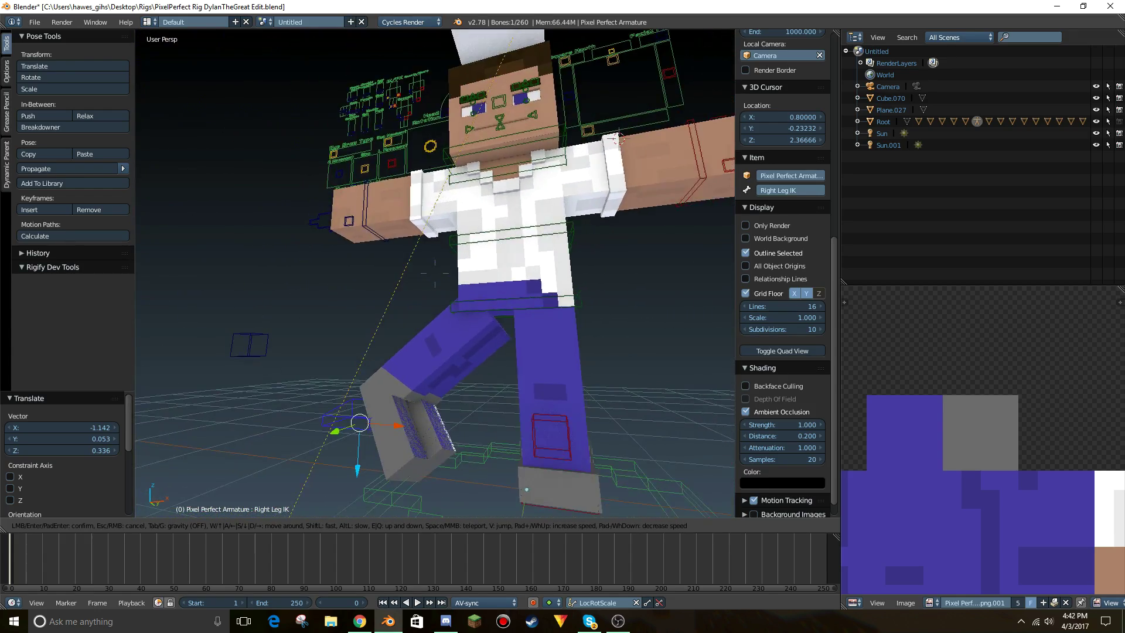
pyautogui.press('w')
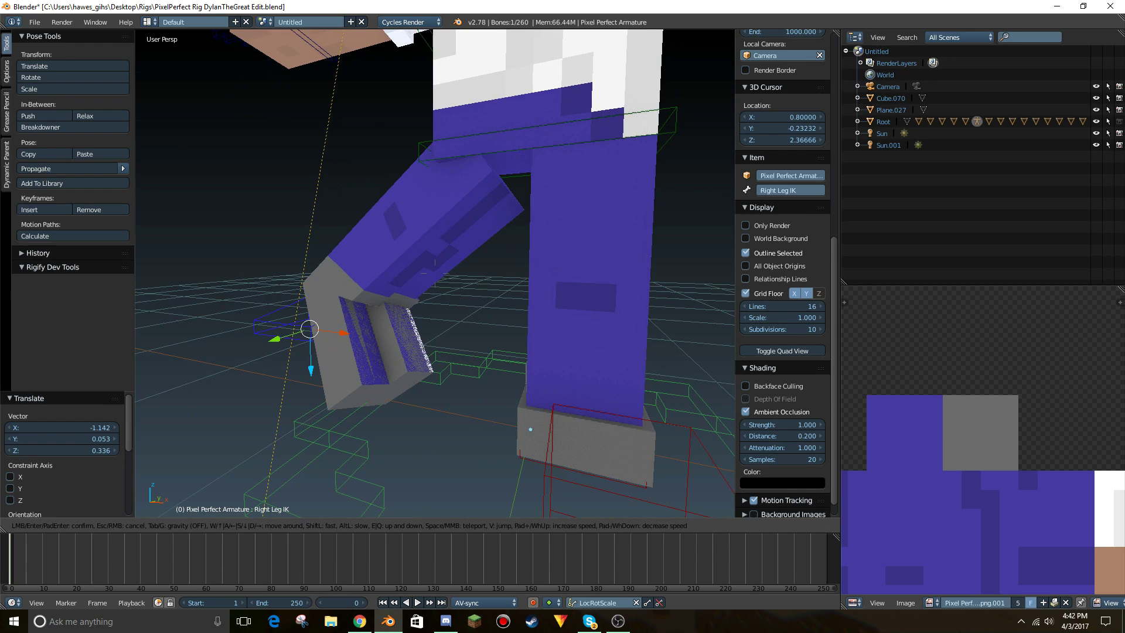
pyautogui.click(435, 278)
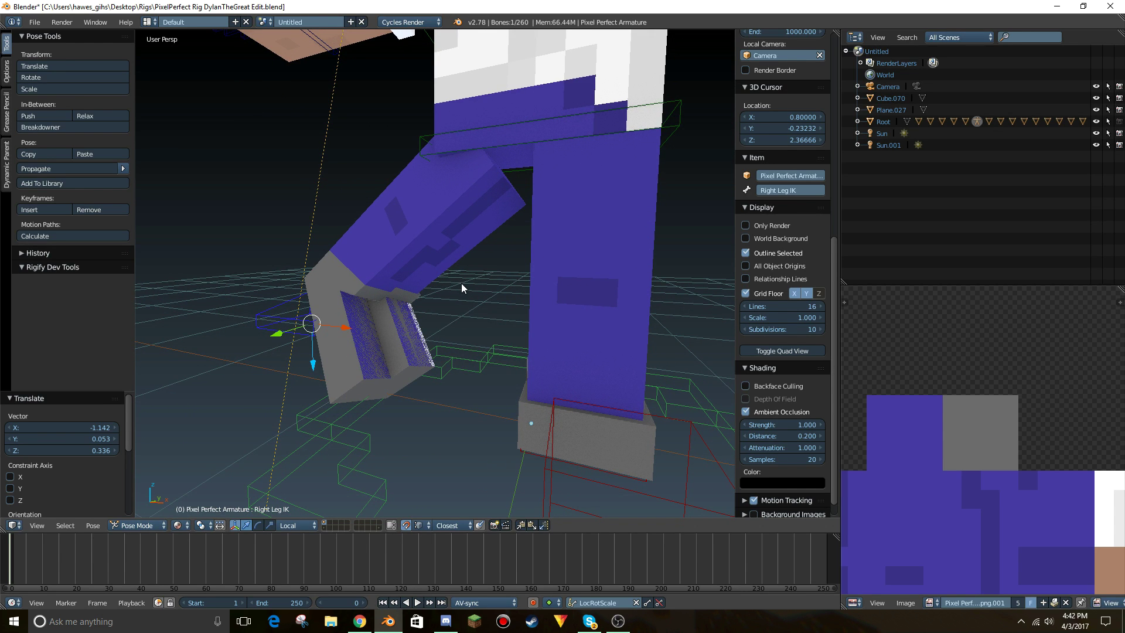
# Undo the Right Leg IK movement and the preceding right shoe extrusions.
pyautogui.hotkey('ctrl', 'z')
pyautogui.hotkey('ctrl', 'z')
pyautogui.hotkey('ctrl', 'z')
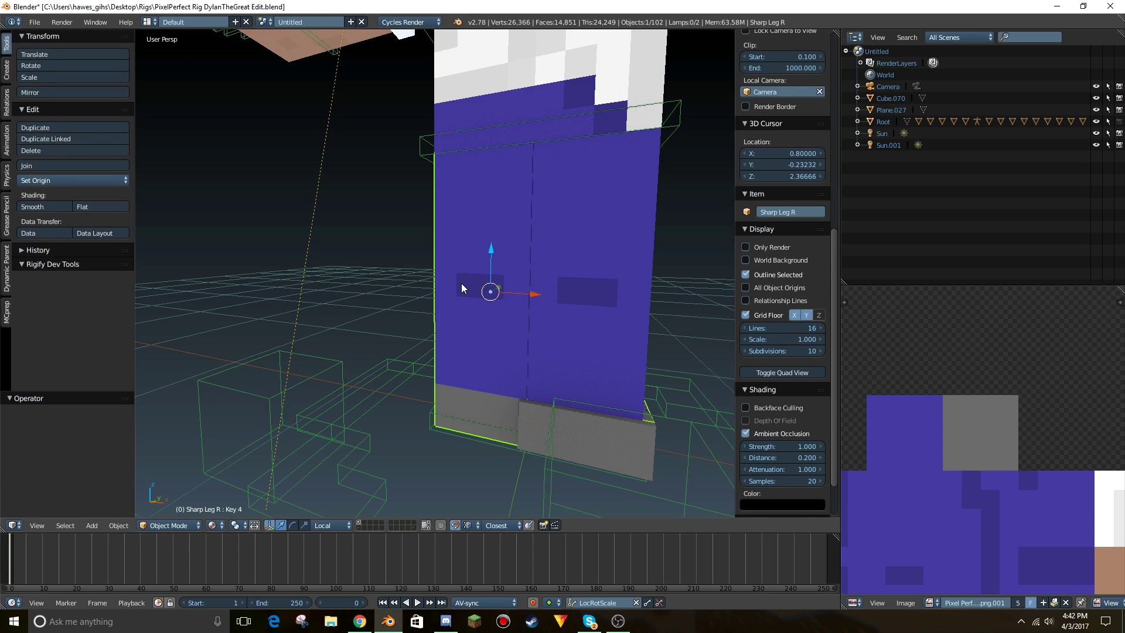
pyautogui.hotkey('ctrl', 'z')
pyautogui.hotkey('ctrl', 'z')
# Reopen the right leg in Edit mode with its front shoe faces in close view.
pyautogui.hotkey('shift', 'f')
pyautogui.press('s')
pyautogui.press('w')
pyautogui.click(435, 278)
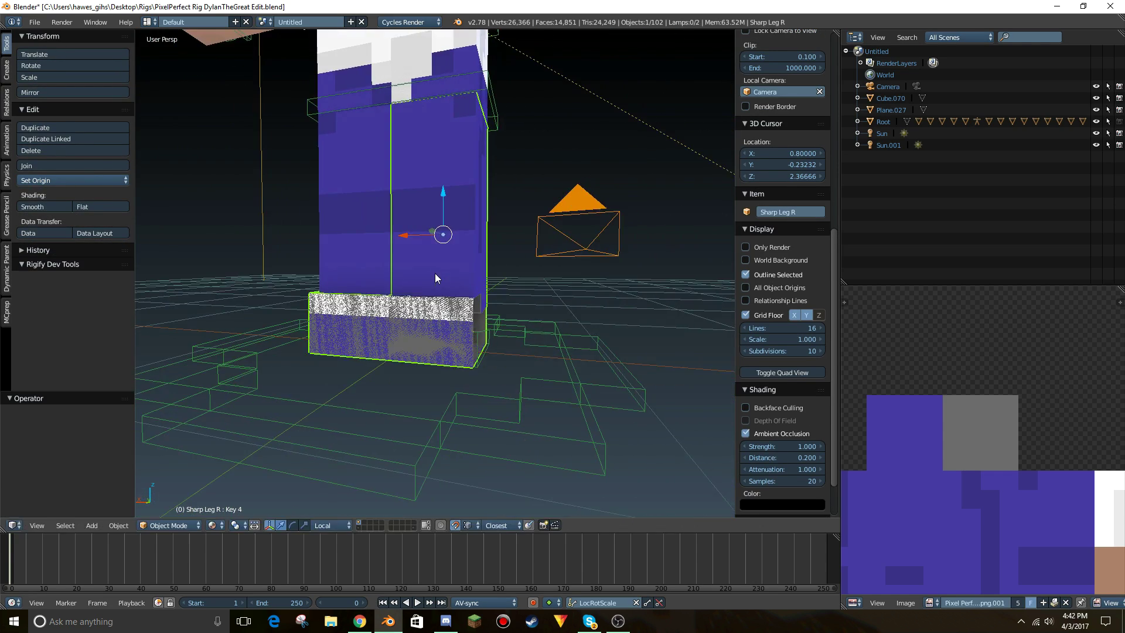
pyautogui.press('Tab')
pyautogui.hotkey('shift', 'f')
pyautogui.press('w')
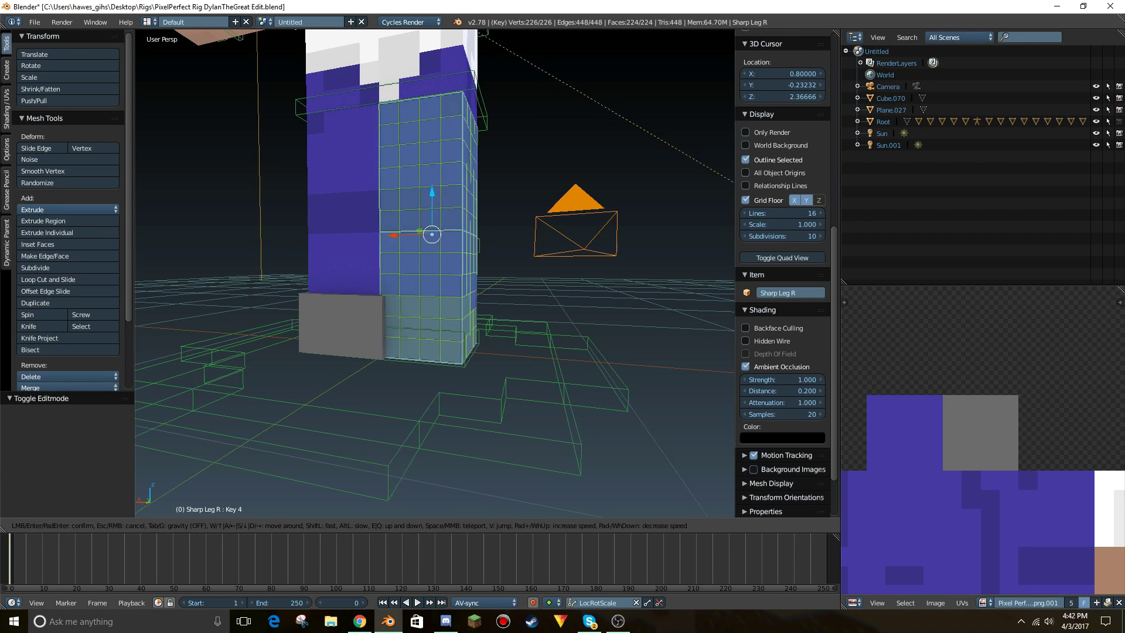
pyautogui.press('e')
pyautogui.click(416, 306)
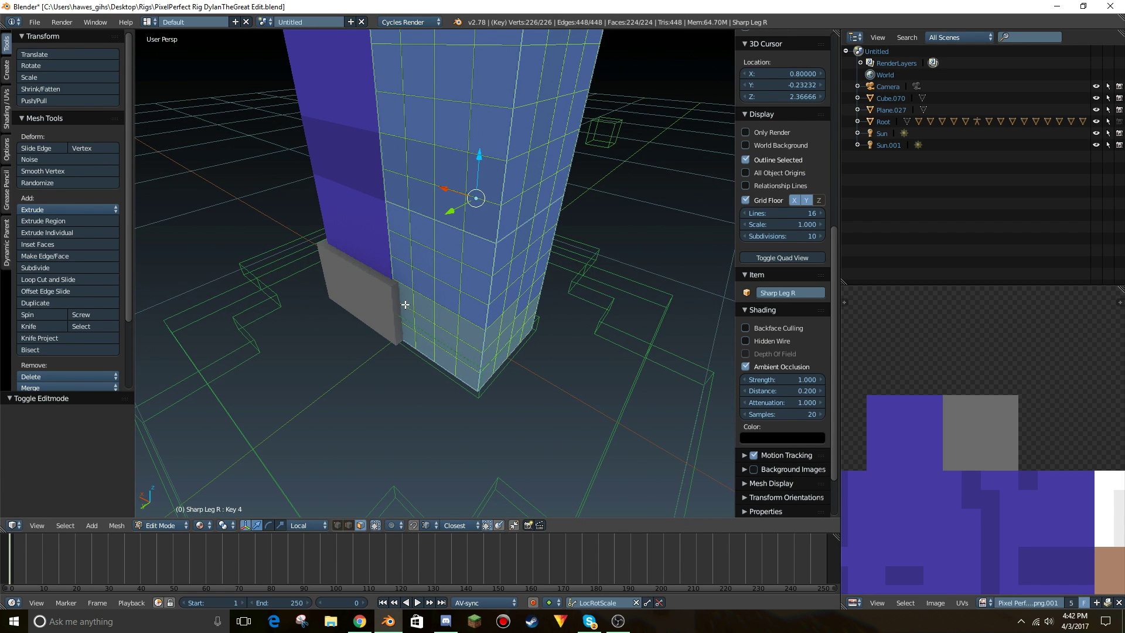
# Extrude the grey front shoe faces of the right leg outward by 0.041.
pyautogui.rightClick(408, 305)
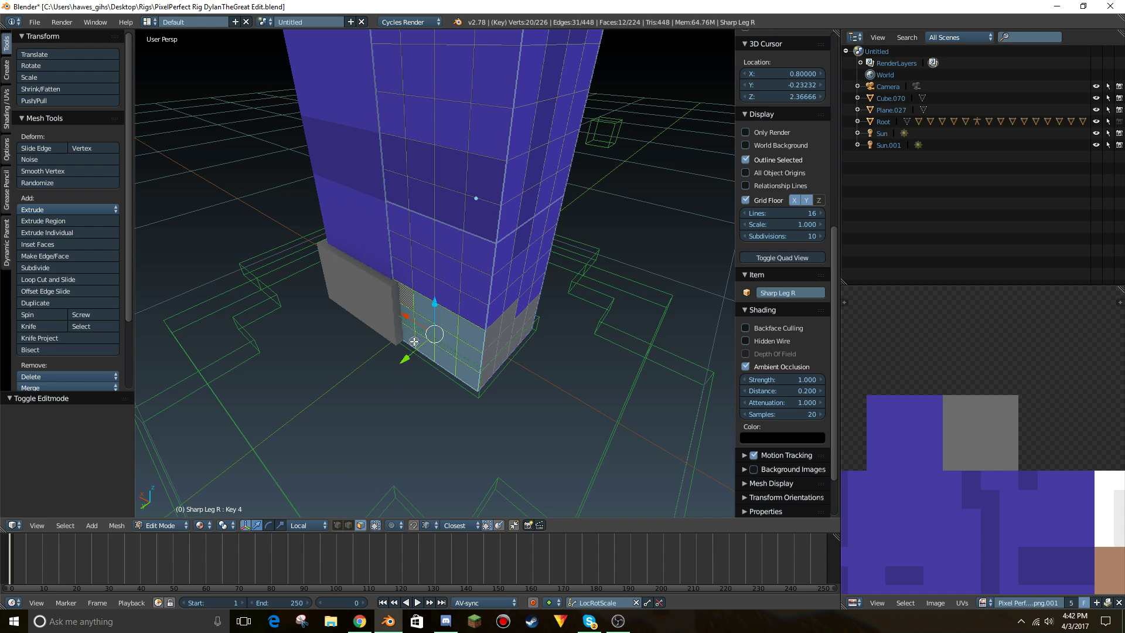
pyautogui.press('e')
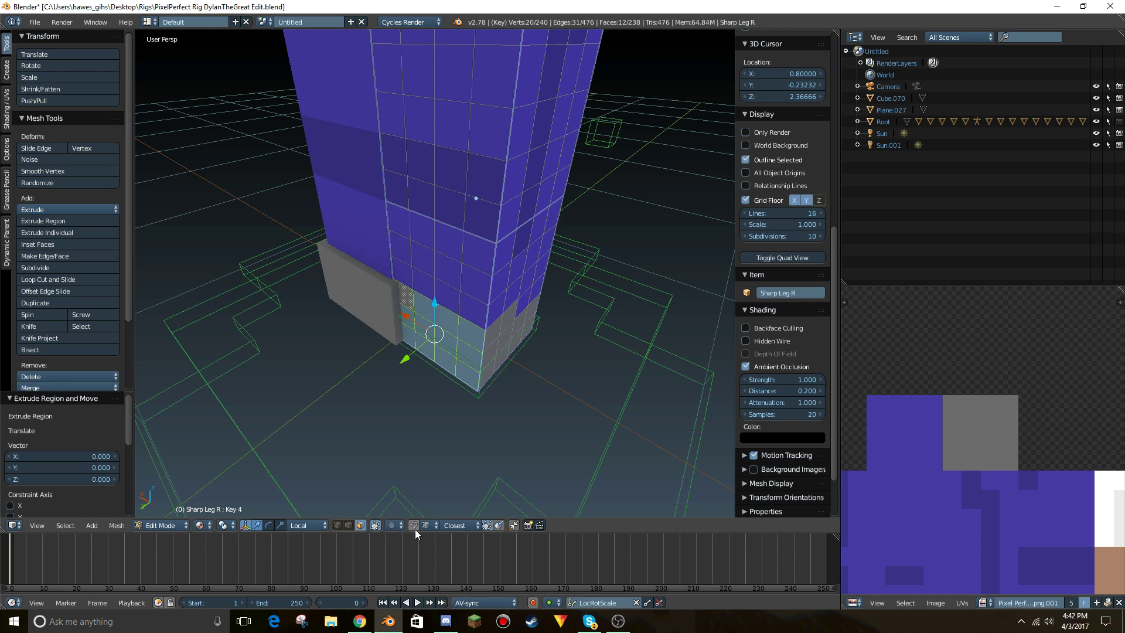
pyautogui.press('e')
pyautogui.click(398, 346)
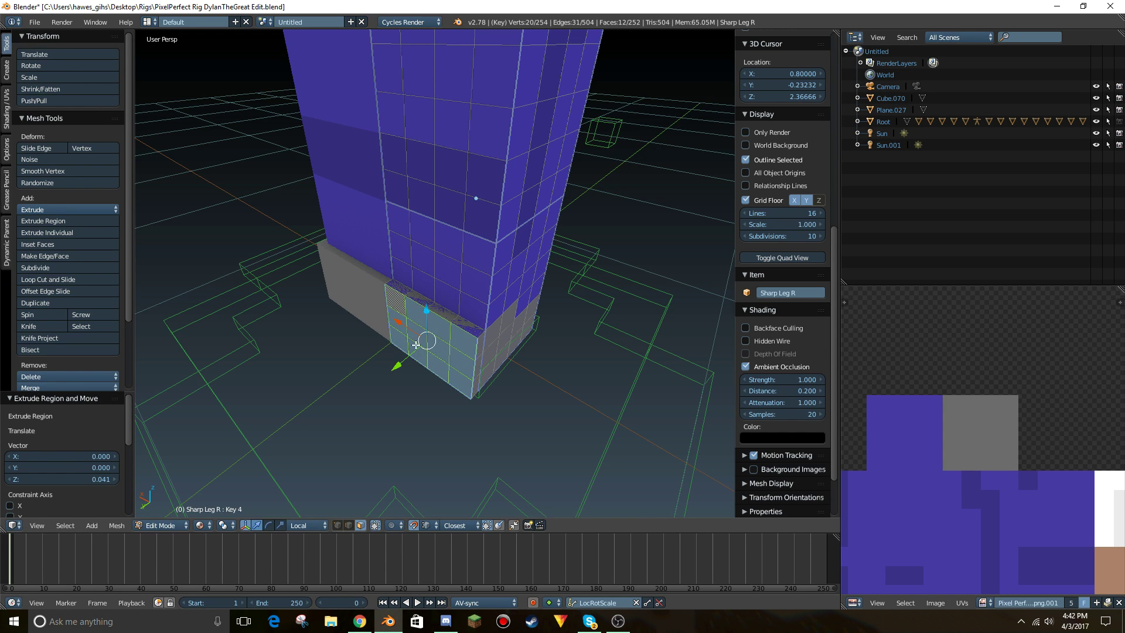
# Fine-adjust the extruded front faces along the Y axis to line up with the neighbouring left shoe.
pyautogui.hotkey('shift', 'f')
pyautogui.press('w')
pyautogui.click(434, 274)
pyautogui.moveTo(404, 392); pyautogui.dragTo(378, 341)
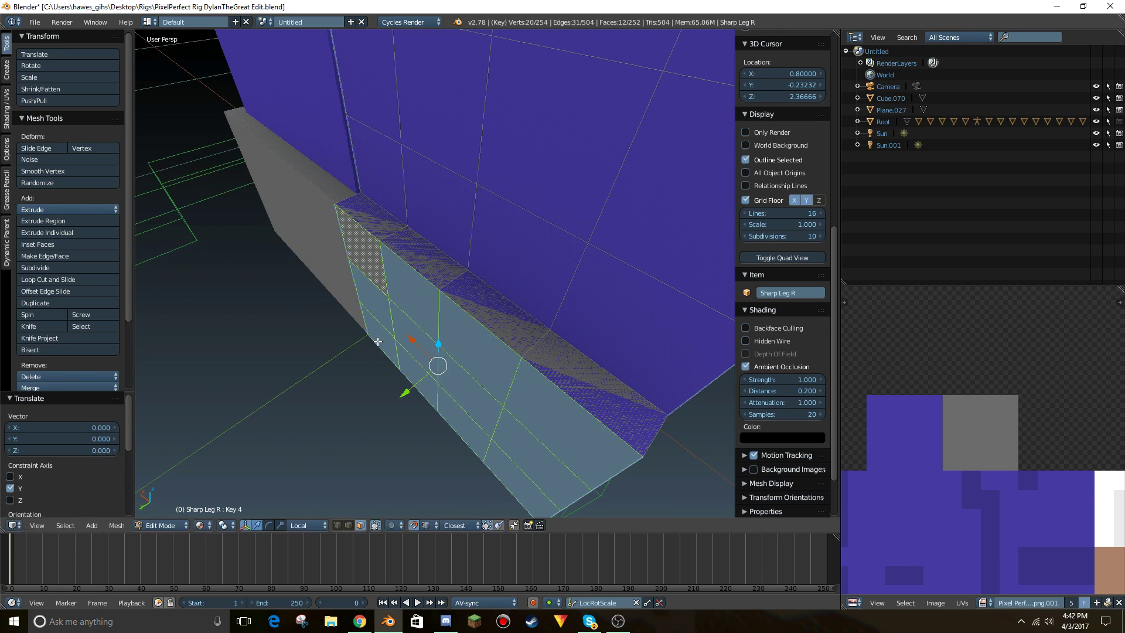
pyautogui.hotkey('shift', 'f')
pyautogui.click(435, 273)
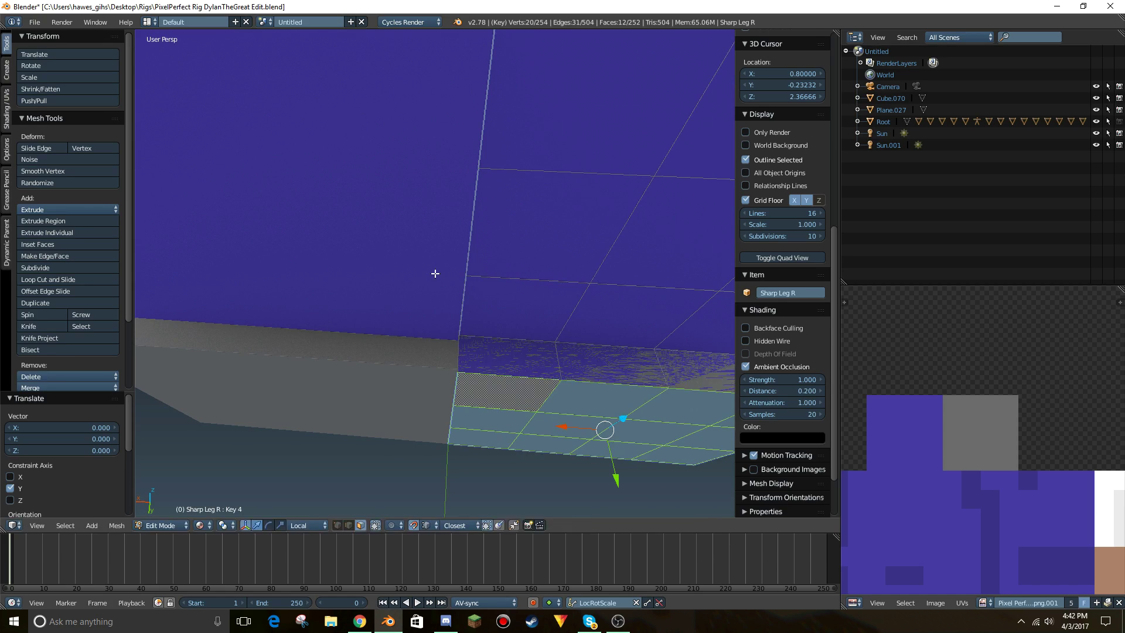
# Leave Edit mode and examine the right shoe from the front, side and below, ending at its seam with the left shoe.
pyautogui.press('Tab')
pyautogui.hotkey('shift', 'f')
pyautogui.press('s')
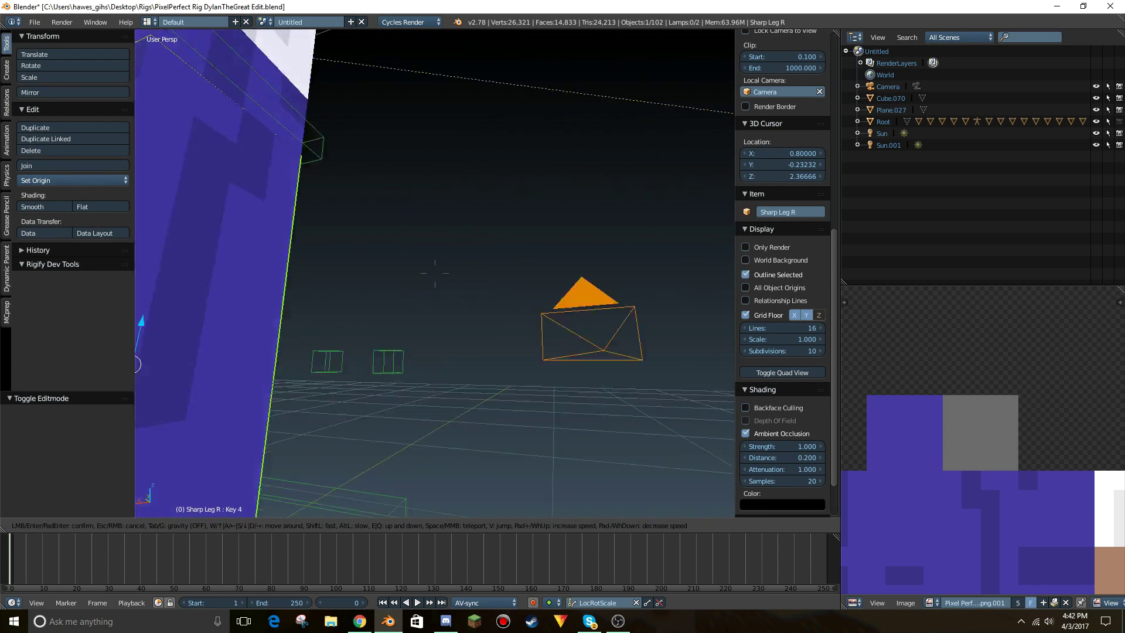
pyautogui.press('a')
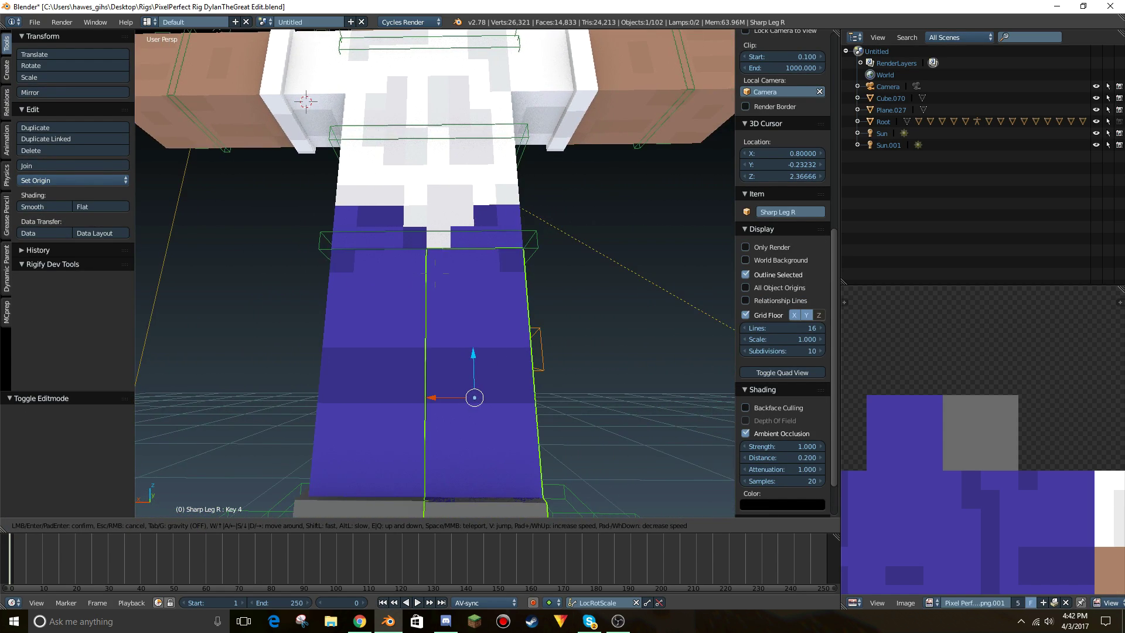
pyautogui.press('d')
pyautogui.press('d')
pyautogui.press('q')
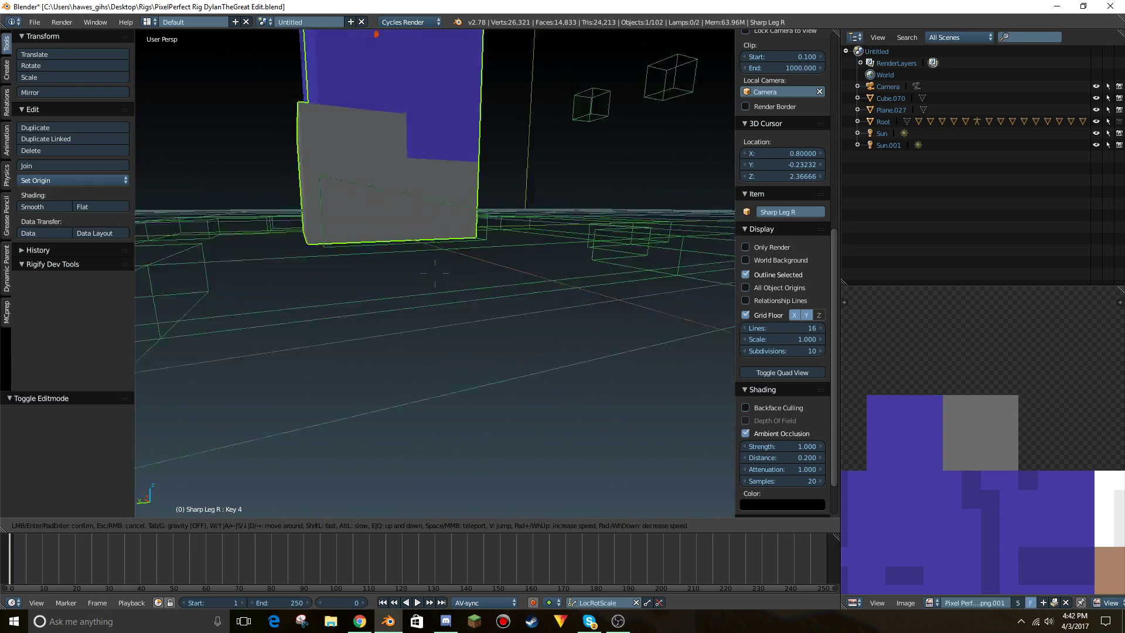
pyautogui.press('e')
pyautogui.press('a')
pyautogui.press('q')
pyautogui.press('a')
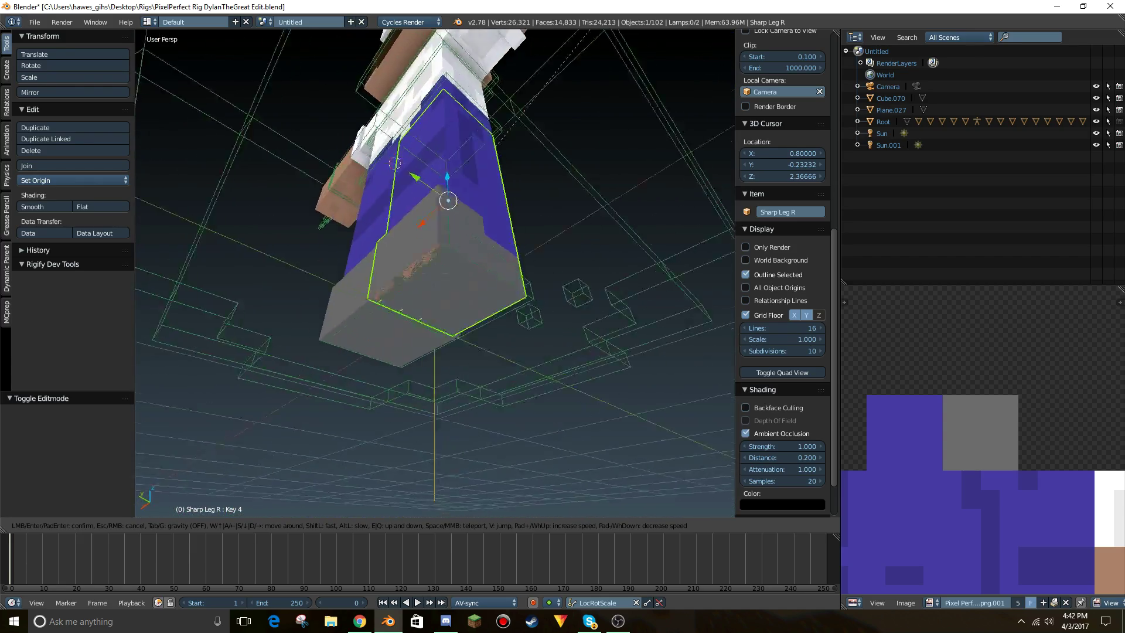
pyautogui.press('w')
pyautogui.press('e')
pyautogui.press('e')
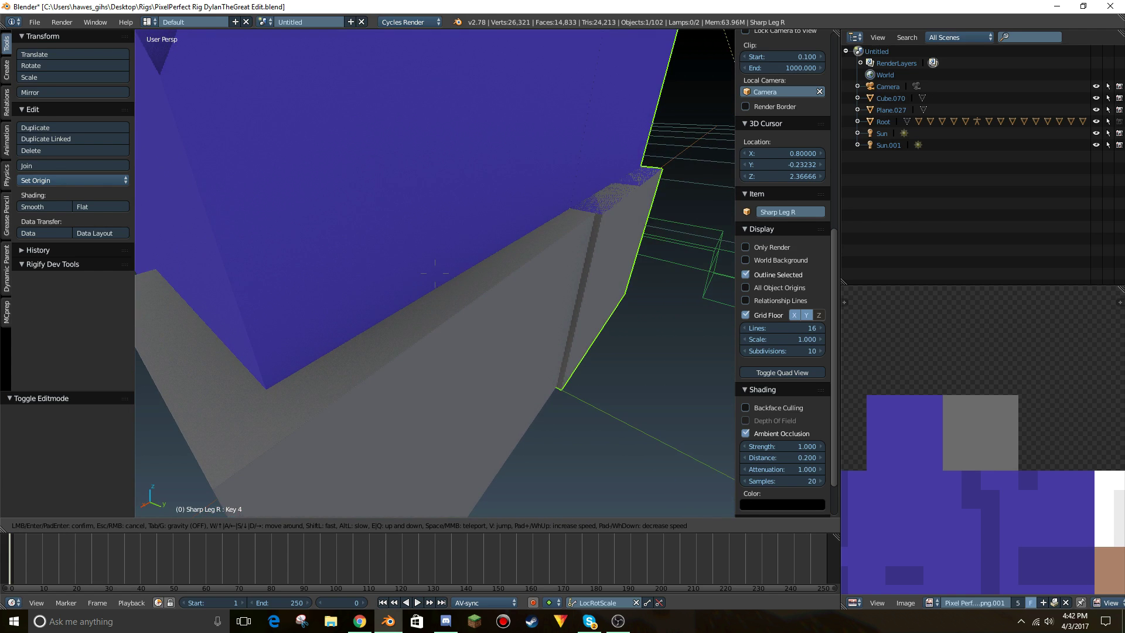
pyautogui.click(593, 260)
pyautogui.press('Tab')
pyautogui.press('Tab')
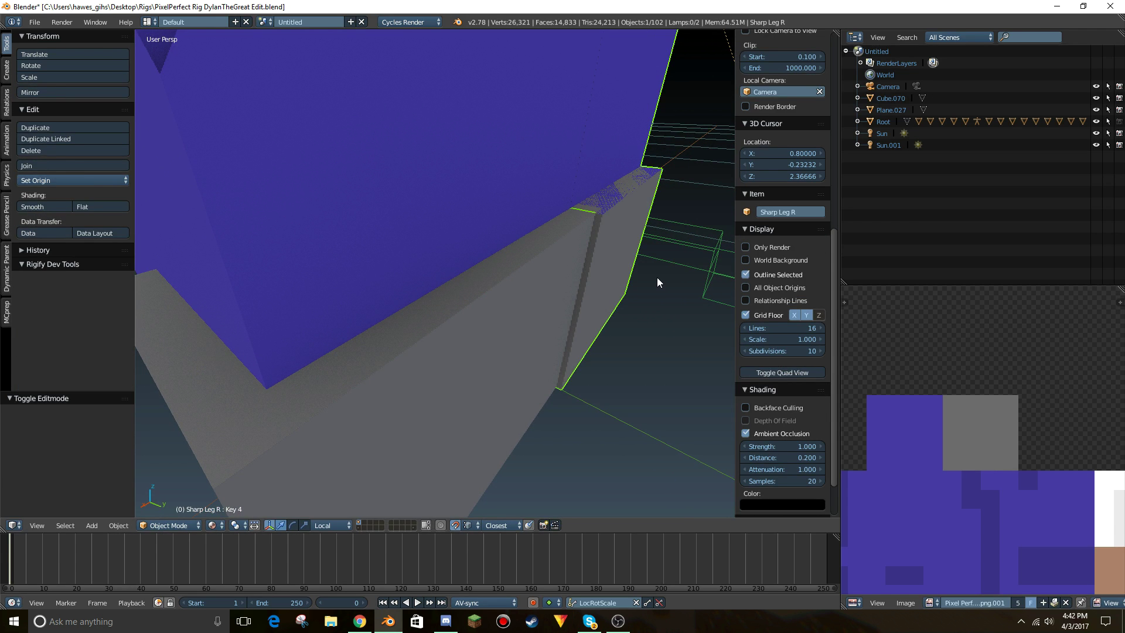
pyautogui.hotkey('shift', 'd')
pyautogui.click(720, 200)
pyautogui.press('x')
pyautogui.click(410, 198)
# Reopen the right leg in Edit mode and circle-select the grey shoe faces on its outer side.
pyautogui.hotkey('shift', 'f')
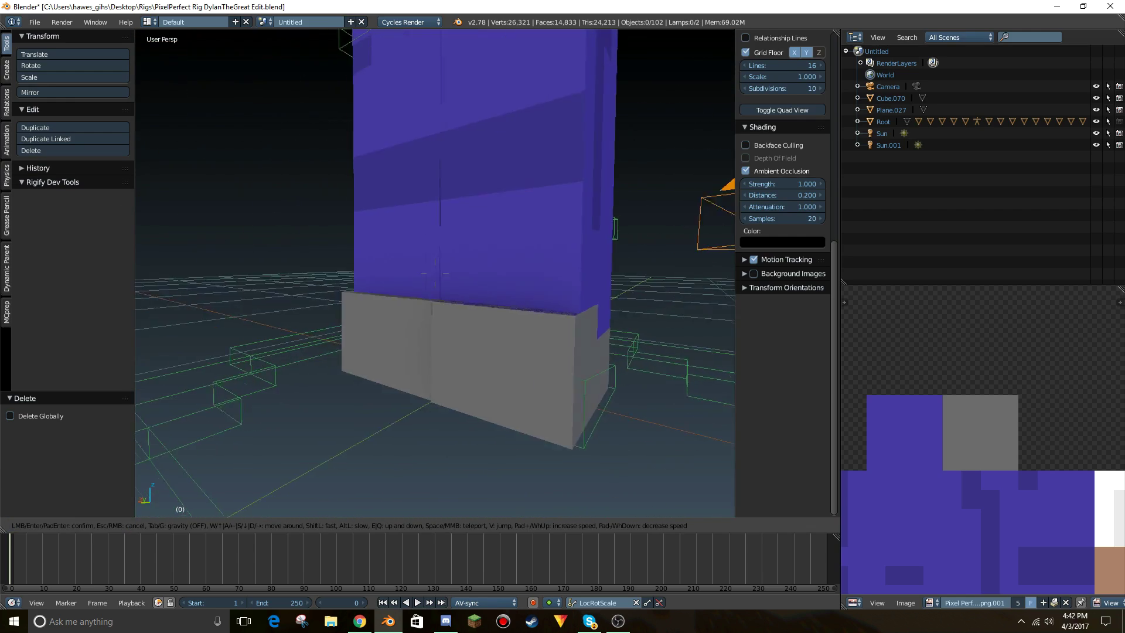
pyautogui.press('d')
pyautogui.click(434, 273)
pyautogui.rightClick(434, 275)
pyautogui.press('Tab')
pyautogui.hotkey('shift', 'f')
pyautogui.press('w')
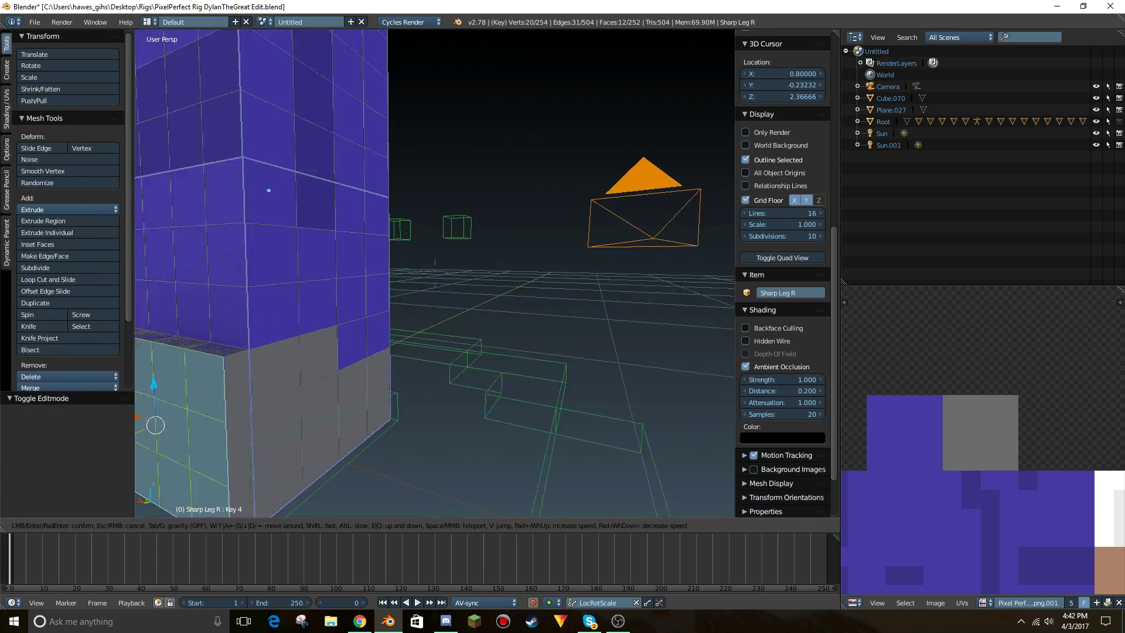
pyautogui.press('d')
pyautogui.click(434, 273)
pyautogui.rightClick(424, 297)
pyautogui.press('c')
pyautogui.moveTo(456, 322); pyautogui.dragTo(463, 307)
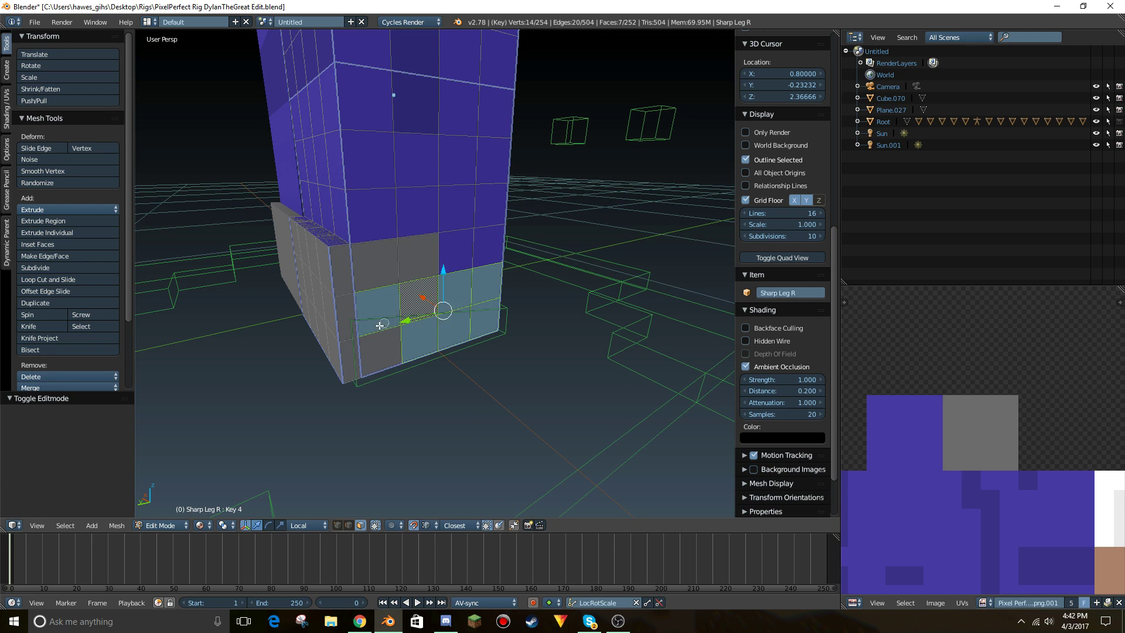
# Select the grey shoe faces on the right leg's outer side and extrude them outward by about 0.039.
pyautogui.keyDown('shift'); pyautogui.rightClick(364, 287); pyautogui.keyUp('shift')
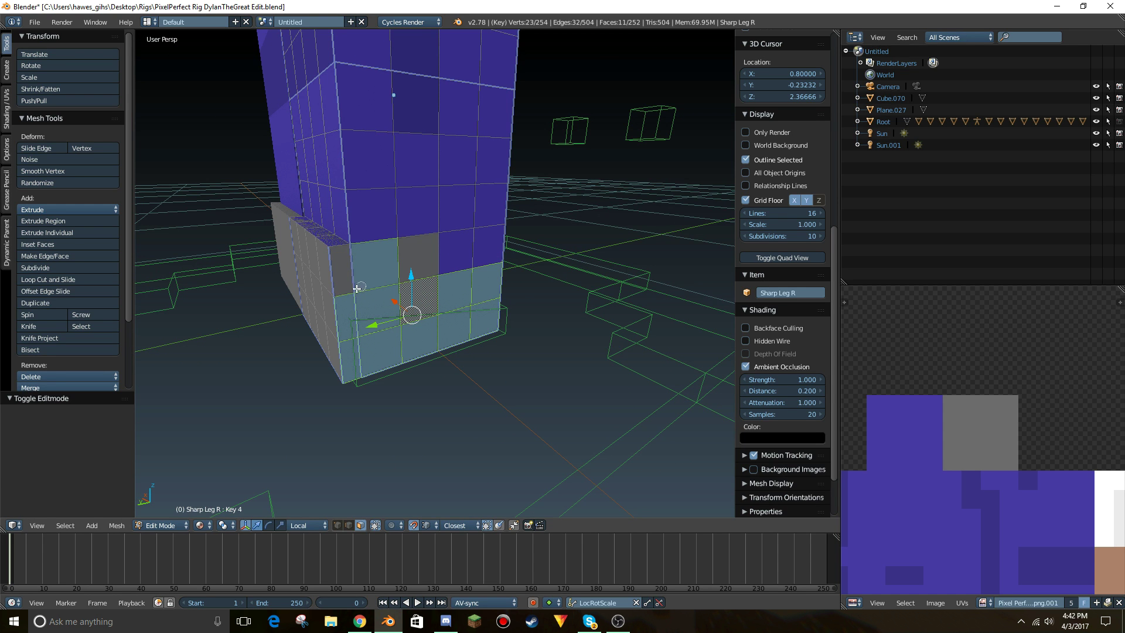
pyautogui.keyDown('shift'); pyautogui.rightClick(342, 272); pyautogui.keyUp('shift')
pyautogui.keyDown('shift'); pyautogui.rightClick(418, 256); pyautogui.keyUp('shift')
pyautogui.hotkey('shift', 'f')
pyautogui.press('w')
pyautogui.press('d')
pyautogui.press('a')
pyautogui.press('d')
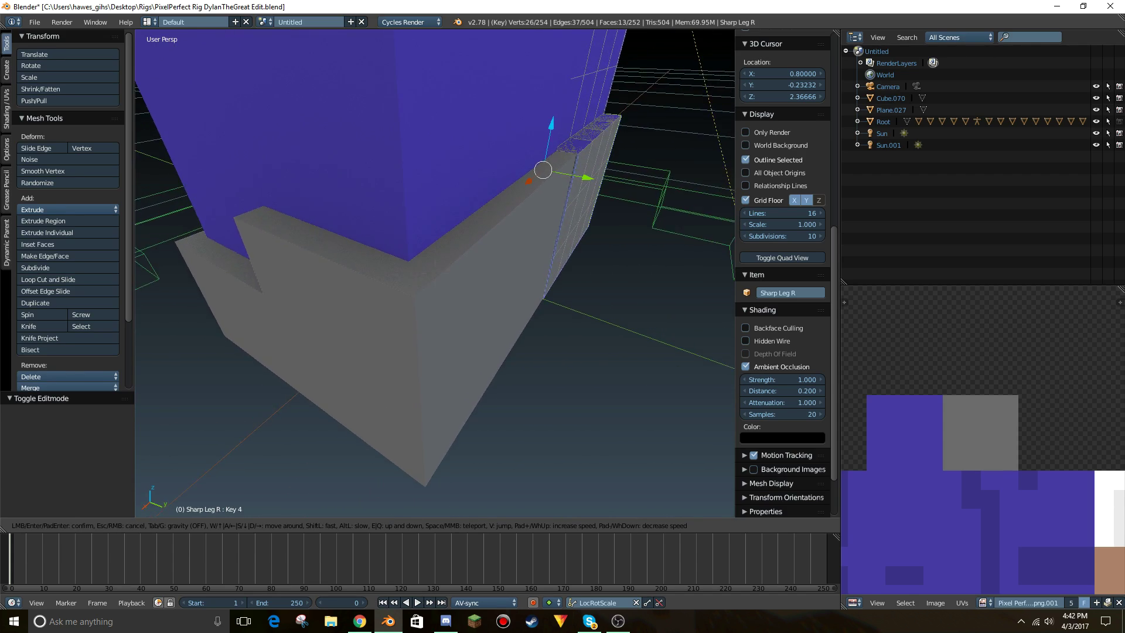
pyautogui.press('d')
pyautogui.press('a')
pyautogui.click(501, 342)
pyautogui.press('e')
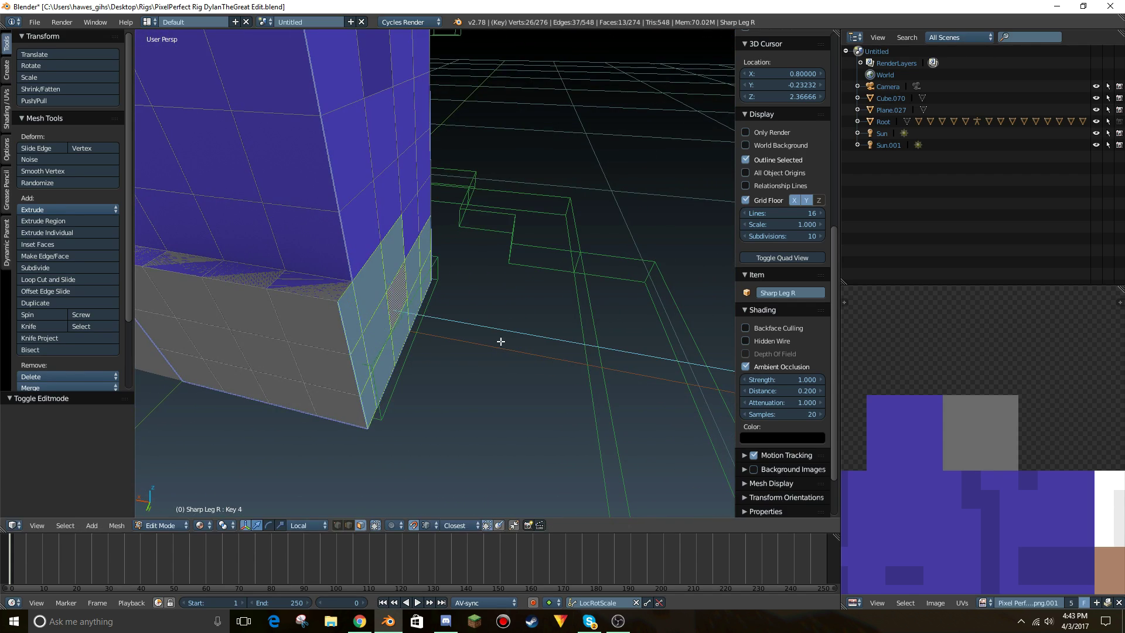
pyautogui.press('e')
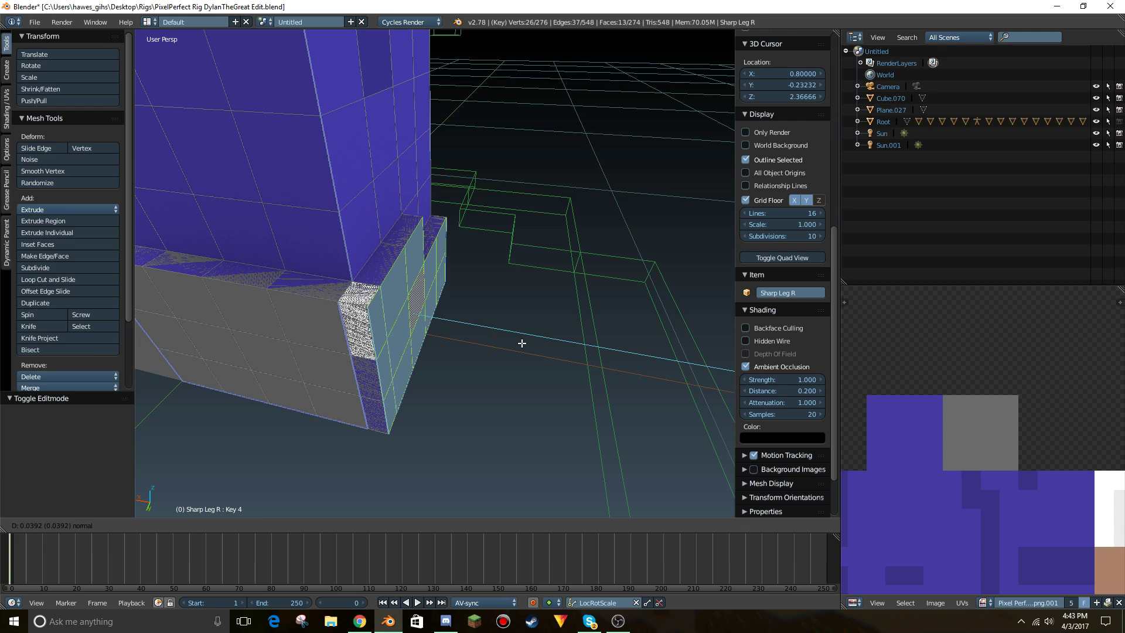
pyautogui.click(522, 343)
# Extrude the grey shoe faces on the front of the right leg slightly outward, finishing in Object Mode.
pyautogui.hotkey('shift', 'f')
pyautogui.press('s')
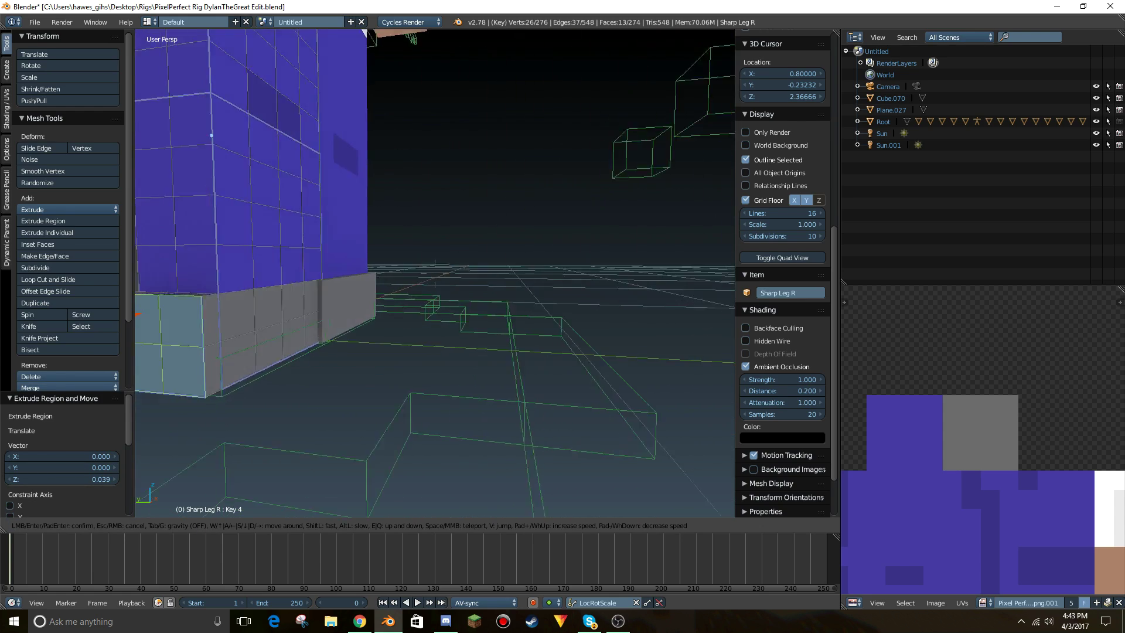
pyautogui.press('a')
pyautogui.click(434, 273)
pyautogui.rightClick(453, 296)
pyautogui.press('c')
pyautogui.moveTo(451, 299)
pyautogui.mouseDown()
pyautogui.moveTo(468, 270)
pyautogui.moveTo(563, 254)
pyautogui.mouseUp()
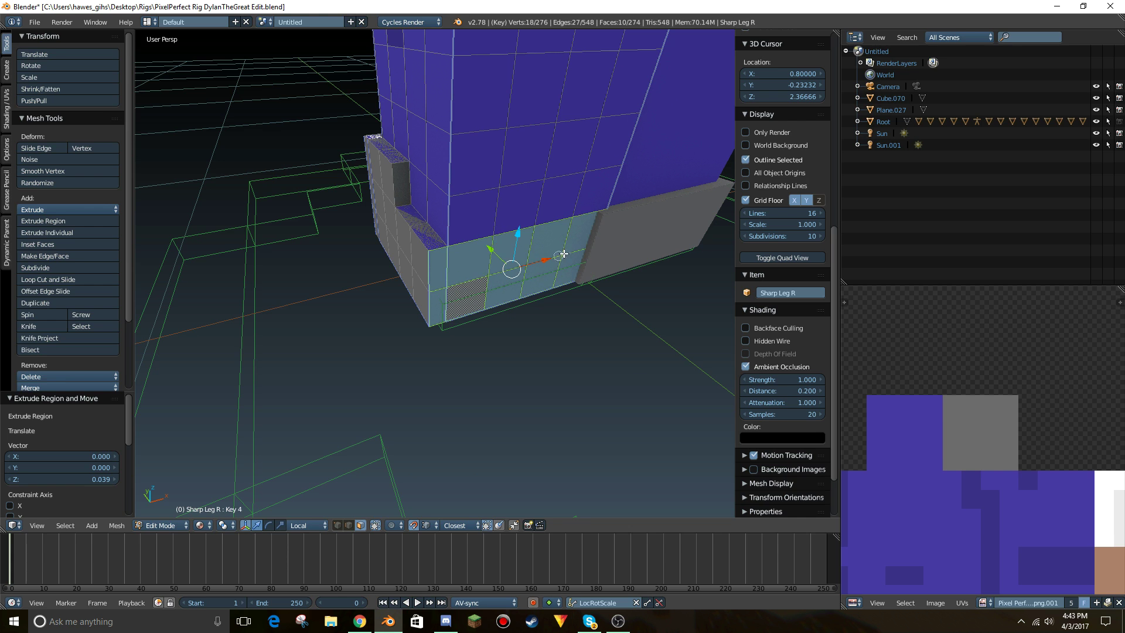
pyautogui.press('e')
pyautogui.click(581, 286)
pyautogui.hotkey('shift', 'f')
pyautogui.press('d')
pyautogui.click(435, 273)
pyautogui.press('Tab')
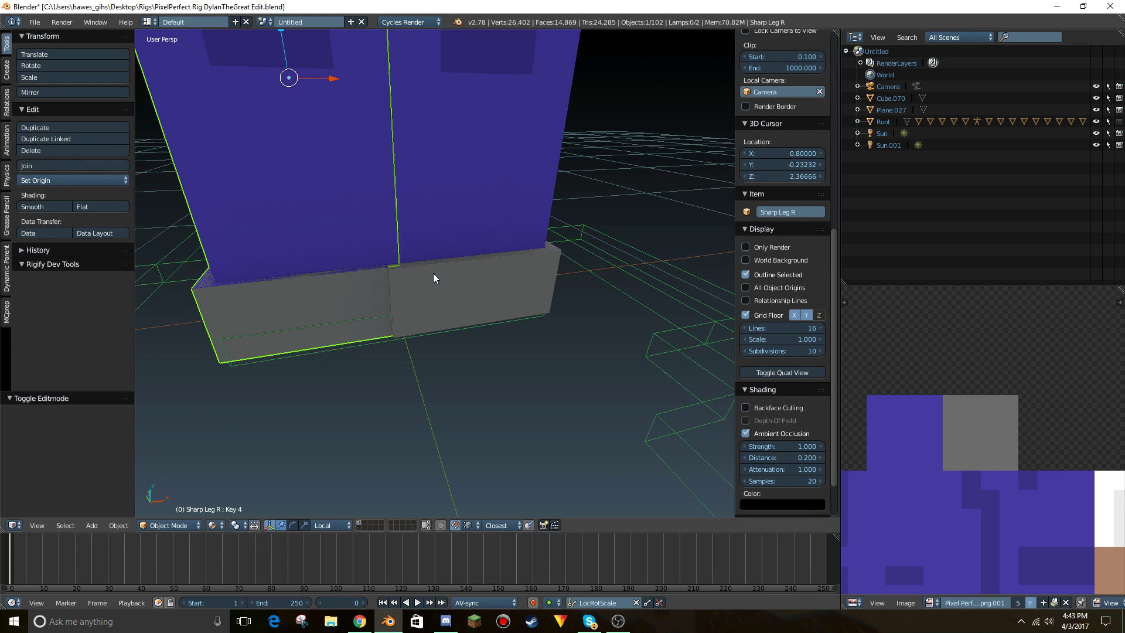
# Isolate the right leg in local view, extrude the shoe faces on its inner side slightly outward, and restore the full scene.
pyautogui.press('KP_Divide')
pyautogui.hotkey('shift', 'f')
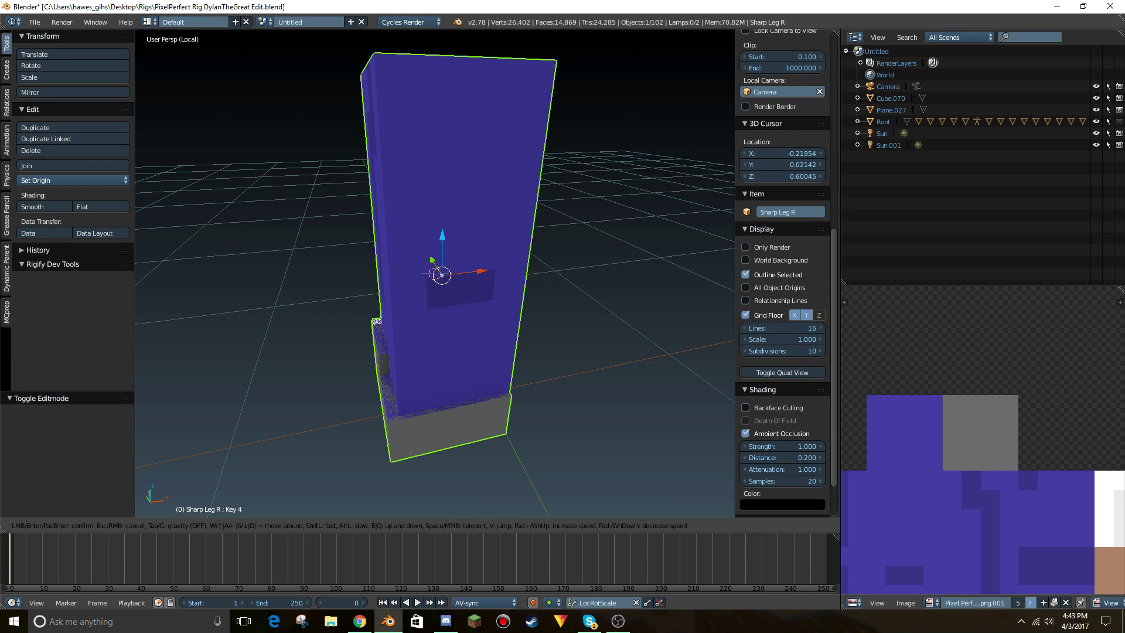
pyautogui.press('w')
pyautogui.press('d')
pyautogui.click(444, 275)
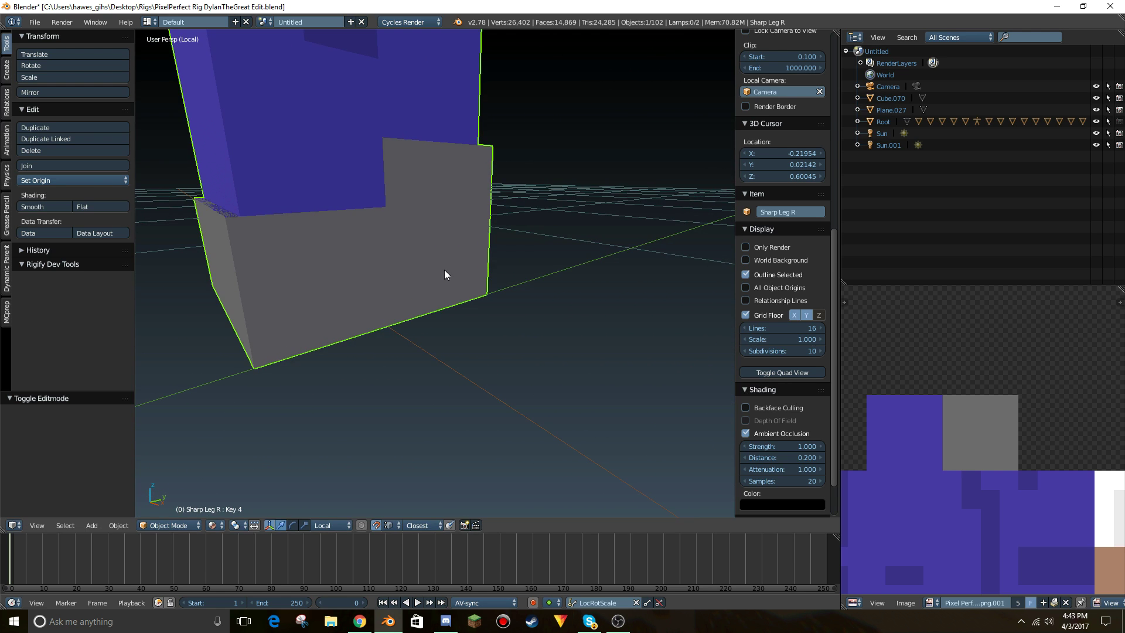
pyautogui.press('Tab')
pyautogui.rightClick(477, 287)
pyautogui.press('c')
pyautogui.moveTo(468, 284)
pyautogui.mouseDown()
pyautogui.moveTo(267, 316)
pyautogui.moveTo(249, 296)
pyautogui.moveTo(434, 247)
pyautogui.moveTo(438, 203)
pyautogui.moveTo(471, 199)
pyautogui.moveTo(472, 220)
pyautogui.mouseUp()
pyautogui.rightClick(472, 221)
pyautogui.moveTo(472, 221); pyautogui.dragTo(450, 266, button='middle')
pyautogui.press('e')
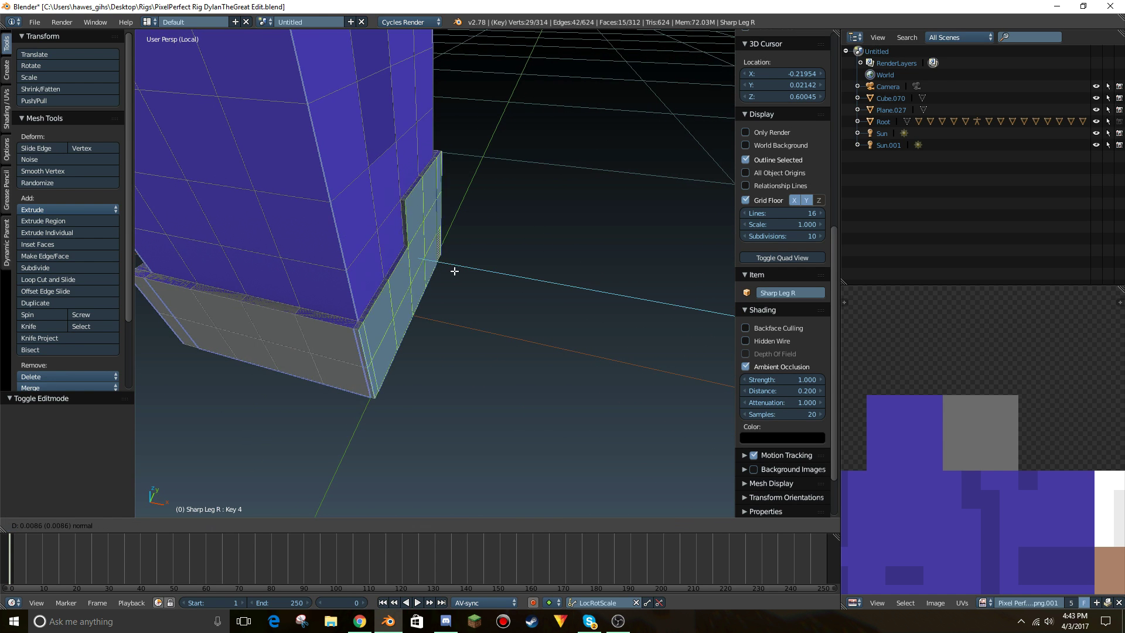
pyautogui.click(460, 272)
pyautogui.press('Tab')
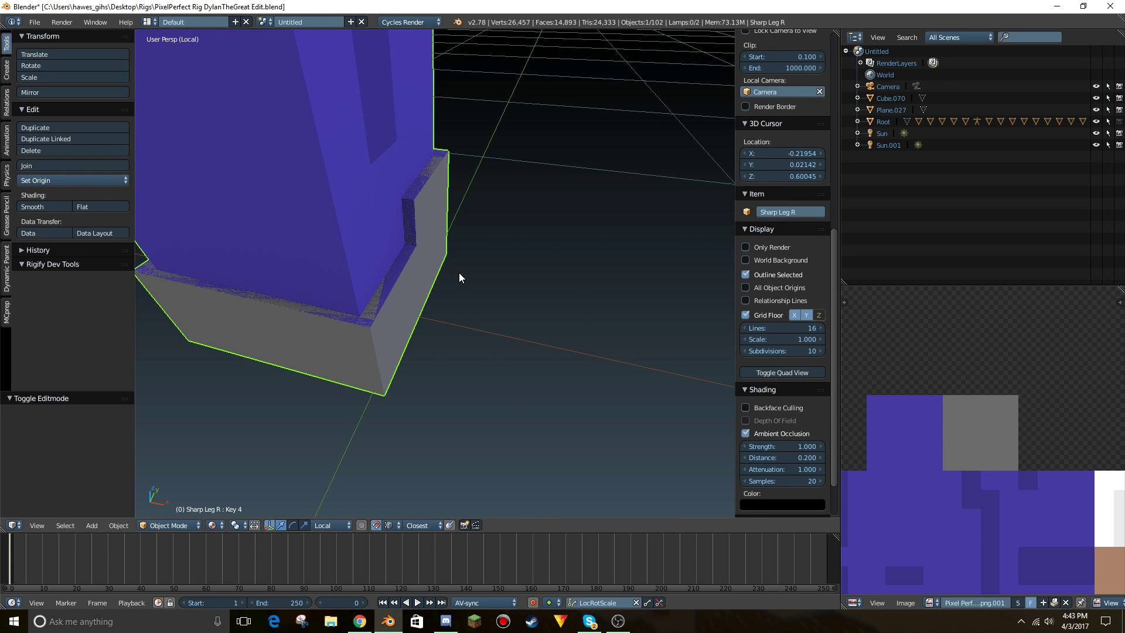
pyautogui.press('KP_Divide')
# Select the UV faces of the shoe along the lower edge of the right leg's layout and scale them by 0.5.
pyautogui.scroll(-3, 1014, 360)
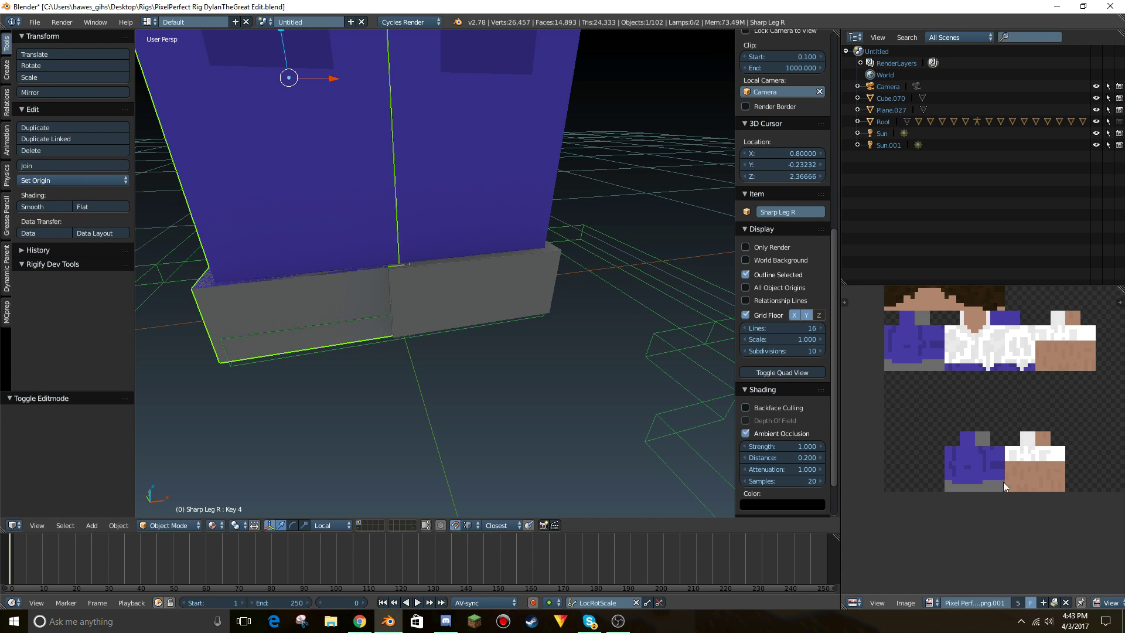
pyautogui.press('Tab')
pyautogui.scroll(3, 966, 361)
pyautogui.moveTo(966, 357); pyautogui.dragTo(1104, 563, button='middle')
pyautogui.scroll(2, 1054, 498)
pyautogui.moveTo(1022, 417); pyautogui.dragTo(1043, 461, button='middle')
pyautogui.press('b')
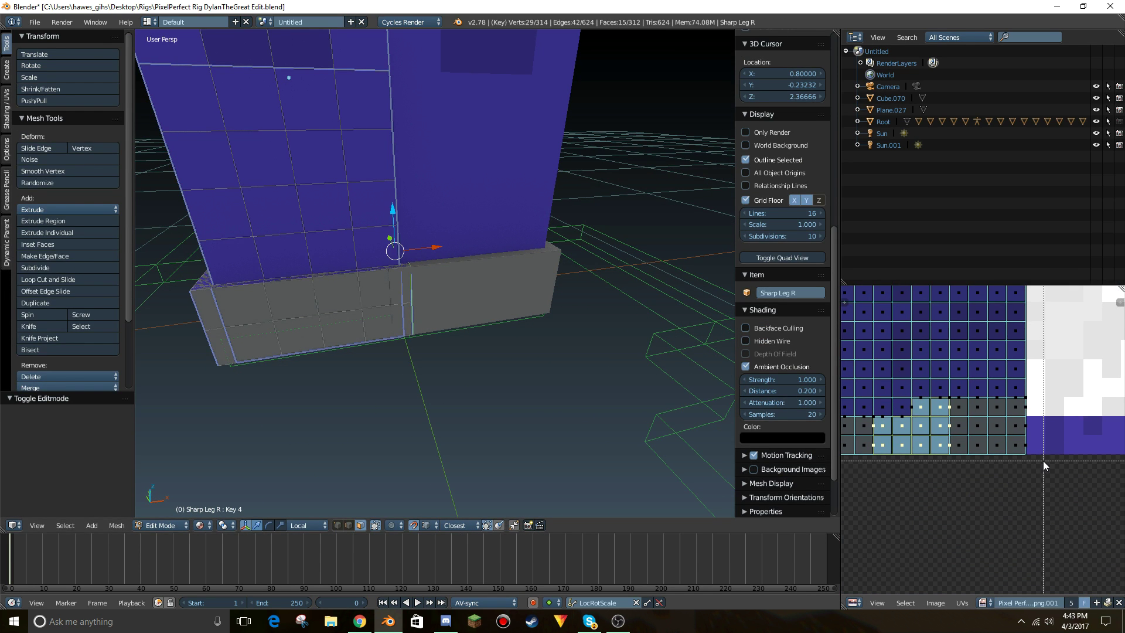
pyautogui.moveTo(966, 411); pyautogui.dragTo(905, 400)
pyautogui.scroll(2, 949, 445)
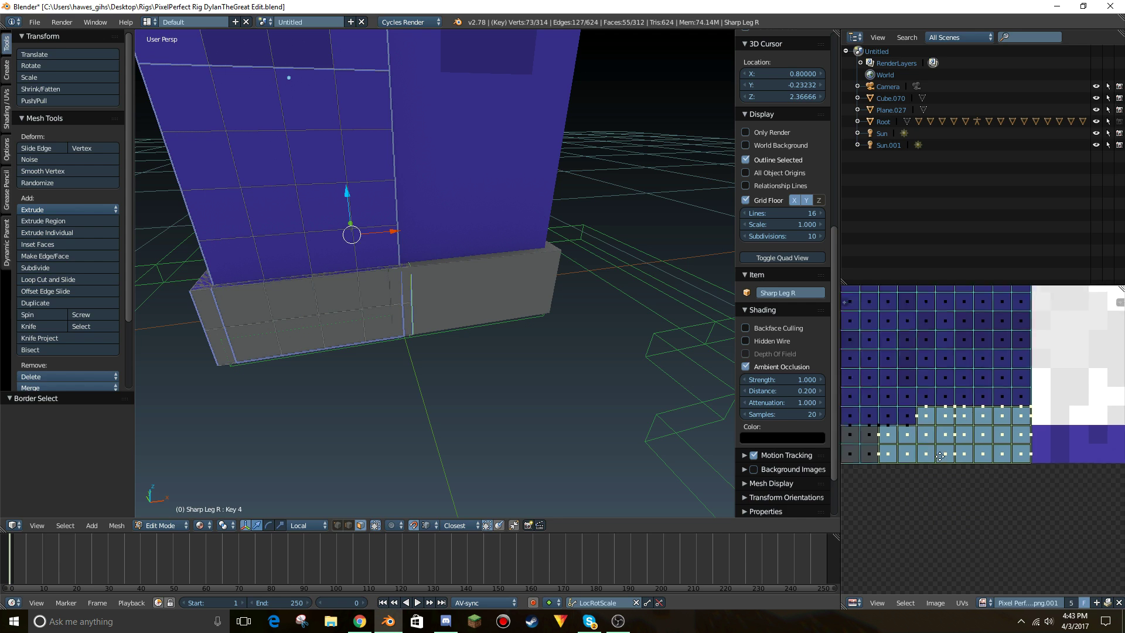
pyautogui.press('b')
pyautogui.moveTo(1017, 506); pyautogui.dragTo(853, 437)
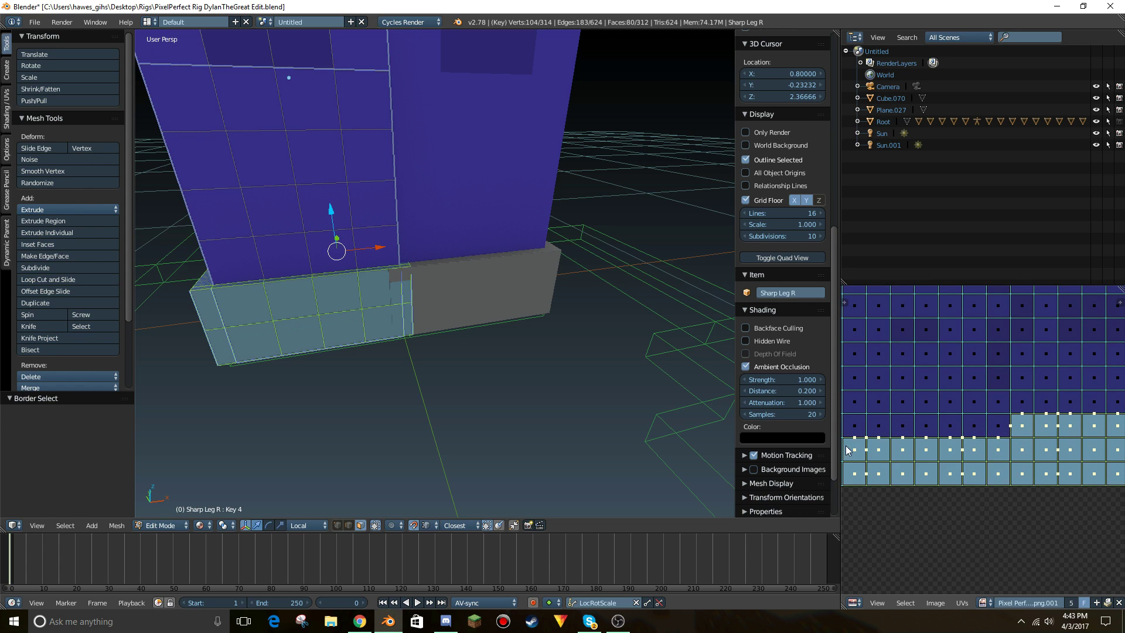
pyautogui.moveTo(968, 474); pyautogui.dragTo(1080, 483, button='middle')
pyautogui.moveTo(994, 450); pyautogui.dragTo(986, 449)
pyautogui.press('b')
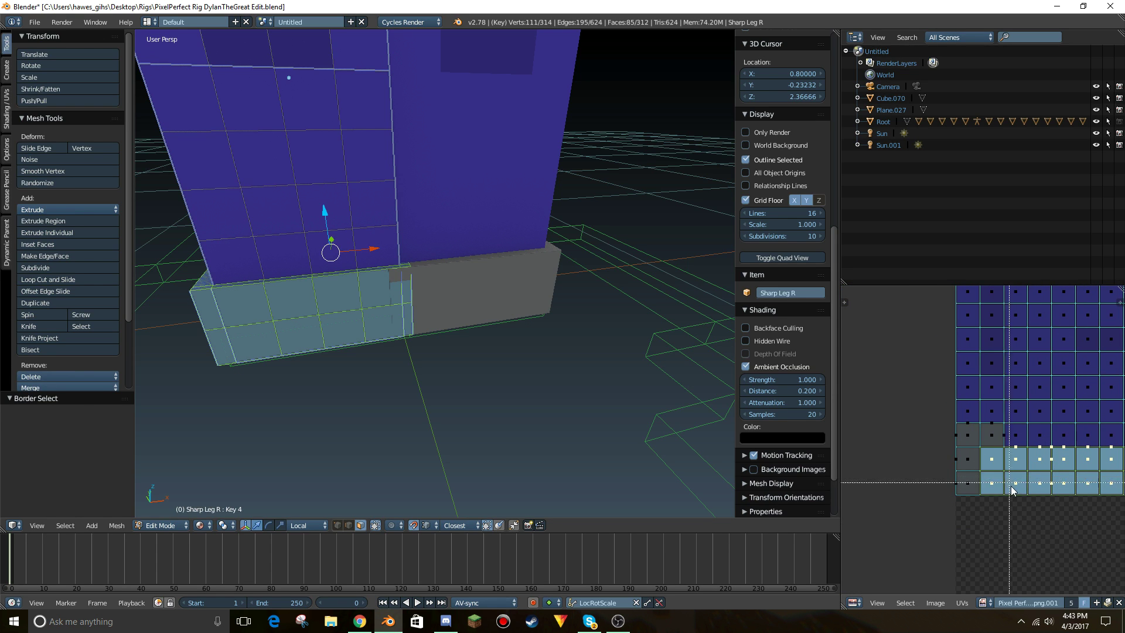
pyautogui.moveTo(950, 421); pyautogui.dragTo(950, 420)
pyautogui.scroll(-5, 1082, 500)
pyautogui.press('s')
pyautogui.click(977, 507)
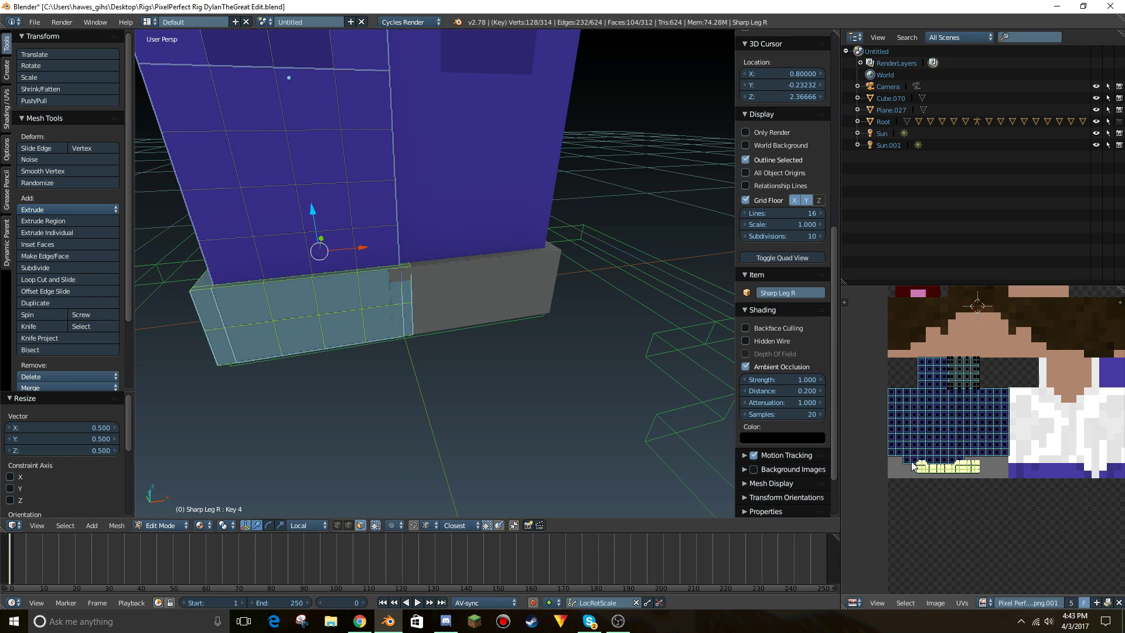
# Move the selected shoe UVs onto the grey strip of the texture and scale them by 0.579.
pyautogui.press('g')
pyautogui.click(949, 471)
pyautogui.press('s')
pyautogui.click(989, 491)
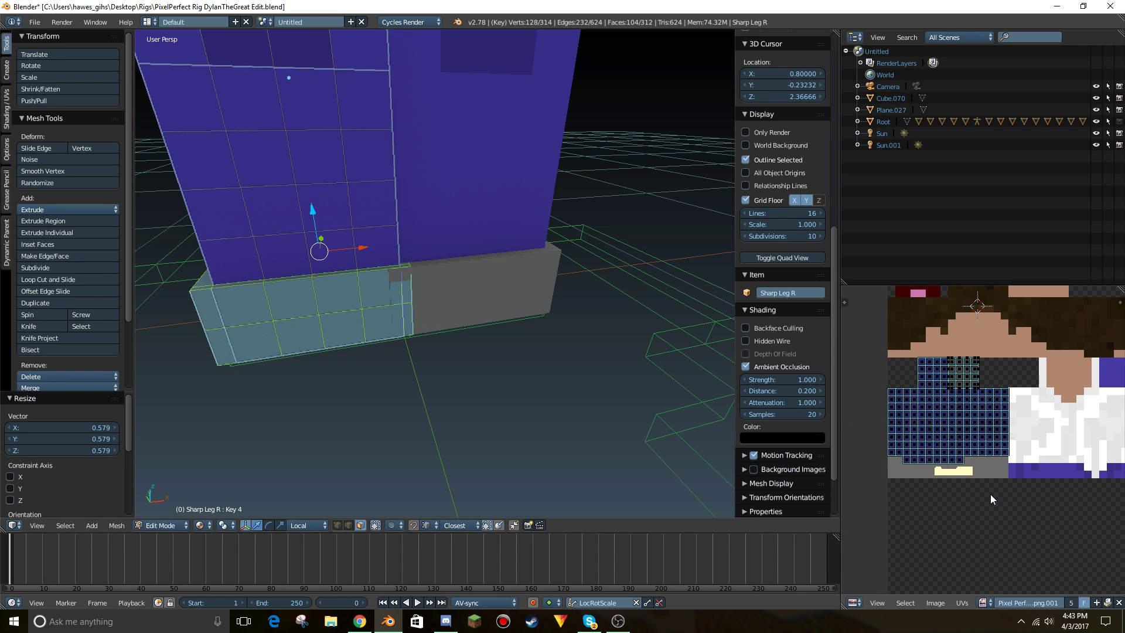
# Select the sole's UV faces and shrink them inside the grey square of the texture.
pyautogui.scroll(5, 959, 388)
pyautogui.moveTo(952, 375); pyautogui.dragTo(1021, 460, button='middle')
pyautogui.press('a')
pyautogui.press('b')
pyautogui.moveTo(1080, 463); pyautogui.dragTo(969, 363)
pyautogui.press('Tab')
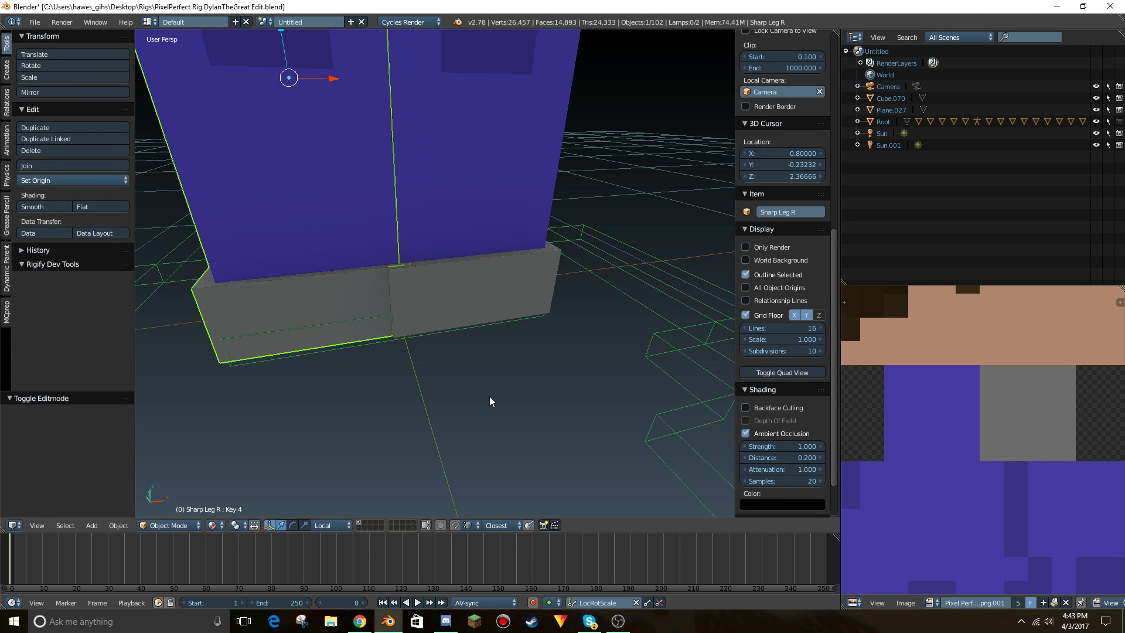
# Put the Pixel Perfect Armature in Pose Mode and clear the rotation and location of all its bones.
pyautogui.hotkey('shift', 'f')
pyautogui.press('s')
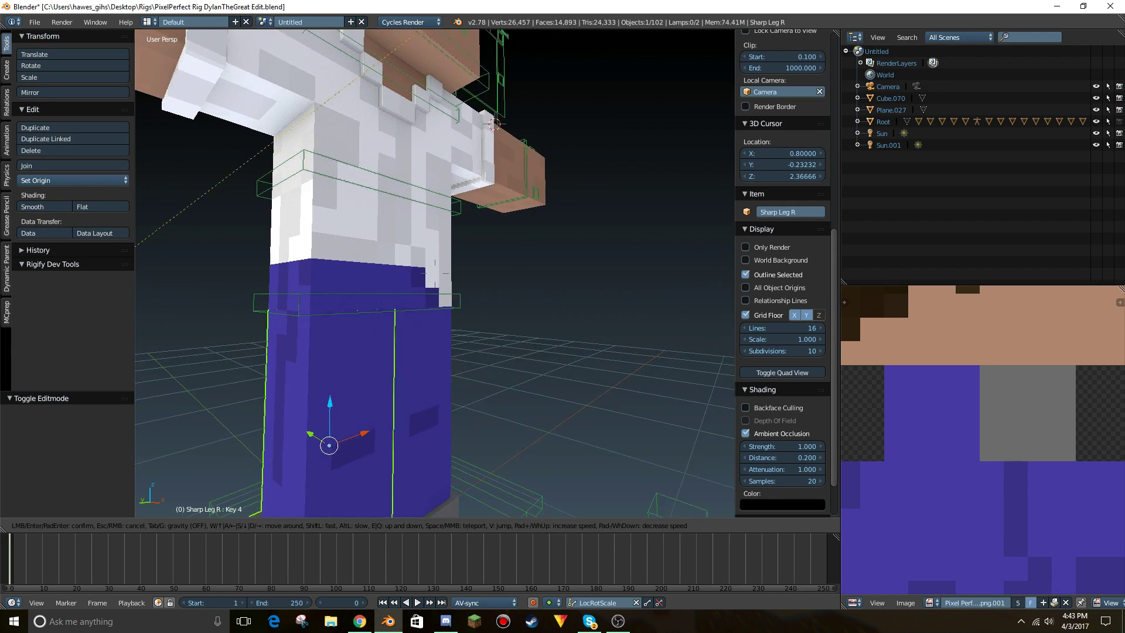
pyautogui.click(434, 273)
pyautogui.rightClick(511, 293)
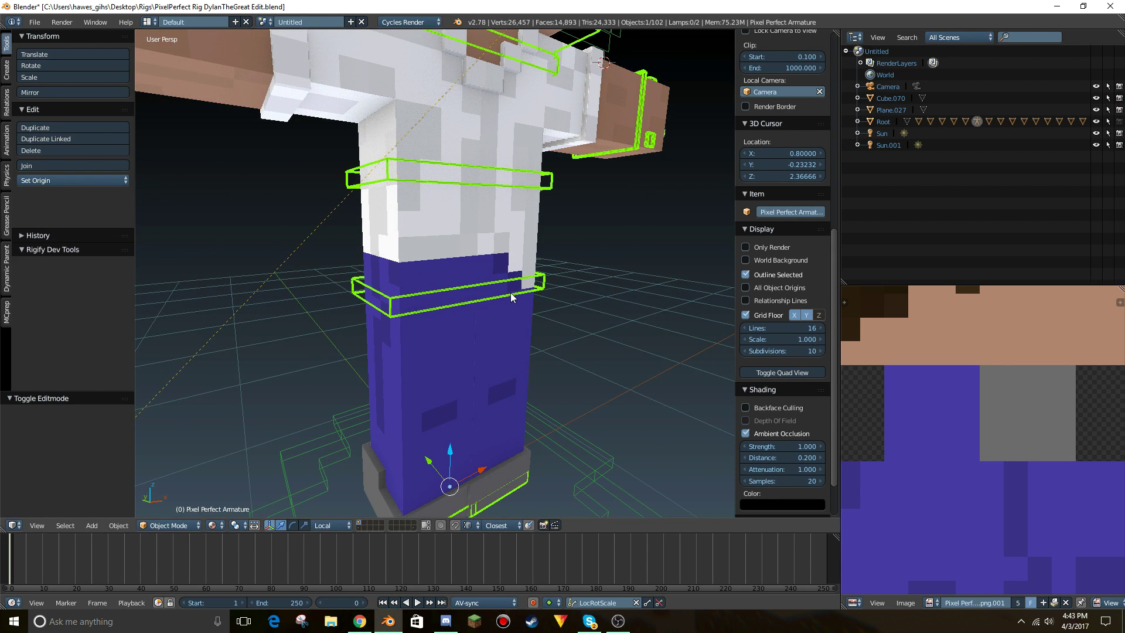
pyautogui.click(172, 485)
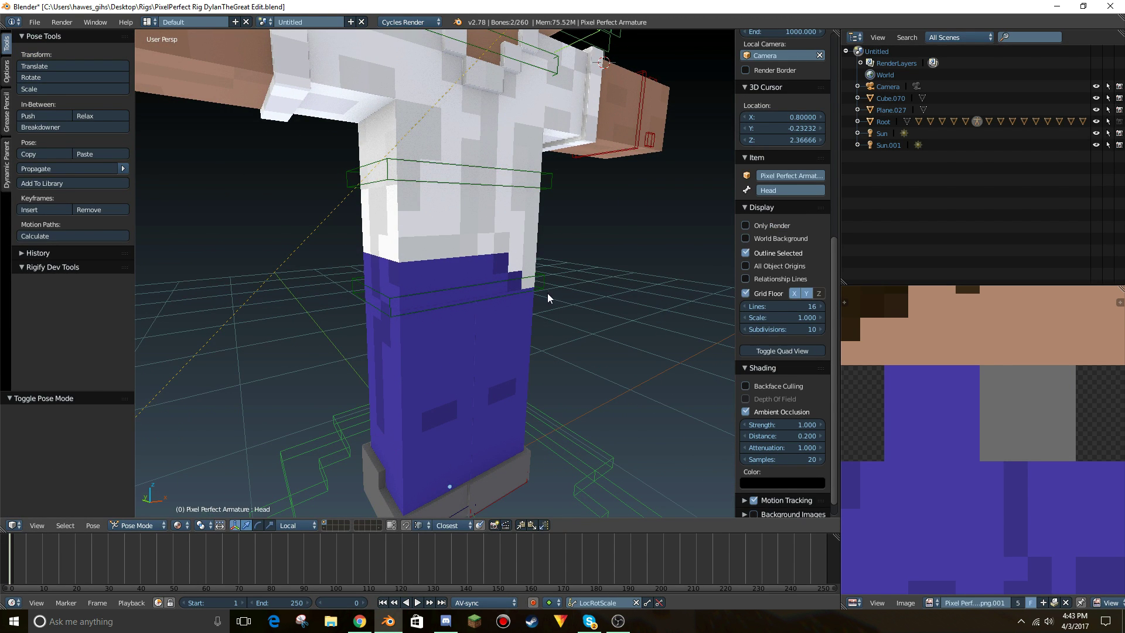
pyautogui.press('a')
pyautogui.press('a')
pyautogui.hotkey('alt', 'r')
pyautogui.hotkey('alt', 'g')
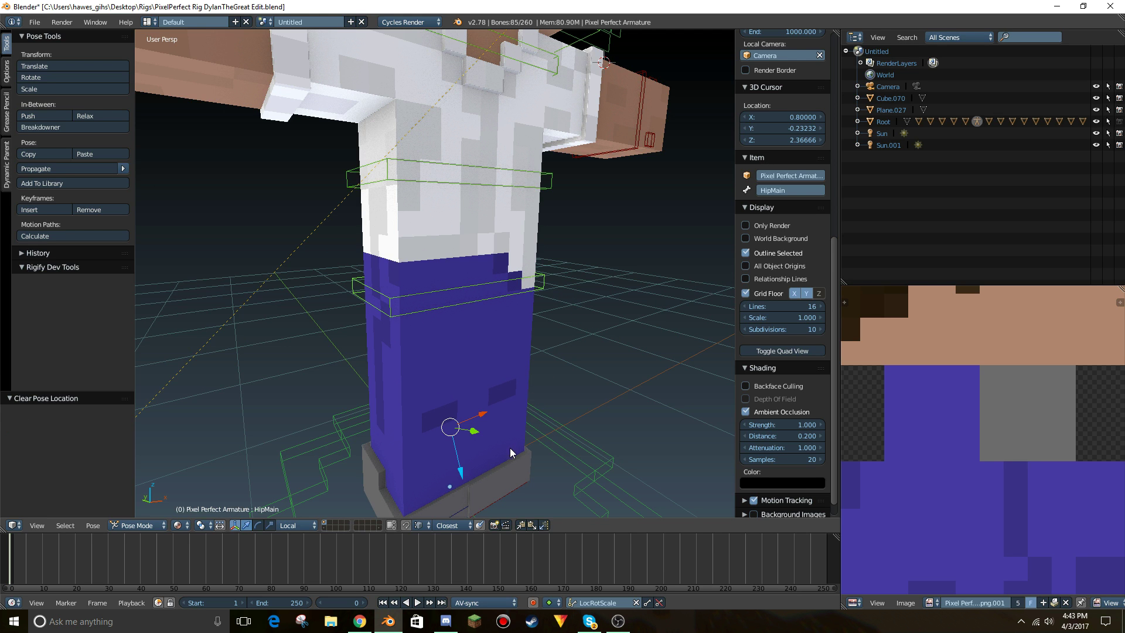
# Select the front shoe faces of Sharp Leg R and move them -0.006 along the local Y axis.
pyautogui.moveTo(509, 451); pyautogui.dragTo(509, 470, button='middle')
pyautogui.keyDown('shift'); pyautogui.moveTo(439, 445); pyautogui.dragTo(432, 281, button='middle'); pyautogui.keyUp('shift')
pyautogui.scroll(1, 432, 275)
pyautogui.scroll(2, 432, 274)
pyautogui.rightClick(432, 279)
pyautogui.press('Tab')
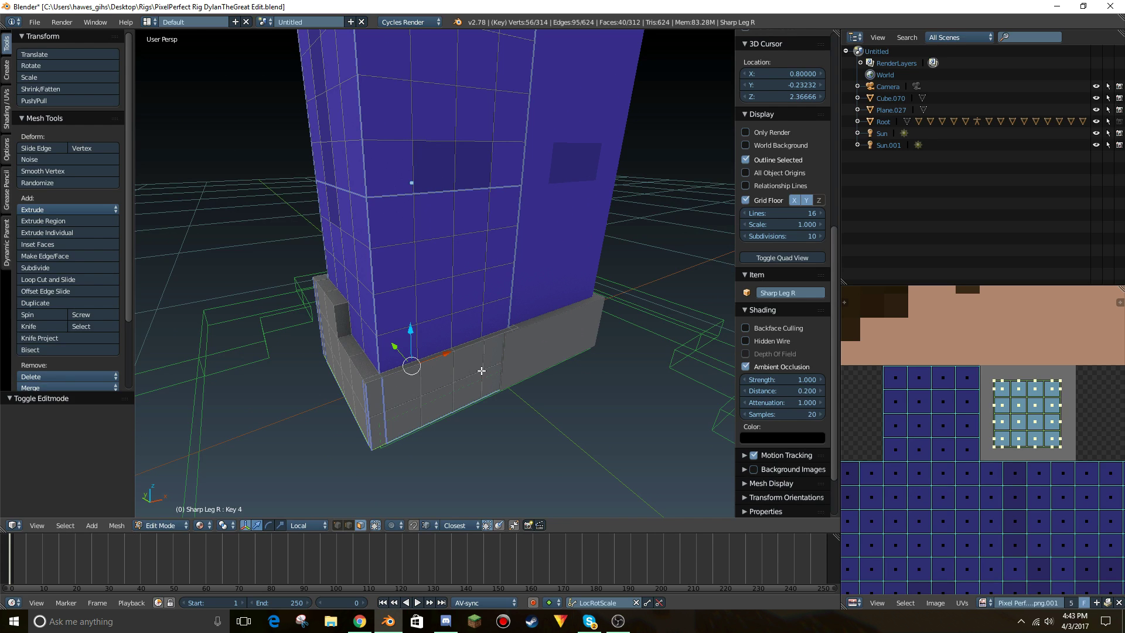
pyautogui.rightClick(396, 408)
pyautogui.press('c')
pyautogui.moveTo(386, 412); pyautogui.dragTo(504, 360)
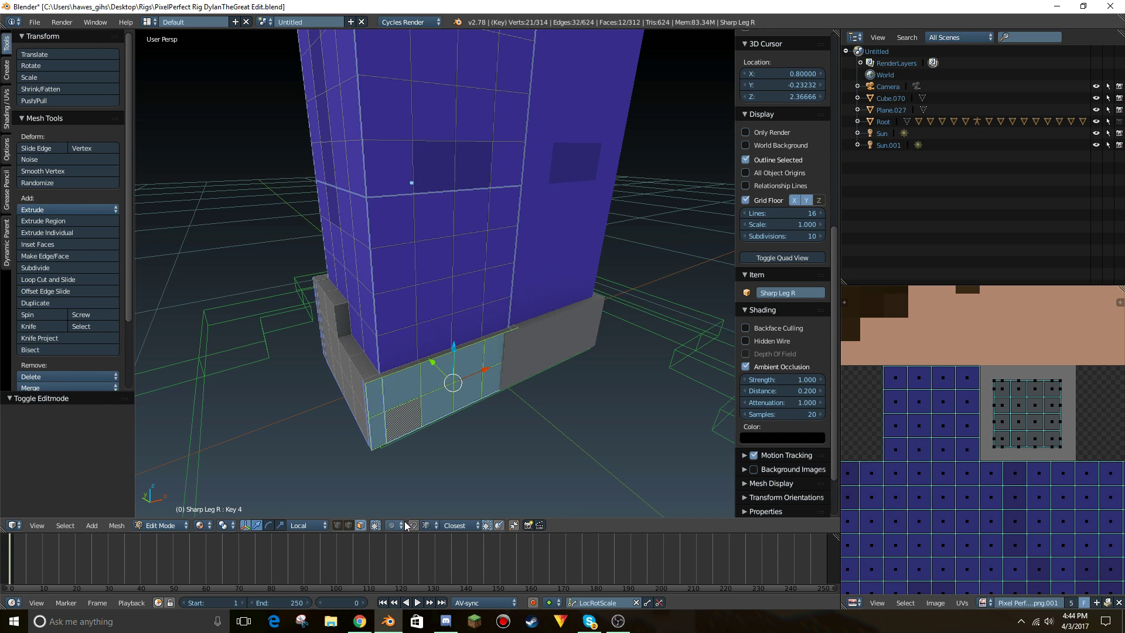
pyautogui.press('e')
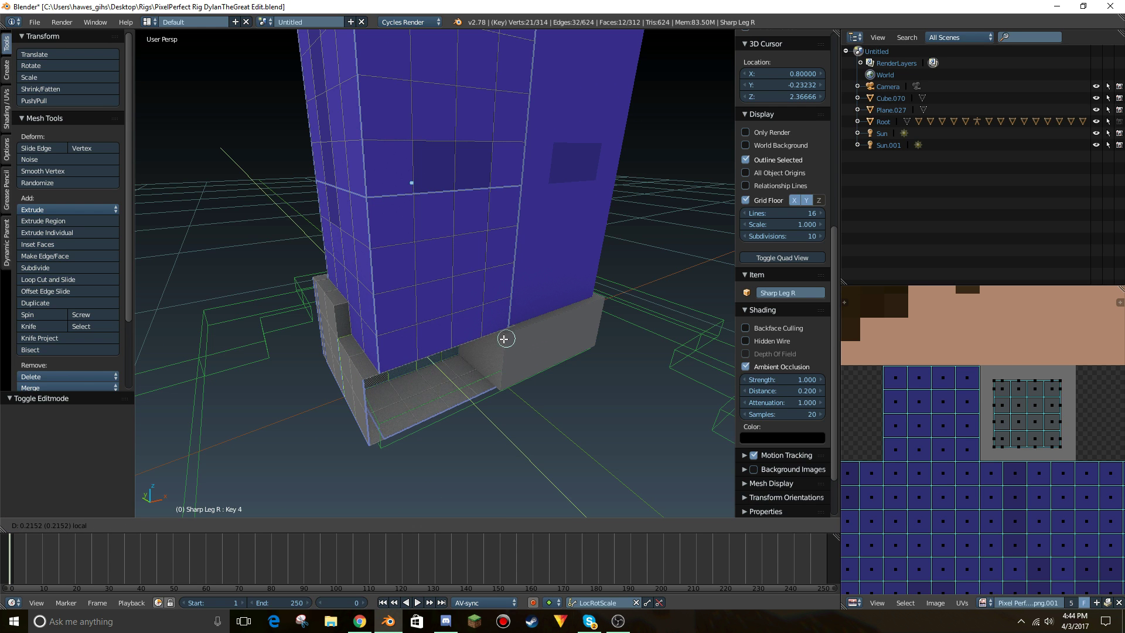
pyautogui.click(605, 299)
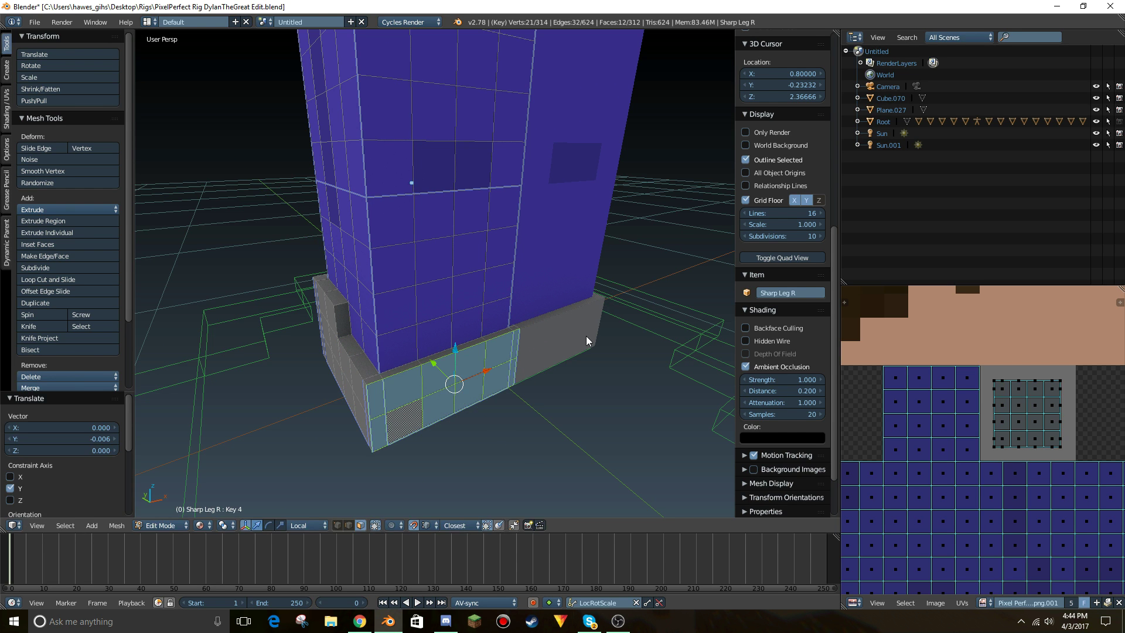
pyautogui.press('Tab')
# Select the shoe faces on the back of the right leg and nudge them slightly.
pyautogui.hotkey('shift', 'f')
pyautogui.press('w')
pyautogui.press('a')
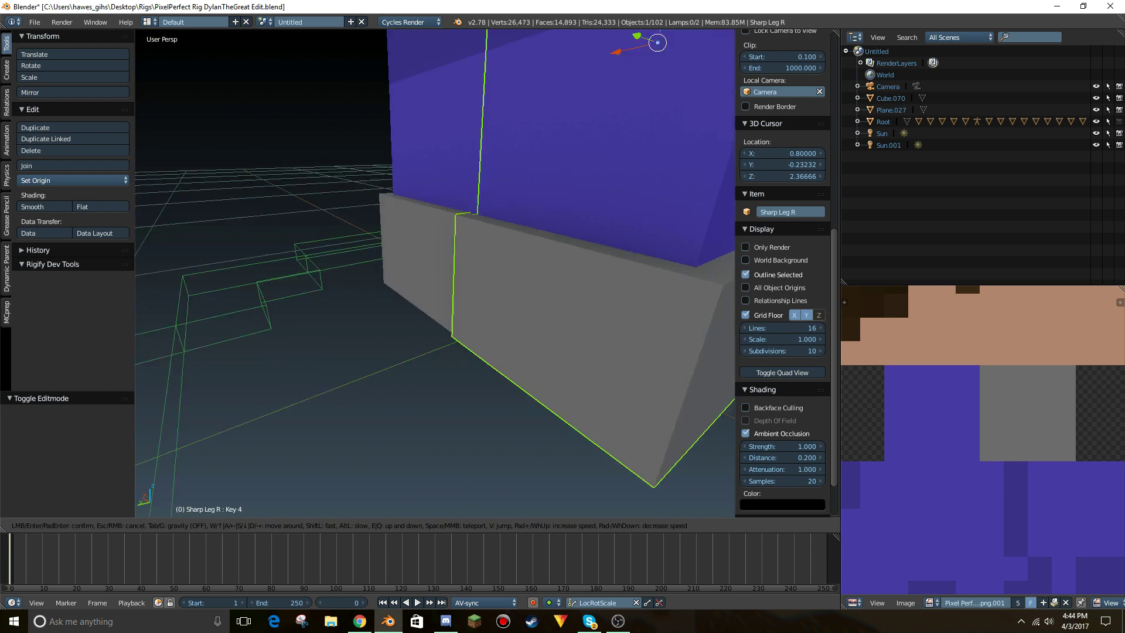
pyautogui.press('s')
pyautogui.press('w')
pyautogui.click(389, 314)
pyautogui.press('Tab')
pyautogui.rightClick(405, 318)
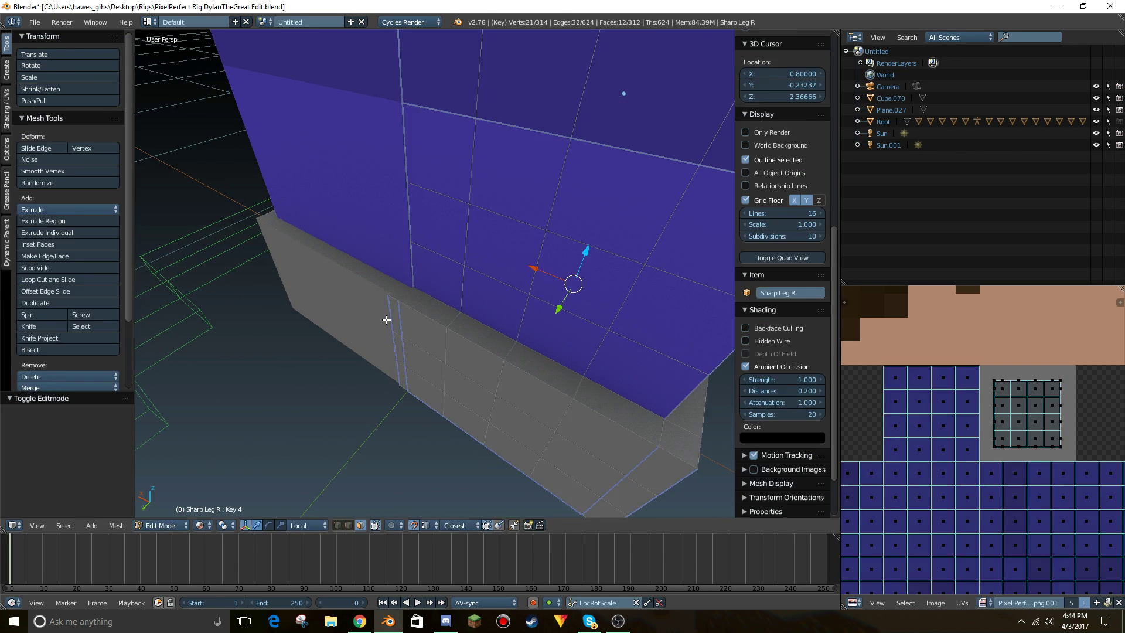
pyautogui.moveTo(401, 319)
pyautogui.mouseDown()
pyautogui.moveTo(457, 375)
pyautogui.moveTo(633, 462)
pyautogui.moveTo(547, 486)
pyautogui.mouseUp()
pyautogui.moveTo(413, 393)
pyautogui.mouseDown()
pyautogui.moveTo(504, 430)
pyautogui.moveTo(434, 375)
pyautogui.moveTo(402, 326)
pyautogui.moveTo(424, 402)
pyautogui.mouseUp()
pyautogui.press('Tab')
# Examine the shoes and the whole character from the front and at a distance.
pyautogui.moveTo(441, 395); pyautogui.dragTo(430, 279, button='middle')
pyautogui.press('KP_Divide')
pyautogui.press('KP_Divide')
pyautogui.hotkey('shift', 'f')
pyautogui.press('s')
pyautogui.click(434, 273)
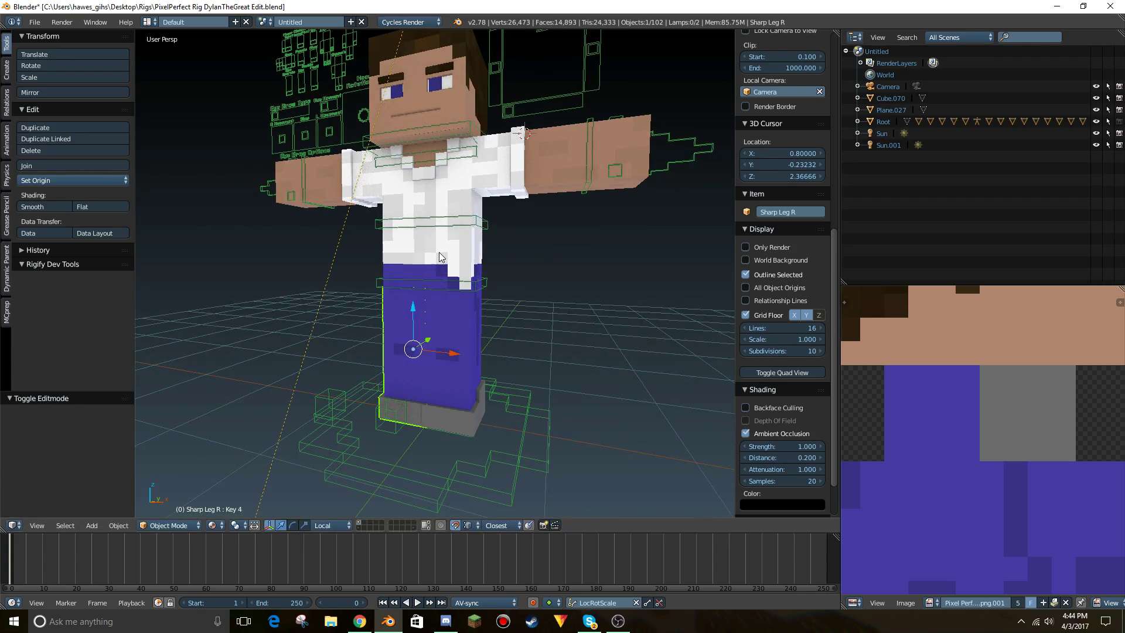
pyautogui.rightClick(434, 263)
pyautogui.hotkey('shift', 'f')
pyautogui.press('w')
pyautogui.press('d')
pyautogui.press('s')
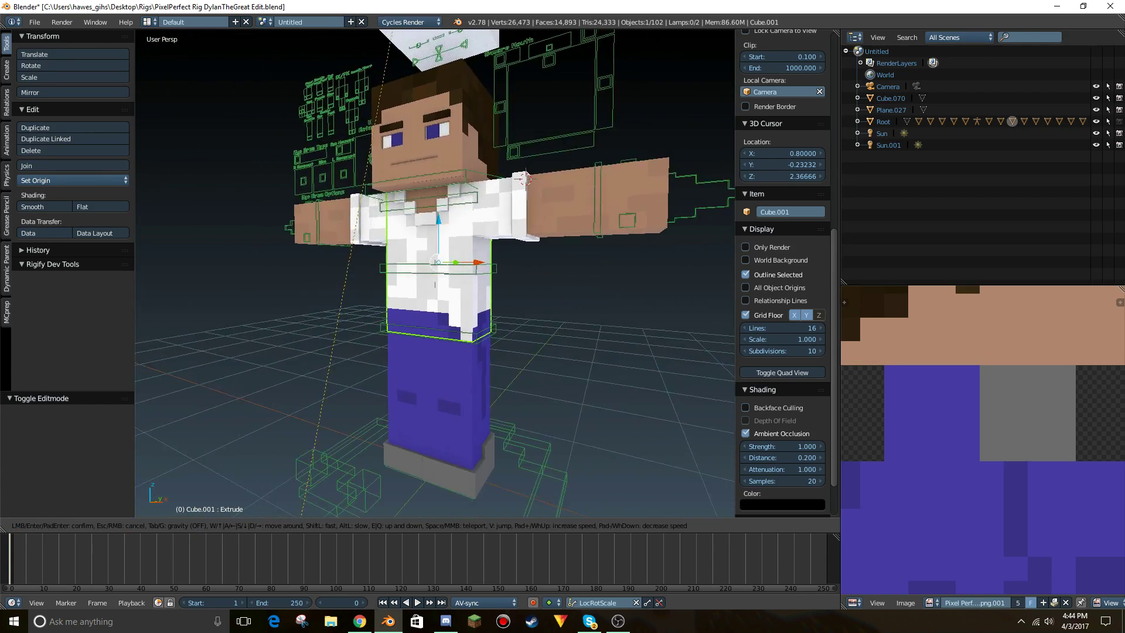
pyautogui.click(435, 273)
# Preview the character in Rendered viewport shading and return to the previous textured display.
pyautogui.click(215, 525)
pyautogui.click(221, 460)
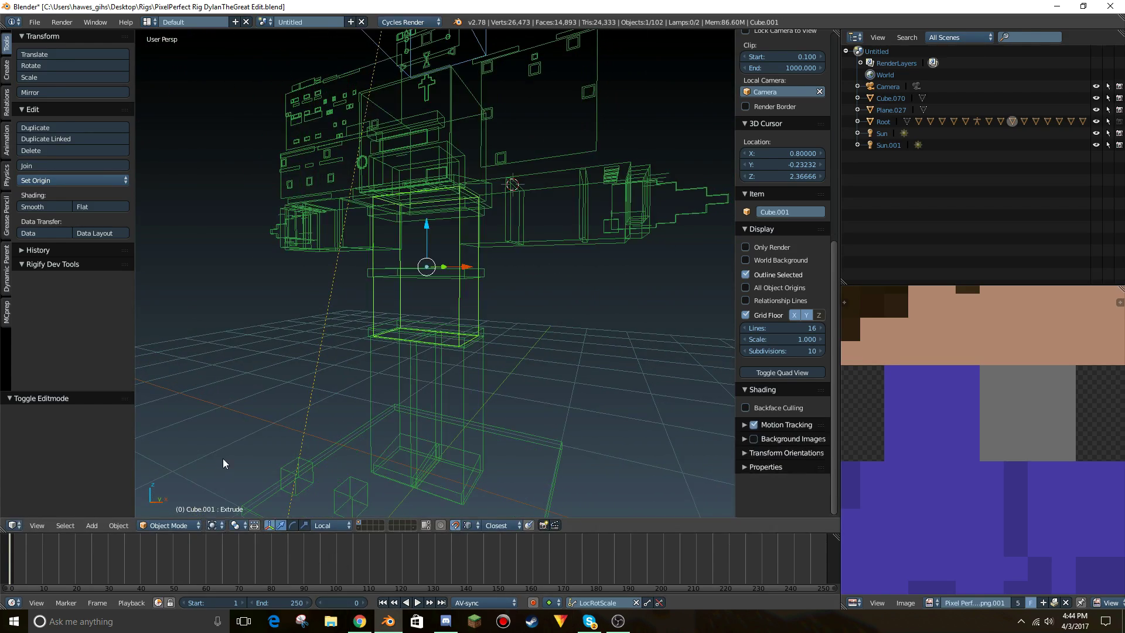
pyautogui.click(216, 525)
pyautogui.click(238, 448)
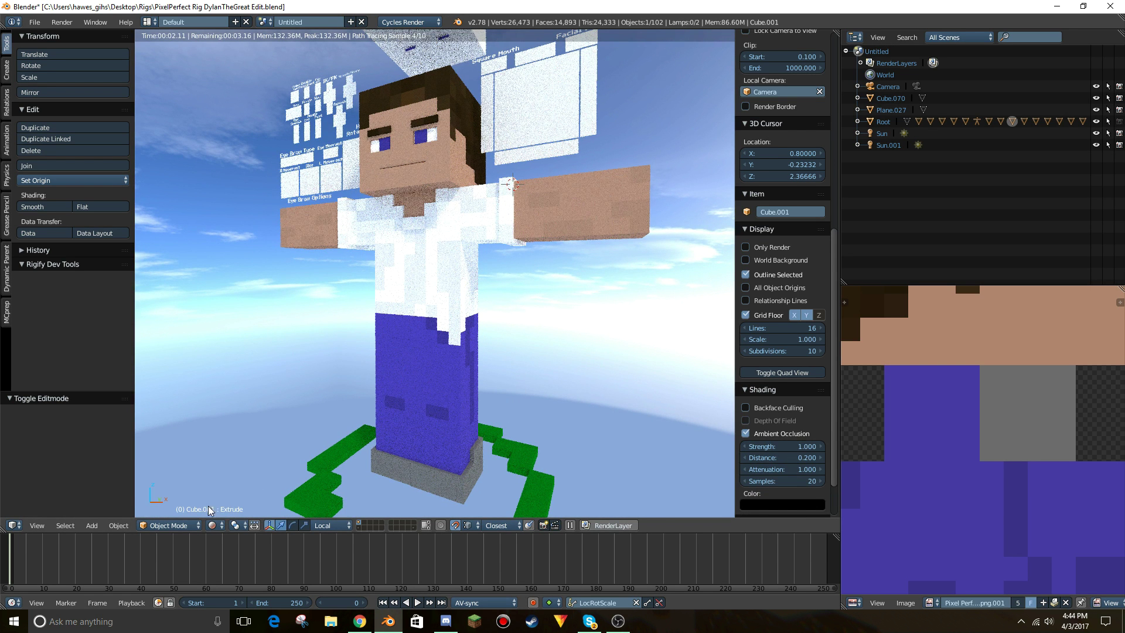
pyautogui.click(212, 525)
pyautogui.click(223, 454)
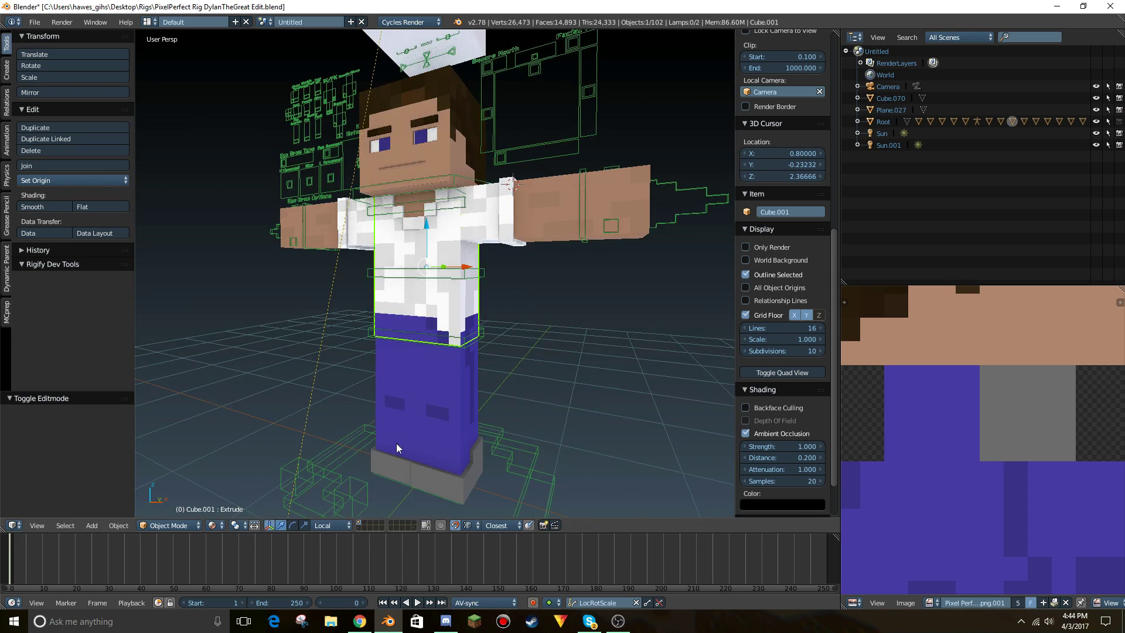
# Select the Hat Layer cube above the character's head and frame it together with the head.
pyautogui.hotkey('shift', 'f')
pyautogui.click(445, 273)
pyautogui.rightClick(445, 274)
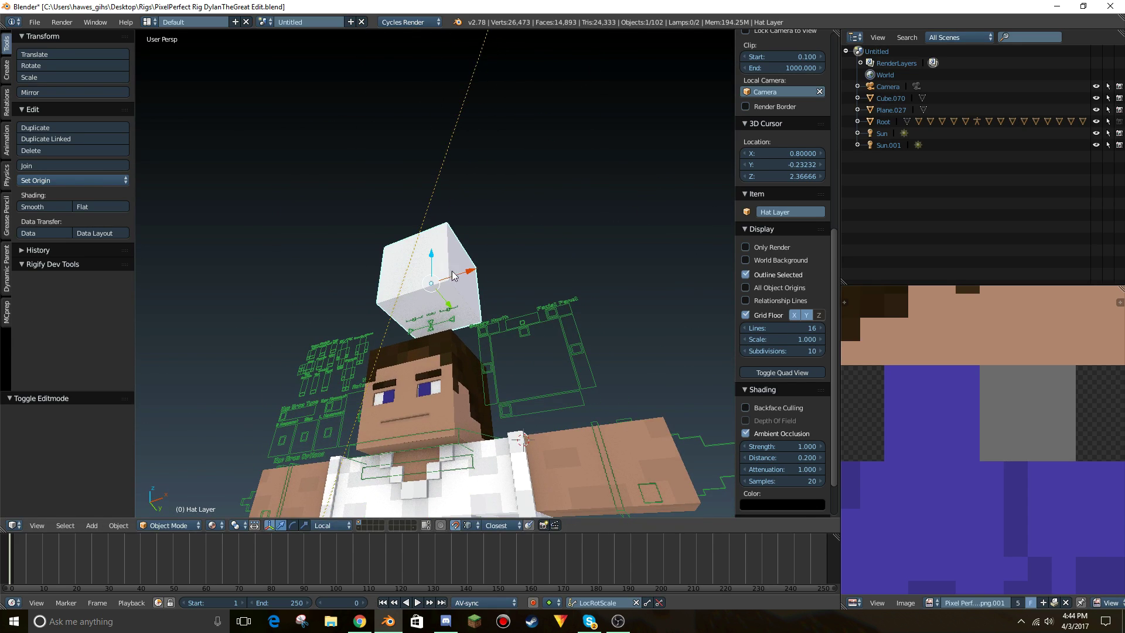
pyautogui.hotkey('shift', 'f')
pyautogui.press('e')
pyautogui.press('a')
pyautogui.click(434, 272)
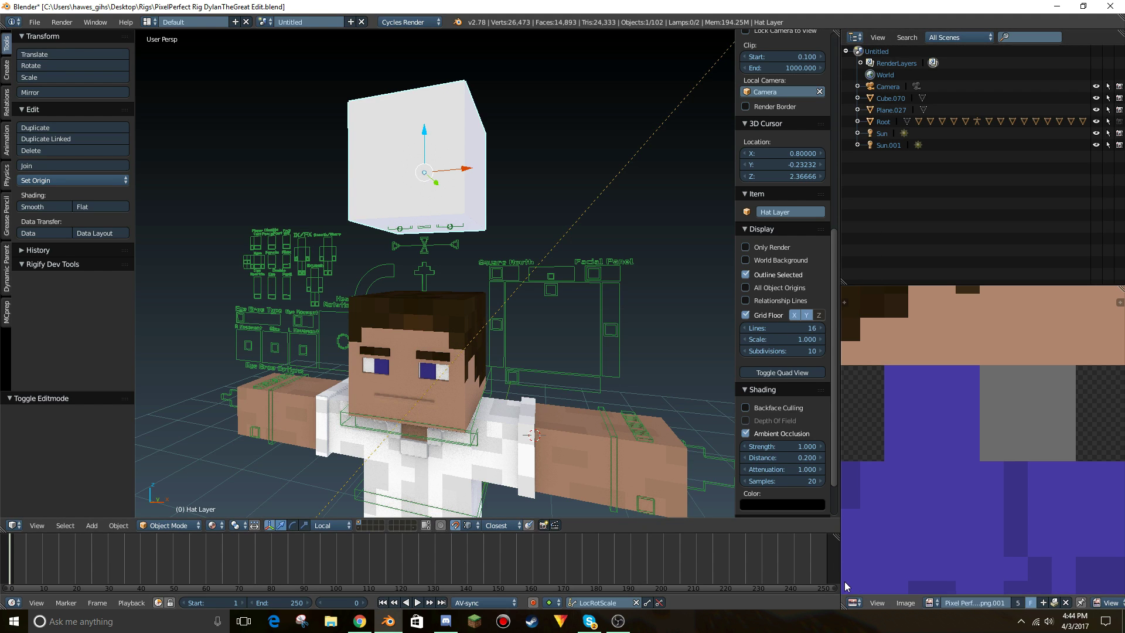
# Assign the existing Skin material to the Hat Layer cube.
pyautogui.click(852, 601)
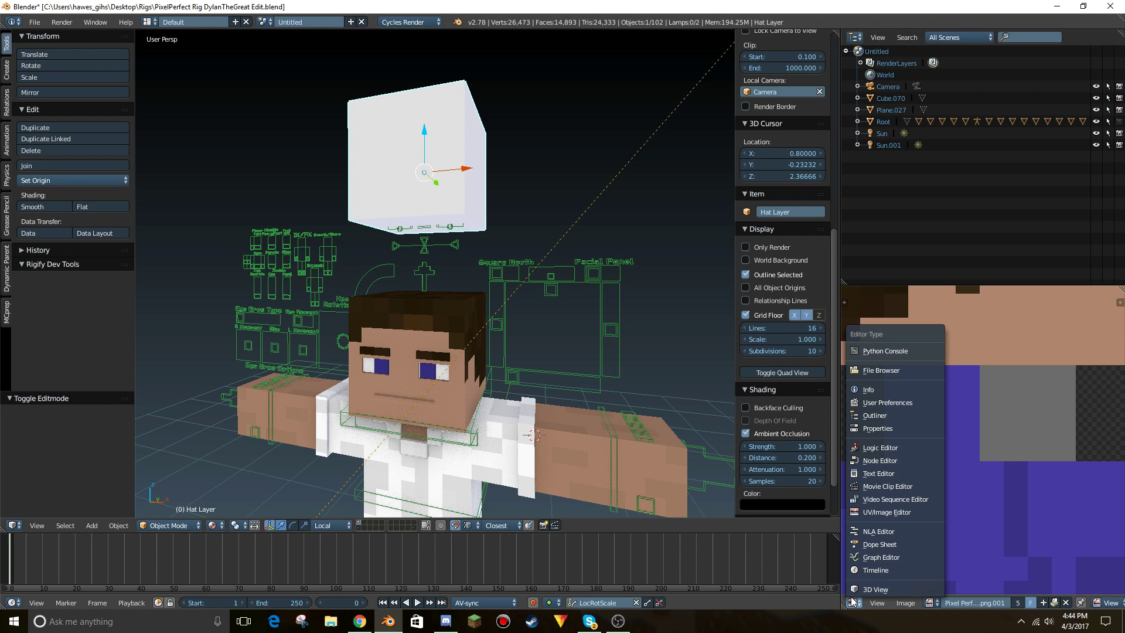
pyautogui.click(882, 429)
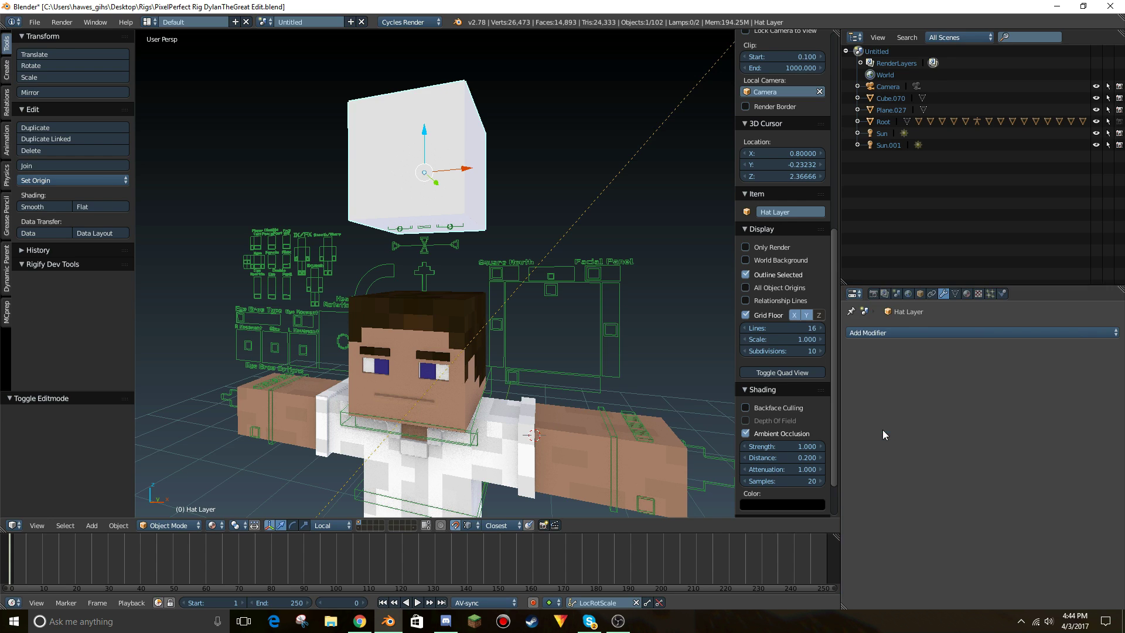
pyautogui.click(967, 293)
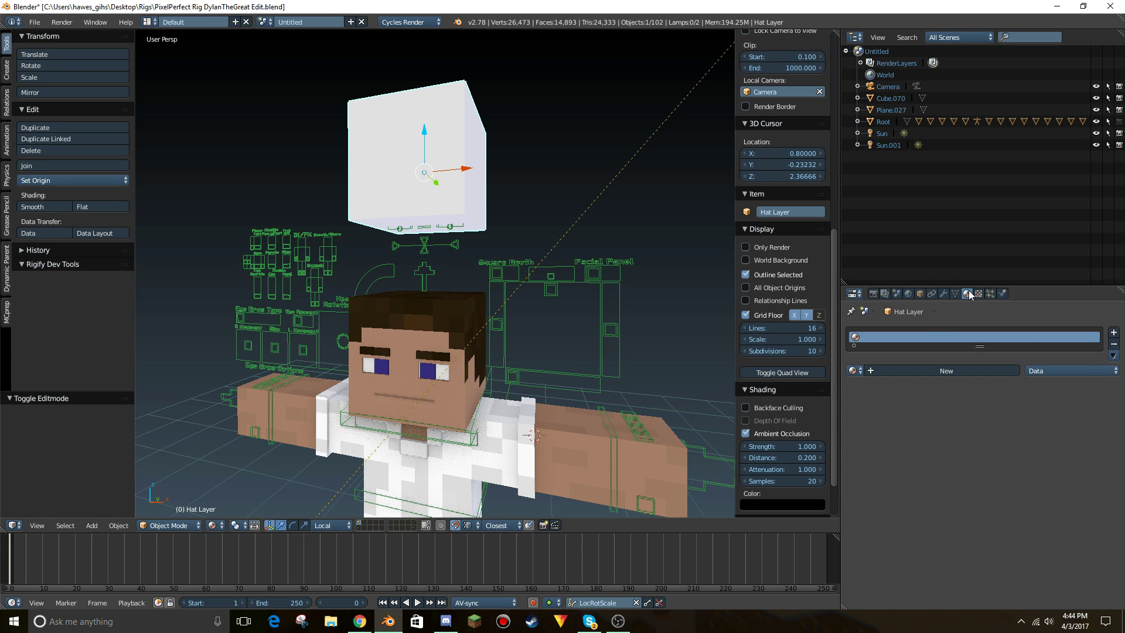
pyautogui.click(854, 370)
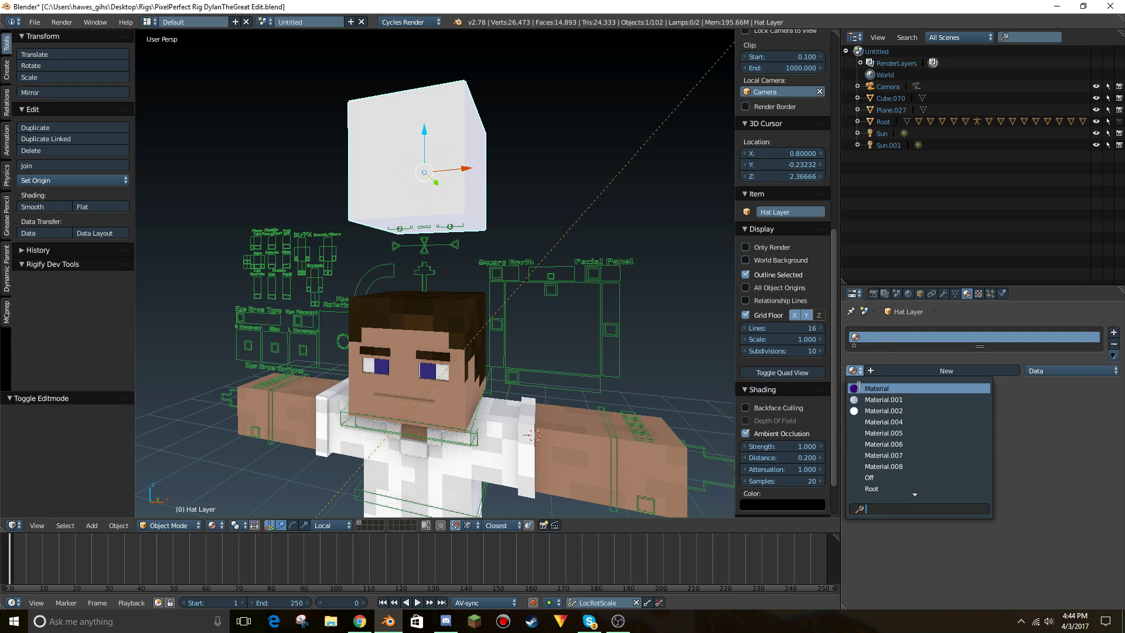
pyautogui.scroll(-10, 861, 404)
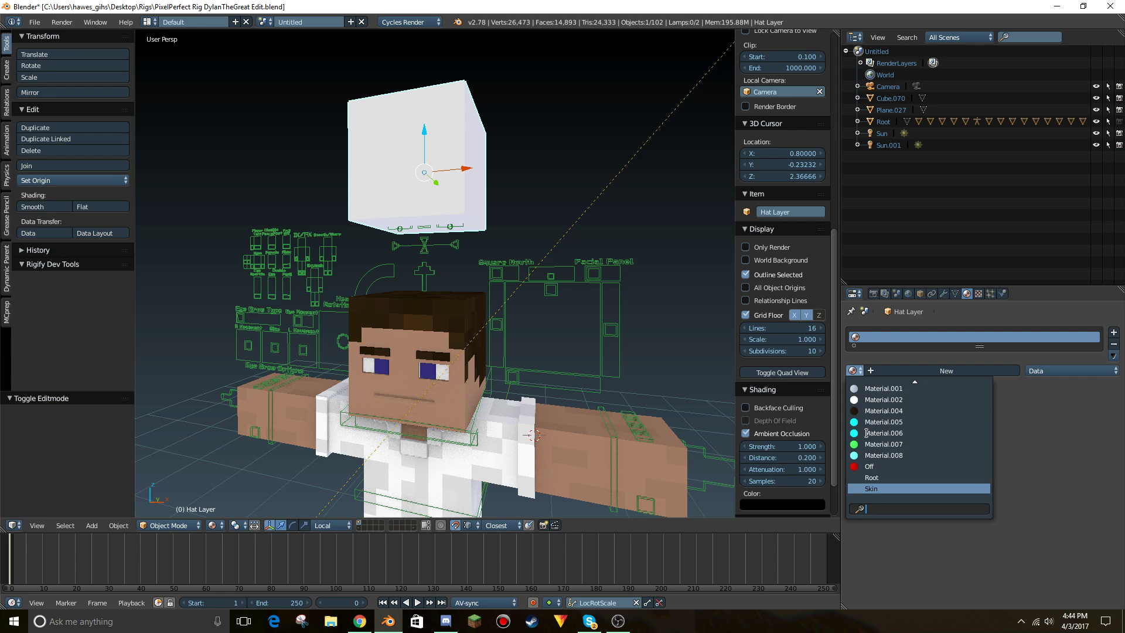
pyautogui.click(870, 488)
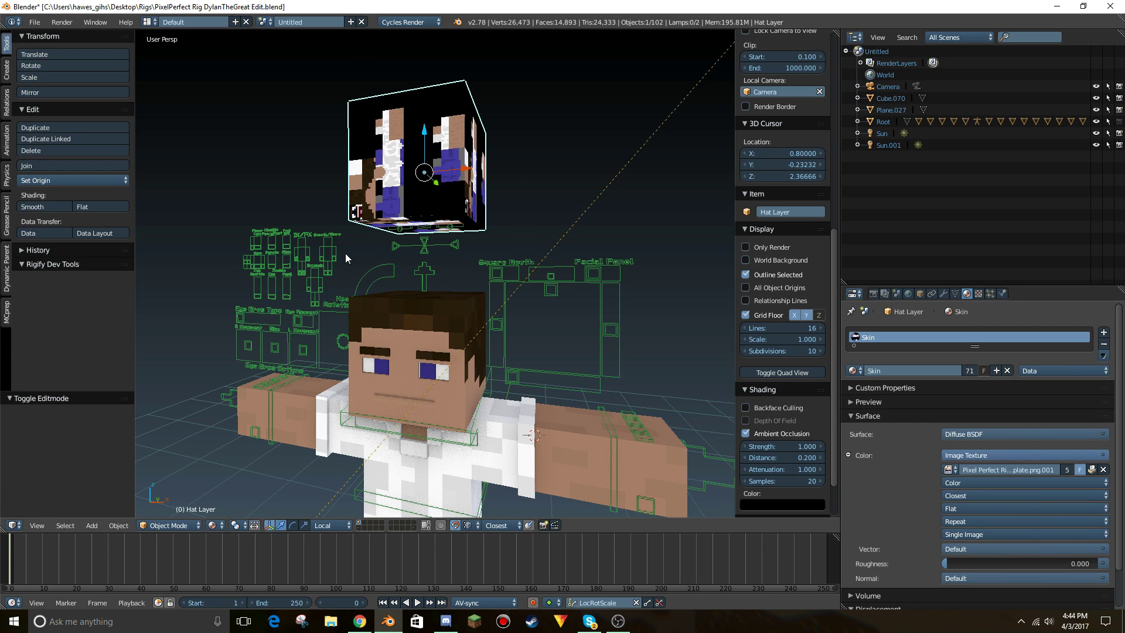
# Enter Edit Mode on the Hat Layer and set up an enlarged UV/Image Editor beside the 3D view, hiding the 3D view's properties sidebar.
pyautogui.press('Tab')
pyautogui.press('Tab')
pyautogui.press('Tab')
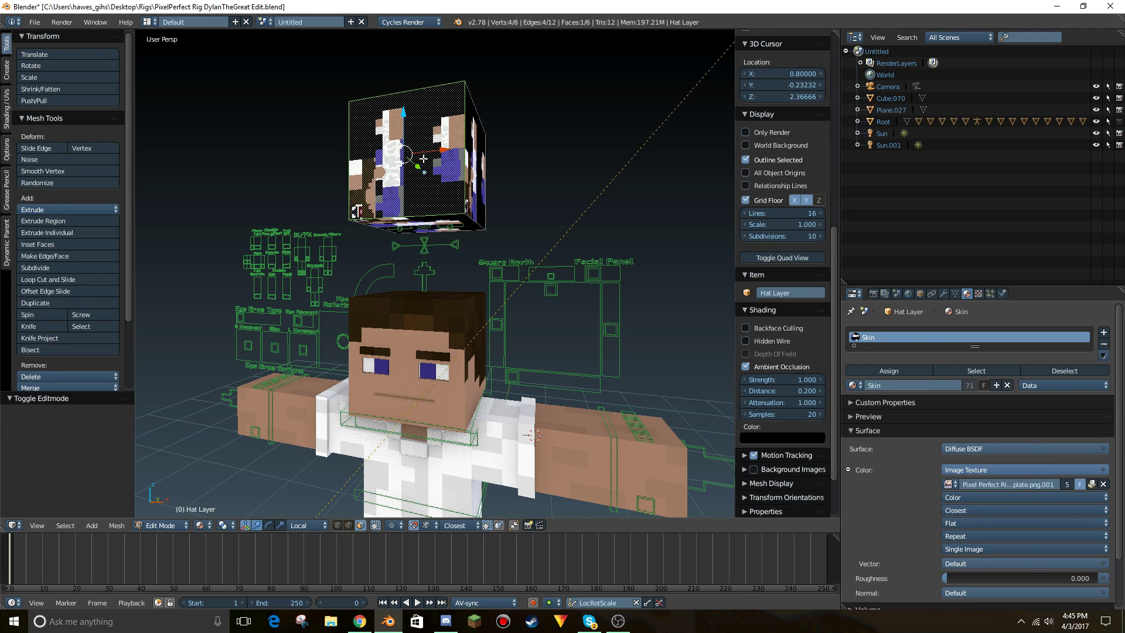
pyautogui.click(854, 294)
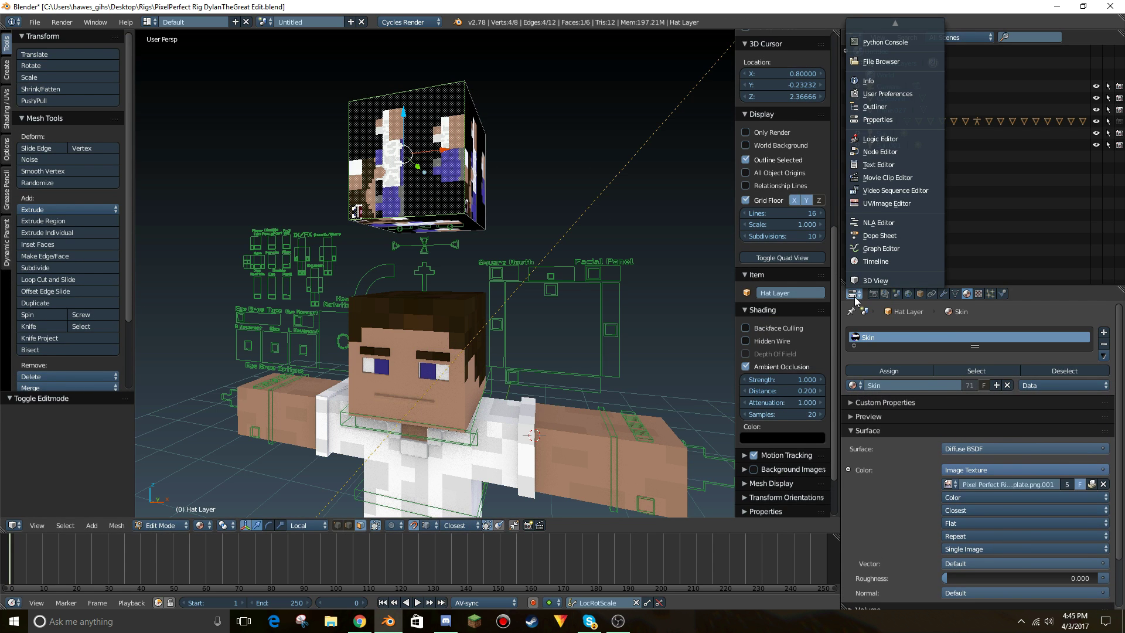
pyautogui.click(887, 203)
pyautogui.moveTo(839, 250); pyautogui.dragTo(583, 304)
pyautogui.click(710, 287)
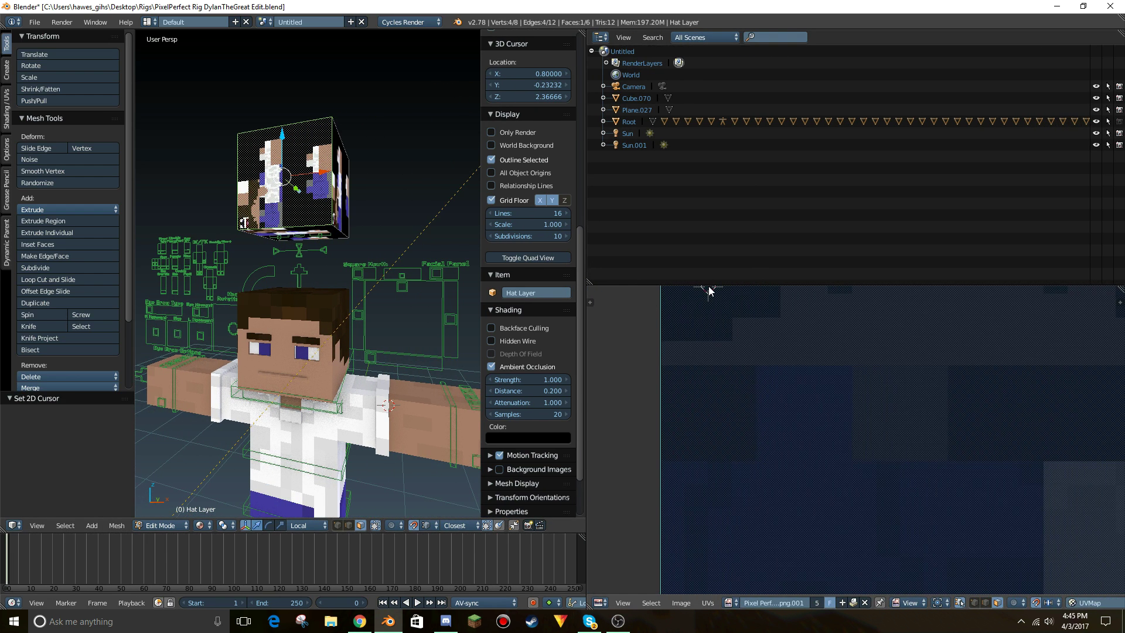
pyautogui.moveTo(711, 285); pyautogui.dragTo(721, 136)
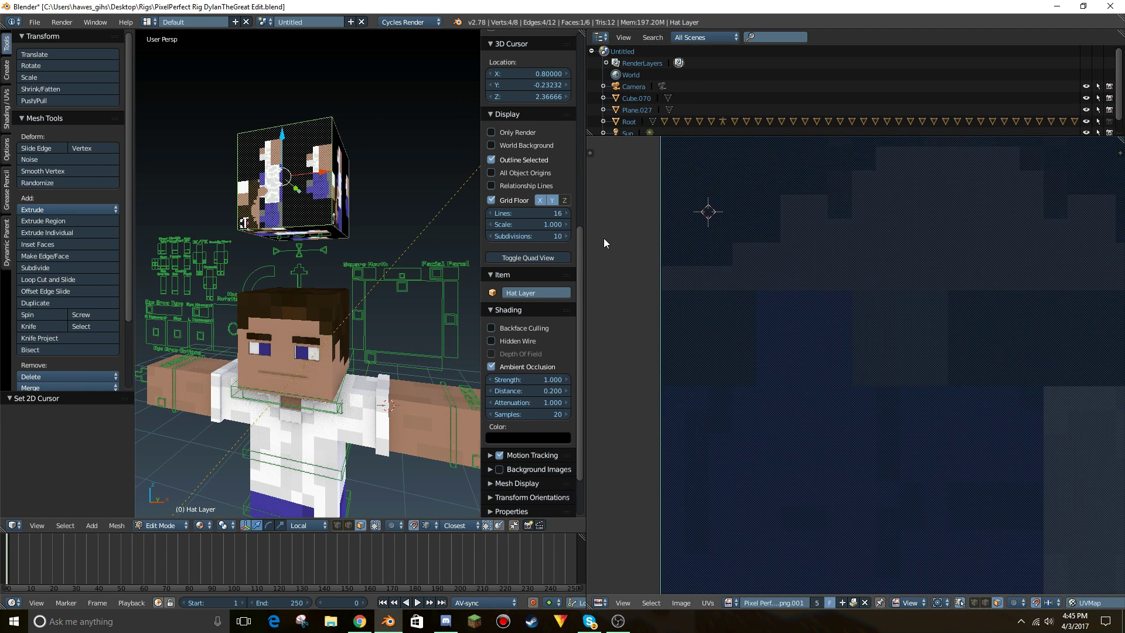
pyautogui.press('n')
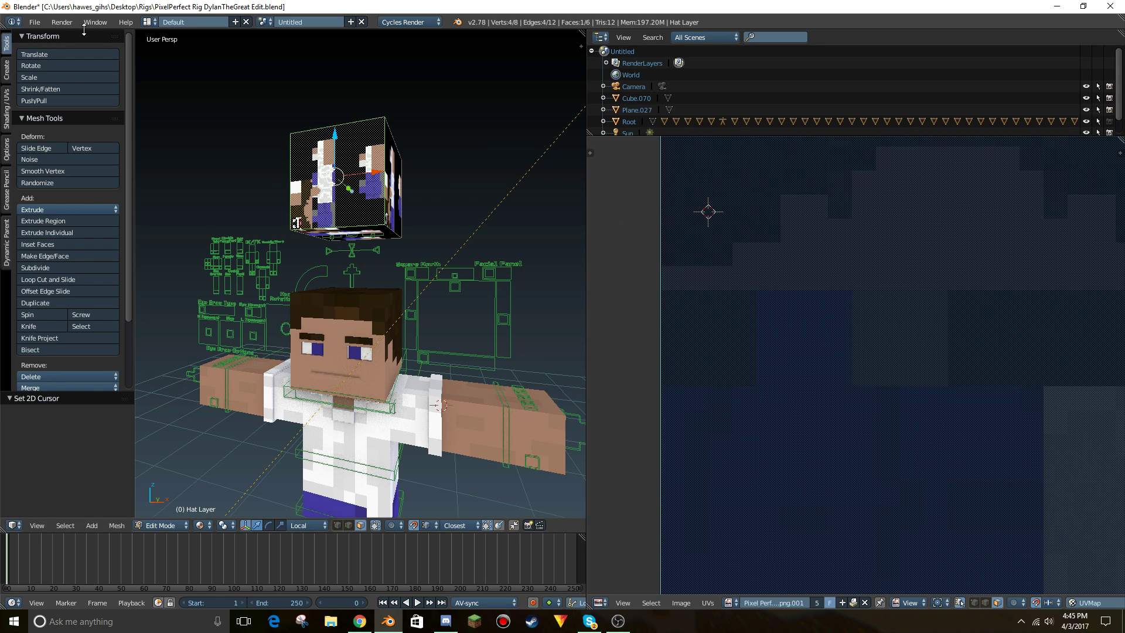
# Reset the interface theme to the default in the User Preferences and return to the main window.
pyautogui.click(35, 22)
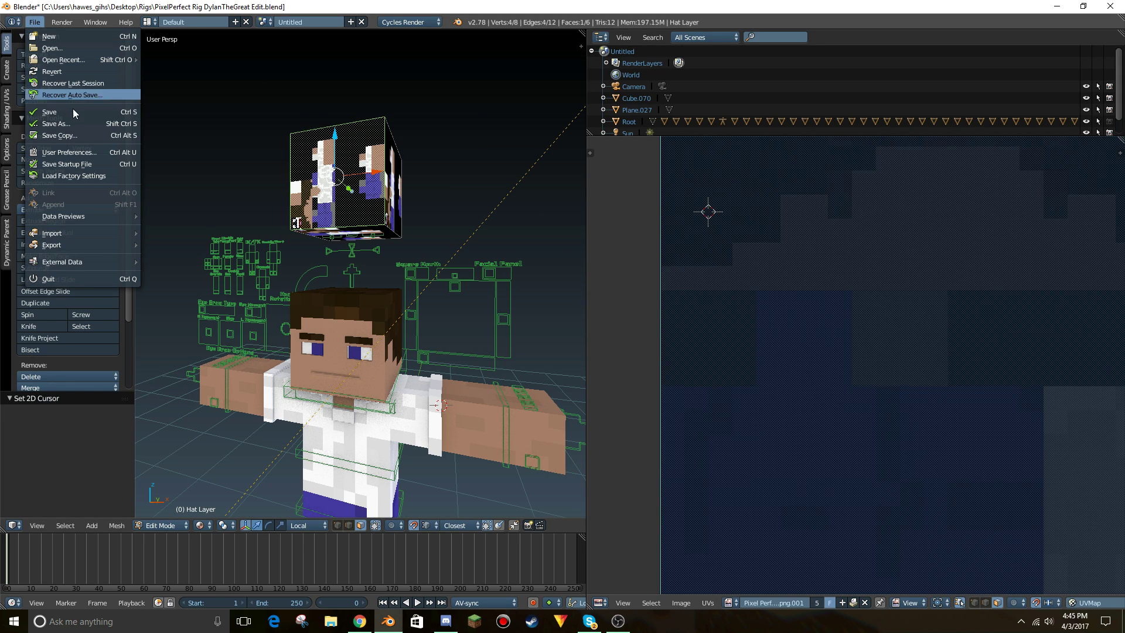
pyautogui.click(79, 153)
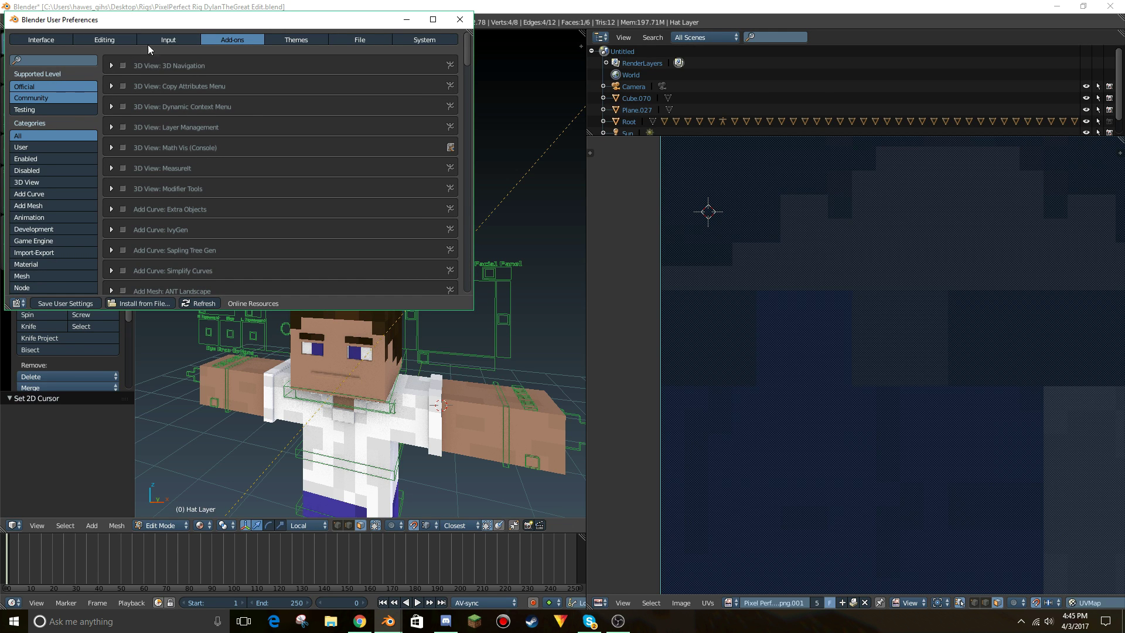
pyautogui.click(284, 41)
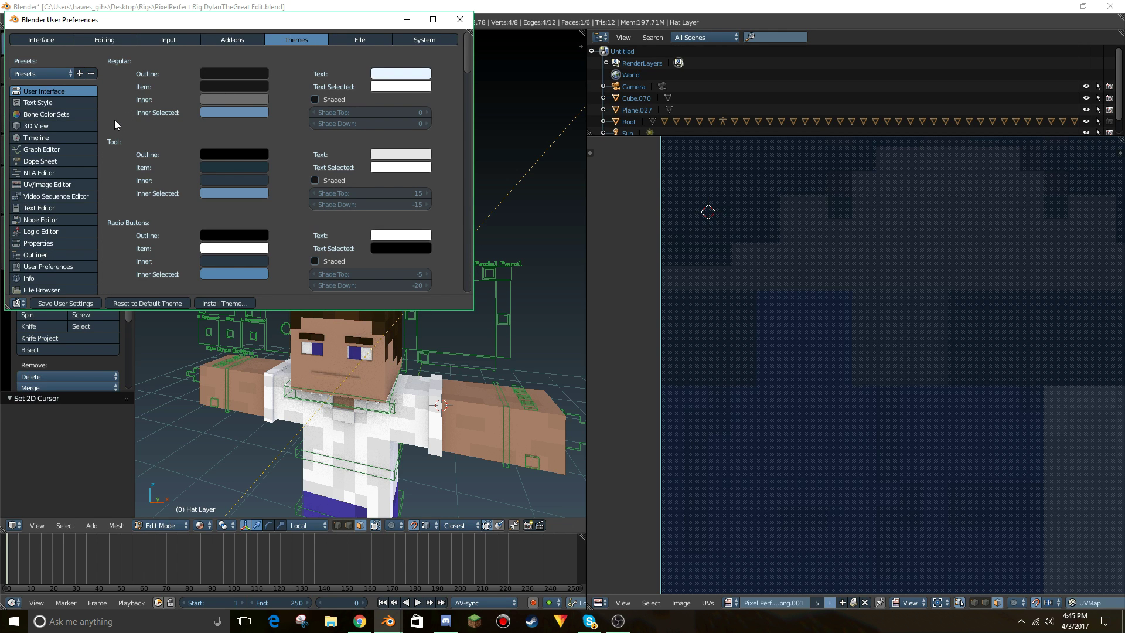
pyautogui.click(146, 303)
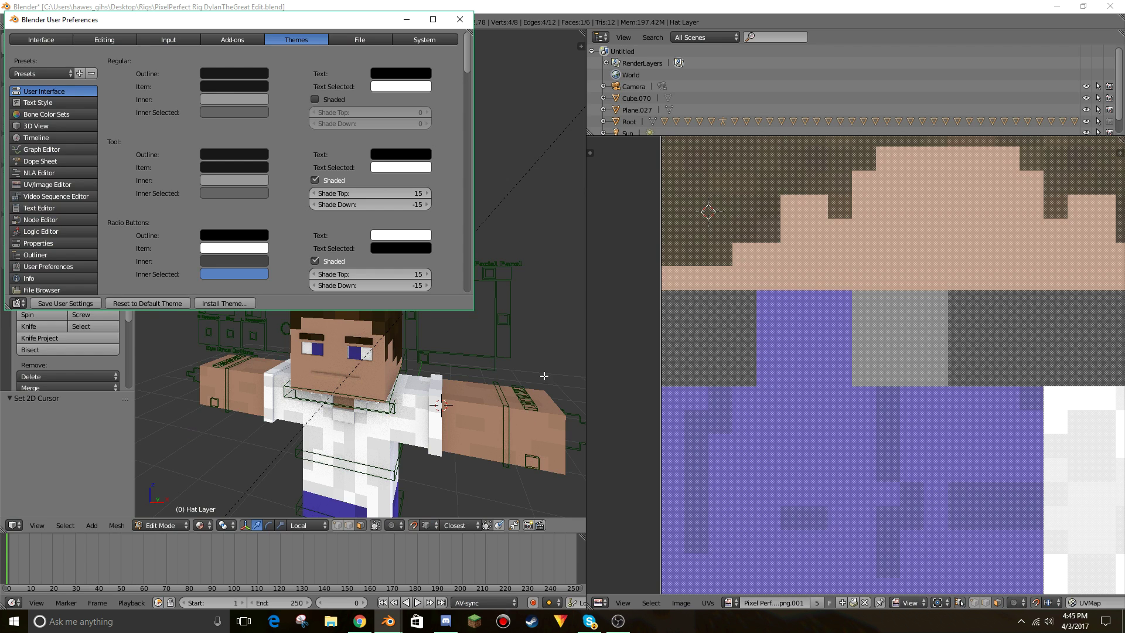
pyautogui.click(518, 376)
# Examine the skin texture layout and the Hat Layer cube above the head from several angles.
pyautogui.scroll(-4, 499, 215)
pyautogui.scroll(-5, 994, 431)
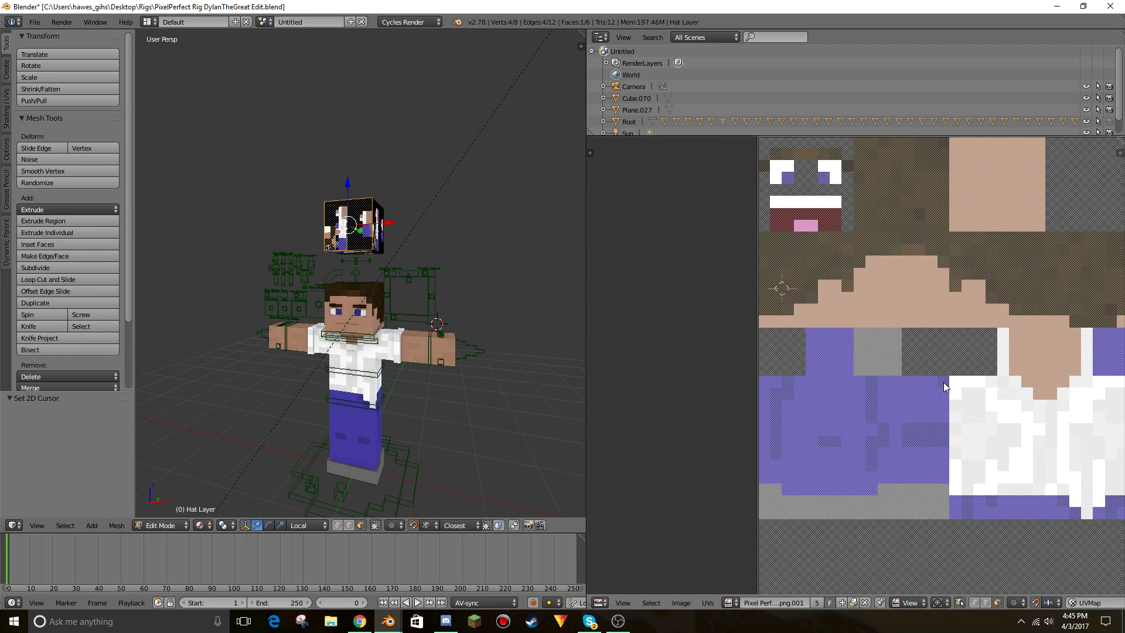
pyautogui.moveTo(994, 431); pyautogui.dragTo(931, 452, button='middle')
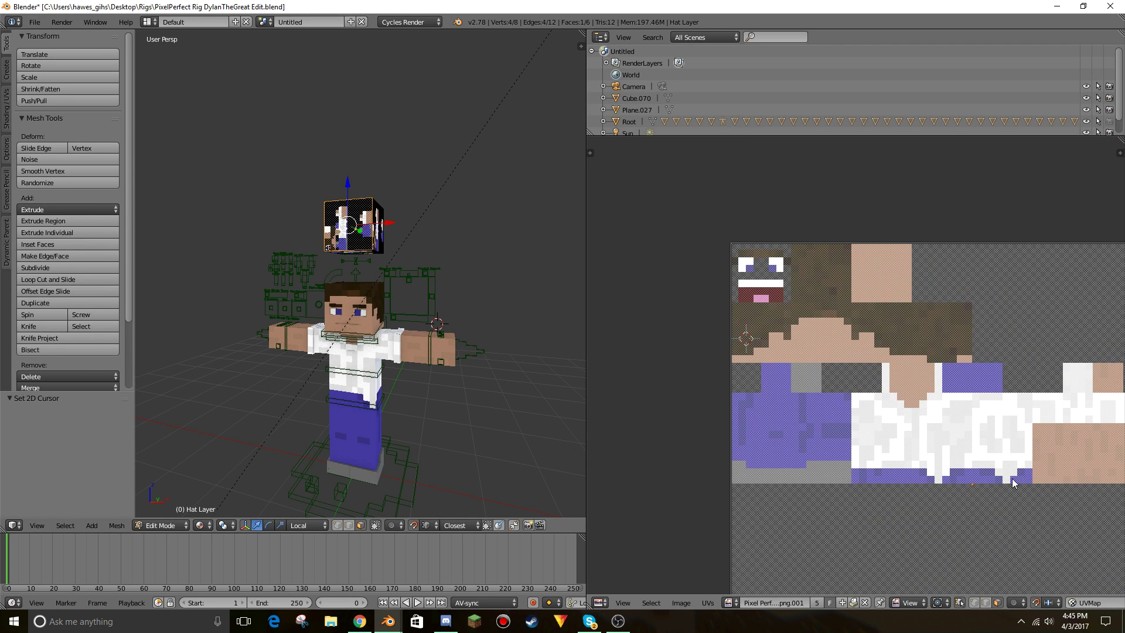
pyautogui.hotkey('shift', 'f')
pyautogui.press('w')
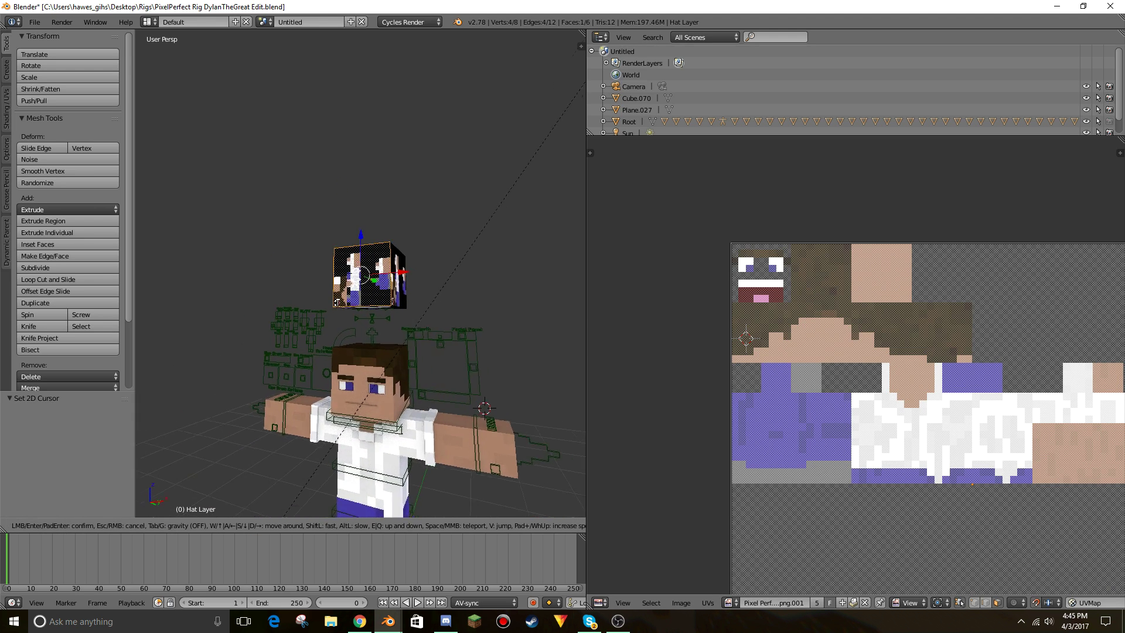
pyautogui.press('w')
pyautogui.press('s')
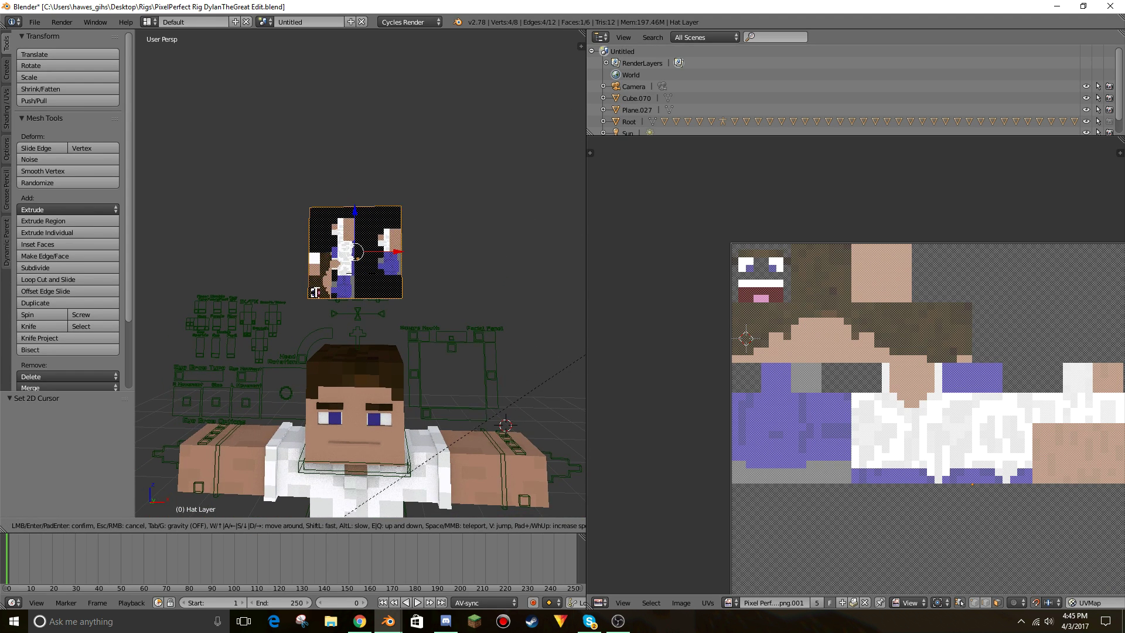
pyautogui.press('s')
pyautogui.press('Return')
pyautogui.scroll(-8, 1000, 603)
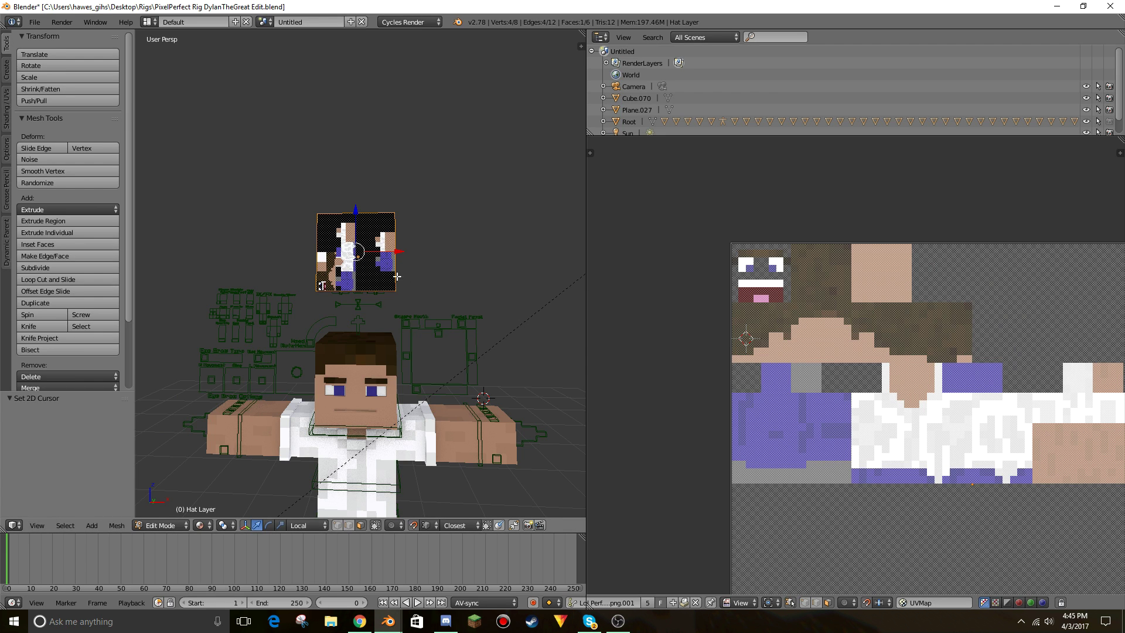
pyautogui.hotkey('shift', 'f')
pyautogui.press('w')
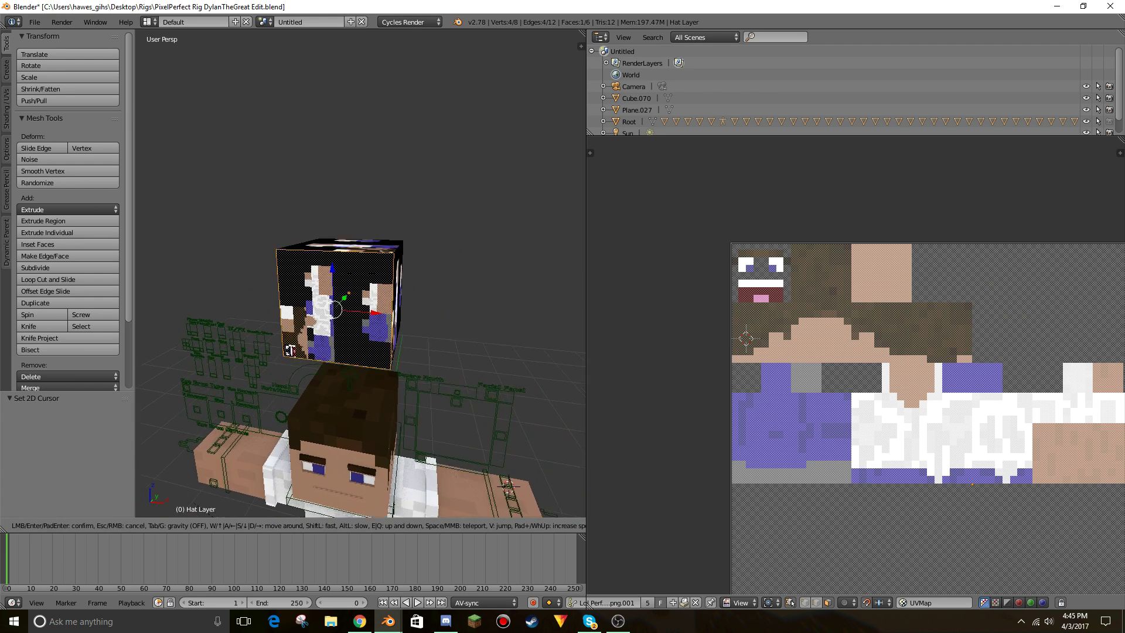
pyautogui.press('d')
pyautogui.press('w')
pyautogui.press('s')
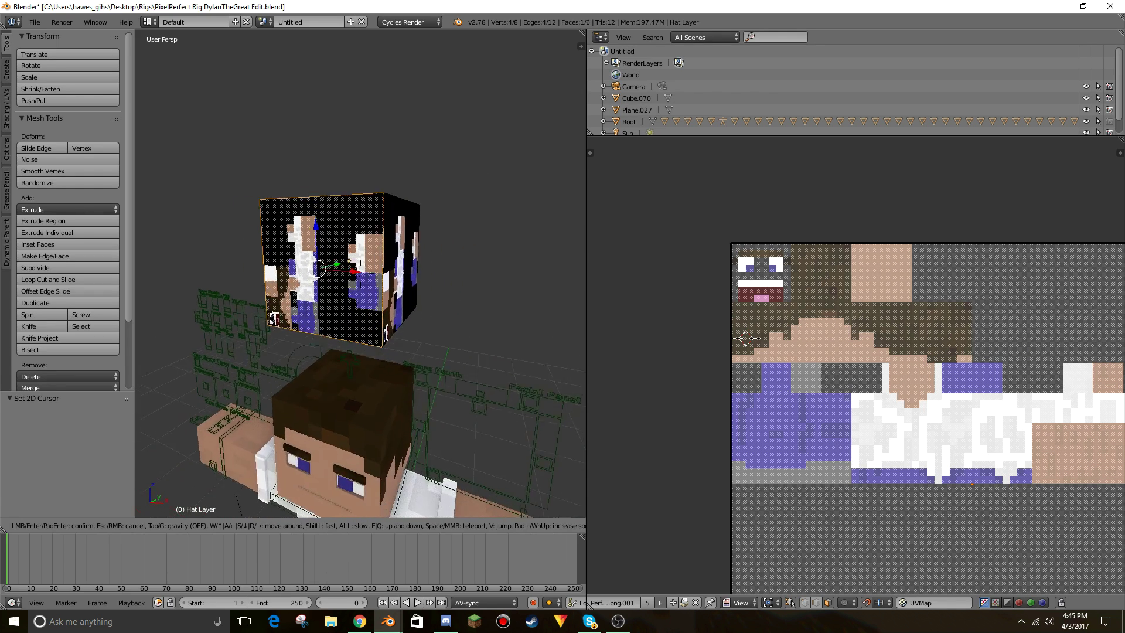
pyautogui.press('Return')
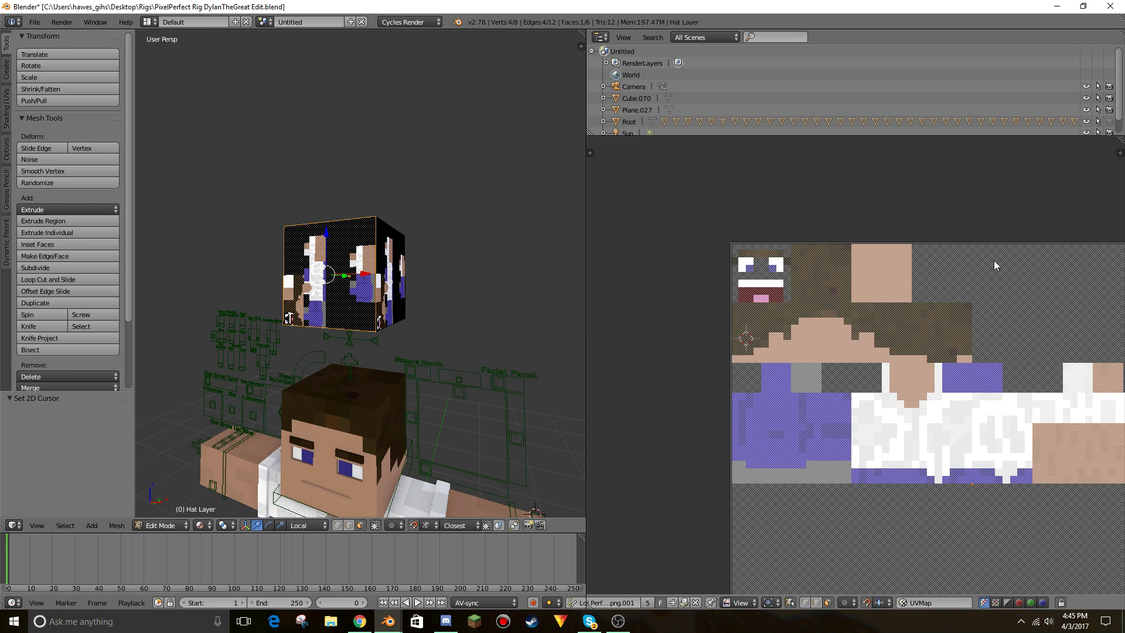
# Move the front face's UVs by -0.313 in X and 0.313 in Y onto the skin's face area, and scale them to 0.2.
pyautogui.scroll(-8, 1010, 483)
pyautogui.scroll(8, 1045, 366)
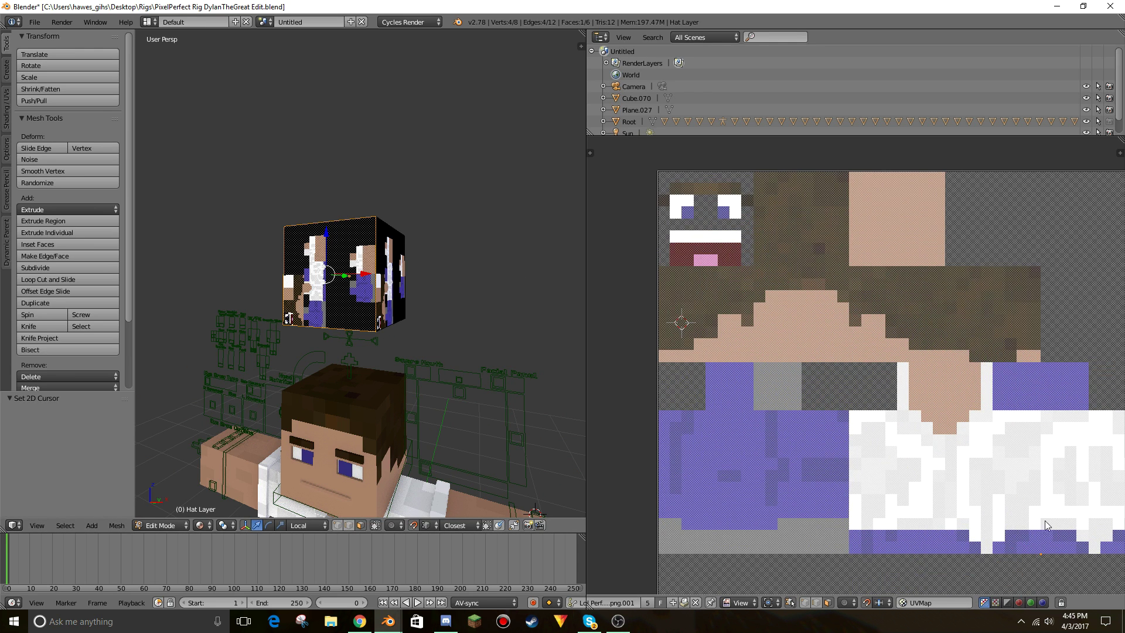
pyautogui.scroll(-2, 1063, 542)
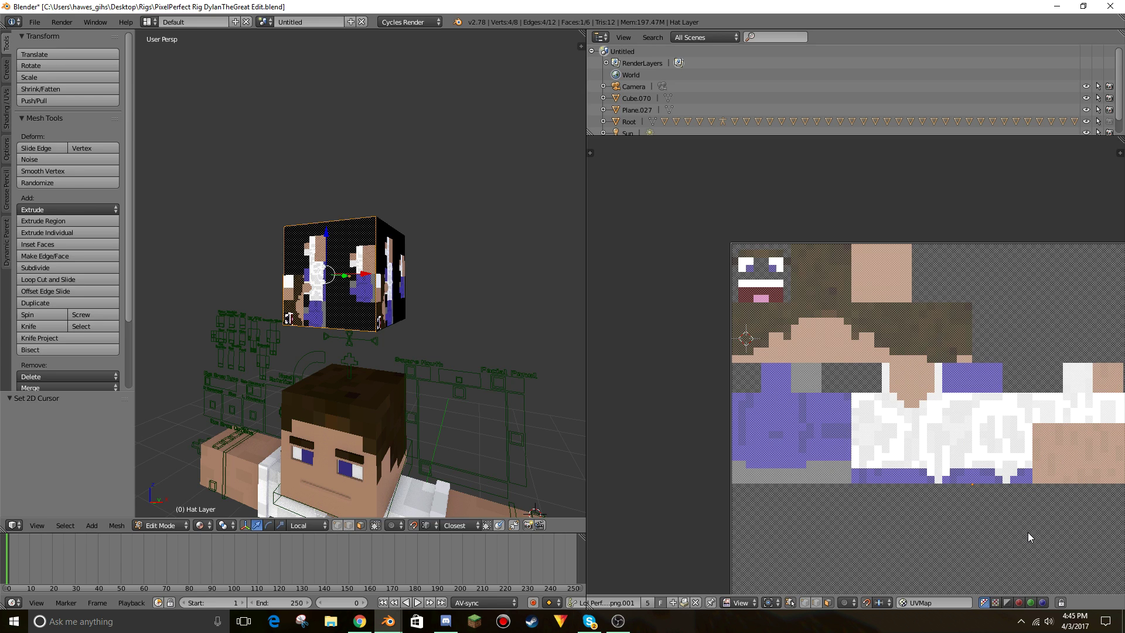
pyautogui.press('g')
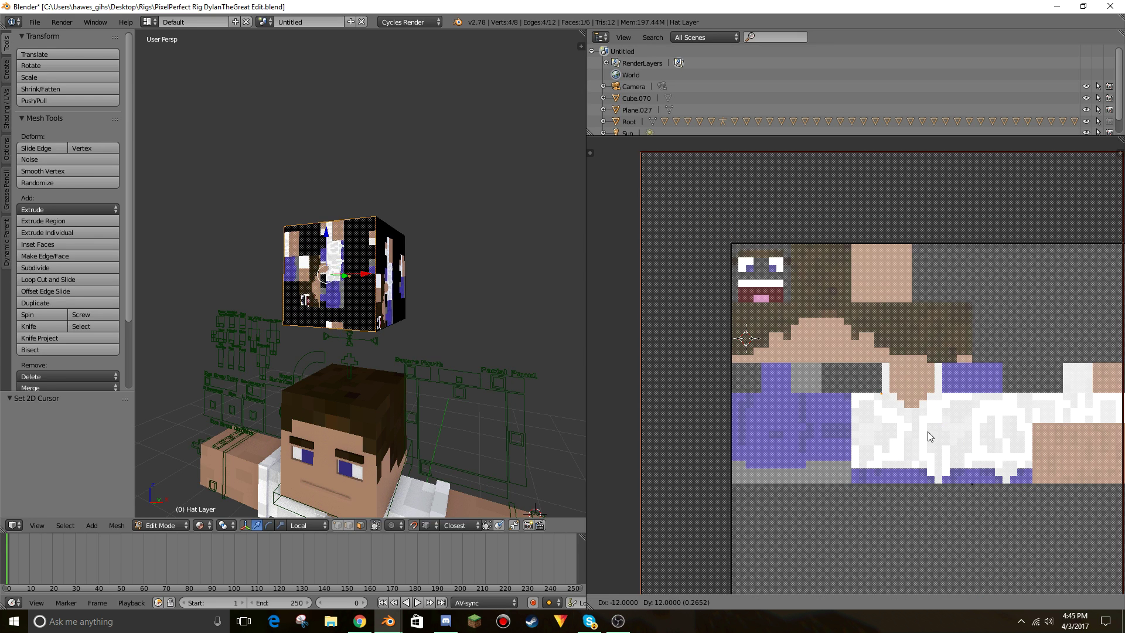
pyautogui.click(871, 380)
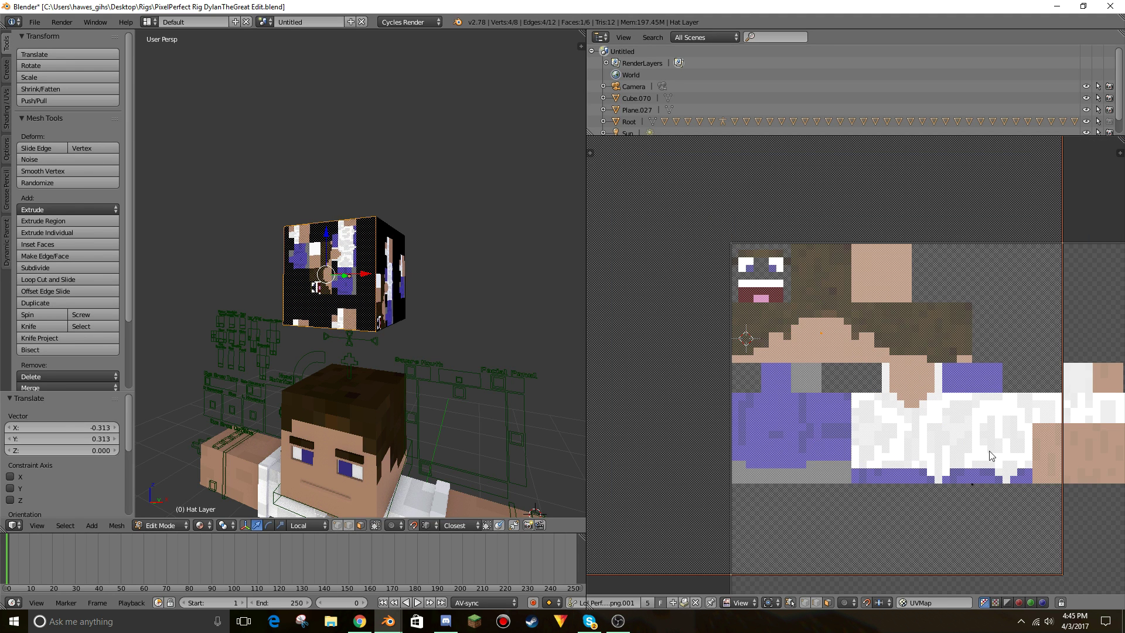
pyautogui.press('s')
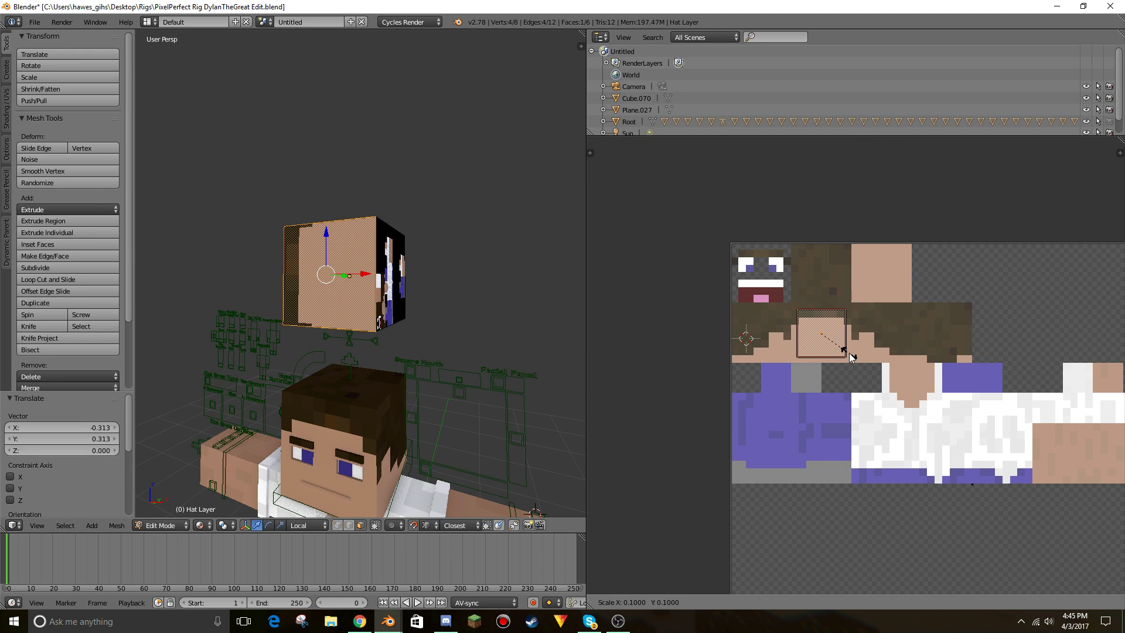
pyautogui.click(848, 372)
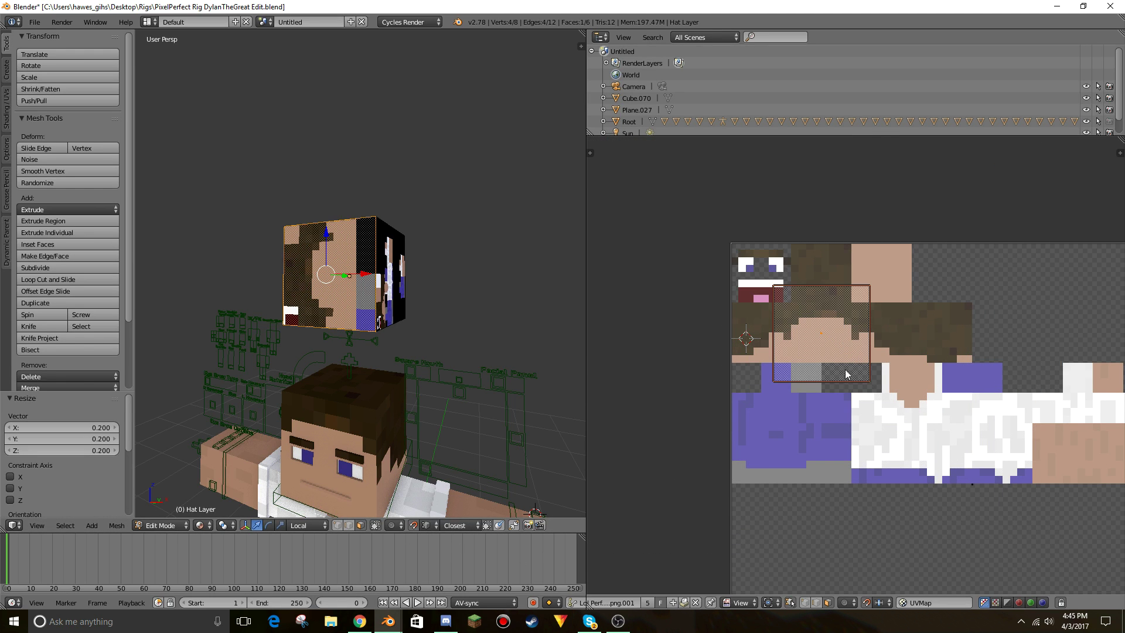
# Change the snapping setting and scale the front face's UVs by 0.65 to fit the skin's face square.
pyautogui.click(425, 525)
pyautogui.click(451, 511)
pyautogui.press('s')
pyautogui.click(950, 423)
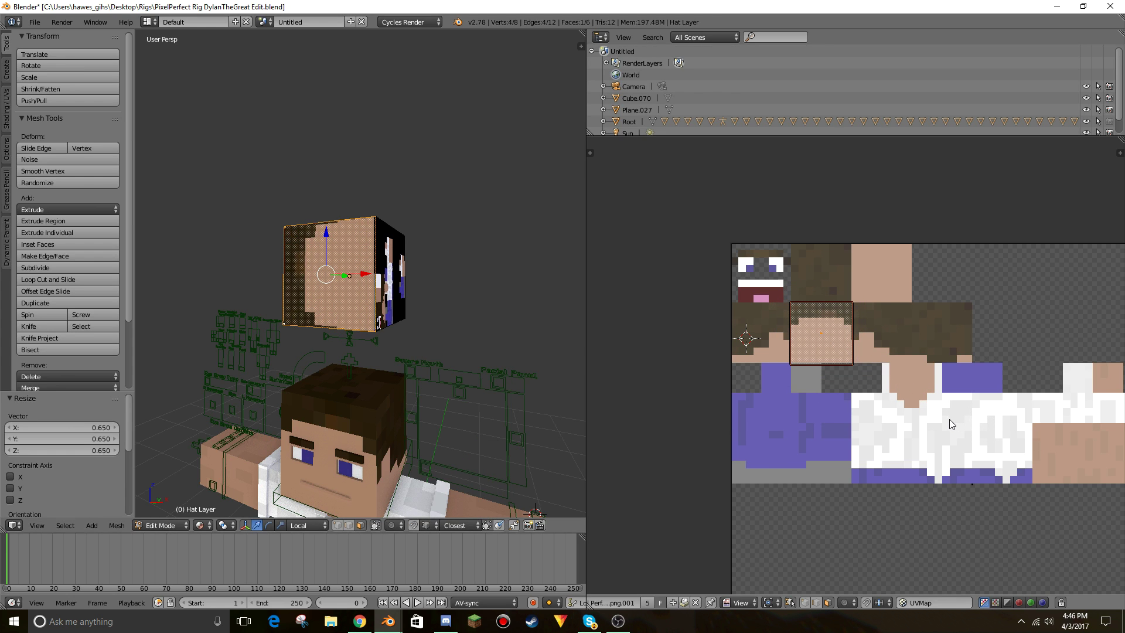
# Rotate the front face's UVs by about -90 degrees, snap them to the pixels and leave Edit Mode.
pyautogui.press('r')
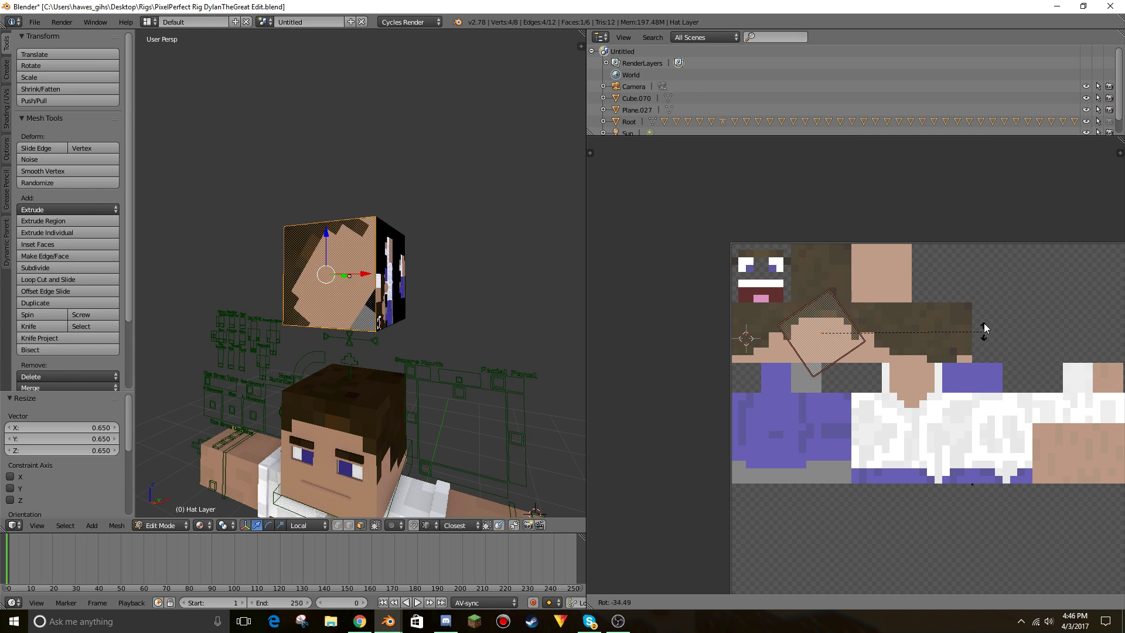
pyautogui.click(887, 234)
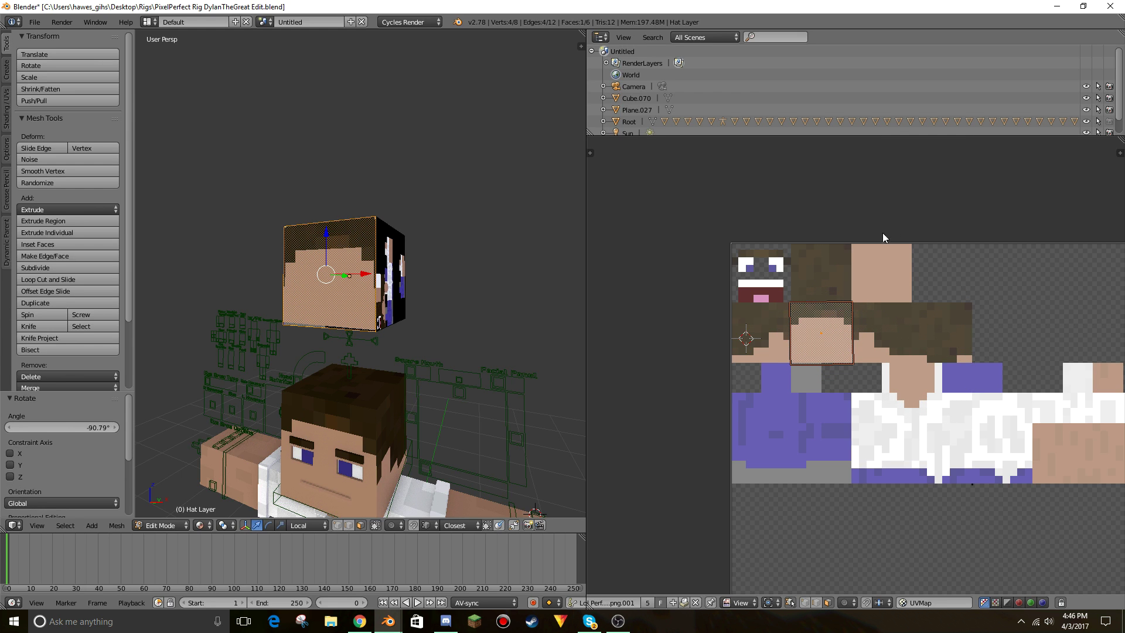
pyautogui.press('r')
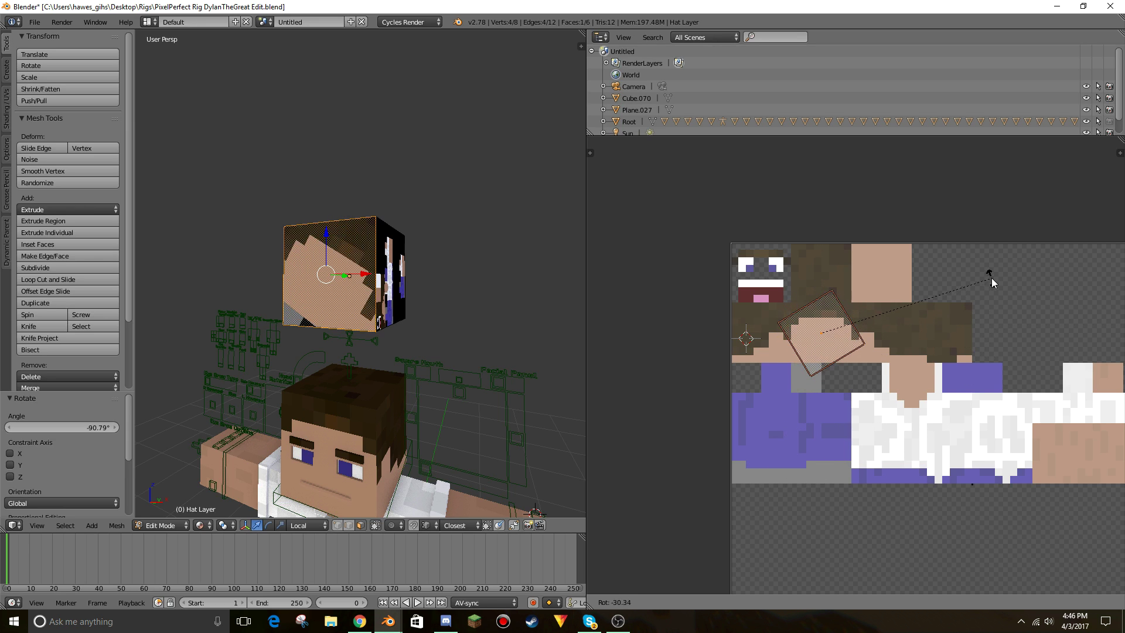
pyautogui.click(967, 369)
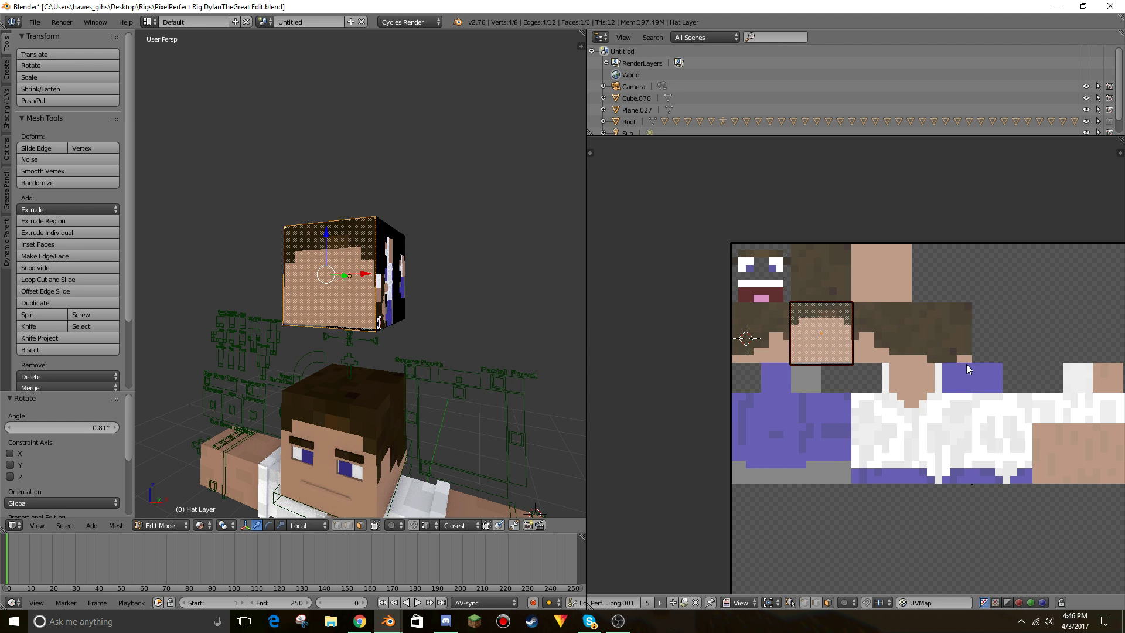
pyautogui.hotkey('shift', 's')
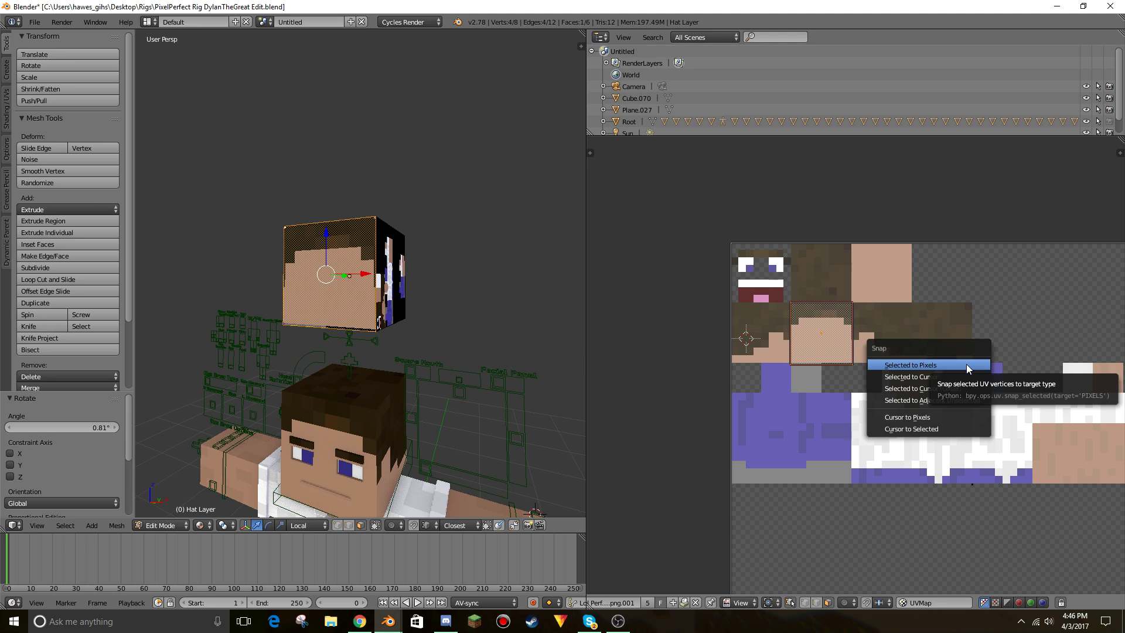
pyautogui.click(965, 363)
pyautogui.press('Tab')
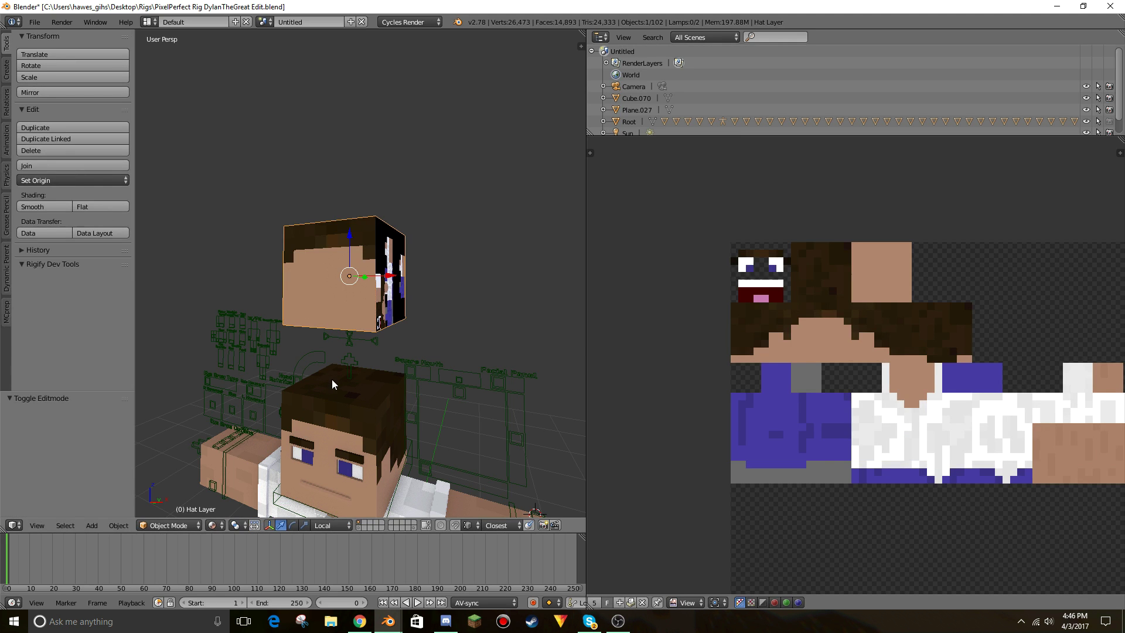
# Move the cube's adjacent side face UVs by -0.182 in X and 0.311 in Y, scale them by 0.141 and snap them to pixels.
pyautogui.press('Tab')
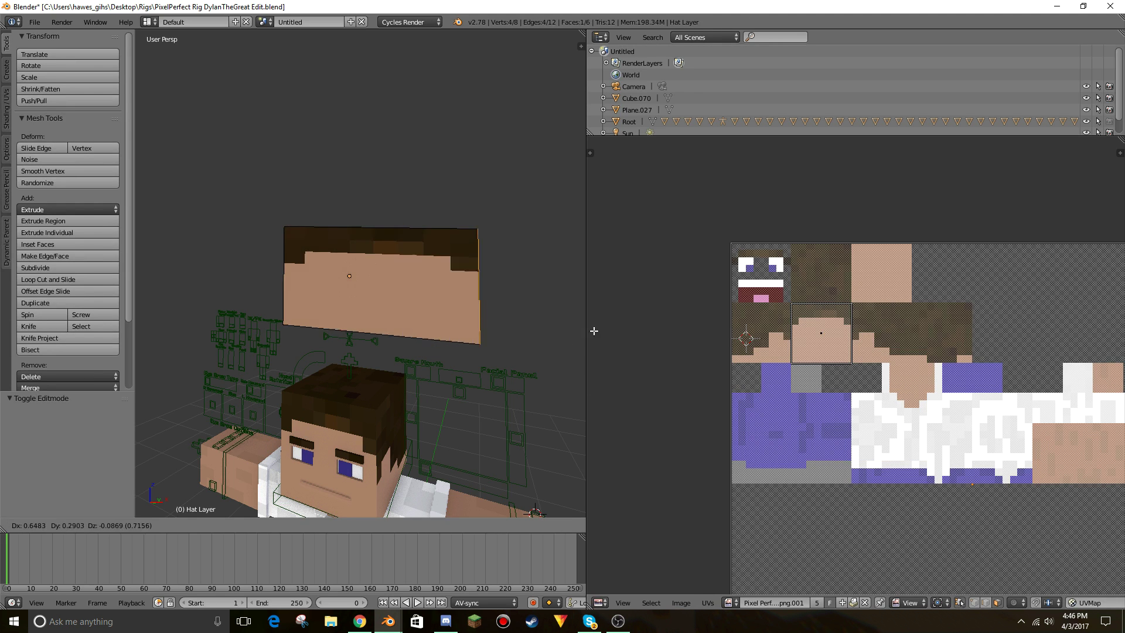
pyautogui.scroll(-2, 924, 424)
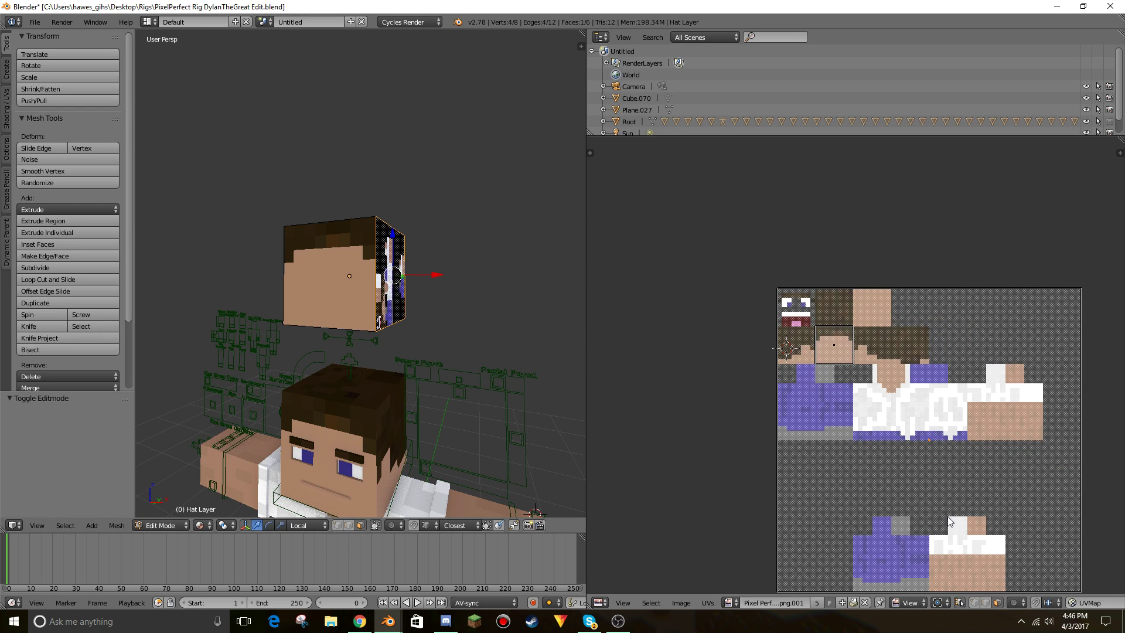
pyautogui.scroll(2, 950, 522)
pyautogui.press('g')
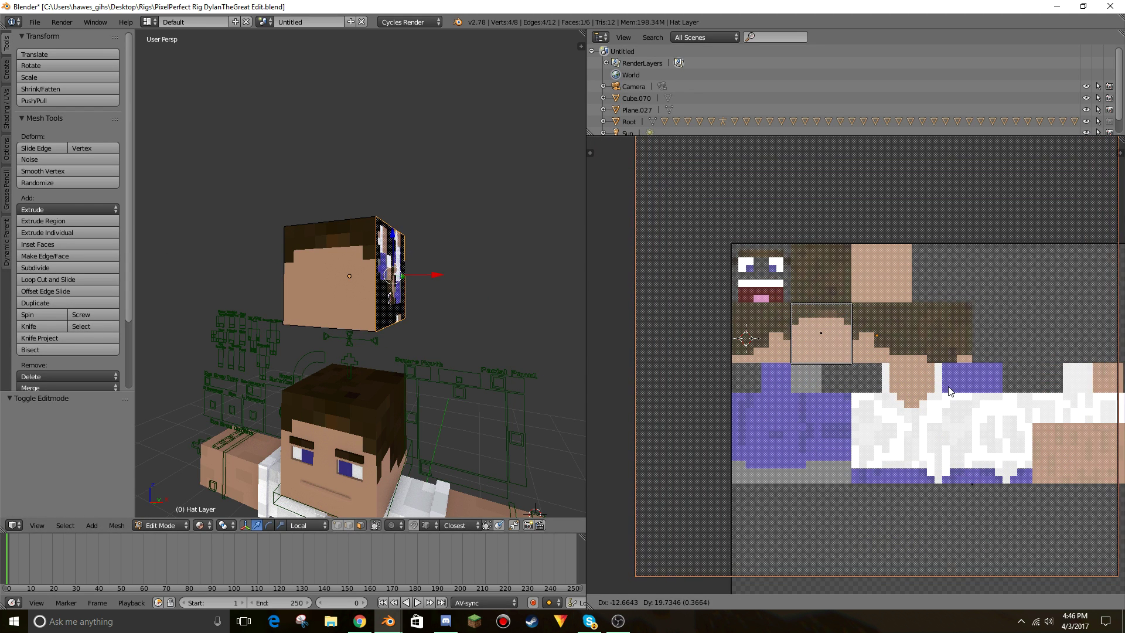
pyautogui.click(949, 391)
pyautogui.press('s')
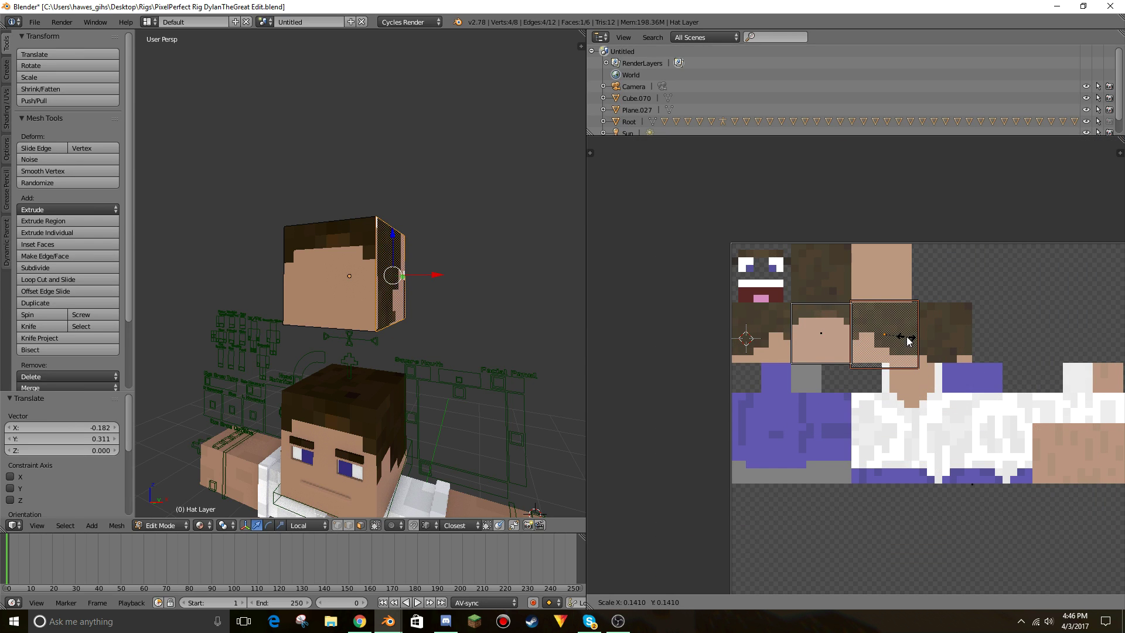
pyautogui.click(906, 341)
pyautogui.hotkey('shift', 's')
pyautogui.click(907, 341)
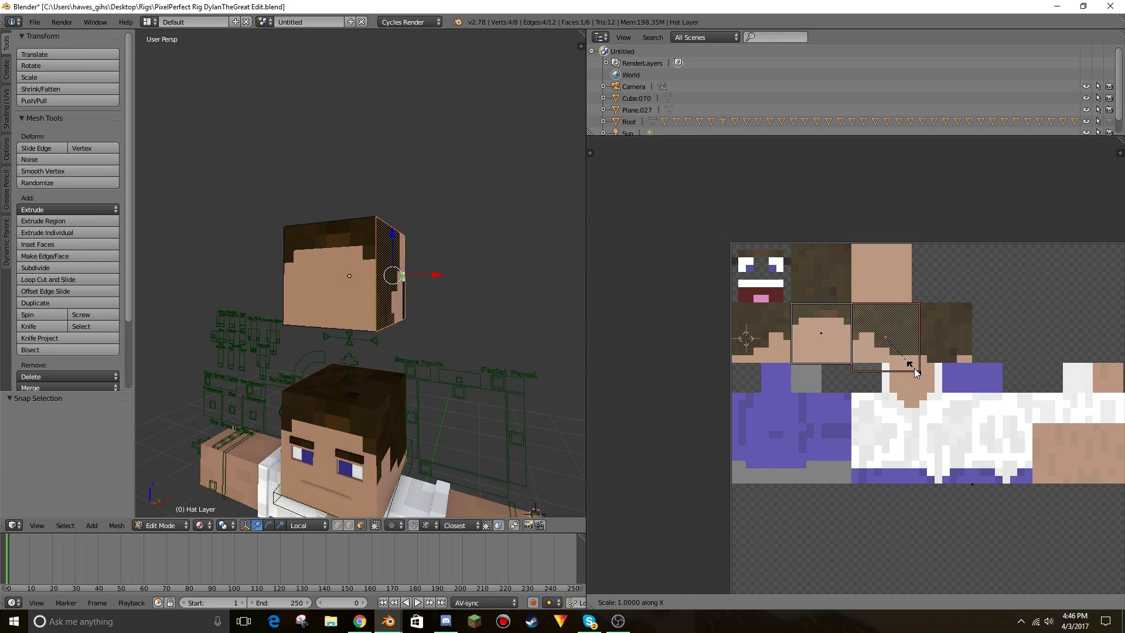
# Scale the side face's UVs by 0.891 along Y.
pyautogui.scroll(6, 922, 415)
pyautogui.moveTo(873, 409); pyautogui.dragTo(756, 503, button='middle')
pyautogui.hotkey('shift', 'f')
pyautogui.press('w')
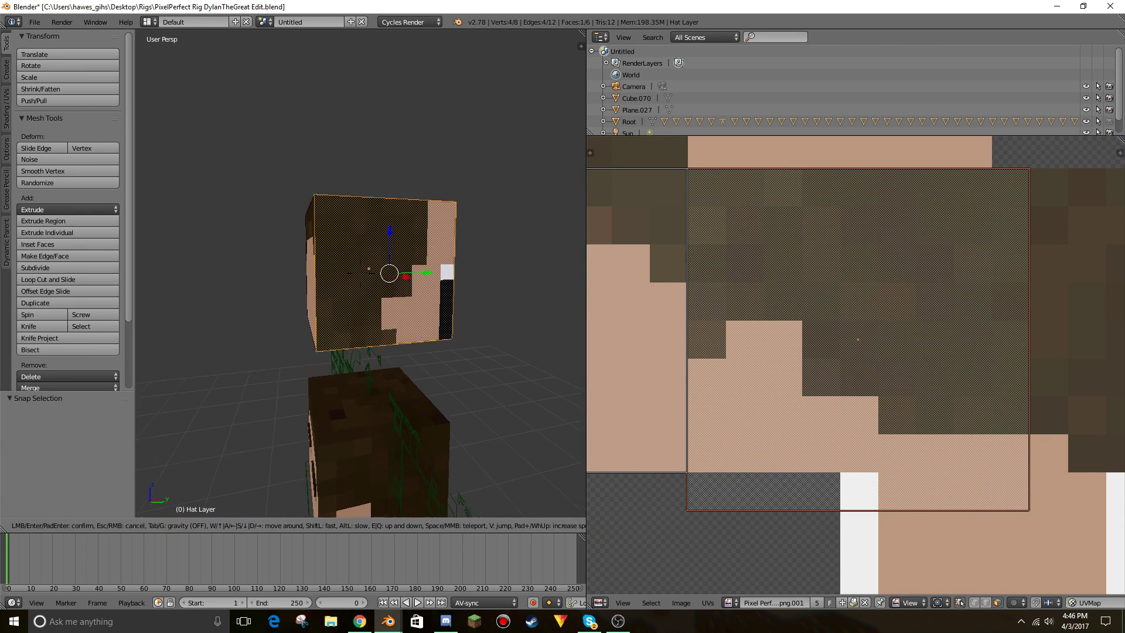
pyautogui.click(361, 273)
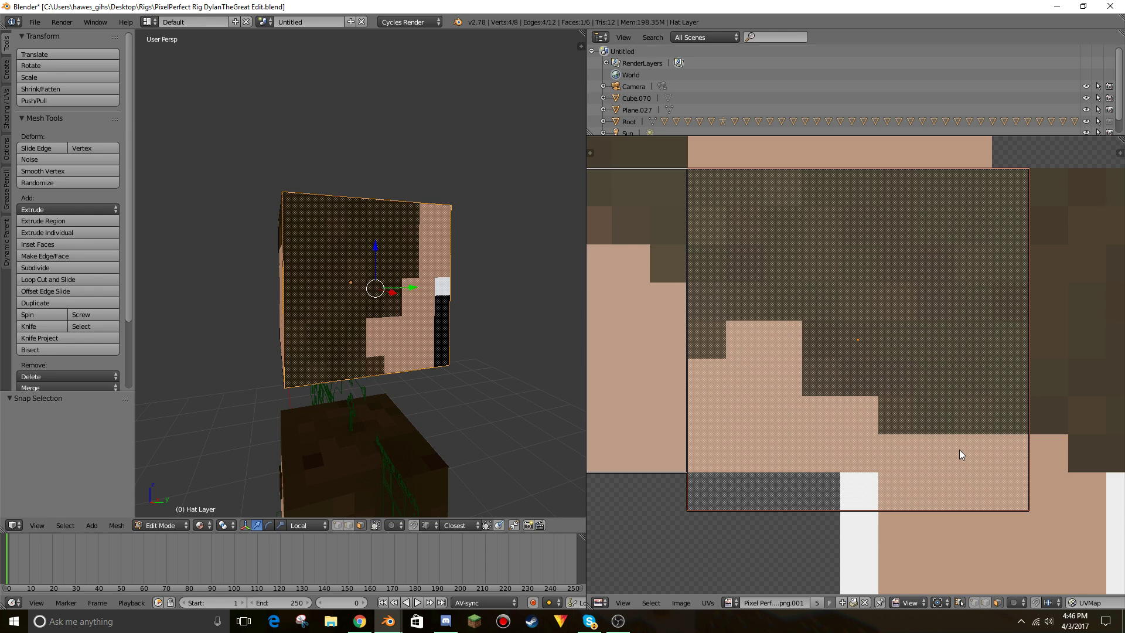
pyautogui.press('s')
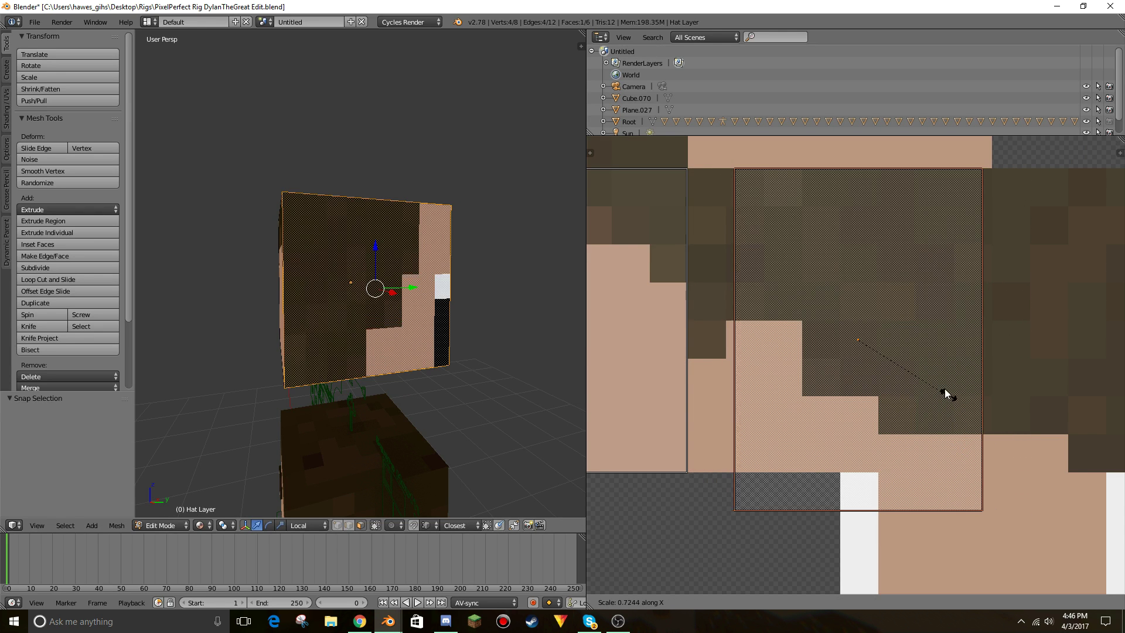
pyautogui.press('y')
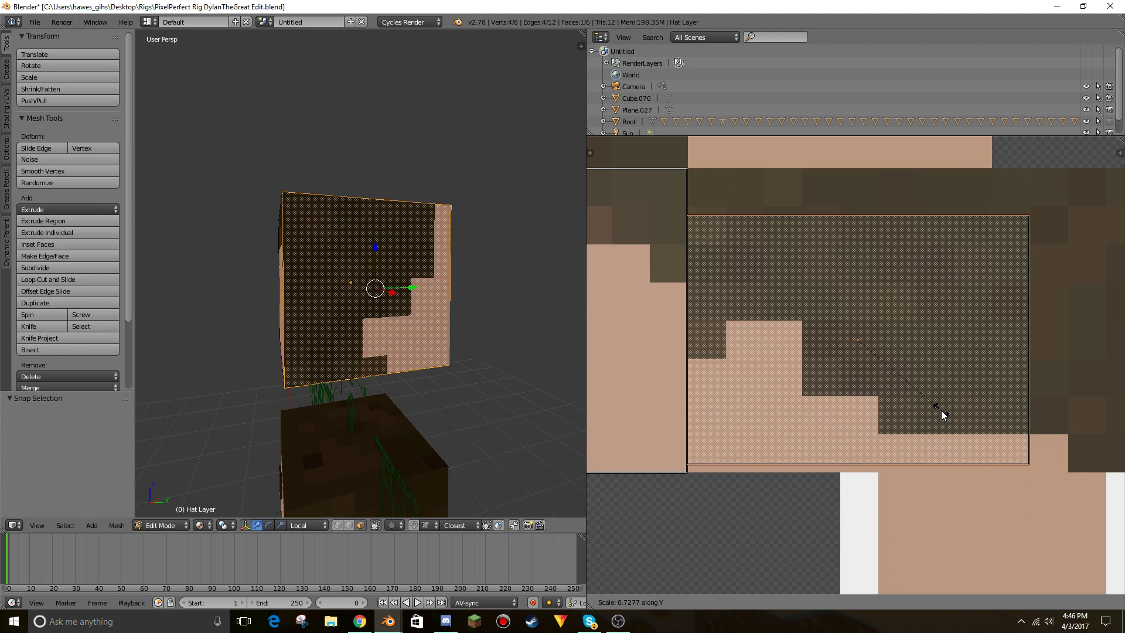
pyautogui.click(959, 431)
# Try to snap the side face's UVs to the pixels and rotate them, and undo the snap.
pyautogui.press('g')
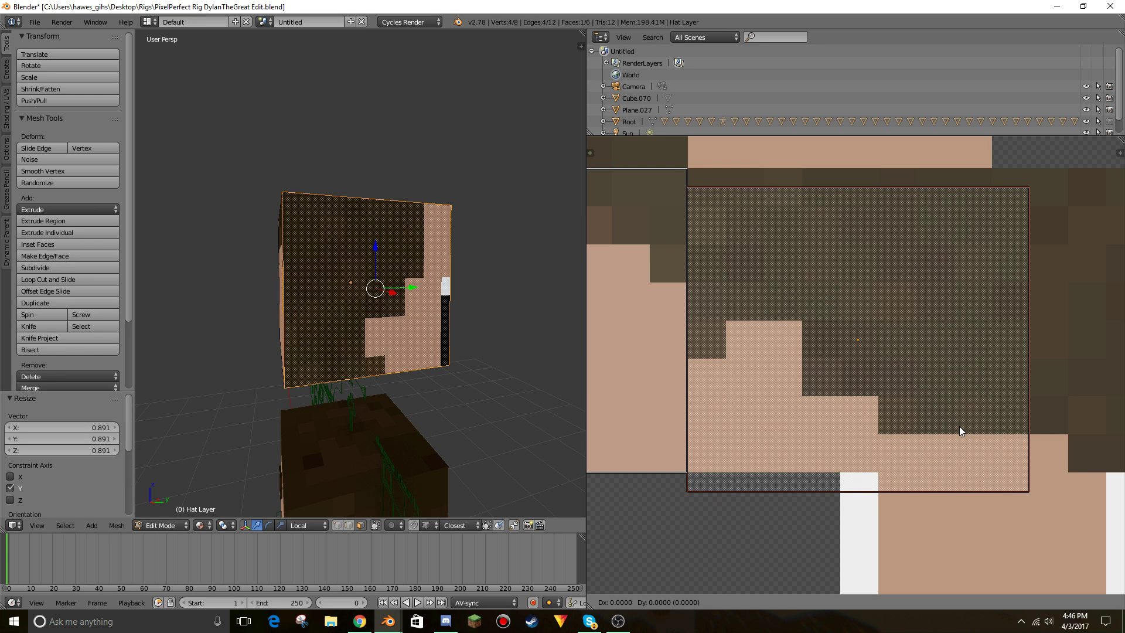
pyautogui.click(957, 409)
pyautogui.hotkey('shift', 's')
pyautogui.click(958, 409)
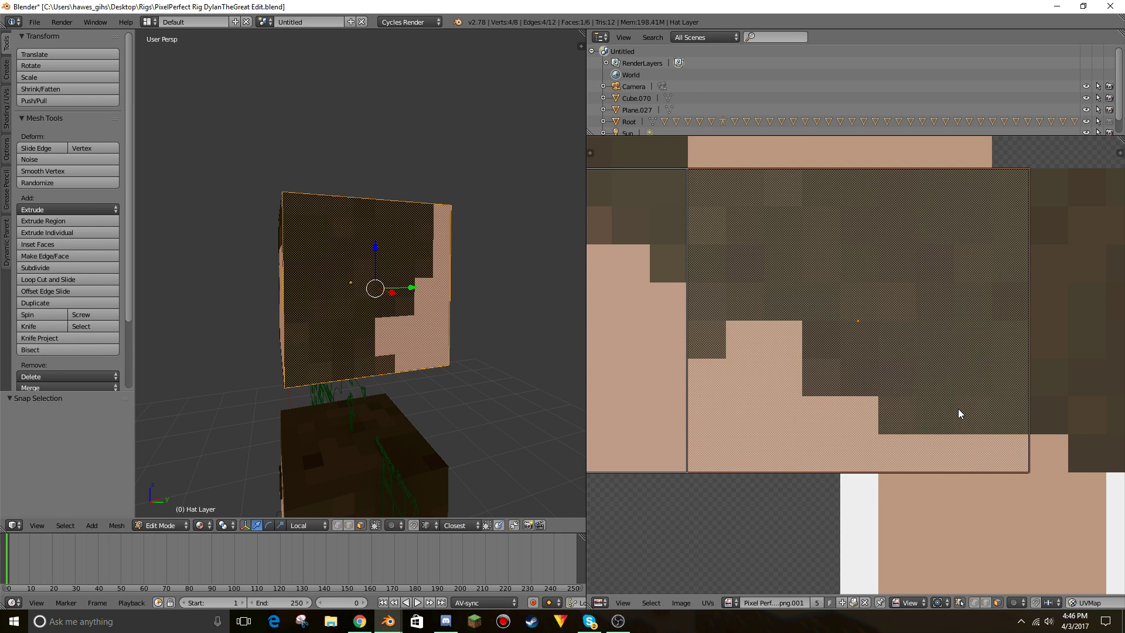
pyautogui.press('r')
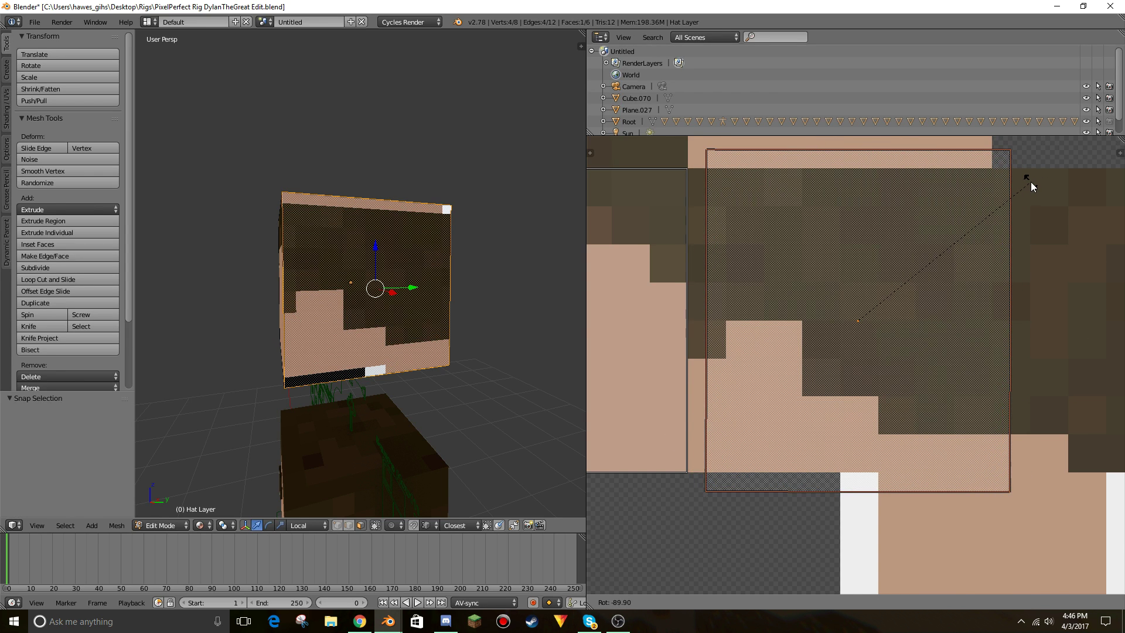
pyautogui.press('Escape')
pyautogui.hotkey('ctrl', 'z')
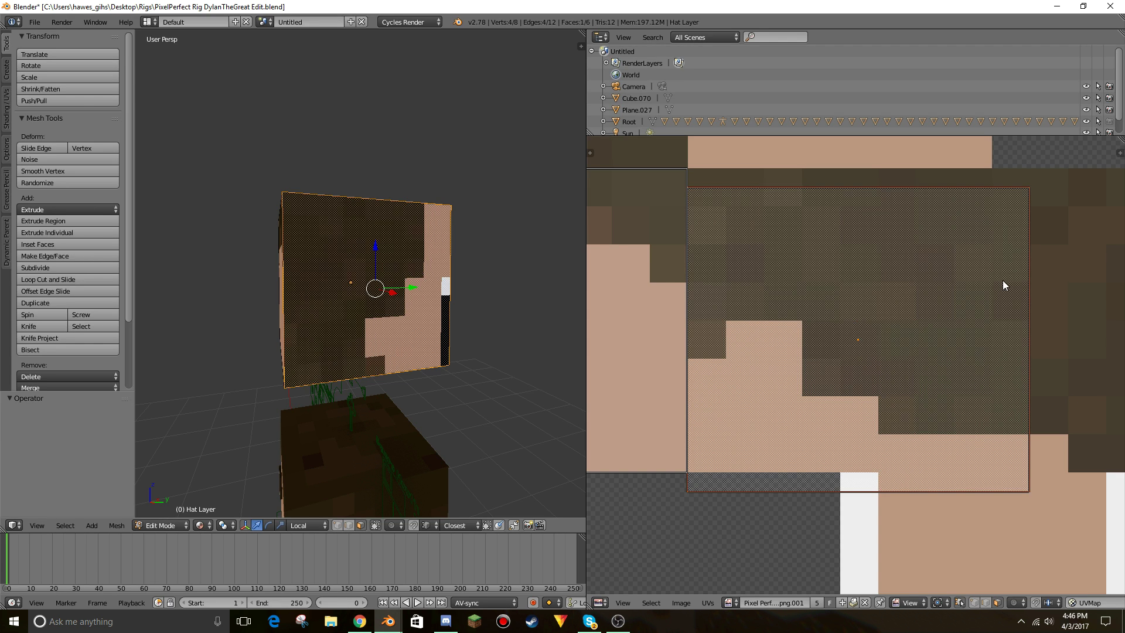
pyautogui.press('g')
pyautogui.press('x')
pyautogui.rightClick(985, 267)
# Move the side face's UVs 0.008 along Y, narrow them along X to the head-side square and snap them to pixels.
pyautogui.press('g')
pyautogui.press('y')
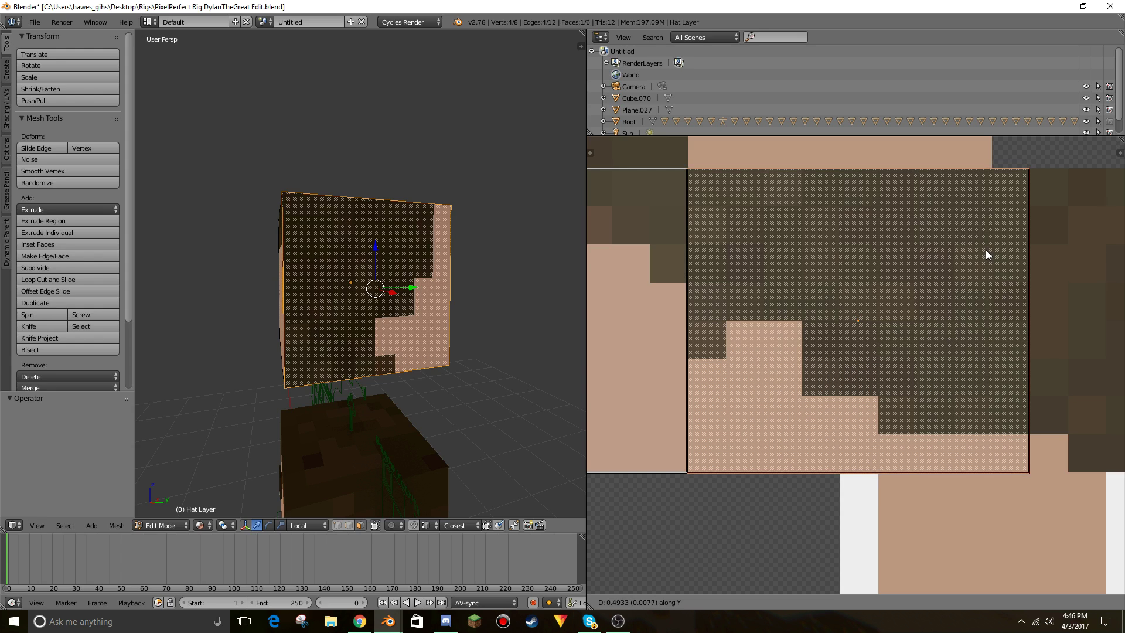
pyautogui.click(985, 250)
pyautogui.press('s')
pyautogui.press('y')
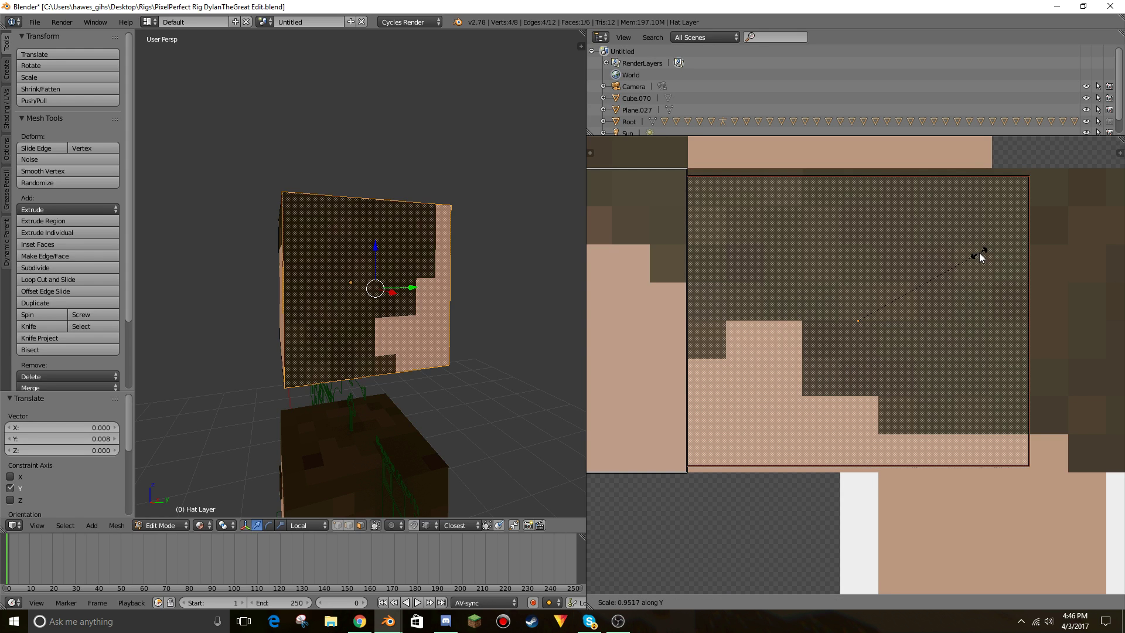
pyautogui.press('x')
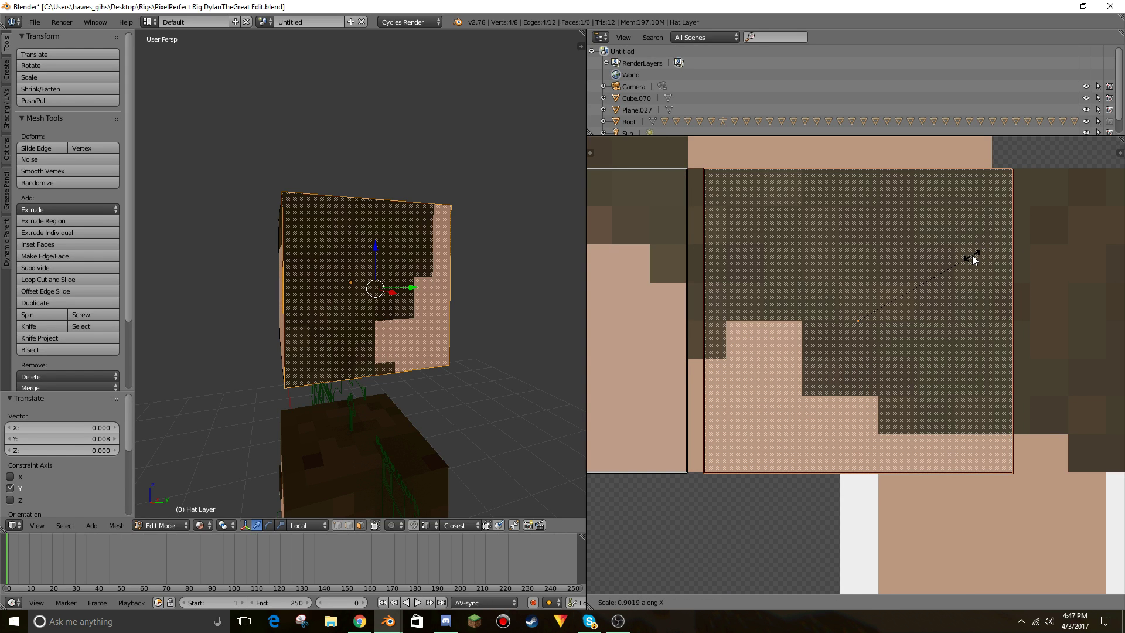
pyautogui.click(955, 255)
pyautogui.hotkey('shift', 's')
pyautogui.click(954, 256)
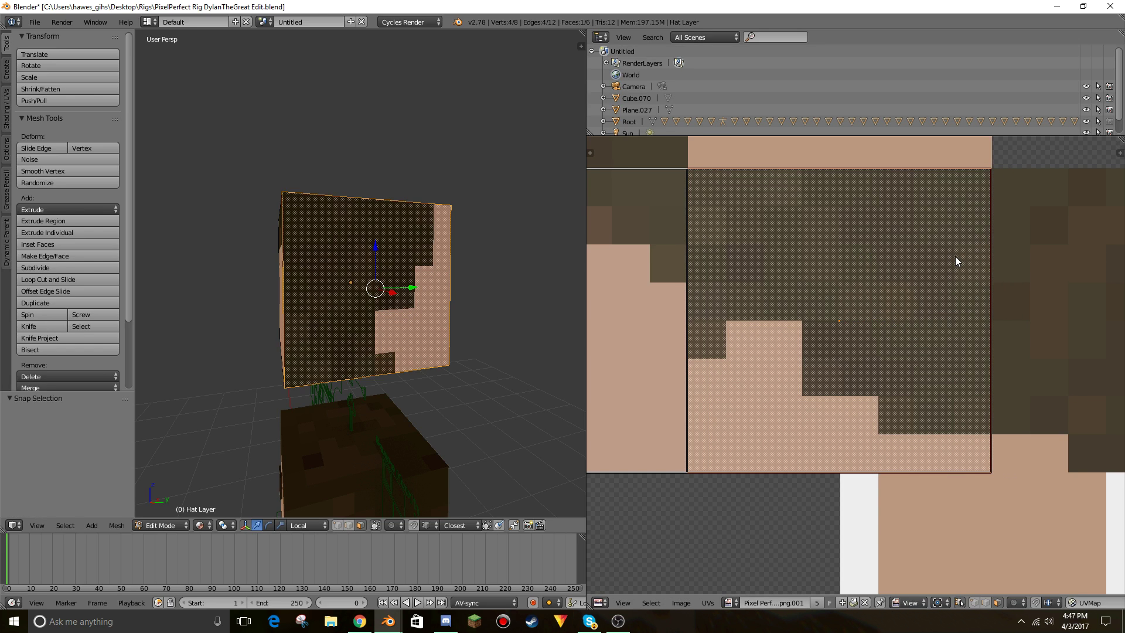
# Rotate the side face's UVs a quarter turn so the hair is upright, and snap them to pixels.
pyautogui.press('r')
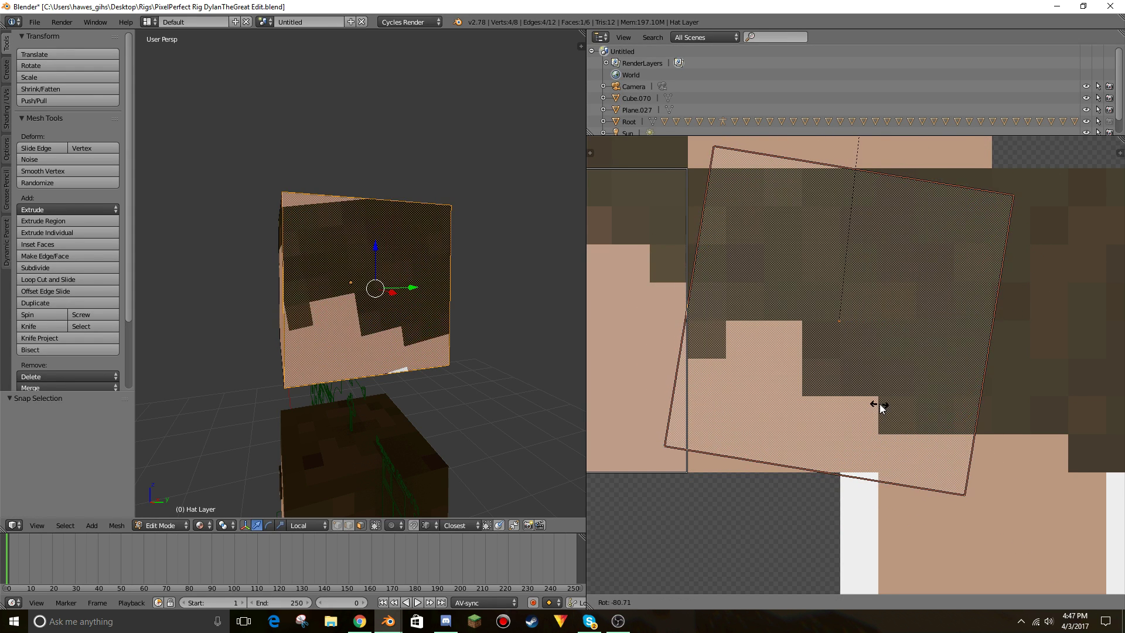
pyautogui.click(838, 436)
pyautogui.hotkey('shift', 's')
pyautogui.click(837, 436)
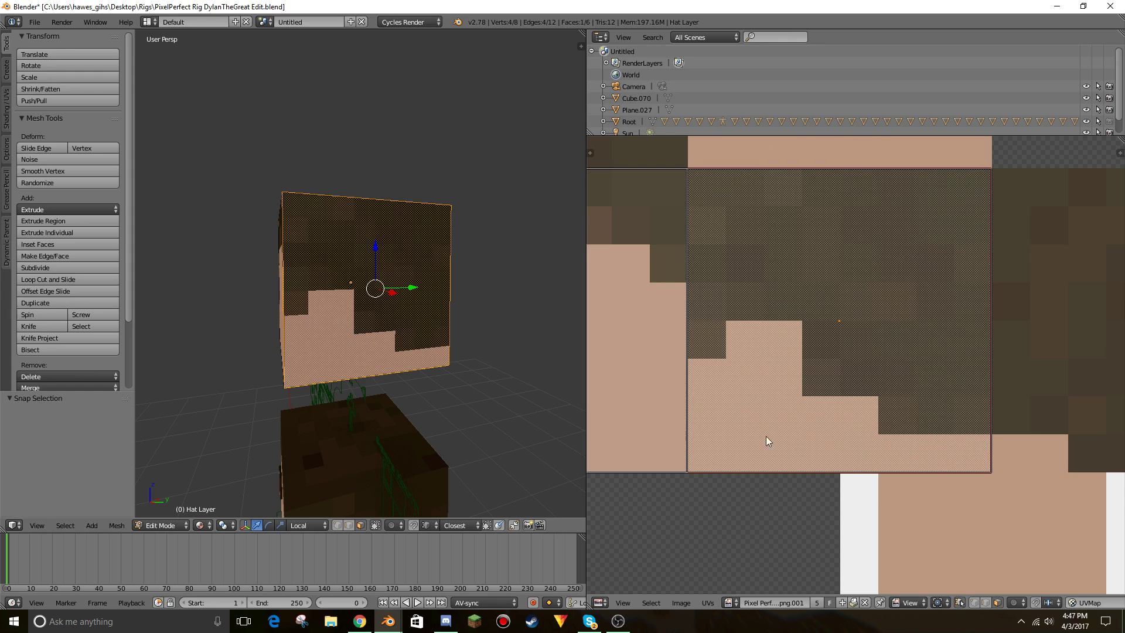
# Move the opposite side face's UVs by -0.445 in X and 0.315 in Y onto the skin's other head-side area.
pyautogui.hotkey('shift', 'f')
pyautogui.press('a')
pyautogui.press('s')
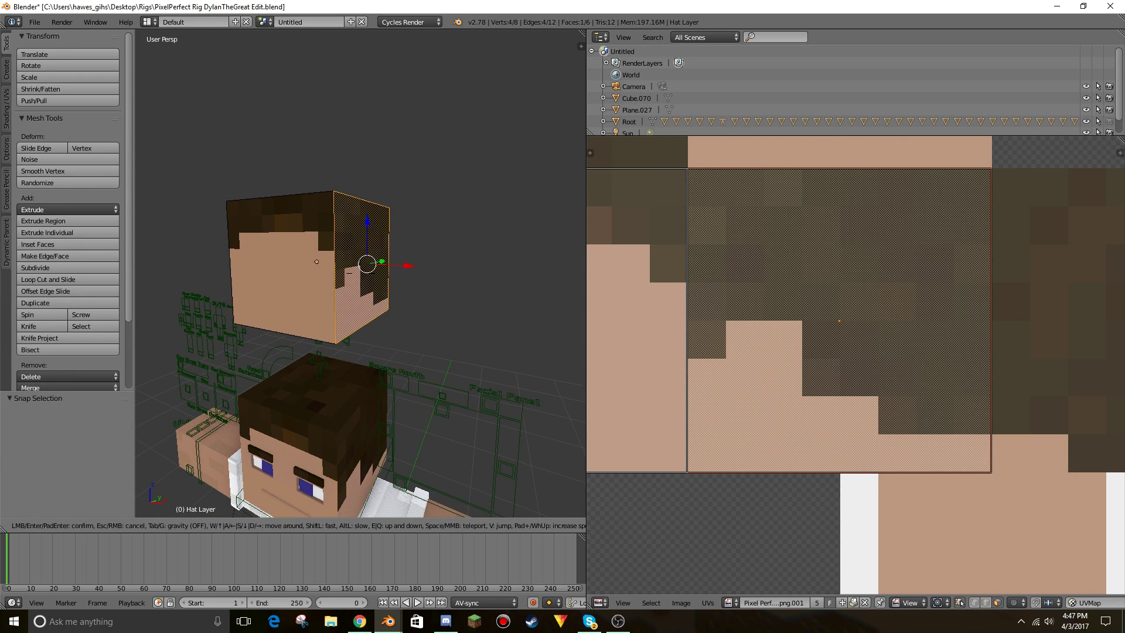
pyautogui.click(360, 273)
pyautogui.press('Tab')
pyautogui.hotkey('shift', 'f')
pyautogui.press('w')
pyautogui.click(361, 278)
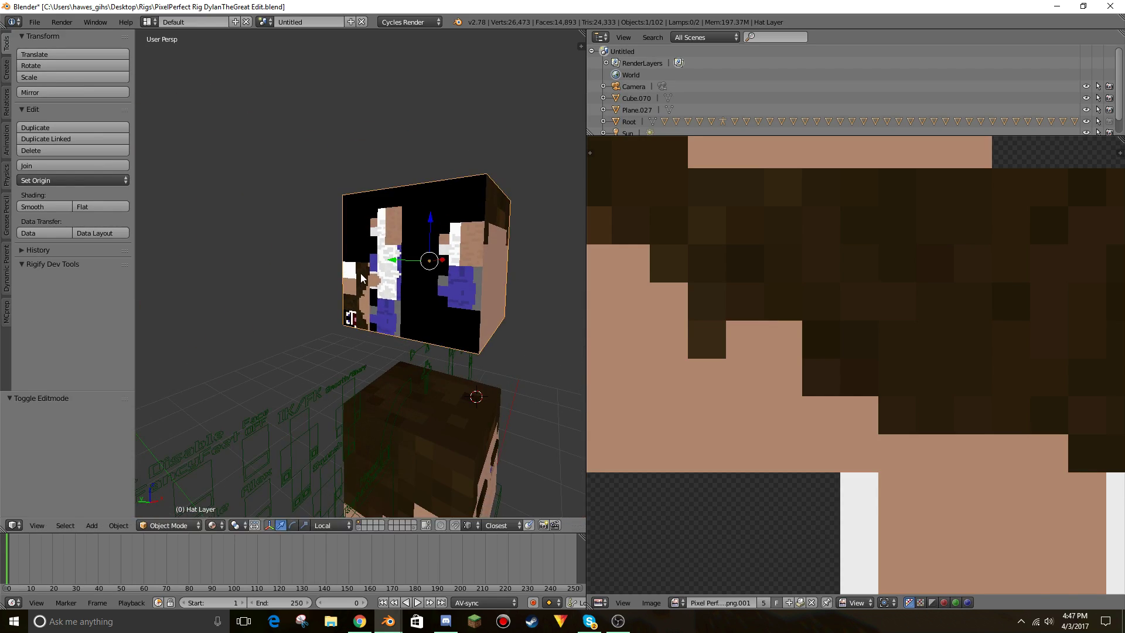
pyautogui.press('Tab')
pyautogui.scroll(-8, 803, 348)
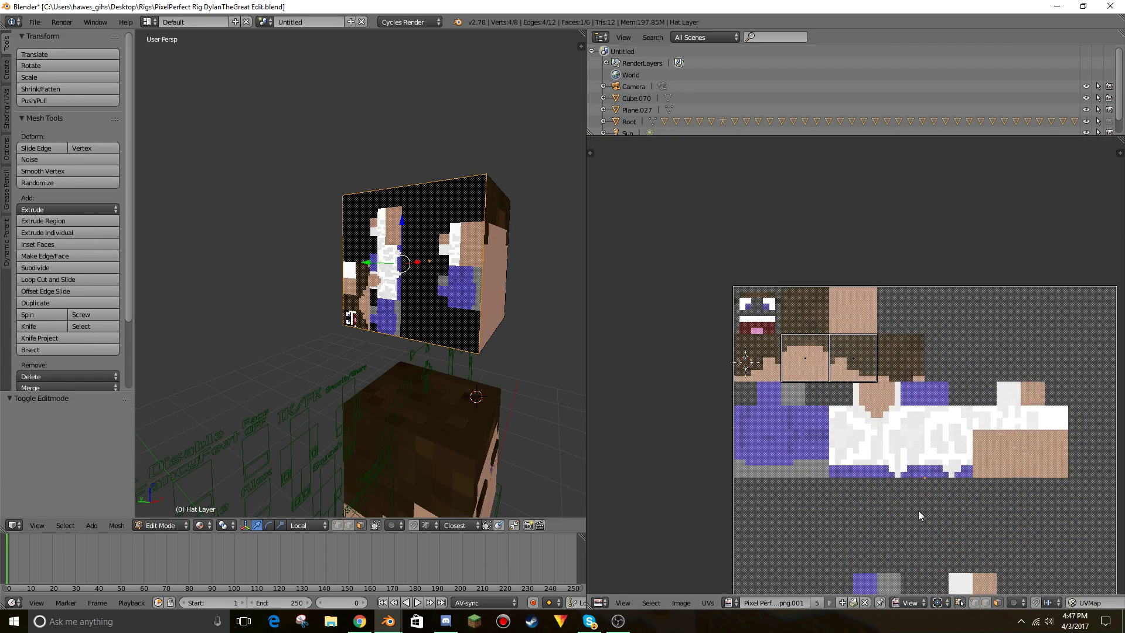
pyautogui.press('g')
pyautogui.click(748, 391)
# Scale the opposite side face's UVs down to the head-side square and rotate them upright.
pyautogui.press('s')
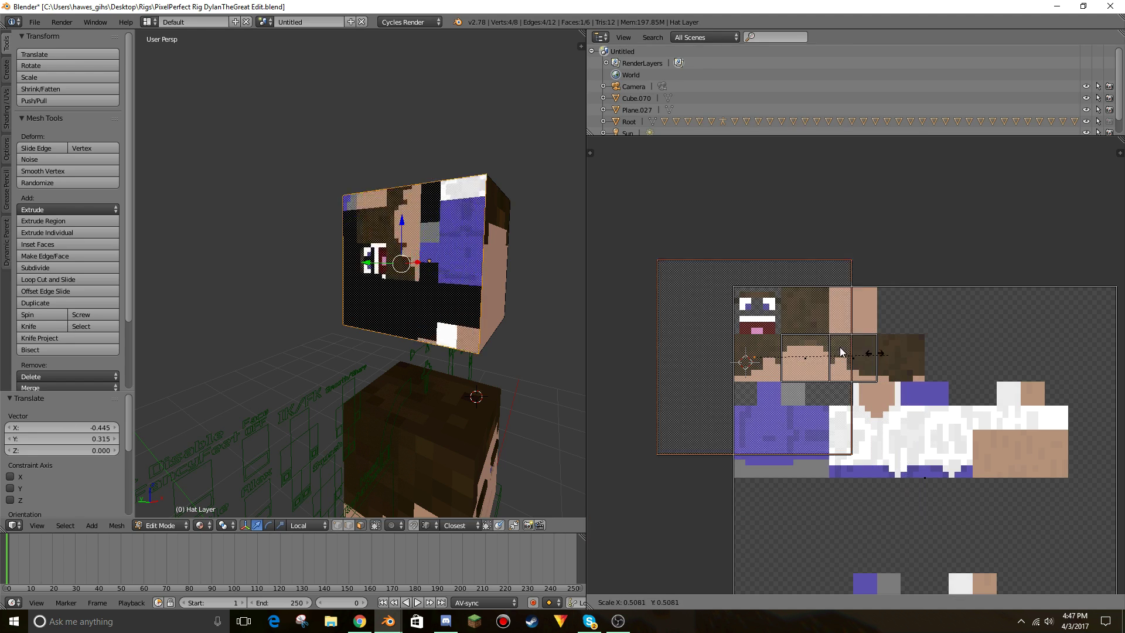
pyautogui.click(786, 348)
pyautogui.press('r')
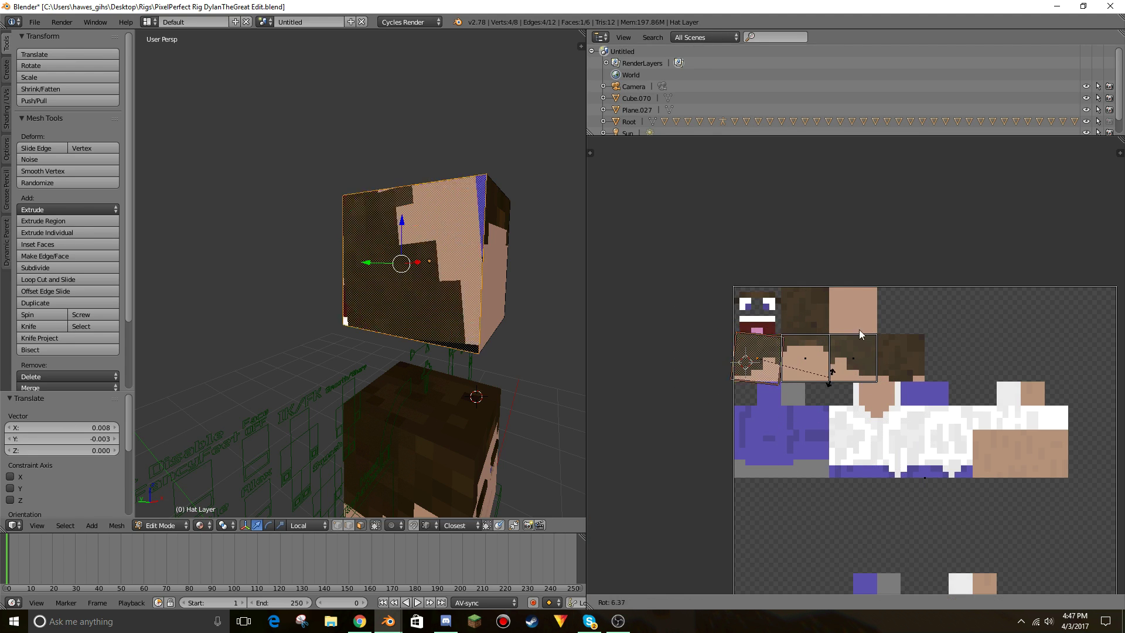
pyautogui.click(877, 346)
# Move the cube's back face UVs onto the skin's back-of-head square and scale them down to fit.
pyautogui.moveTo(281, 304); pyautogui.dragTo(381, 305, button='middle')
pyautogui.rightClick(305, 258)
pyautogui.press('g')
pyautogui.click(1011, 360)
pyautogui.press('s')
pyautogui.click(925, 364)
# Rotate the back face's UVs a quarter turn and snap them to pixels on the back-of-head square.
pyautogui.press('g')
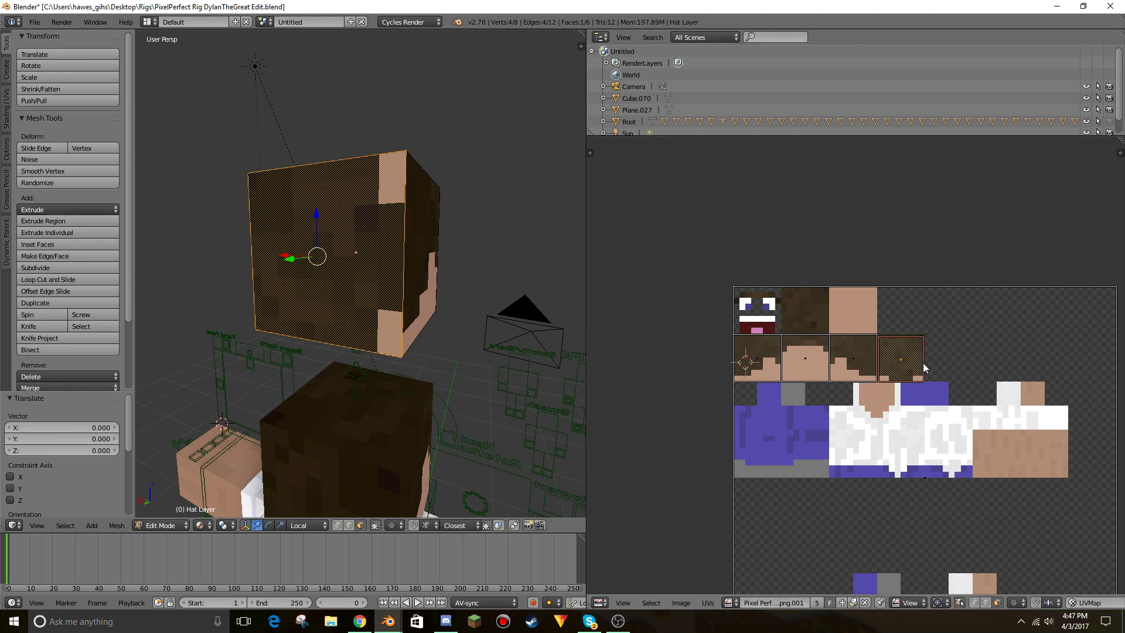
pyautogui.press('r')
pyautogui.click(878, 351)
pyautogui.press('g')
pyautogui.click(878, 352)
pyautogui.hotkey('shift', 's')
pyautogui.press('r')
pyautogui.hotkey('shift', 's')
# Move and scale the cube's top face UVs onto the skin's top-of-head hair square, snap them to pixels and leave Edit Mode.
pyautogui.hotkey('shift', 'f')
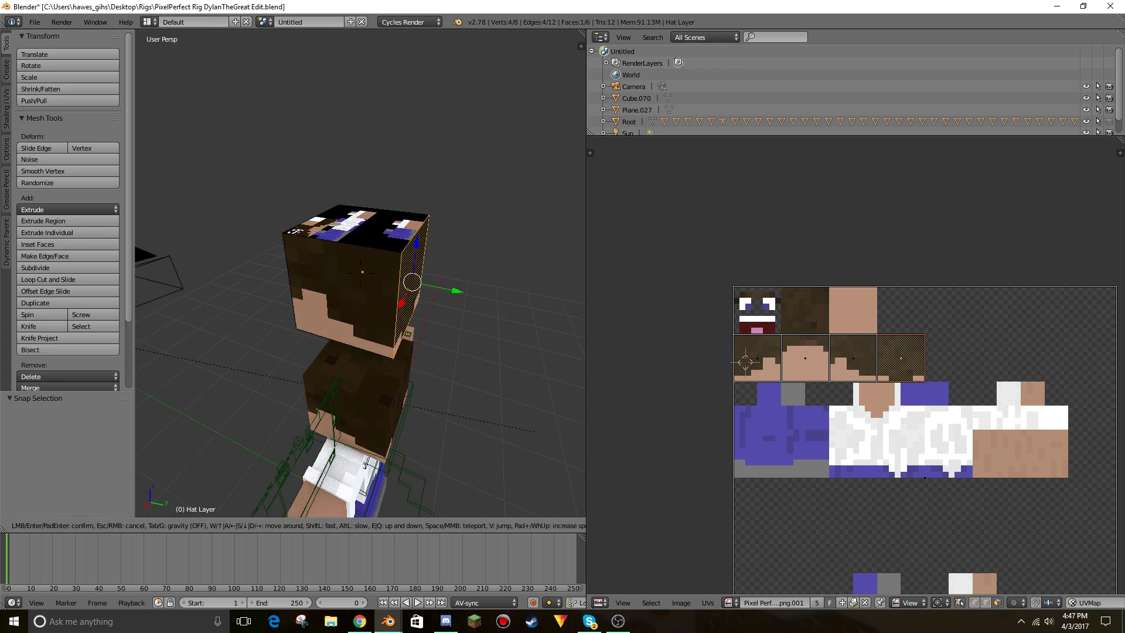
pyautogui.click(360, 273)
pyautogui.rightClick(354, 250)
pyautogui.press('g')
pyautogui.click(858, 369)
pyautogui.press('s')
pyautogui.click(818, 325)
pyautogui.hotkey('shift', 's')
pyautogui.press('Tab')
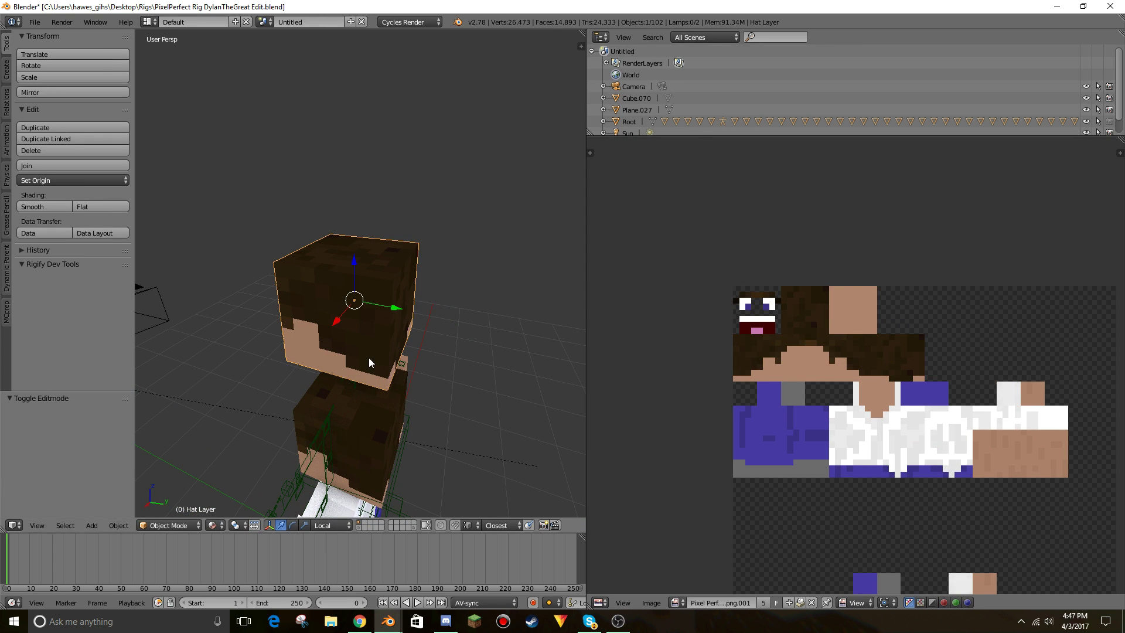
# Switch to the Windows Sound settings and turn on "Listen to this device" for the microphone.
pyautogui.click(88, 620)
pyautogui.write('sound')
pyautogui.click(117, 302)
pyautogui.click(88, 59)
pyautogui.doubleClick(117, 103)
pyautogui.click(100, 106)
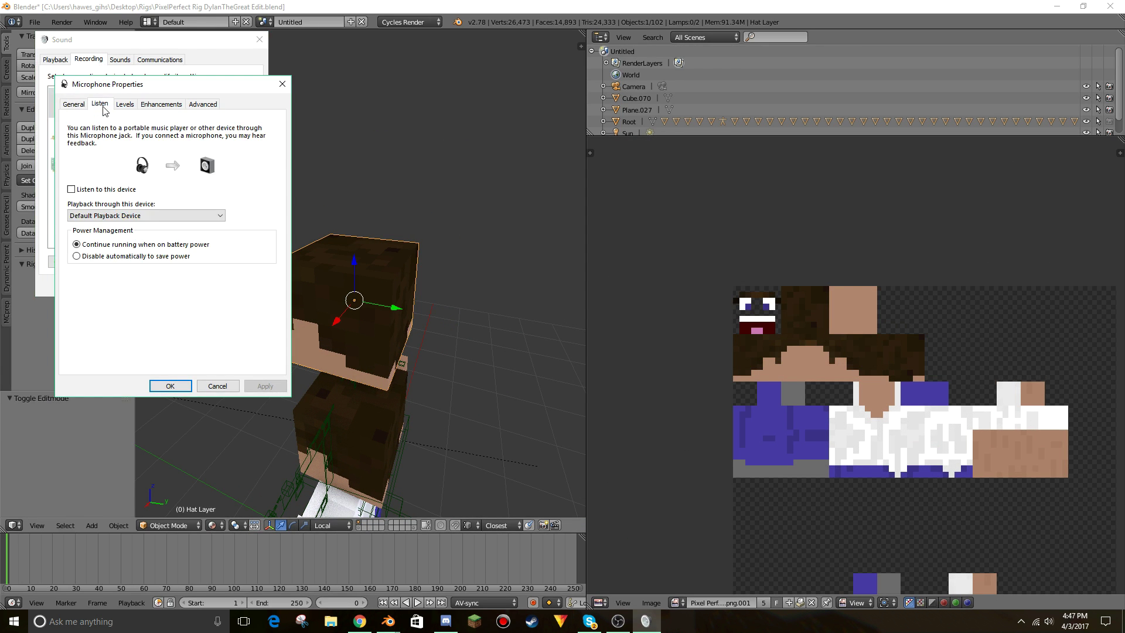
pyautogui.click(72, 189)
pyautogui.click(170, 385)
pyautogui.click(147, 286)
# Move and scale the cube's bottom face UVs onto the skin's plain tan square beside the top hair square, and leave Edit Mode.
pyautogui.press('Tab')
pyautogui.rightClick(407, 299)
pyautogui.press('g')
pyautogui.click(1017, 358)
pyautogui.press('s')
pyautogui.click(952, 340)
pyautogui.press('Tab')
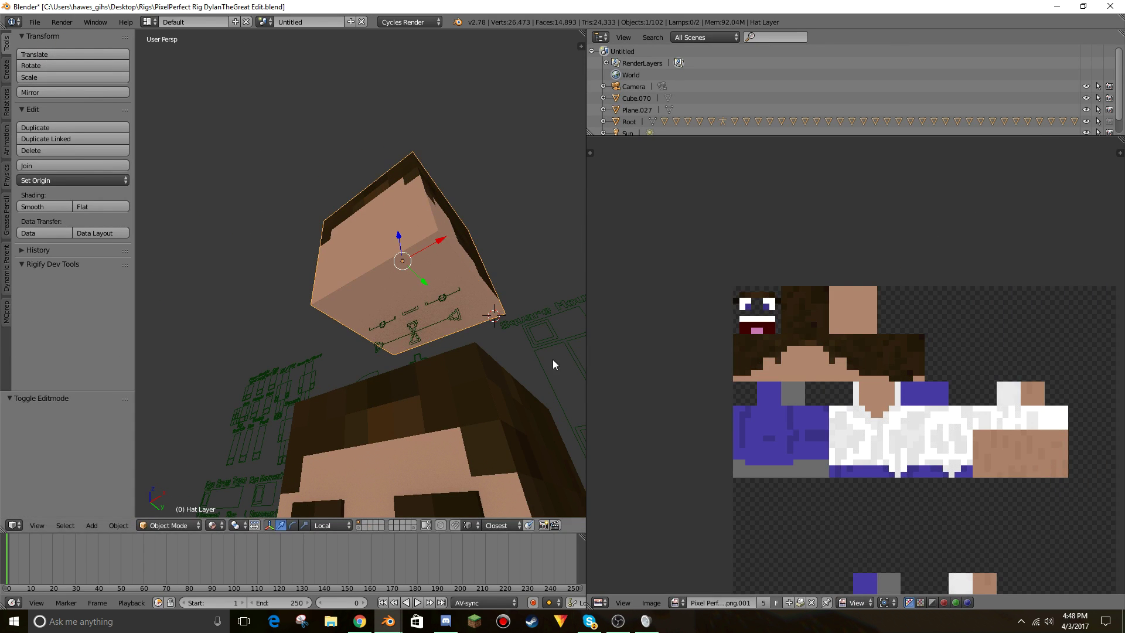
# Examine the textured hat cube above the head from the front, sides and back.
pyautogui.hotkey('shift', 'f')
pyautogui.press('s')
pyautogui.press('a')
pyautogui.press('w')
pyautogui.press('d')
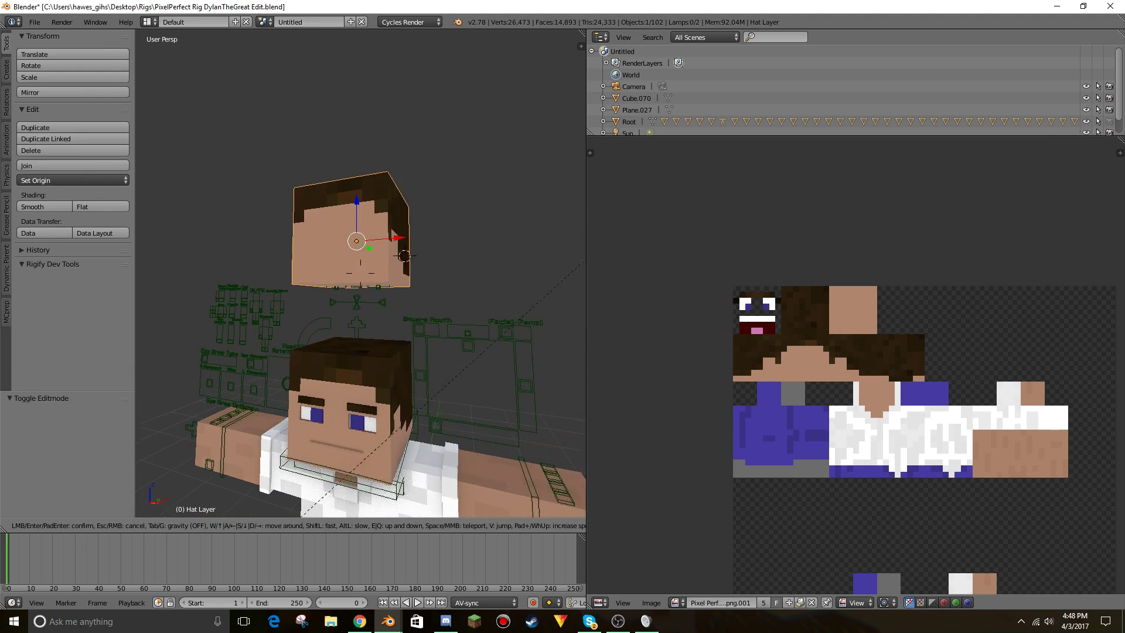
pyautogui.press('d')
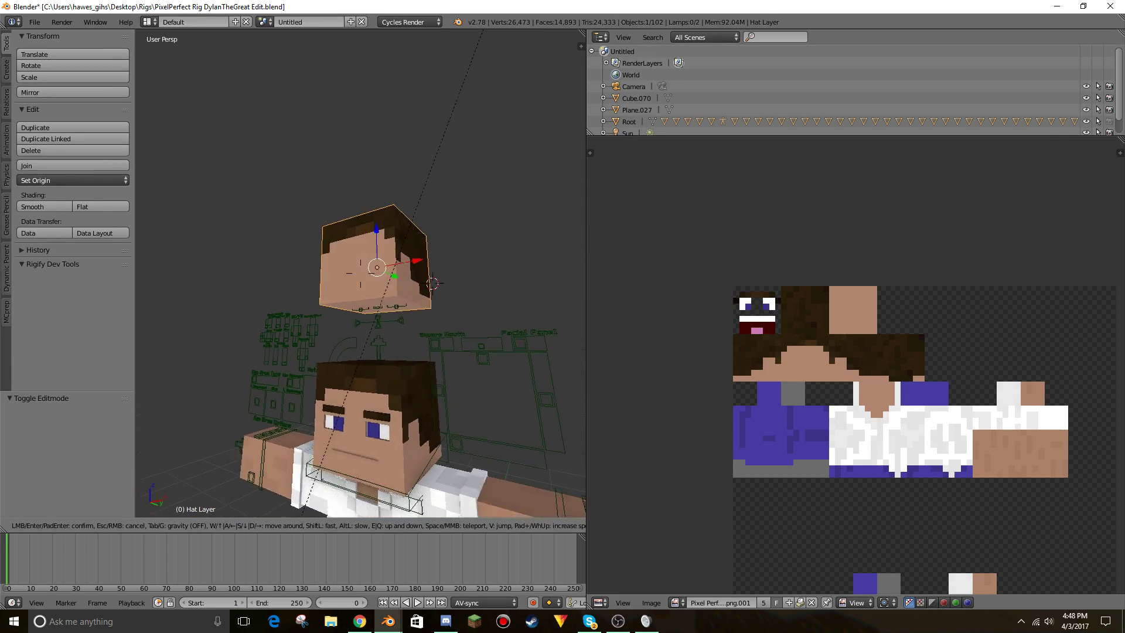
pyautogui.press('s')
pyautogui.press('w')
pyautogui.press('d')
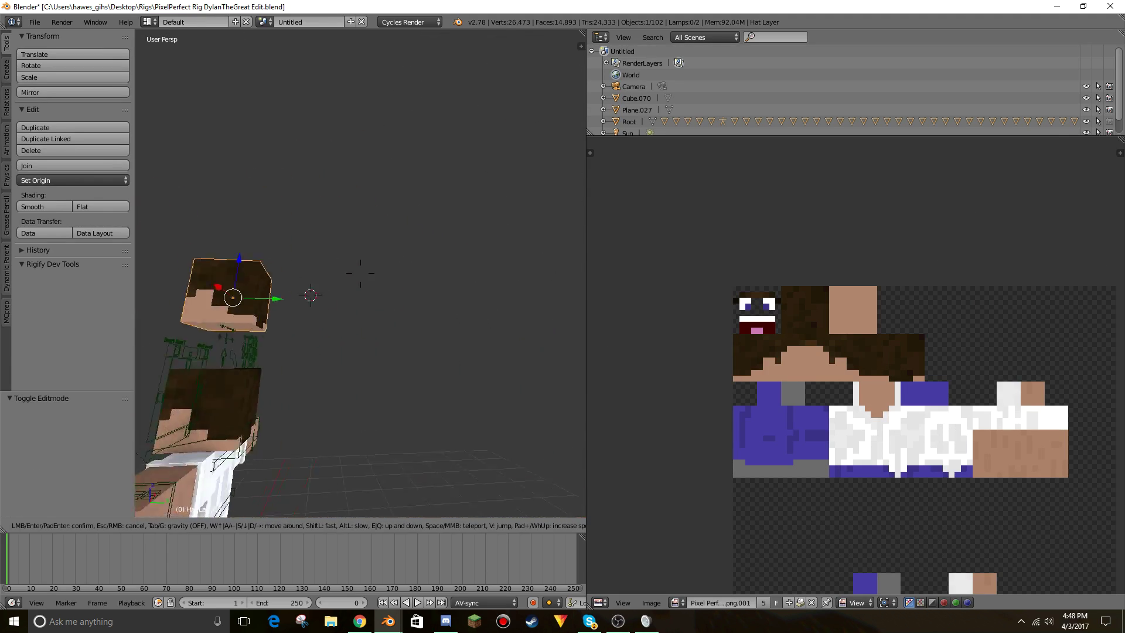
pyautogui.press('w')
pyautogui.press('d')
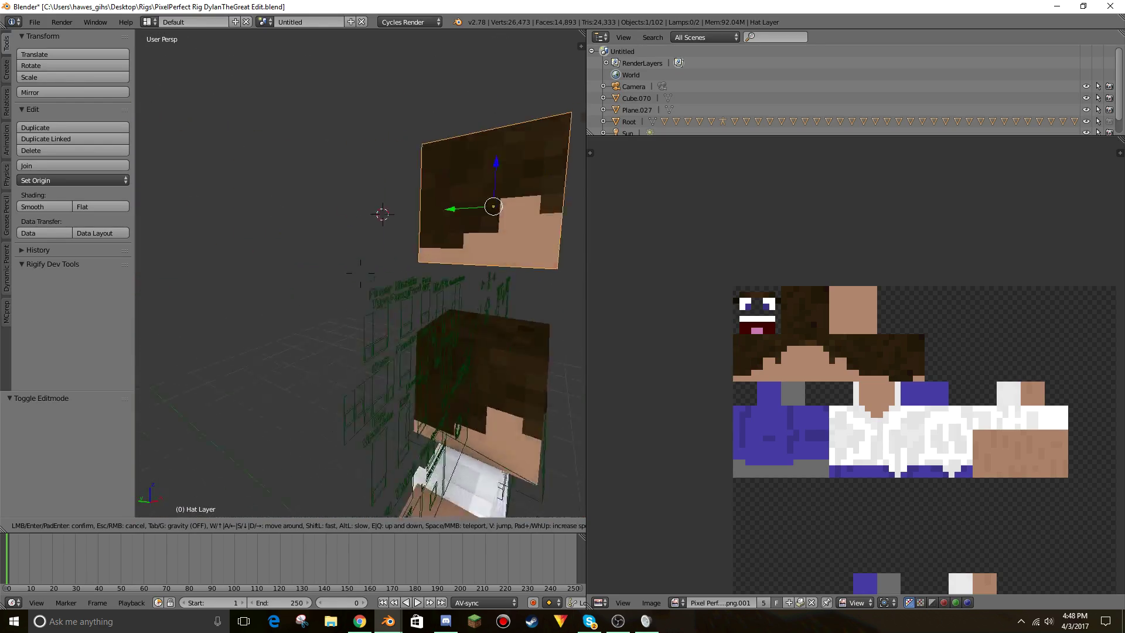
pyautogui.press('w')
pyautogui.press('s')
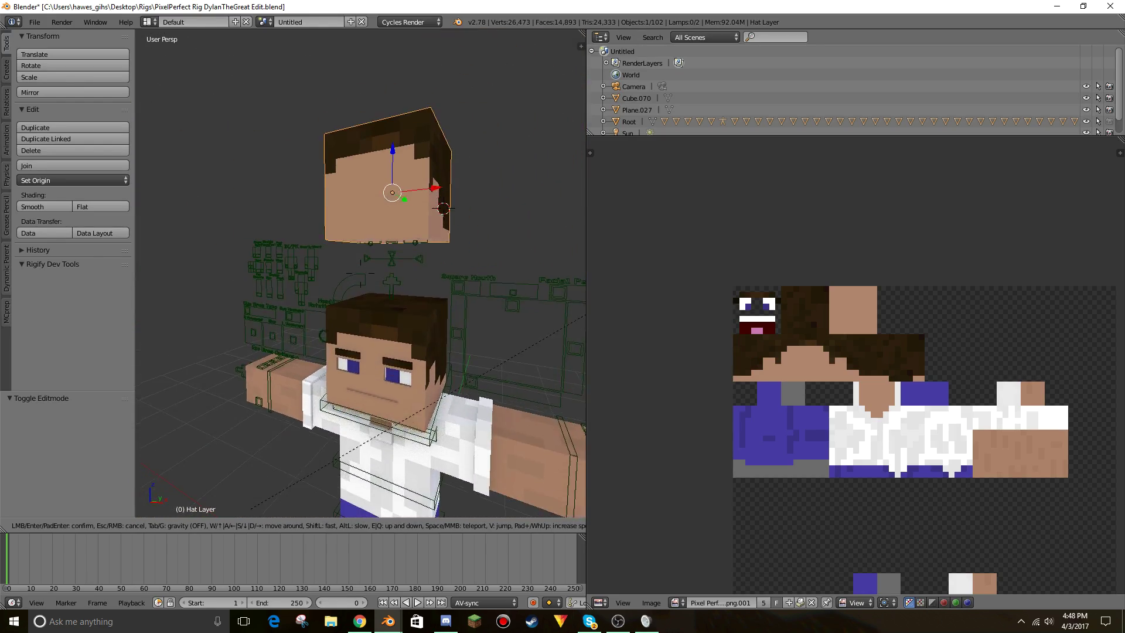
pyautogui.press('q')
pyautogui.click(361, 278)
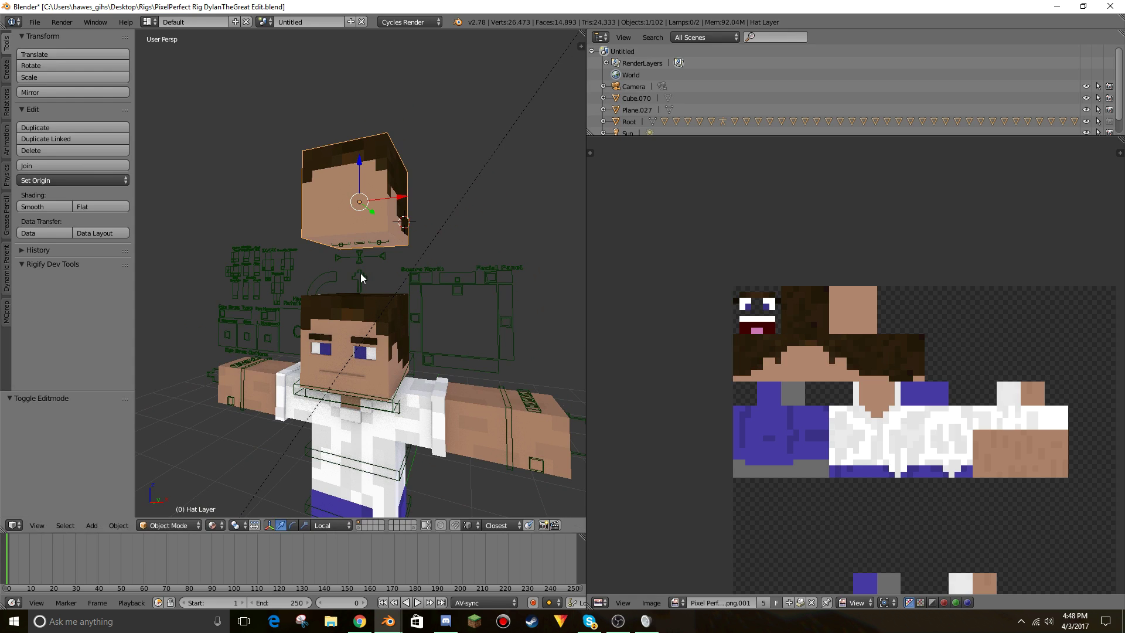
# Lower the hat cube over the head to try its fit, and lift it back above the head.
pyautogui.moveTo(361, 161); pyautogui.dragTo(359, 209)
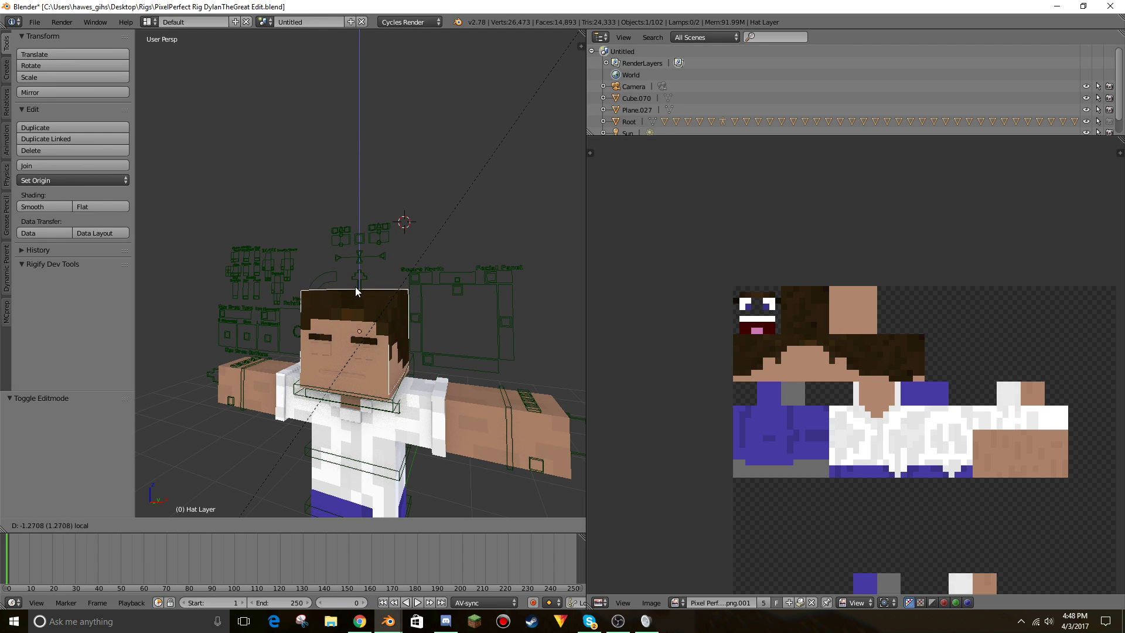
pyautogui.moveTo(353, 293); pyautogui.dragTo(391, 203)
# Subdivide all faces of the hat cube three times in Edit Mode to form a pixel-sized grid.
pyautogui.press('Tab')
pyautogui.press('a')
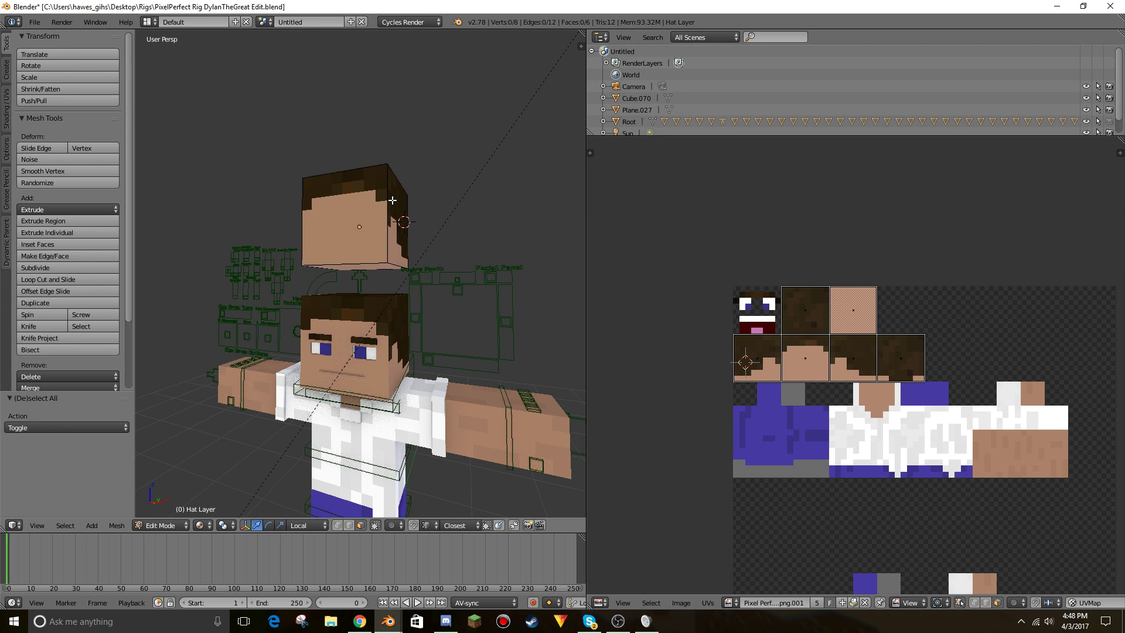
pyautogui.press('a')
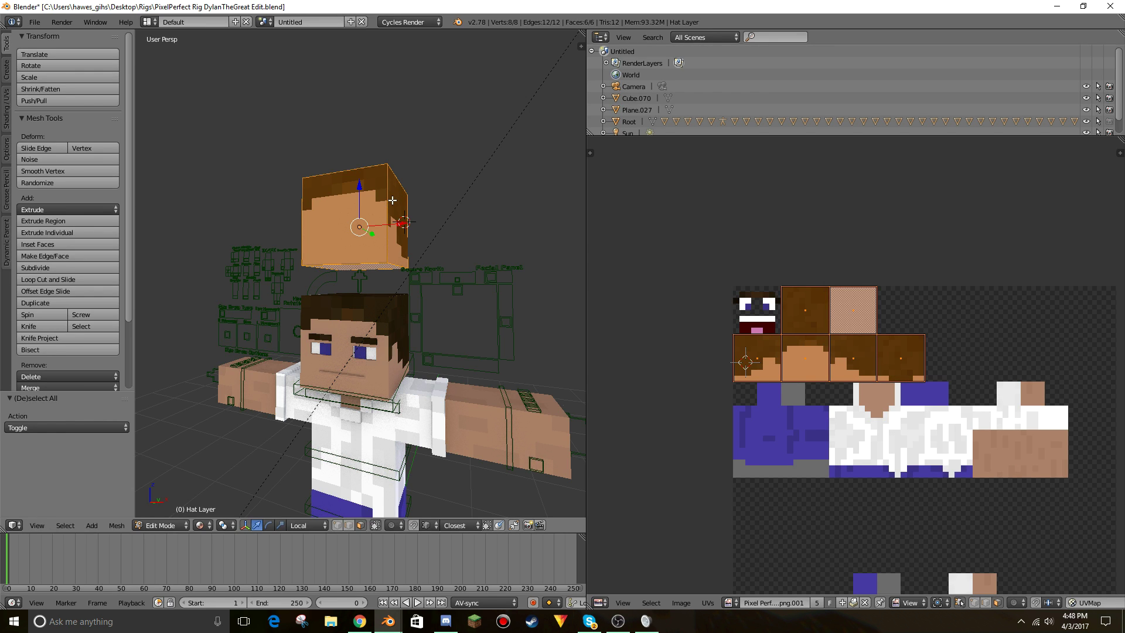
pyautogui.press('w')
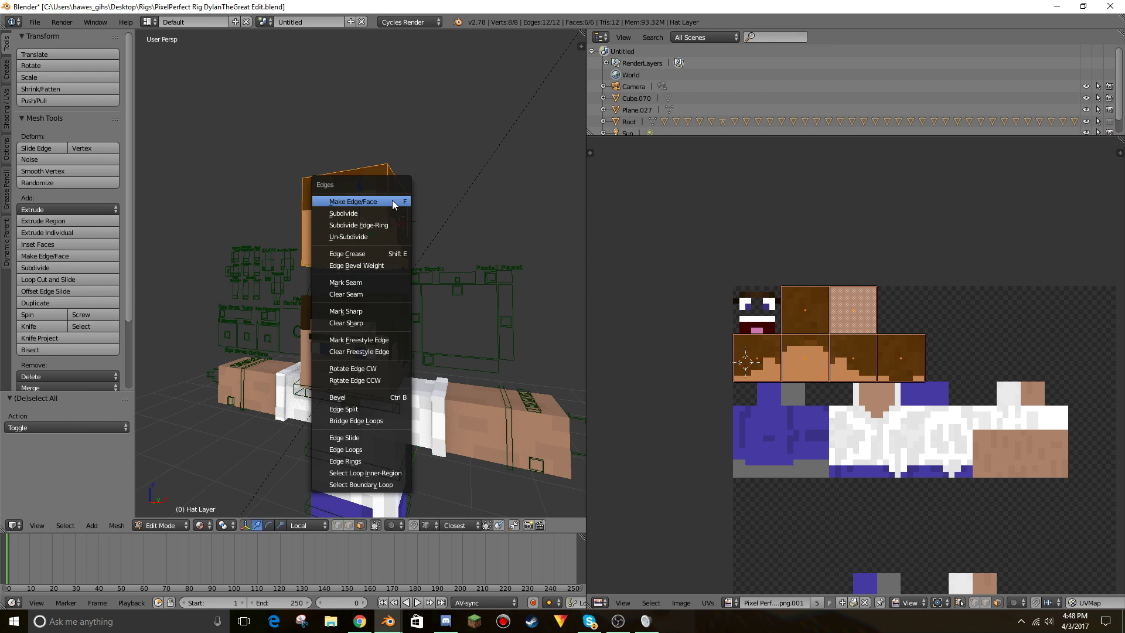
pyautogui.click(382, 212)
pyautogui.hotkey('ctrl', 'e')
pyautogui.click(381, 212)
pyautogui.hotkey('ctrl', 'e')
pyautogui.click(382, 212)
# Isolate the subdivided hat cube in local view.
pyautogui.hotkey('shift', 'f')
pyautogui.press('w')
pyautogui.press('w')
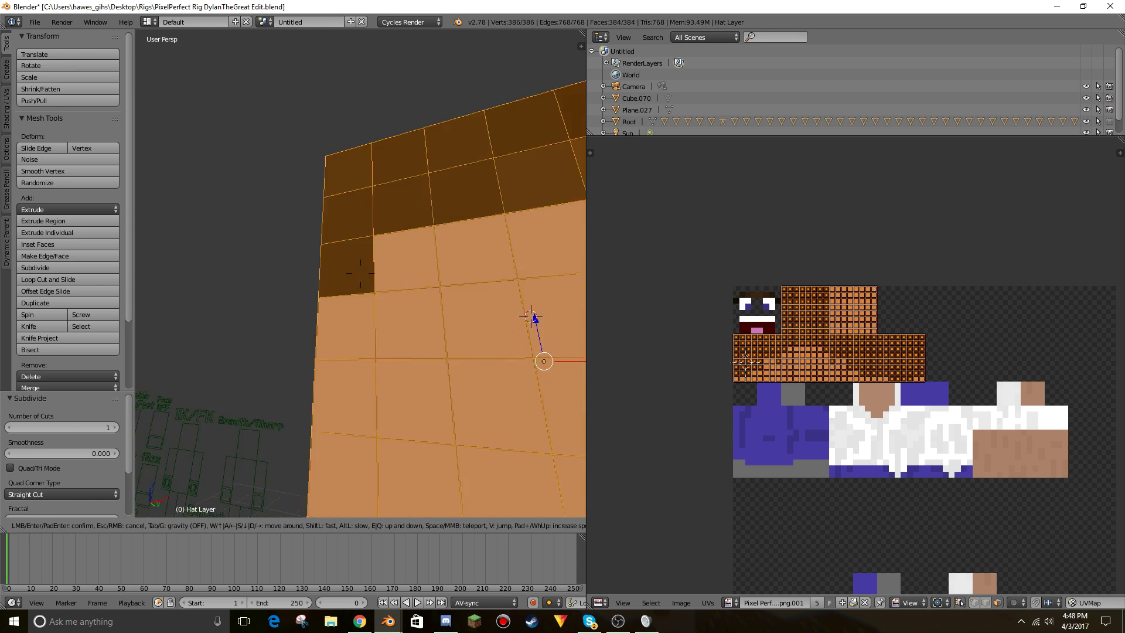
pyautogui.press('a')
pyautogui.press('s')
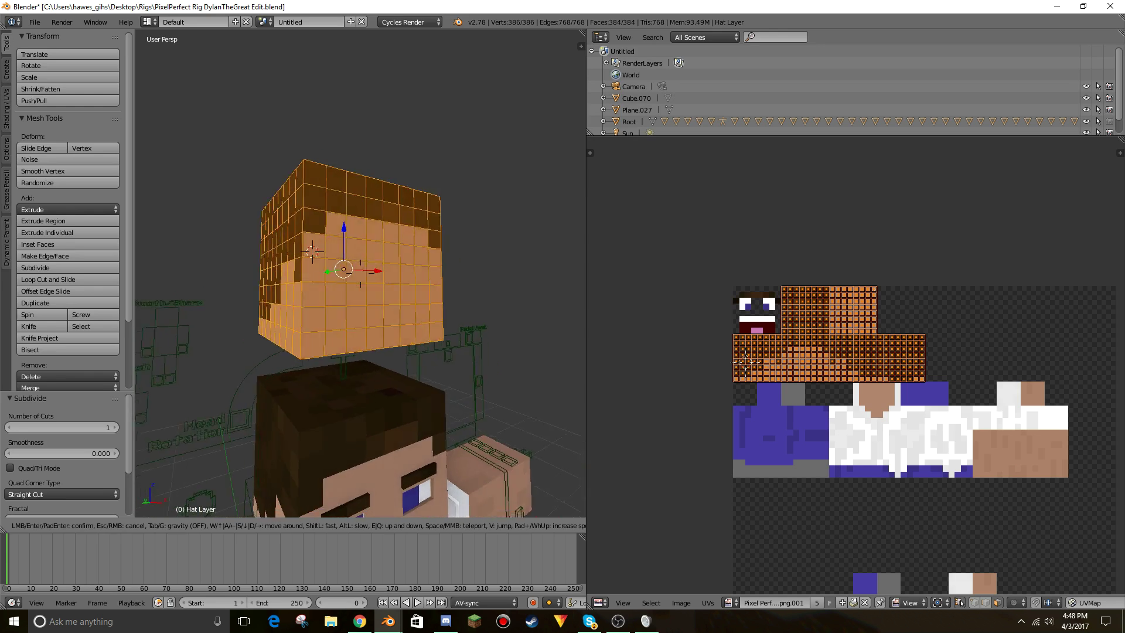
pyautogui.click(361, 272)
pyautogui.press('KP_Divide')
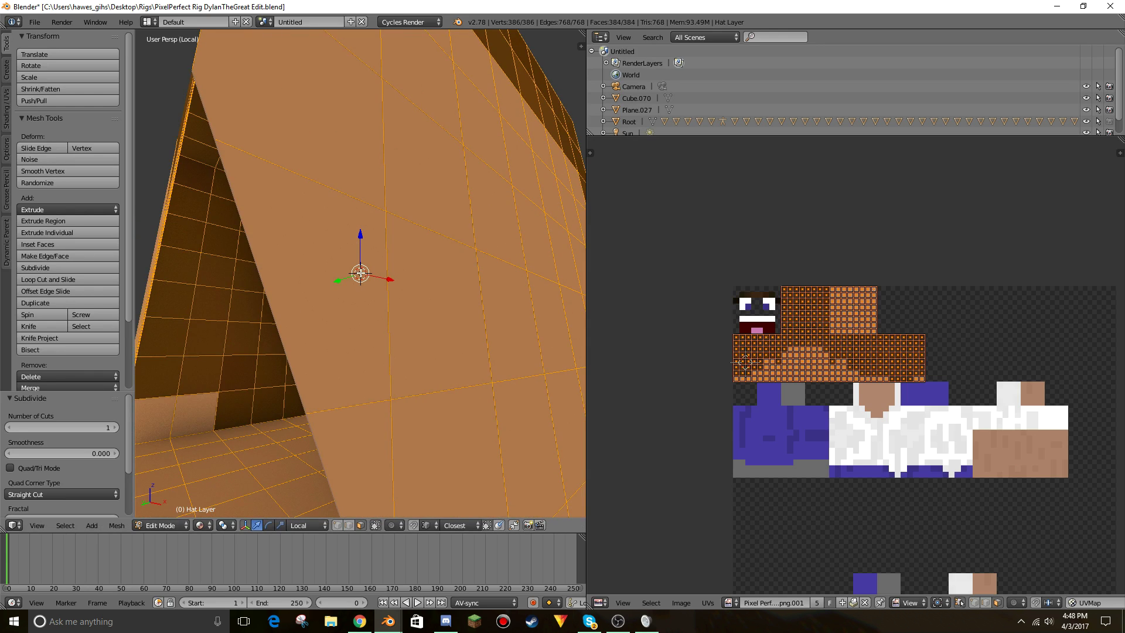
# Delete all skin-coloured faces on the cube's bottom, front, sides and back, keeping only the hair faces, and leave Edit Mode.
pyautogui.scroll(-6, 349, 257)
pyautogui.moveTo(434, 306); pyautogui.dragTo(442, 271, button='middle')
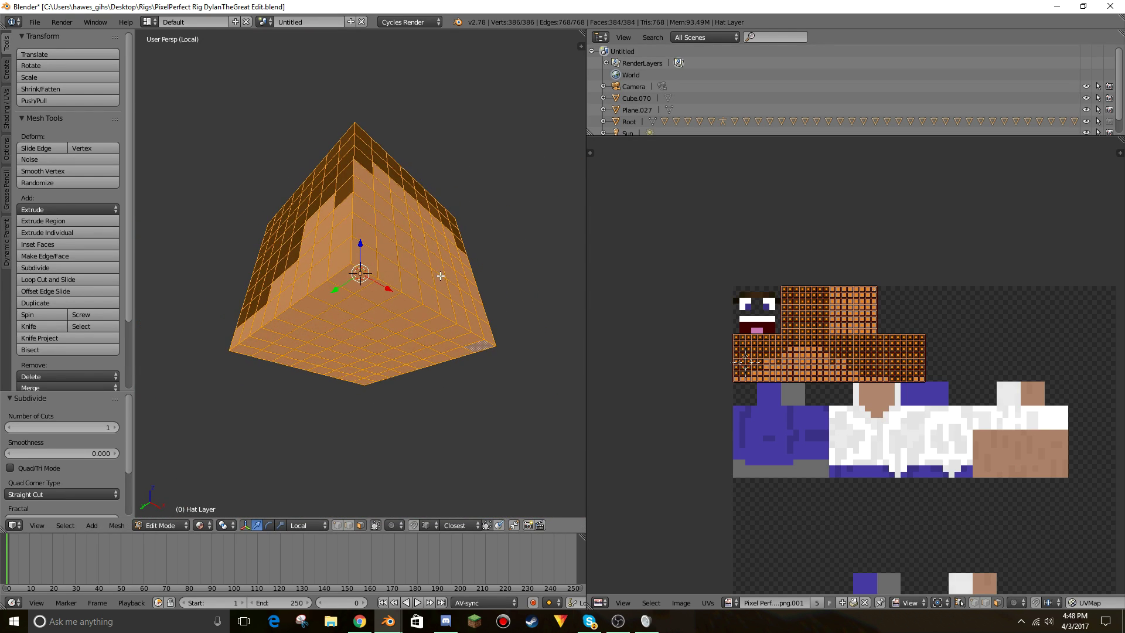
pyautogui.scroll(-2, 410, 279)
pyautogui.rightClick(371, 297)
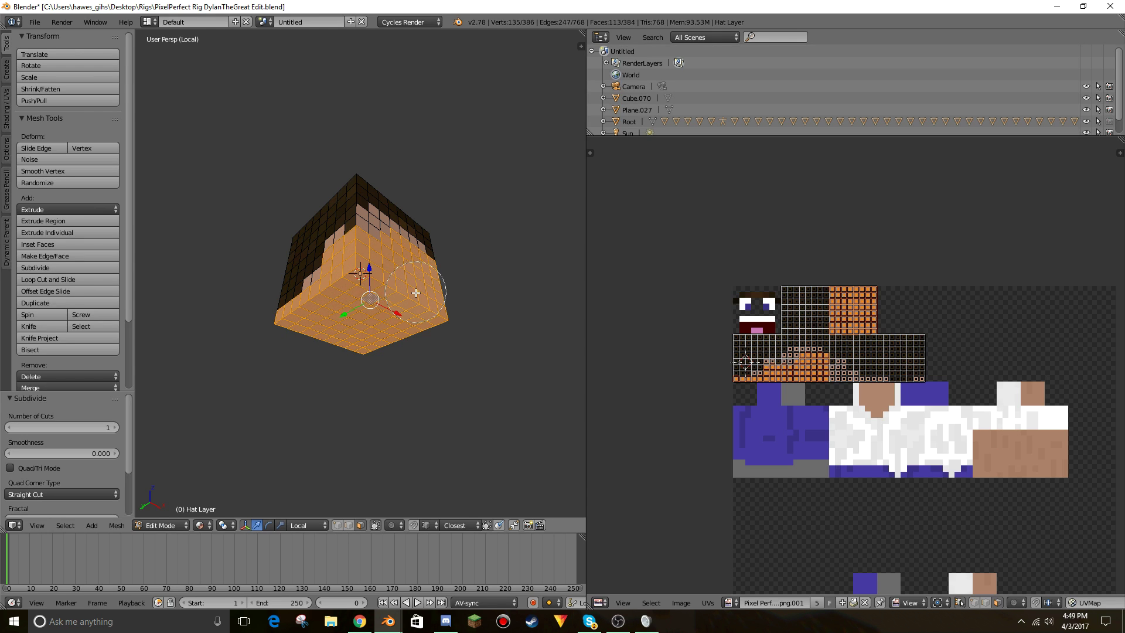
pyautogui.scroll(6, 350, 293)
pyautogui.press('c')
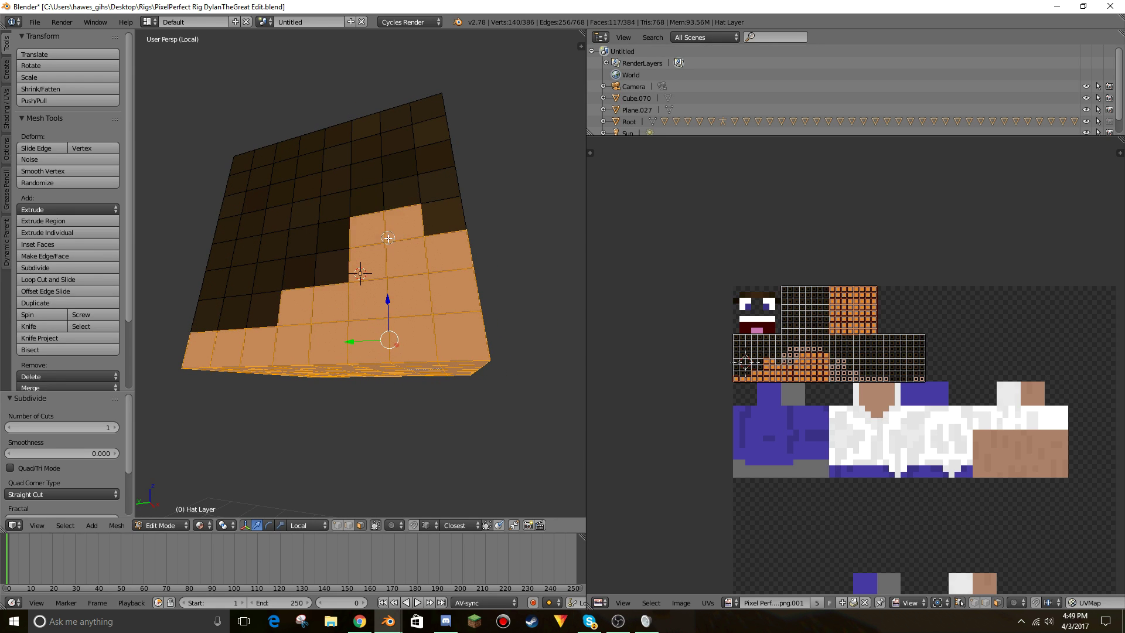
pyautogui.moveTo(481, 304); pyautogui.dragTo(311, 315, button='middle')
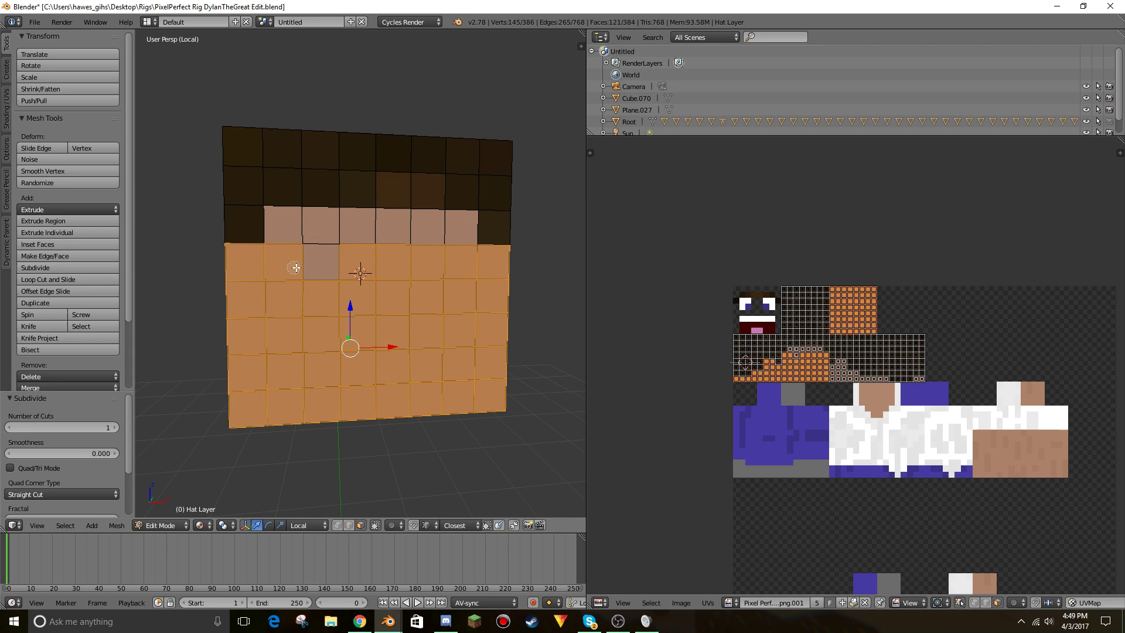
pyautogui.moveTo(483, 330); pyautogui.dragTo(353, 304, button='middle')
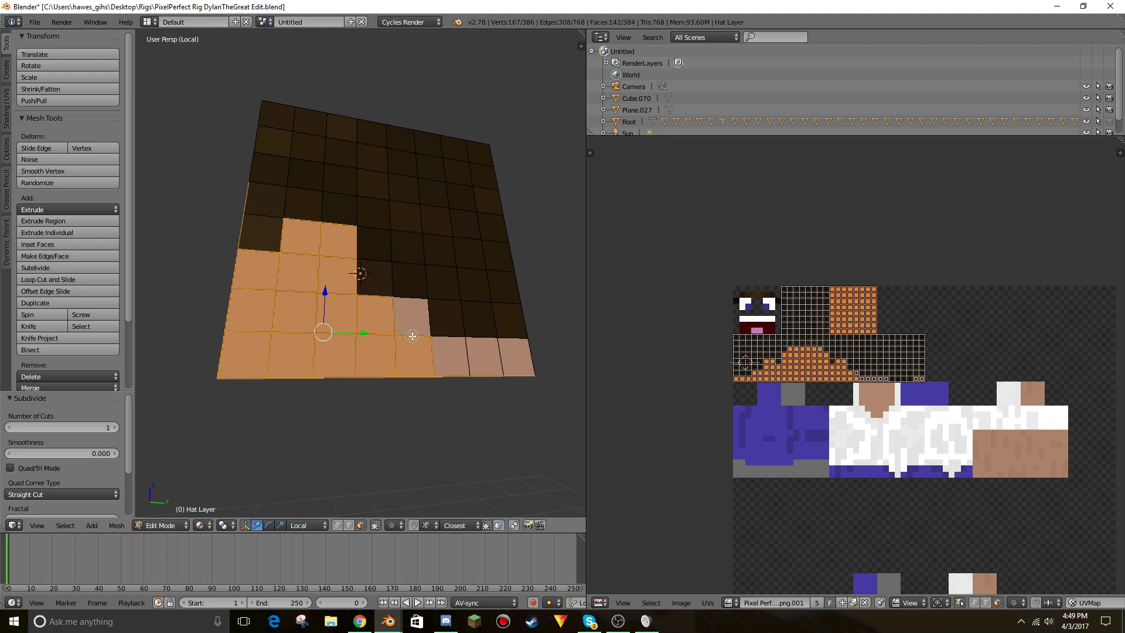
pyautogui.moveTo(520, 356); pyautogui.dragTo(338, 335, button='middle')
pyautogui.moveTo(529, 344); pyautogui.dragTo(7, 457, button='middle')
pyautogui.scroll(-3, 8, 458)
pyautogui.scroll(-8, 286, 444)
pyautogui.moveTo(380, 459); pyautogui.dragTo(377, 318, button='middle')
pyautogui.scroll(4, 402, 376)
pyautogui.press('x')
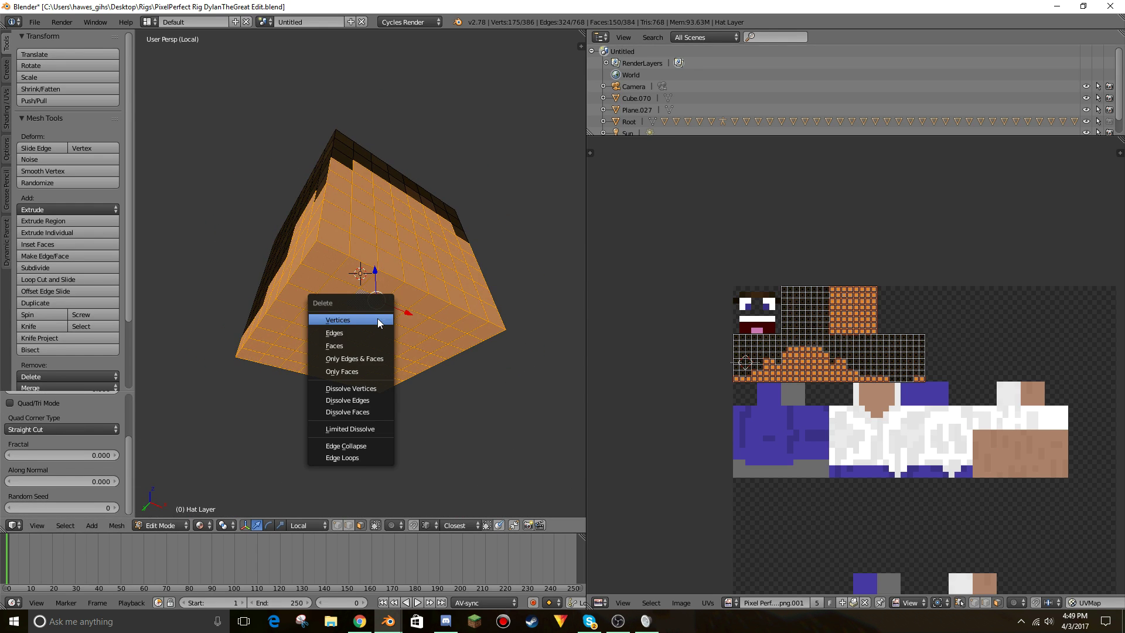
pyautogui.click(367, 348)
pyautogui.press('Tab')
pyautogui.moveTo(367, 349); pyautogui.dragTo(378, 405, button='middle')
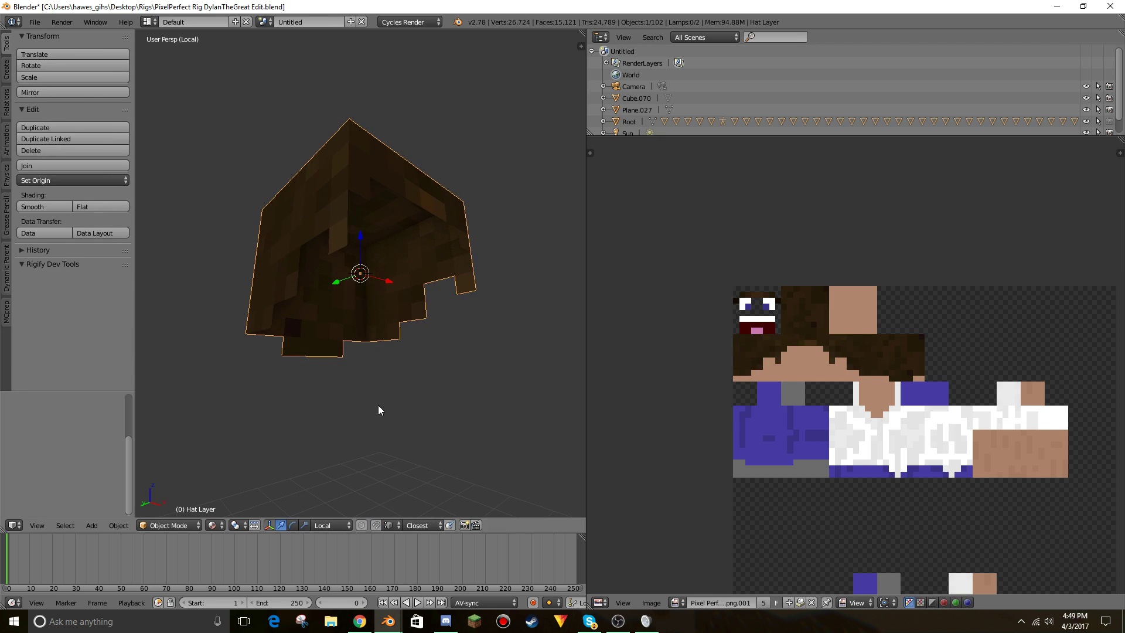
# Leave local view, lower the hair shell onto the head, scale it slightly larger than the head and fine-tune its height.
pyautogui.press('KP_Divide')
pyautogui.scroll(-3, 411, 351)
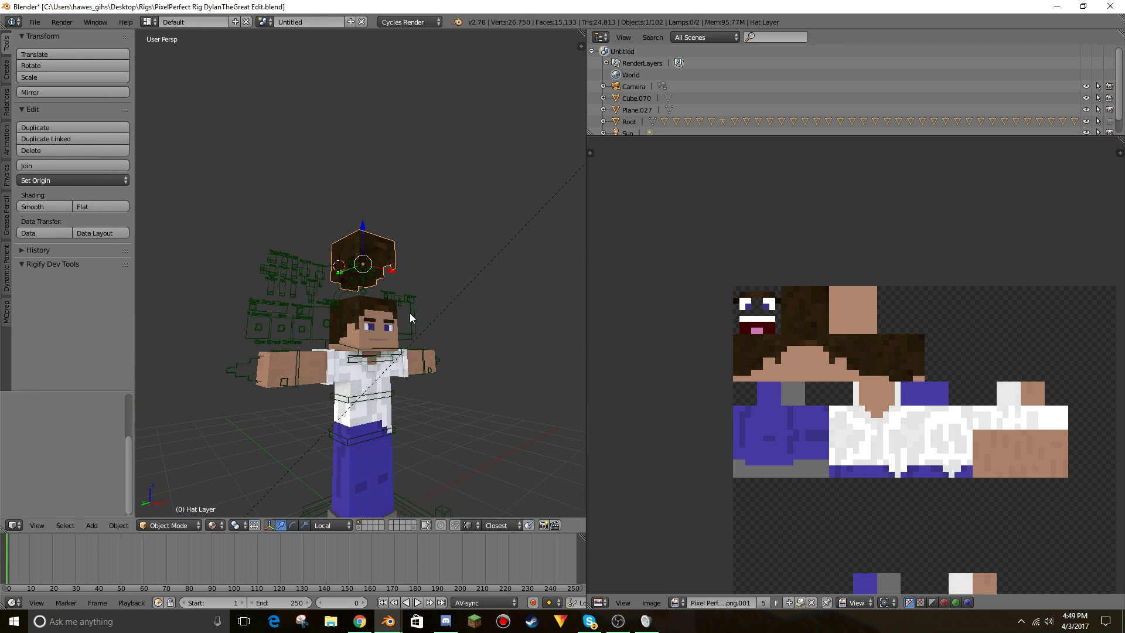
pyautogui.scroll(9, 411, 316)
pyautogui.scroll(-7, 409, 289)
pyautogui.moveTo(365, 227); pyautogui.dragTo(366, 284)
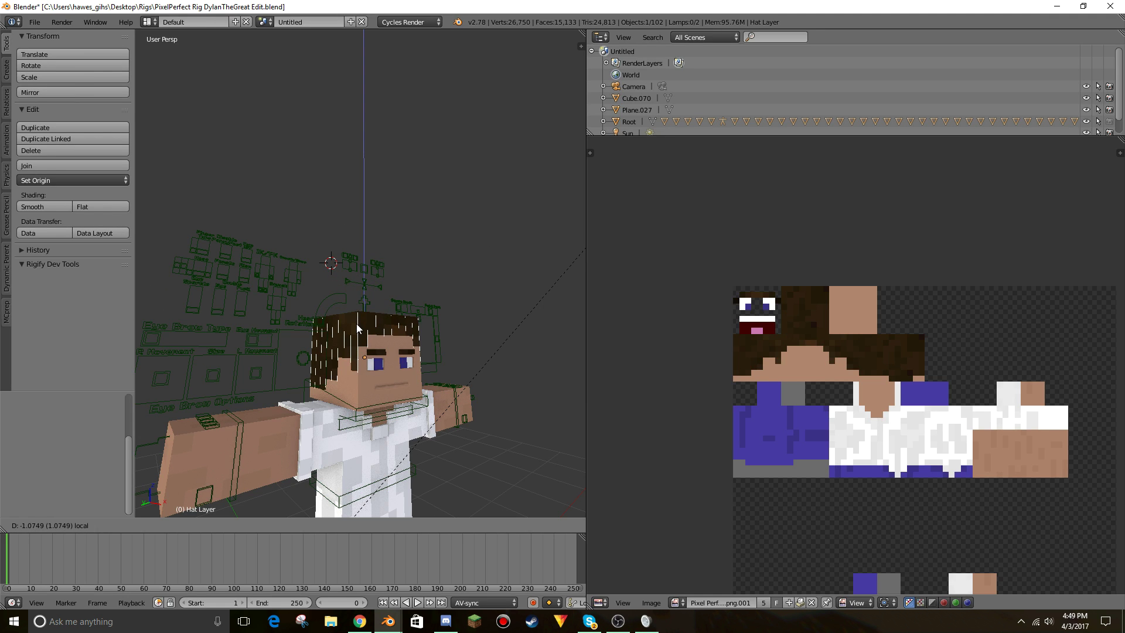
pyautogui.moveTo(356, 323); pyautogui.dragTo(357, 321)
pyautogui.press('s')
pyautogui.click(459, 349)
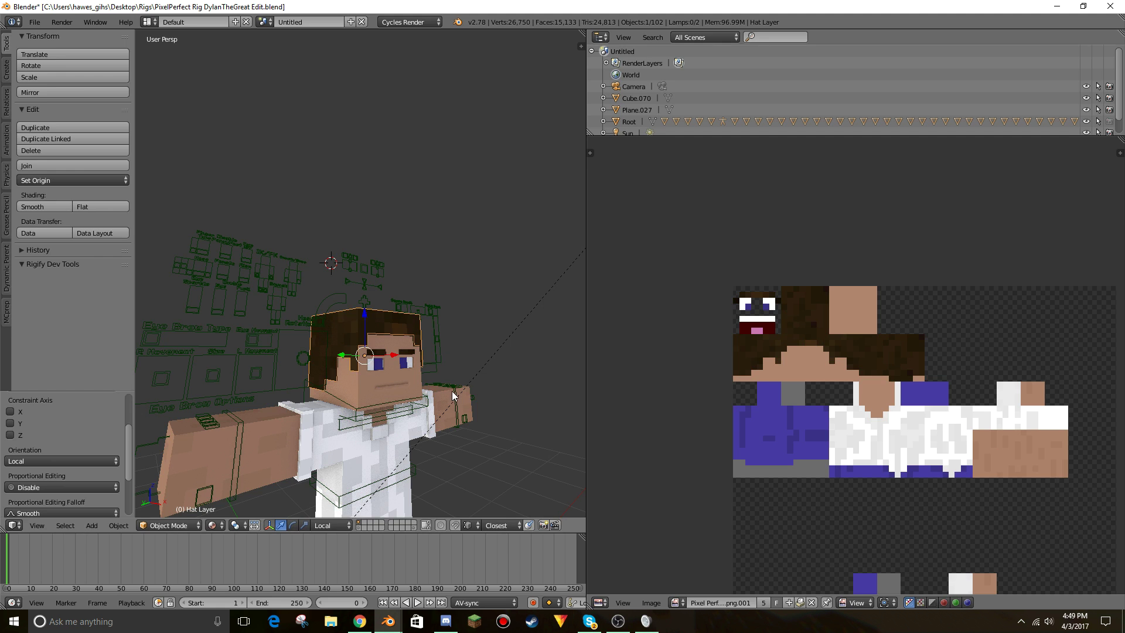
pyautogui.scroll(10, 453, 395)
pyautogui.moveTo(373, 280); pyautogui.dragTo(378, 286)
# Try rotating the armature's Head bone to test the hair shell on the head.
pyautogui.moveTo(378, 286); pyautogui.dragTo(389, 296, button='middle')
pyautogui.scroll(-6, 378, 287)
pyautogui.keyDown('shift'); pyautogui.moveTo(368, 259); pyautogui.dragTo(363, 274, button='middle'); pyautogui.keyUp('shift')
pyautogui.rightClick(384, 239)
pyautogui.hotkey('shift', 'f')
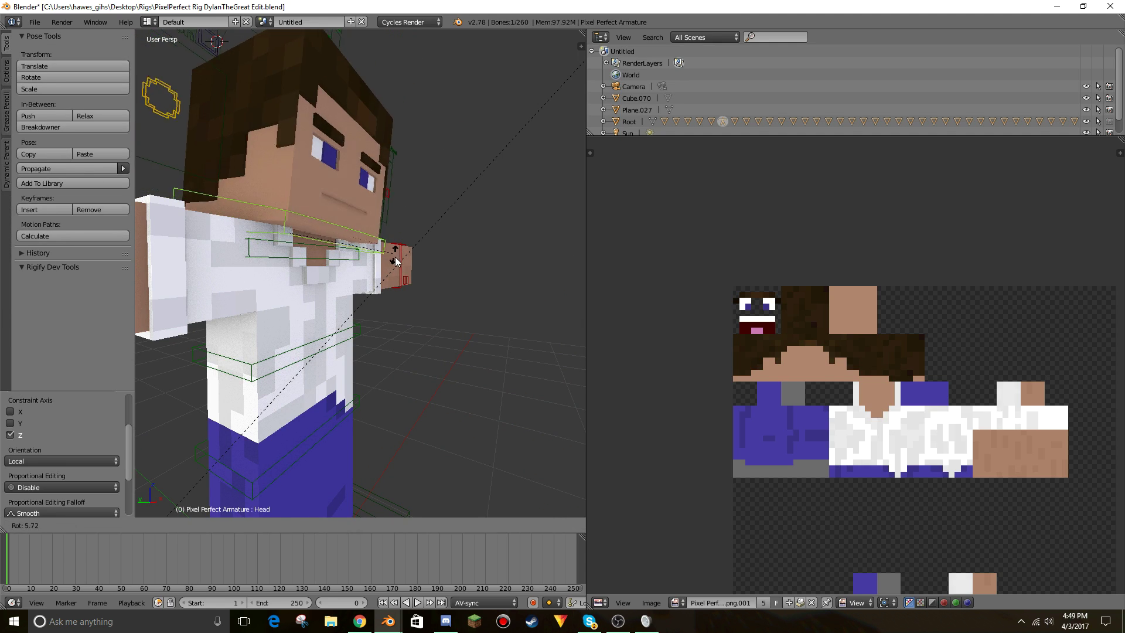
pyautogui.press('d')
pyautogui.press('w')
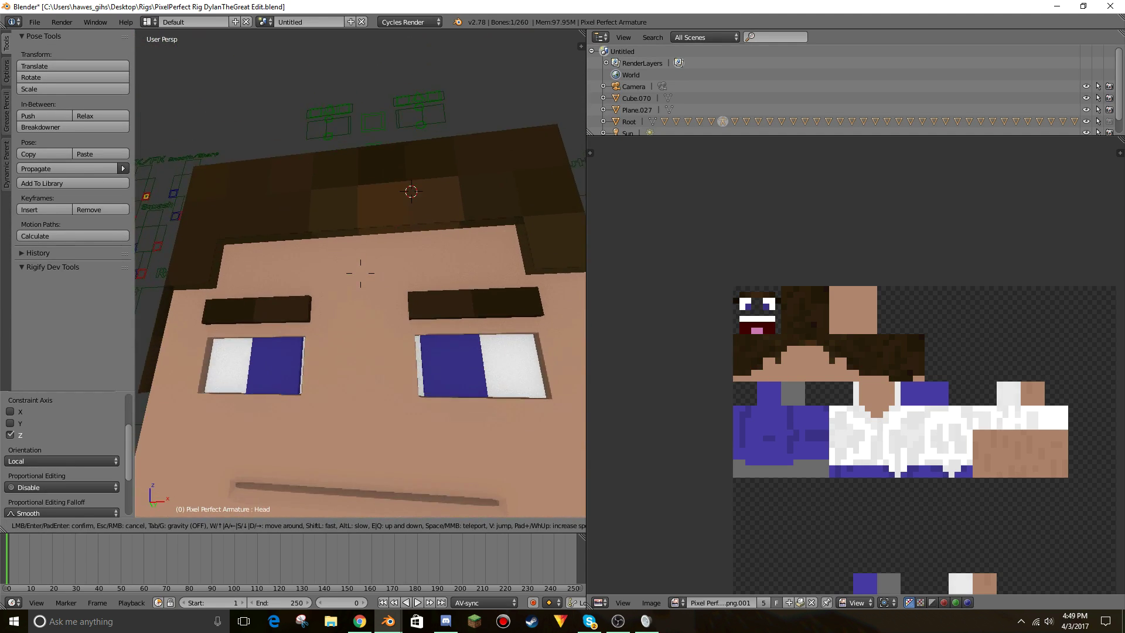
pyautogui.press('d')
pyautogui.click(361, 273)
# Select the Hat Layer hair mesh and examine its edges around the face up close.
pyautogui.rightClick(387, 241)
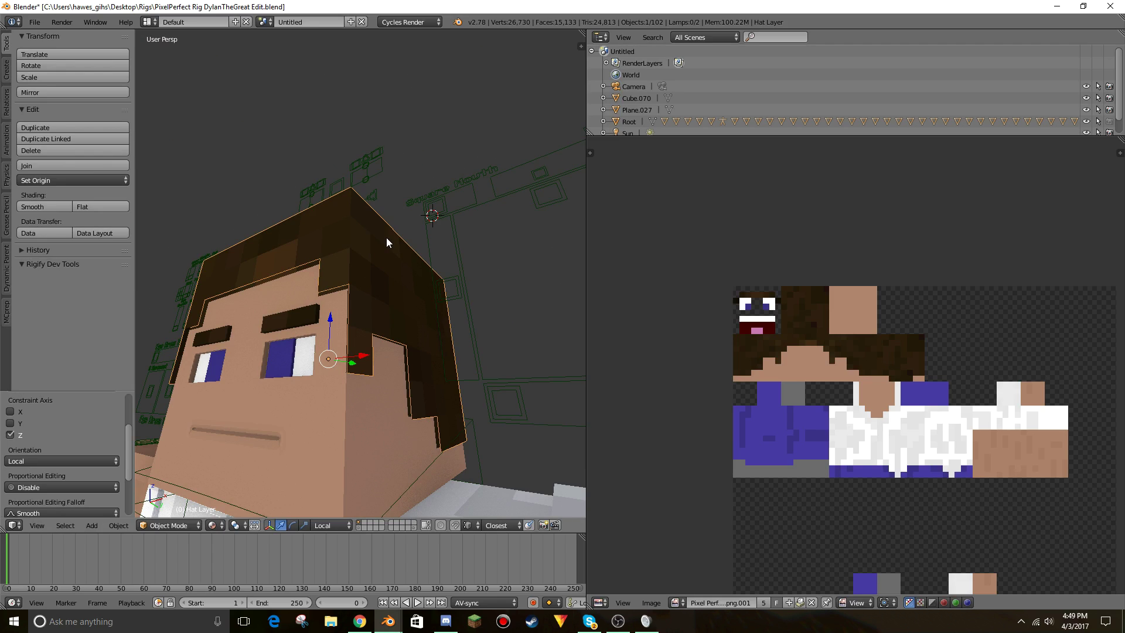
pyautogui.hotkey('shift', 'f')
pyautogui.press('a')
pyautogui.press('w')
pyautogui.press('s')
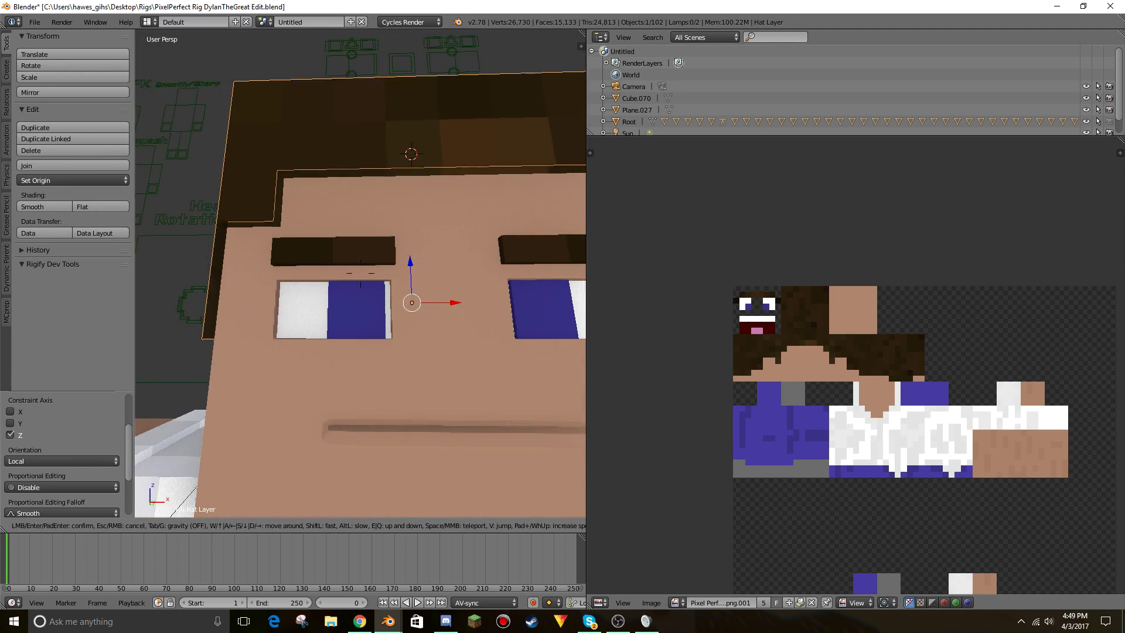
pyautogui.press('w')
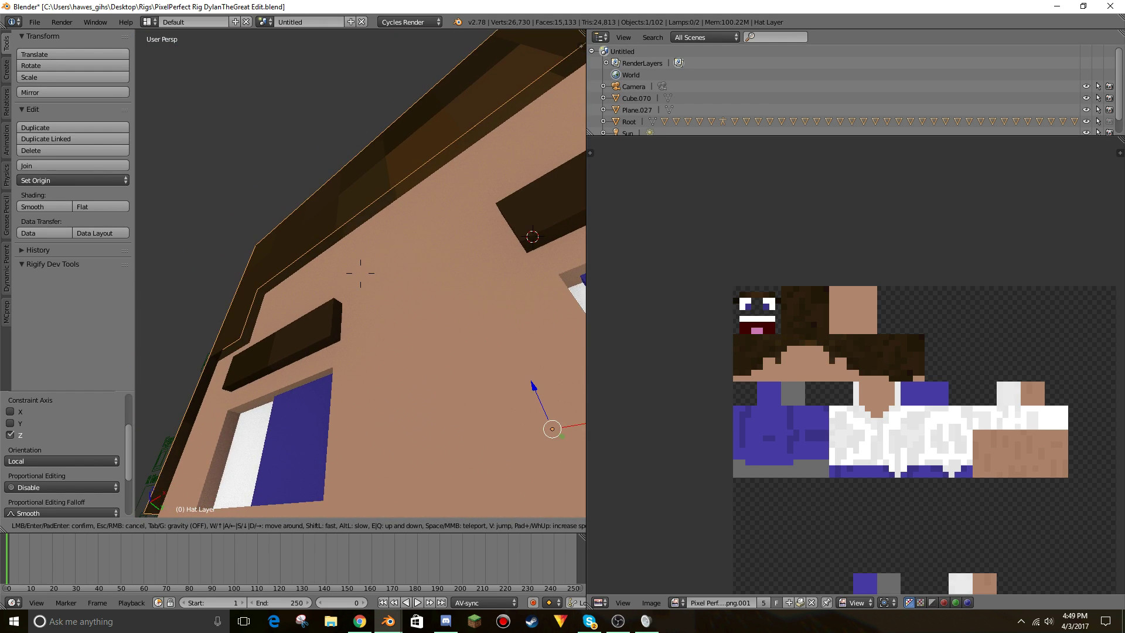
pyautogui.press('s')
pyautogui.press('a')
pyautogui.click(360, 273)
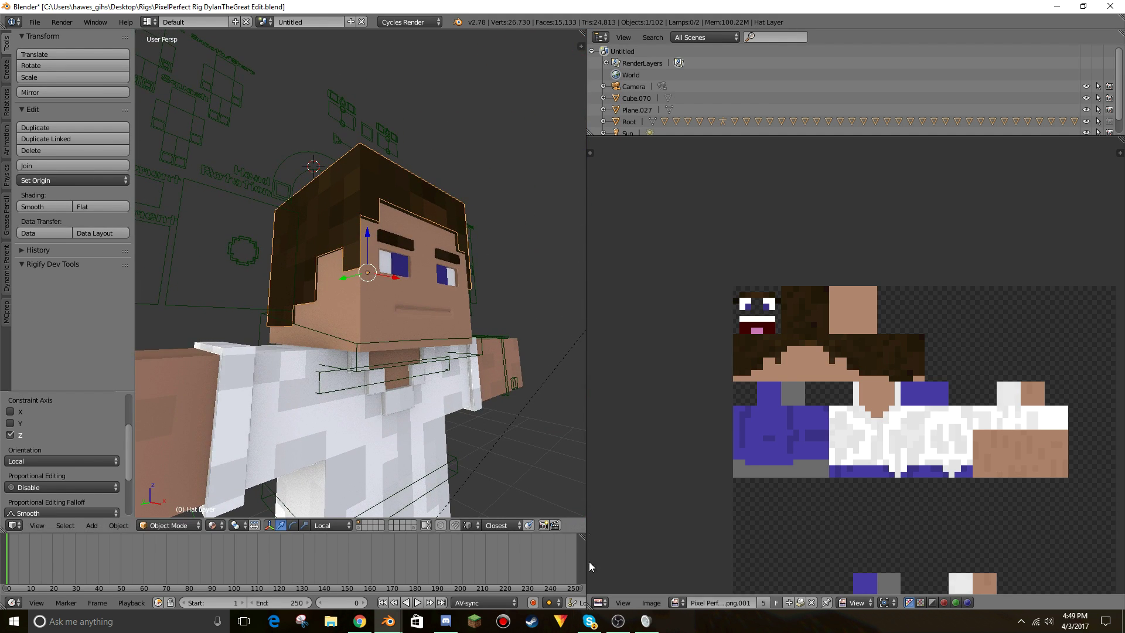
# Switch the image editor area to the Properties editor, widen the 3D view and show the Hat Layer's modifiers.
pyautogui.click(598, 603)
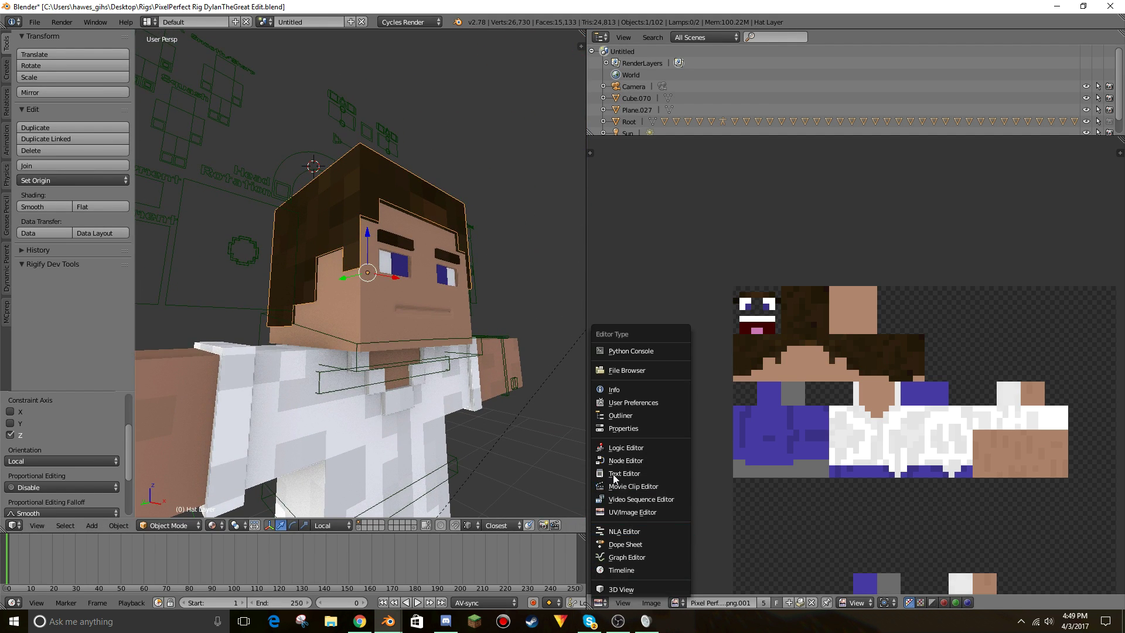
pyautogui.click(620, 431)
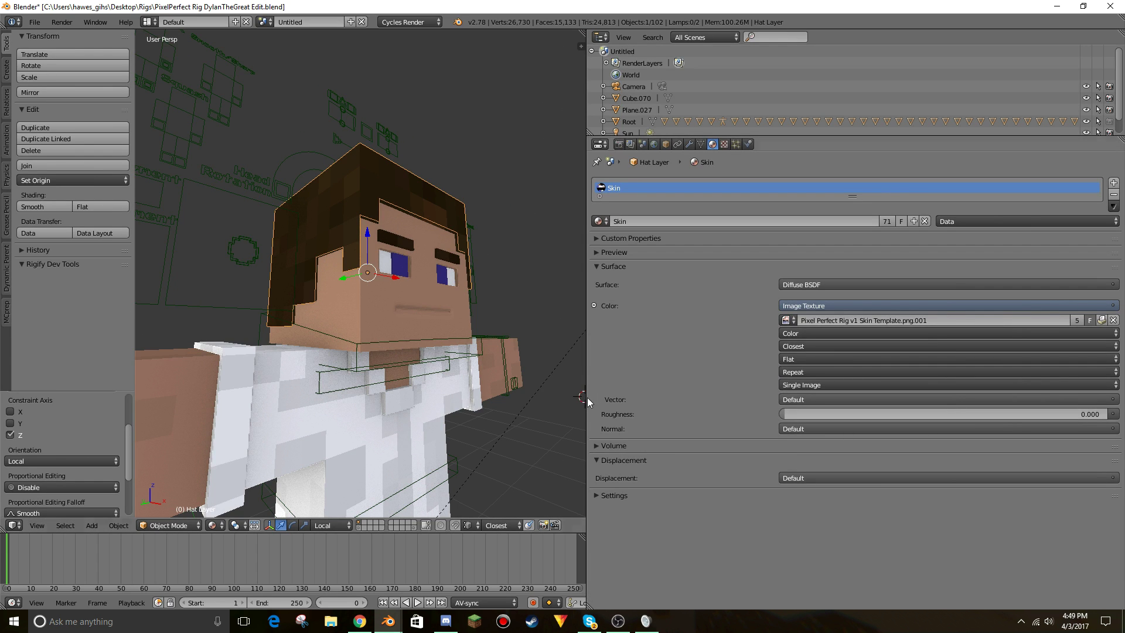
pyautogui.moveTo(587, 403); pyautogui.dragTo(709, 398)
pyautogui.click(810, 145)
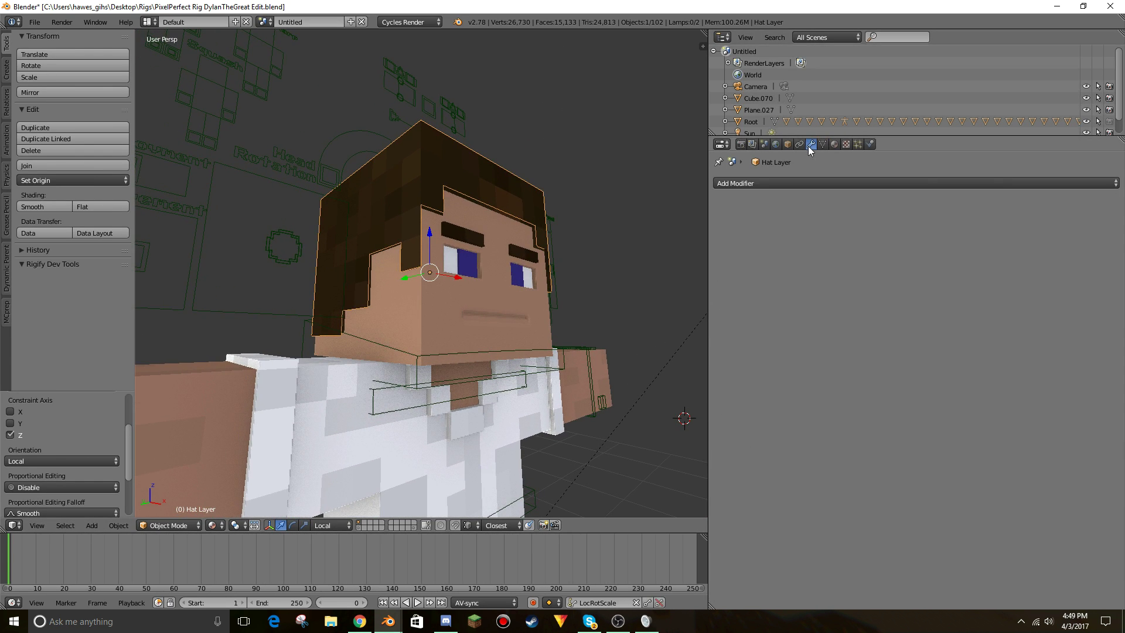
# Add a Solidify modifier to the Hat Layer and inspect the hair's edge thickness beside the face.
pyautogui.click(808, 183)
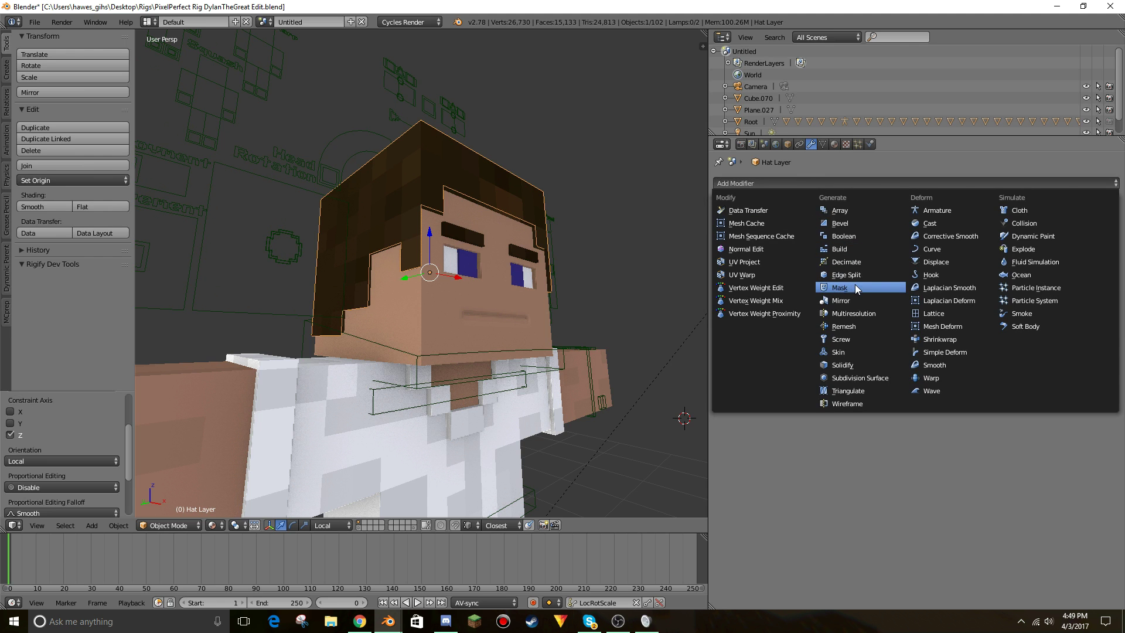
pyautogui.click(850, 366)
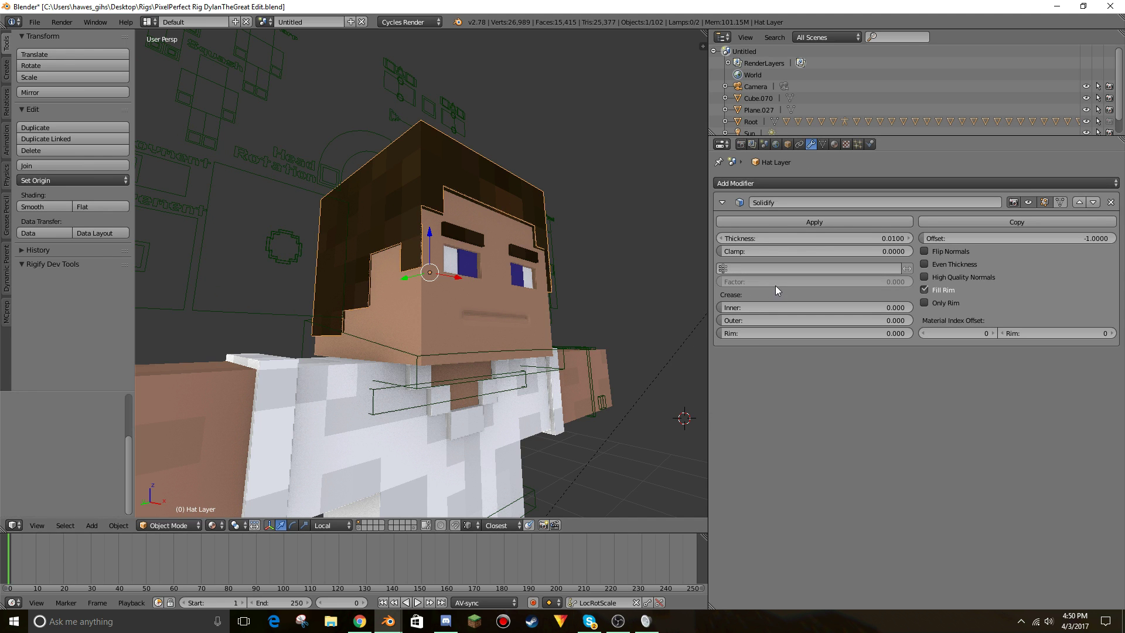
pyautogui.hotkey('shift', 'f')
pyautogui.press('w')
pyautogui.click(421, 273)
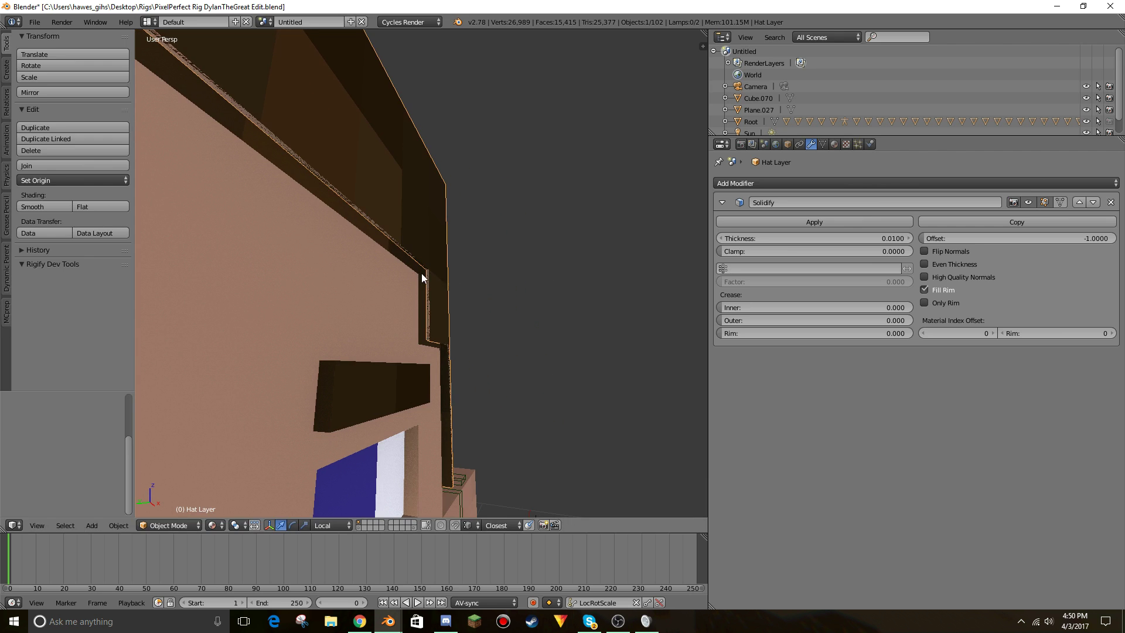
# Set the Solidify thickness to 0.031 and check the thickened hair edges around the face in Edit Mode.
pyautogui.moveTo(813, 238); pyautogui.dragTo(876, 238)
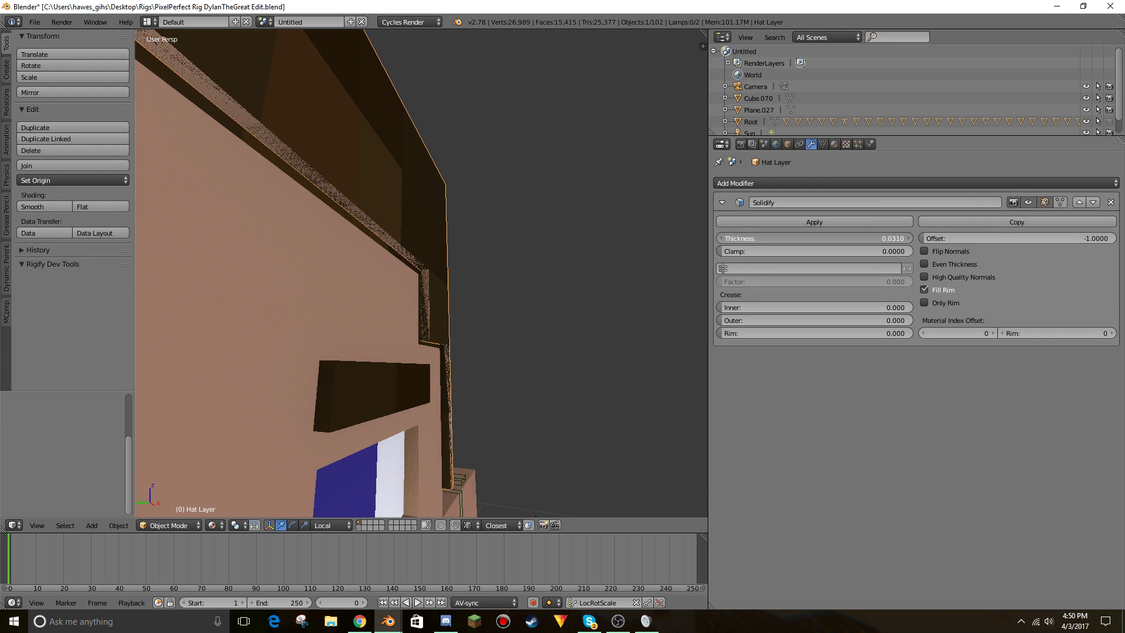
pyautogui.press('Tab')
pyautogui.hotkey('shift', 'f')
pyautogui.press('s')
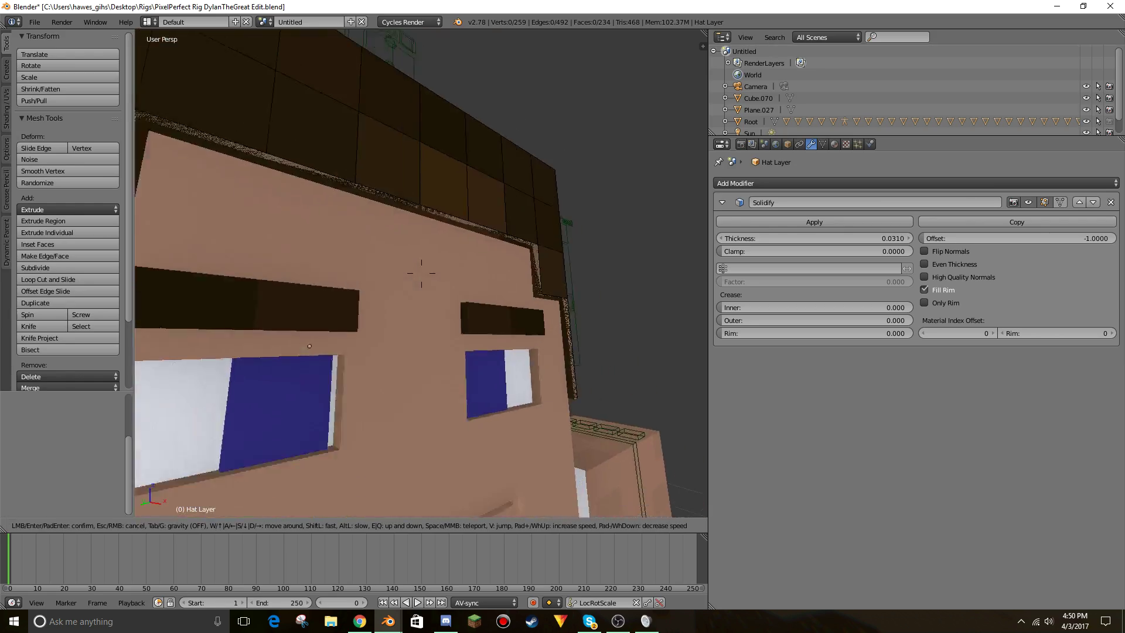
pyautogui.press('w')
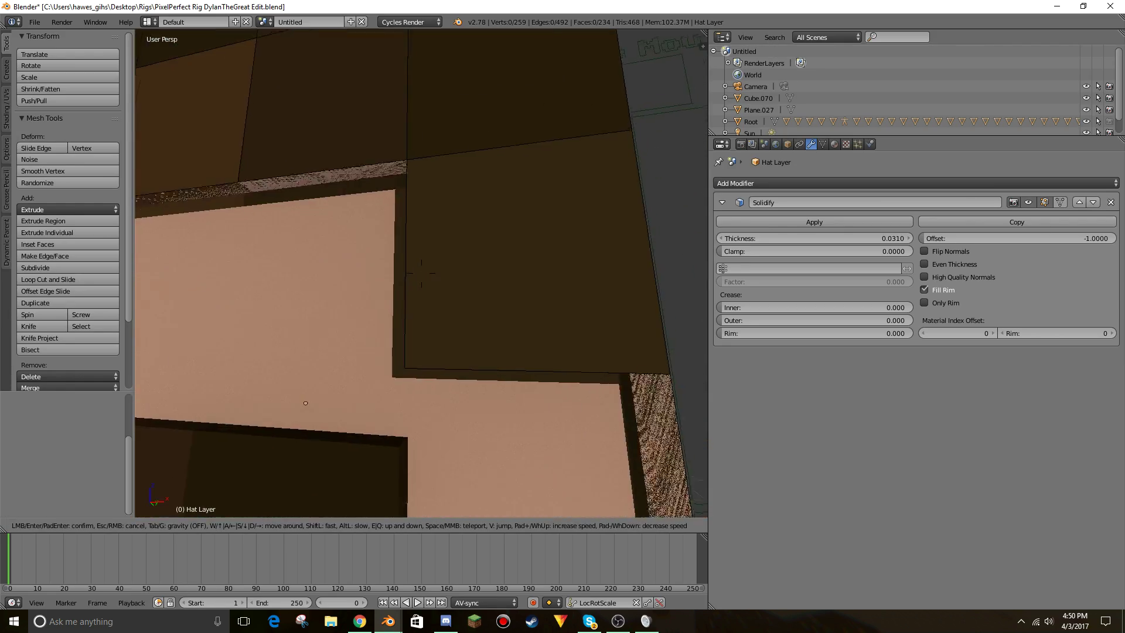
pyautogui.press('a')
pyautogui.press('s')
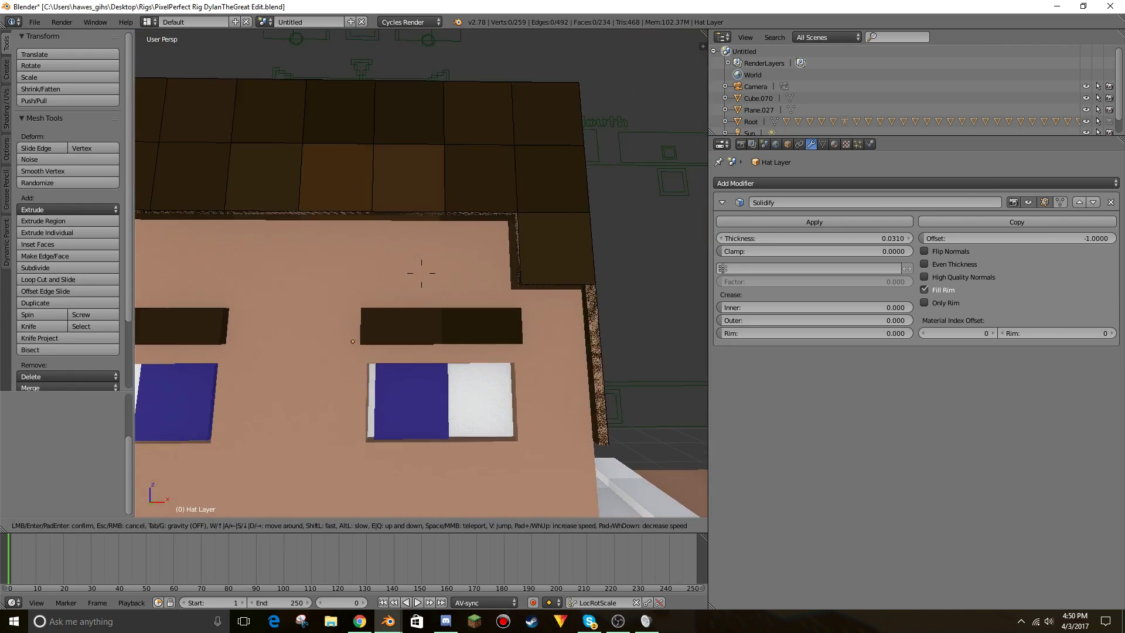
pyautogui.press('s')
pyautogui.press('Return')
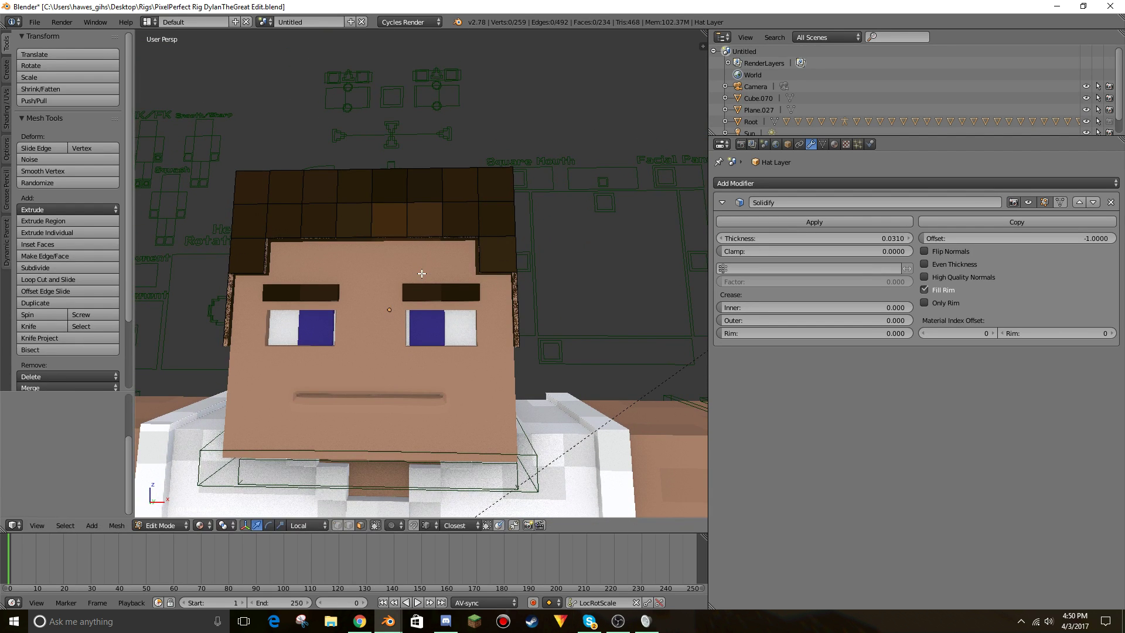
# Lower the whole Hat Layer object slightly along its local Z axis.
pyautogui.press('Tab')
pyautogui.press('g')
pyautogui.press('z')
pyautogui.press('z')
pyautogui.click(385, 270)
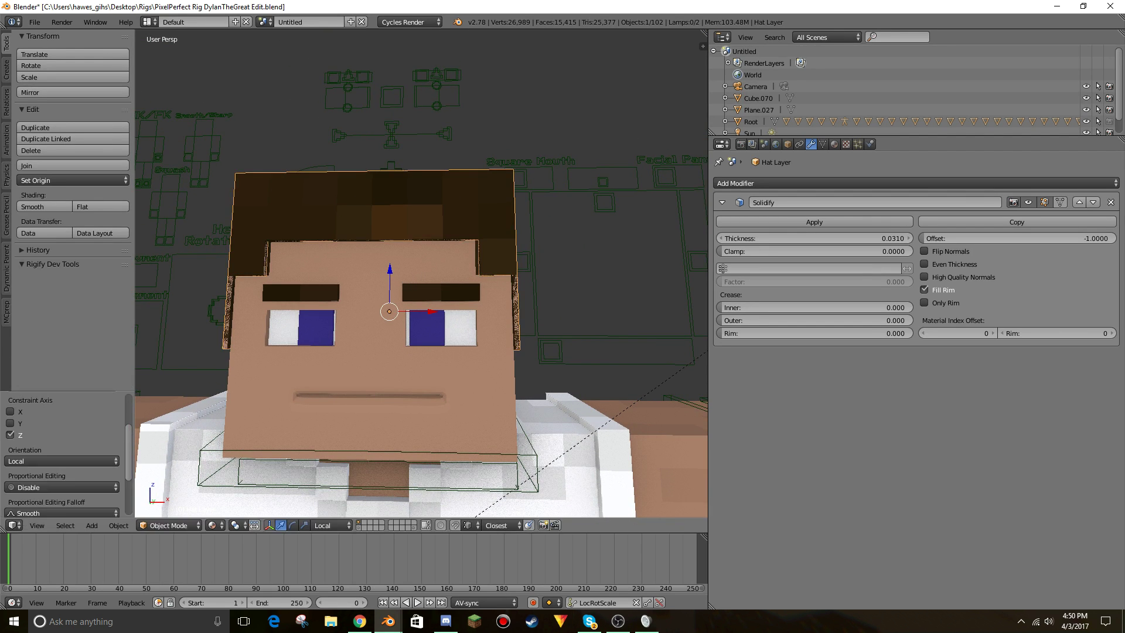
# Examine the hair's inner rim around the forehead and brows for gaps at the corner blocks.
pyautogui.hotkey('shift', 'f')
pyautogui.press('w')
pyautogui.click(422, 273)
pyautogui.hotkey('shift', 'f')
pyautogui.press('w')
pyautogui.click(421, 273)
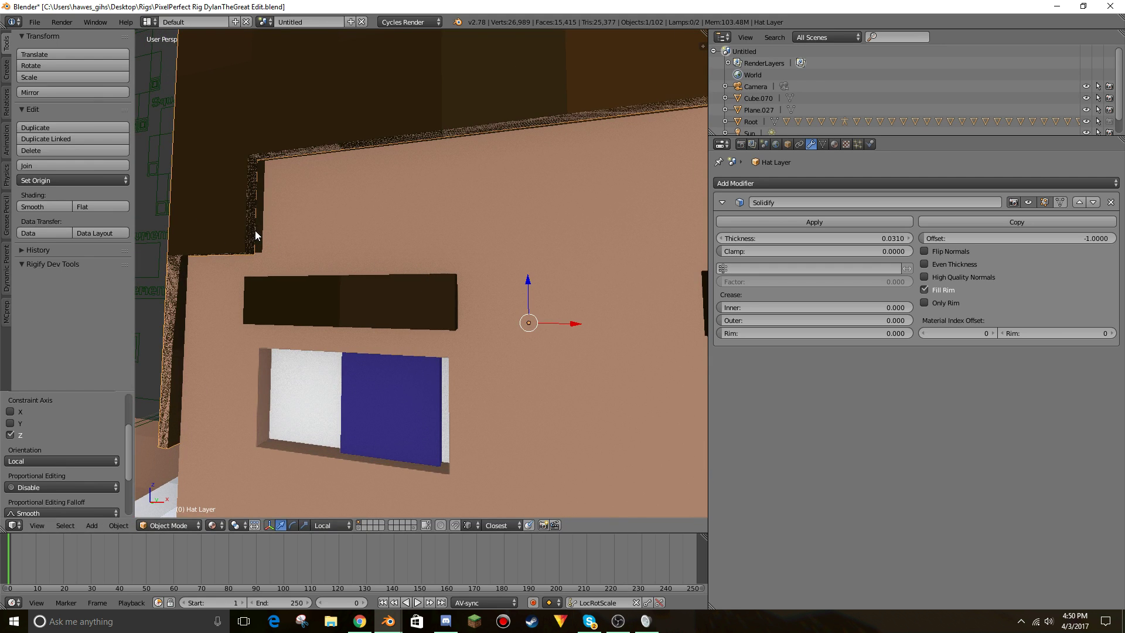
pyautogui.hotkey('shift', 'f')
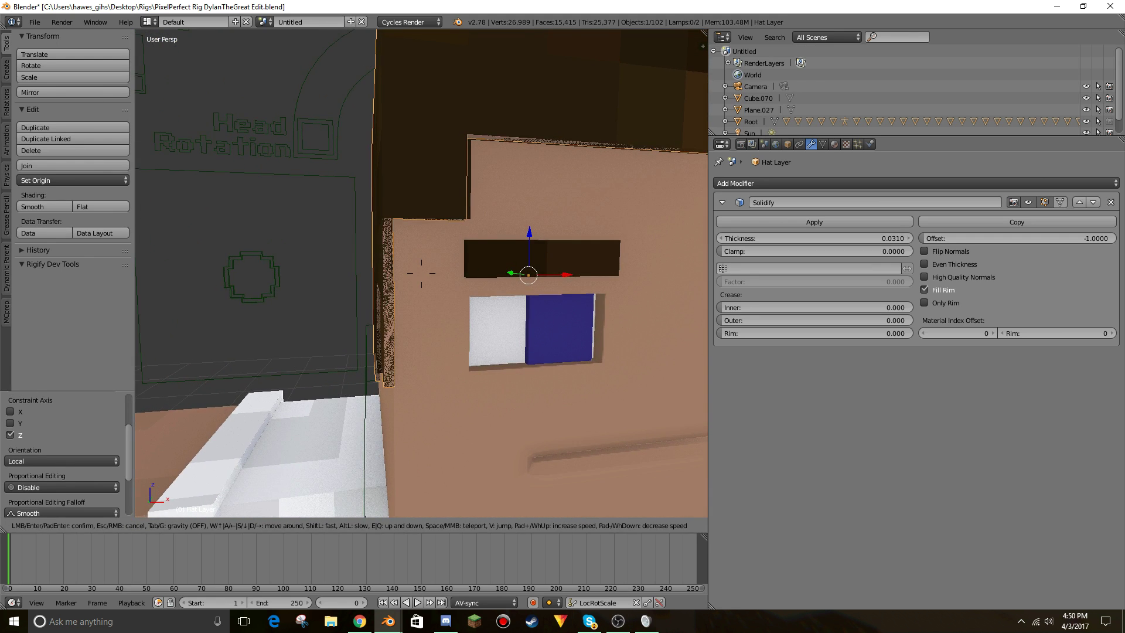
pyautogui.press('a')
pyautogui.press('d')
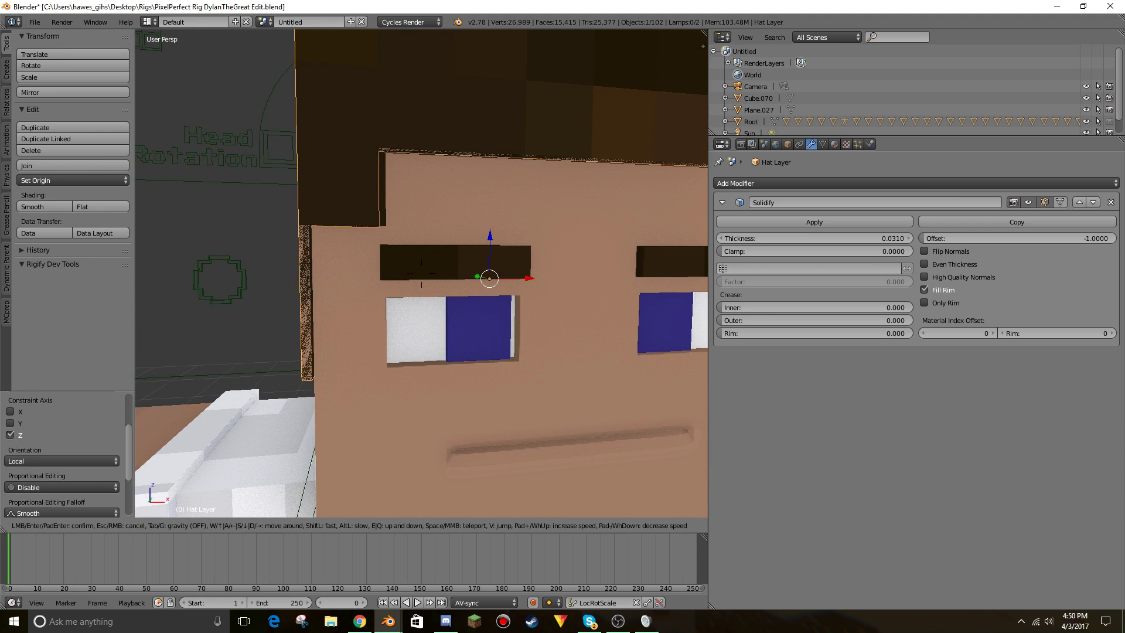
pyautogui.click(362, 277)
# Extrude the inner vertical edge of the forehead corner block on the character's right about 0.013 along global X.
pyautogui.press('Tab')
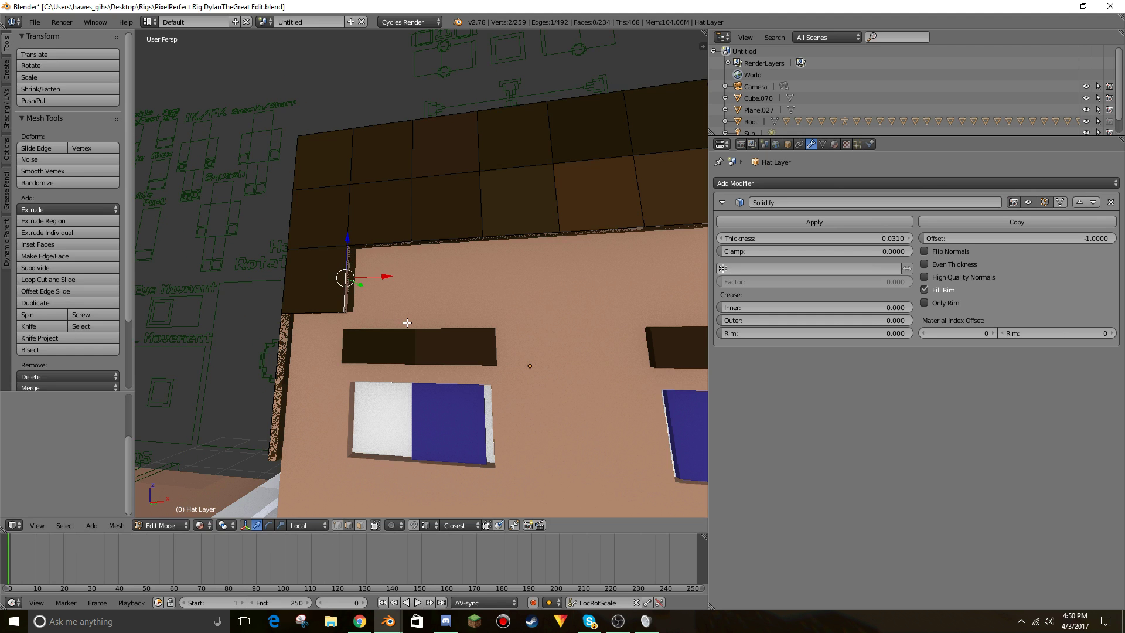
pyautogui.press('e')
pyautogui.press('x')
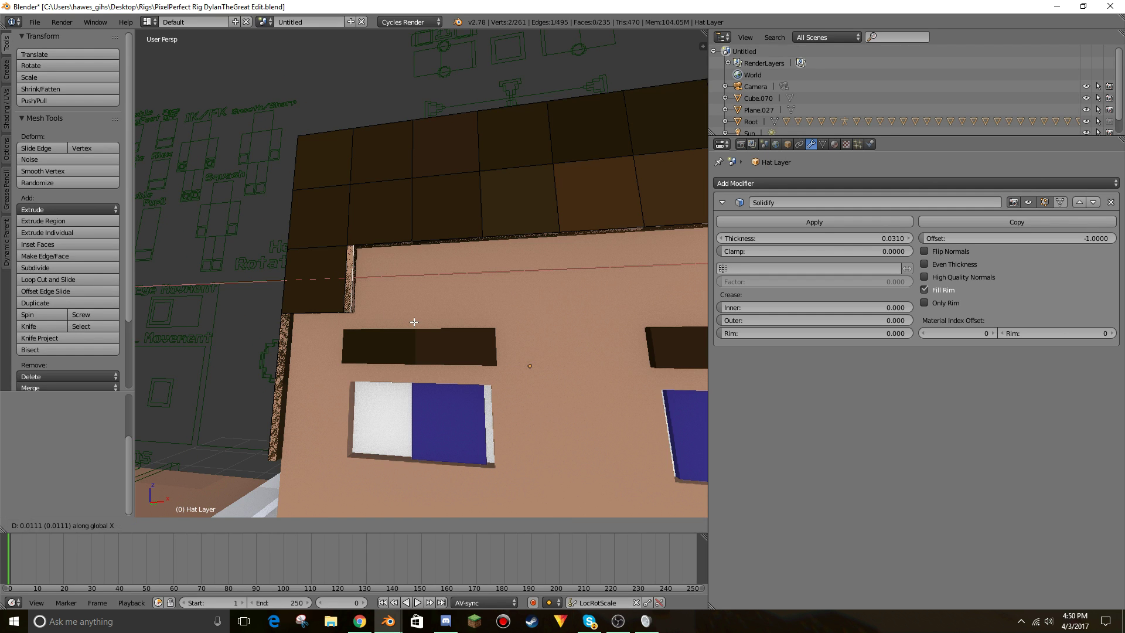
pyautogui.click(415, 322)
# Extrude the inner vertical edge of the opposite forehead corner block about -0.010 along global X.
pyautogui.hotkey('shift', 'f')
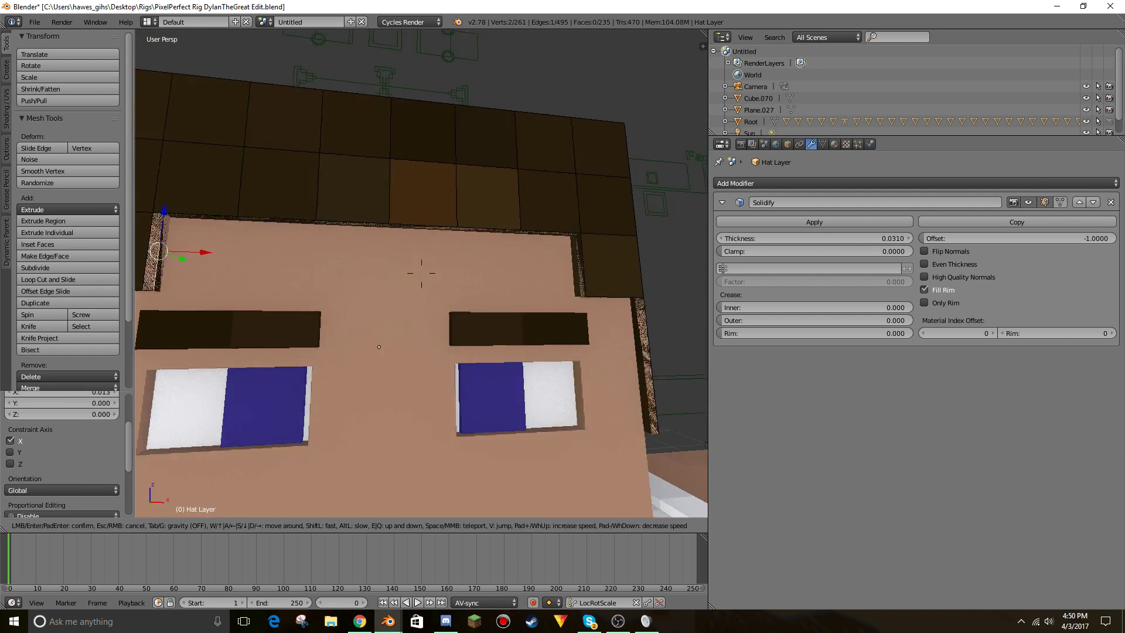
pyautogui.click(463, 267)
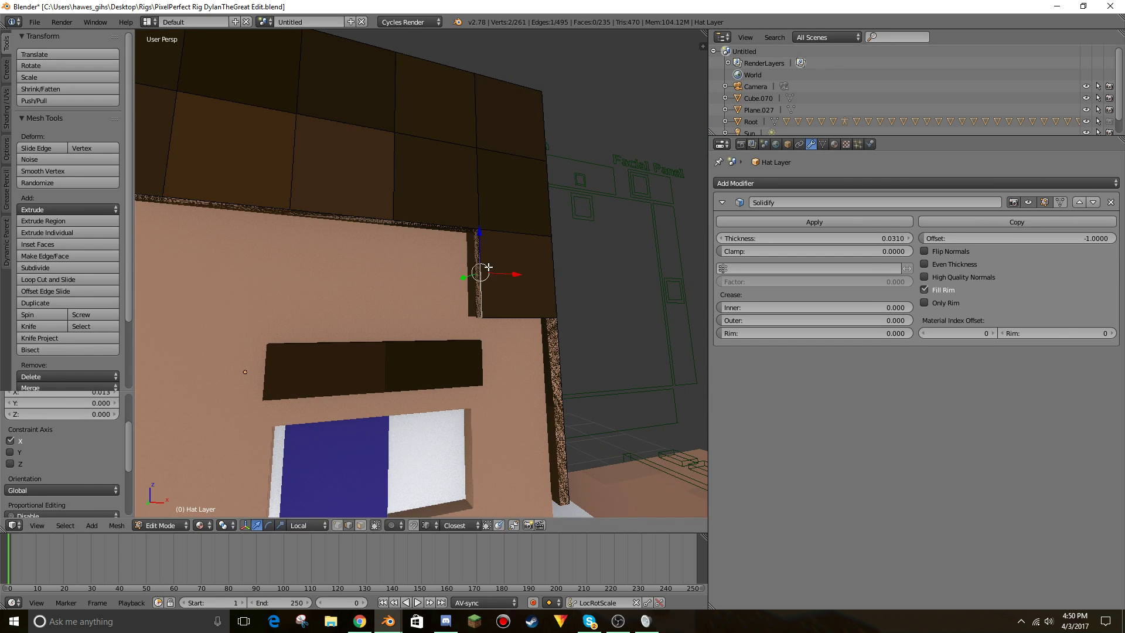
pyautogui.press('e')
pyautogui.click(479, 271)
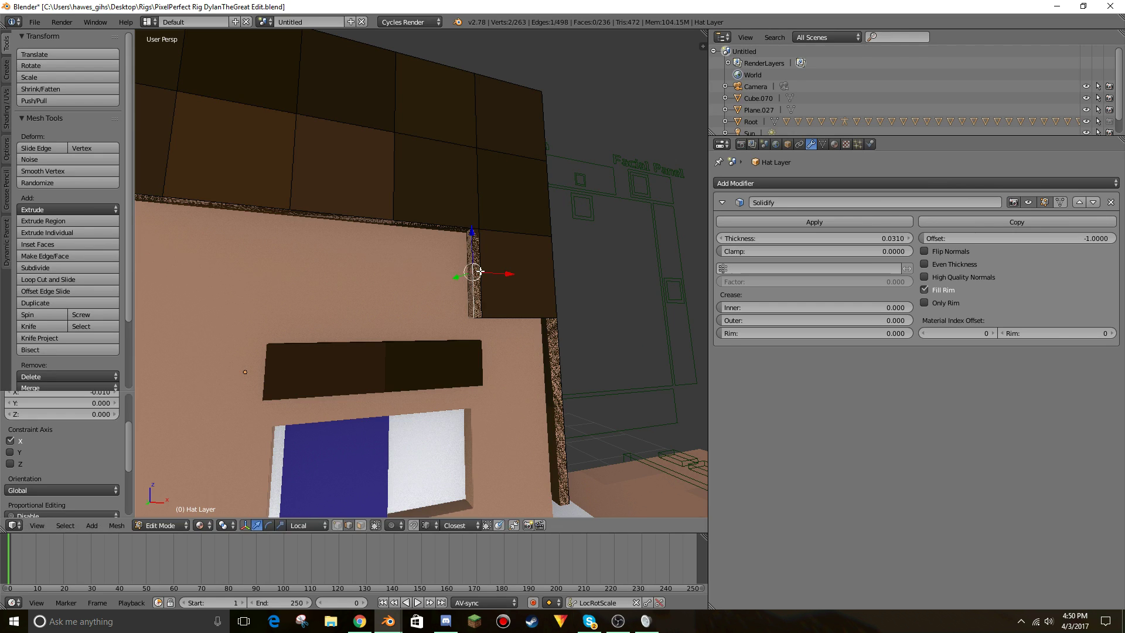
# Extrude the rear vertical edge of the front hair block on the character's left side about 0.015 along global Y.
pyautogui.hotkey('shift', 'f')
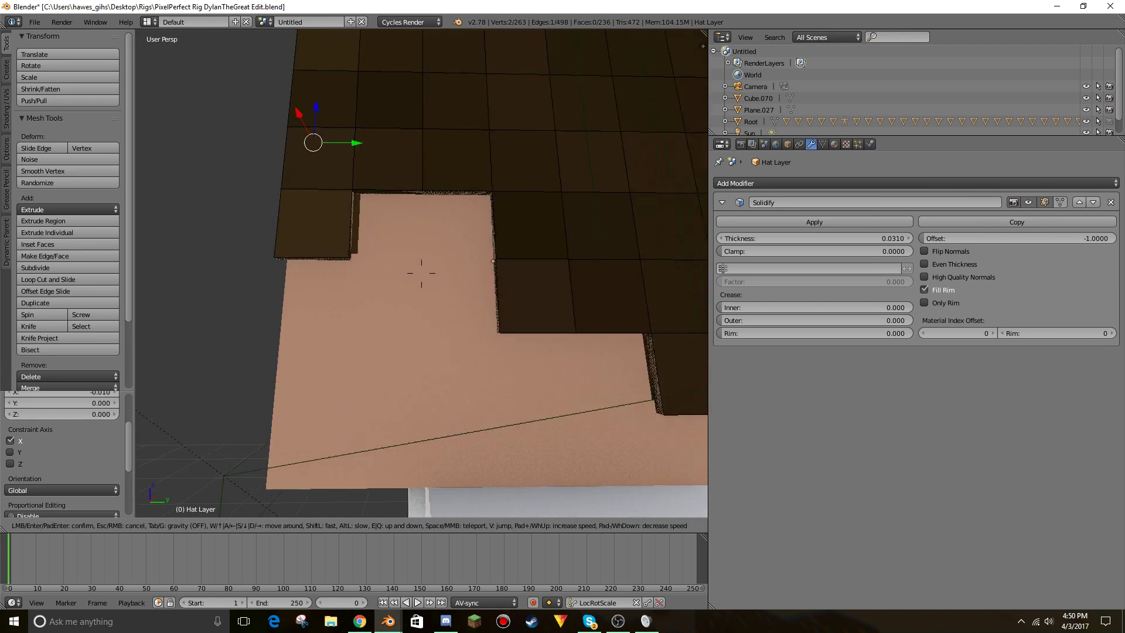
pyautogui.press('w')
pyautogui.click(421, 273)
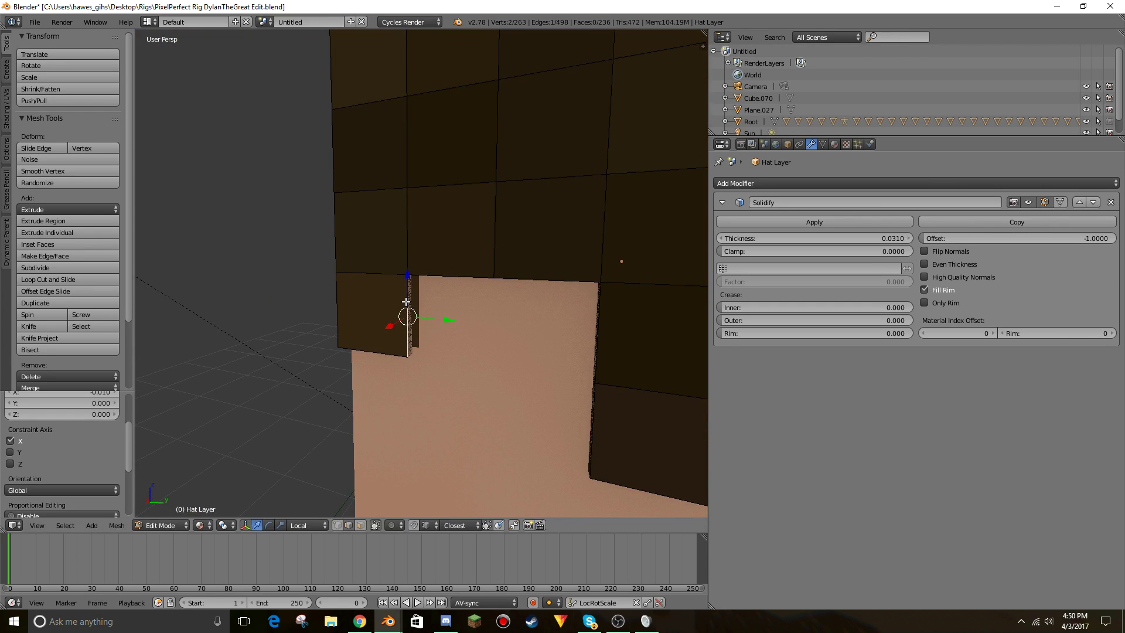
pyautogui.press('e')
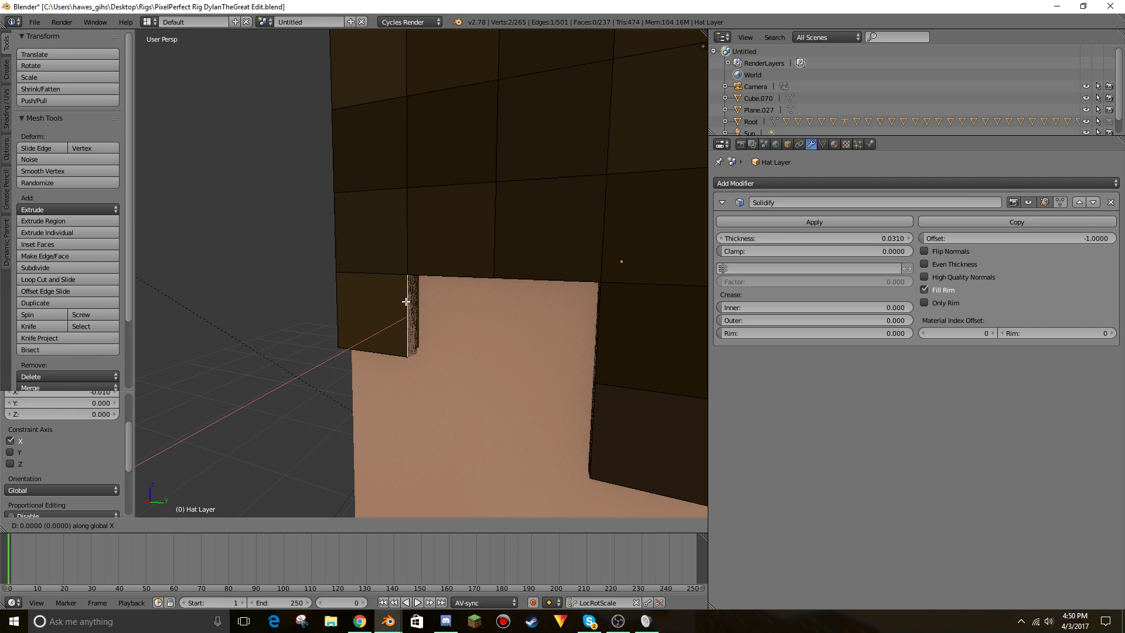
pyautogui.press('y')
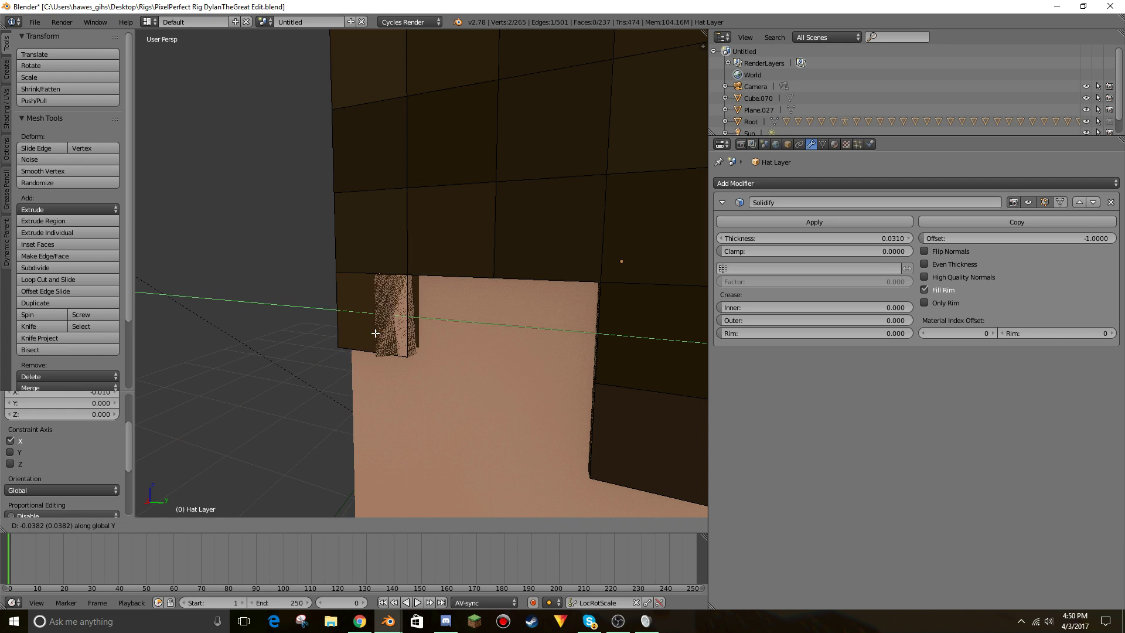
pyautogui.click(414, 343)
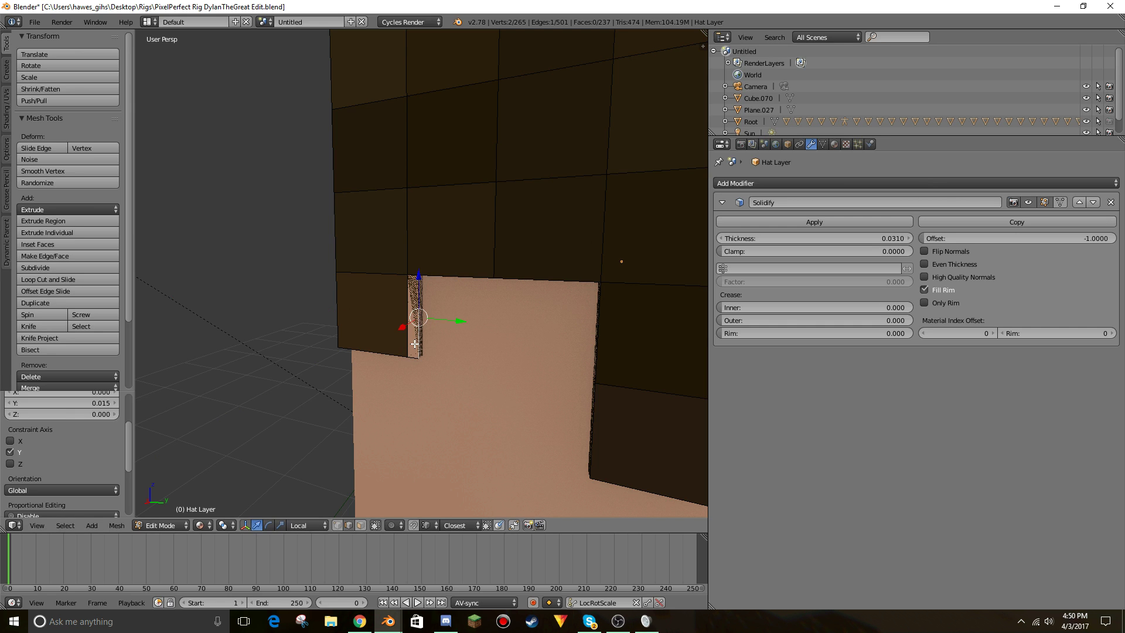
pyautogui.press('e')
pyautogui.press('z')
pyautogui.press('Escape')
# Extrude the front vertical edge of the lowest rear hair block on the character's left side forward along global Y.
pyautogui.moveTo(531, 383); pyautogui.dragTo(429, 280, button='middle')
pyautogui.hotkey('shift', 'f')
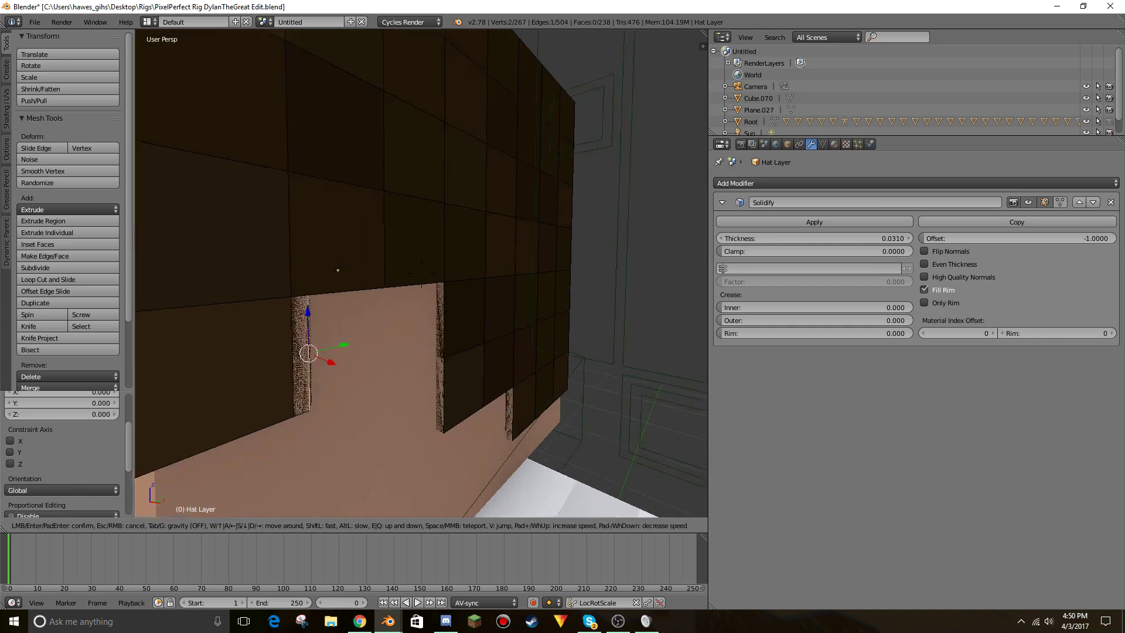
pyautogui.press('w')
pyautogui.press('q')
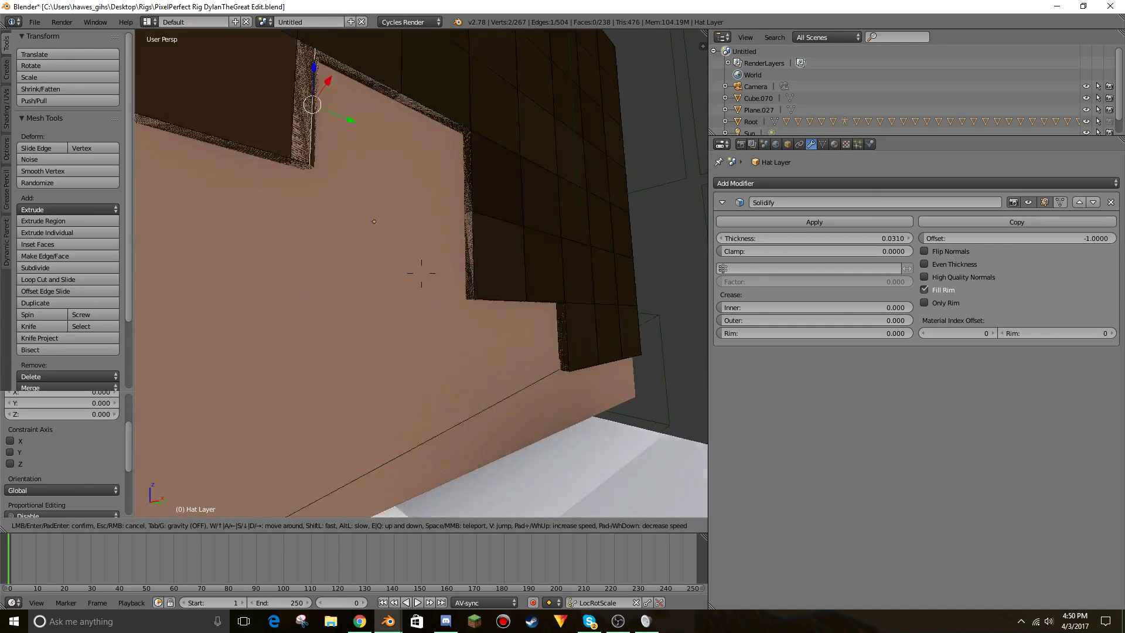
pyautogui.press('d')
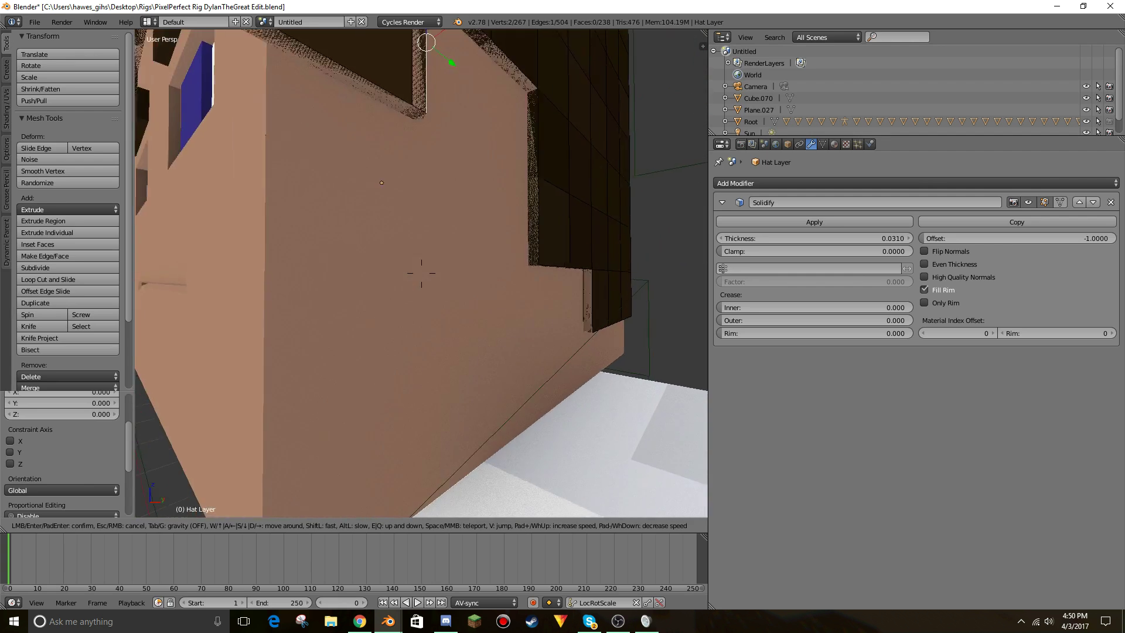
pyautogui.click(430, 288)
pyautogui.press('g')
pyautogui.rightClick(430, 288)
pyautogui.press('e')
pyautogui.press('x')
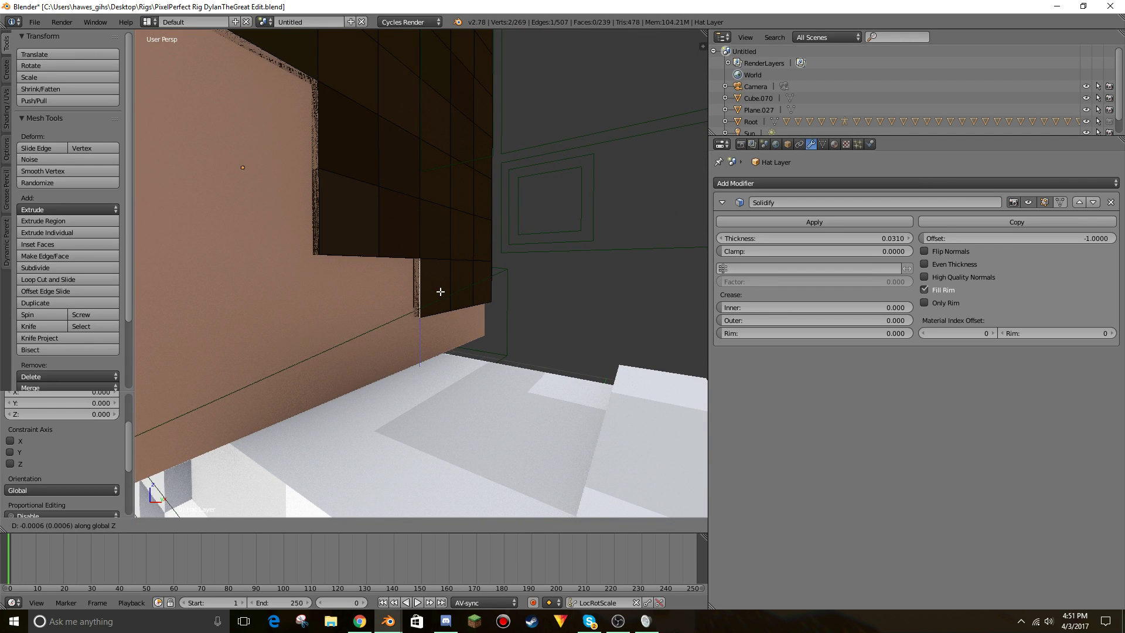
pyautogui.press('y')
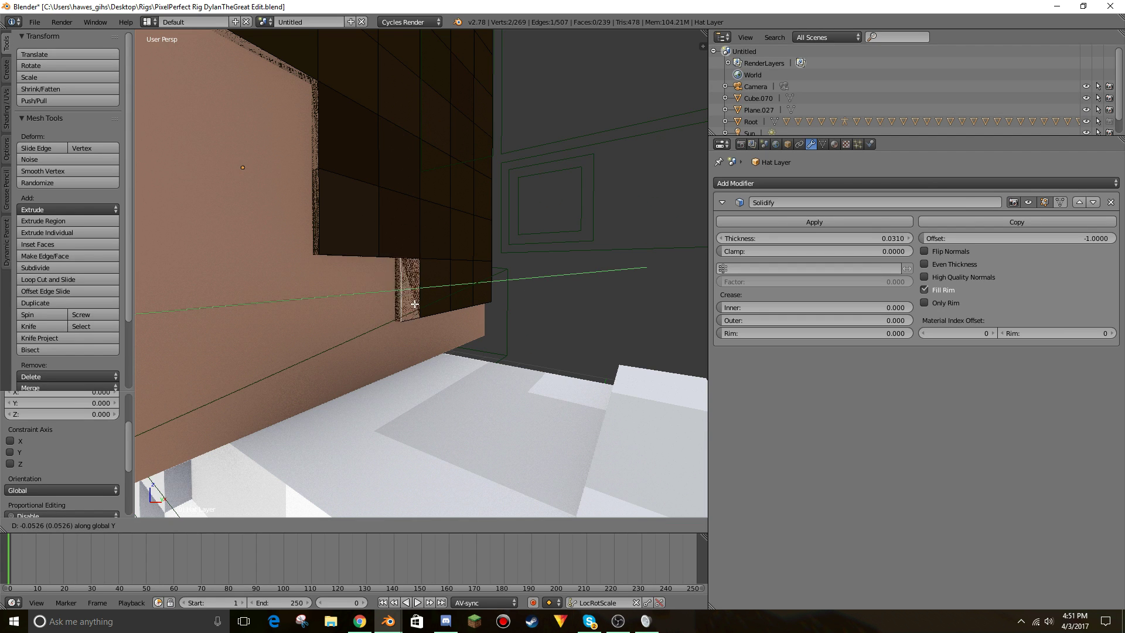
pyautogui.click(427, 303)
# Return to Object Mode and inspect the hair's rim from the front and along the character's right side.
pyautogui.press('Tab')
pyautogui.hotkey('shift', 'f')
pyautogui.press('s')
pyautogui.press('a')
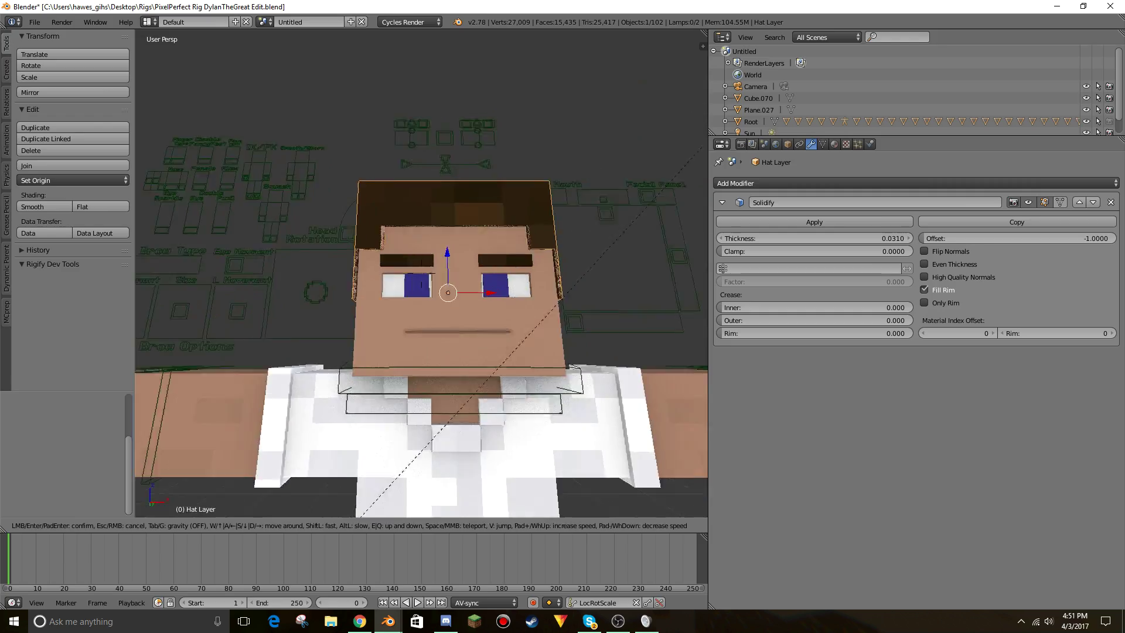
pyautogui.press('w')
pyautogui.press('d')
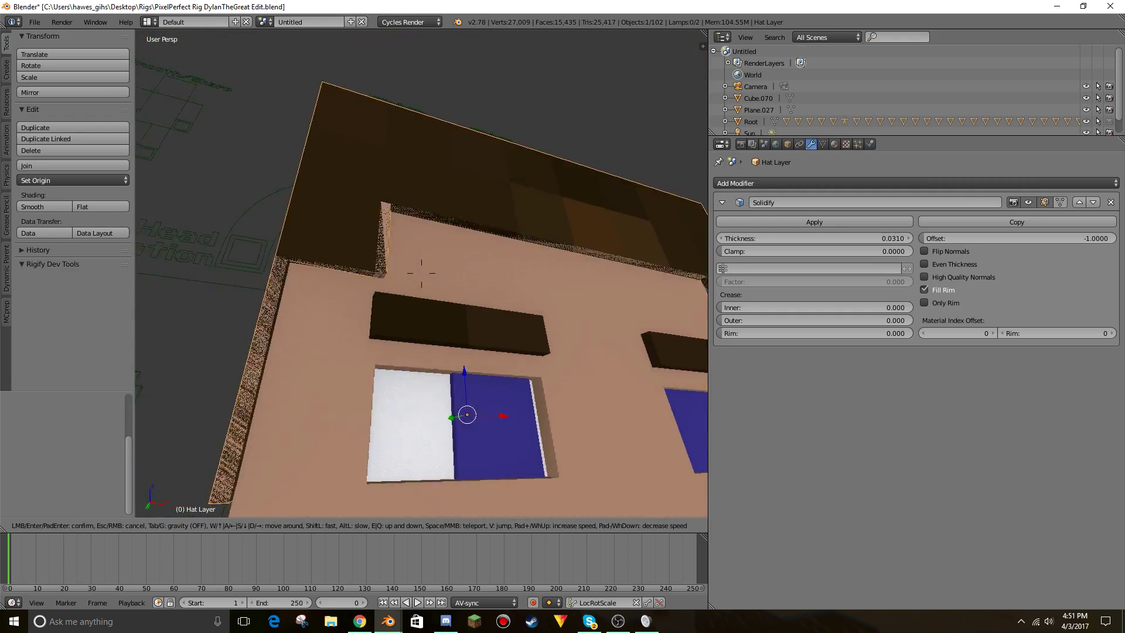
pyautogui.press('a')
pyautogui.press('w')
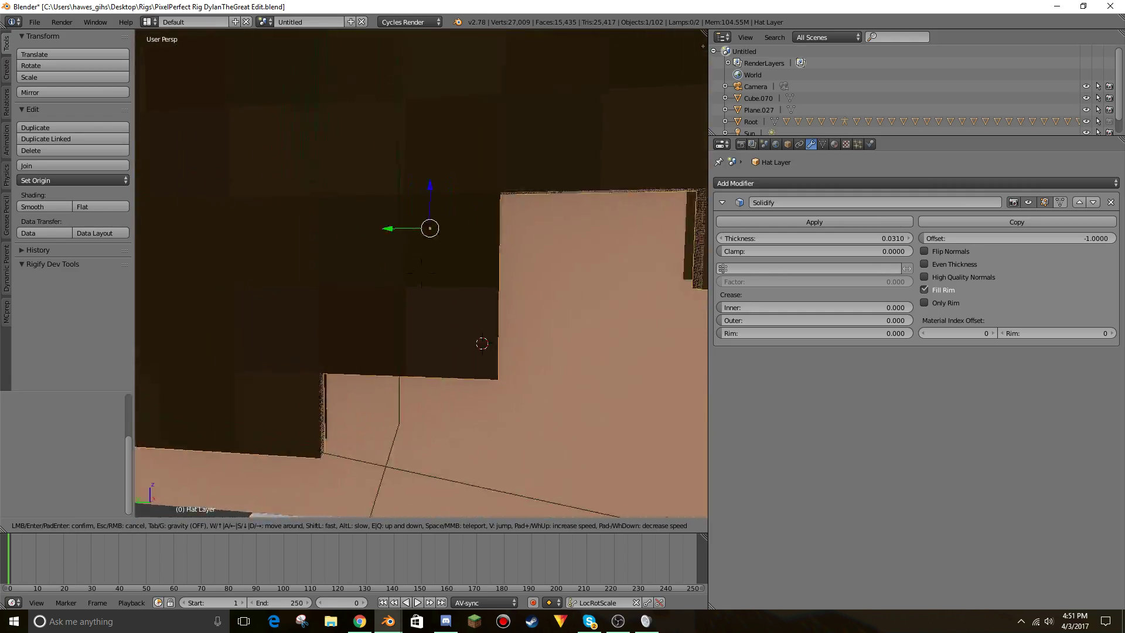
pyautogui.press('s')
pyautogui.press('w')
pyautogui.click(507, 280)
# Extrude the rear vertical edge of the front hair block on the character's right side about 0.009 along global Y.
pyautogui.press('Tab')
pyautogui.press('g')
pyautogui.rightClick(497, 292)
pyautogui.press('r')
pyautogui.rightClick(498, 293)
pyautogui.press('e')
pyautogui.press('x')
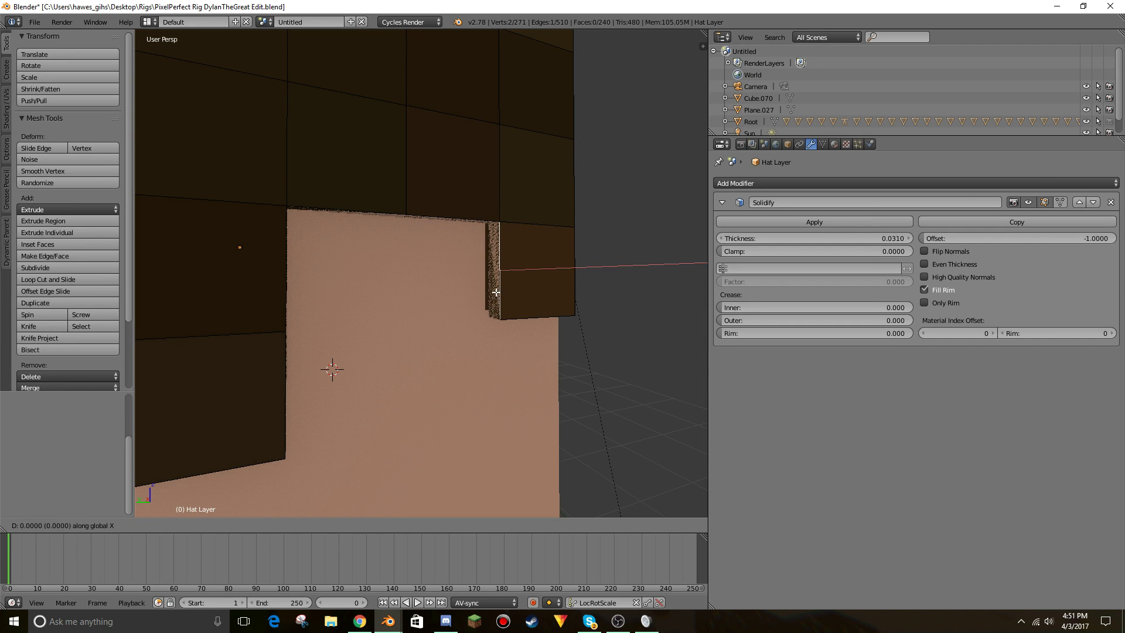
pyautogui.press('y')
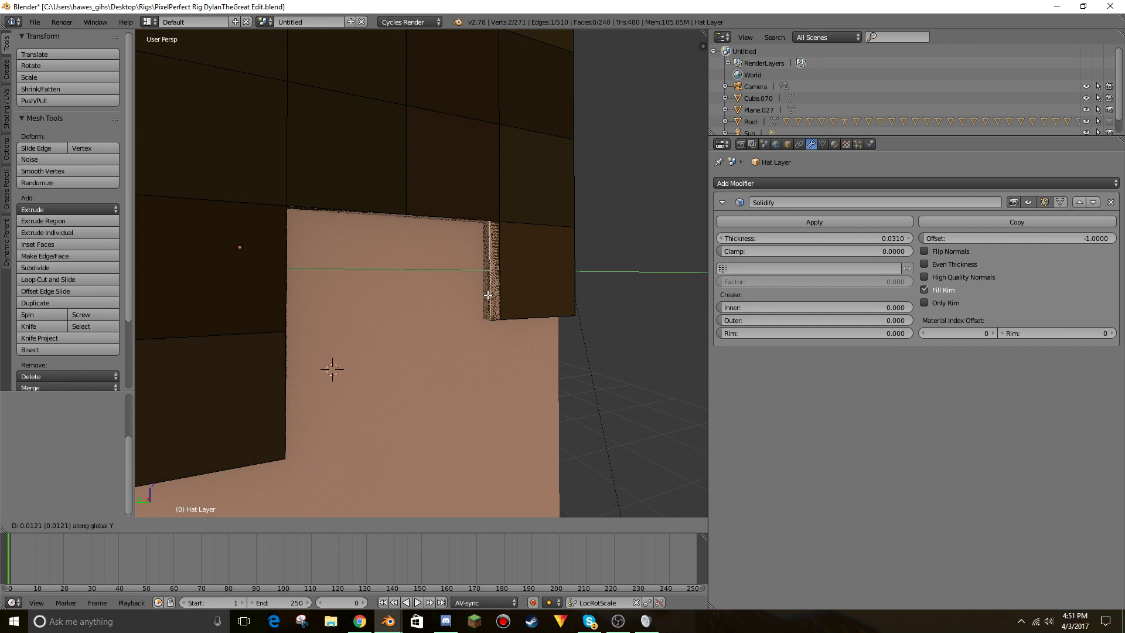
pyautogui.click(491, 295)
# Extrude the front edge of the lowest rear hair block on the character's right side about -0.009 along global Y.
pyautogui.moveTo(490, 294); pyautogui.dragTo(410, 271, button='middle')
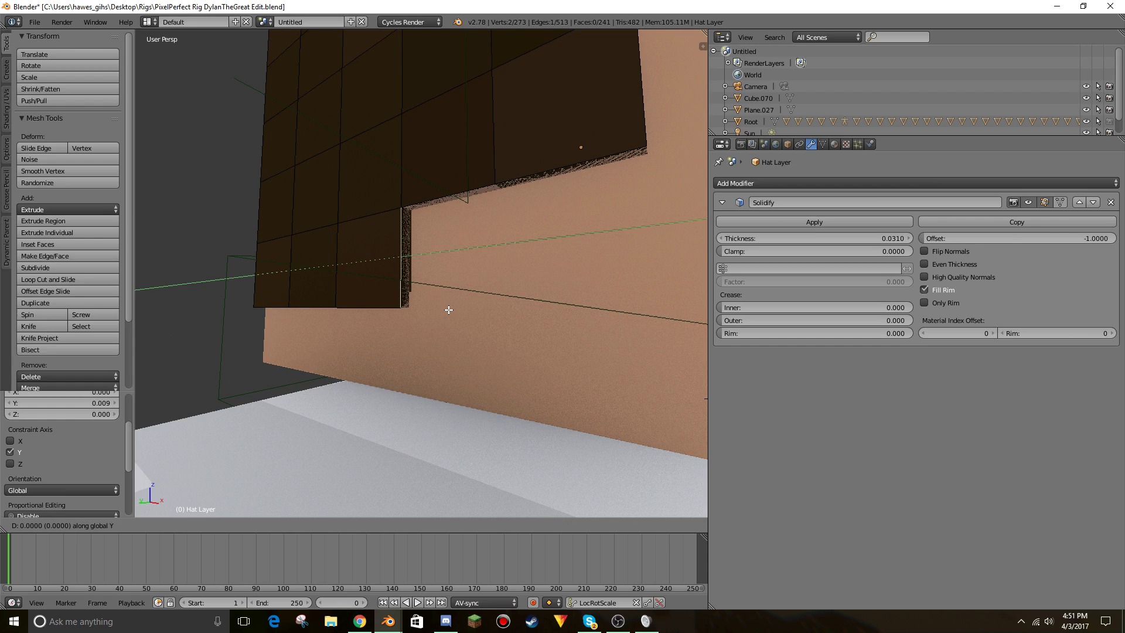
pyautogui.hotkey('shift', 'f')
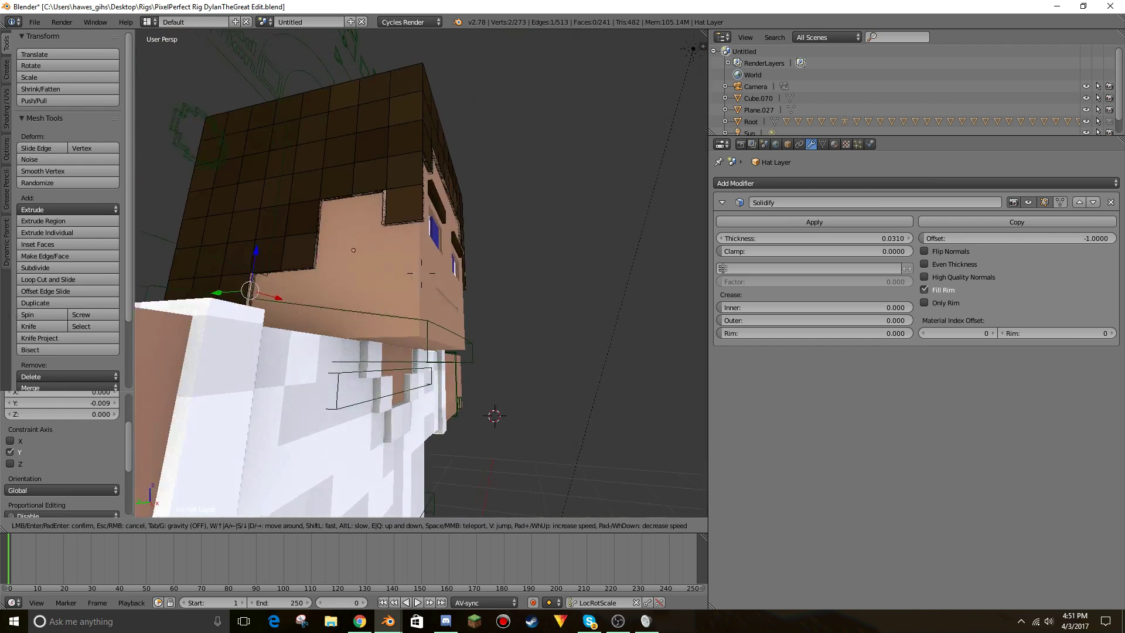
pyautogui.press('w')
pyautogui.press('a')
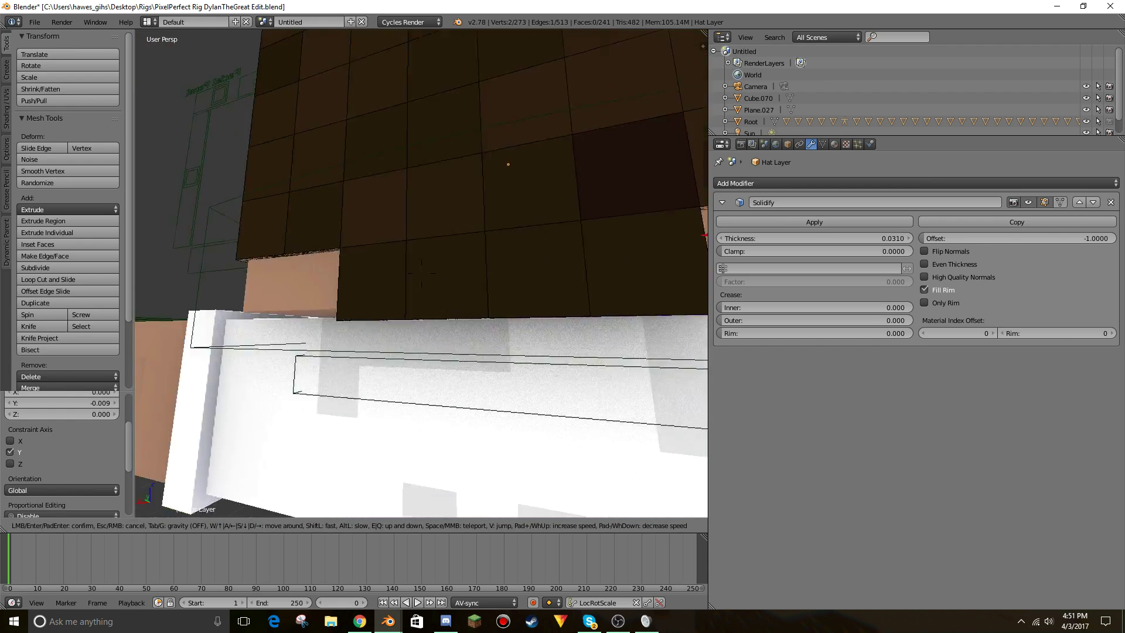
pyautogui.press('s')
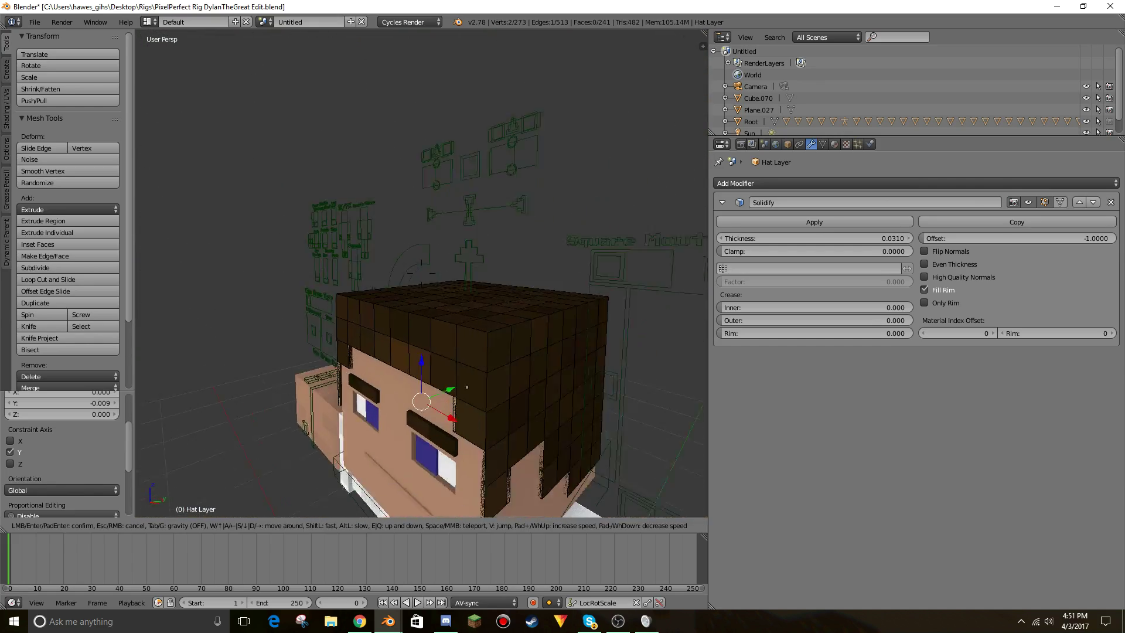
pyautogui.click(422, 273)
# Return to Object Mode and examine the finished hair shell around the whole head.
pyautogui.press('Tab')
pyautogui.hotkey('shift', 'f')
pyautogui.press('w')
pyautogui.press('w')
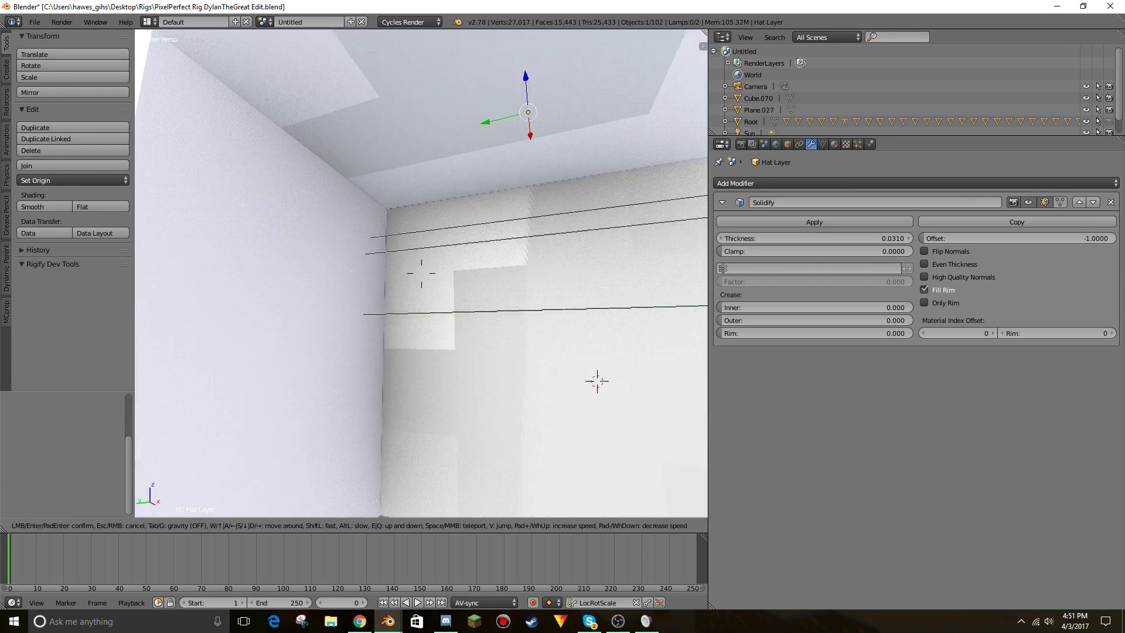
pyautogui.press('s')
pyautogui.press('w')
pyautogui.press('s')
pyautogui.press('d')
pyautogui.click(421, 273)
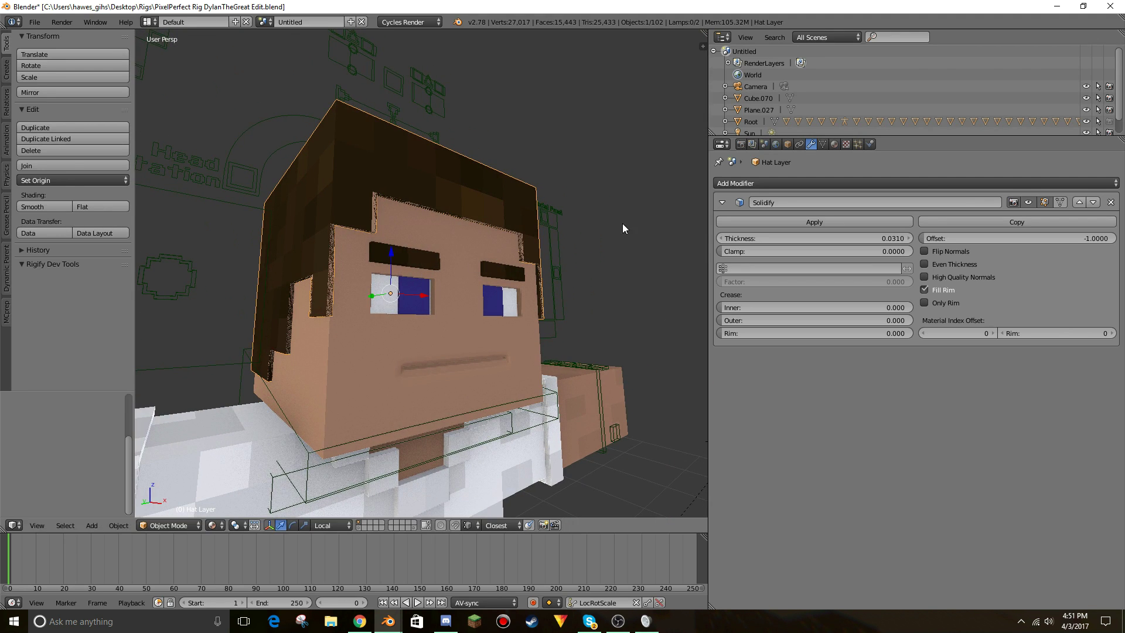
# Change the Properties area to a UV/Image Editor and enter Edit Mode on the Hat Layer to show its UVs over the skin.
pyautogui.click(721, 144)
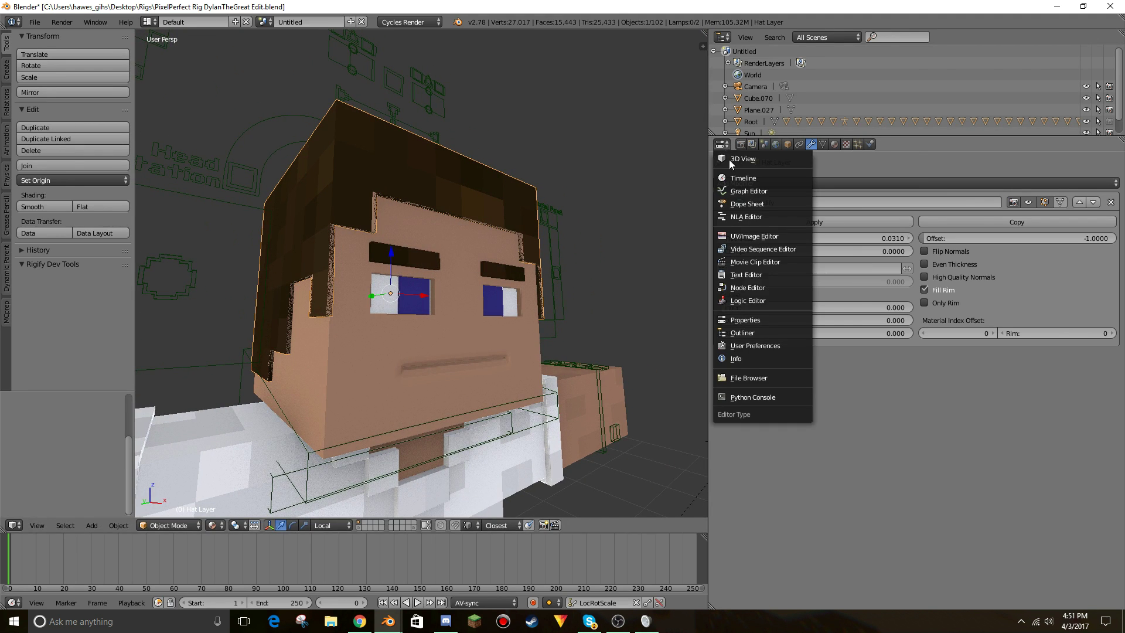
pyautogui.click(751, 236)
pyautogui.scroll(-2, 835, 328)
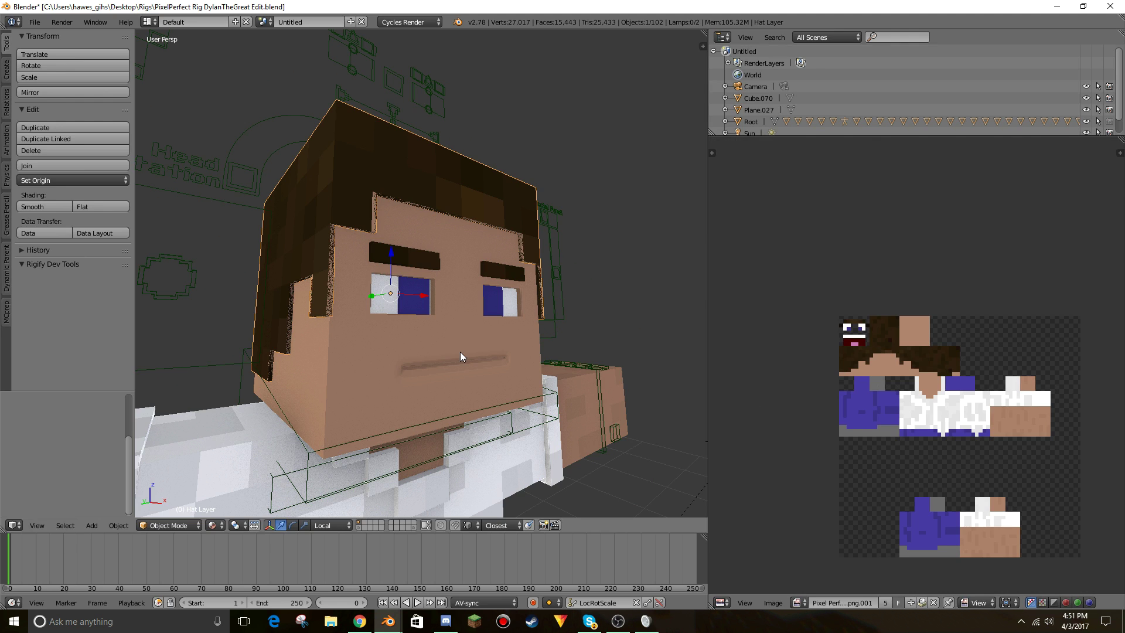
pyautogui.press('Tab')
pyautogui.scroll(7, 875, 374)
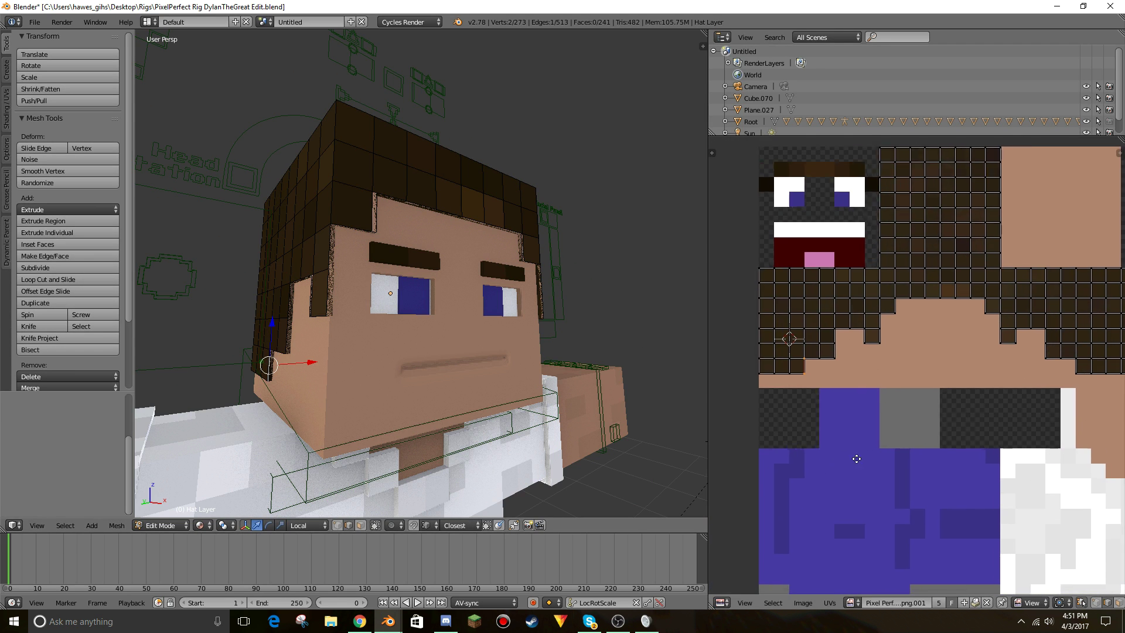
# Shrink the three lowest hair UV faces at the rear of the character's right side and move the adjoining rim UV inside its pixel.
pyautogui.rightClick(762, 375)
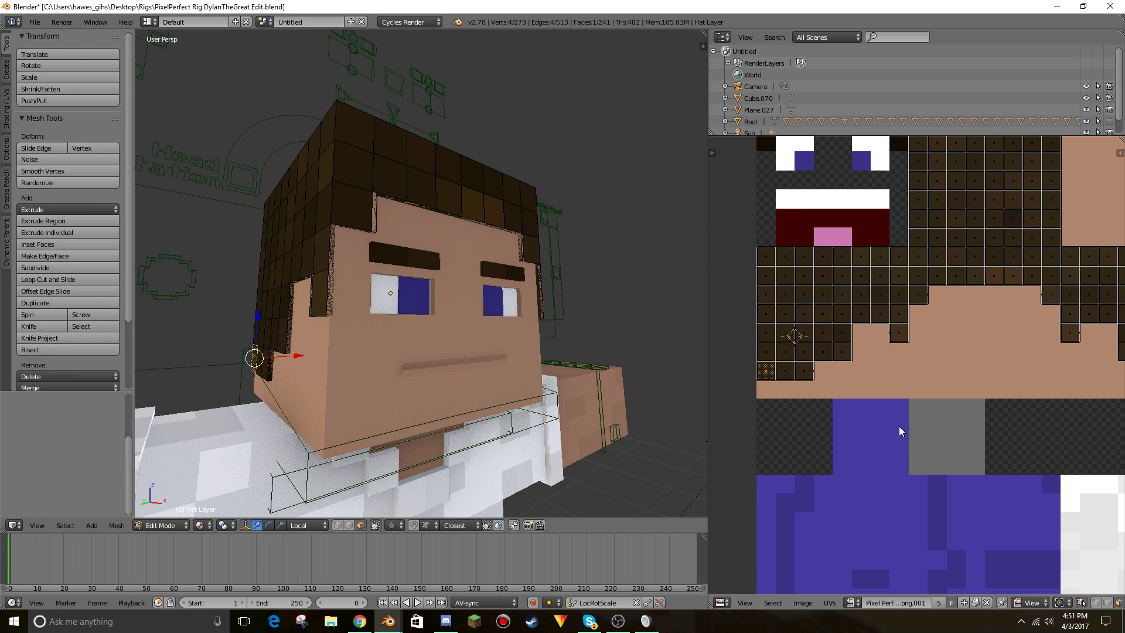
pyautogui.press('s')
pyautogui.click(816, 368)
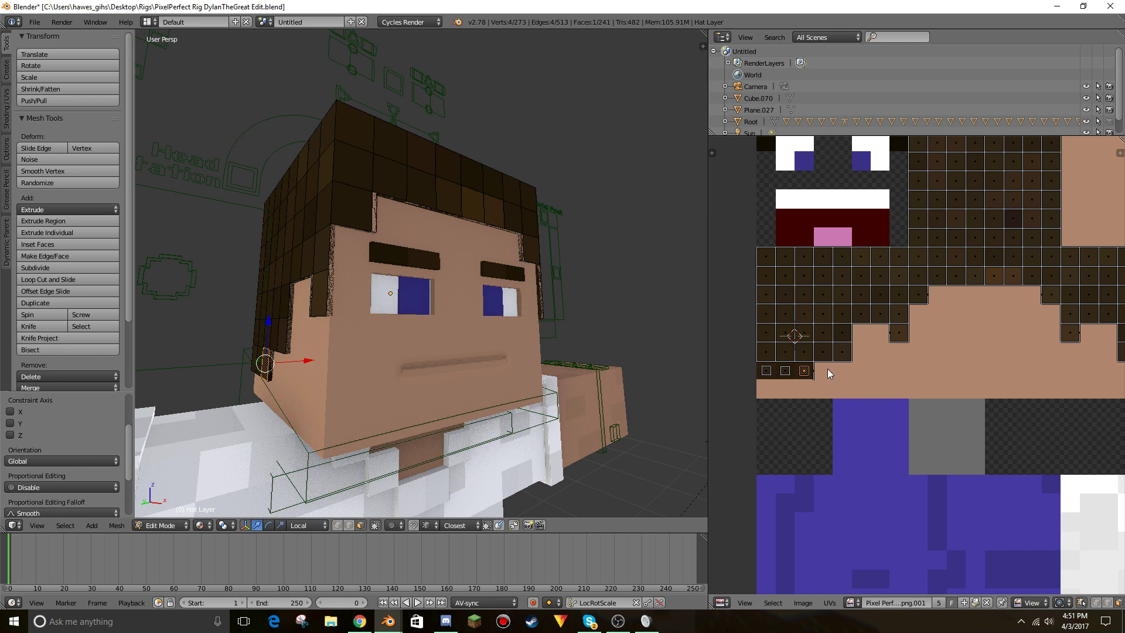
pyautogui.scroll(5, 871, 416)
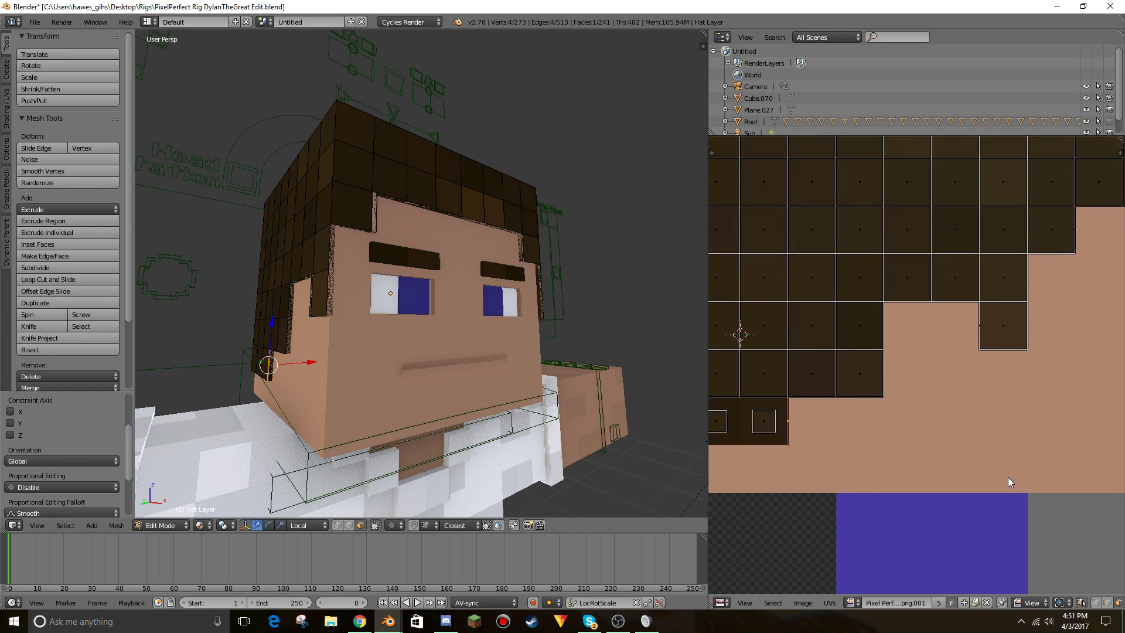
pyautogui.press('s')
pyautogui.click(775, 455)
pyautogui.press('g')
pyautogui.click(777, 452)
# Shrink the three hairline UV faces on the next stepped block of the right side so each stays inside its pixel.
pyautogui.moveTo(769, 375); pyautogui.dragTo(765, 377, button='middle')
pyautogui.rightClick(765, 378)
pyautogui.press('s')
pyautogui.click(872, 431)
pyautogui.rightClick(845, 399)
pyautogui.press('s')
pyautogui.click(860, 384)
pyautogui.rightClick(851, 334)
pyautogui.press('s')
pyautogui.click(982, 386)
# Shrink the two hairline UV faces between the stepped rear block and the sideburn on the character's right side.
pyautogui.rightClick(899, 264)
pyautogui.press('s')
pyautogui.click(967, 334)
pyautogui.rightClick(964, 272)
pyautogui.press('s')
pyautogui.click(1023, 353)
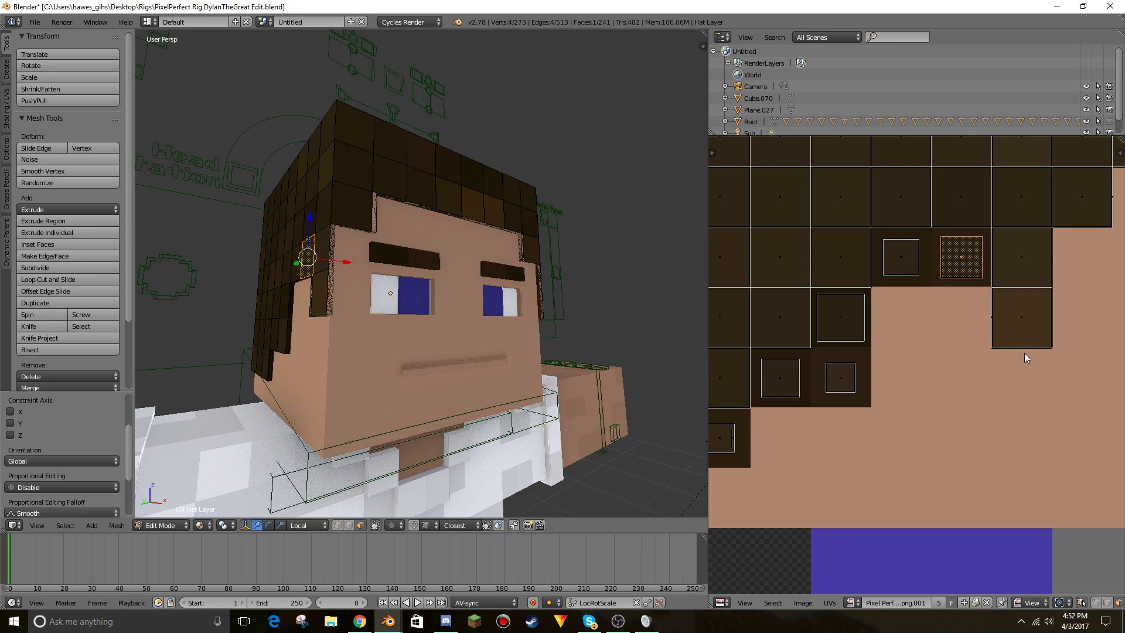
# Shrink the right sideburn's lowest UVs and the UV face directly above them to fit within their pixels.
pyautogui.rightClick(1022, 328)
pyautogui.press('s')
pyautogui.click(1037, 326)
pyautogui.moveTo(1051, 311); pyautogui.dragTo(1010, 382, button='middle')
pyautogui.rightClick(972, 321)
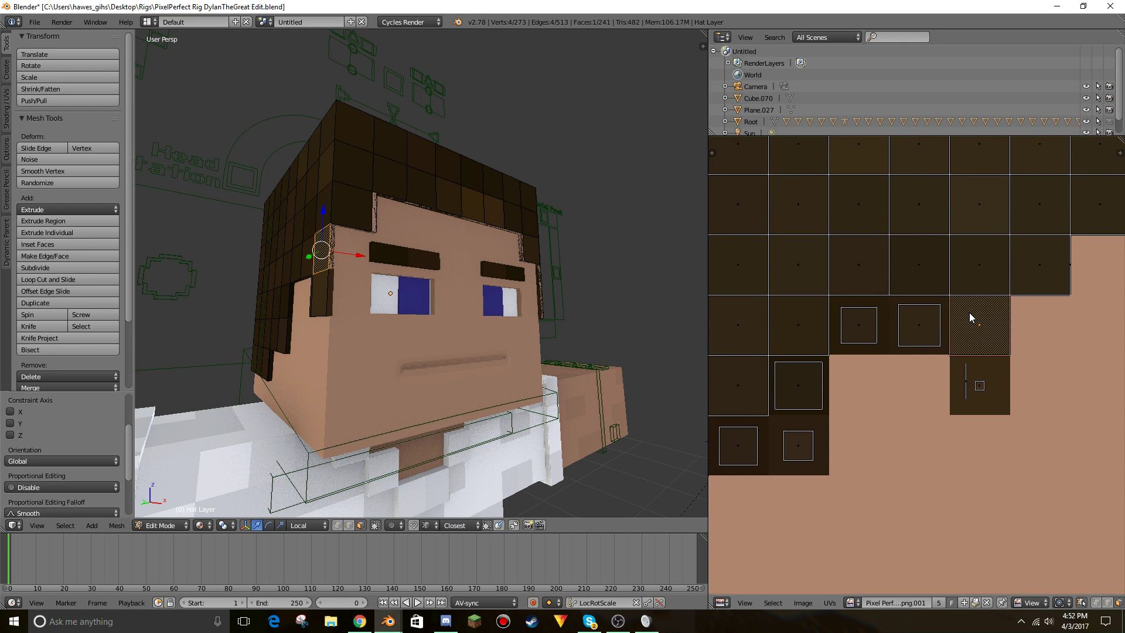
pyautogui.press('s')
pyautogui.click(1038, 351)
# Shrink the UV face at the forehead corner on the character's right, and move its narrow rim UV inside that pixel and shrink it.
pyautogui.moveTo(1021, 313); pyautogui.dragTo(922, 403, button='middle')
pyautogui.rightClick(934, 347)
pyautogui.press('s')
pyautogui.click(1016, 393)
pyautogui.rightClick(966, 357)
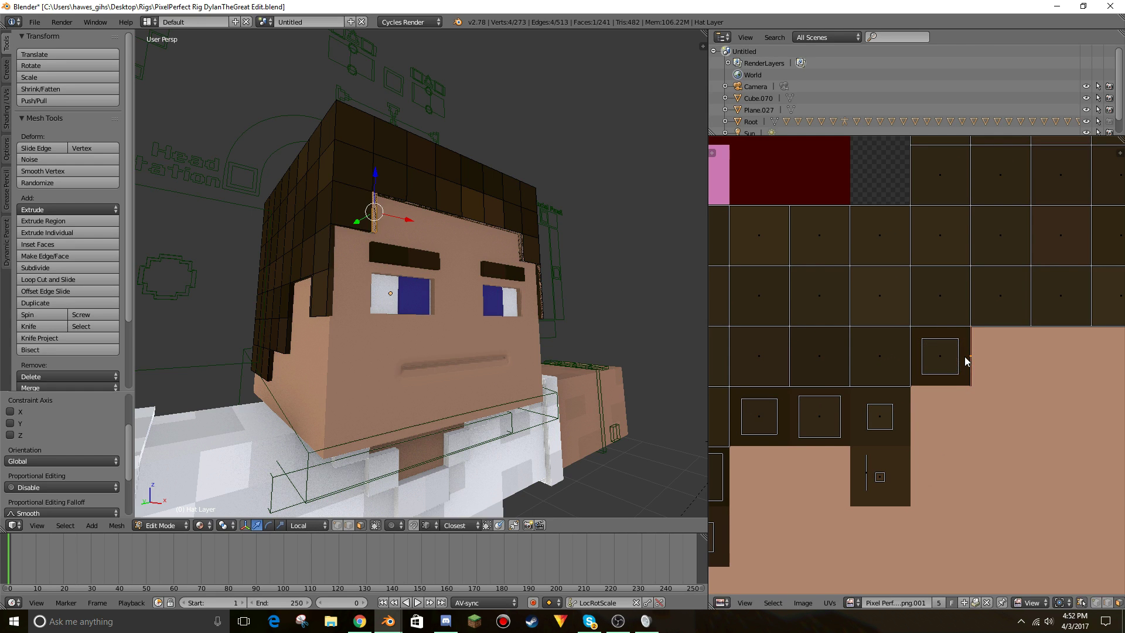
pyautogui.press('g')
pyautogui.click(1031, 420)
pyautogui.press('s')
pyautogui.click(997, 381)
# Shrink each UV face in the lowest fringe row across the forehead so it sits inside its own pixel.
pyautogui.moveTo(1004, 367); pyautogui.dragTo(874, 435, button='middle')
pyautogui.rightClick(857, 371)
pyautogui.press('s')
pyautogui.click(912, 403)
pyautogui.rightClick(911, 377)
pyautogui.press('s')
pyautogui.click(1040, 472)
pyautogui.moveTo(969, 460); pyautogui.dragTo(796, 519, button='middle')
pyautogui.rightClick(833, 438)
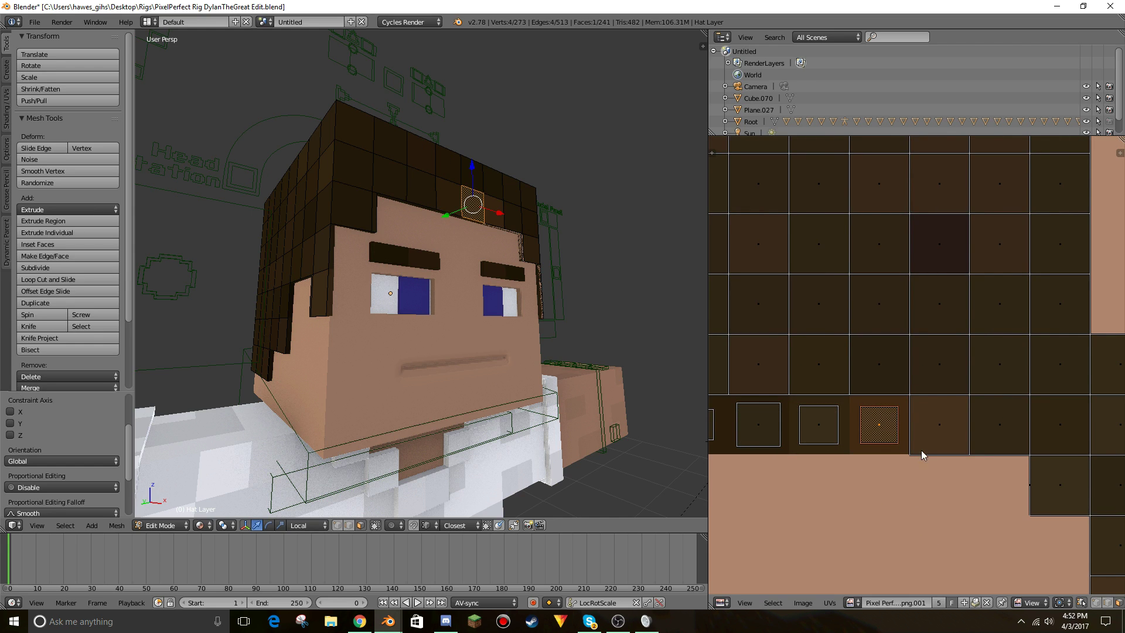
pyautogui.press('s')
pyautogui.click(1002, 469)
pyautogui.rightClick(995, 455)
pyautogui.press('s')
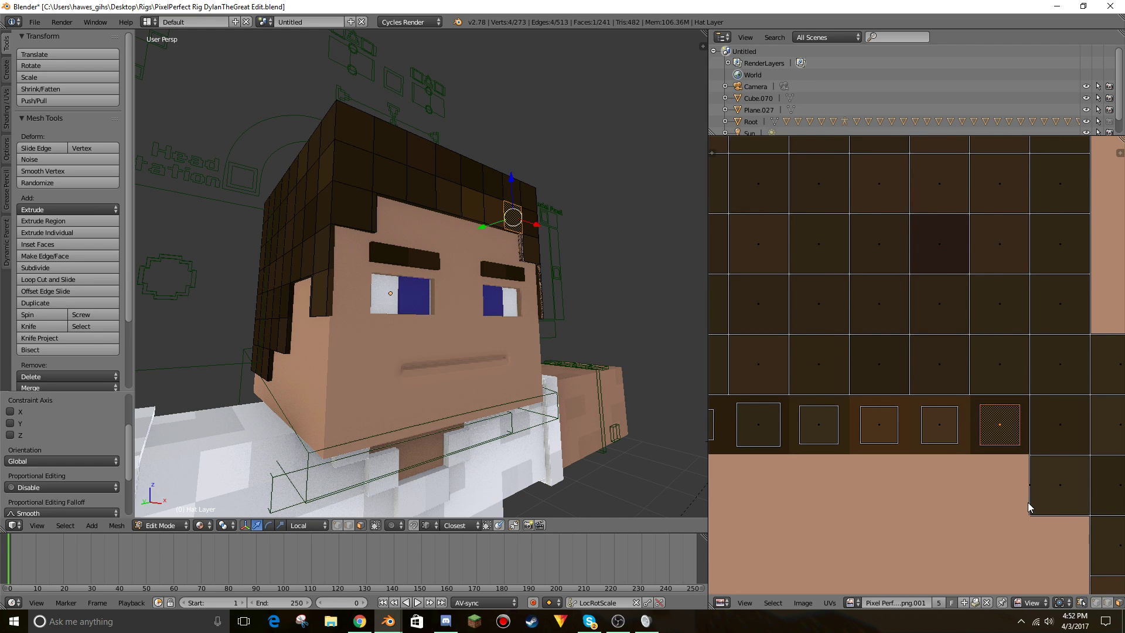
# Move the rim UV at the forehead corner on the character's left inside the adjacent hair pixel and shrink it.
pyautogui.rightClick(1028, 502)
pyautogui.press('g')
pyautogui.click(1104, 561)
pyautogui.press('s')
pyautogui.click(1082, 519)
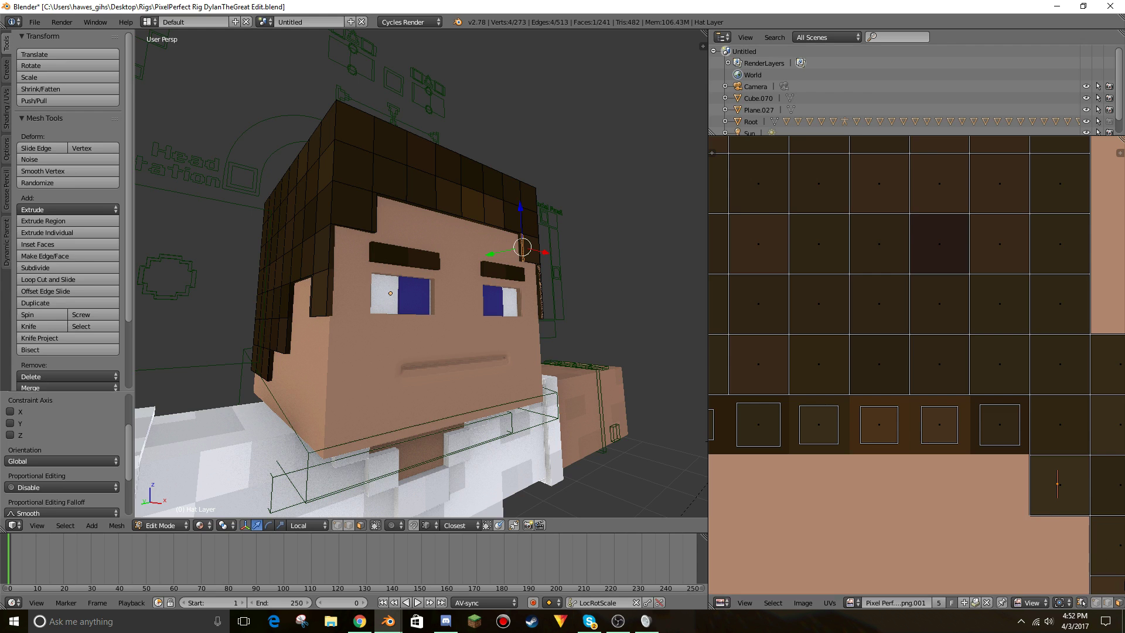
# Shrink the left sideburn's hairline UV faces and move the narrow rim UV into the lowest sideburn pixel.
pyautogui.moveTo(1073, 502); pyautogui.dragTo(898, 366, button='middle')
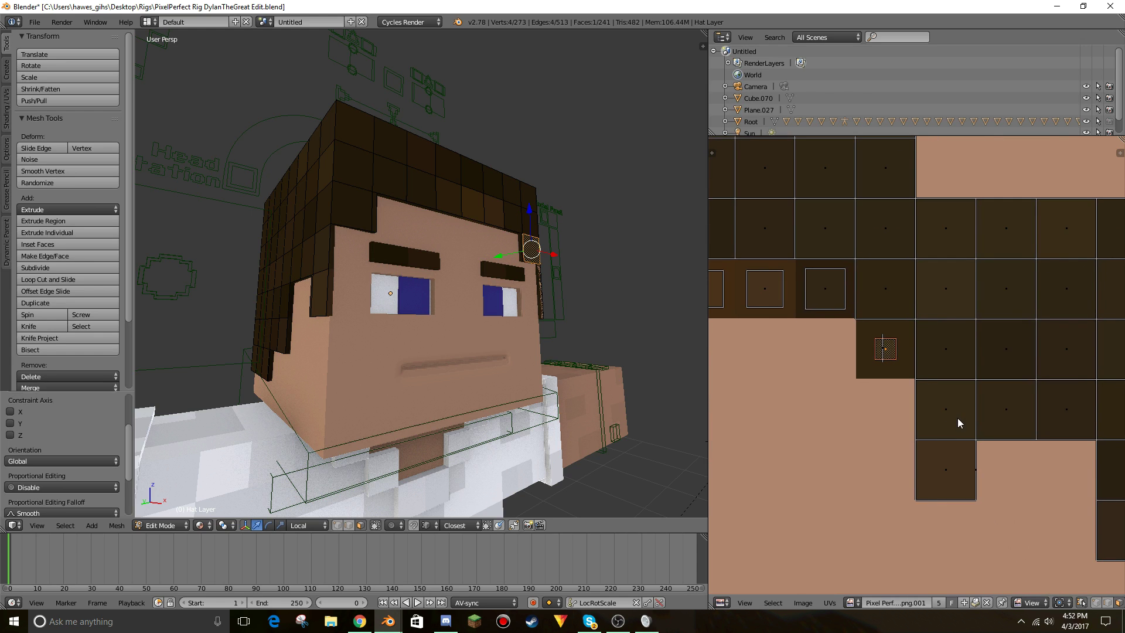
pyautogui.rightClick(957, 418)
pyautogui.press('s')
pyautogui.click(967, 470)
pyautogui.rightClick(963, 472)
pyautogui.press('g')
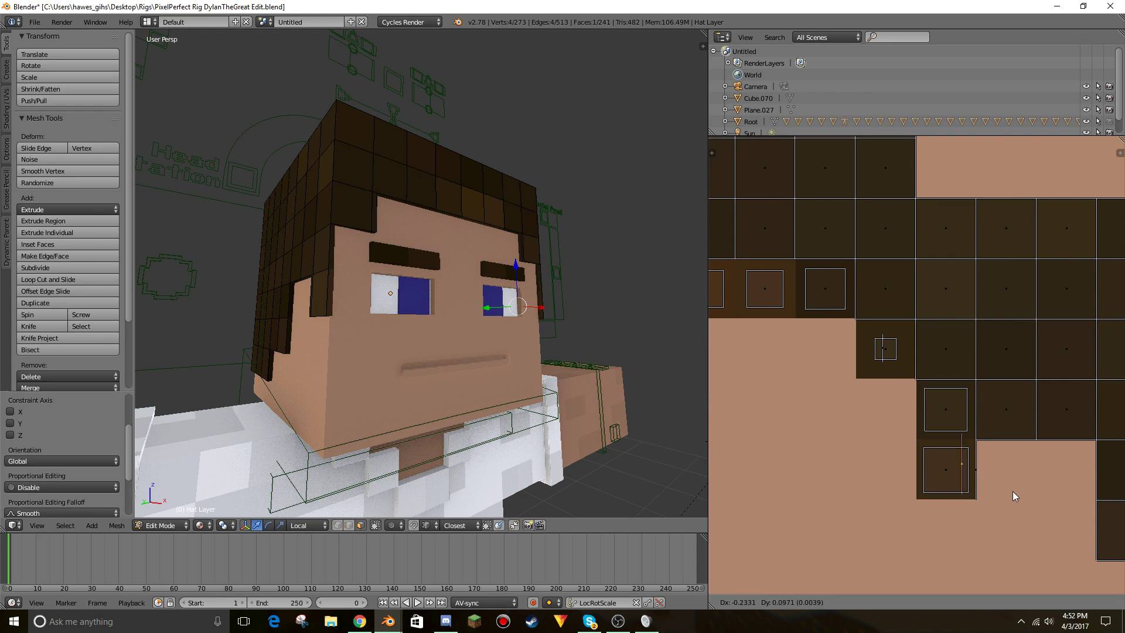
pyautogui.click(1013, 492)
# Shrink the two hairline UV faces behind the left sideburn and the upper UV face of the next stepped block.
pyautogui.moveTo(1010, 485); pyautogui.dragTo(816, 508, button='middle')
pyautogui.rightClick(804, 445)
pyautogui.press('s')
pyautogui.click(908, 515)
pyautogui.rightClick(881, 444)
pyautogui.press('s')
pyautogui.click(967, 526)
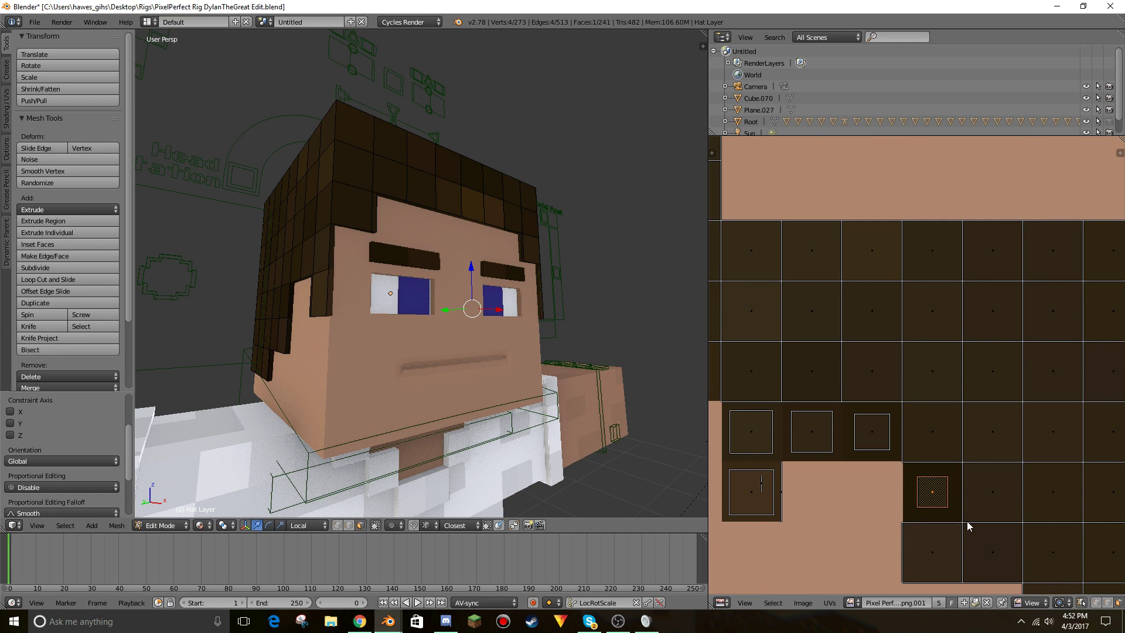
pyautogui.press('s')
pyautogui.click(979, 539)
# Shrink the lower UV faces of the left side's stepped block and move the narrow rim UV into the next hair pixel below.
pyautogui.moveTo(987, 551); pyautogui.dragTo(837, 440, button='middle')
pyautogui.rightClick(817, 416)
pyautogui.press('s')
pyautogui.click(936, 514)
pyautogui.press('s')
pyautogui.click(900, 522)
pyautogui.press('g')
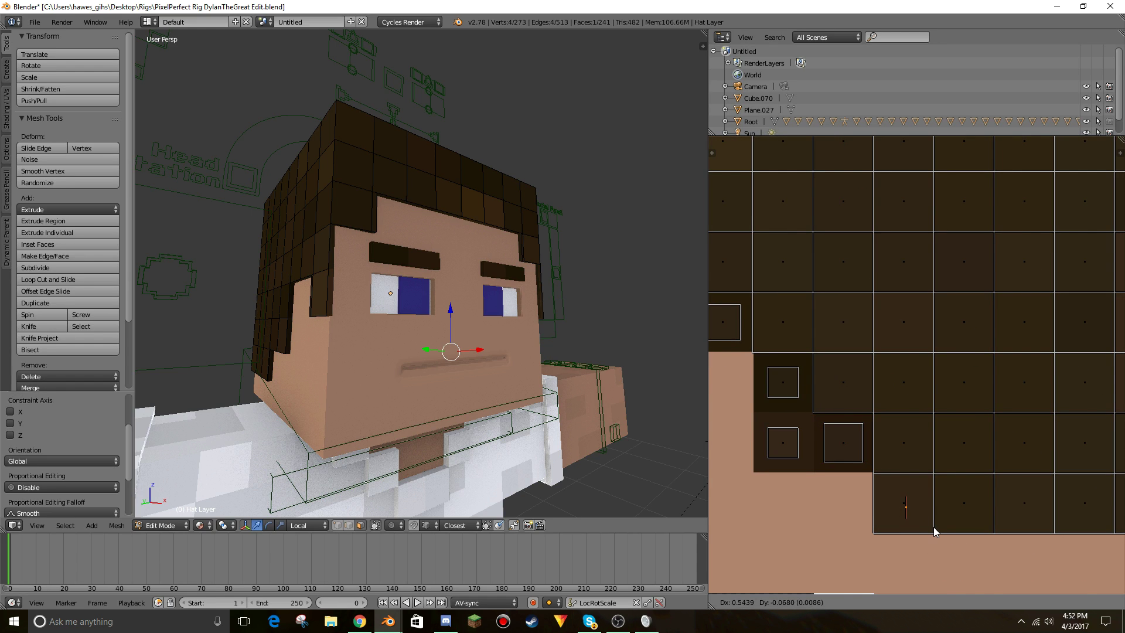
pyautogui.click(933, 526)
pyautogui.press('s')
pyautogui.click(954, 531)
# Shrink the lowest UV faces running from the rear of the left side onto the back of the head.
pyautogui.moveTo(954, 563); pyautogui.dragTo(832, 489, button='middle')
pyautogui.scroll(-4, 864, 469)
pyautogui.rightClick(876, 391)
pyautogui.press('s')
pyautogui.click(899, 391)
pyautogui.rightClick(898, 392)
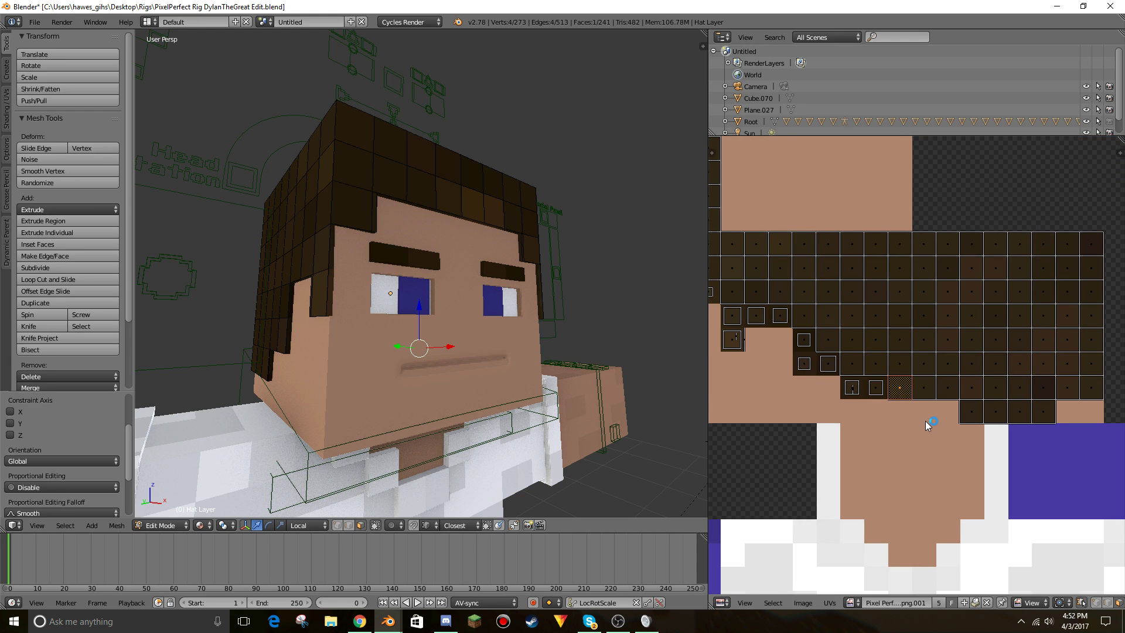
pyautogui.press('s')
pyautogui.click(961, 405)
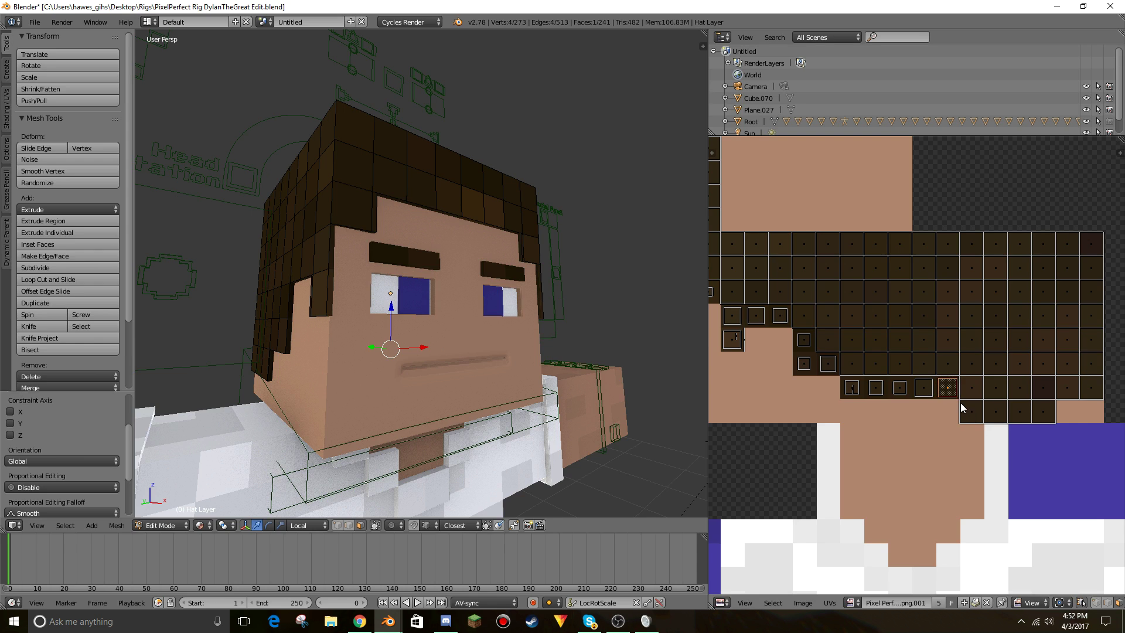
# Shrink the four UV faces in the lowest protruding hair row on the back of the head.
pyautogui.press('s')
pyautogui.click(993, 427)
pyautogui.rightClick(994, 420)
pyautogui.press('s')
pyautogui.click(1004, 429)
pyautogui.rightClick(1020, 419)
pyautogui.press('s')
pyautogui.click(1036, 422)
pyautogui.rightClick(1038, 421)
pyautogui.press('s')
# Shrink the remaining hairline UVs at the far end of the back-of-head strip.
pyautogui.click(1067, 454)
pyautogui.moveTo(1052, 462); pyautogui.dragTo(884, 518, button='middle')
pyautogui.rightClick(888, 452)
pyautogui.press('s')
pyautogui.click(918, 473)
pyautogui.rightClick(899, 452)
pyautogui.press('s')
pyautogui.click(921, 459)
pyautogui.rightClick(923, 454)
pyautogui.press('s')
pyautogui.click(931, 459)
# Return to Object Mode and inspect the retextured hair rim from the front and the character's left side.
pyautogui.moveTo(958, 356); pyautogui.dragTo(1073, 448, button='middle')
pyautogui.scroll(-4, 1073, 449)
pyautogui.moveTo(751, 401); pyautogui.dragTo(870, 425, button='middle')
pyautogui.press('Tab')
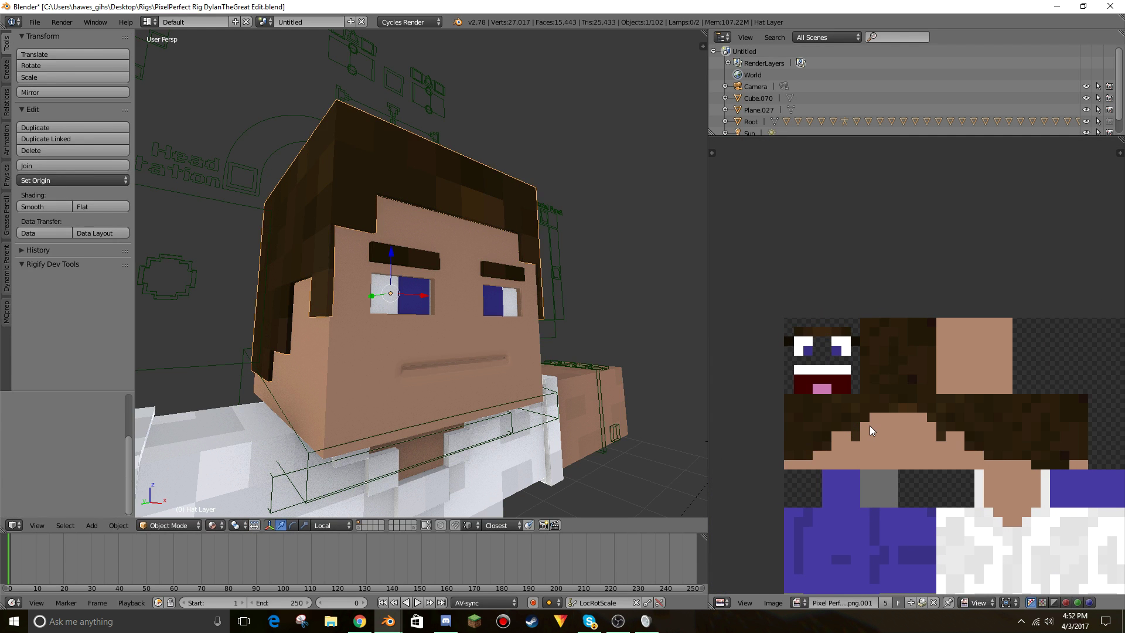
pyautogui.hotkey('shift', 'f')
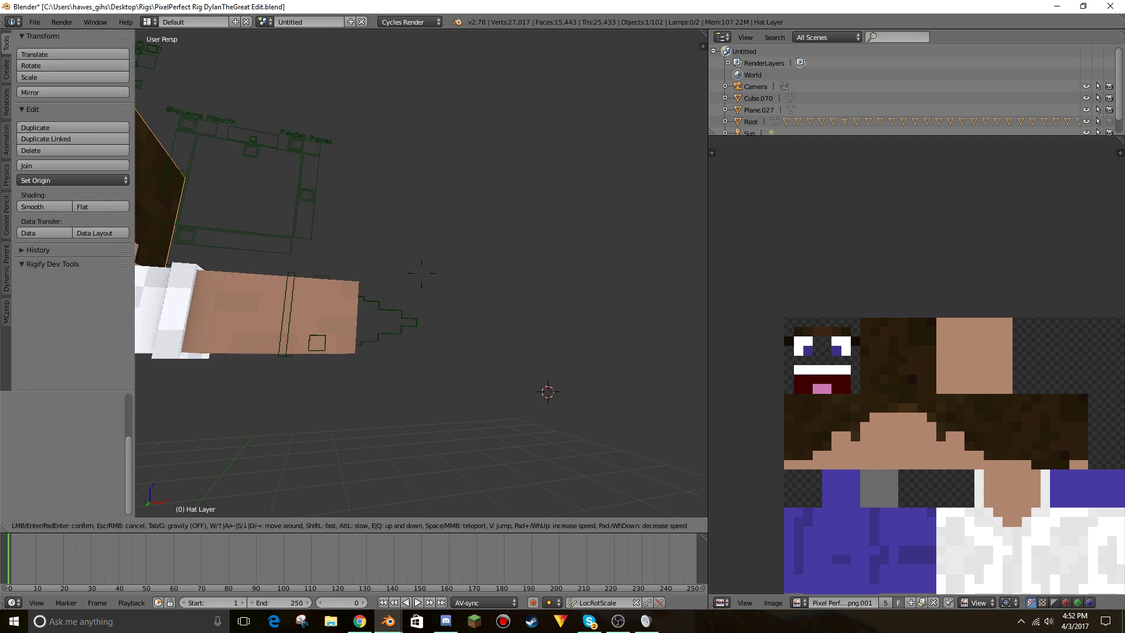
pyautogui.press('w')
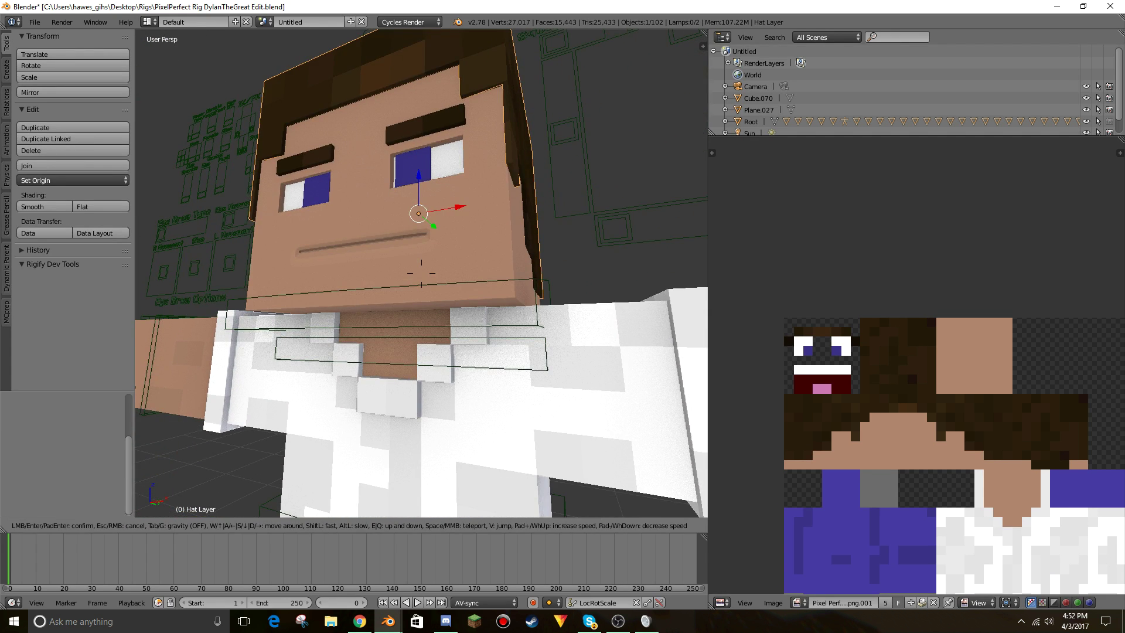
pyautogui.press('s')
pyautogui.click(421, 273)
# Enter Pose Mode on the Pixel Perfect Armature and try rotating the Head and Torso TopMain bones.
pyautogui.rightClick(443, 302)
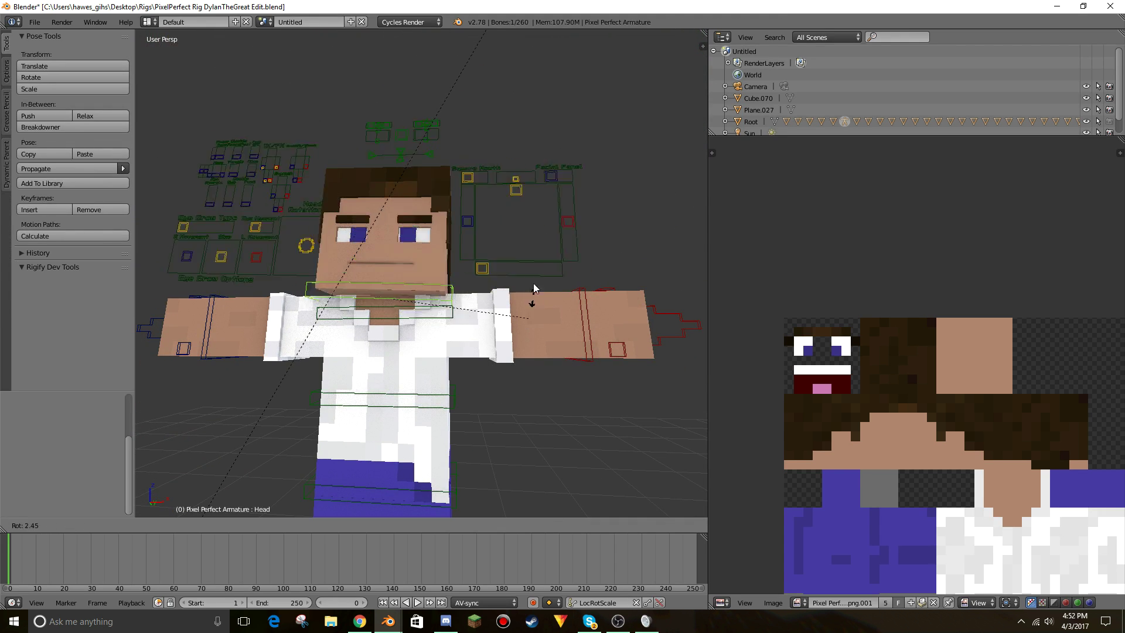
pyautogui.hotkey('ctrl', 'Tab')
pyautogui.rightClick(454, 324)
pyautogui.rightClick(450, 315)
pyautogui.hotkey('ctrl', 'Tab')
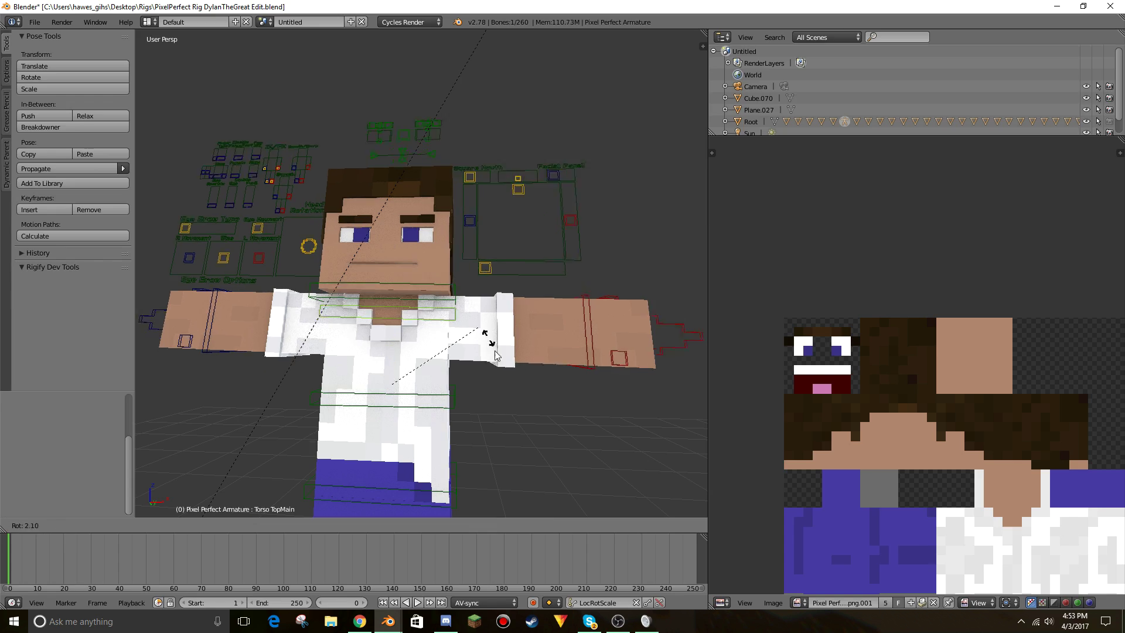
pyautogui.press('r')
pyautogui.rightClick(520, 346)
# Examine the whole character rig from several distances, ending on a close view of the face and its control panels.
pyautogui.scroll(-3, 514, 404)
pyautogui.scroll(8, 512, 399)
pyautogui.scroll(-8, 509, 392)
pyautogui.hotkey('shift', 'f')
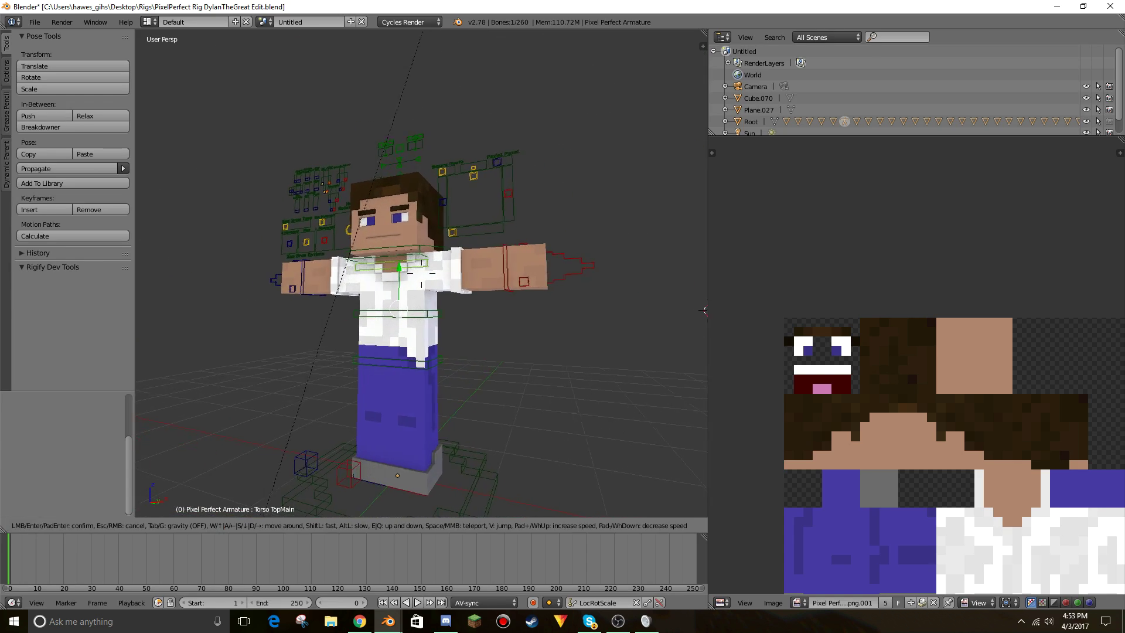
pyautogui.click(423, 277)
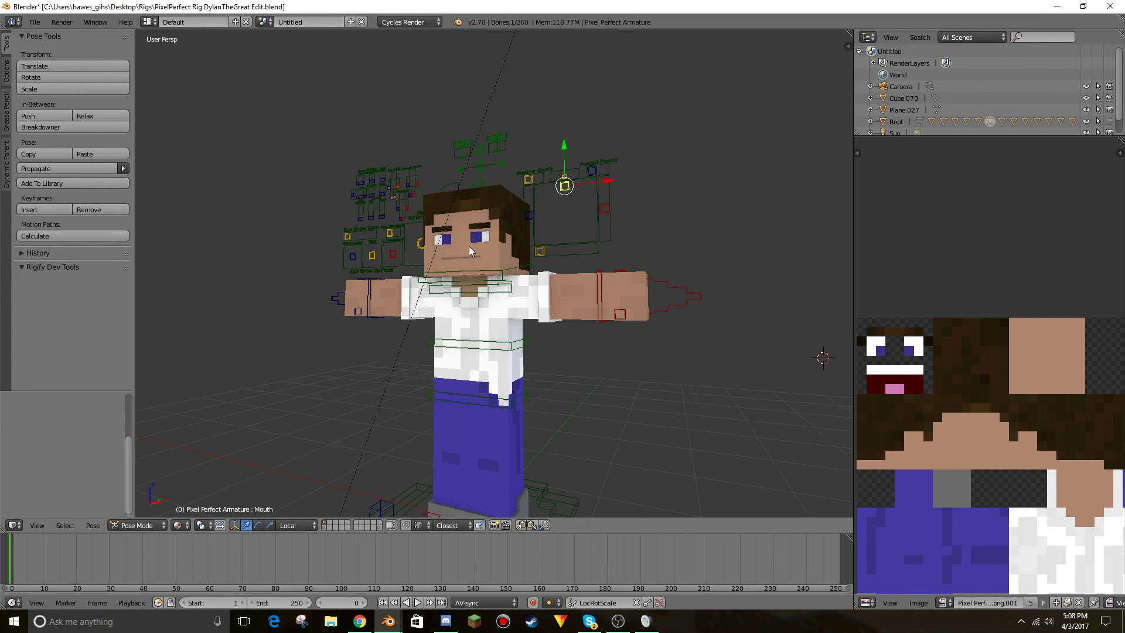
pyautogui.hotkey('shift', 'f')
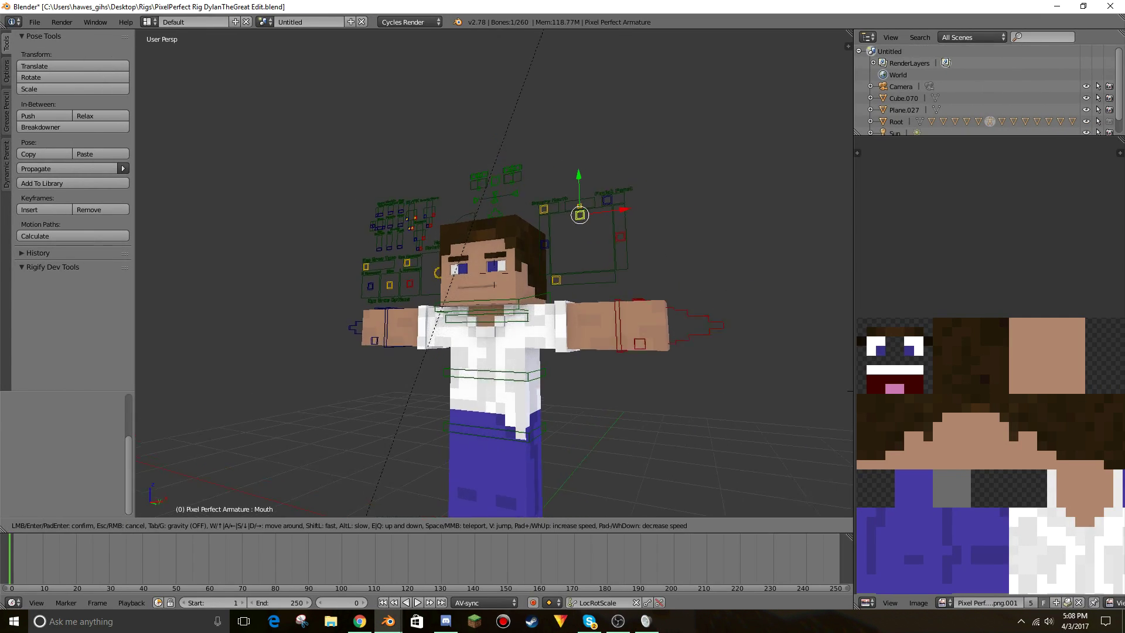
pyautogui.press('w')
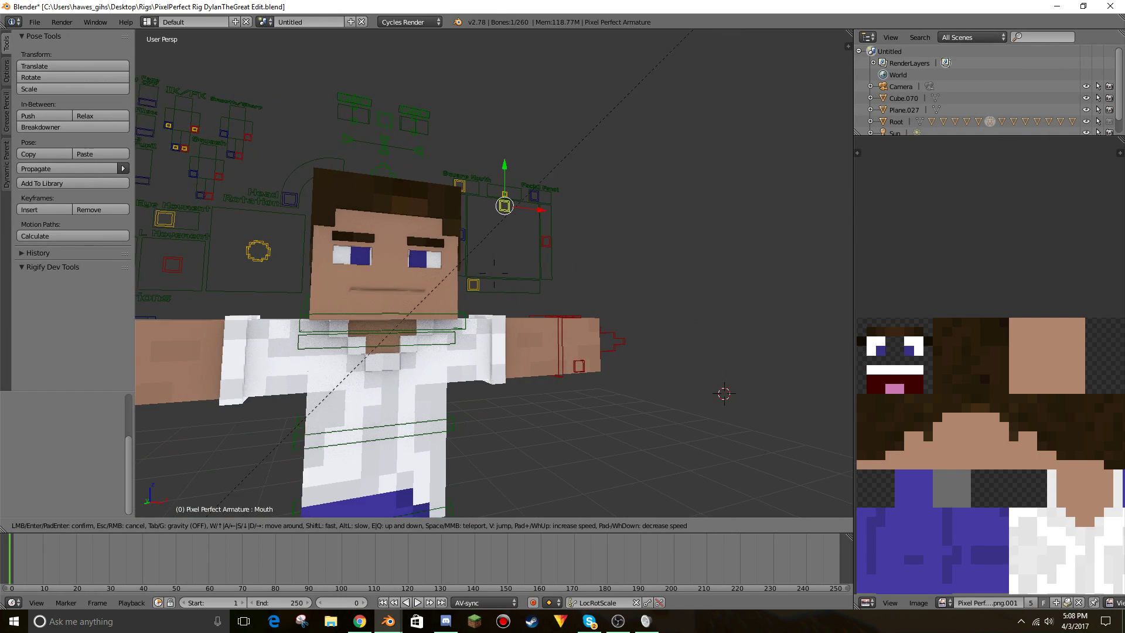
pyautogui.click(448, 191)
# Slide the SquareMouth control to the square setting and try opening the mouth with the Mouth control.
pyautogui.rightClick(450, 191)
pyautogui.press('g')
pyautogui.click(602, 211)
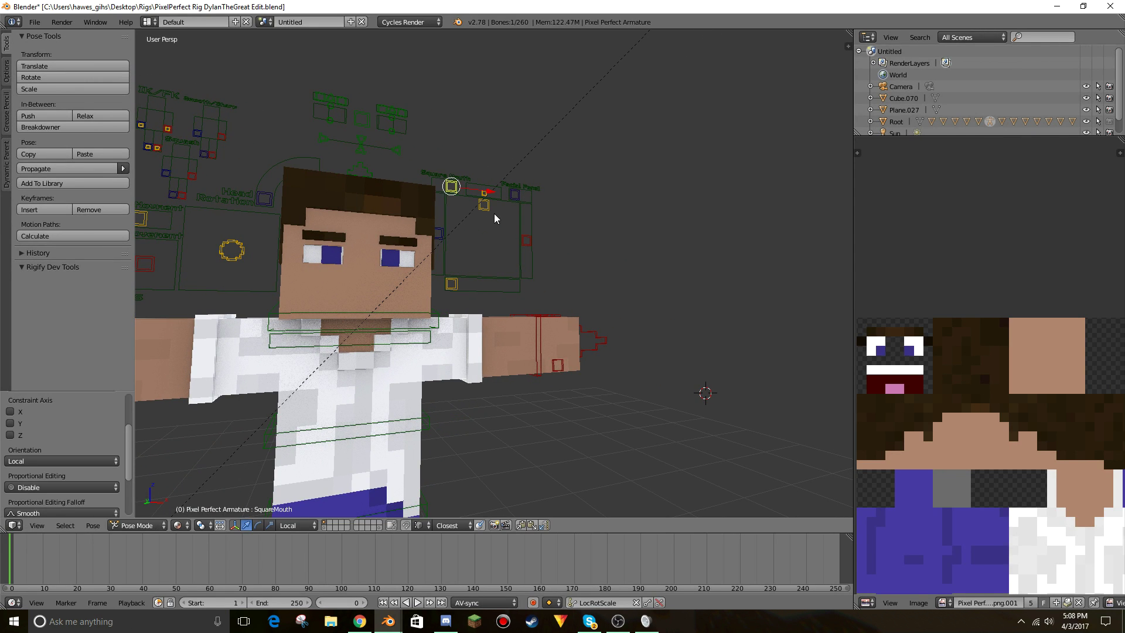
pyautogui.rightClick(491, 210)
pyautogui.press('g')
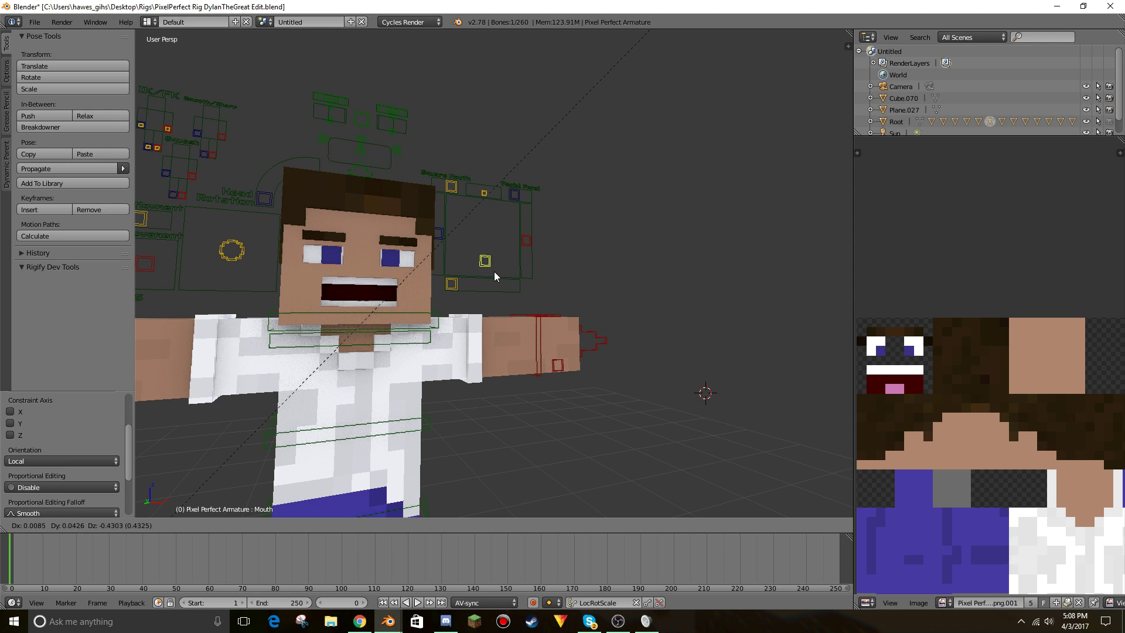
pyautogui.rightClick(521, 261)
# Slide the SquareMouth control back to the opposite end and lower the Mouth control to open the mouth.
pyautogui.rightClick(452, 186)
pyautogui.press('g')
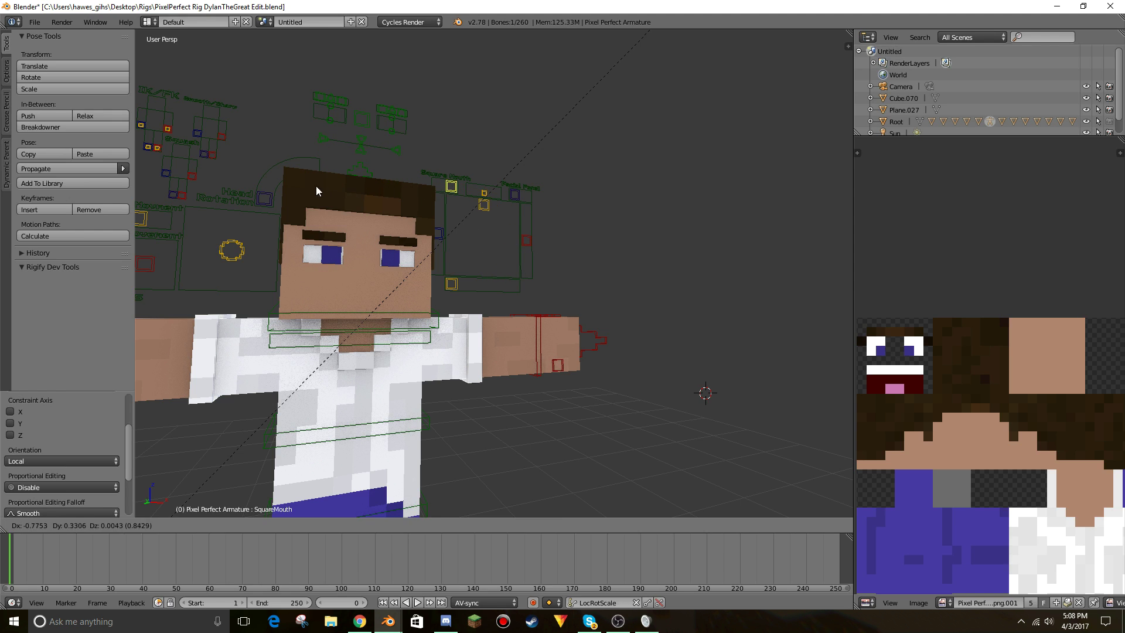
pyautogui.rightClick(297, 208)
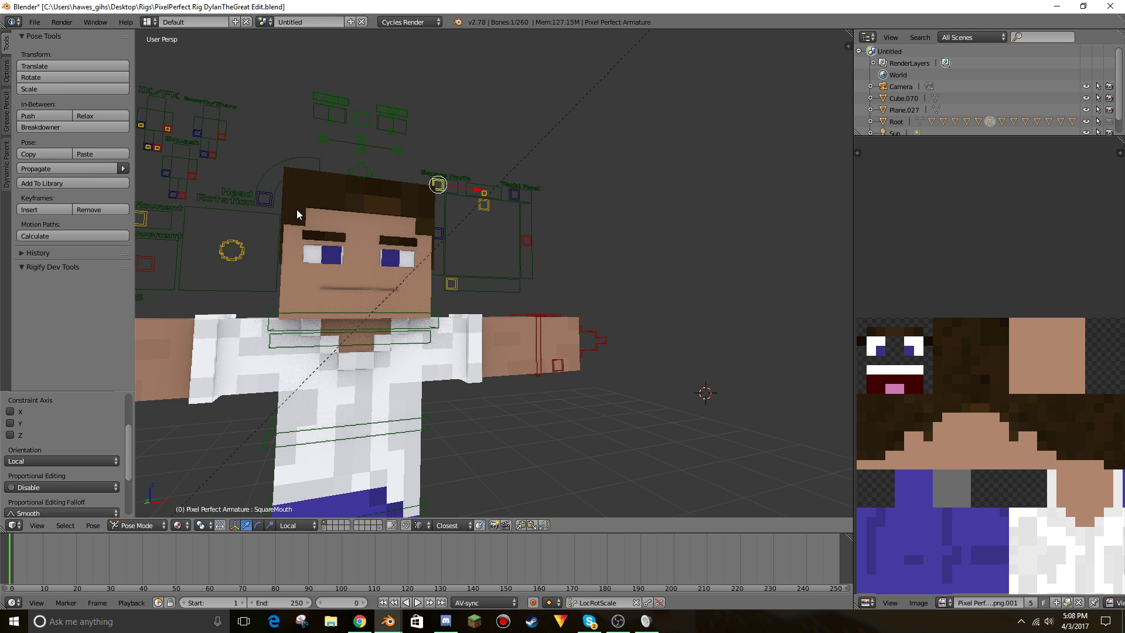
pyautogui.rightClick(488, 204)
pyautogui.press('g')
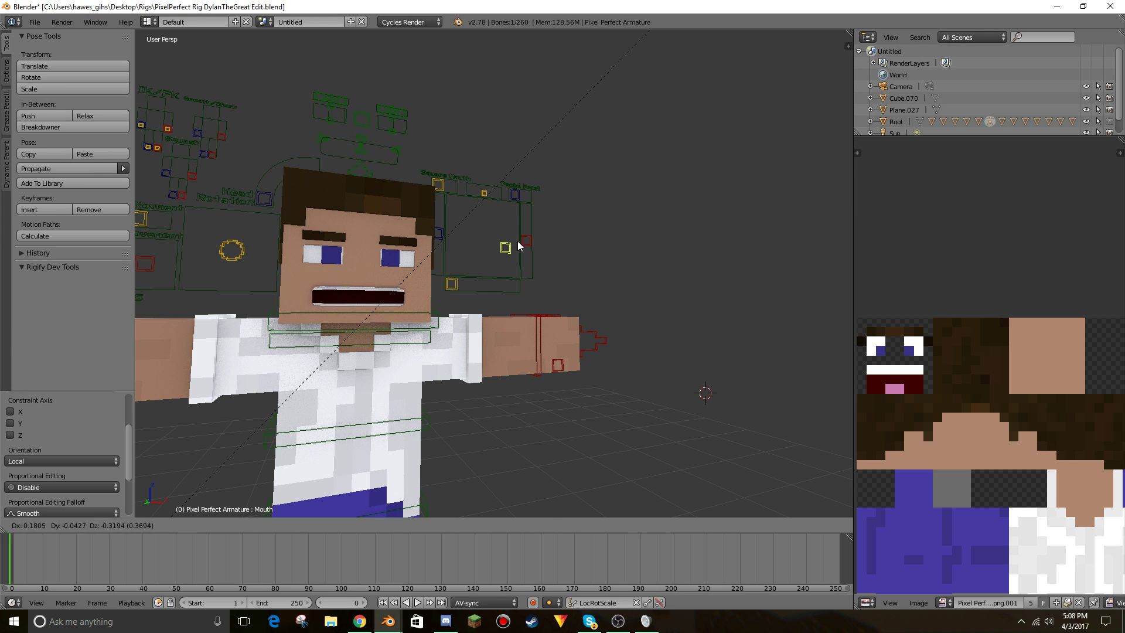
pyautogui.click(509, 258)
# Move the Mouth control around its panel to try several shapes, ending with the mouth wide open.
pyautogui.rightClick(525, 209)
pyautogui.rightClick(439, 195)
pyautogui.press('g')
pyautogui.click(509, 260)
pyautogui.rightClick(512, 261)
pyautogui.press('g')
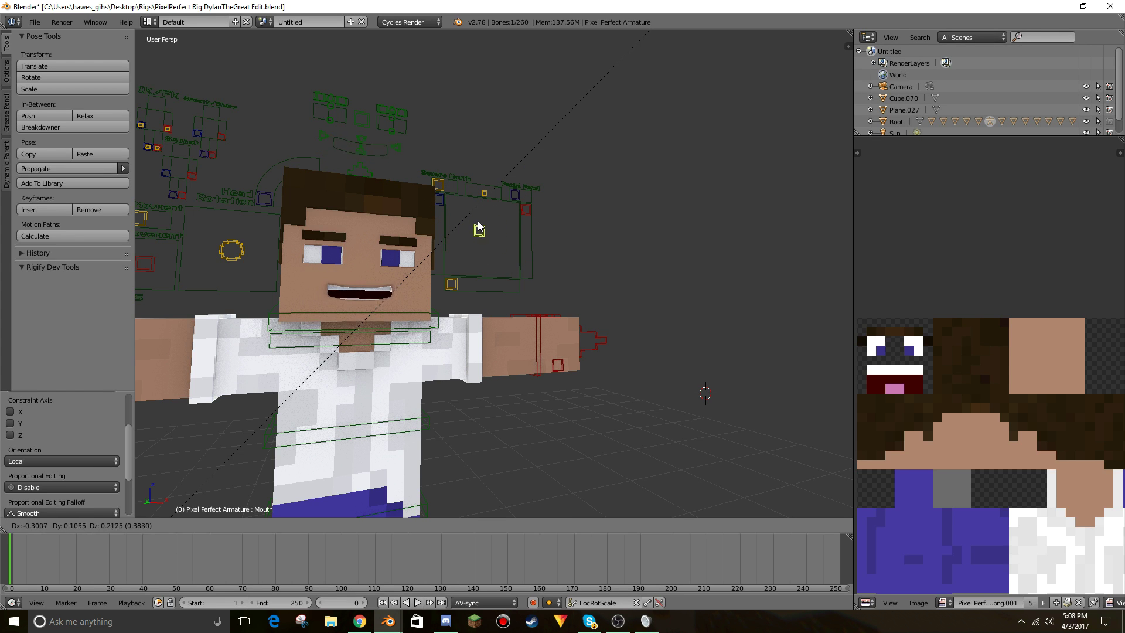
pyautogui.rightClick(505, 225)
# Lower both cheek controls beside the mouth panel to turn the mouth corners down.
pyautogui.rightClick(525, 211)
pyautogui.press('g')
pyautogui.click(520, 255)
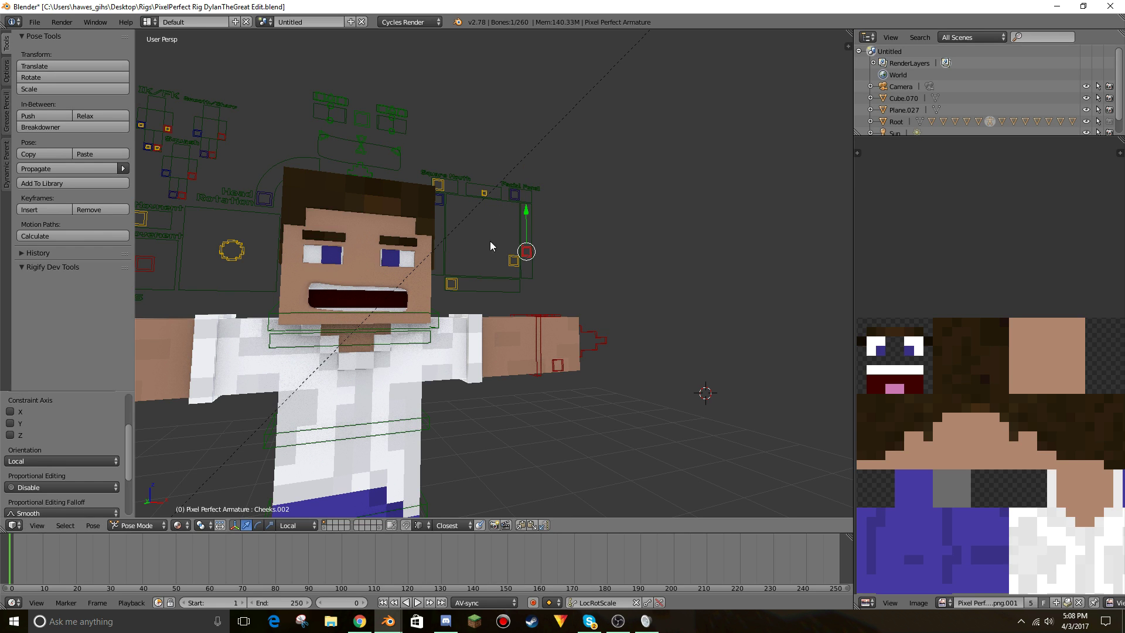
pyautogui.press('g')
pyautogui.click(446, 268)
# Slide the SquareMouth control toward the square setting and narrow the mouth with the Mouth control.
pyautogui.press('g')
pyautogui.click(549, 232)
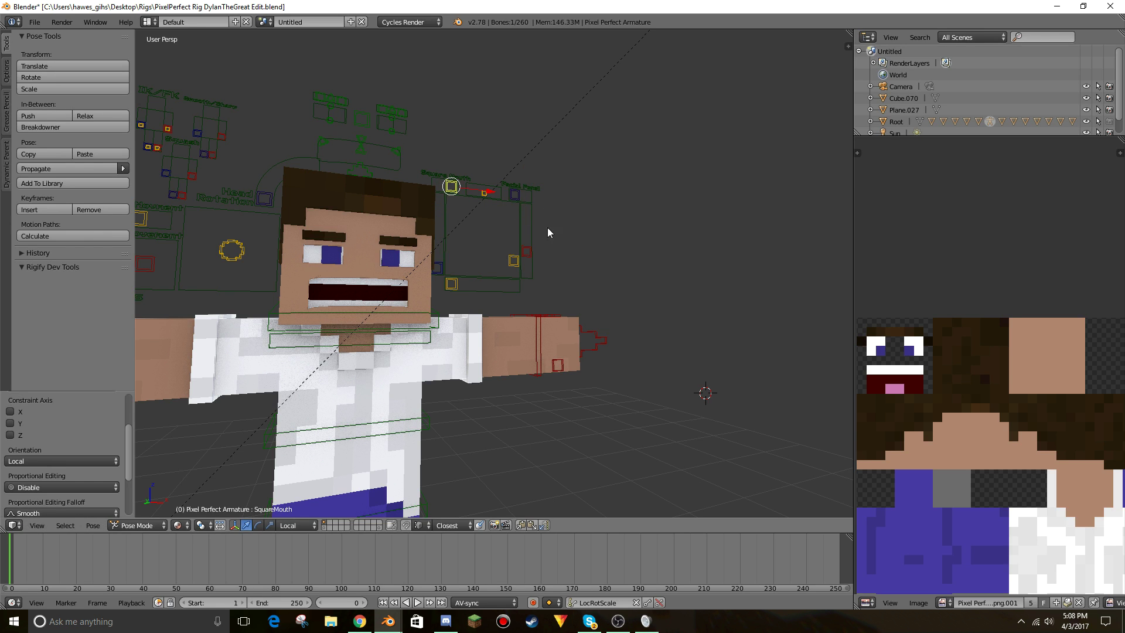
pyautogui.press('g')
pyautogui.click(483, 256)
# Try sliding the Cheeks control beneath the mouth panel to close the teeth together.
pyautogui.rightClick(457, 285)
pyautogui.press('g')
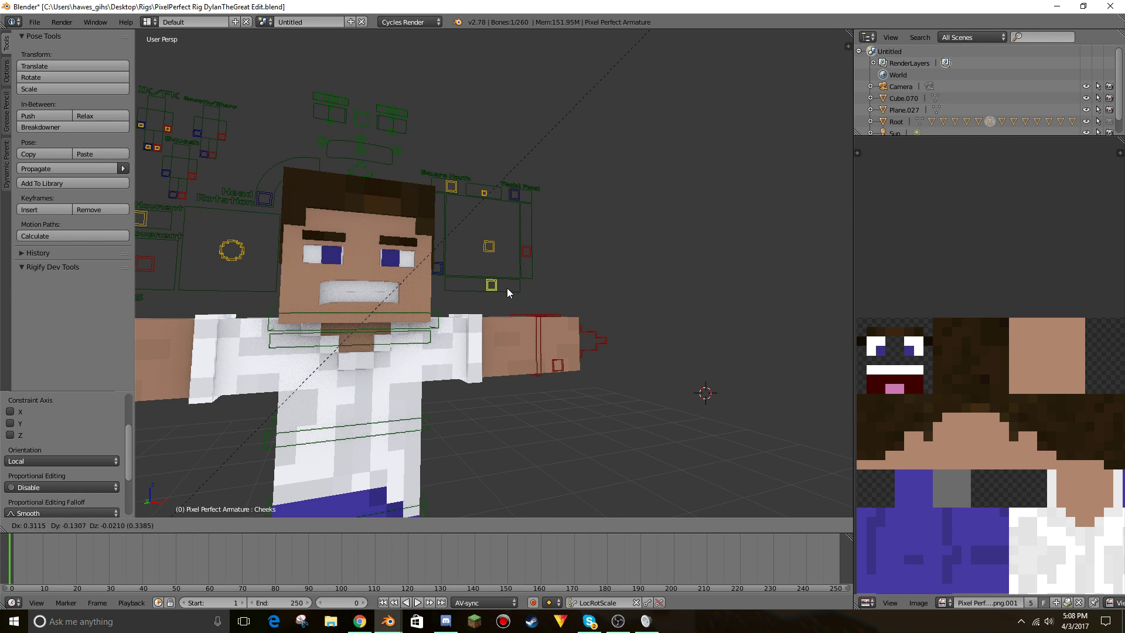
pyautogui.press('Escape')
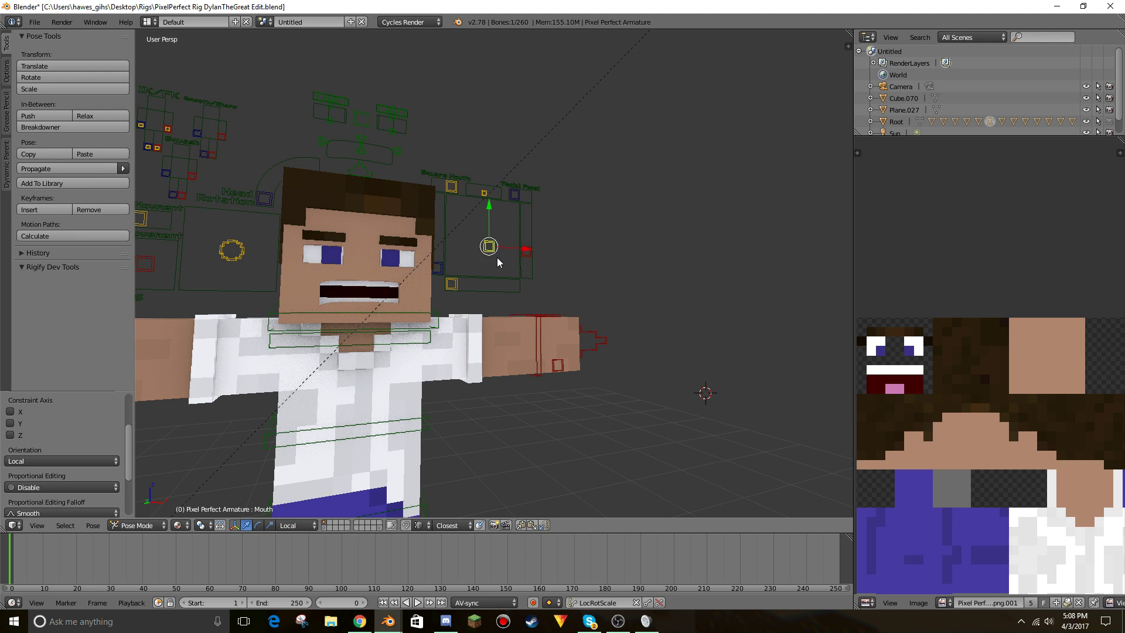
# Widen the open mouth with the Mouth control and slide SquareMouth back to the opposite end.
pyautogui.press('g')
pyautogui.click(525, 268)
pyautogui.rightClick(526, 271)
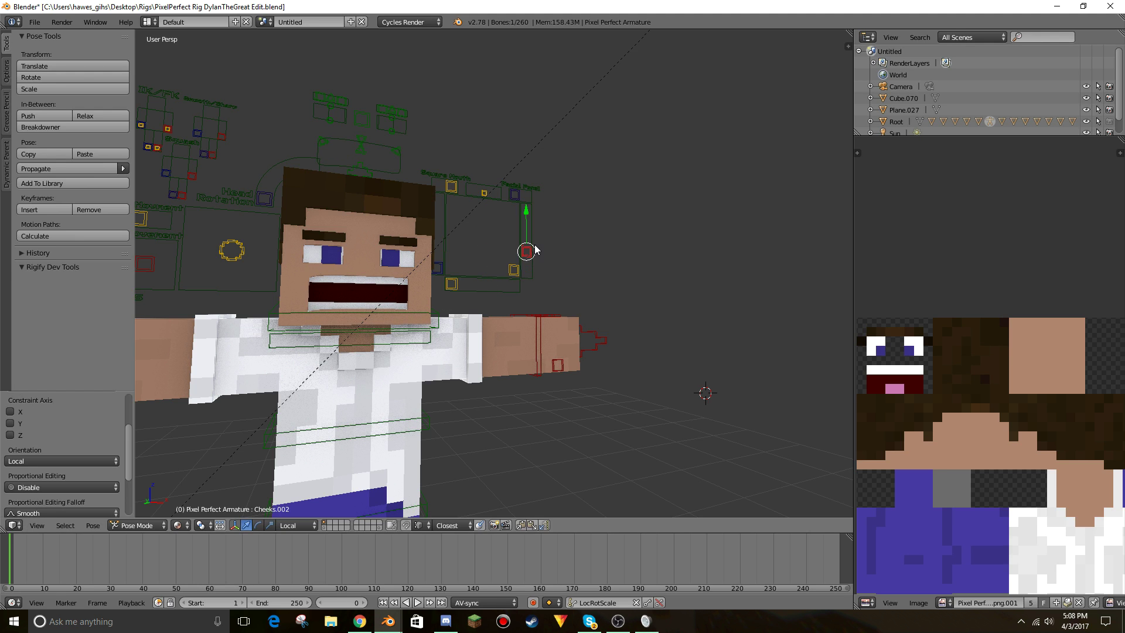
pyautogui.rightClick(454, 187)
pyautogui.press('g')
pyautogui.click(251, 196)
# Reshape the opening with the Mouth control and slide the Mouth Position control slightly to one side.
pyautogui.moveTo(509, 271); pyautogui.dragTo(497, 228, button='right')
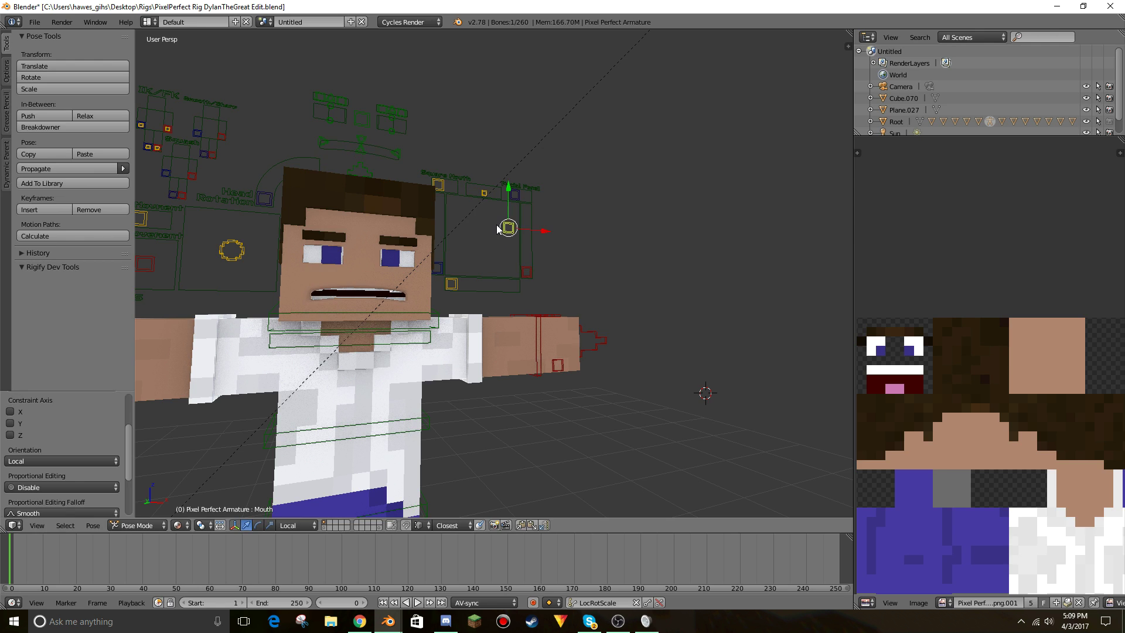
pyautogui.press('g')
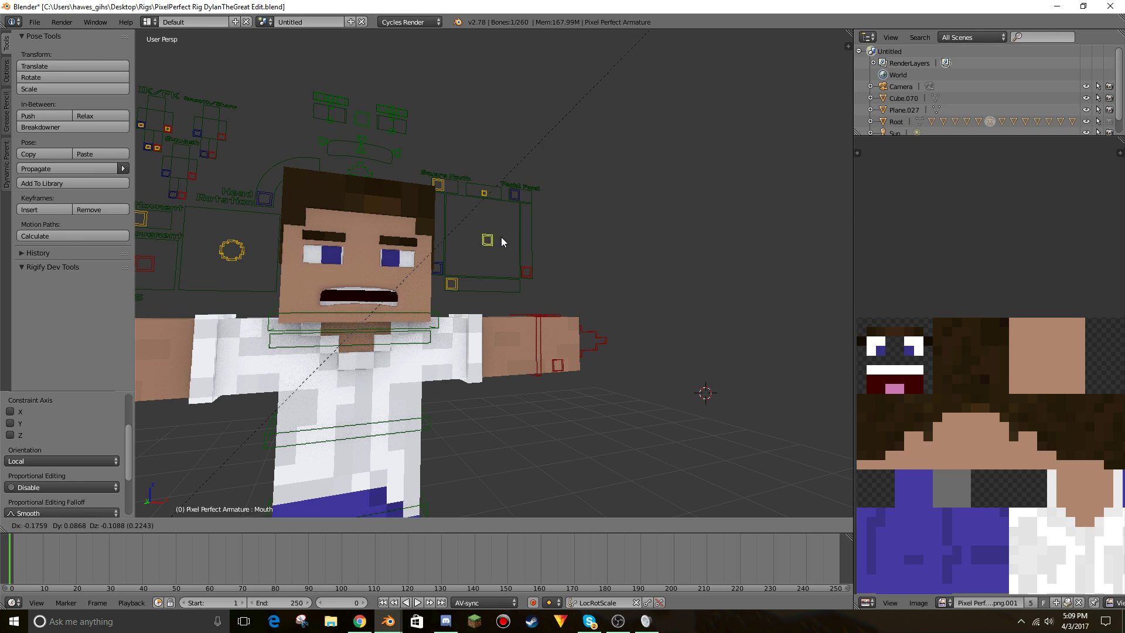
pyautogui.click(527, 246)
pyautogui.rightClick(484, 193)
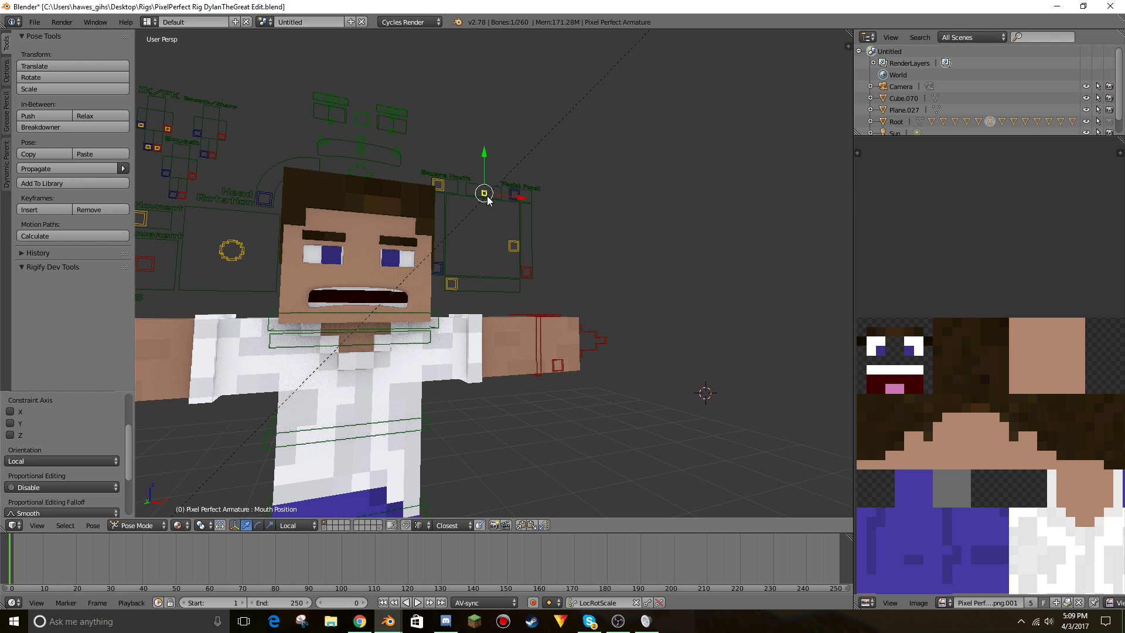
pyautogui.press('g')
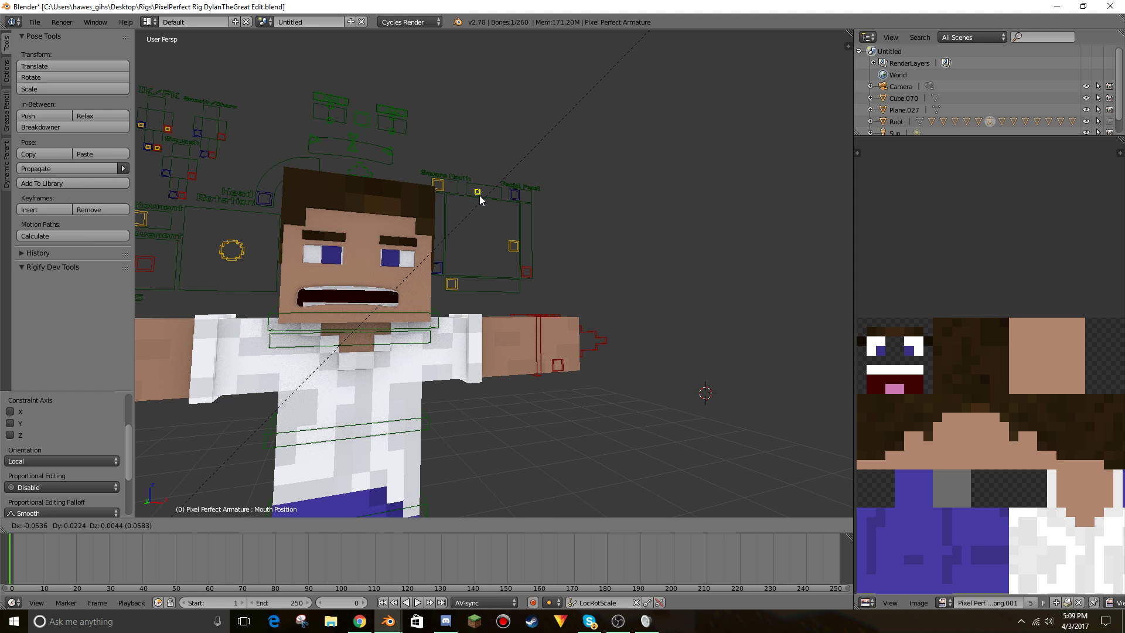
pyautogui.click(479, 195)
# Raise both cheek controls to form a smile and nearly close the lips with the Mouth control.
pyautogui.moveTo(525, 273); pyautogui.dragTo(523, 196, button='right')
pyautogui.moveTo(437, 267); pyautogui.dragTo(437, 199, button='right')
pyautogui.press('g')
pyautogui.click(470, 190)
pyautogui.moveTo(512, 253); pyautogui.dragTo(494, 213, button='right')
pyautogui.click(480, 217)
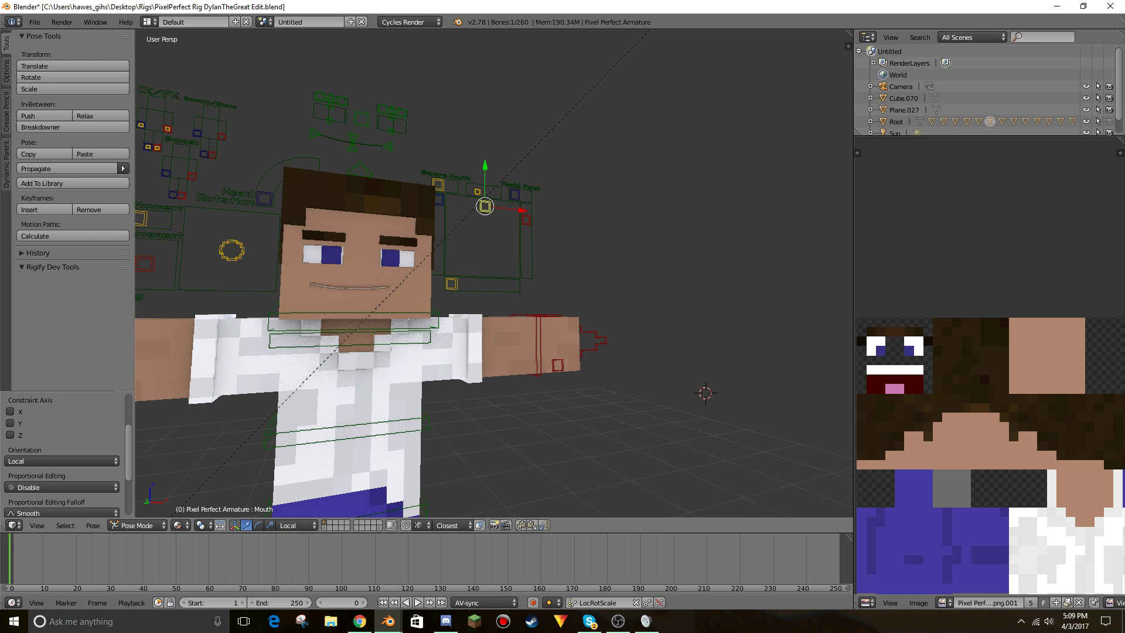
# Slide the Facial Panel control to bring the facial bone controls onto the character's face.
pyautogui.hotkey('shift', 'f')
pyautogui.press('s')
pyautogui.press('w')
pyautogui.click(551, 189)
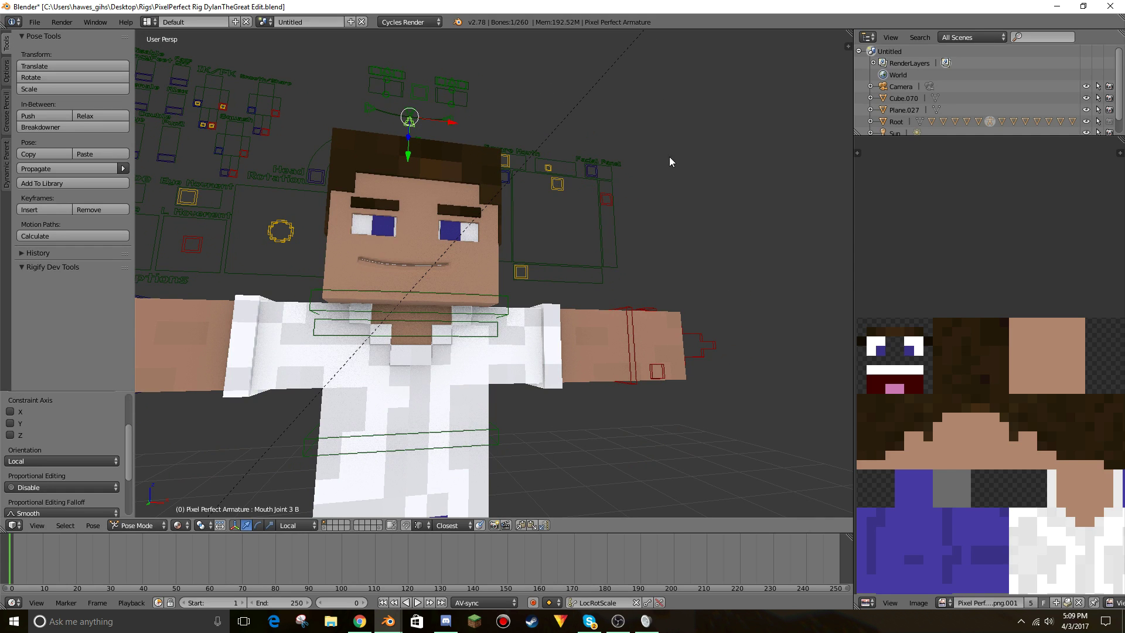
pyautogui.moveTo(579, 168); pyautogui.dragTo(820, 184, button='right')
# Move the Mouth Joint 3 B control down along its local Y axis to open the smile into a grin.
pyautogui.moveTo(396, 270); pyautogui.dragTo(391, 275, button='right')
pyautogui.press('g')
pyautogui.press('y')
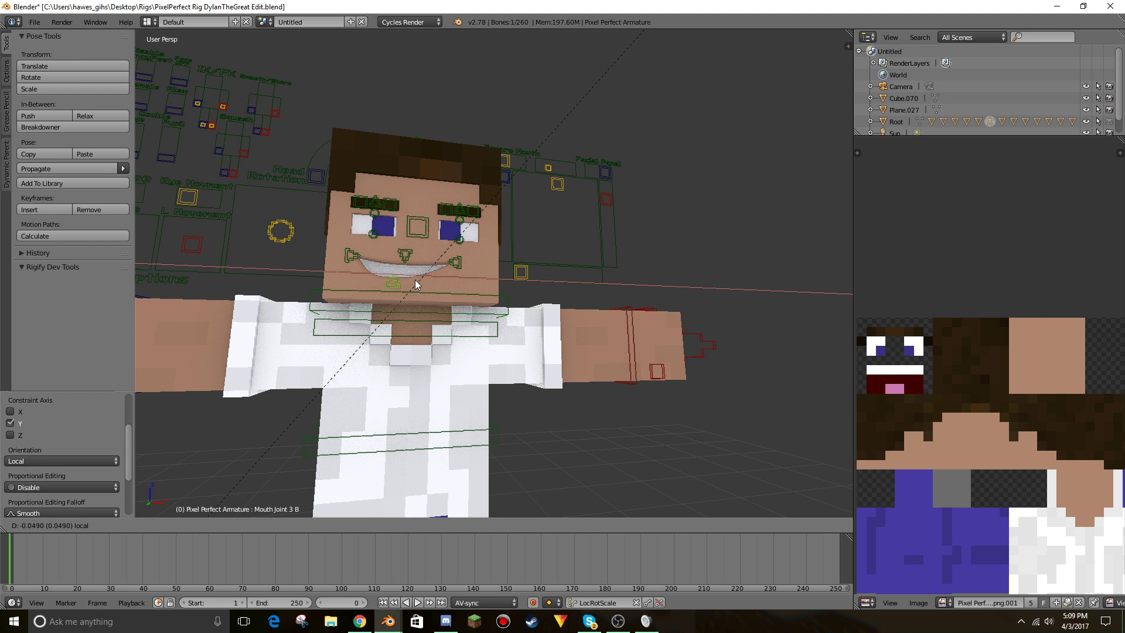
pyautogui.click(414, 285)
# Rotate the R Arm bone downward from the T-pose.
pyautogui.hotkey('shift', 'f')
pyautogui.press('s')
pyautogui.press('a')
pyautogui.click(494, 273)
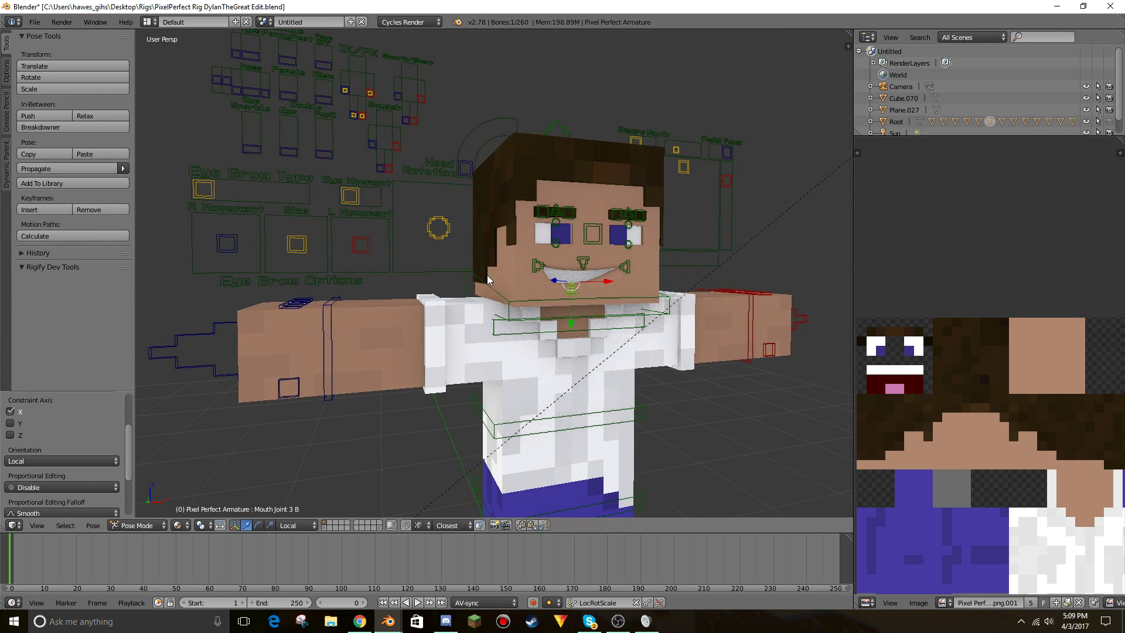
pyautogui.rightClick(476, 340)
pyautogui.hotkey('ctrl', 'Tab')
pyautogui.rightClick(437, 361)
pyautogui.press('r')
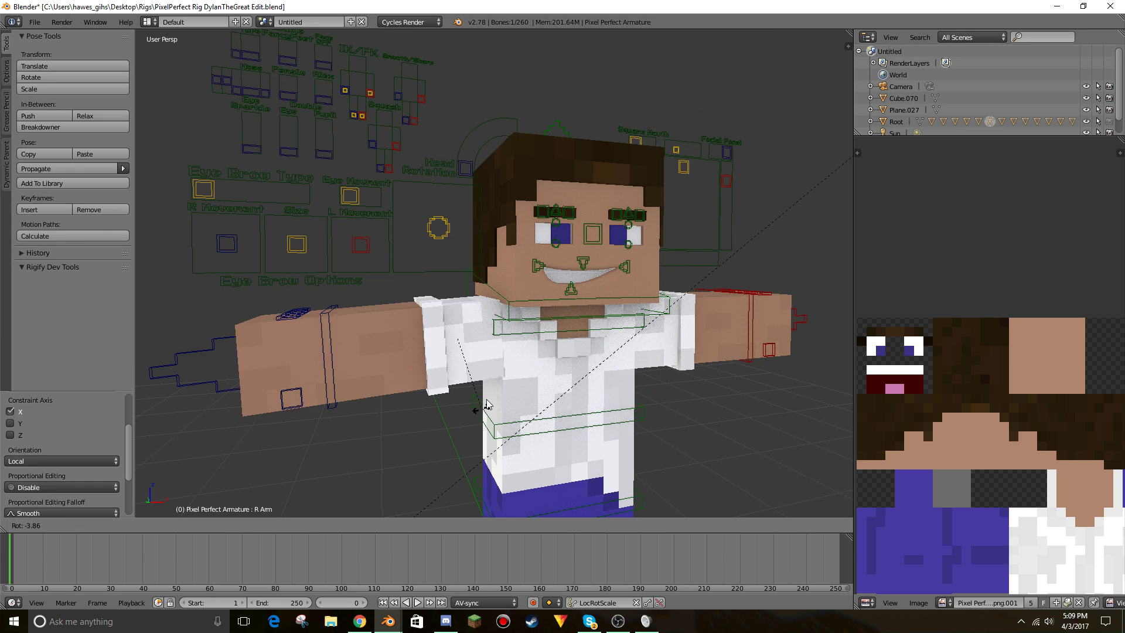
pyautogui.click(545, 287)
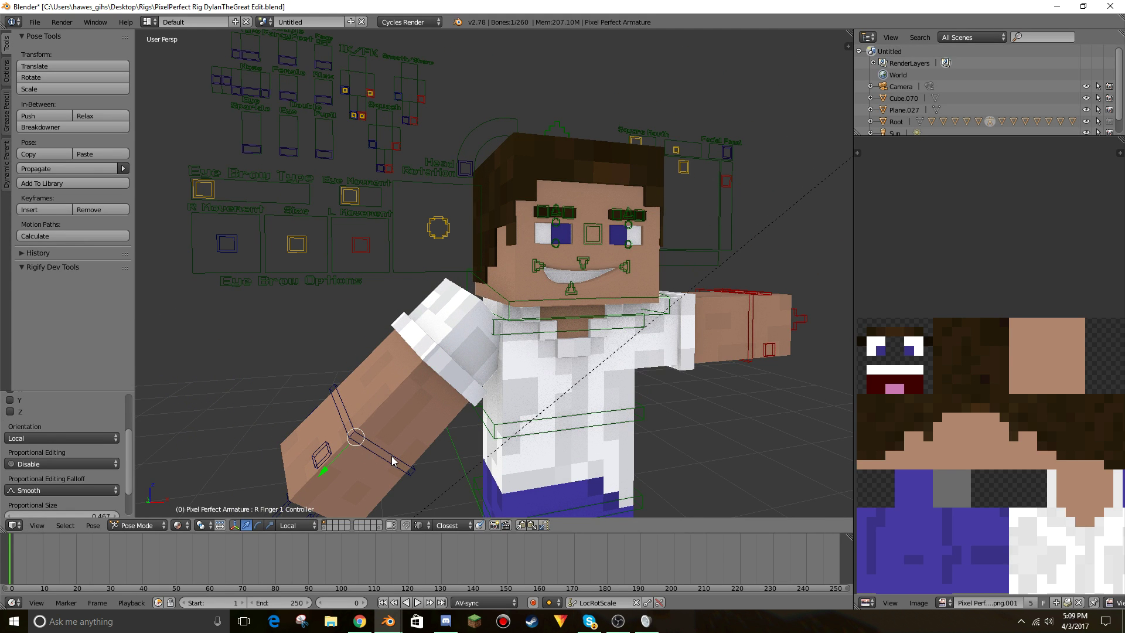
# Bend the right elbow and rotate the R Arm bone to bring the forearm in front of the body.
pyautogui.press('r')
pyautogui.click(479, 434)
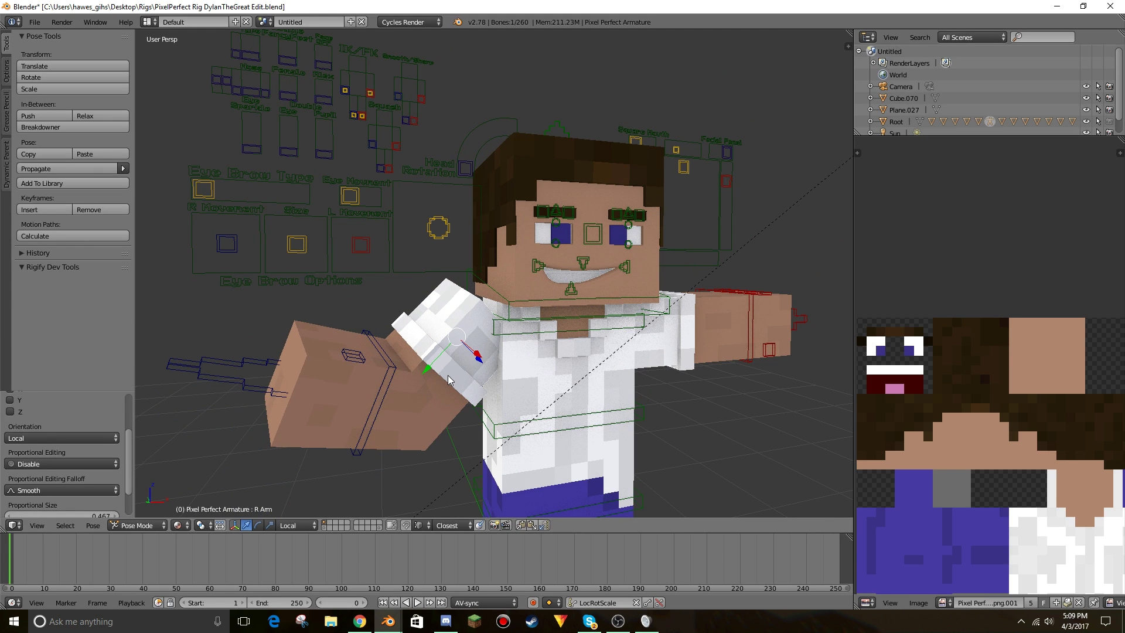
pyautogui.press('r')
pyautogui.click(484, 443)
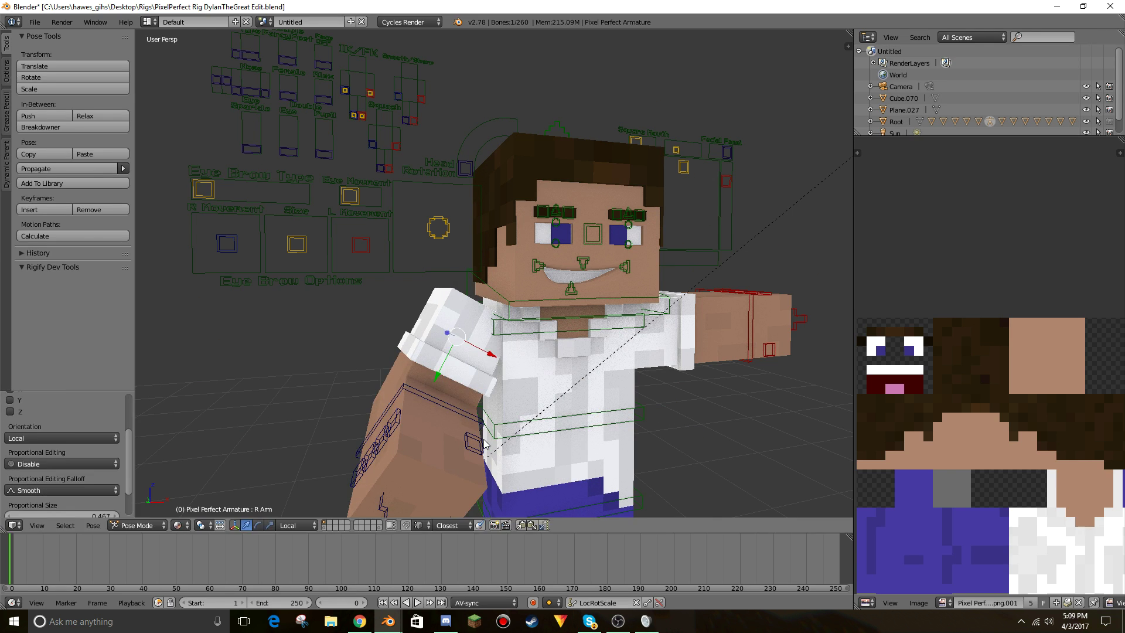
pyautogui.press('r')
pyautogui.click(499, 443)
# Rotate the L Arm bone down from the T-pose toward the body.
pyautogui.rightClick(681, 353)
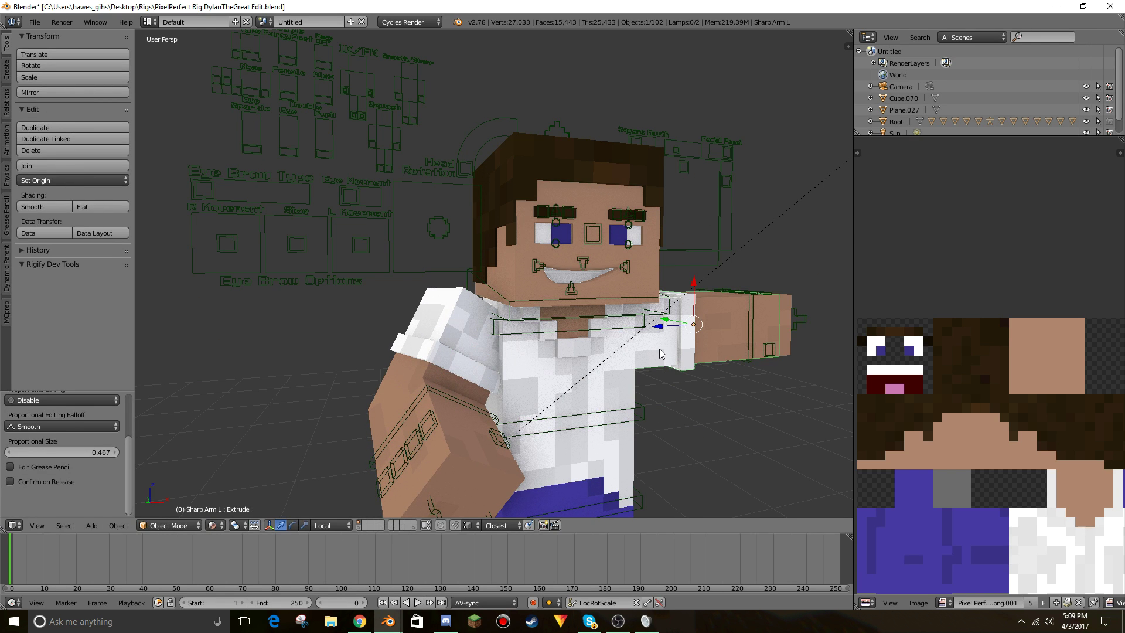
pyautogui.rightClick(697, 343)
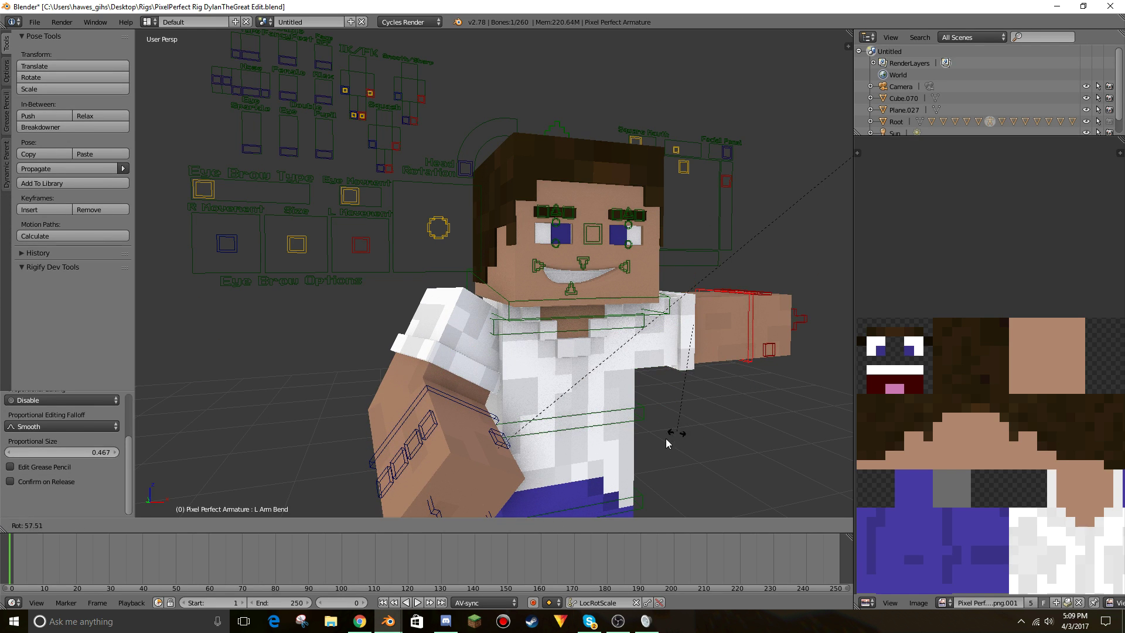
pyautogui.rightClick(652, 339)
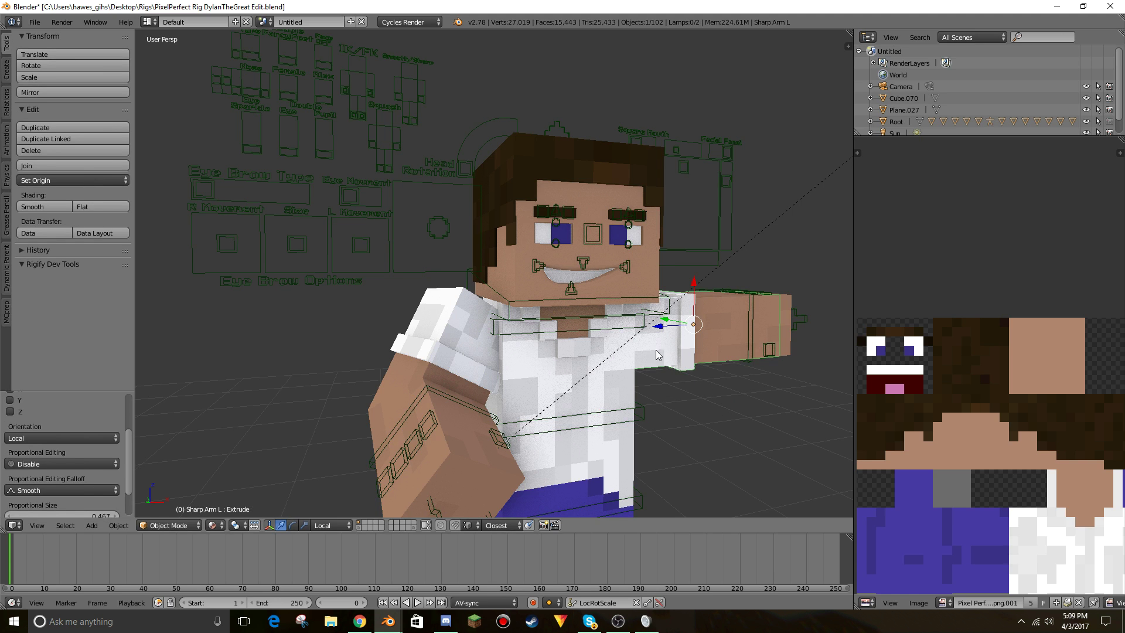
pyautogui.moveTo(691, 313); pyautogui.dragTo(603, 372, button='middle')
pyautogui.rightClick(437, 422)
pyautogui.press('r')
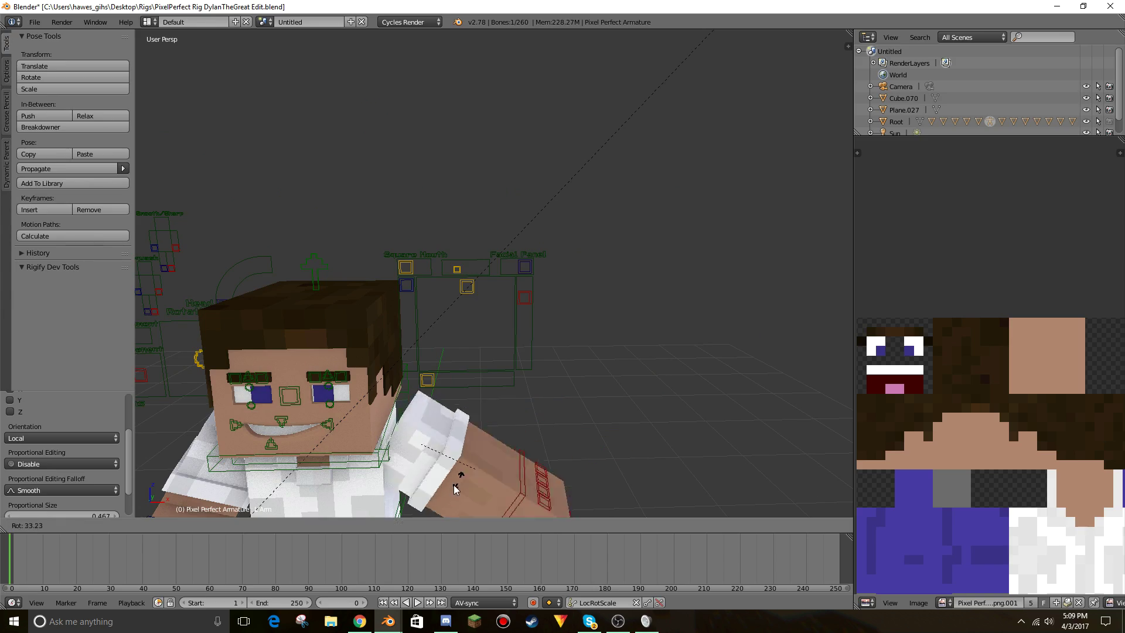
pyautogui.click(439, 492)
# Refine the lowered left arm with a free trackball rotation and an added rotation of its lower part.
pyautogui.hotkey('shift', 'f')
pyautogui.press('w')
pyautogui.press('q')
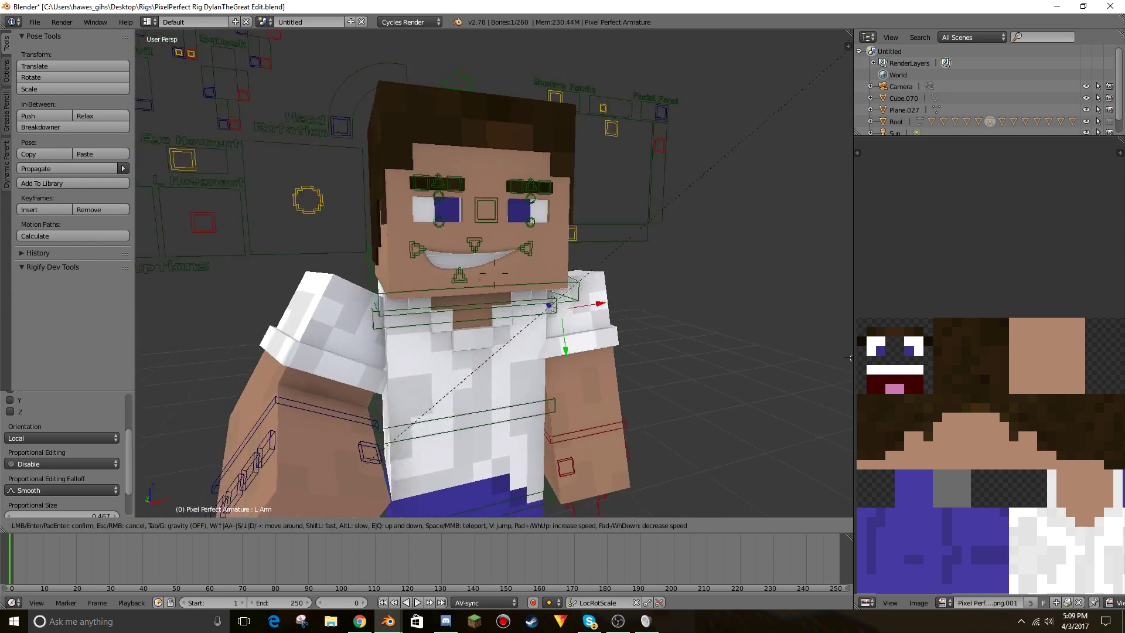
pyautogui.click(494, 273)
pyautogui.press('r')
pyautogui.press('r')
pyautogui.click(500, 364)
pyautogui.rightClick(501, 364)
pyautogui.press('r')
pyautogui.click(475, 409)
# Rotate the L Arm bone freely so the upper arm angles away from the torso.
pyautogui.rightClick(496, 285)
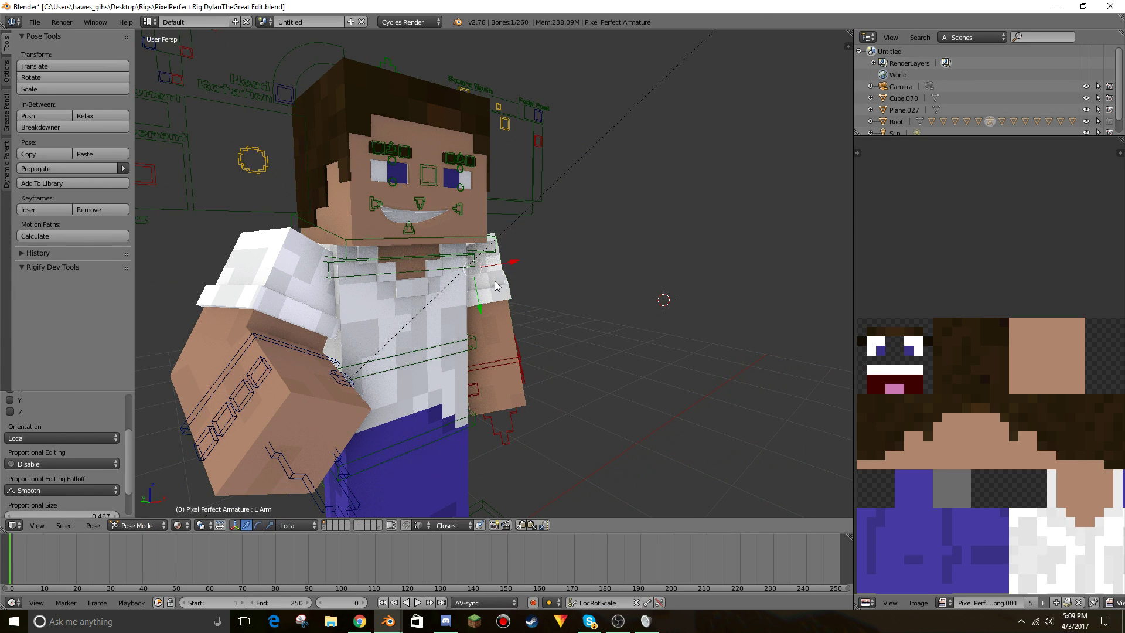
pyautogui.press('r')
pyautogui.press('r')
pyautogui.click(512, 336)
# Rotate the L Arm Bend bone to bend the left elbow and turn the forearm toward the waist.
pyautogui.rightClick(519, 359)
pyautogui.press('r')
pyautogui.press('r')
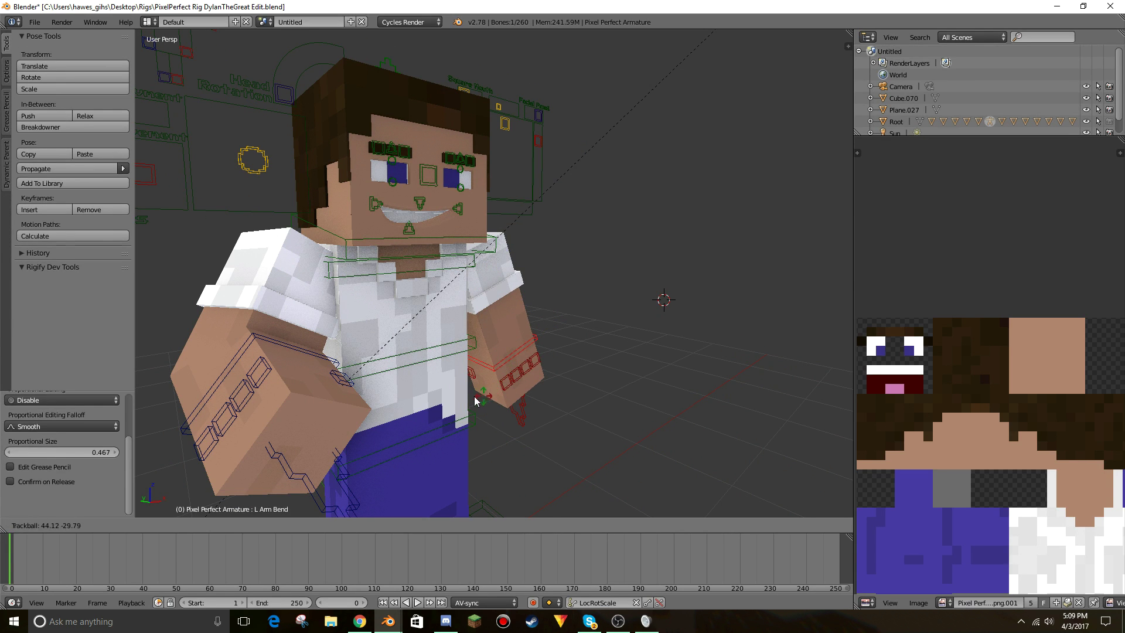
pyautogui.rightClick(561, 247)
pyautogui.press('r')
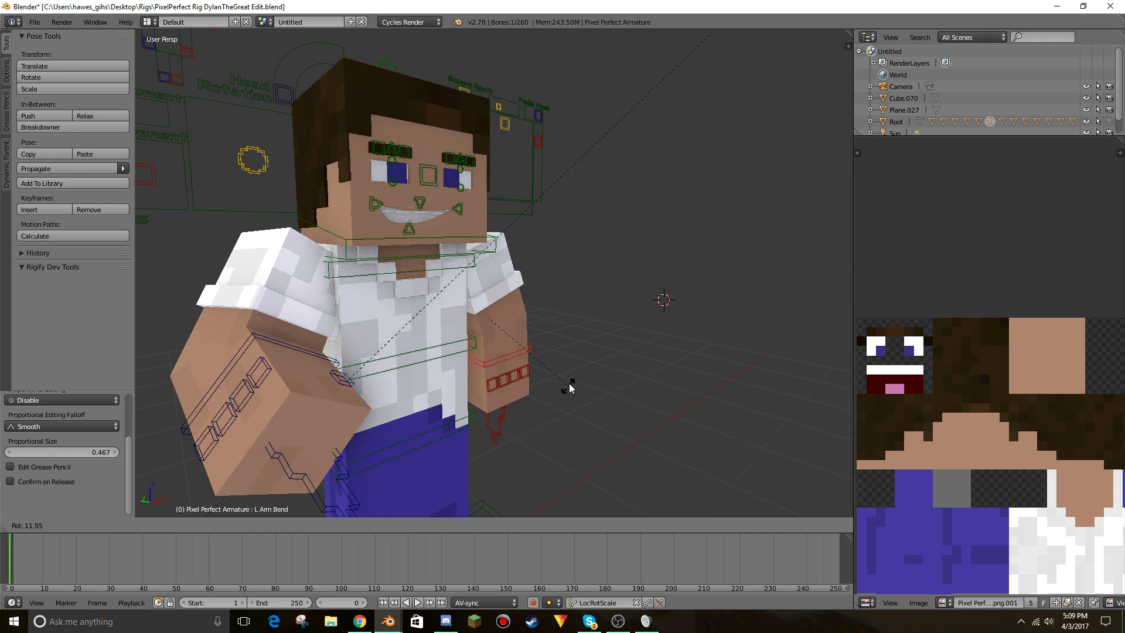
pyautogui.click(537, 311)
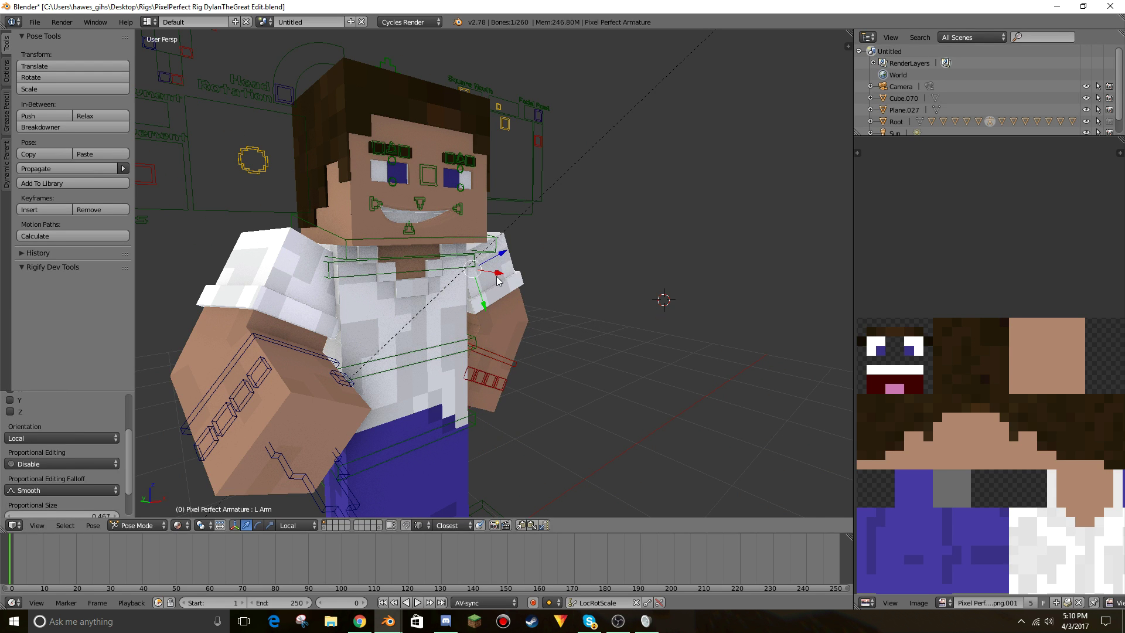
# Rotate the left arm outward and raise its forearm up beside the head.
pyautogui.press('r')
pyautogui.click(553, 310)
pyautogui.press('r')
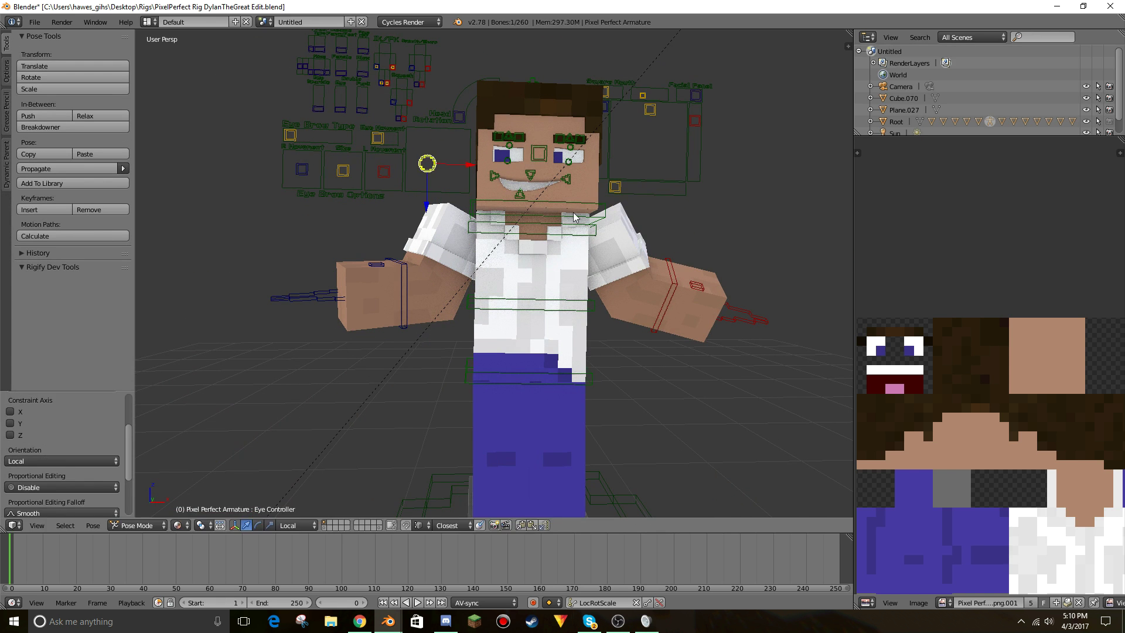
pyautogui.press('r')
pyautogui.click(648, 202)
# Rotate the R Arm bone to extend the arm outward and twist R Arm Wrist around its local X axis.
pyautogui.rightClick(530, 232)
pyautogui.press('r')
pyautogui.rightClick(437, 252)
pyautogui.press('r')
pyautogui.click(375, 281)
pyautogui.press('r')
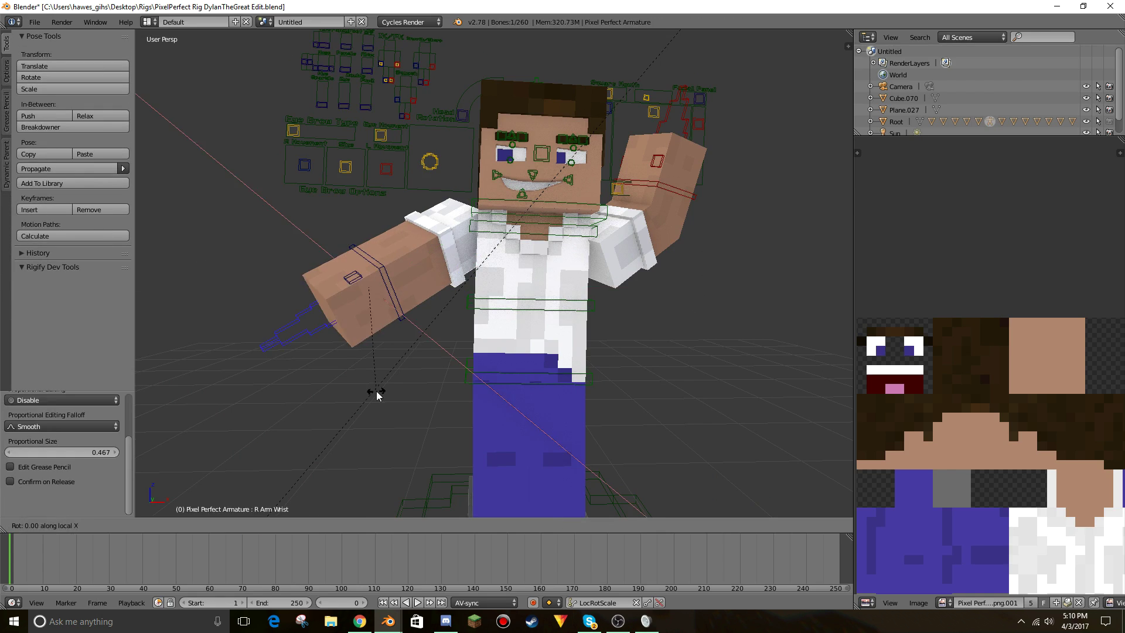
pyautogui.press('r')
pyautogui.click(353, 275)
# Rotate the raised left forearm further to shape the waving pose.
pyautogui.rightClick(673, 188)
pyautogui.press('r')
pyautogui.click(746, 184)
pyautogui.press('r')
pyautogui.click(585, 360)
# Rotate the R Arm bone to adjust how the right arm is held out from the leaning torso.
pyautogui.rightClick(419, 240)
pyautogui.press('r')
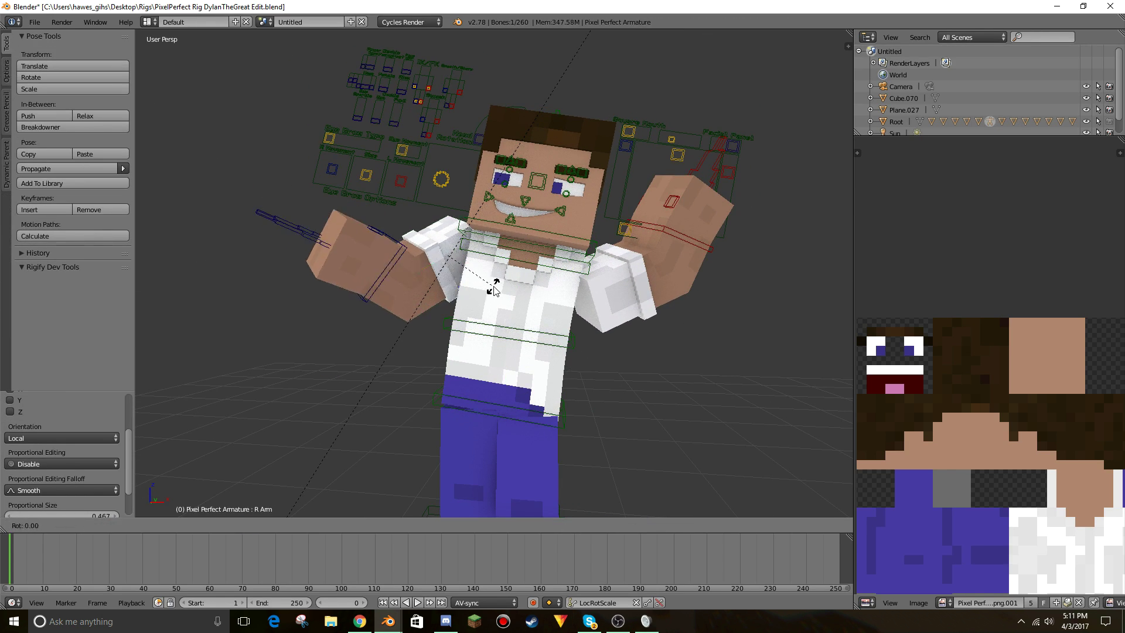
pyautogui.click(486, 272)
# Move the Left Leg IK control to place the left foot out to the side.
pyautogui.scroll(-4, 515, 352)
pyautogui.rightClick(518, 469)
pyautogui.scroll(4, 531, 410)
pyautogui.press('g')
pyautogui.moveTo(532, 472); pyautogui.dragTo(484, 467, button='middle')
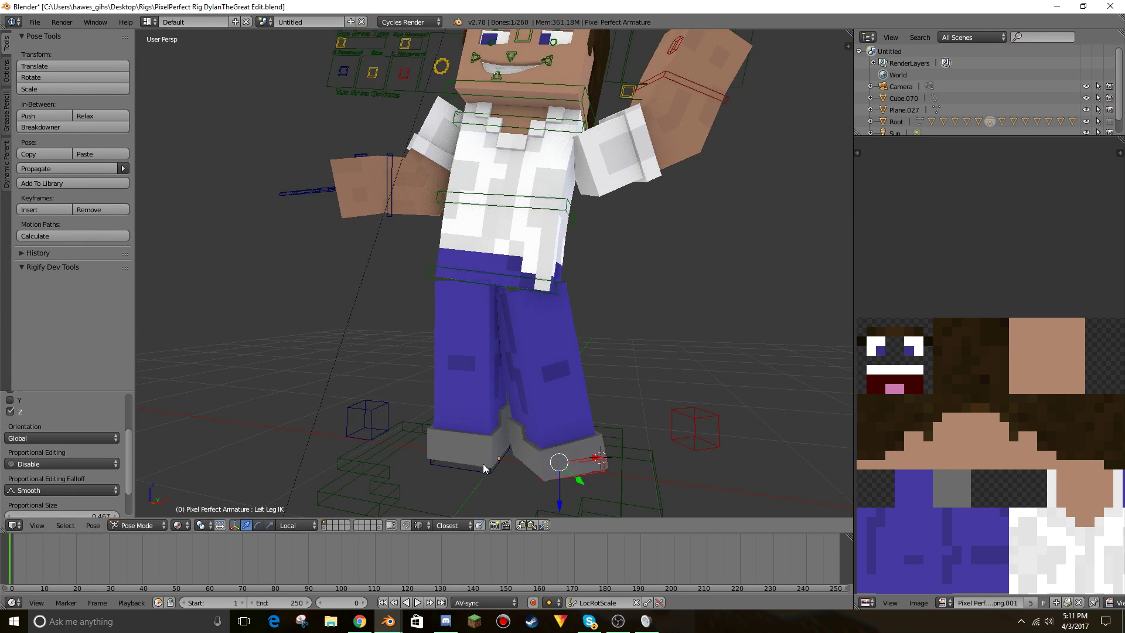
# Move the torso control along the Y axis to shift the body's stance.
pyautogui.rightClick(515, 225)
pyautogui.press('g')
pyautogui.press('y')
pyautogui.press('y')
pyautogui.click(572, 346)
# Reposition the Mouth control in its panel to adjust the grin.
pyautogui.scroll(-4, 572, 346)
pyautogui.moveTo(573, 346); pyautogui.dragTo(598, 322, button='middle')
pyautogui.scroll(4, 600, 293)
pyautogui.rightClick(599, 264)
pyautogui.press('g')
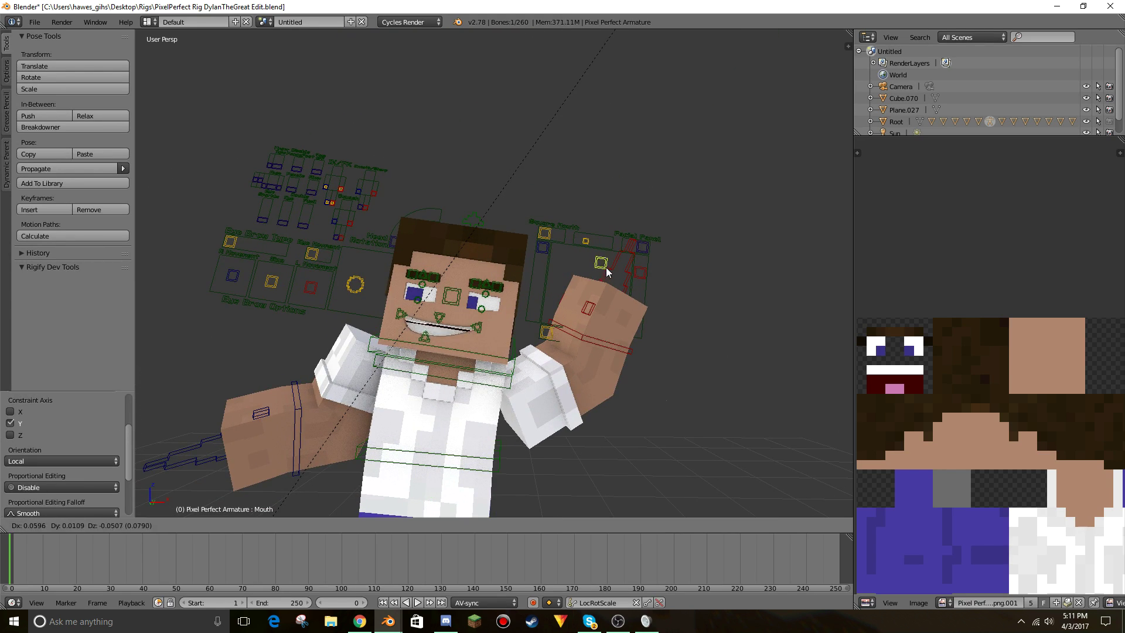
pyautogui.click(582, 242)
# Move the Eye Controller to redirect the gaze and raise the eyebrow with the R Eye Brow control.
pyautogui.scroll(-3, 583, 242)
pyautogui.moveTo(583, 241); pyautogui.dragTo(494, 273, button='middle')
pyautogui.rightClick(522, 210)
pyautogui.rightClick(378, 164)
pyautogui.press('g')
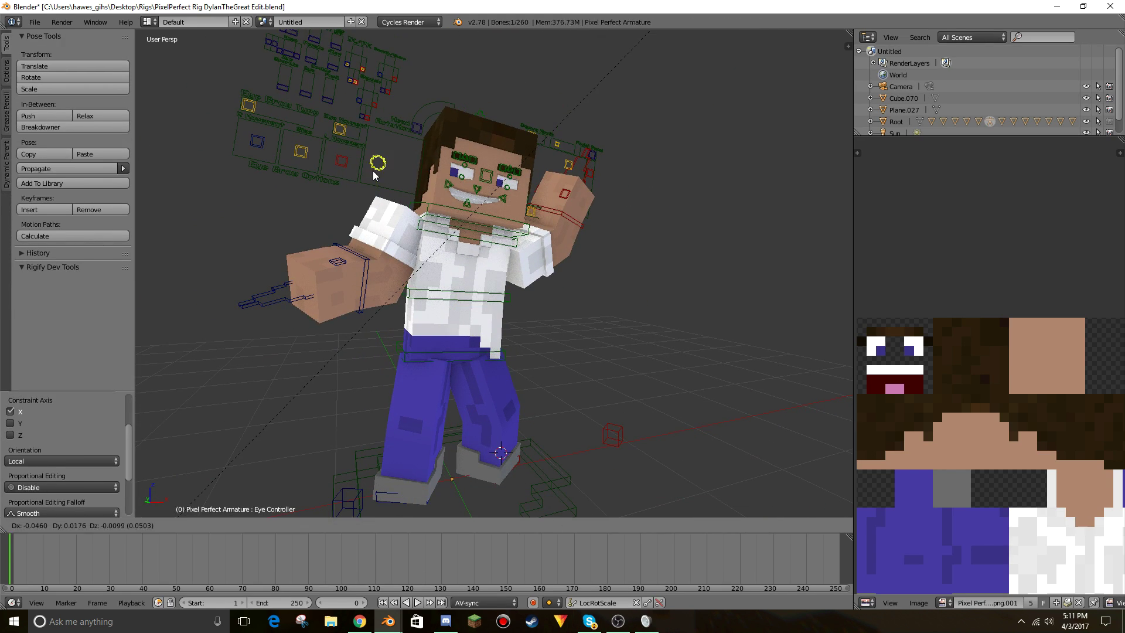
pyautogui.rightClick(256, 141)
pyautogui.press('g')
pyautogui.click(253, 138)
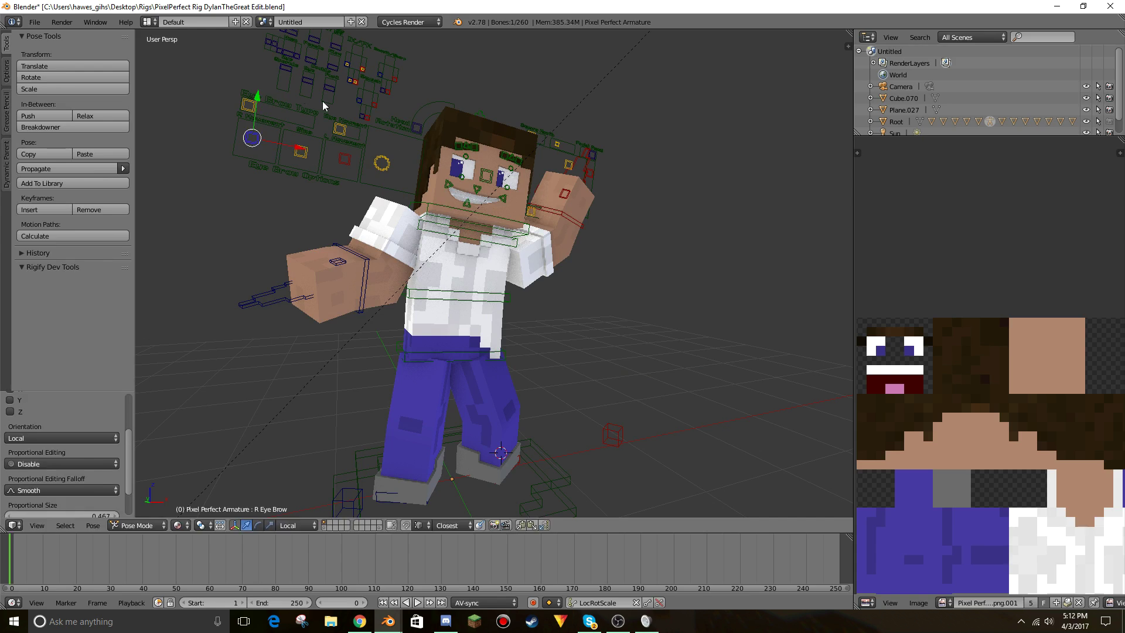
# Try moving one of the small sliders in the settings panels above the eyebrow controls.
pyautogui.rightClick(311, 60)
pyautogui.press('g')
pyautogui.rightClick(322, 55)
pyautogui.rightClick(332, 68)
pyautogui.keyDown('shift'); pyautogui.moveTo(291, 63); pyautogui.dragTo(419, 264, button='middle'); pyautogui.keyUp('shift')
pyautogui.scroll(4, 419, 263)
pyautogui.scroll(-3, 422, 234)
pyautogui.rightClick(439, 197)
# Switch to the camera view, select the camera and fly it to frame the whole posed character.
pyautogui.scroll(-2, 439, 202)
pyautogui.press('KP_0')
pyautogui.rightClick(436, 418)
pyautogui.hotkey('shift', 'f')
pyautogui.click(494, 273)
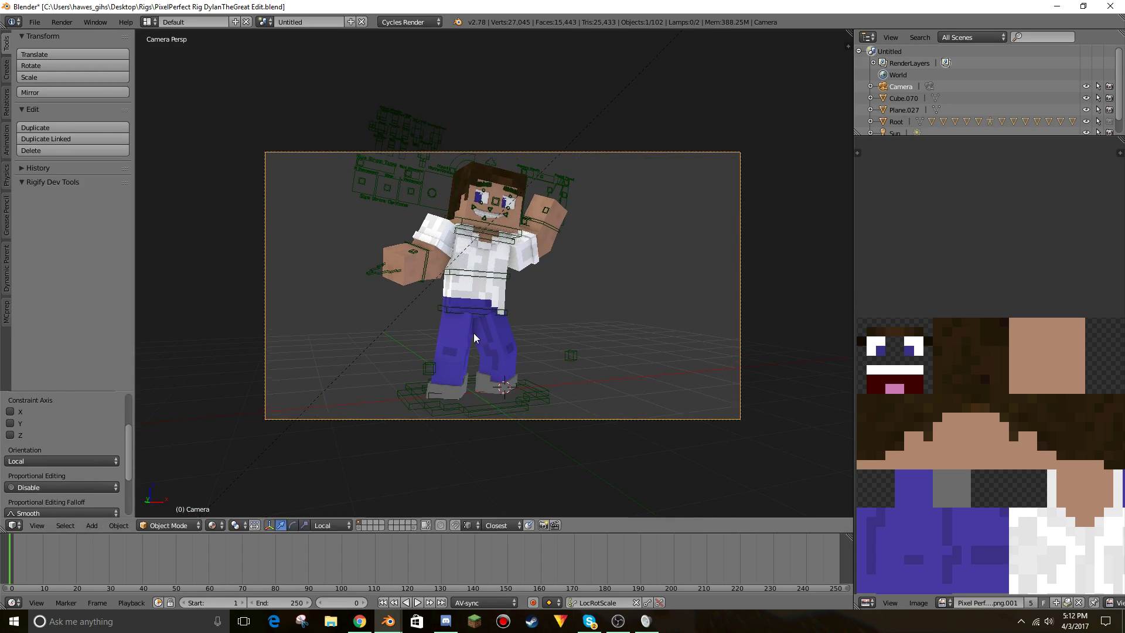
# Adjust the foot, HipMain and mouth-corner controls to refine the character's stance and smile.
pyautogui.rightClick(432, 401)
pyautogui.rightClick(522, 391)
pyautogui.rightClick(507, 311)
pyautogui.scroll(3, 509, 280)
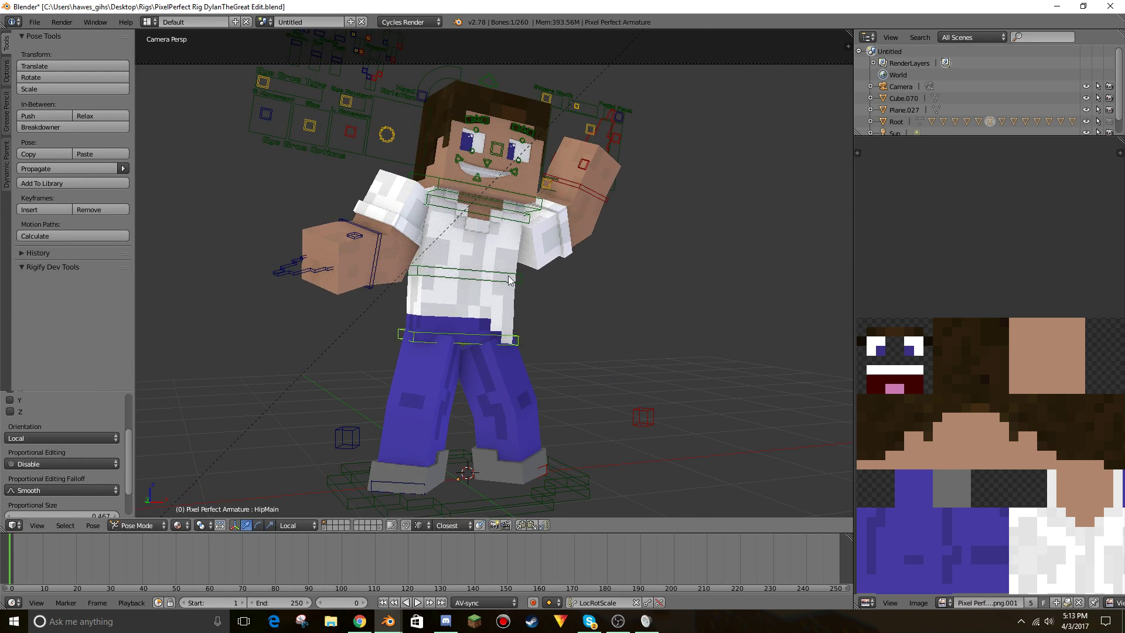
pyautogui.rightClick(523, 167)
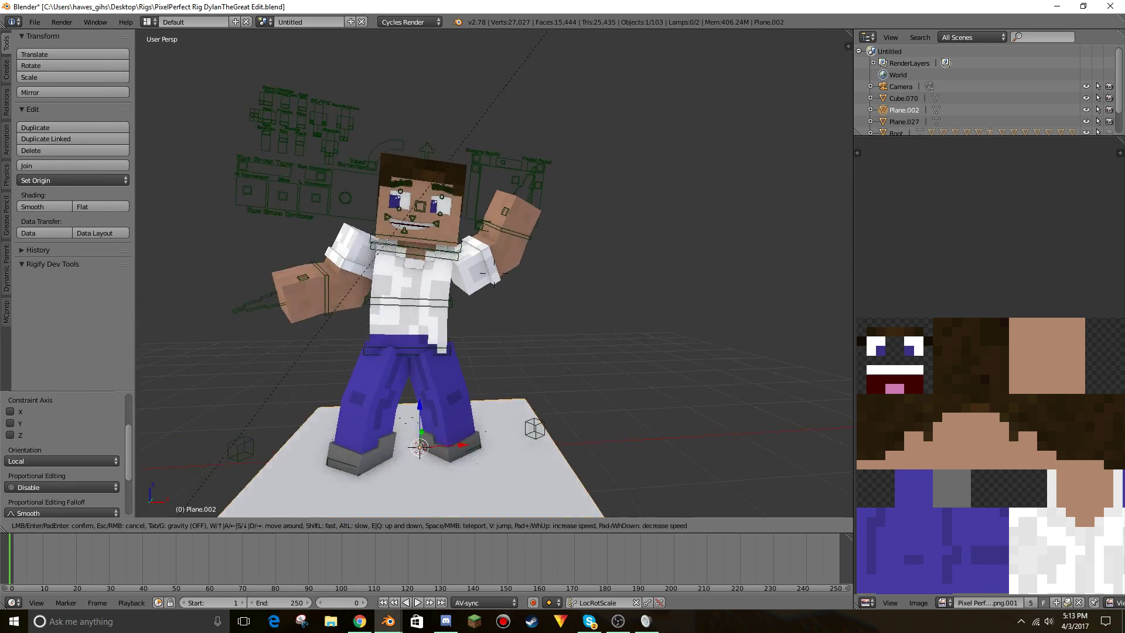
# Replace the new text object's content with PixelPerfect beside the character and set its regular font to BradyBunchRemastered.
pyautogui.scroll(-3, 444, 318)
pyautogui.scroll(5, 443, 318)
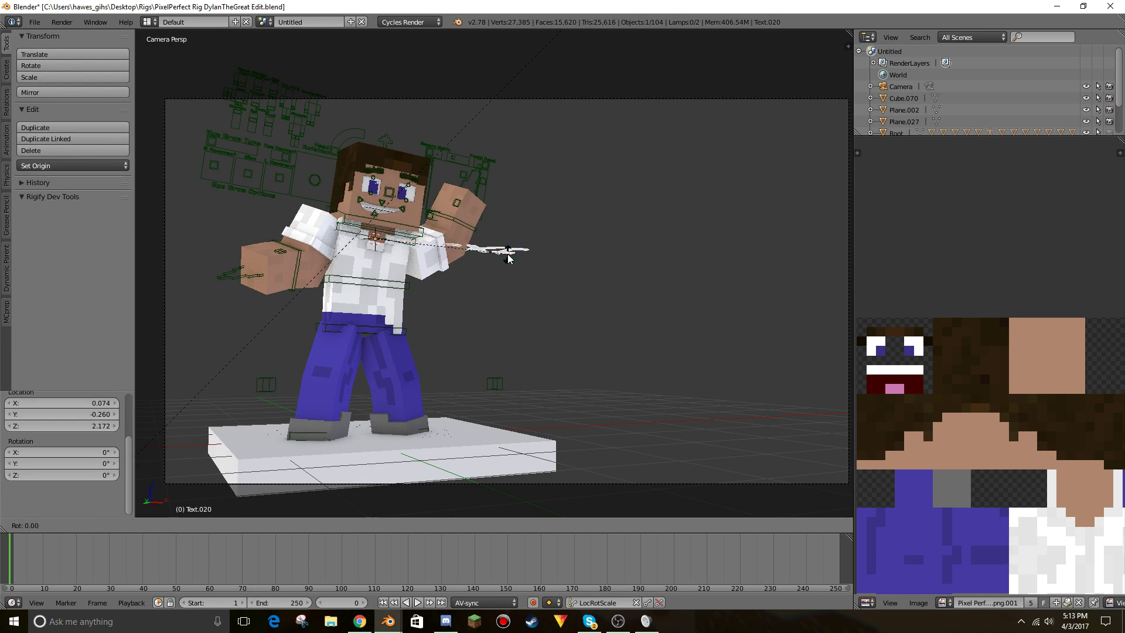
pyautogui.press('Tab')
pyautogui.press('BackSpace')
pyautogui.press('BackSpace')
pyautogui.press('BackSpace')
pyautogui.press('BackSpace')
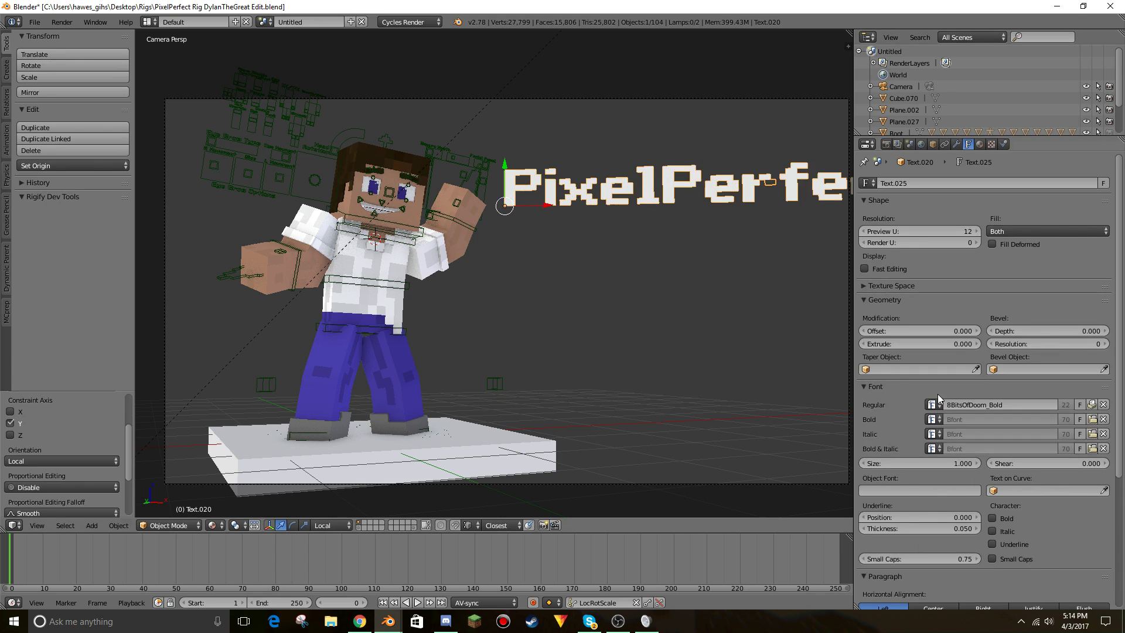
pyautogui.click(931, 404)
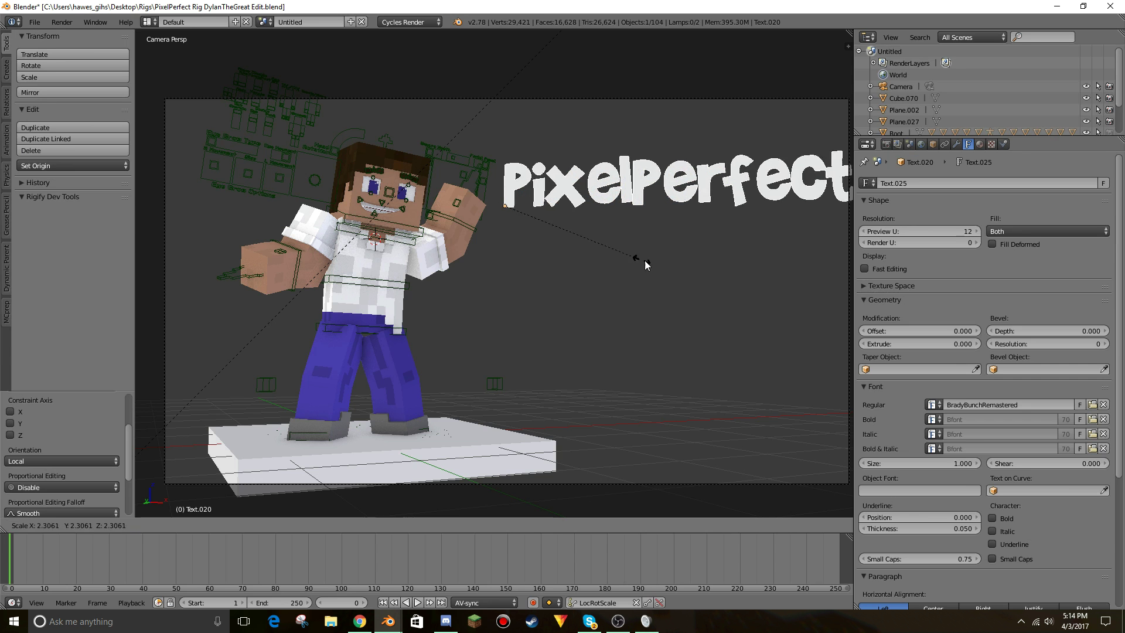
# Change the lower text to DylanTheGreat Edit and move it closer beneath the PixelPerfect title.
pyautogui.press('Tab')
pyautogui.hotkey('ctrl', 'BackSpace')
pyautogui.write('DylanTheGreat')
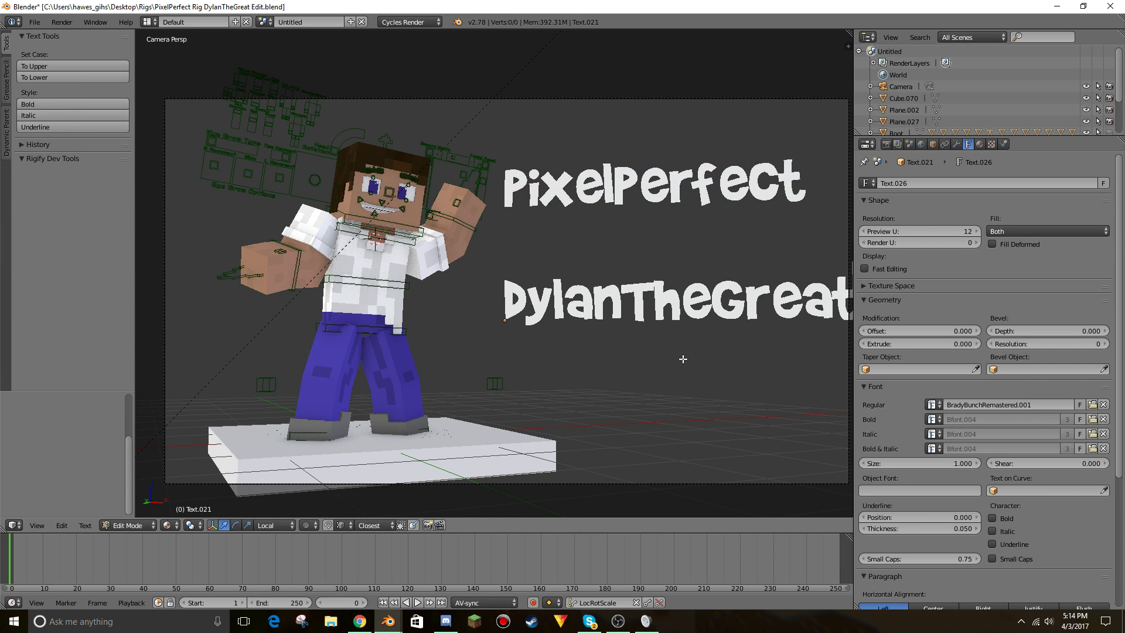
pyautogui.press('Tab')
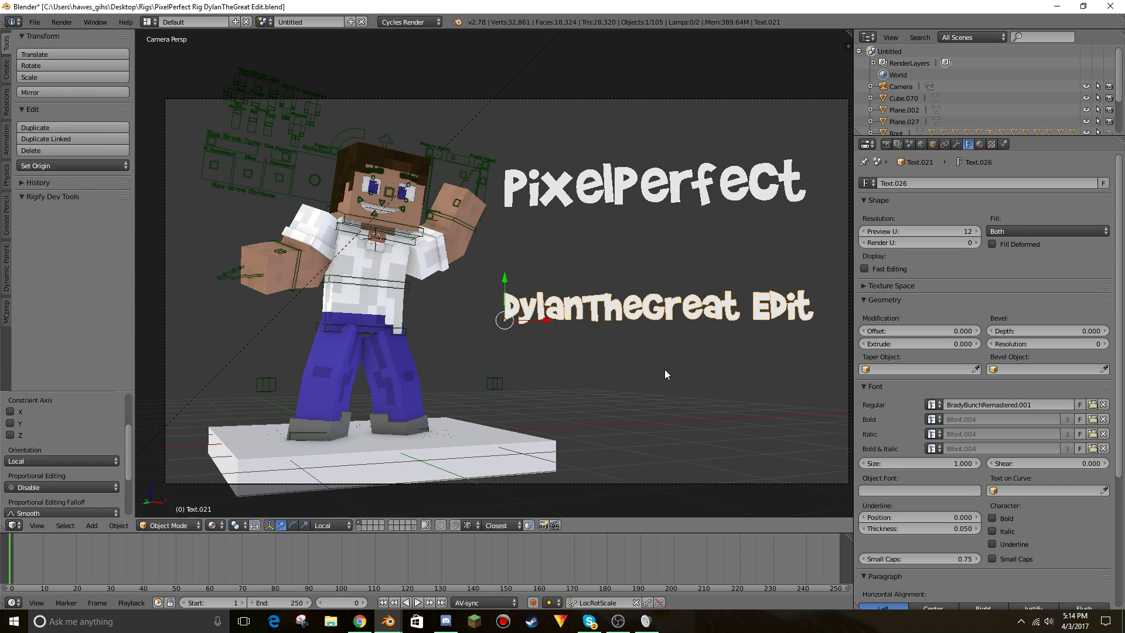
pyautogui.press('g')
pyautogui.click(778, 260)
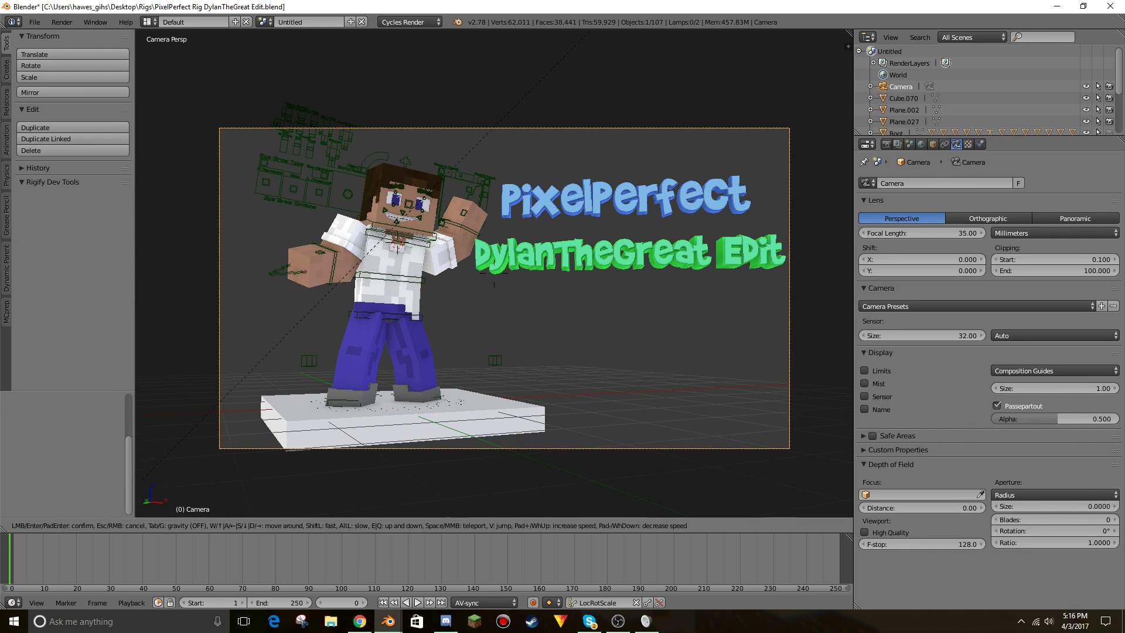
# Set the world background's color source to RGB Curves and render the scene.
pyautogui.click(1026, 529)
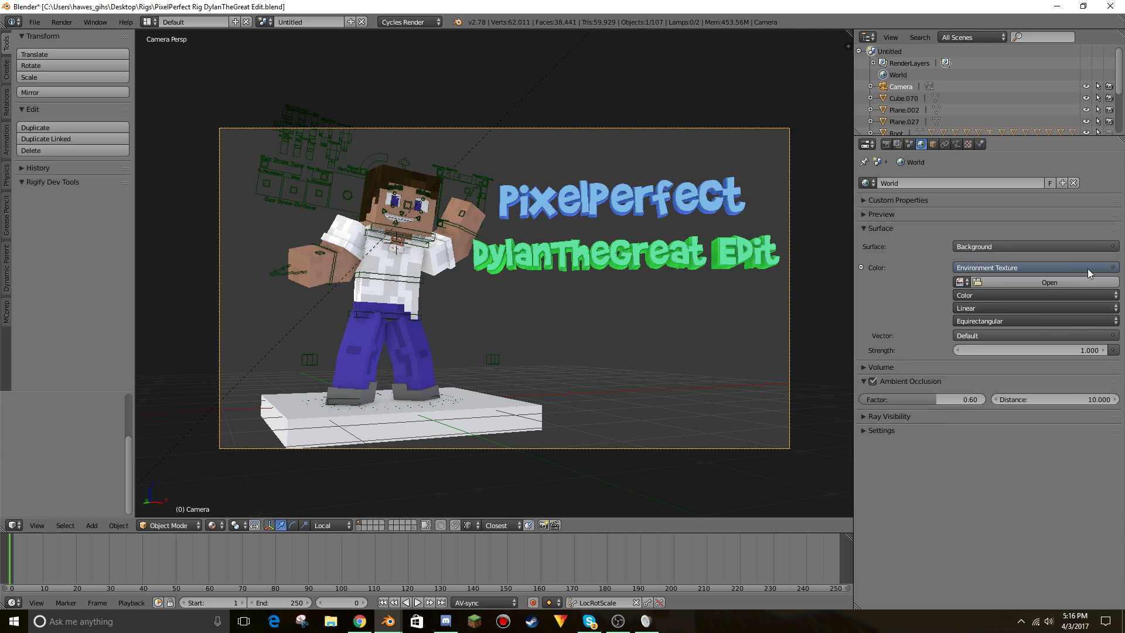
pyautogui.click(1087, 268)
pyautogui.click(901, 176)
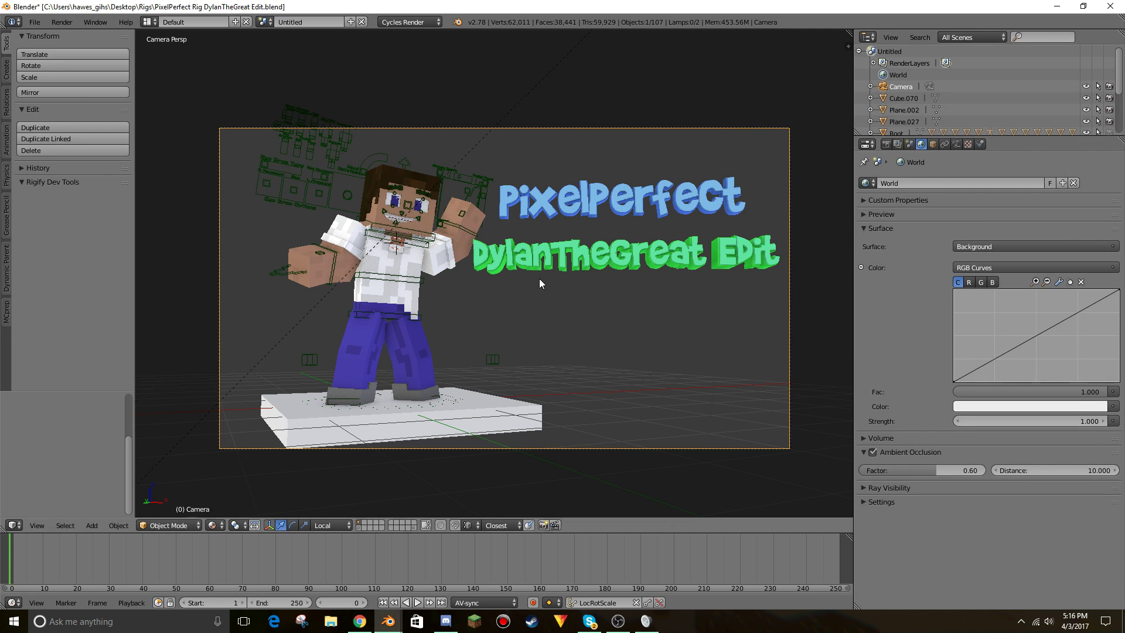
pyautogui.press('F12')
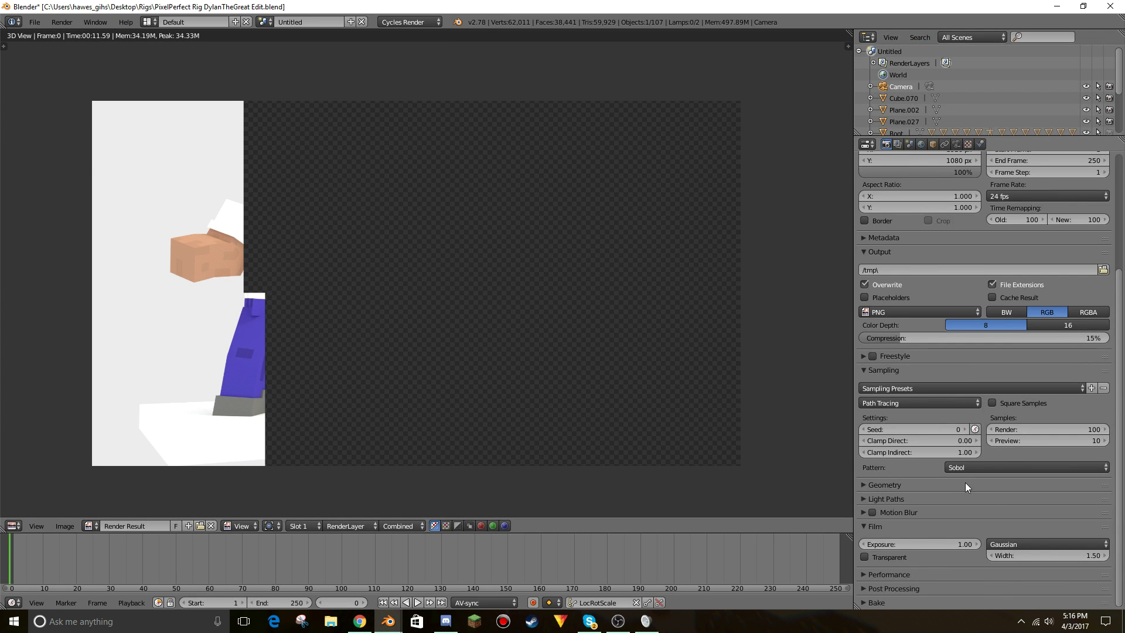
# Set the render tile size to 256 by 256 in the performance settings and render the scene again.
pyautogui.scroll(-3, 933, 555)
pyautogui.doubleClick(933, 535)
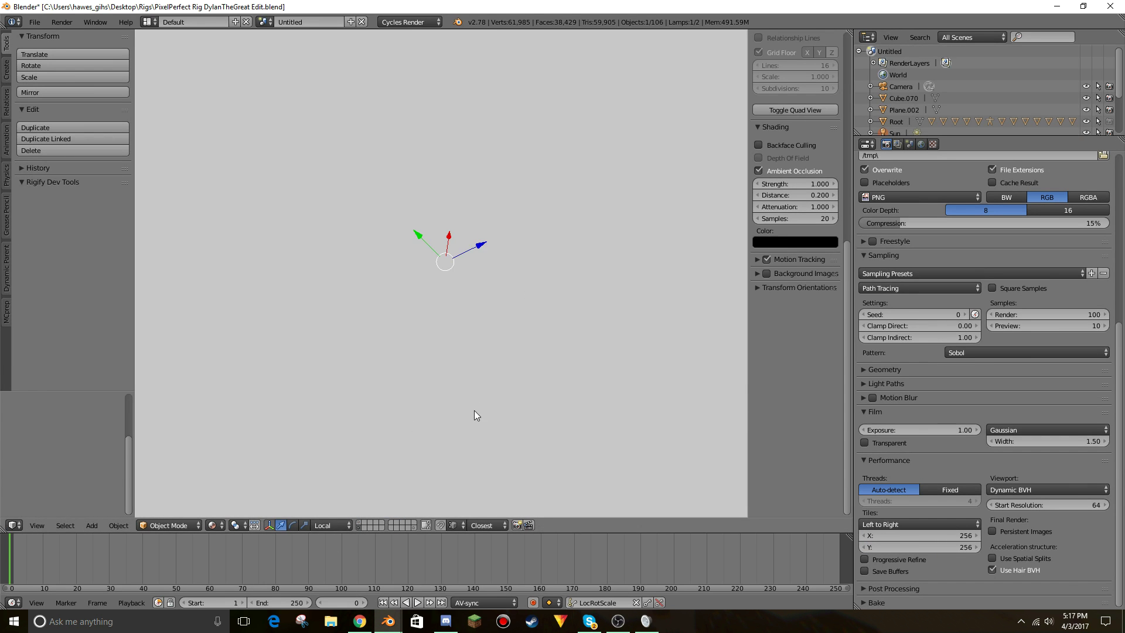
pyautogui.press('F12')
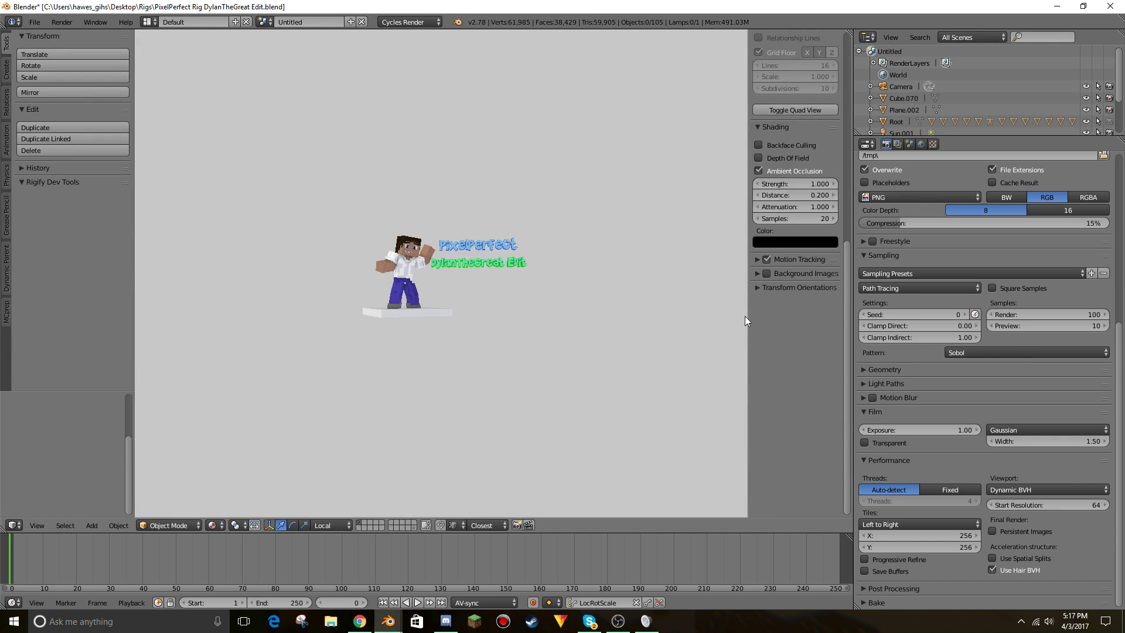
# Turn off Only Render in the viewport display and render the scene lit by the sun lamp.
pyautogui.scroll(5, 765, 235)
pyautogui.moveTo(779, 102); pyautogui.dragTo(779, 116)
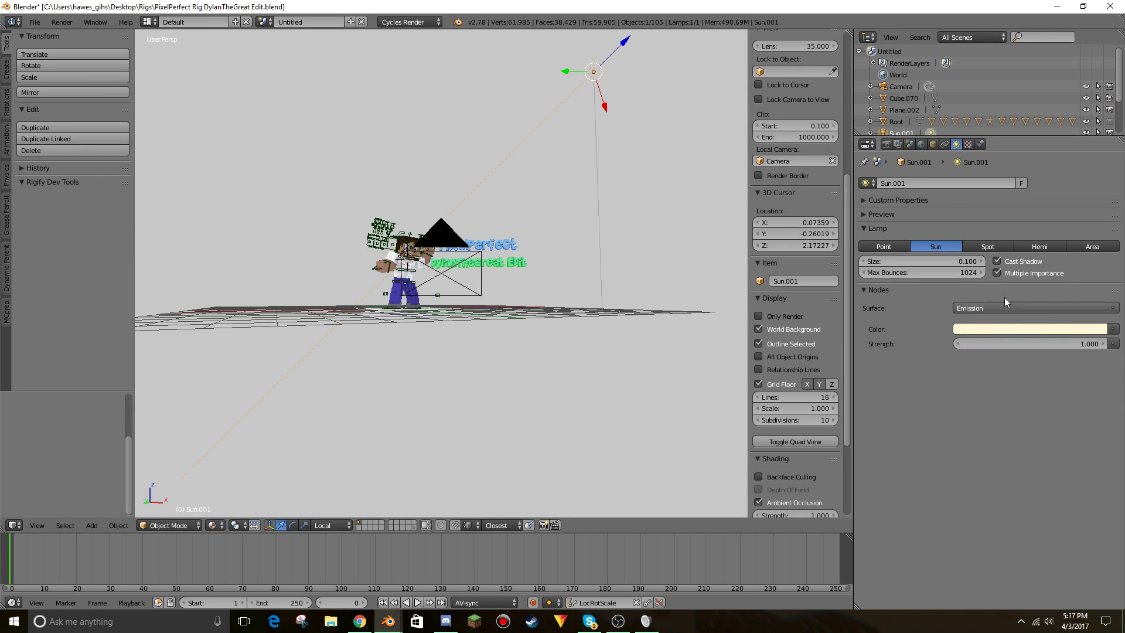
pyautogui.press('F12')
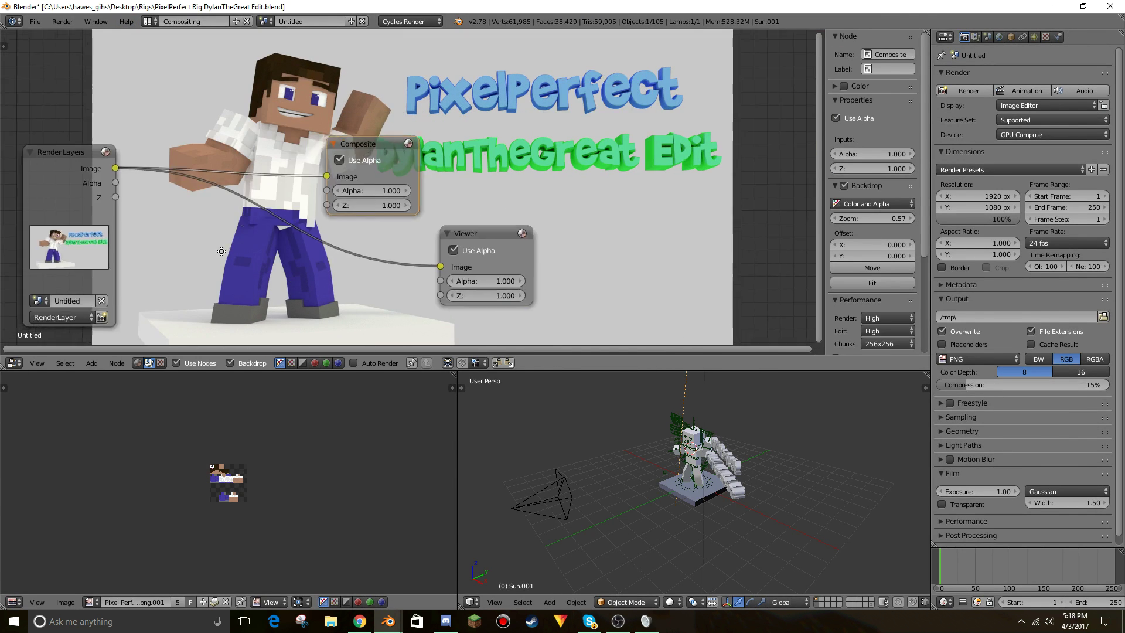
# Insert Glare and Color Correction nodes after Render Layers and link them to the Composite and Viewer nodes.
pyautogui.moveTo(379, 201); pyautogui.dragTo(232, 162)
pyautogui.click(221, 161)
pyautogui.moveTo(298, 174); pyautogui.dragTo(420, 244)
pyautogui.click(244, 240)
pyautogui.click(244, 240)
pyautogui.click(243, 241)
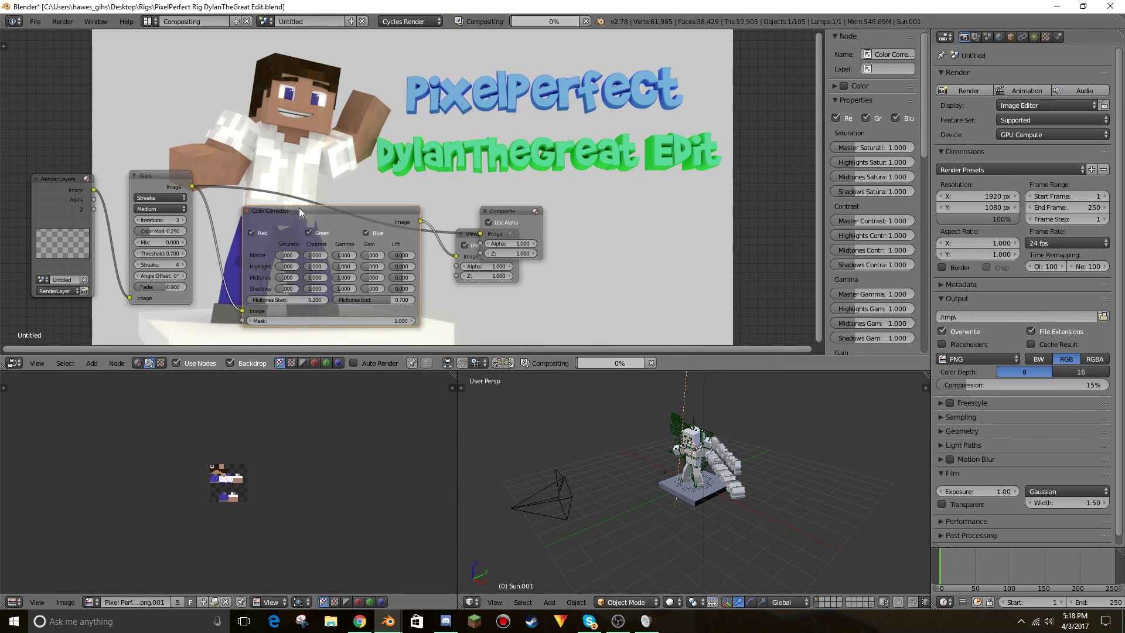
# Add a Lens Distortion node to the compositing tree and link its image output to the Viewer node.
pyautogui.moveTo(615, 164); pyautogui.dragTo(498, 229, button='middle')
pyautogui.scroll(1, 440, 158)
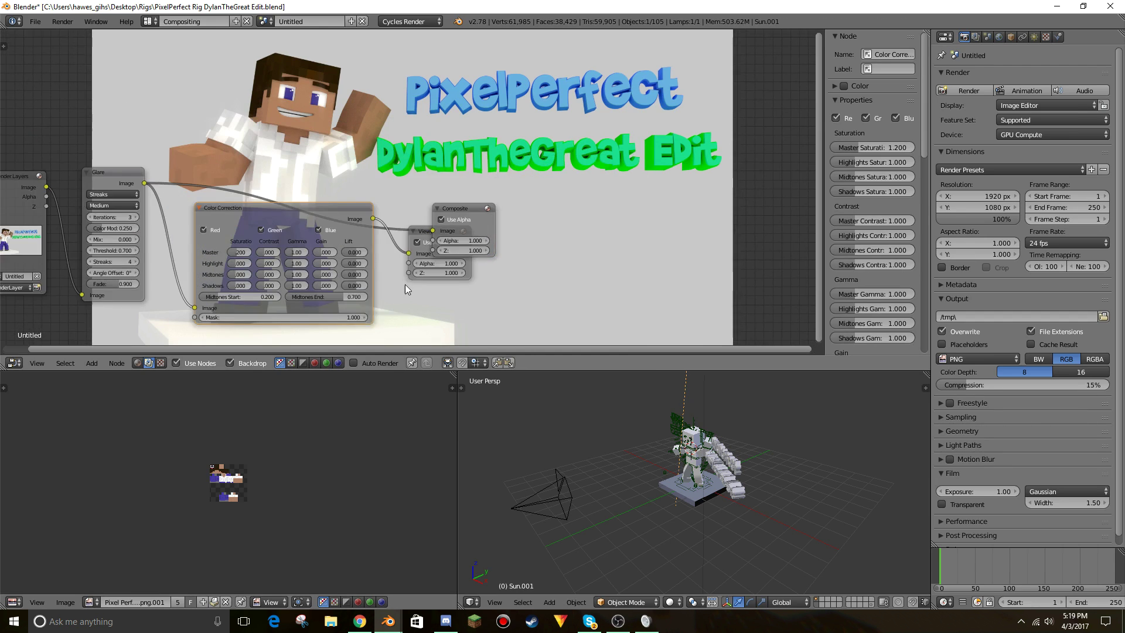
pyautogui.hotkey('shift', 'a')
pyautogui.click(410, 288)
pyautogui.moveTo(466, 82); pyautogui.dragTo(409, 264)
# Set the Lens Distortion node's dispersion to 0.02.
pyautogui.doubleClick(433, 154)
pyautogui.write('0.2')
pyautogui.press('Return')
pyautogui.doubleClick(434, 155)
pyautogui.write('0.02')
pyautogui.press('Return')
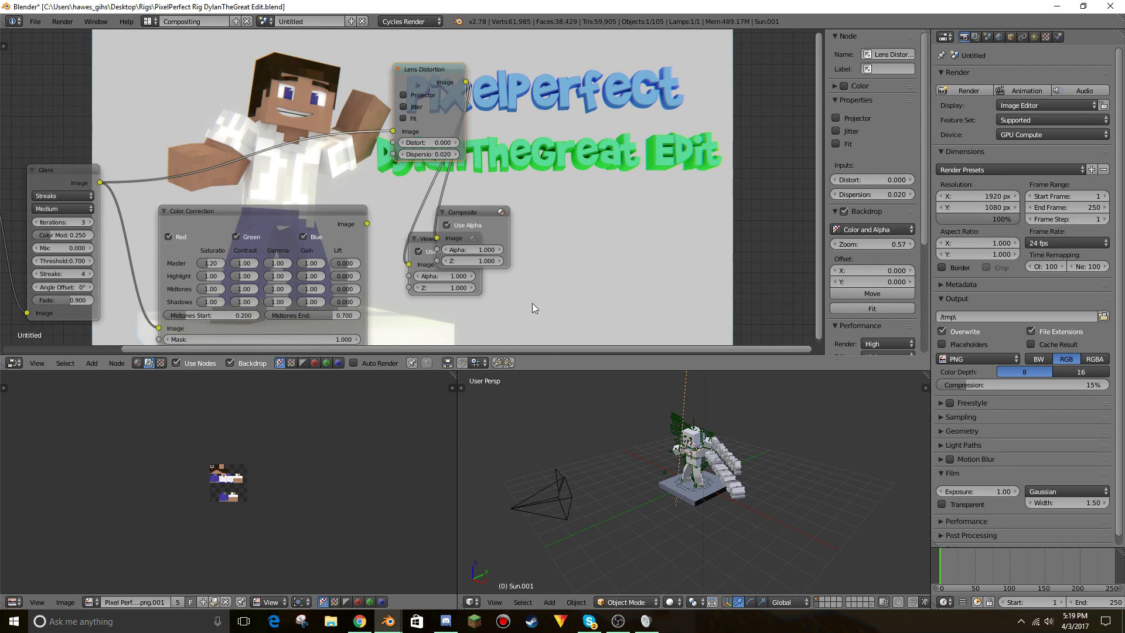
# Show the Render Result in the image editor and save it as an image.
pyautogui.moveTo(597, 304); pyautogui.dragTo(482, 269, button='middle')
pyautogui.click(92, 602)
pyautogui.scroll(2, 228, 483)
pyautogui.moveTo(347, 177); pyautogui.dragTo(522, 83)
pyautogui.moveTo(311, 203); pyautogui.dragTo(447, 164)
pyautogui.click(65, 602)
pyautogui.click(100, 529)
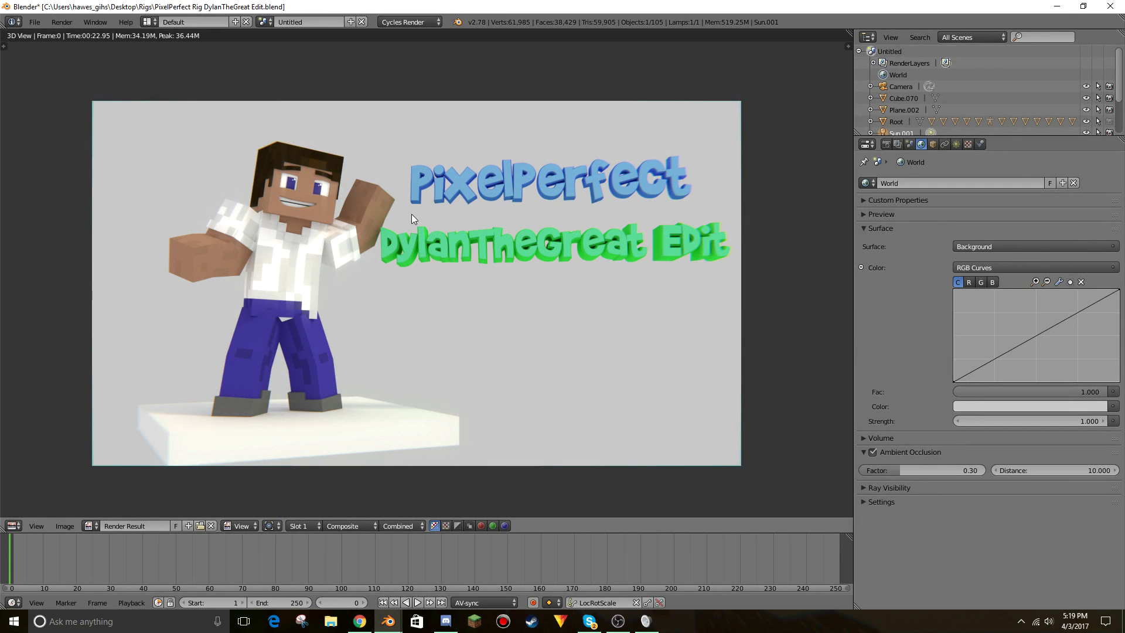
# Switch to Chrome to view the channel's live subscriber count page.
pyautogui.click(368, 626)
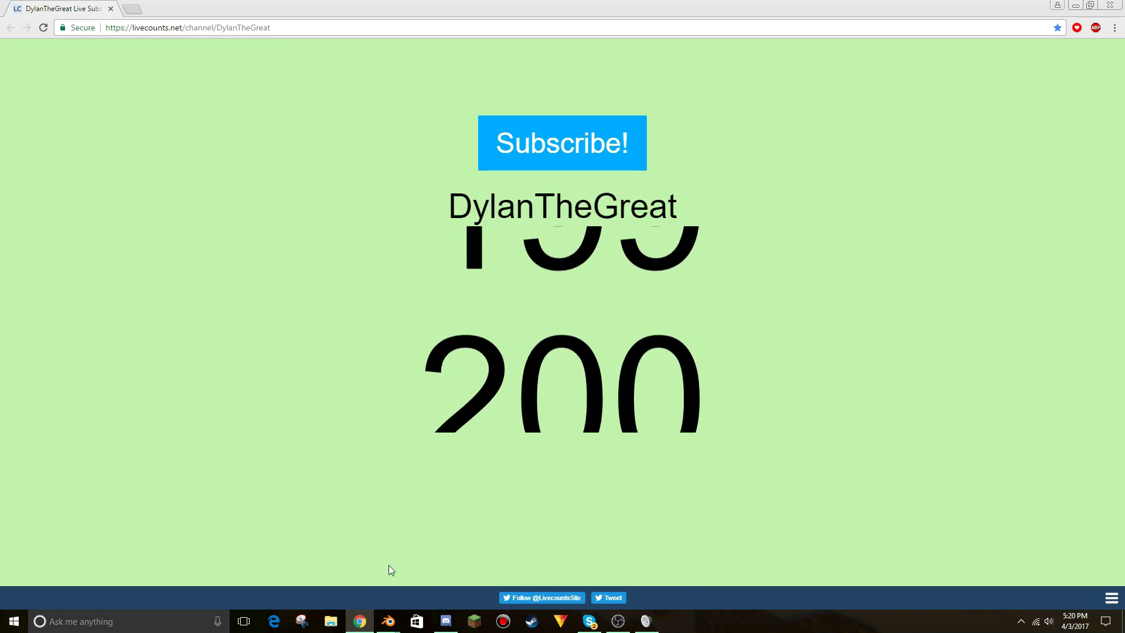